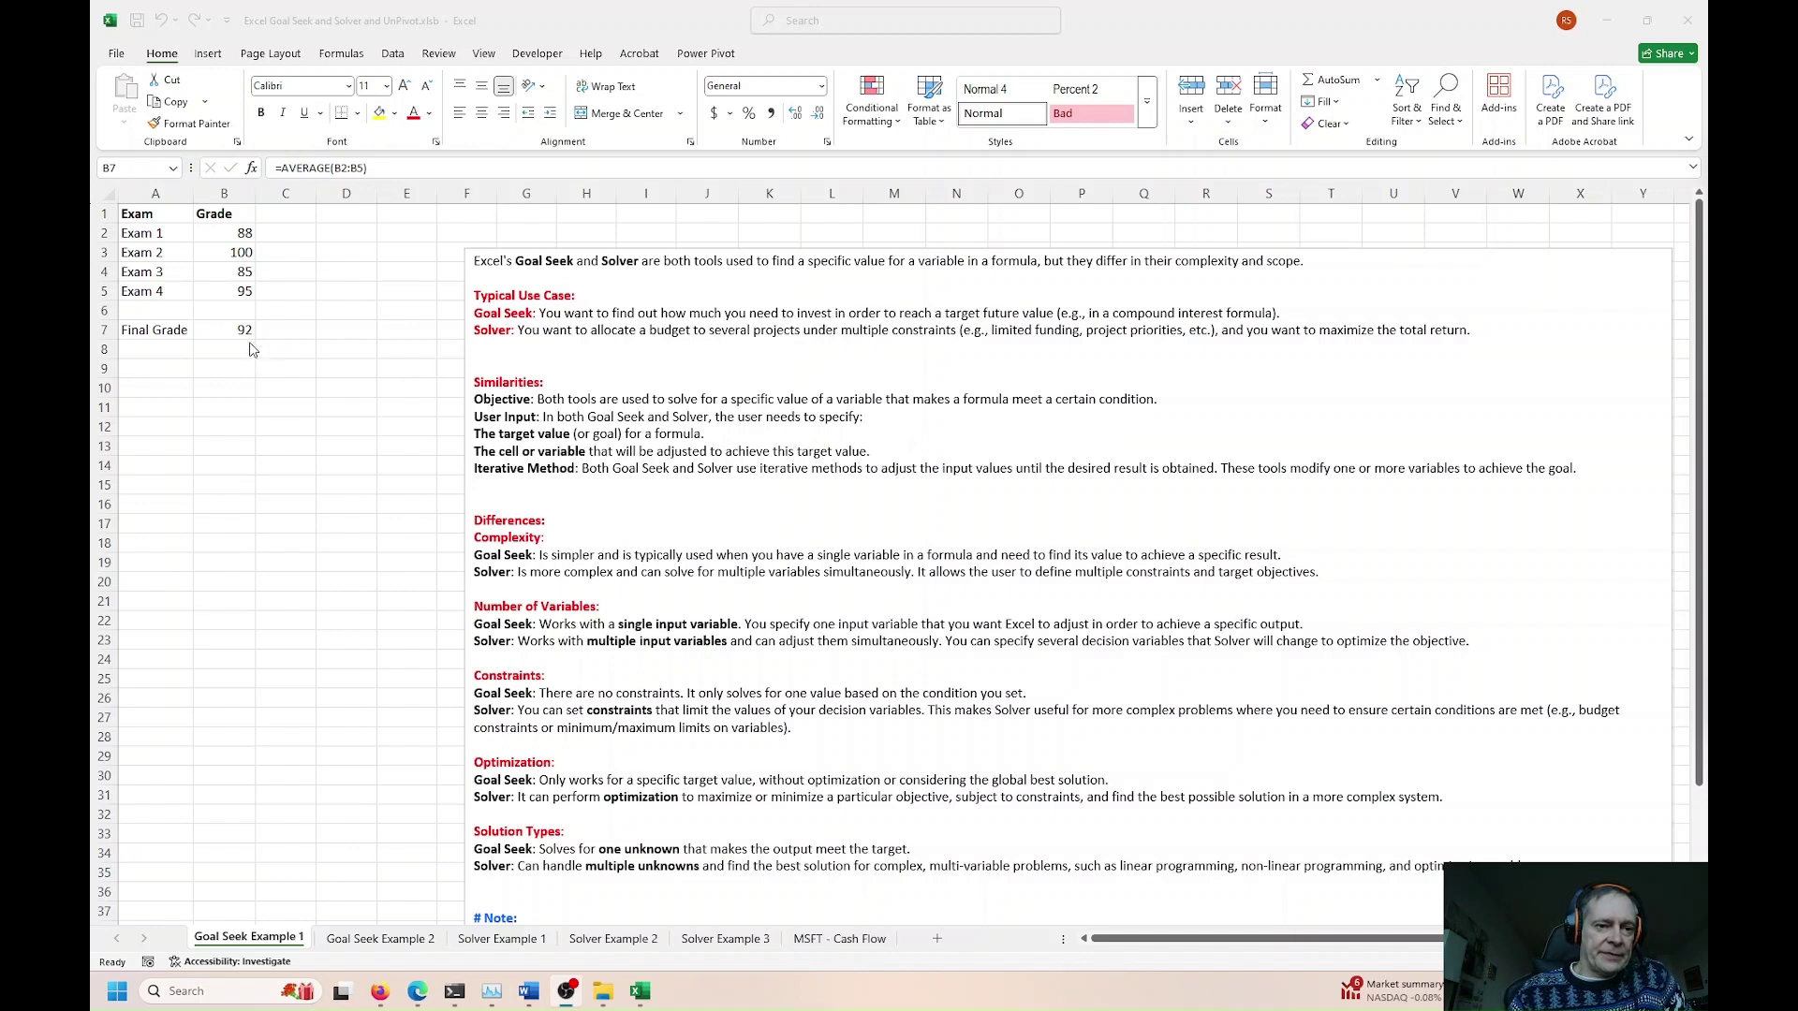
Step: Read the typical use cases for Goal Seek and Solver in the notes text box beside the exam grades
{"action": "left_click", "coordinate": [235, 329]}
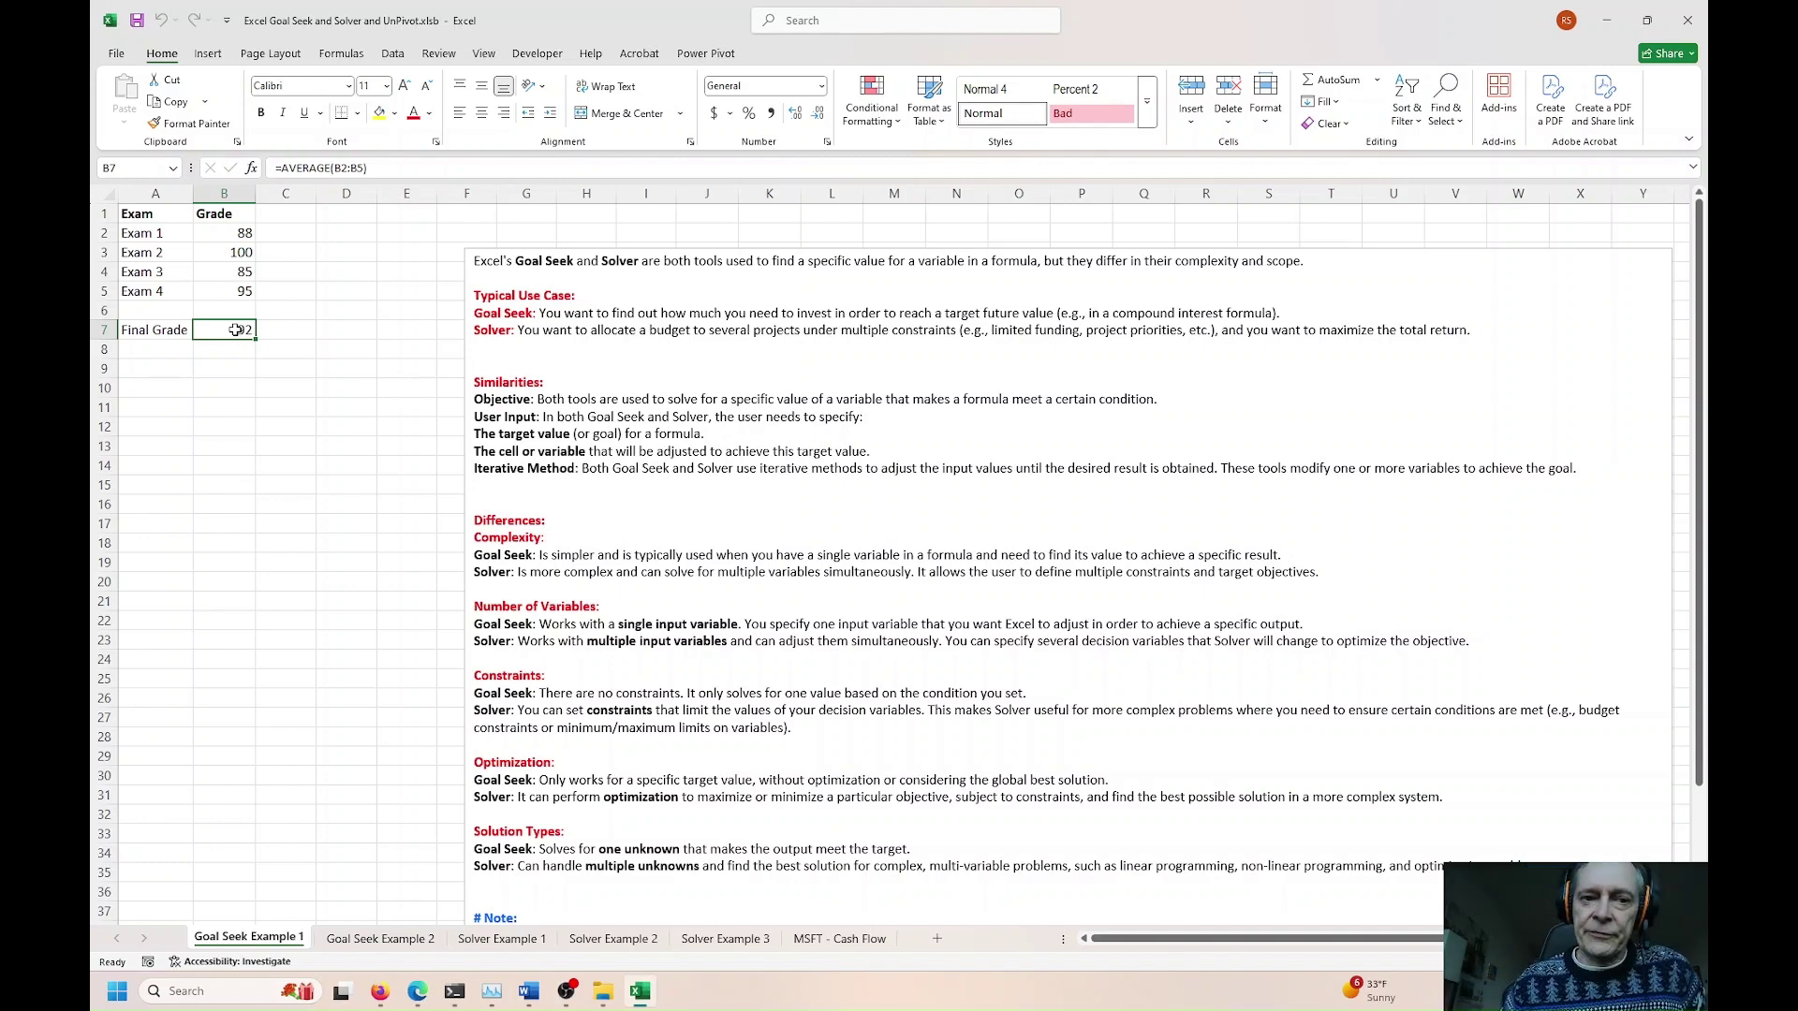
{"action": "left_click", "coordinate": [487, 360]}
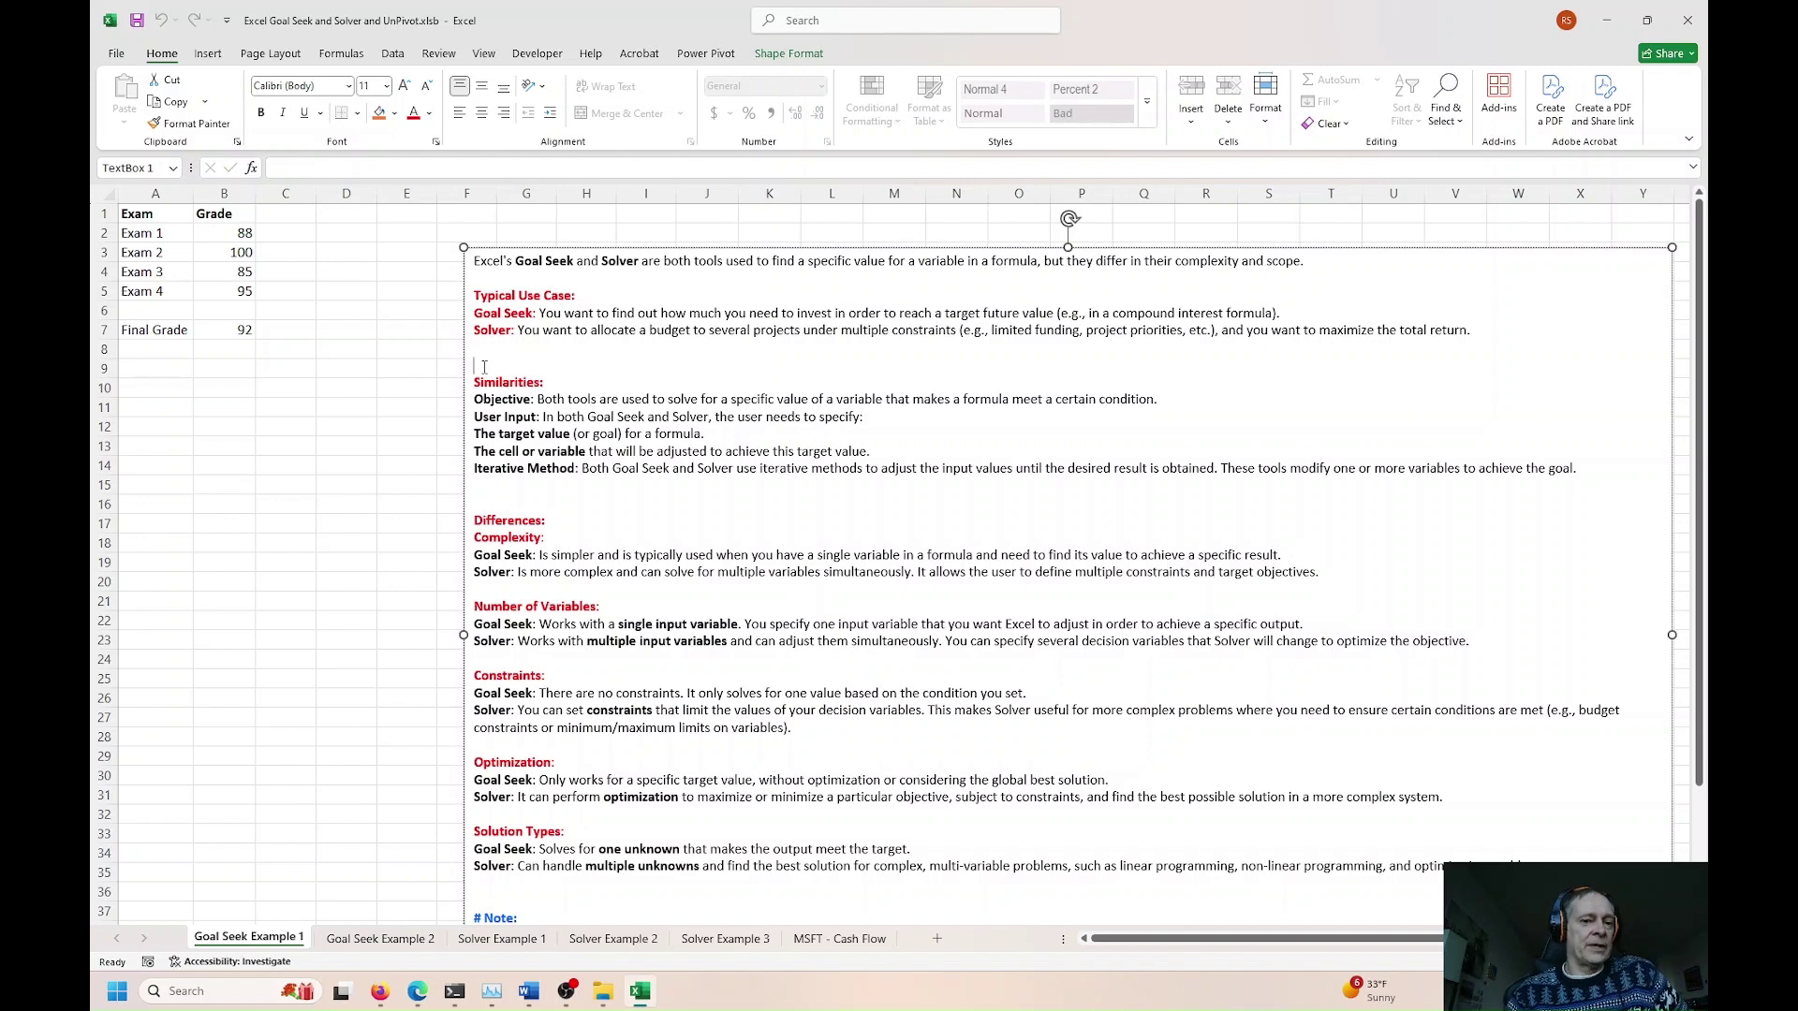
{"action": "left_click", "coordinate": [486, 358]}
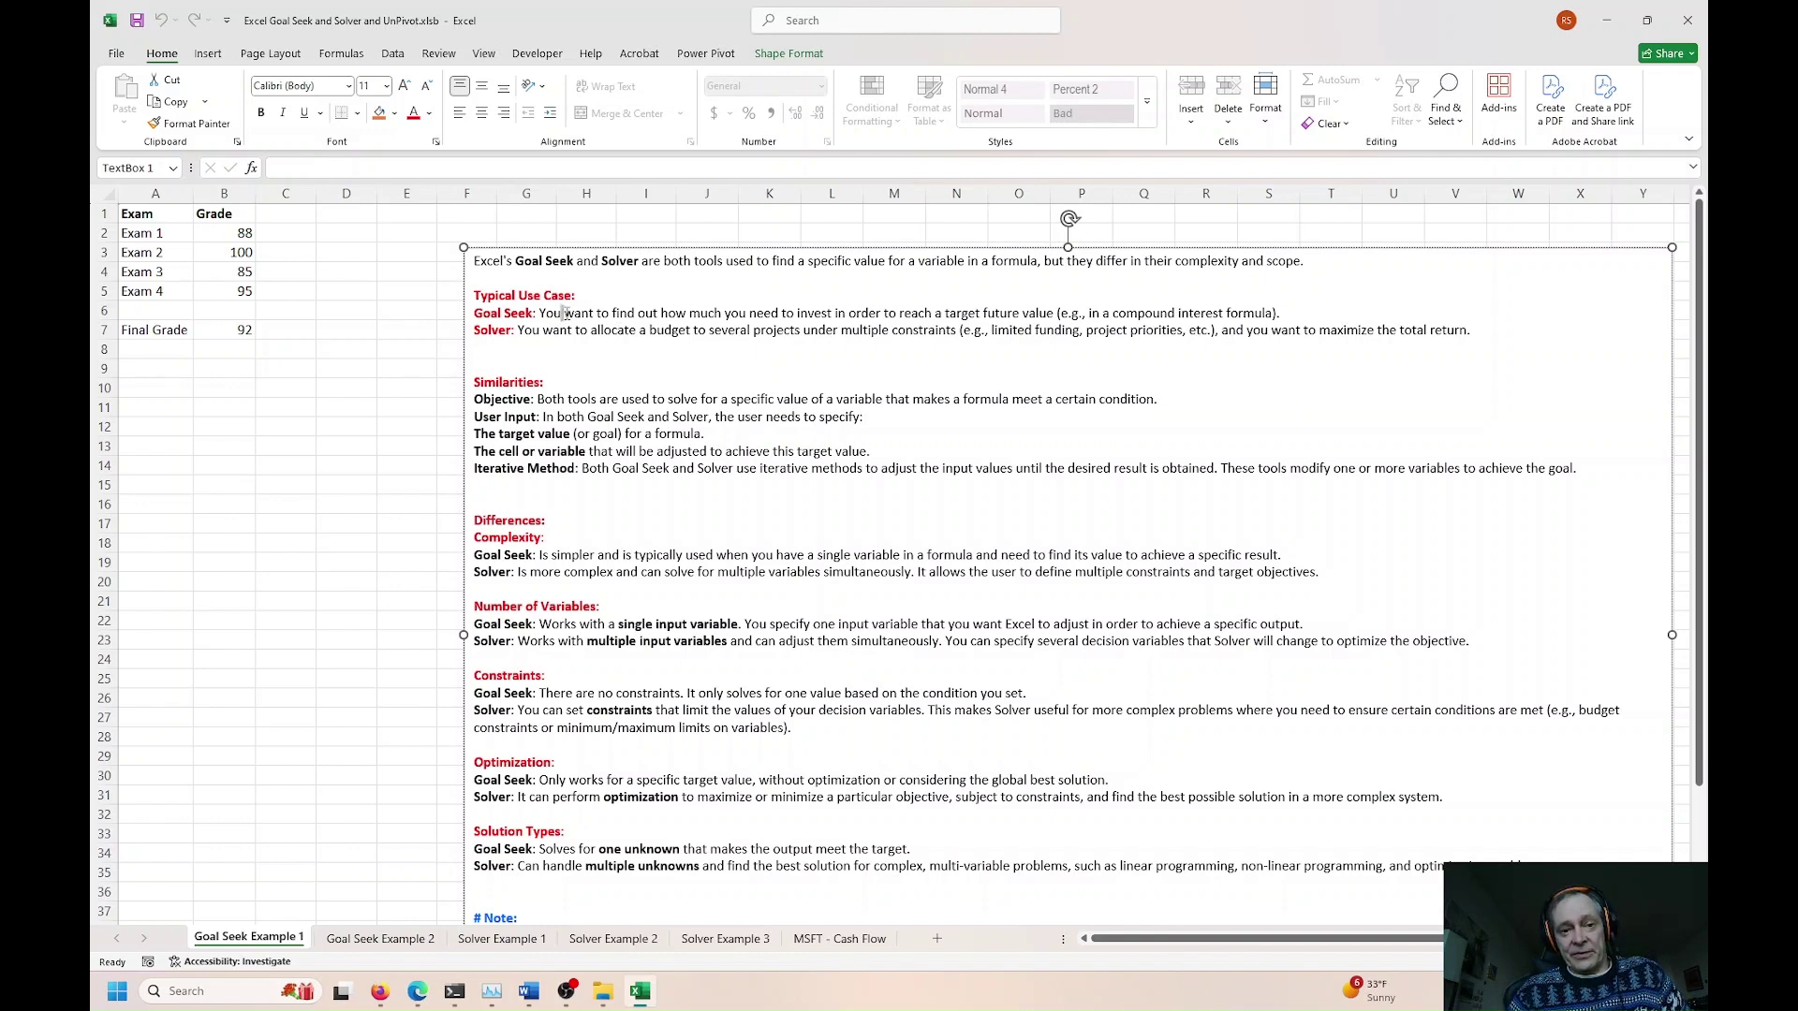
{"action": "left_click_drag", "start_coordinate": [539, 312], "coordinate": [634, 316]}
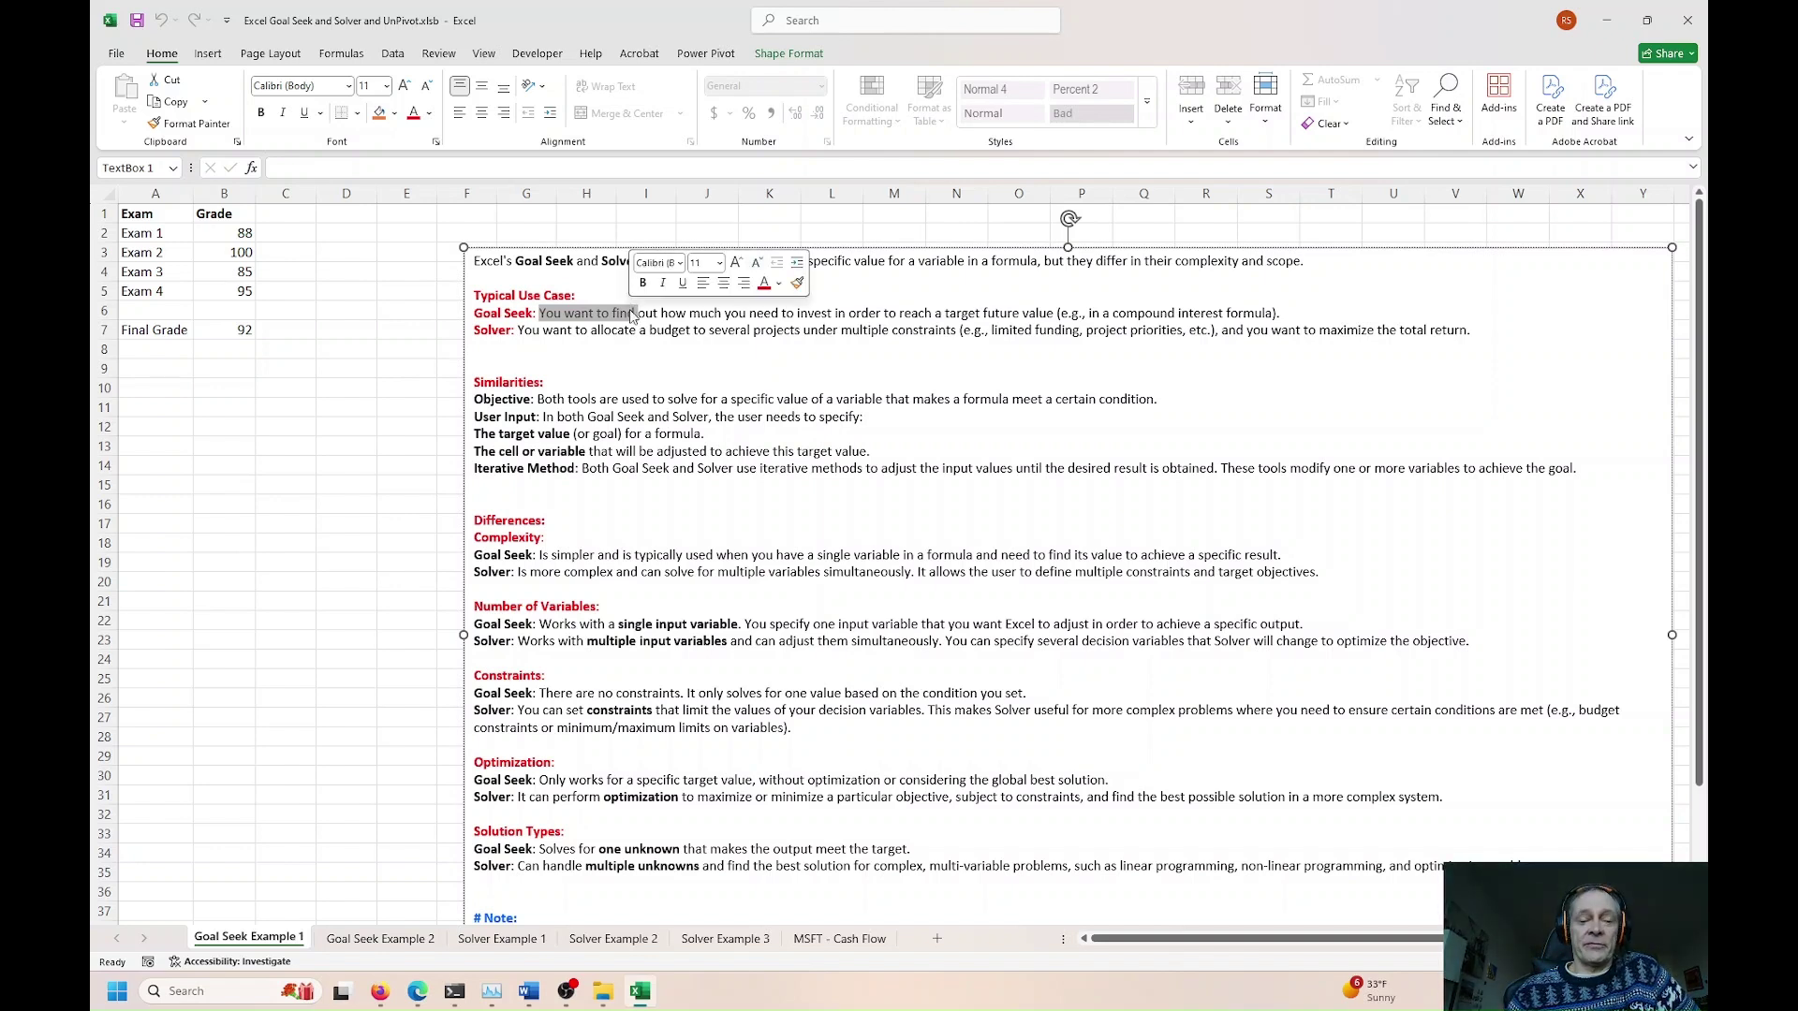
{"action": "left_click", "coordinate": [639, 314]}
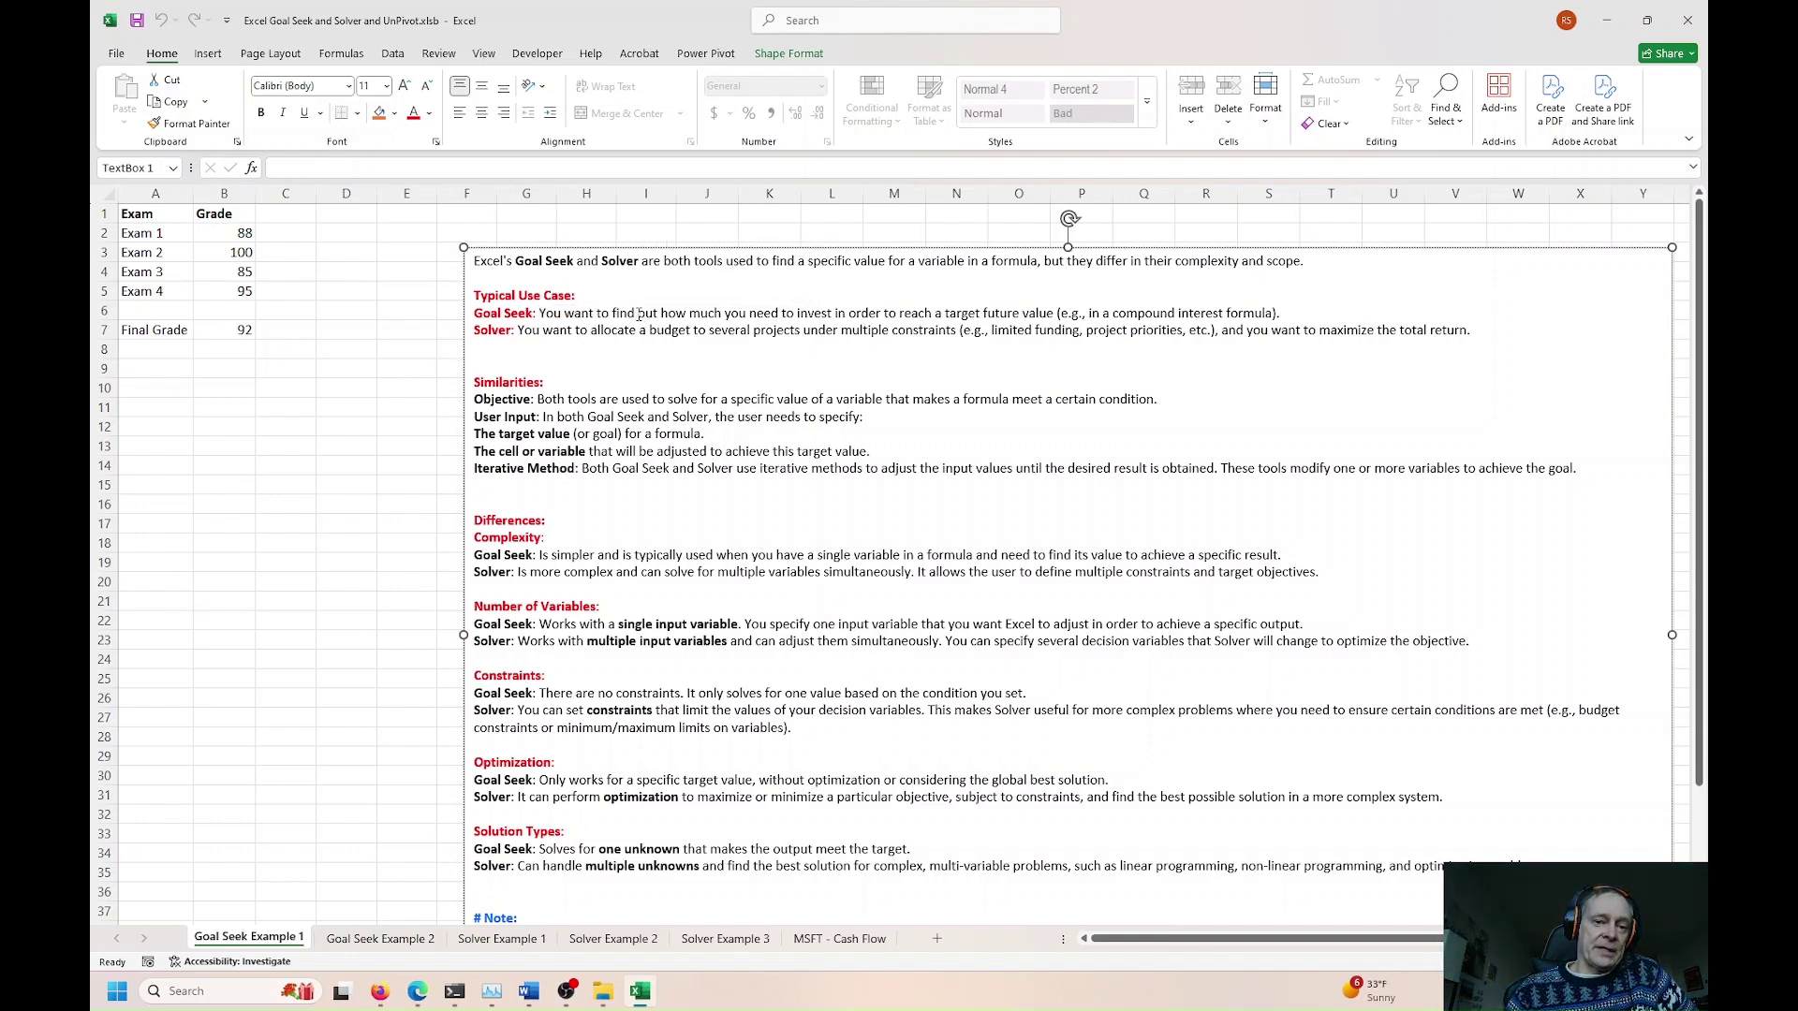
{"action": "left_click_drag", "start_coordinate": [640, 314], "coordinate": [538, 316]}
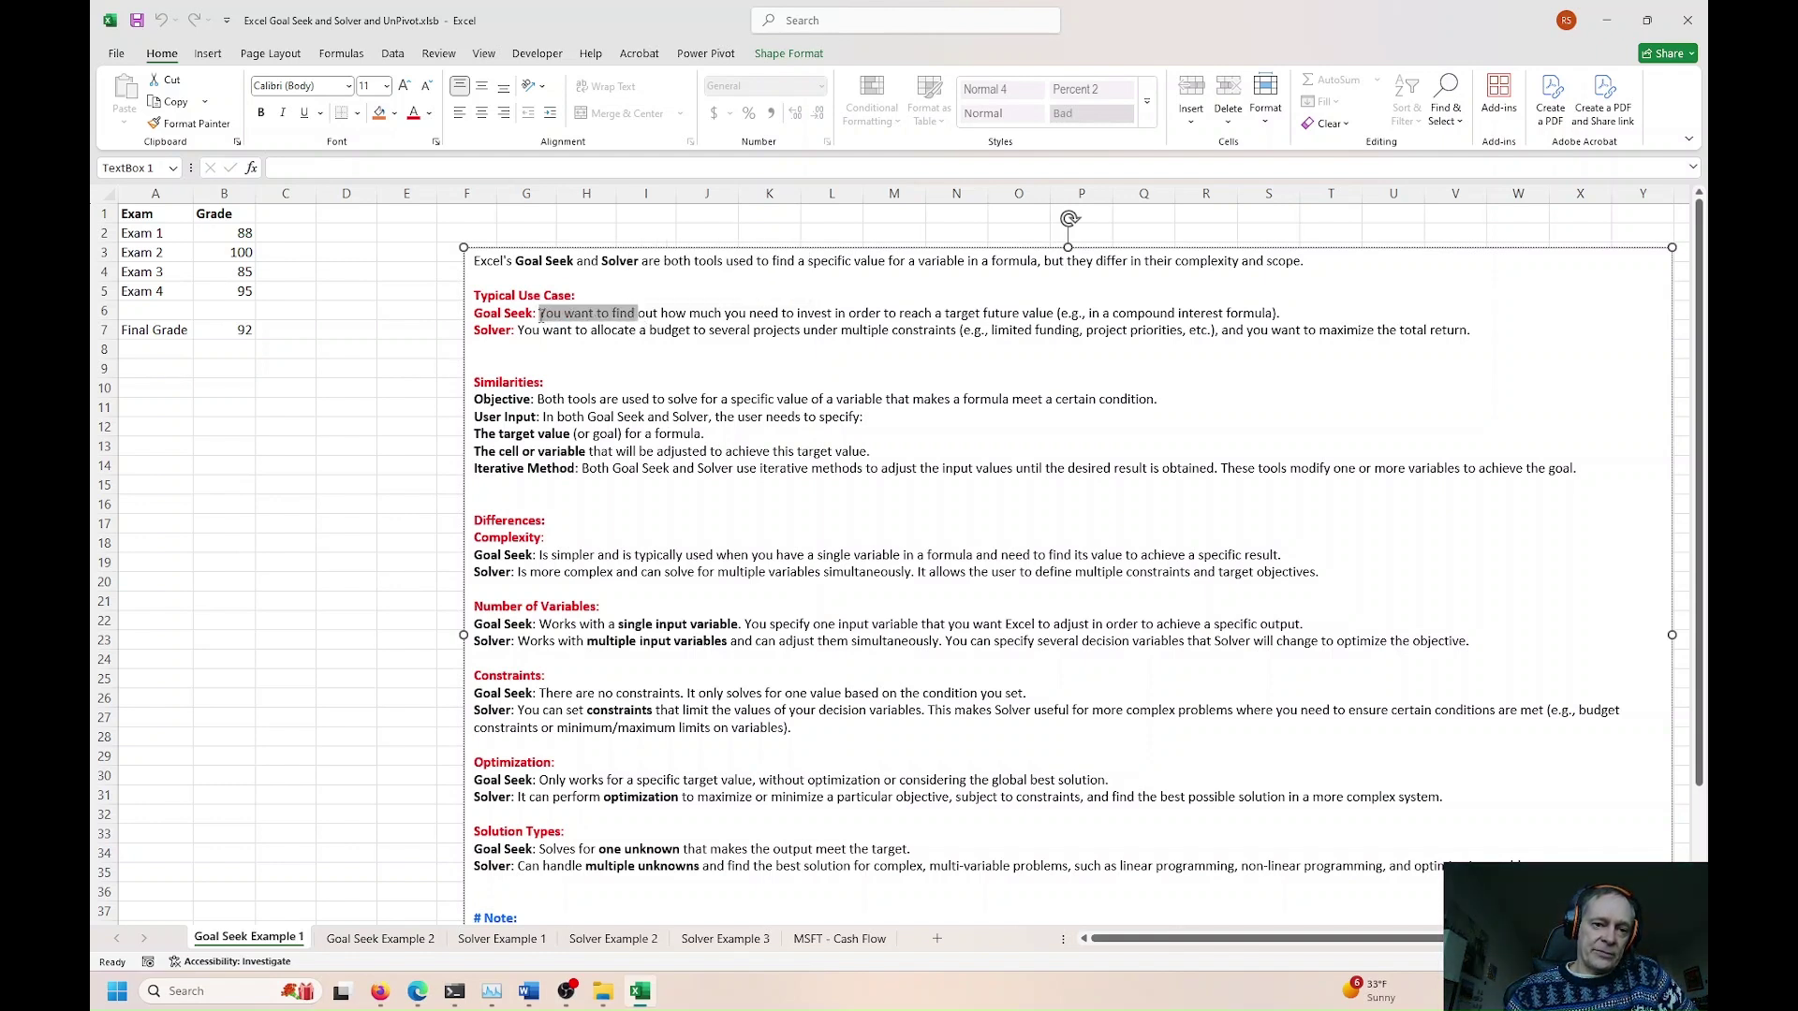
{"action": "left_click", "coordinate": [594, 317]}
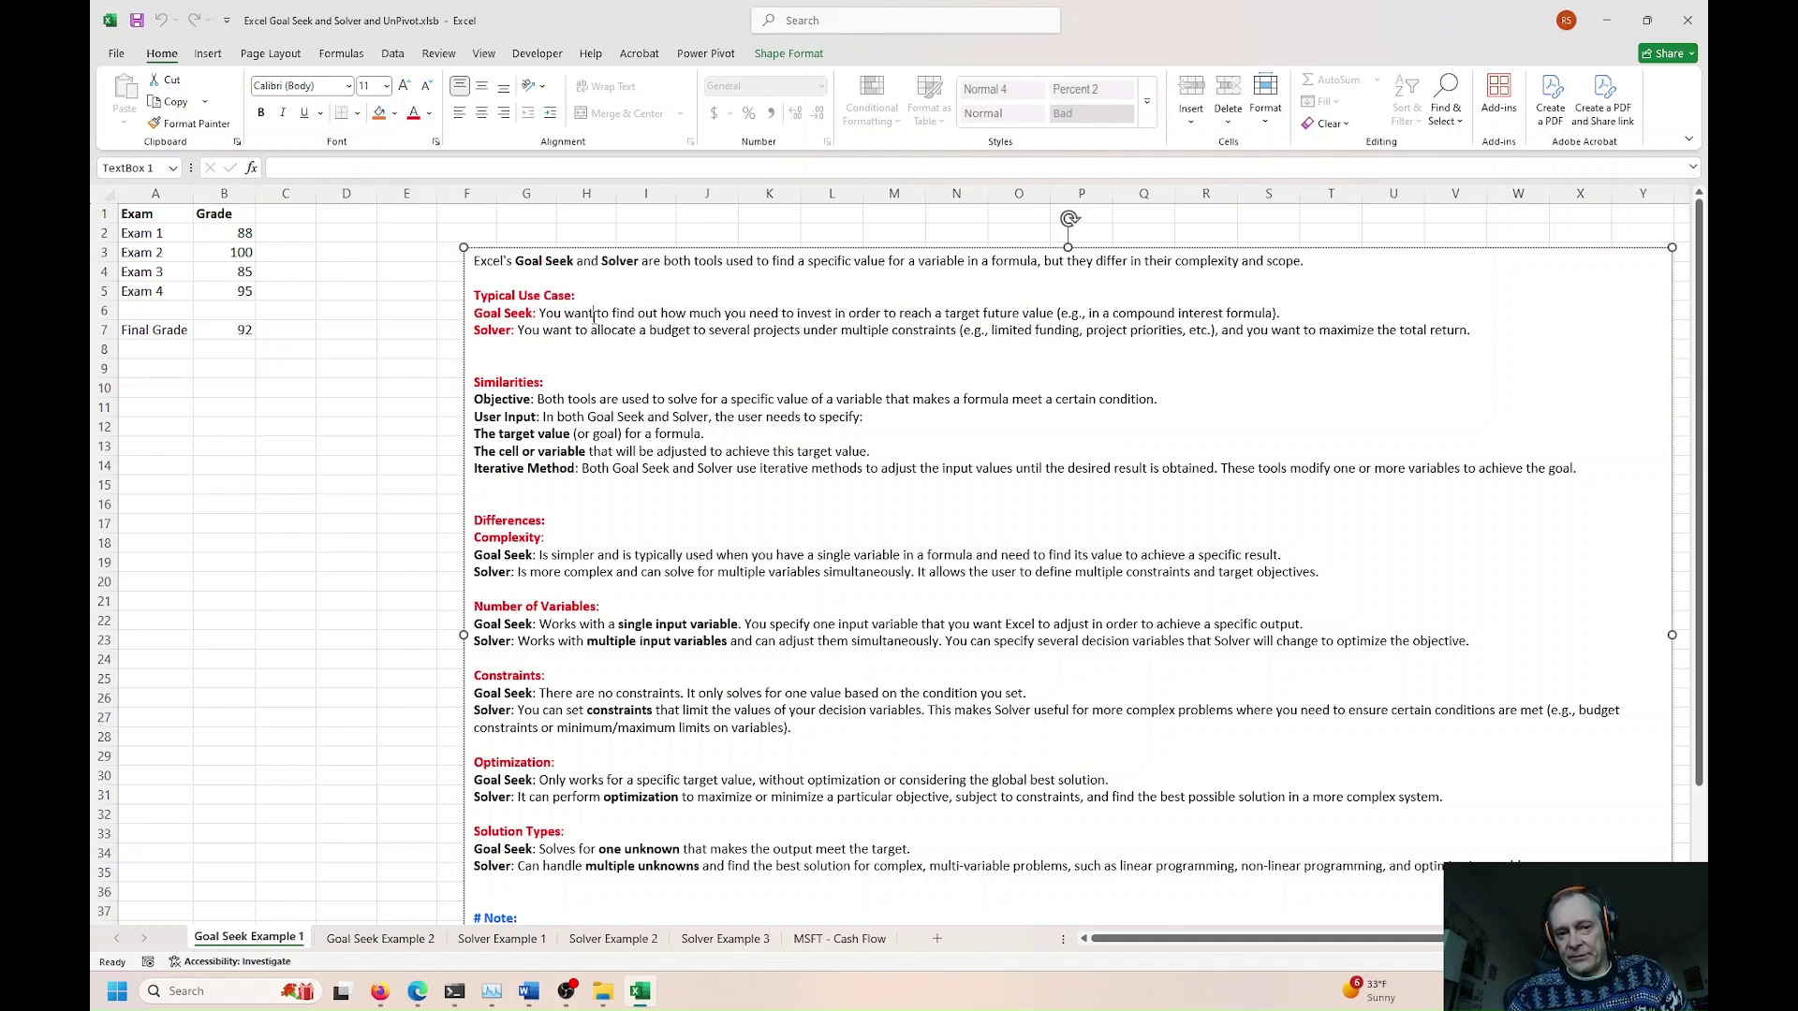
{"action": "left_click_drag", "start_coordinate": [661, 314], "coordinate": [961, 311]}
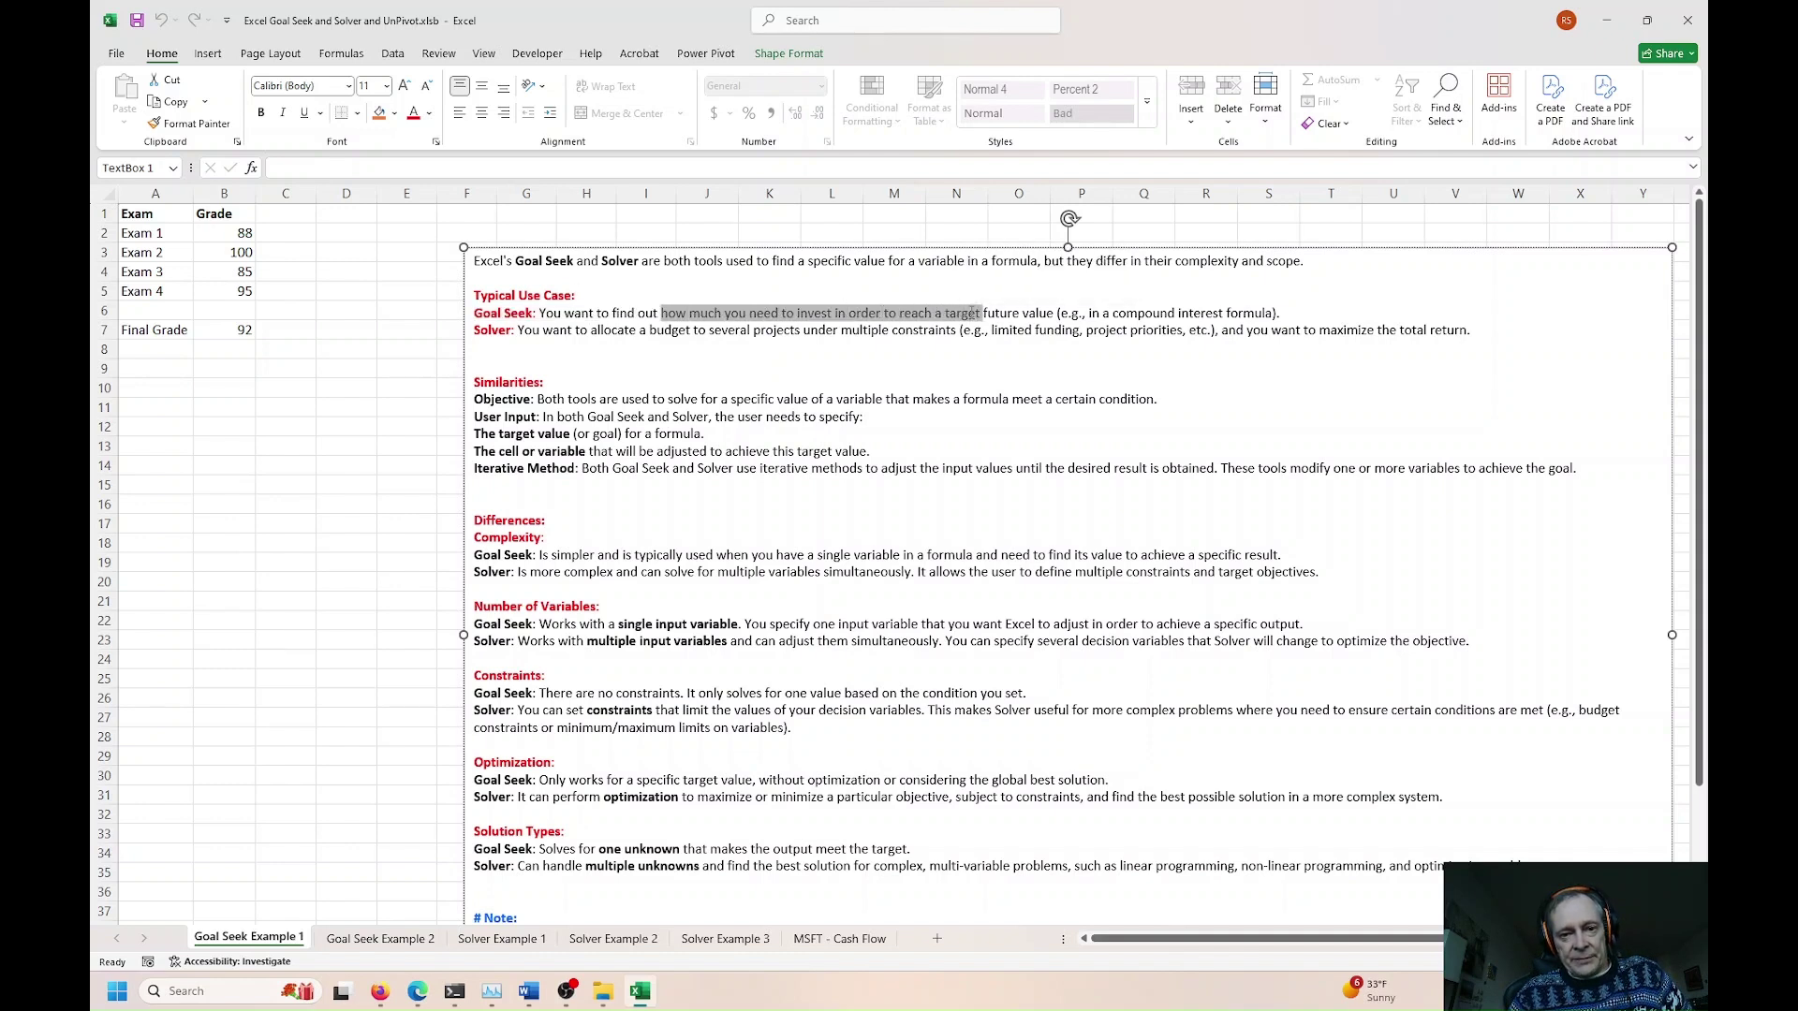
{"action": "left_click", "coordinate": [964, 313]}
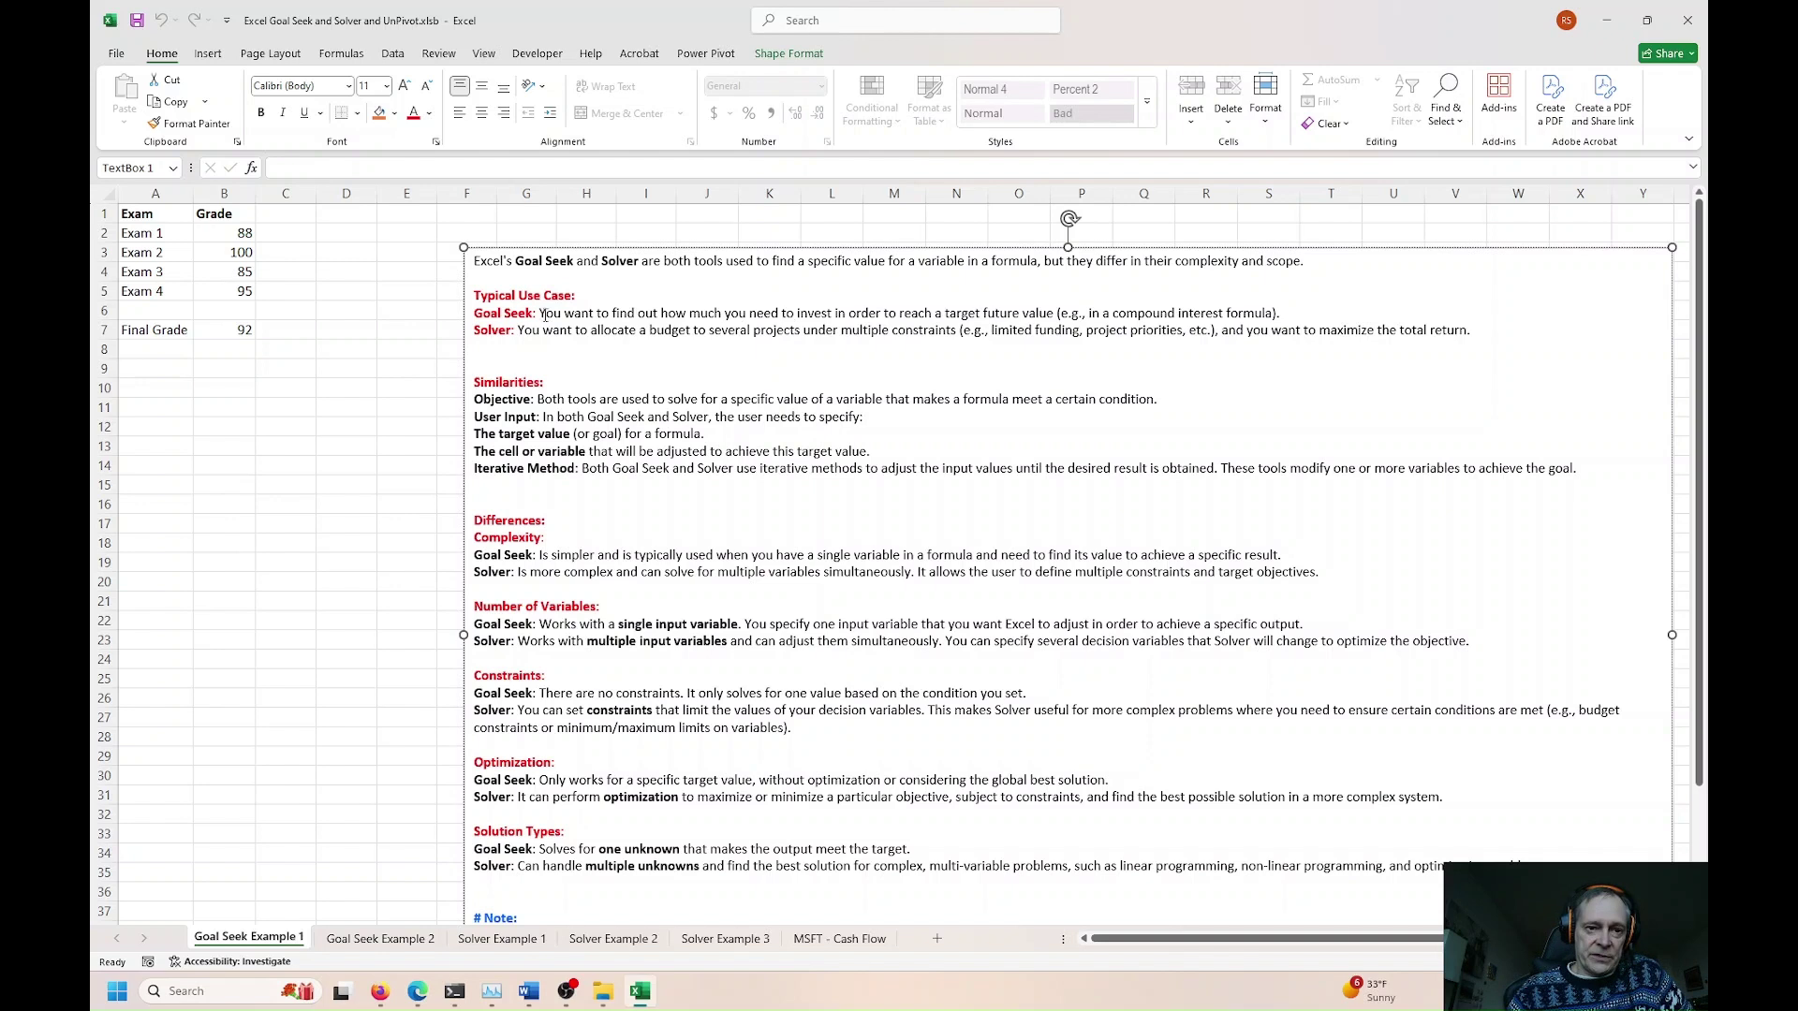
{"action": "left_click_drag", "start_coordinate": [506, 313], "coordinate": [562, 314]}
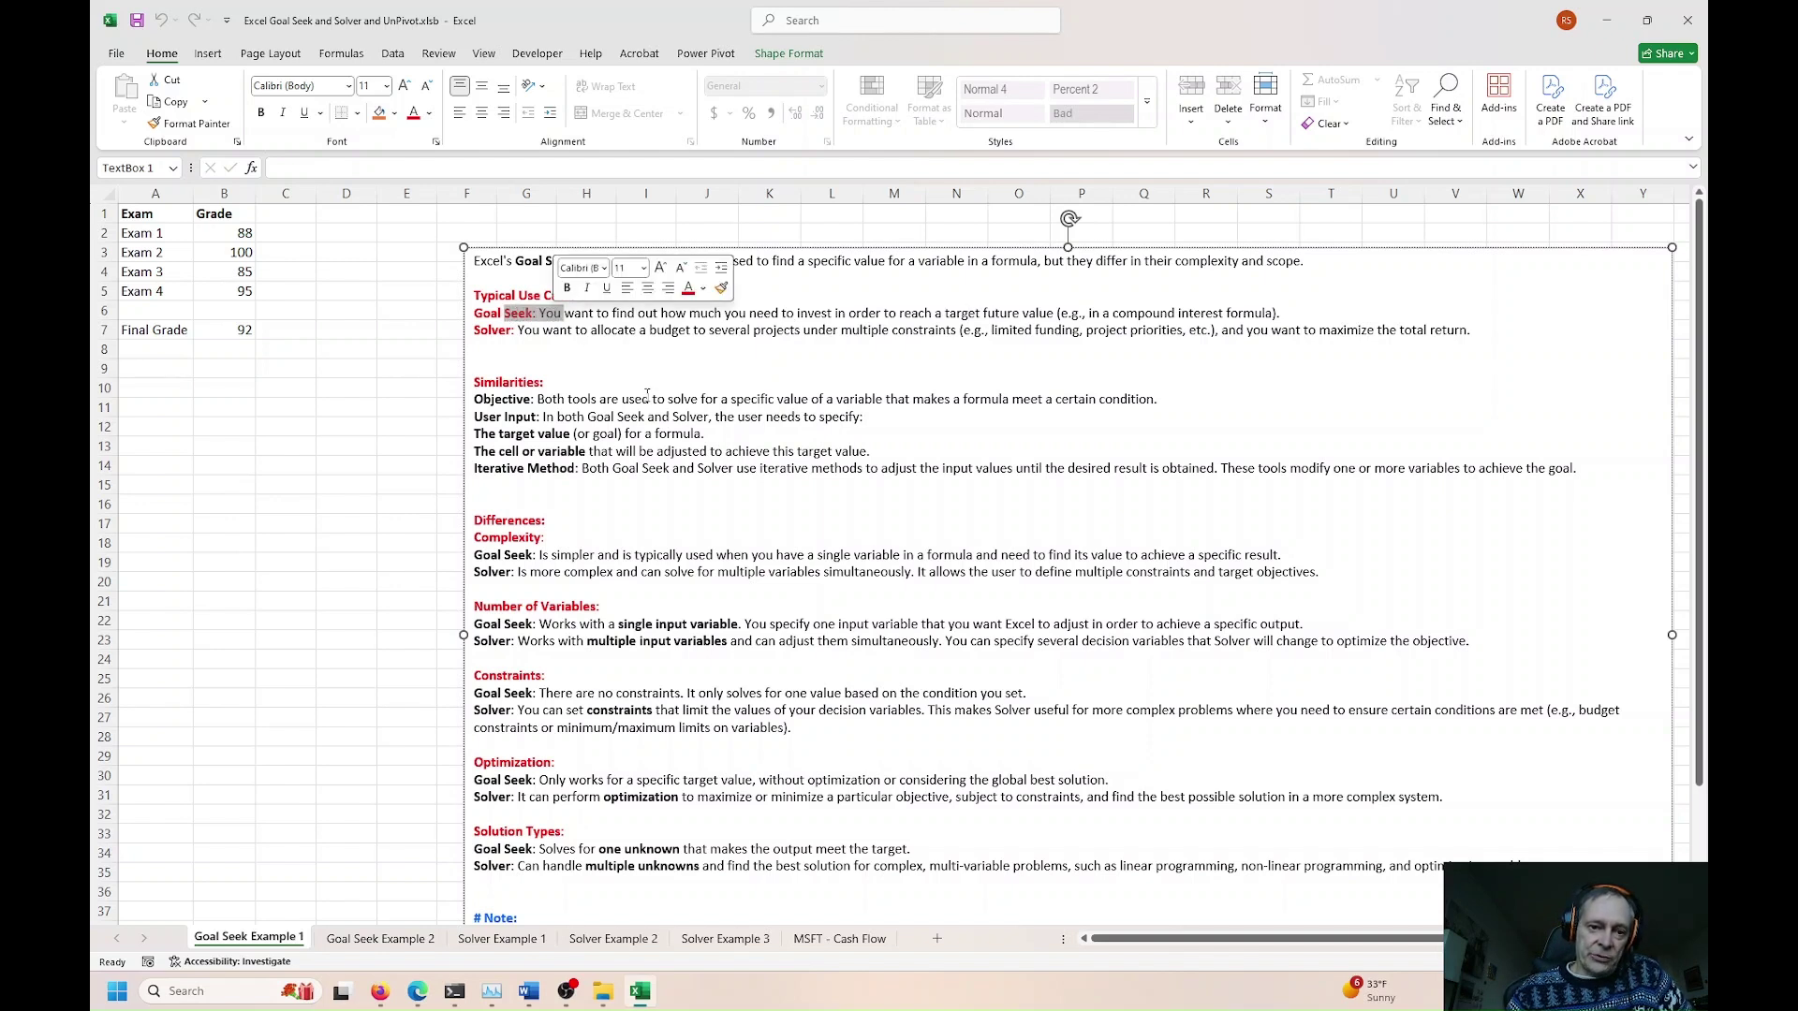
Step: Review the similarities of Goal Seek and Solver and their differences in complexity, number of variables and constraints
{"action": "left_click", "coordinate": [600, 398]}
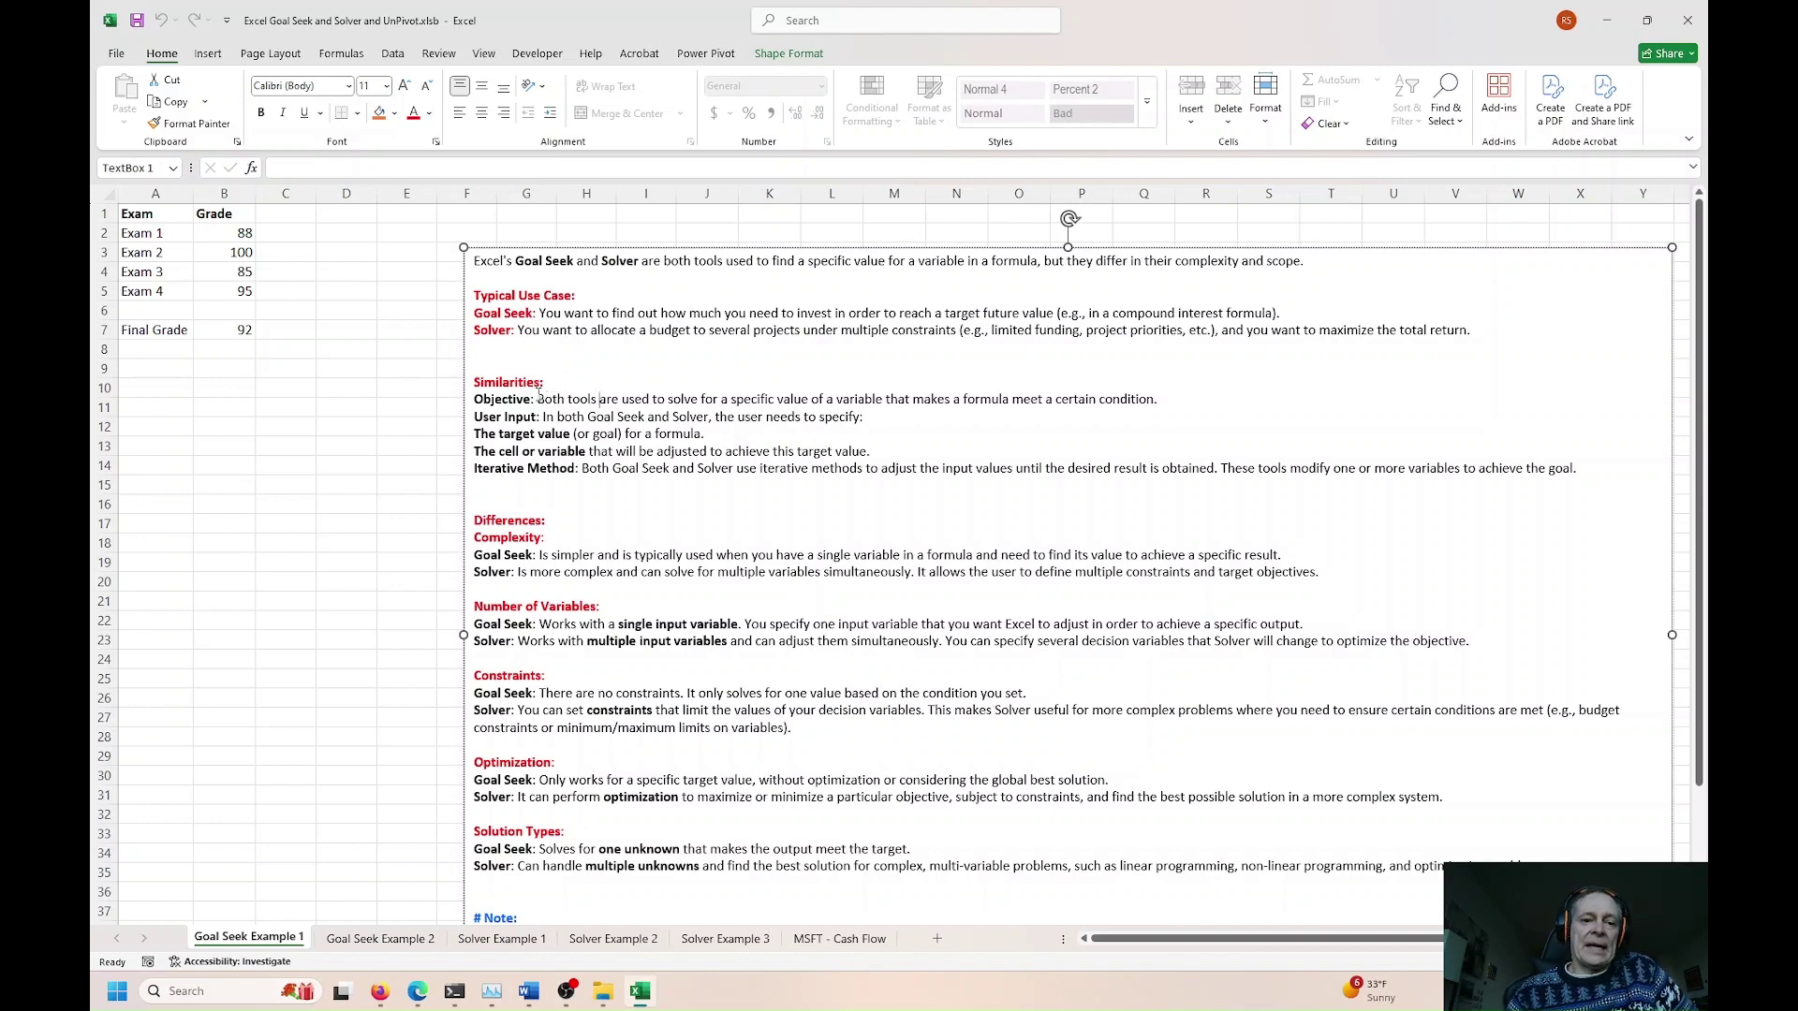
{"action": "left_click_drag", "start_coordinate": [537, 399], "coordinate": [719, 400]}
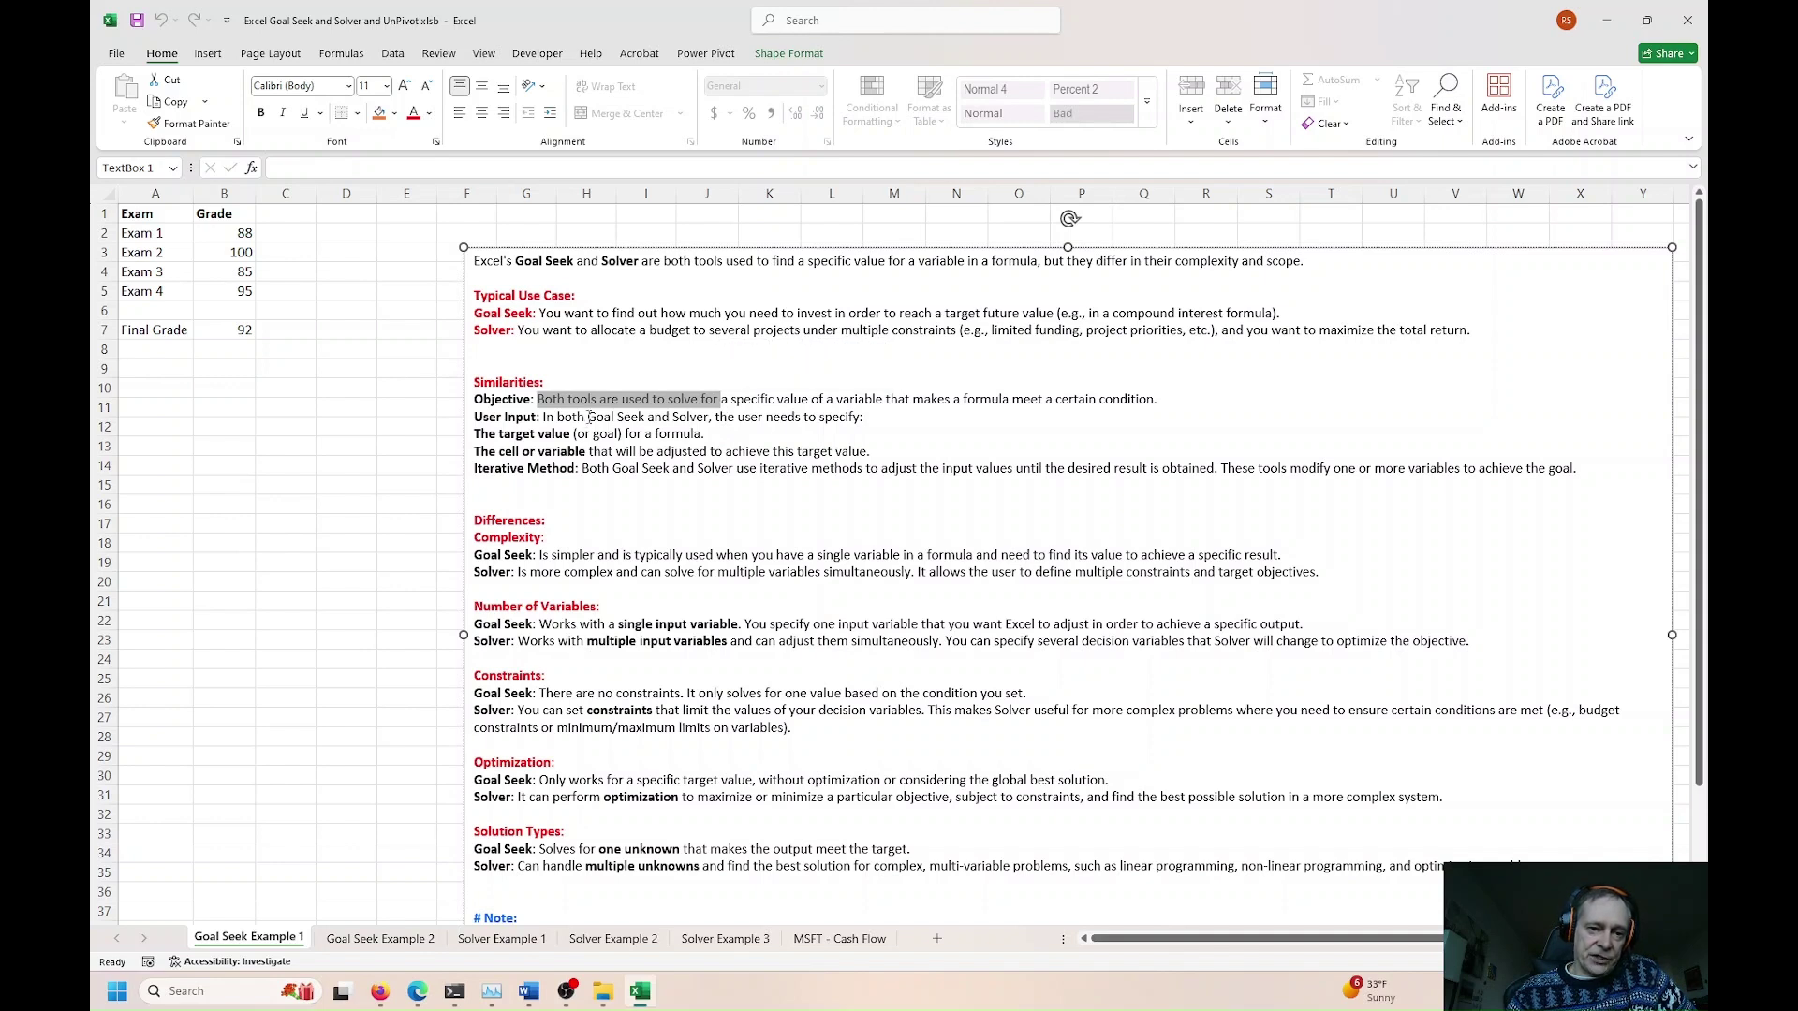
{"action": "left_click_drag", "start_coordinate": [590, 417], "coordinate": [754, 416]}
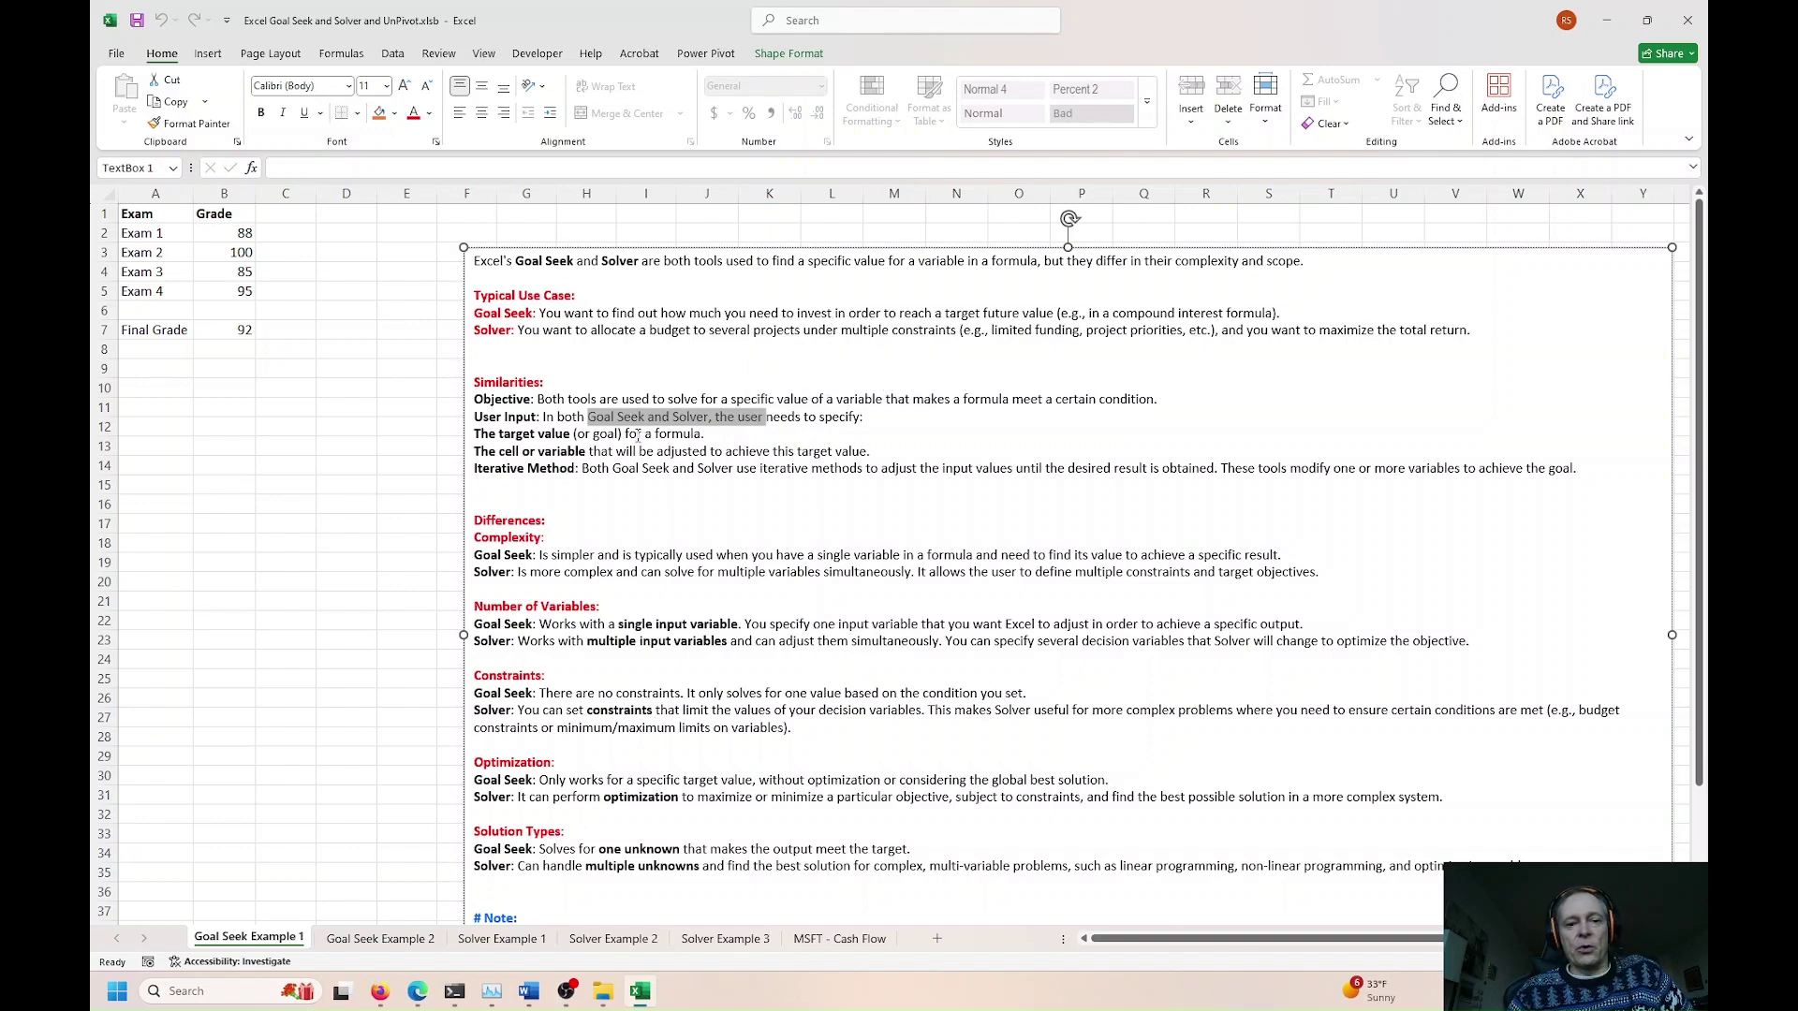
{"action": "left_click_drag", "start_coordinate": [625, 434], "coordinate": [701, 433]}
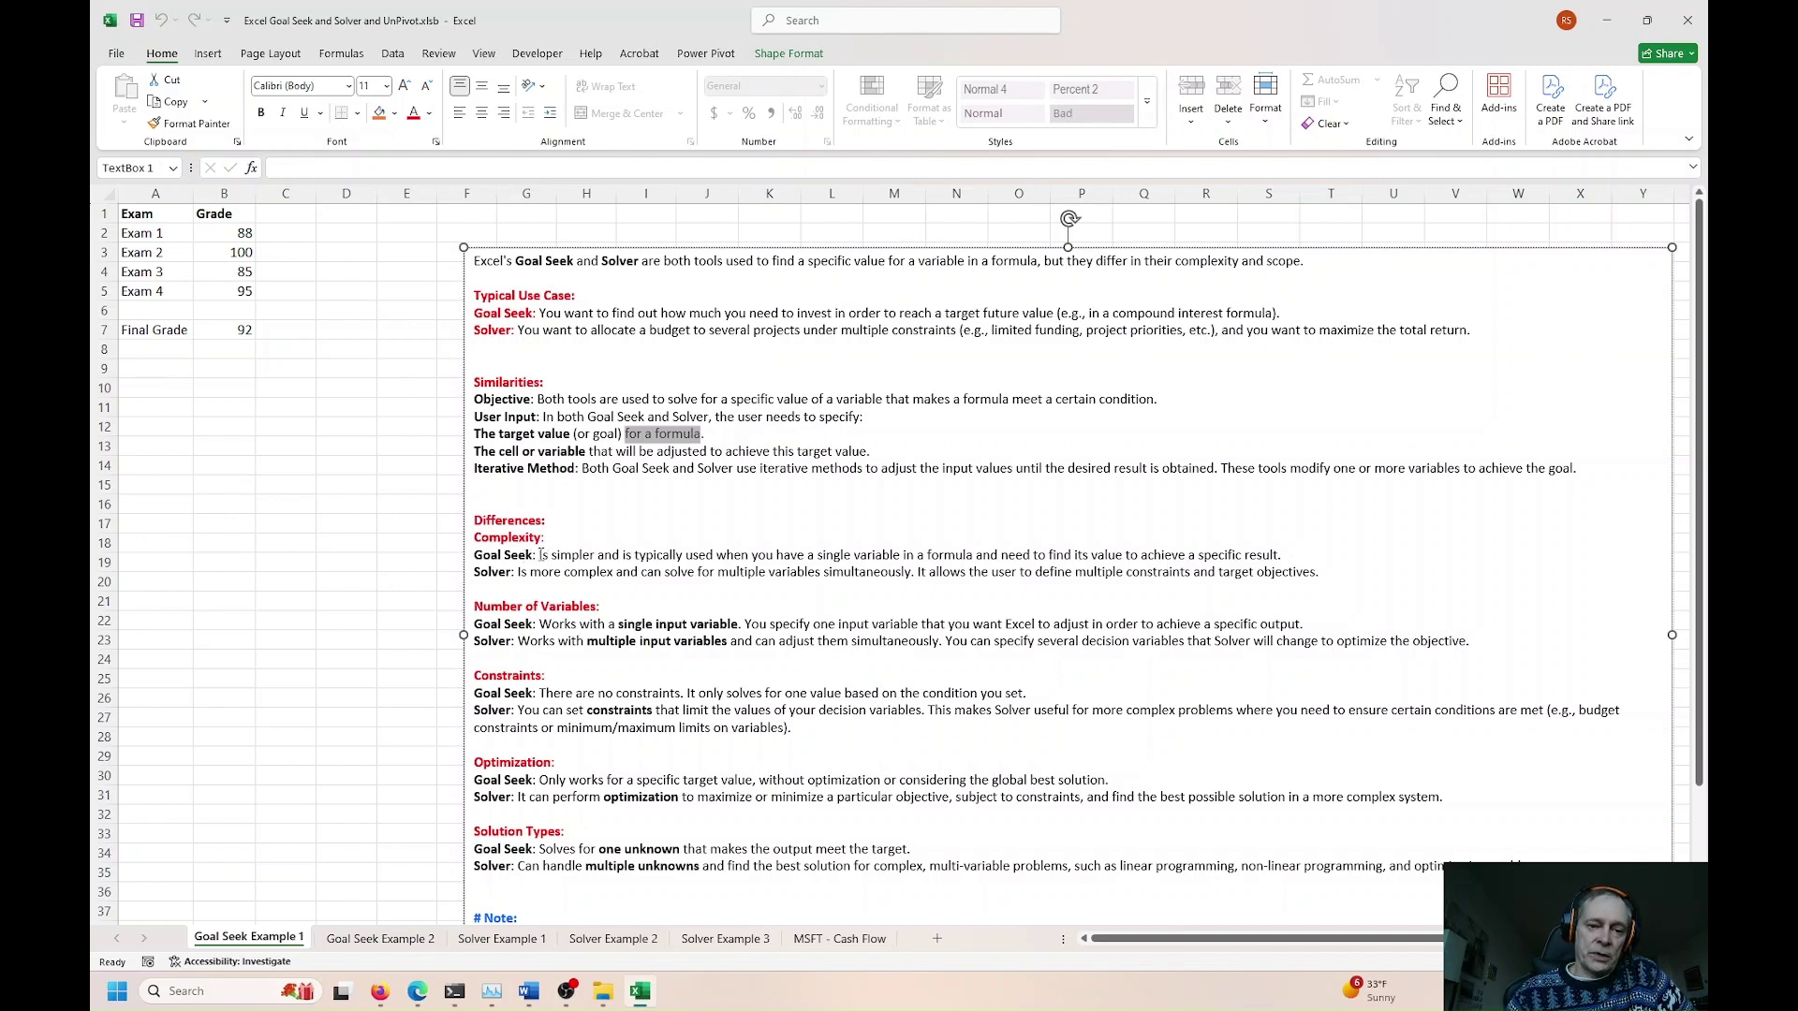
{"action": "left_click_drag", "start_coordinate": [542, 555], "coordinate": [716, 557]}
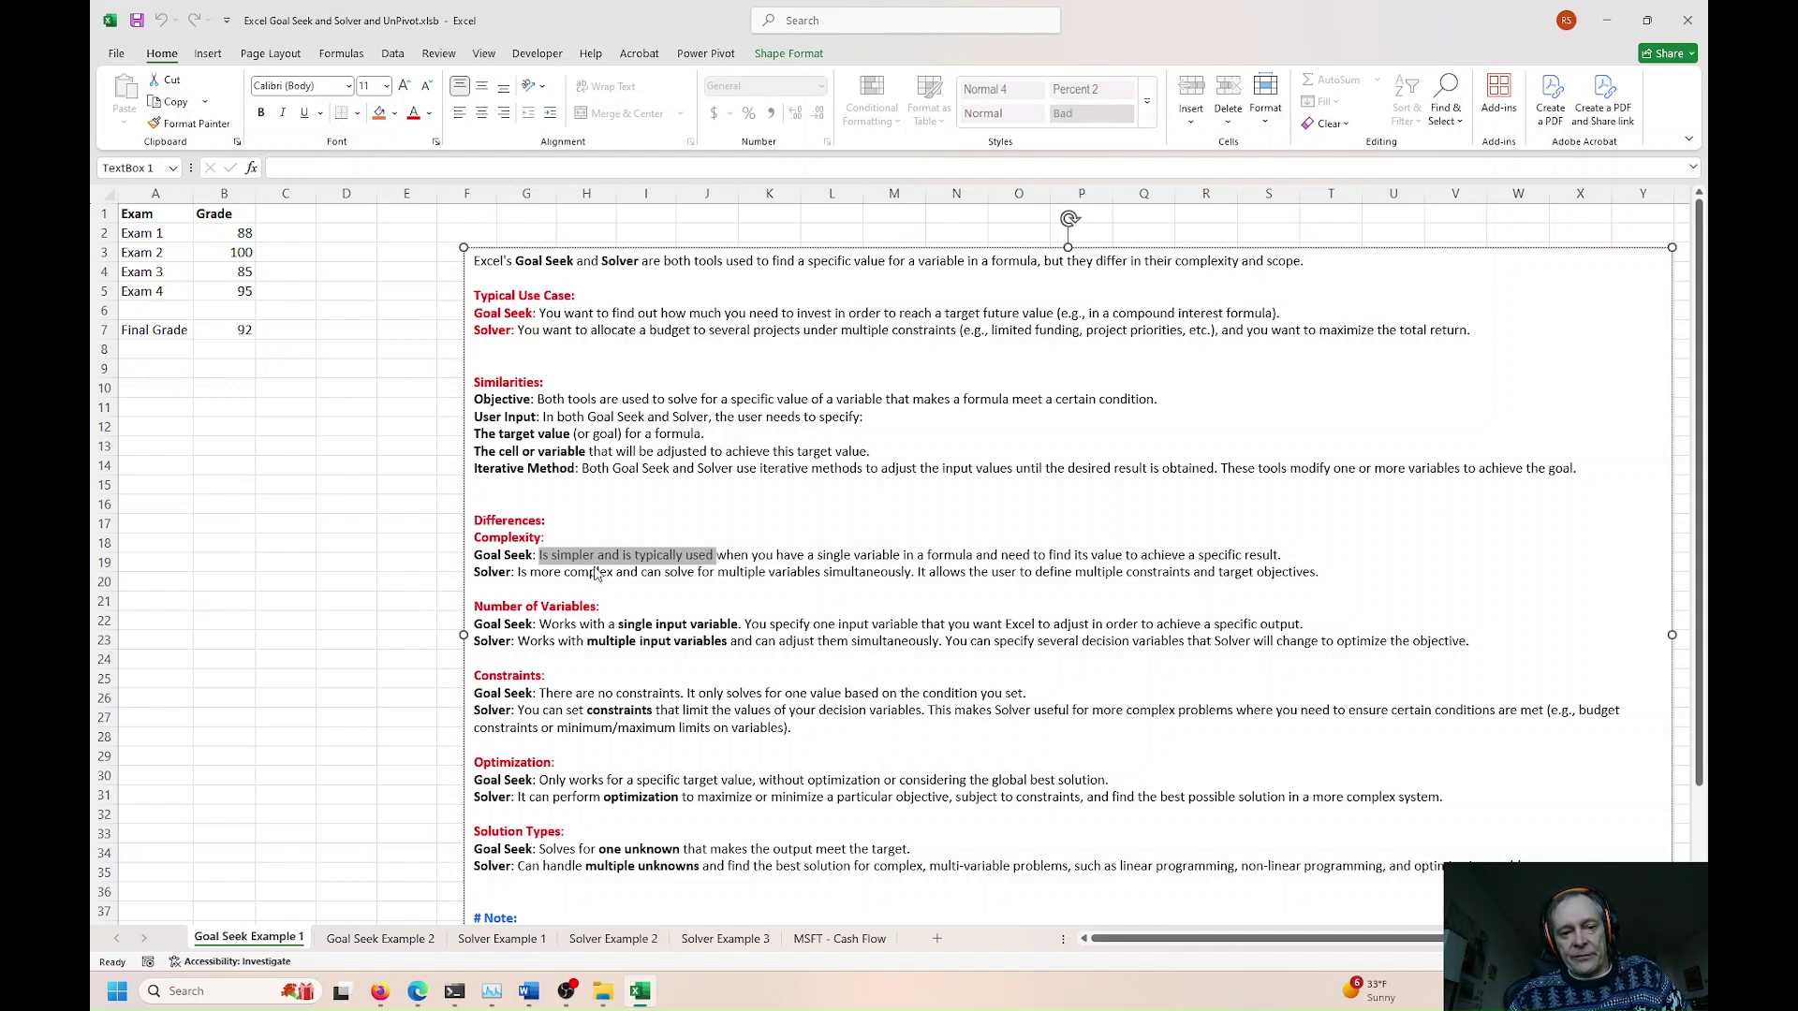
{"action": "left_click_drag", "start_coordinate": [566, 572], "coordinate": [789, 575]}
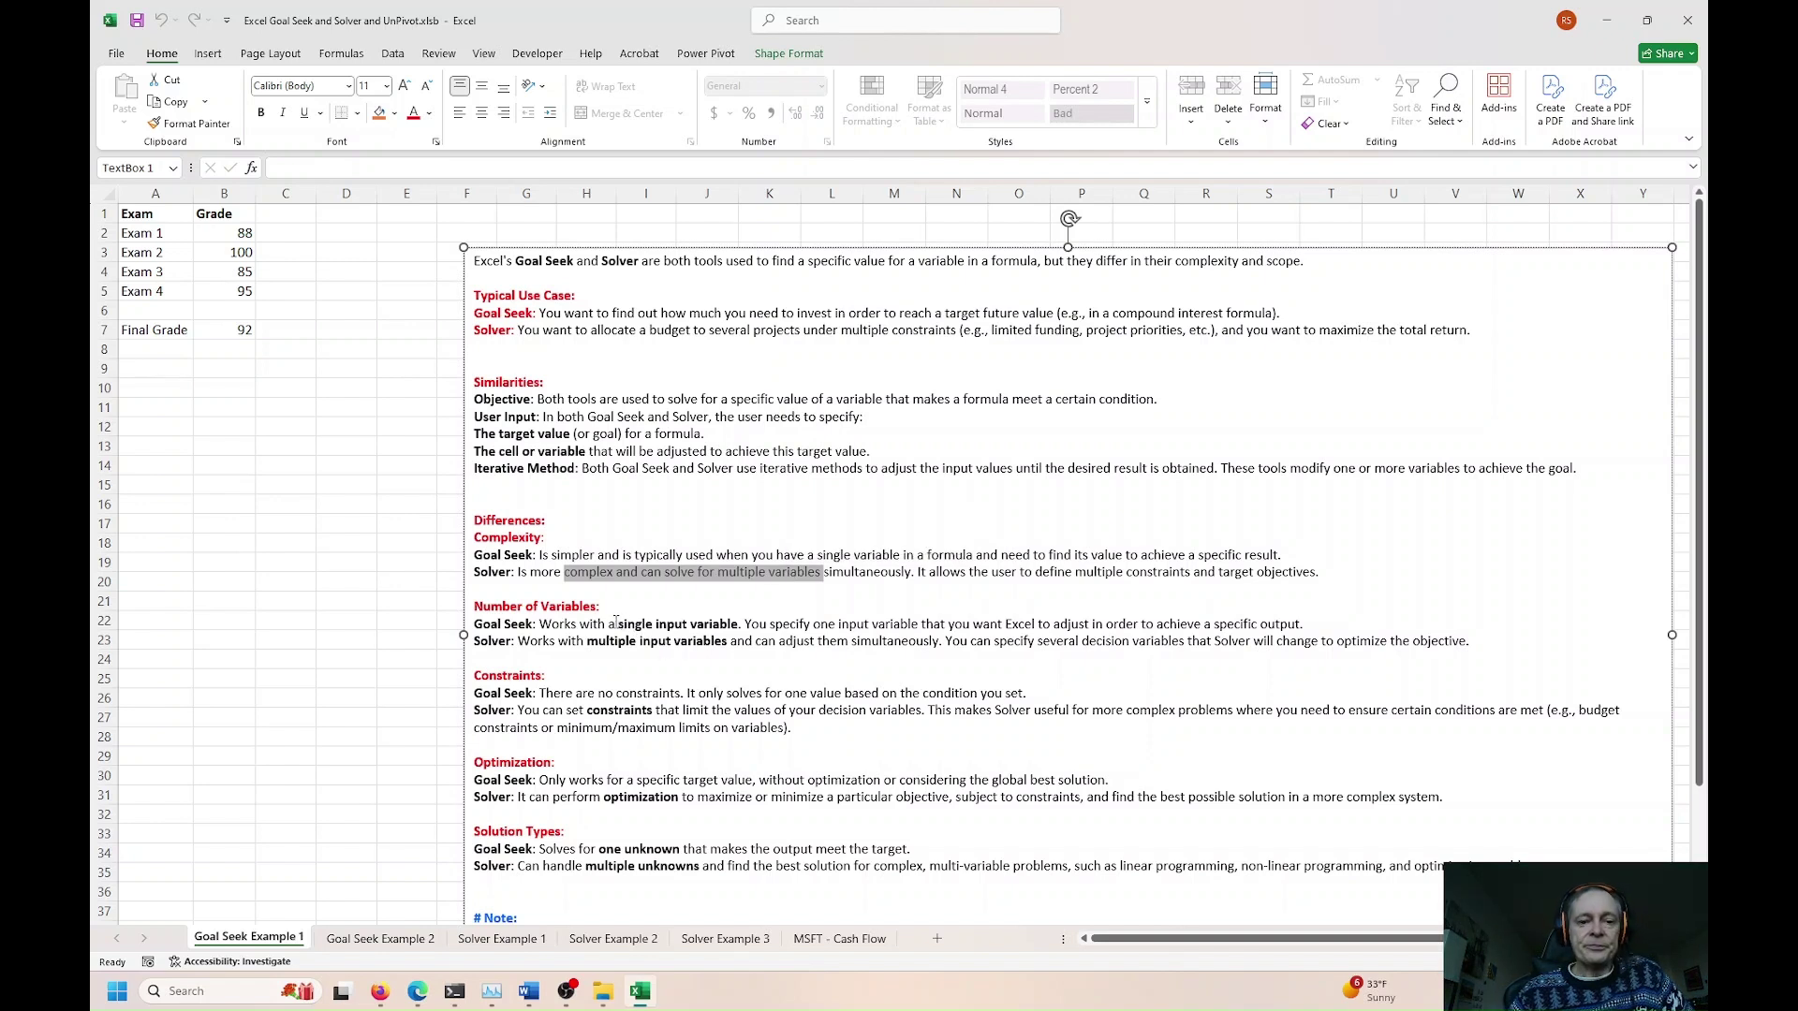
{"action": "left_click_drag", "start_coordinate": [609, 623], "coordinate": [705, 626]}
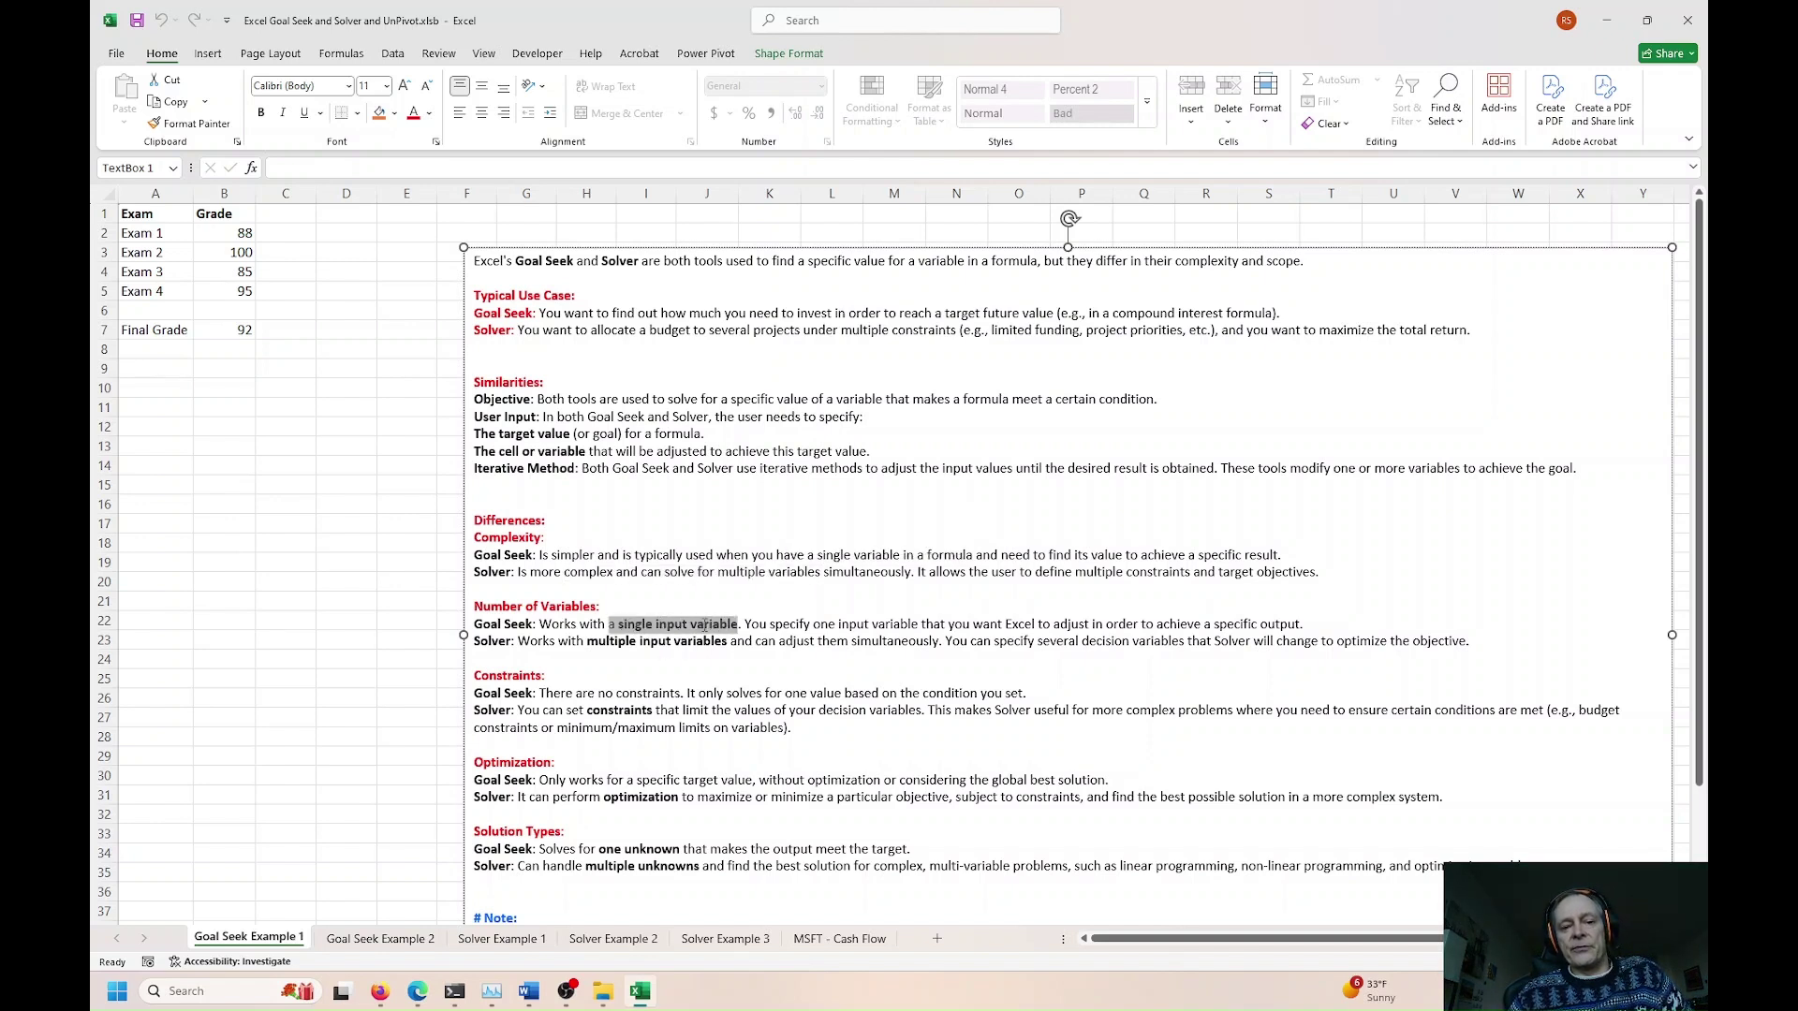
{"action": "left_click", "coordinate": [610, 643]}
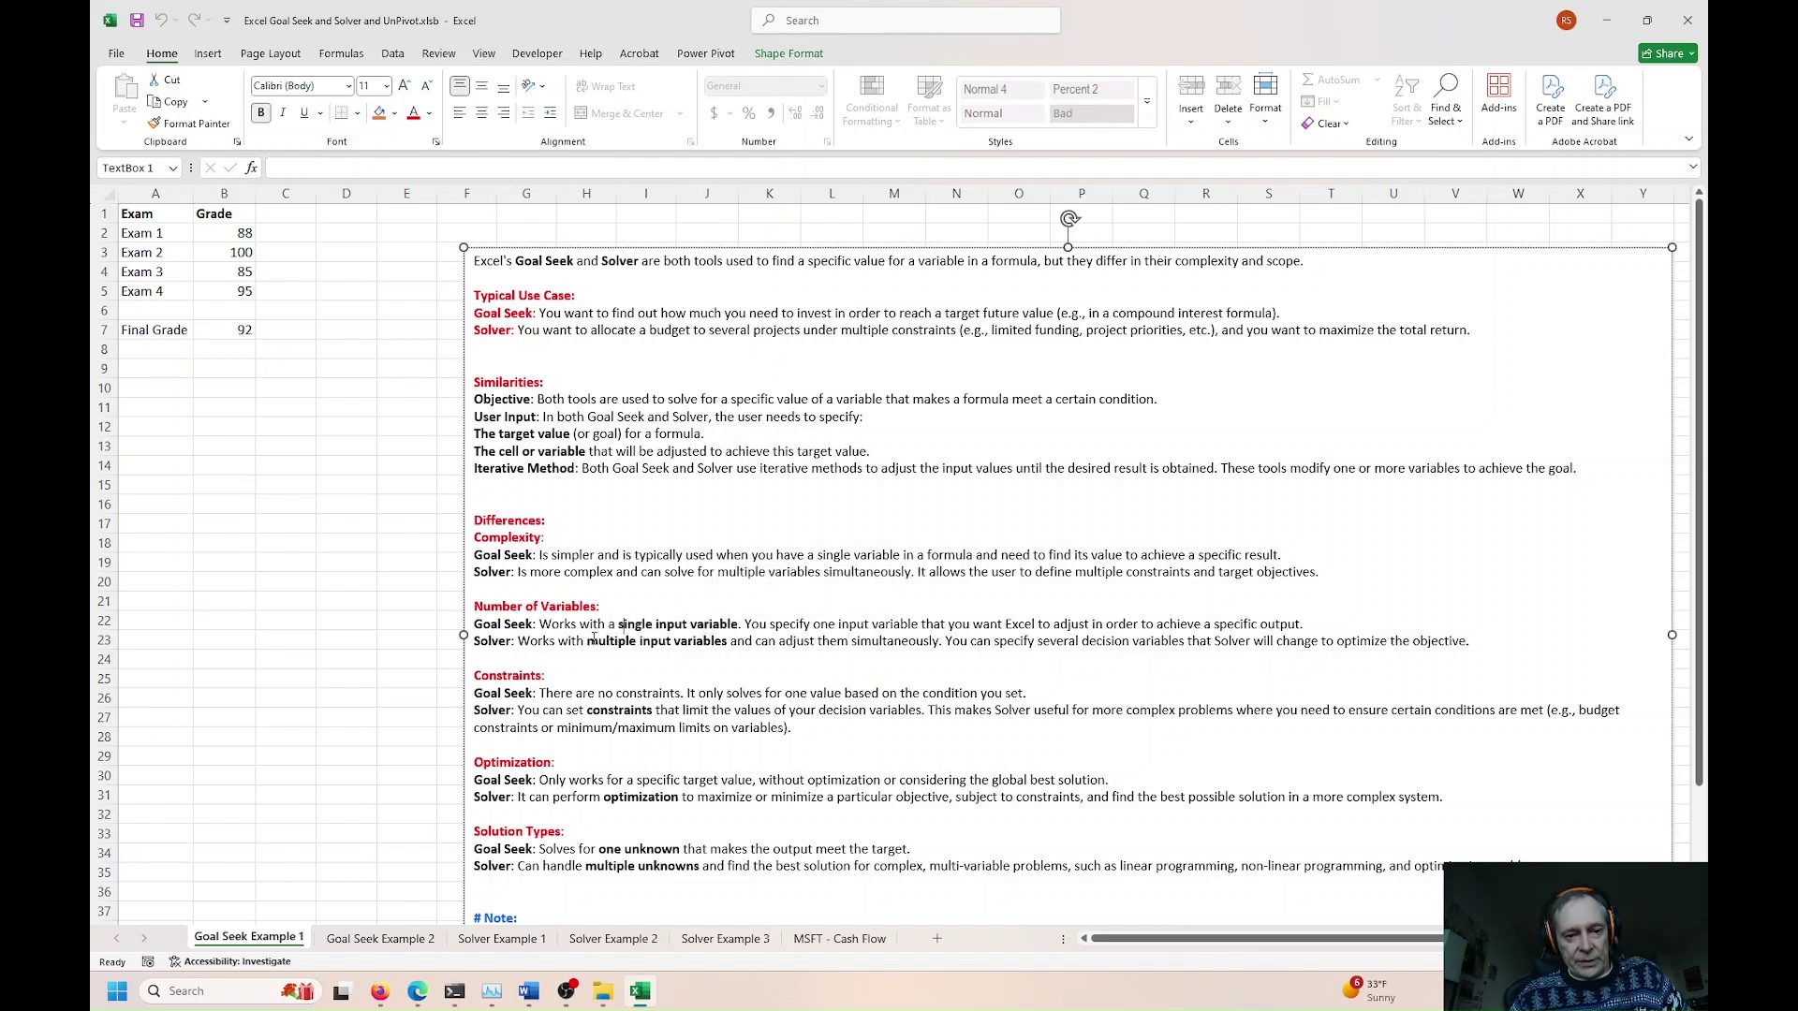
{"action": "left_click_drag", "start_coordinate": [587, 642], "coordinate": [711, 643]}
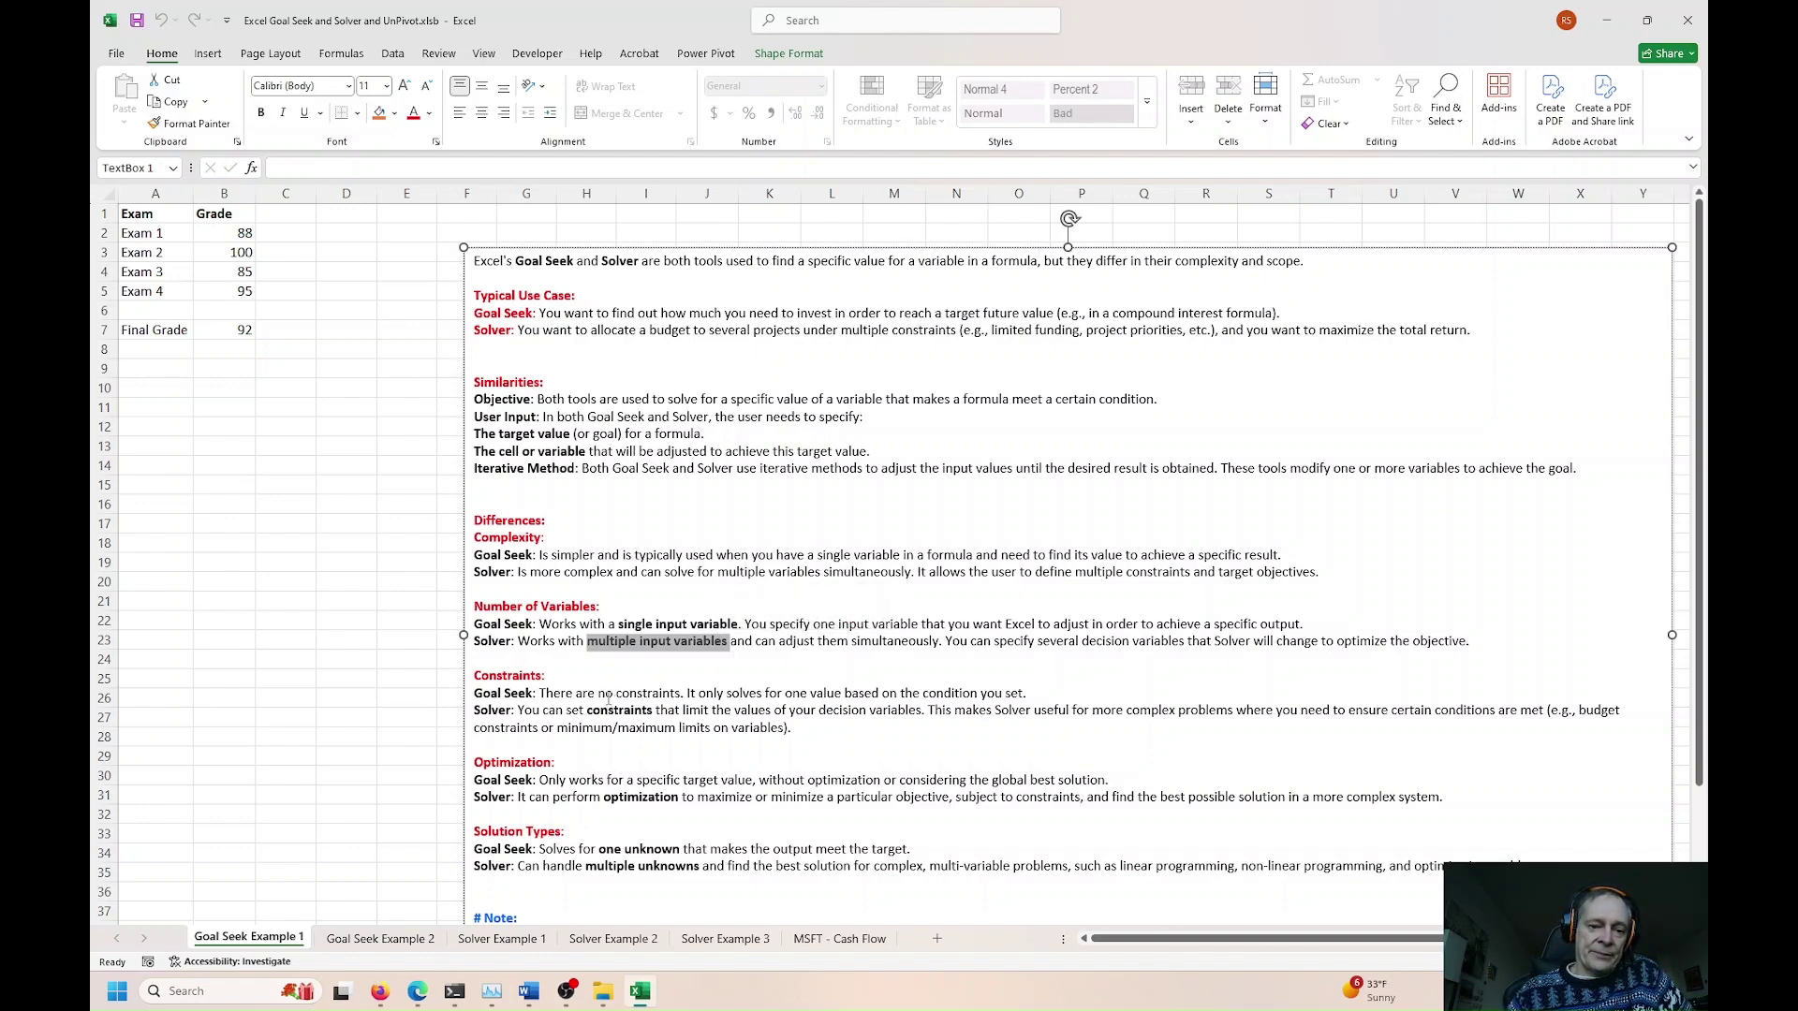
{"action": "left_click_drag", "start_coordinate": [599, 694], "coordinate": [635, 689]}
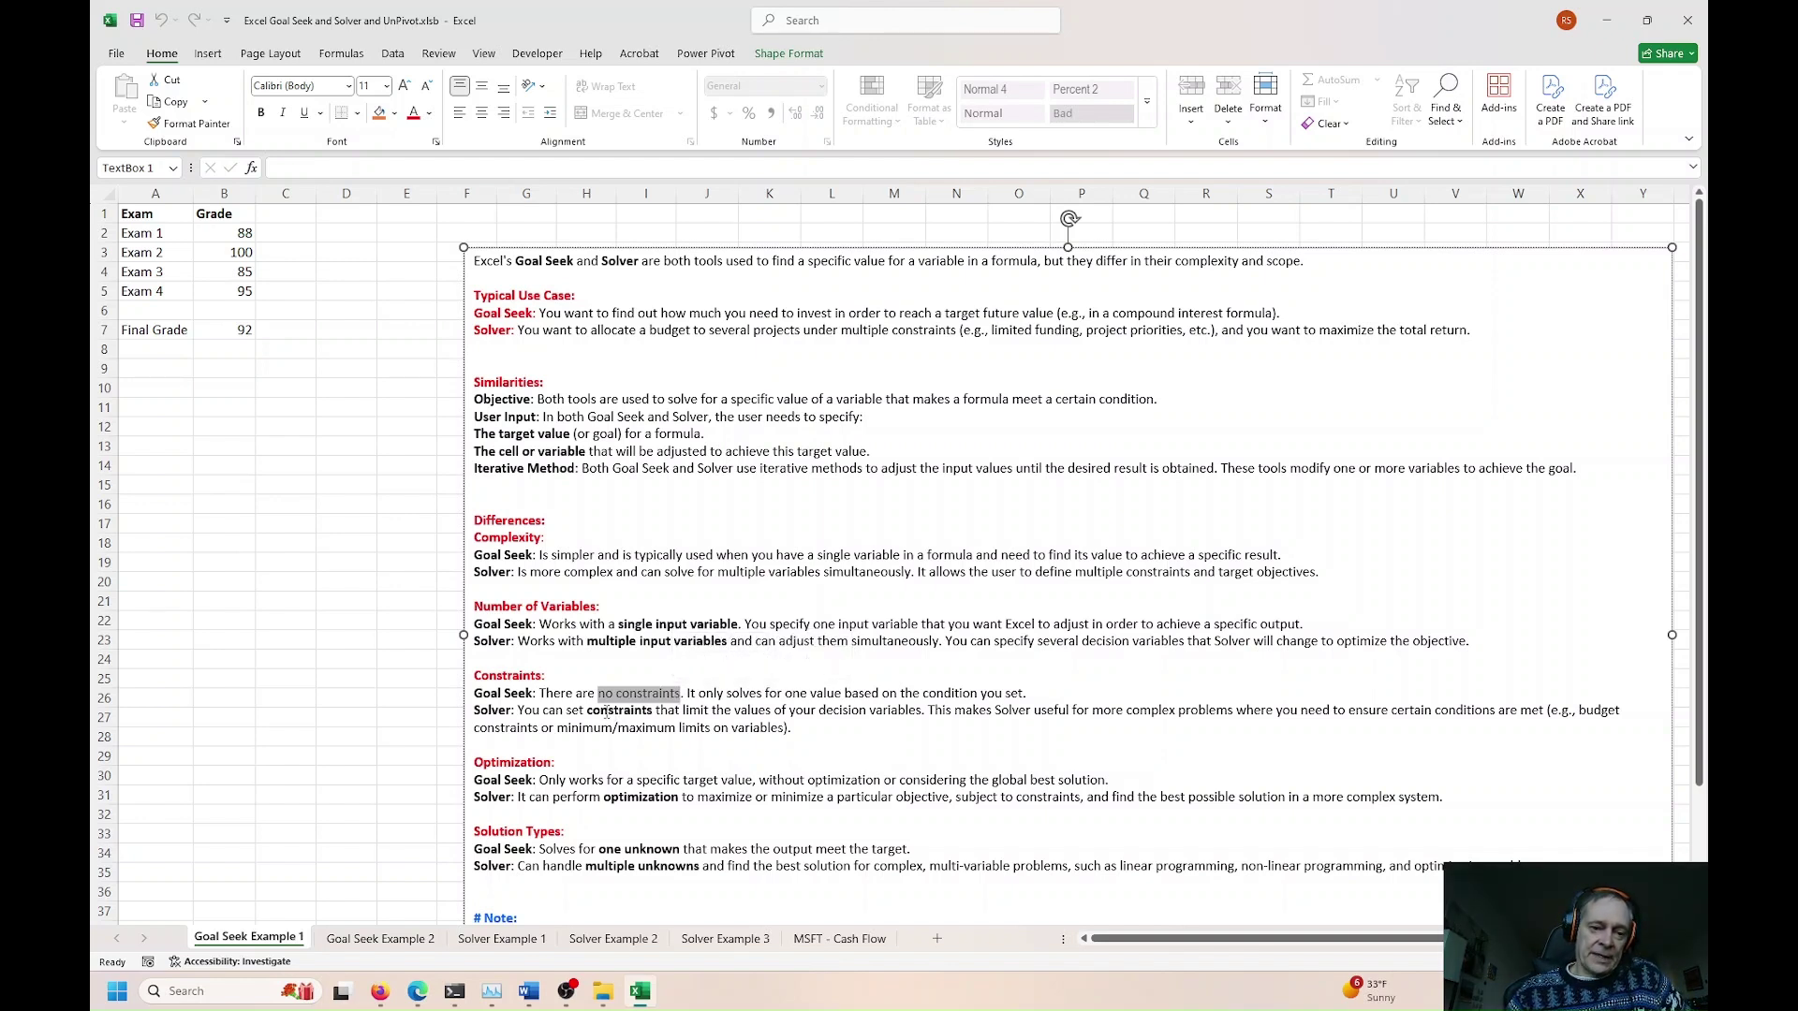
{"action": "left_click_drag", "start_coordinate": [591, 712], "coordinate": [893, 703]}
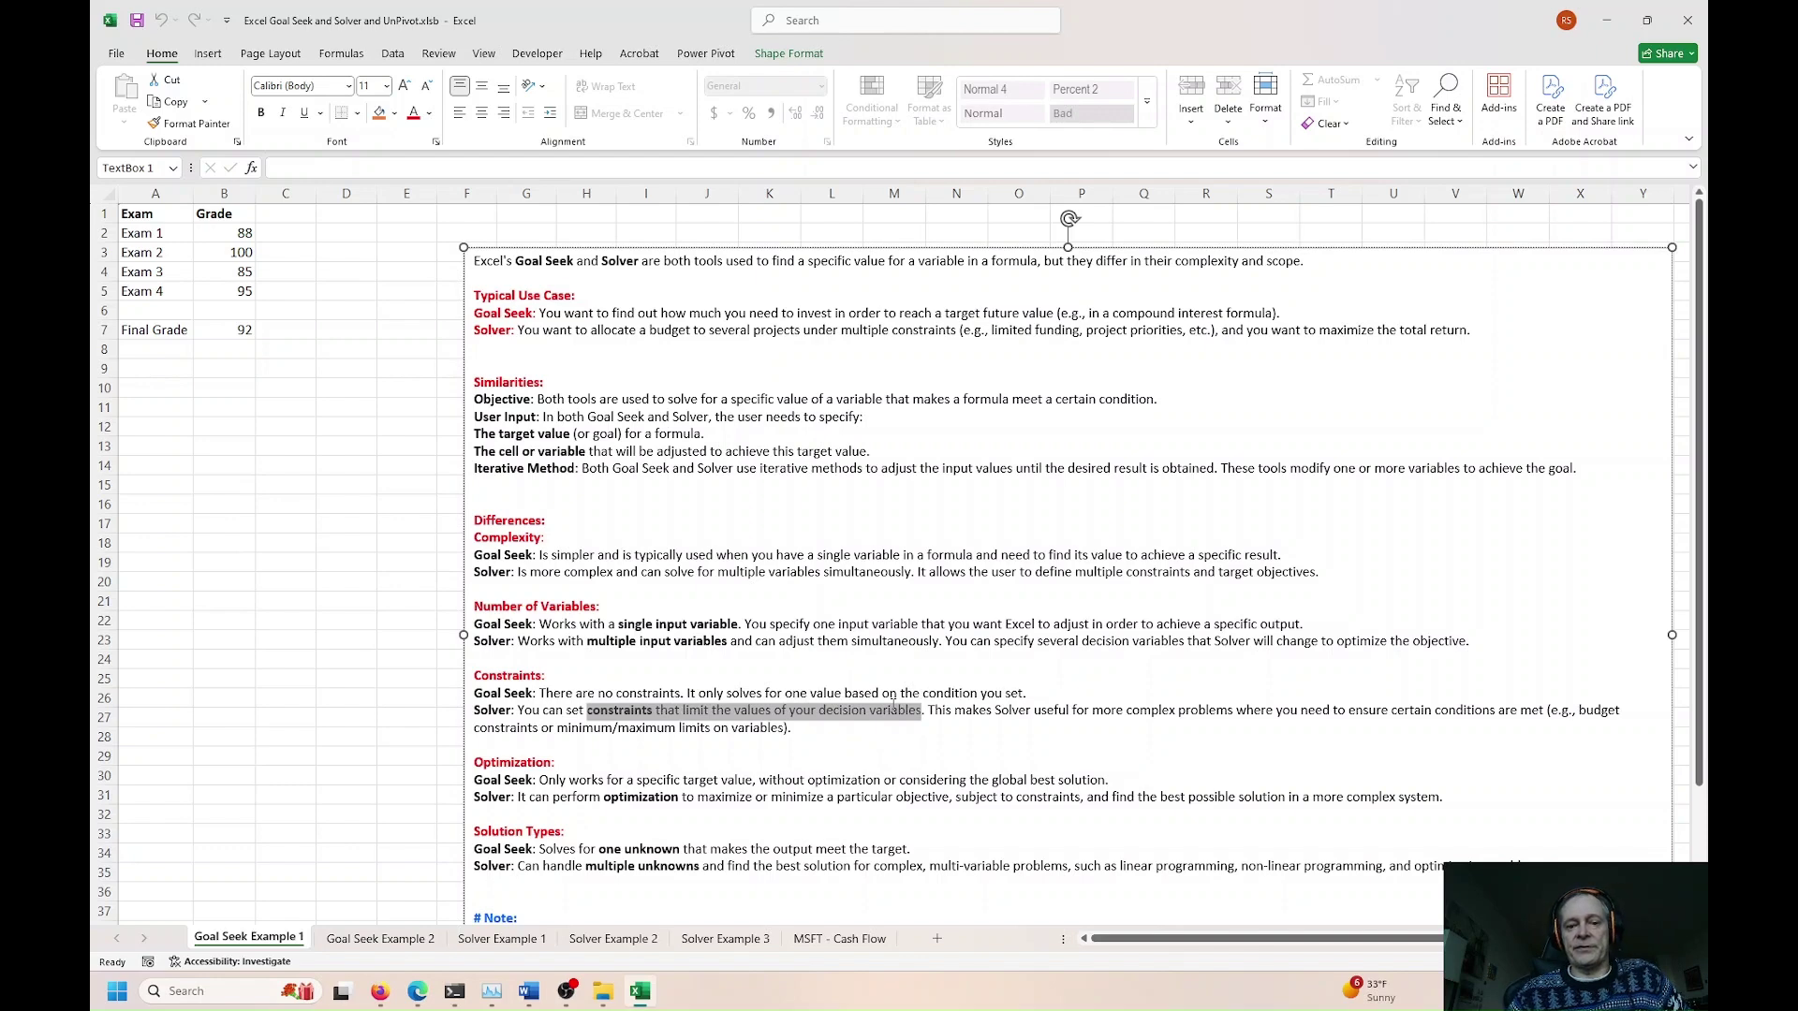
Step: Examine how Goal Seek and Solver differ in optimization and solution types in the rest of the notes
{"action": "scroll", "coordinate": [614, 763], "scroll_direction": "down", "scroll_amount": 4}
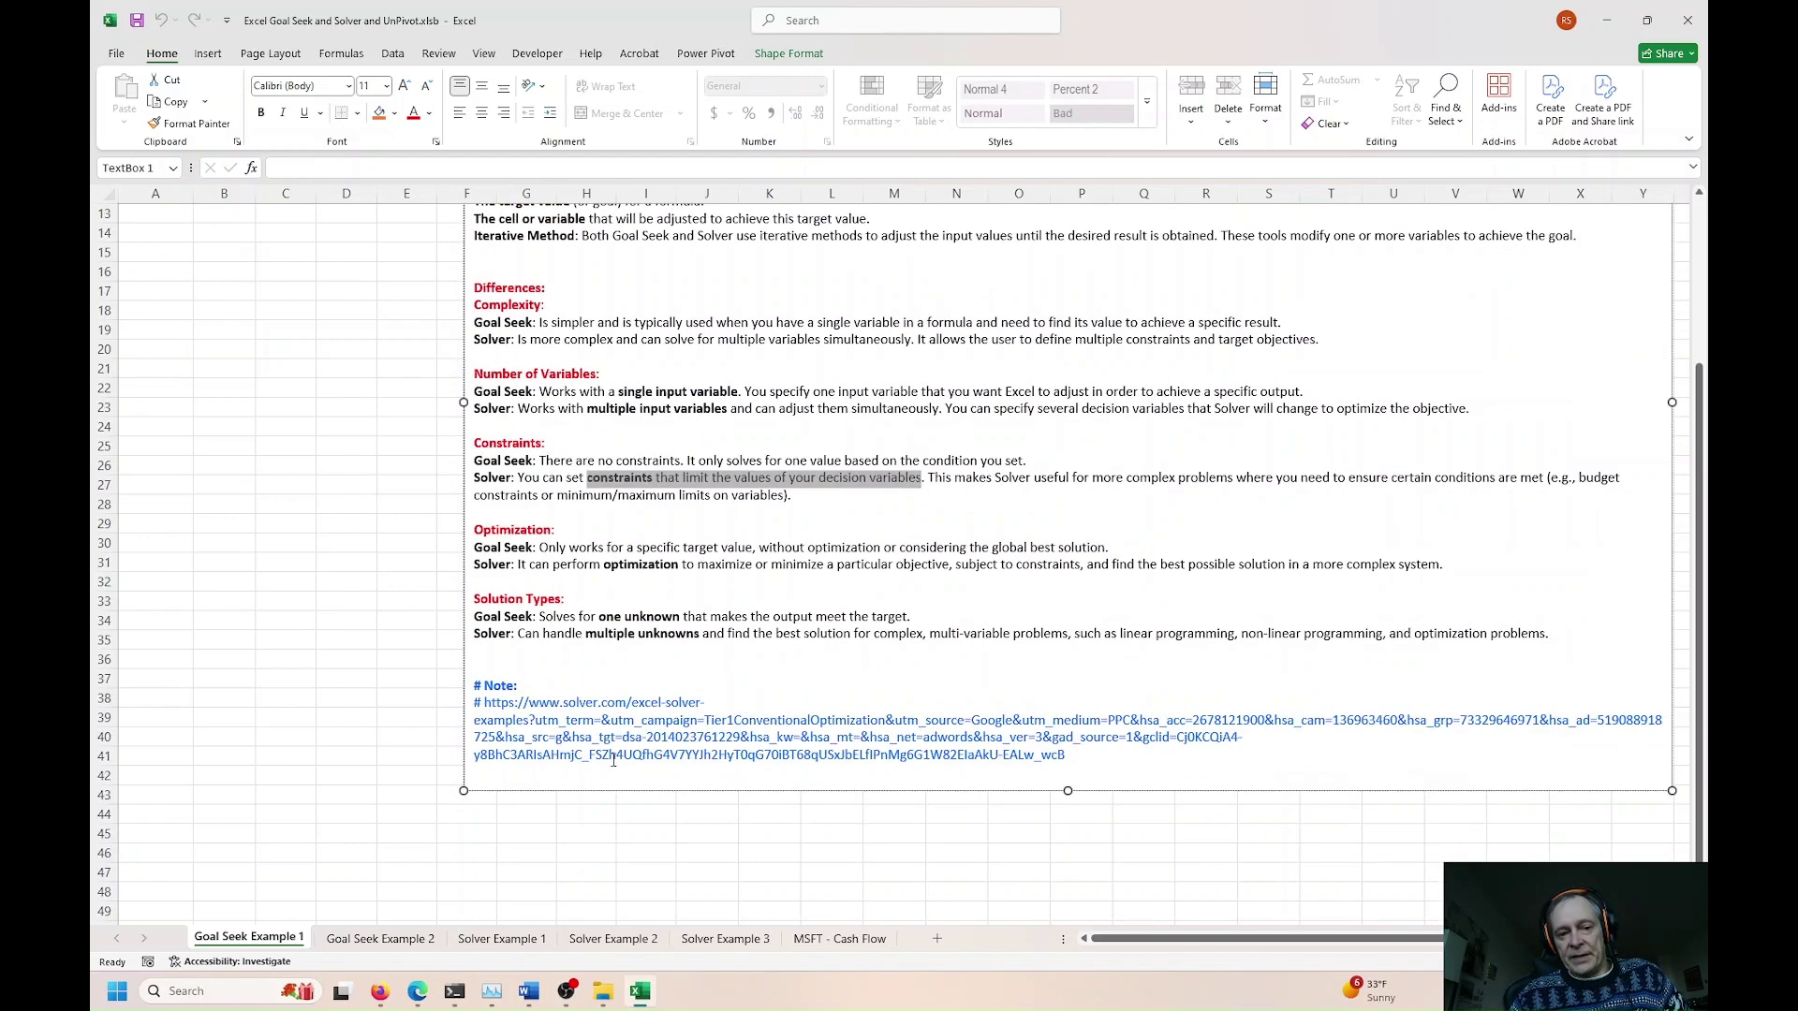
{"action": "left_click", "coordinate": [571, 547]}
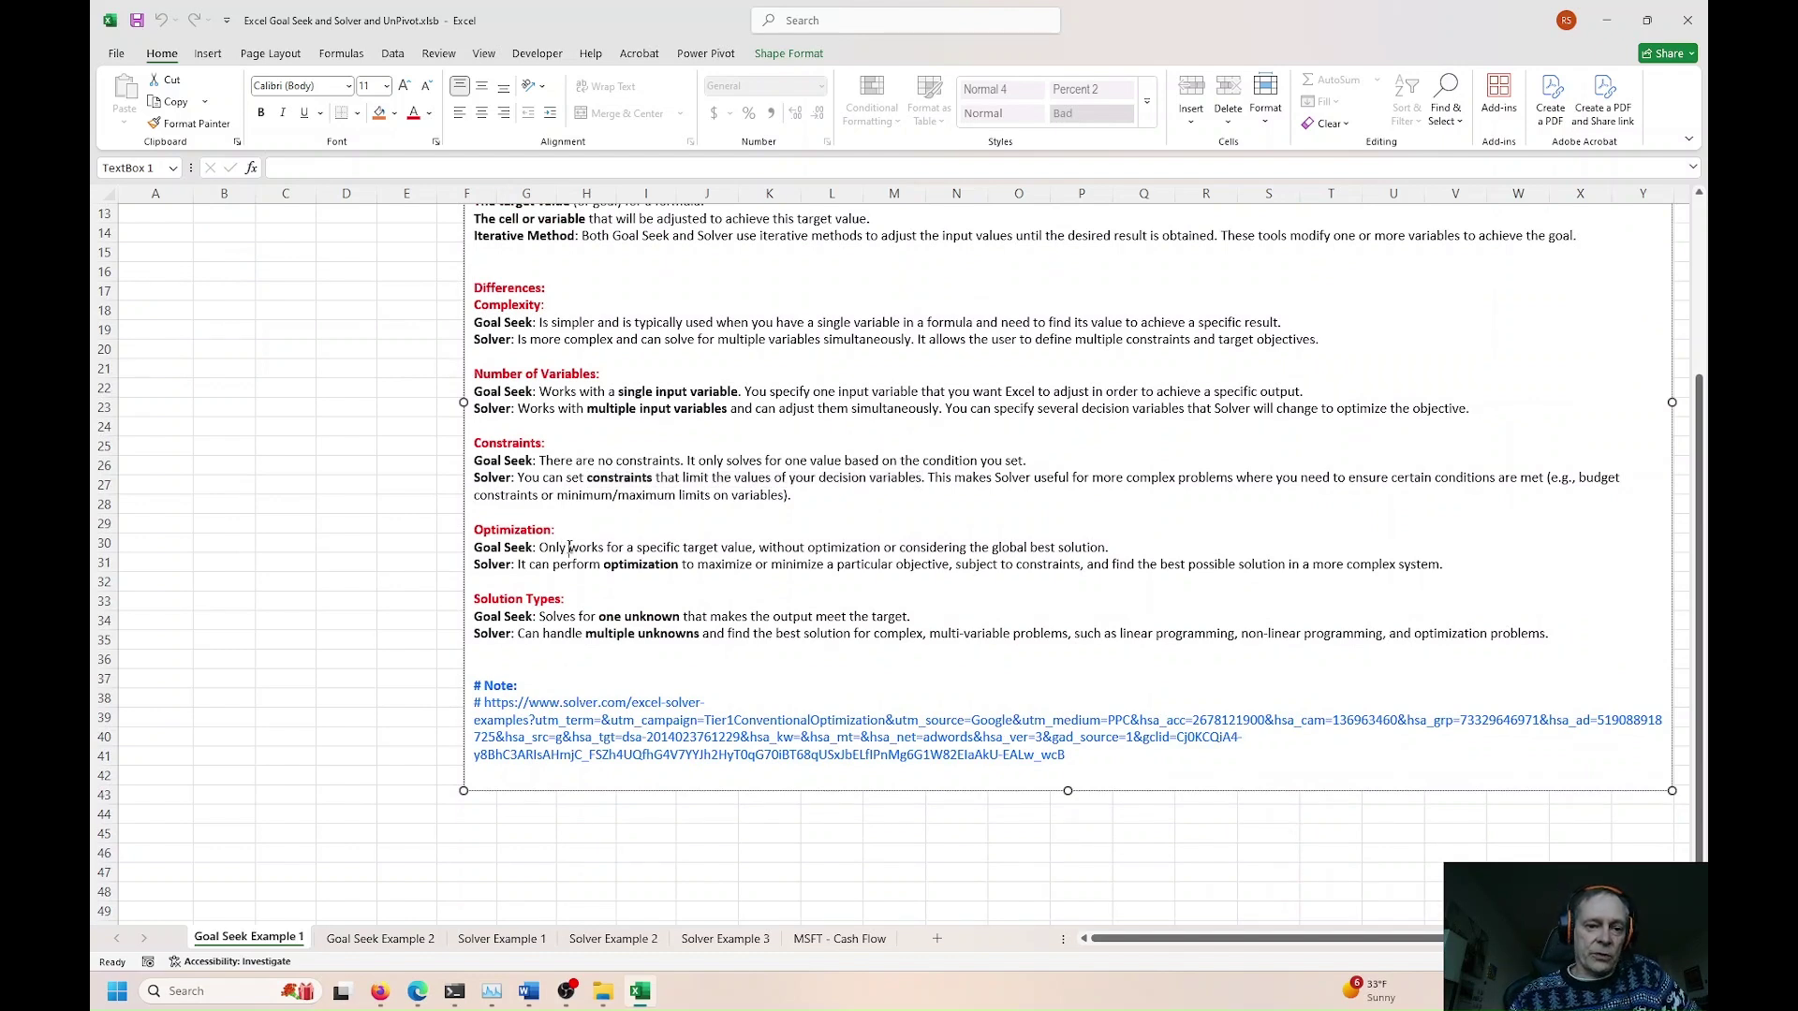
{"action": "left_click_drag", "start_coordinate": [570, 546], "coordinate": [736, 547]}
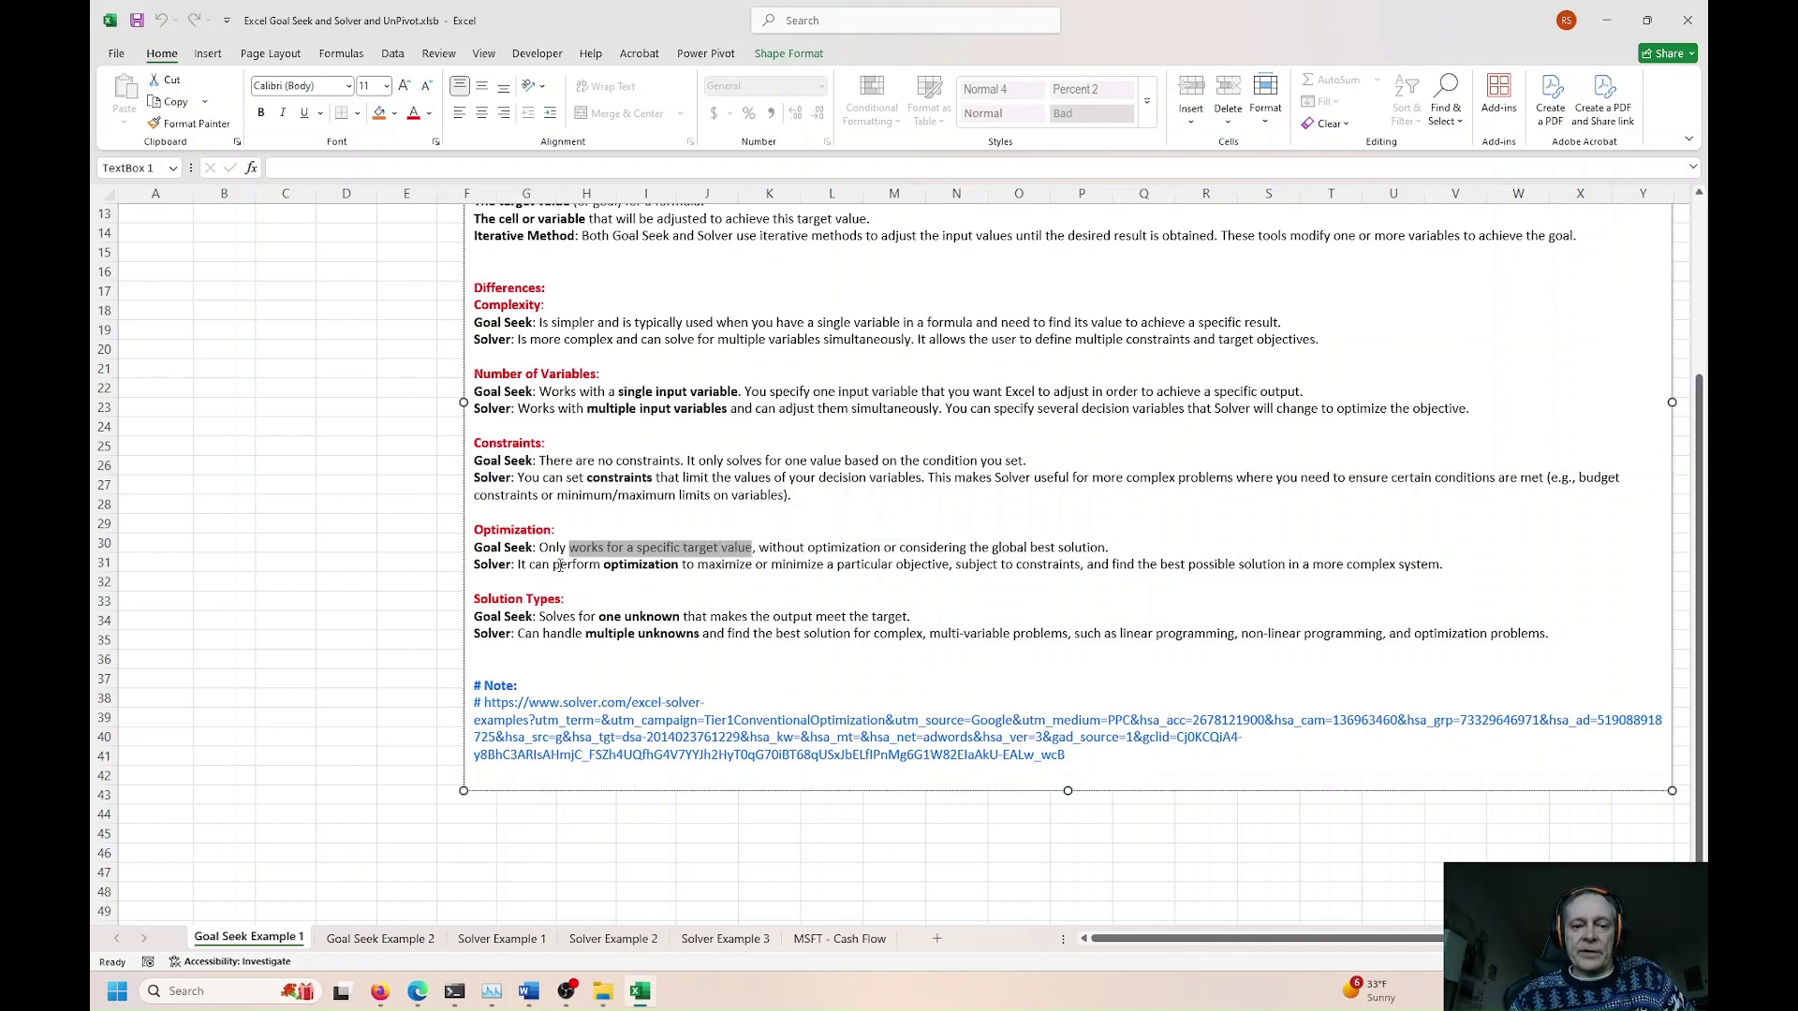
{"action": "left_click_drag", "start_coordinate": [555, 564], "coordinate": [723, 560]}
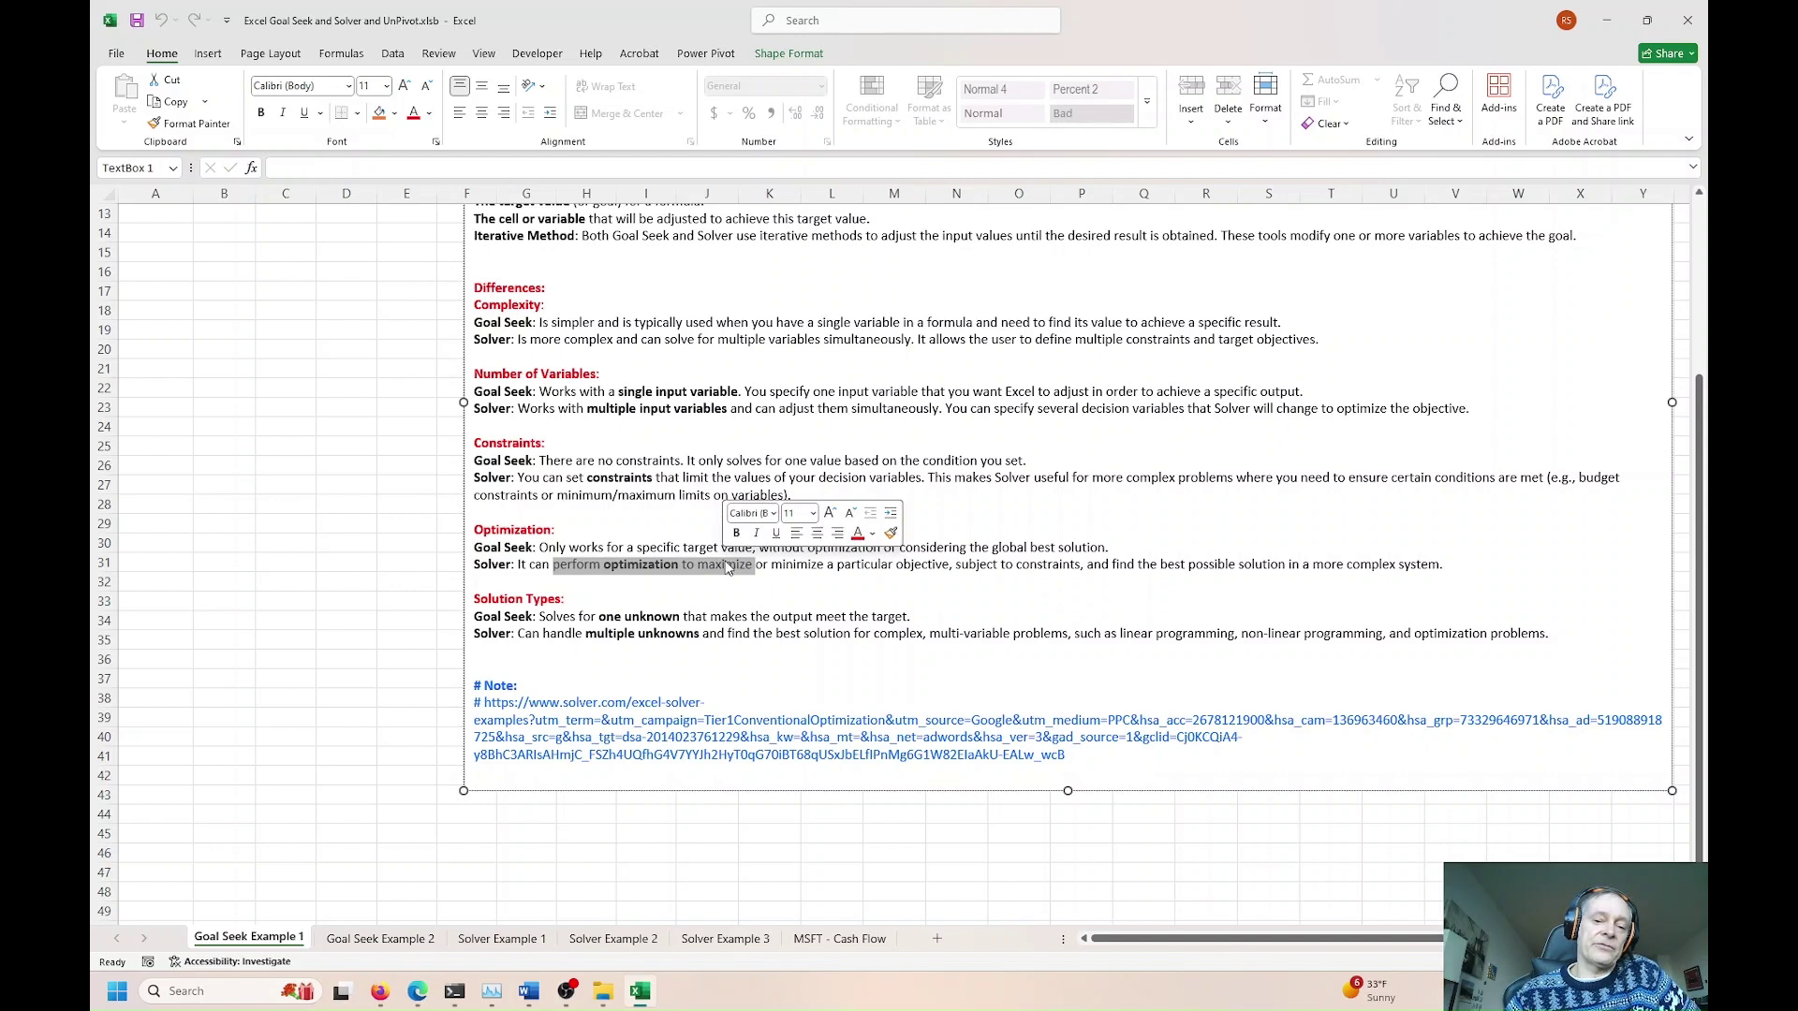
{"action": "left_click", "coordinate": [639, 565]}
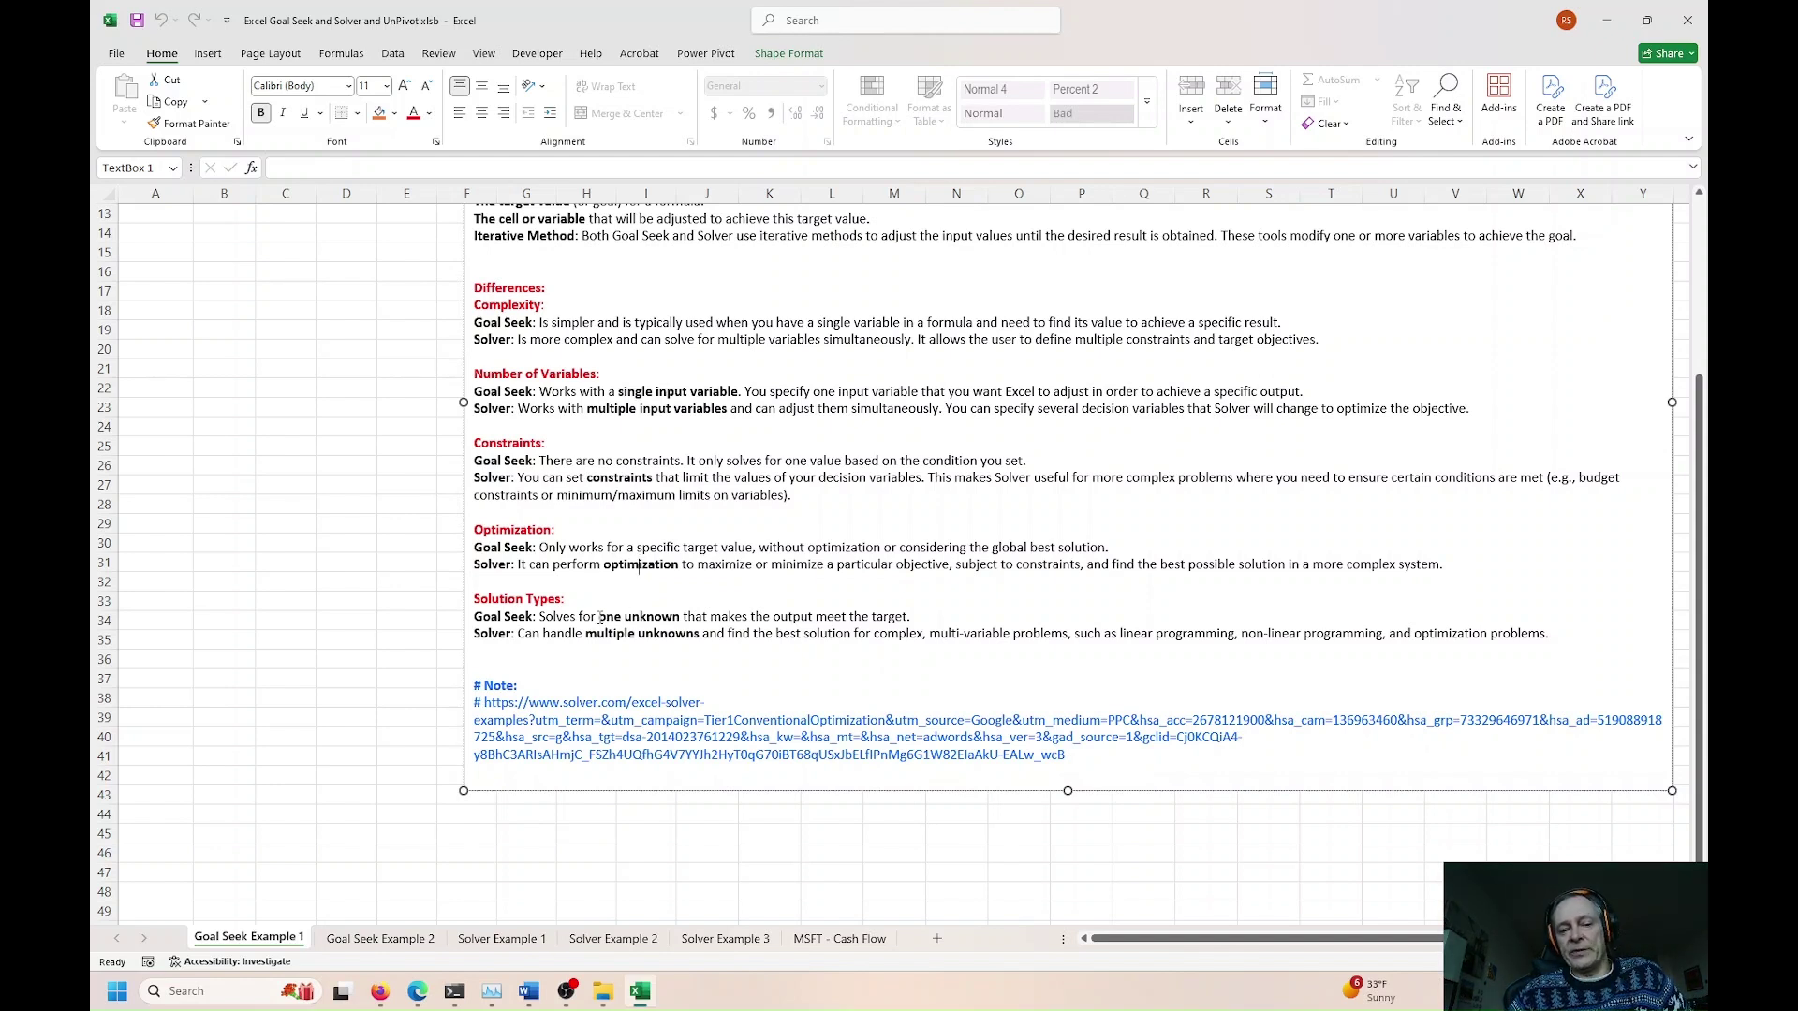
{"action": "left_click_drag", "start_coordinate": [599, 618], "coordinate": [666, 611]}
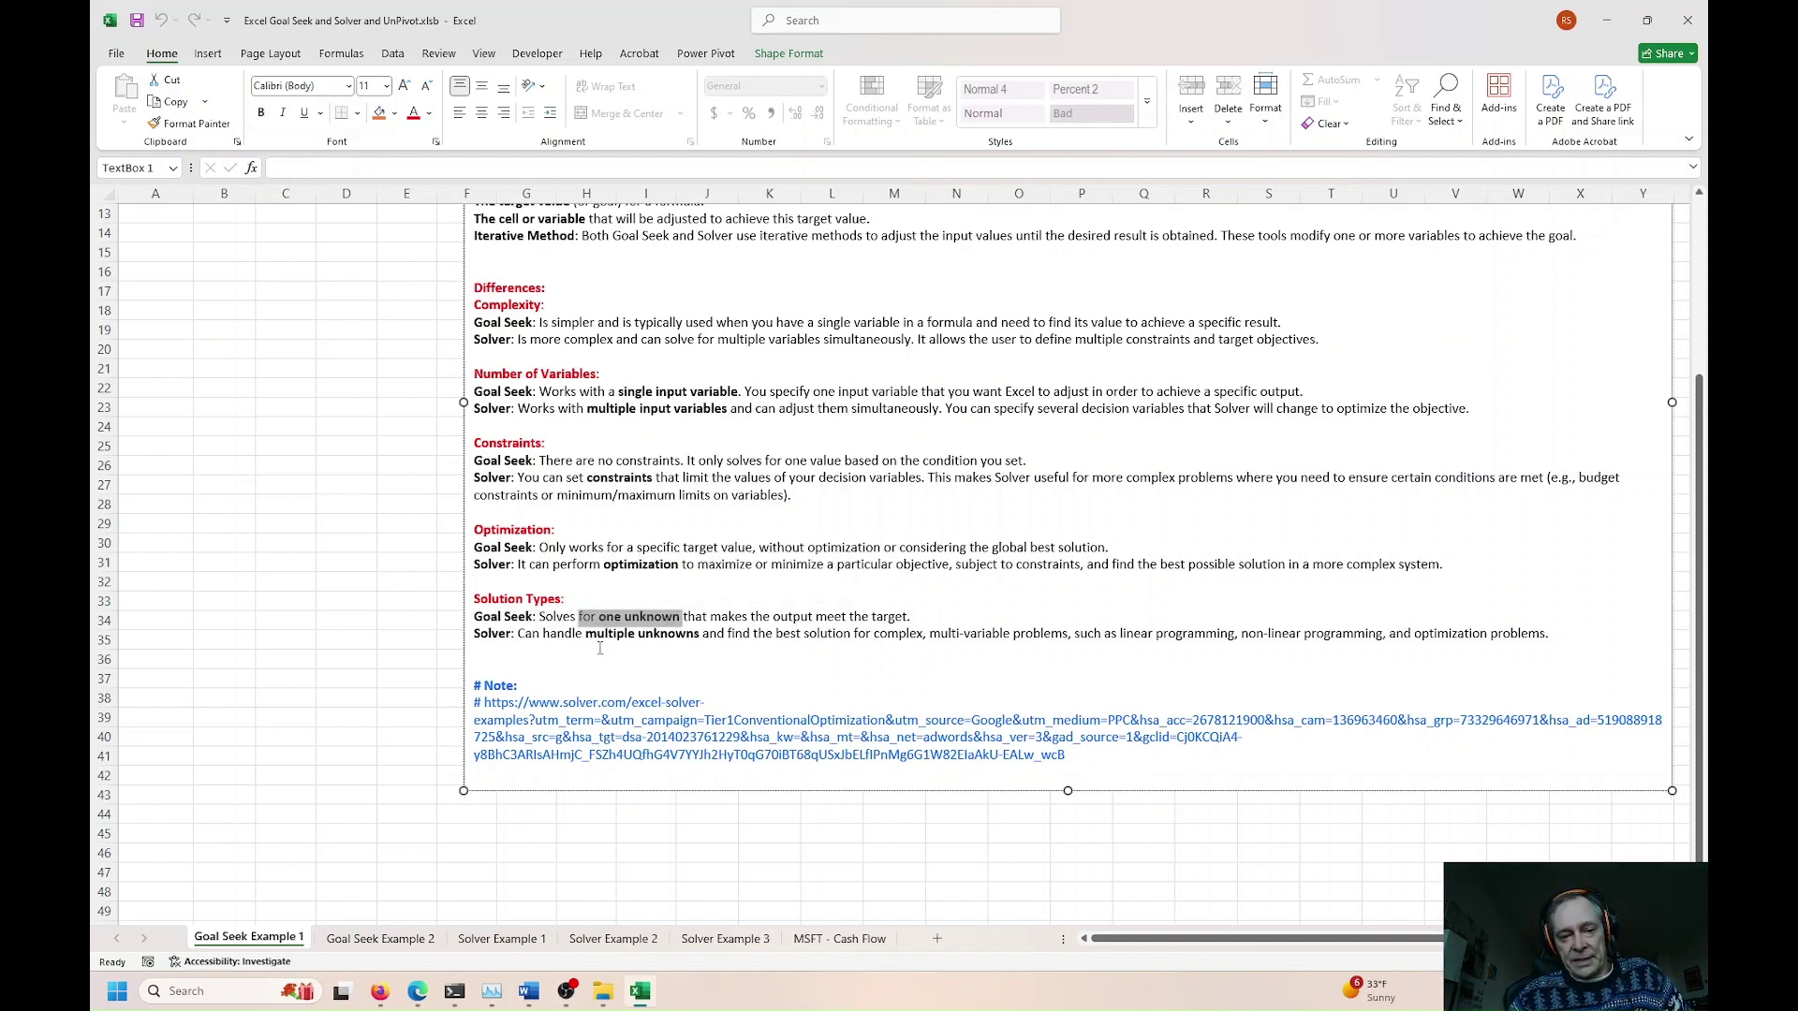
{"action": "left_click_drag", "start_coordinate": [587, 638], "coordinate": [683, 634]}
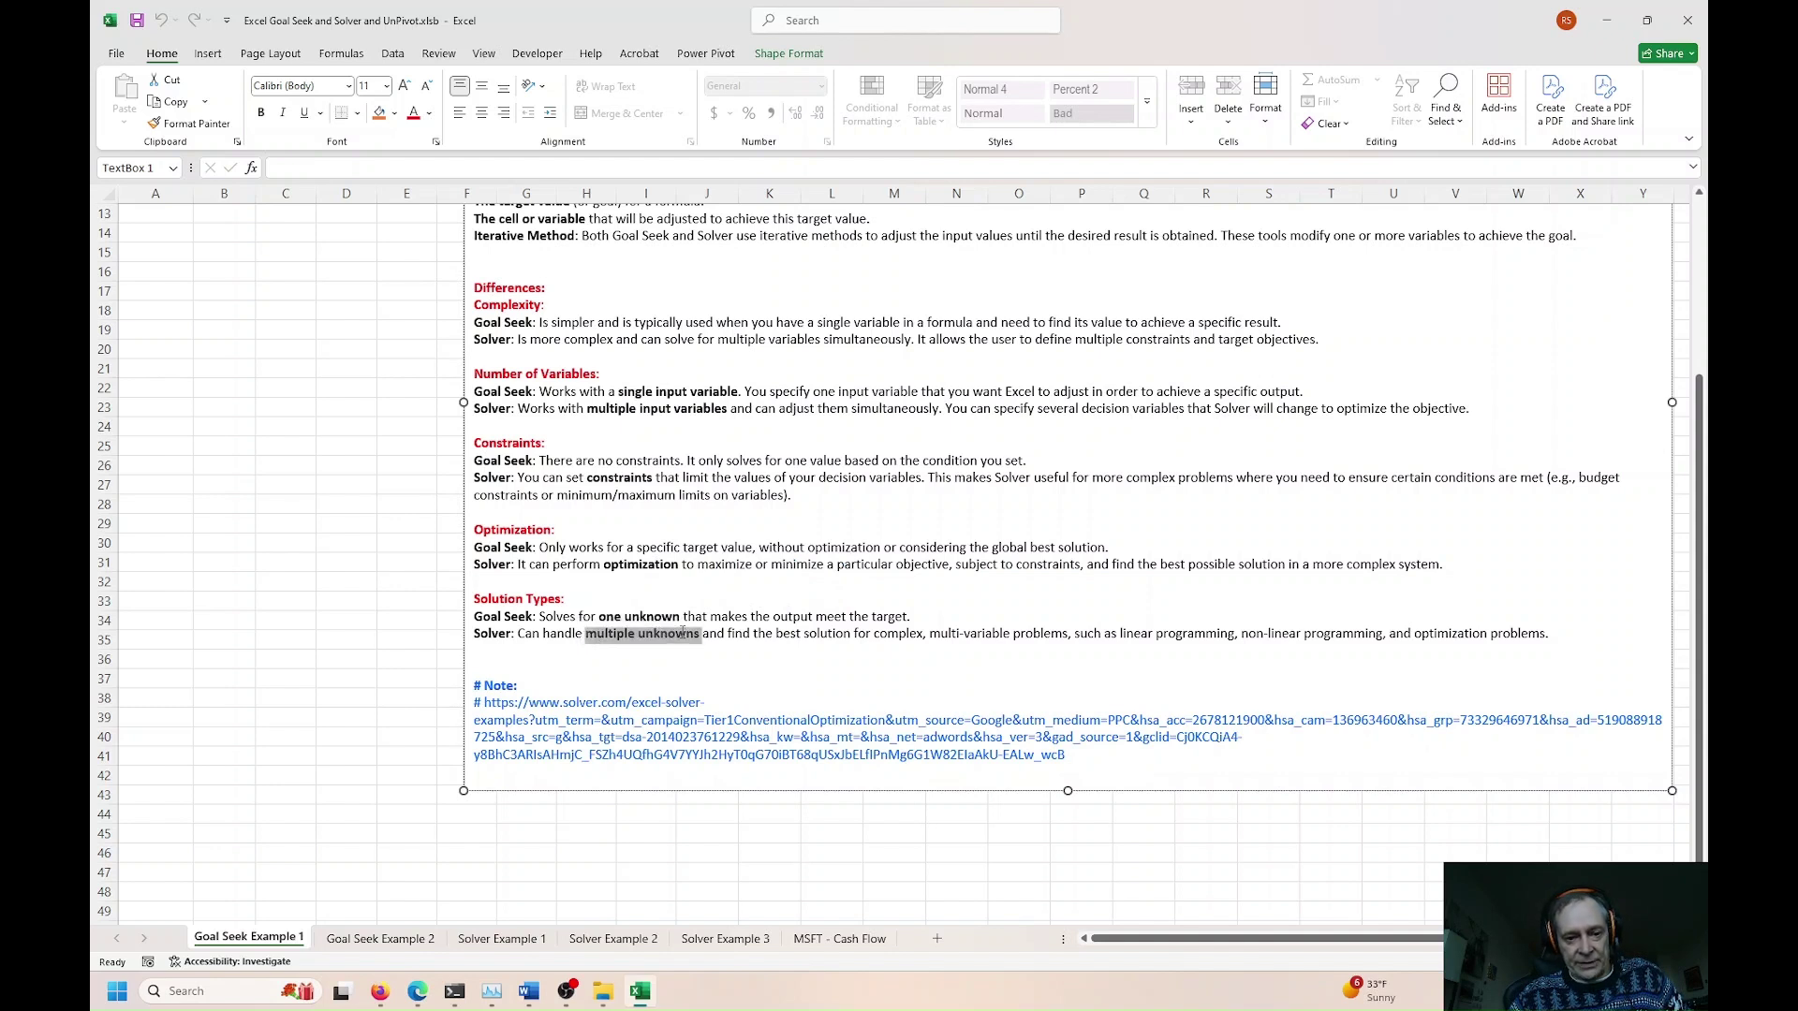
Step: Copy the solver.com examples URL from the note and open it in the Firefox Excel Solver Examples window, maximized
{"action": "left_click_drag", "start_coordinate": [1095, 755], "coordinate": [488, 711]}
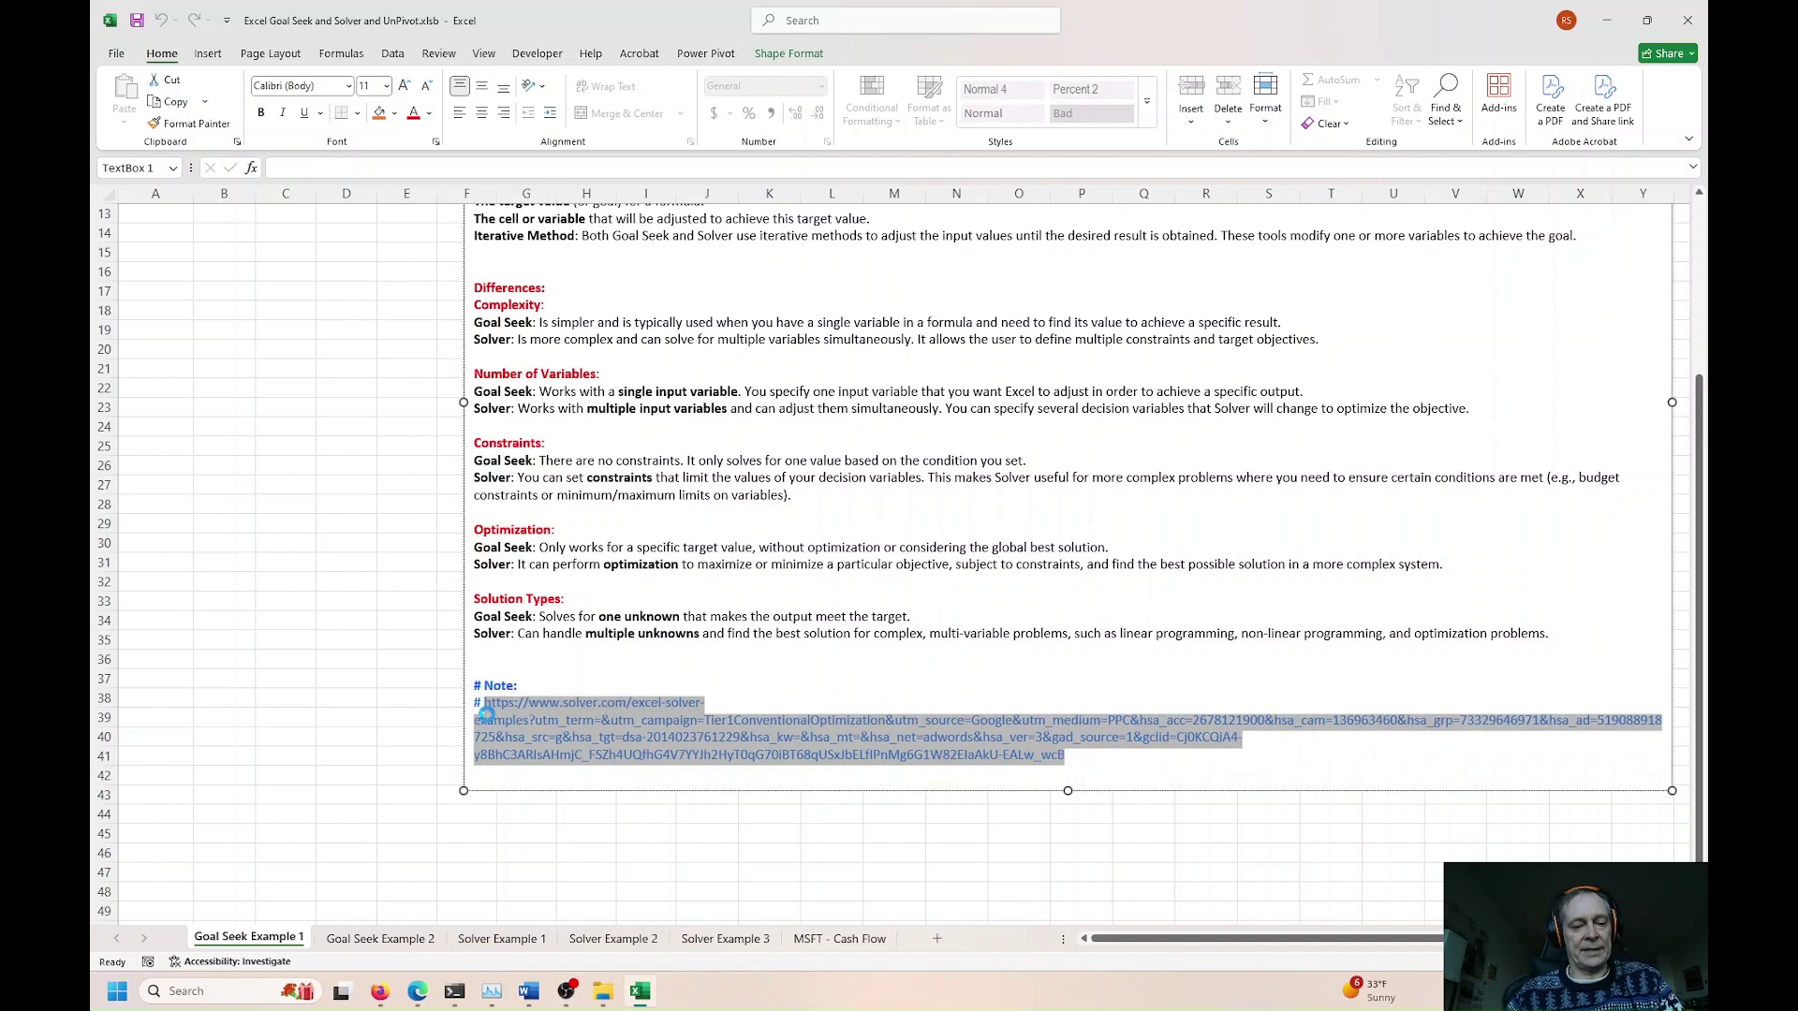
{"action": "mouse_move", "coordinate": [381, 1000]}
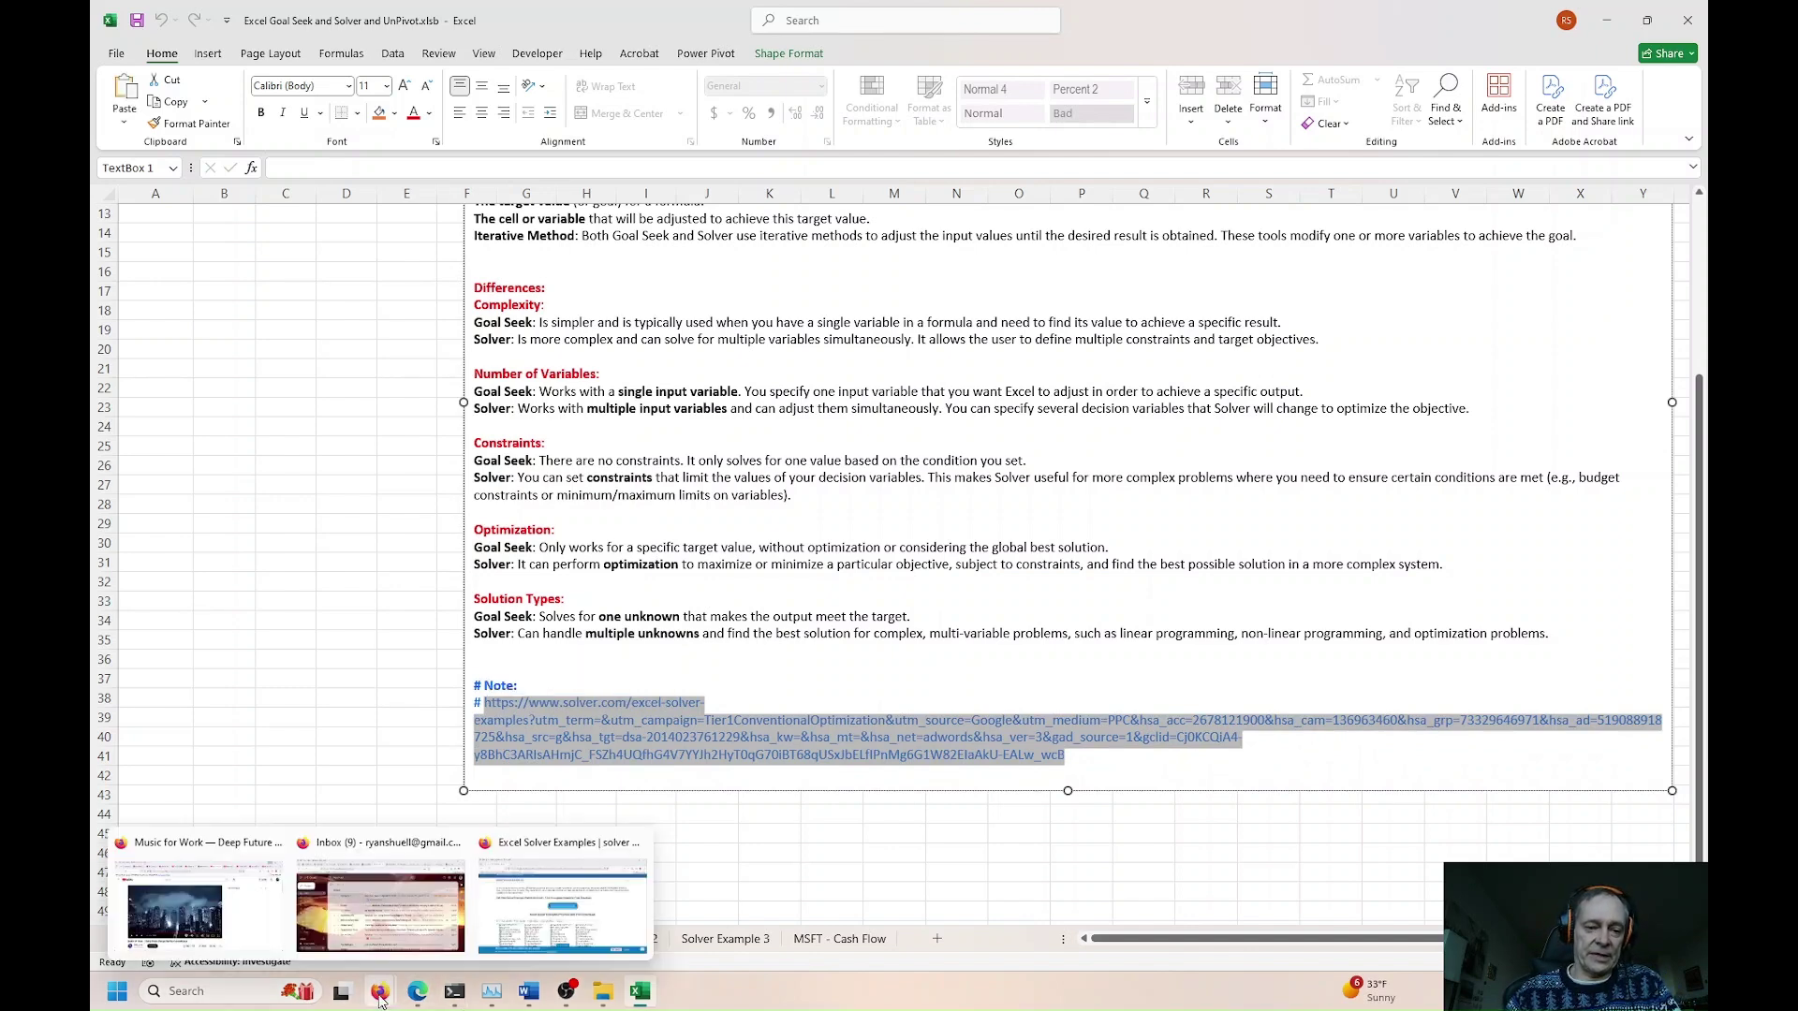
{"action": "left_click", "coordinate": [581, 925]}
{"action": "left_click", "coordinate": [669, 90]}
{"action": "key", "text": "ctrl+v"}
{"action": "key", "text": "Return"}
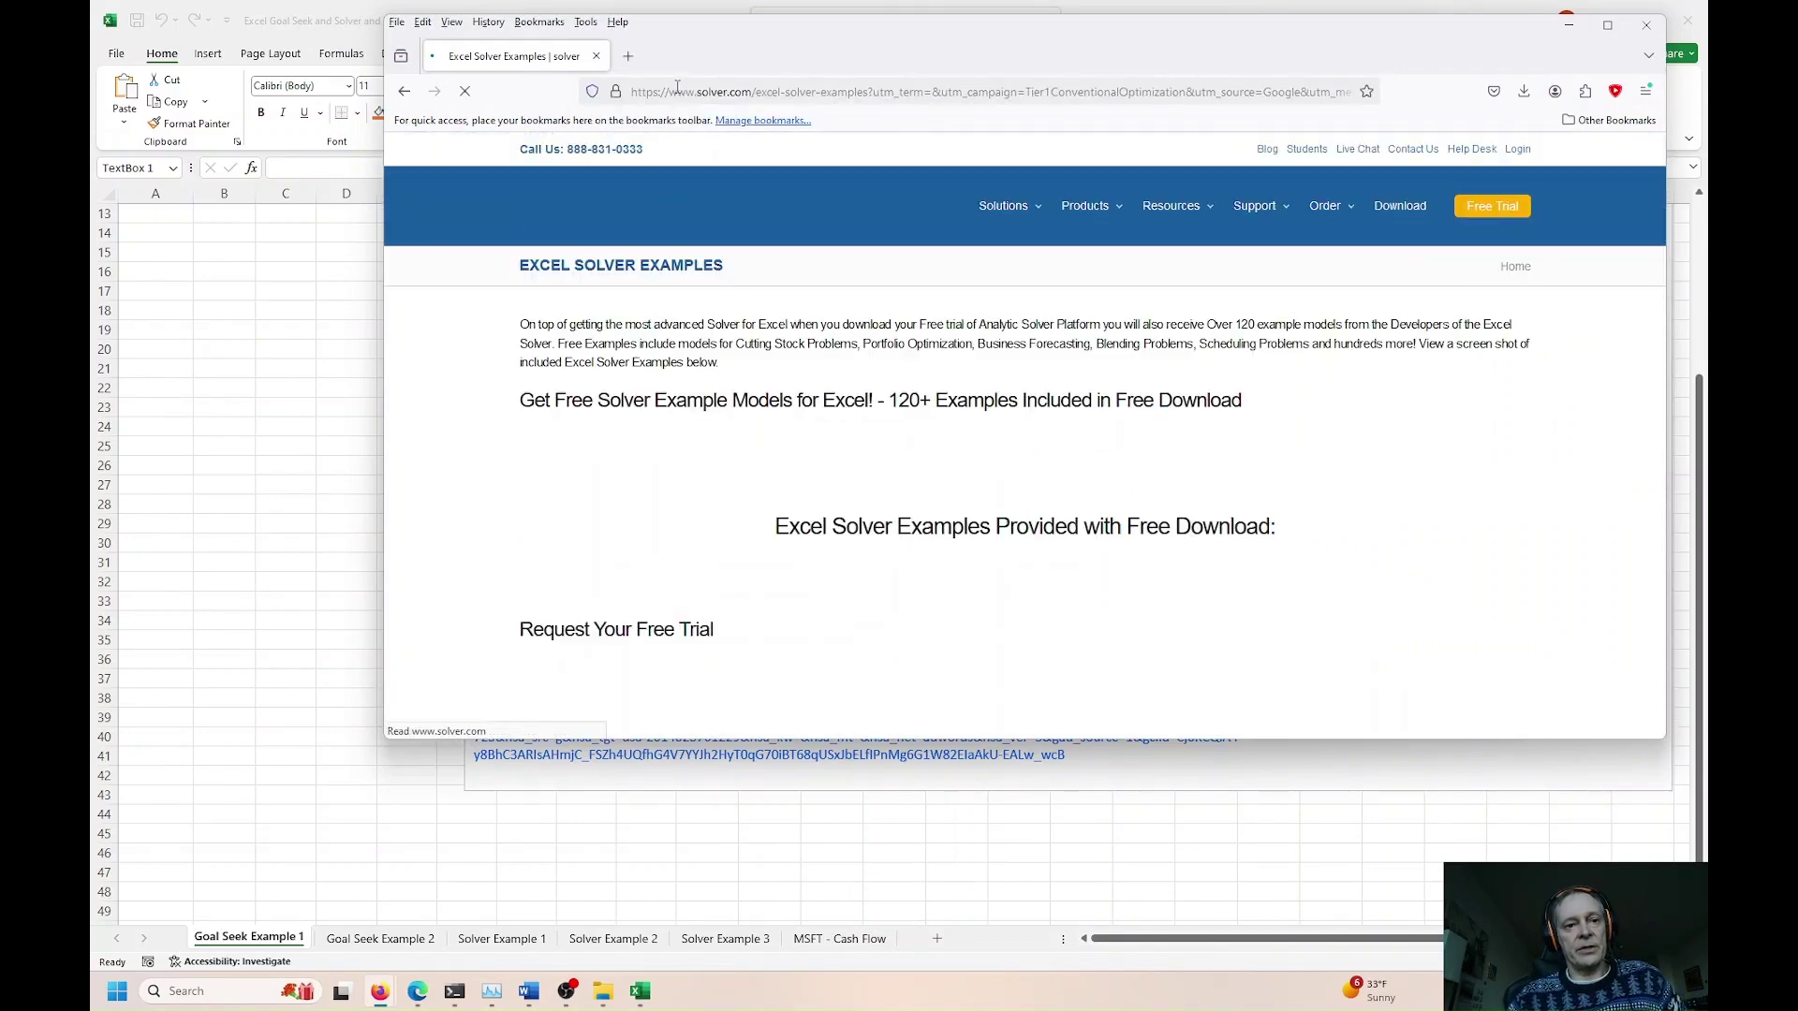
{"action": "left_click", "coordinate": [1607, 25]}
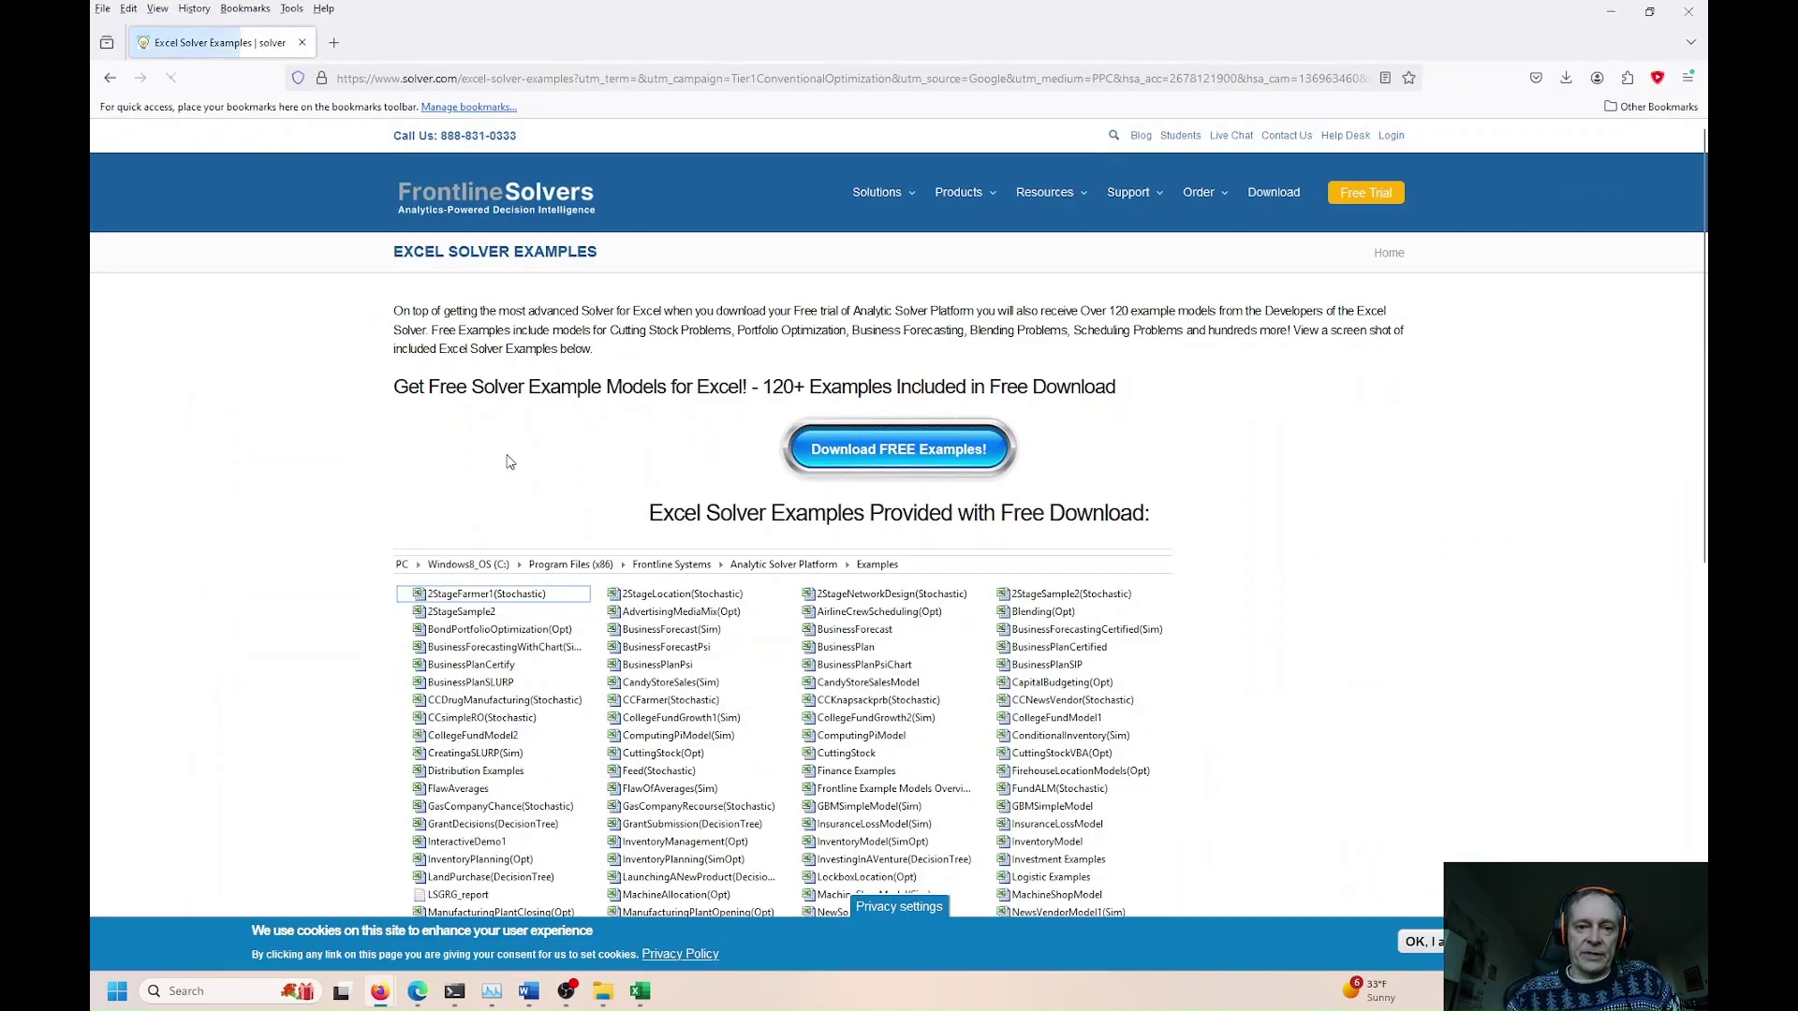
Step: Look through the list of free Excel Solver example models on the page and restore the browser window to its smaller size
{"action": "left_click_drag", "start_coordinate": [541, 393], "coordinate": [924, 387]}
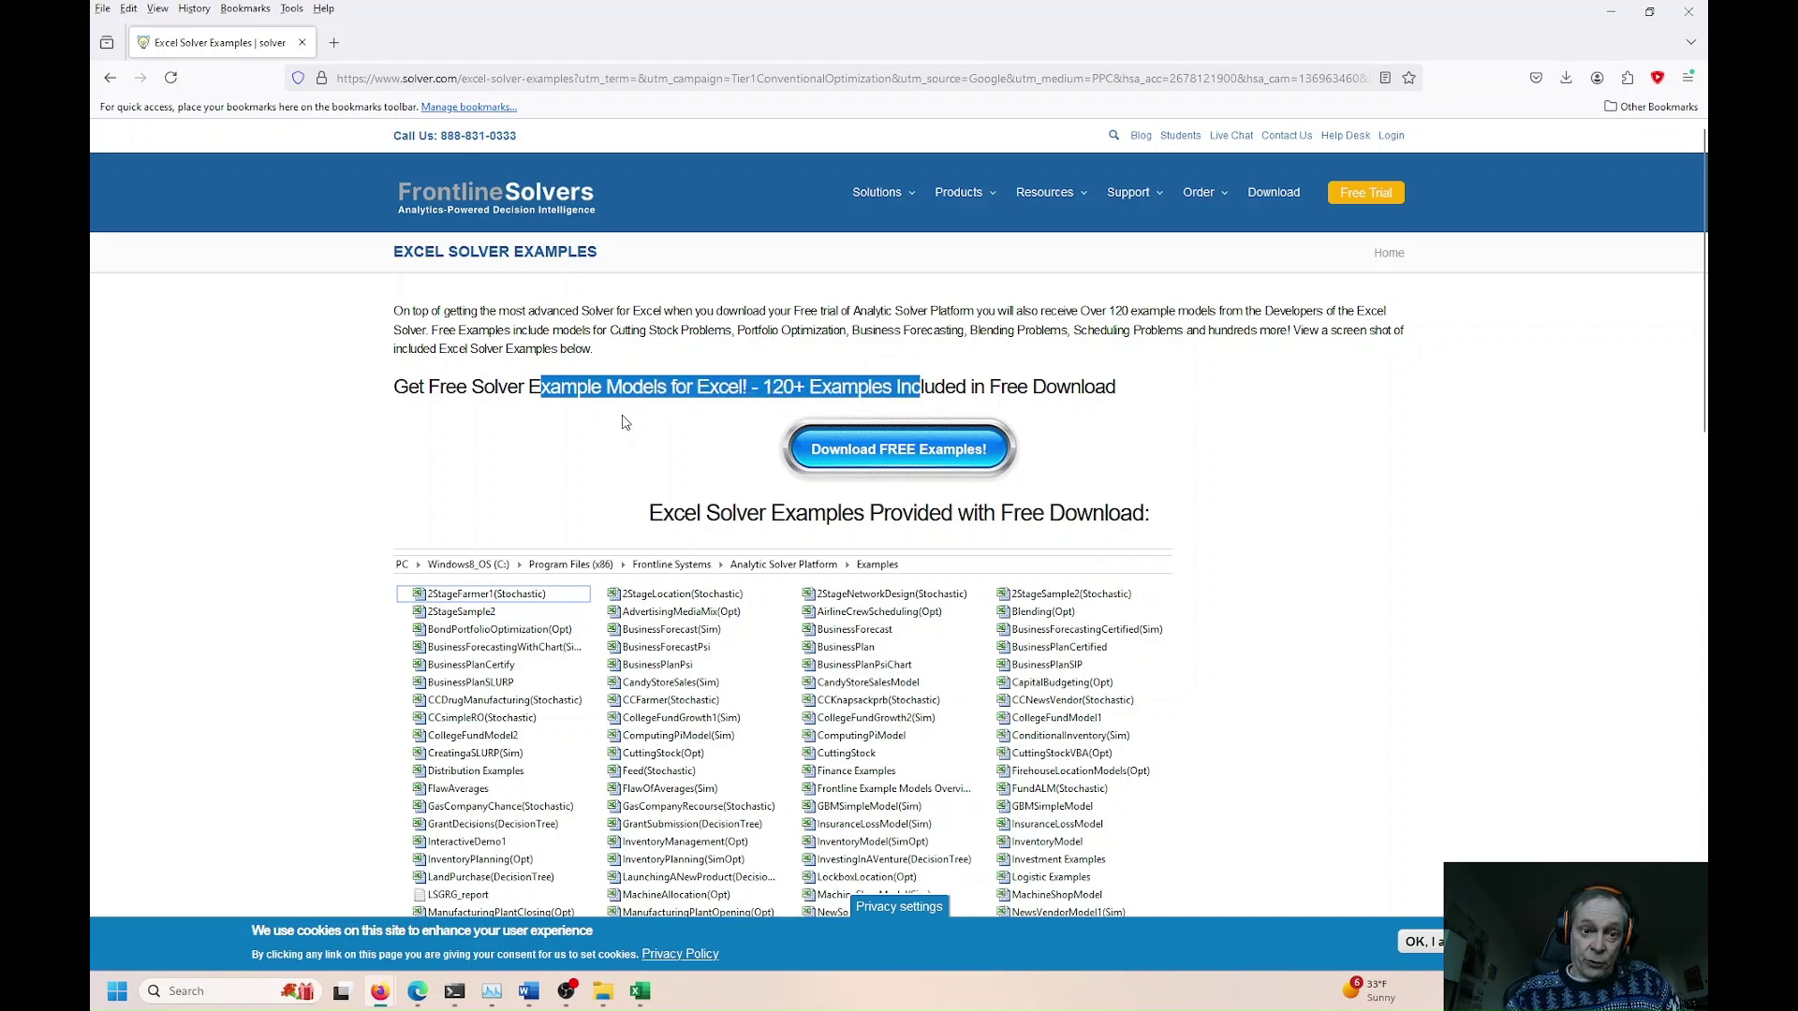
{"action": "scroll", "coordinate": [600, 356], "scroll_direction": "down", "scroll_amount": 5}
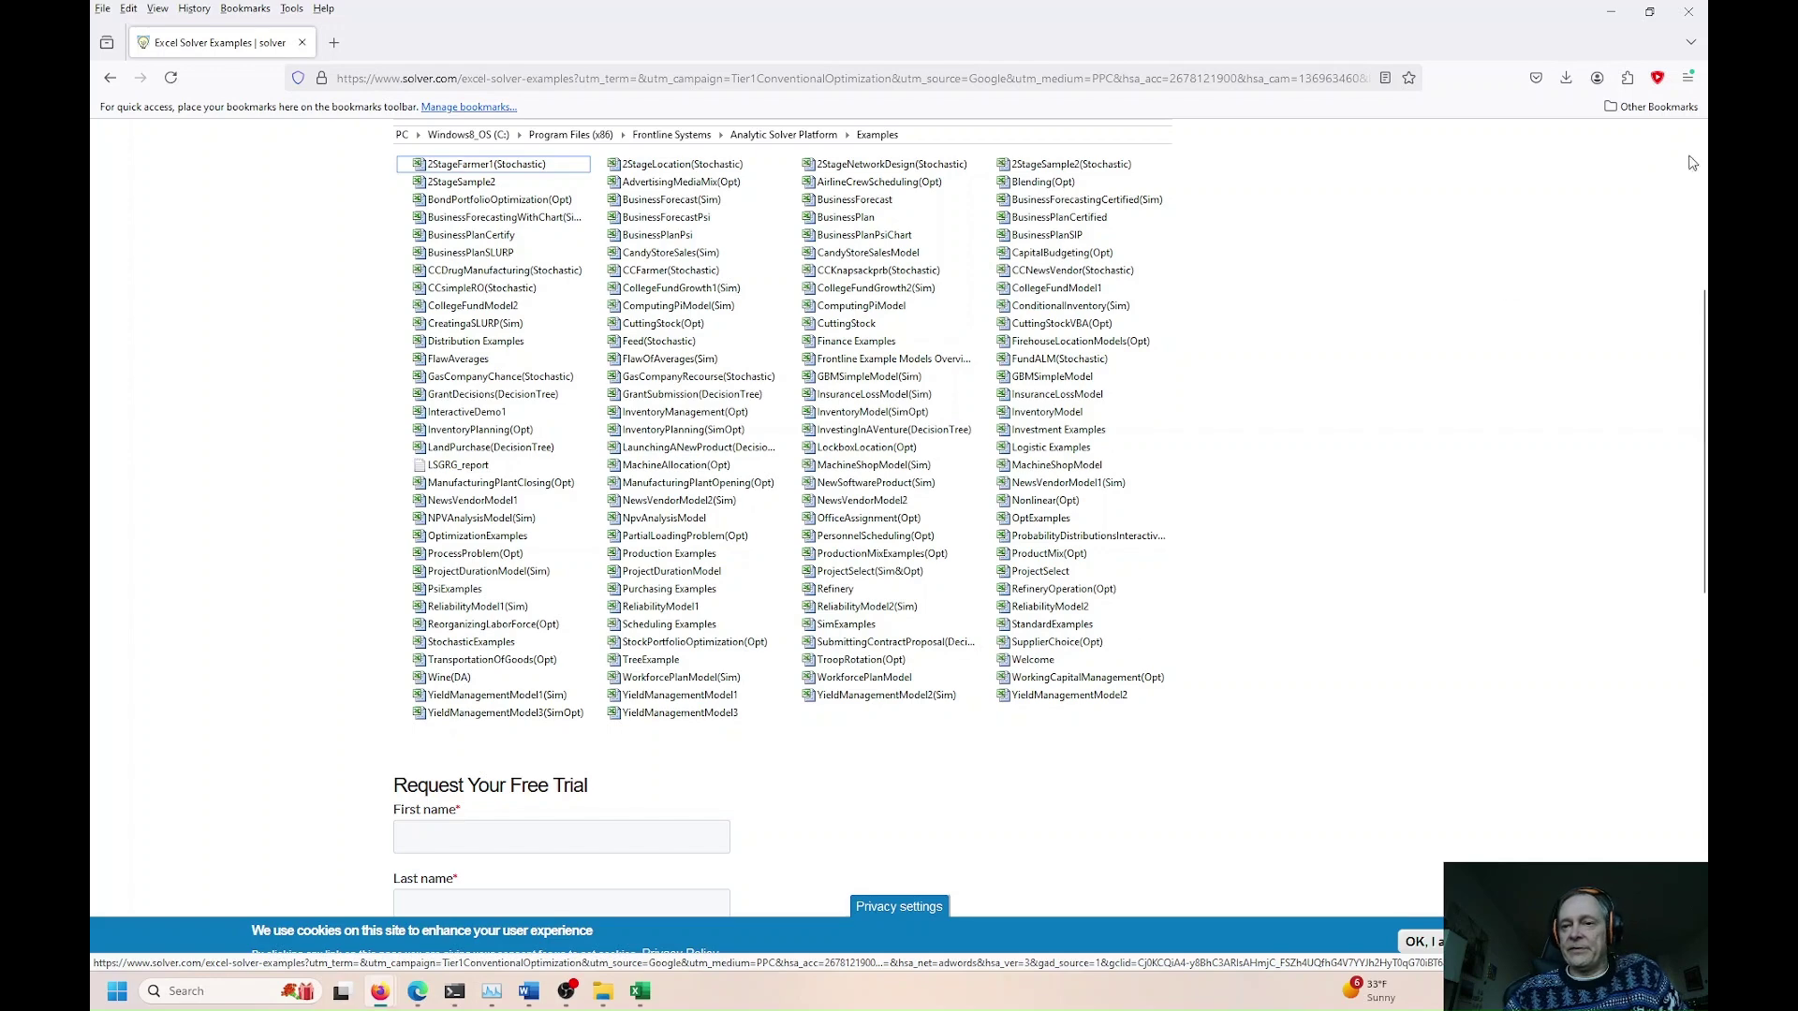
{"action": "left_click", "coordinate": [1648, 12]}
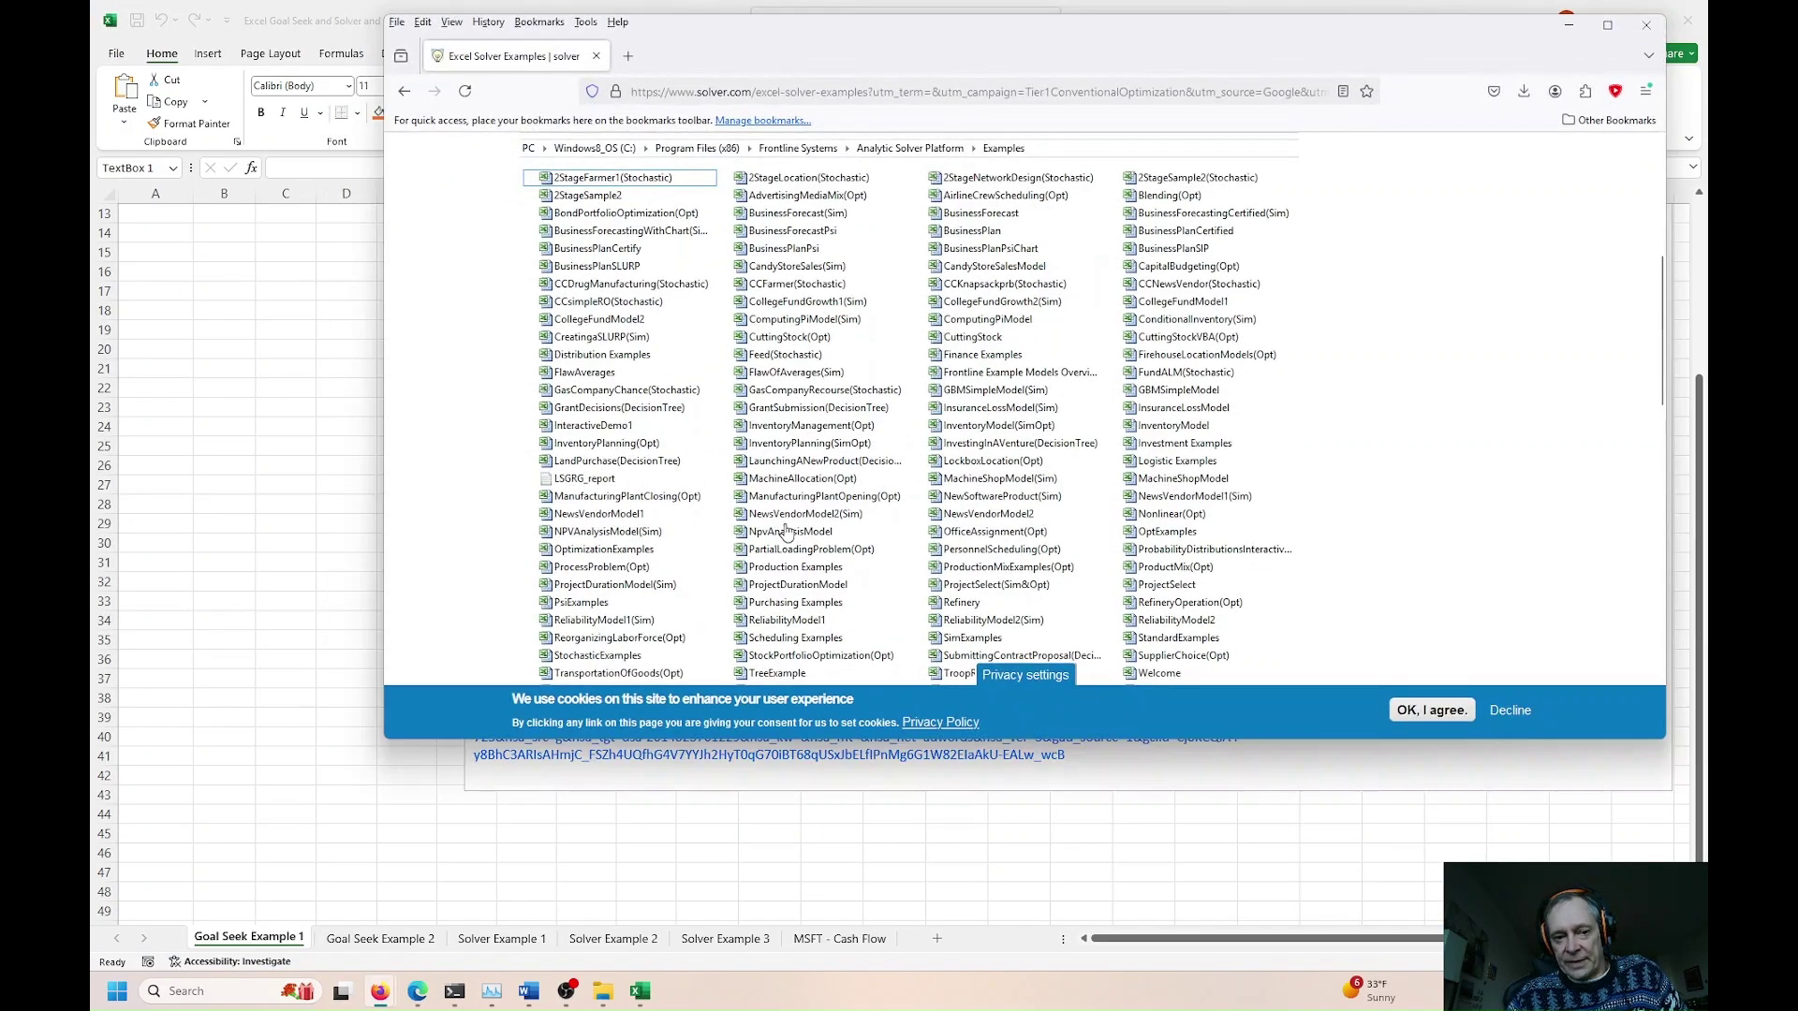
Step: Return to the Excel workbook and select the Exam 1 grade in B2 on the Goal Seek Example 1 sheet
{"action": "left_click", "coordinate": [281, 940]}
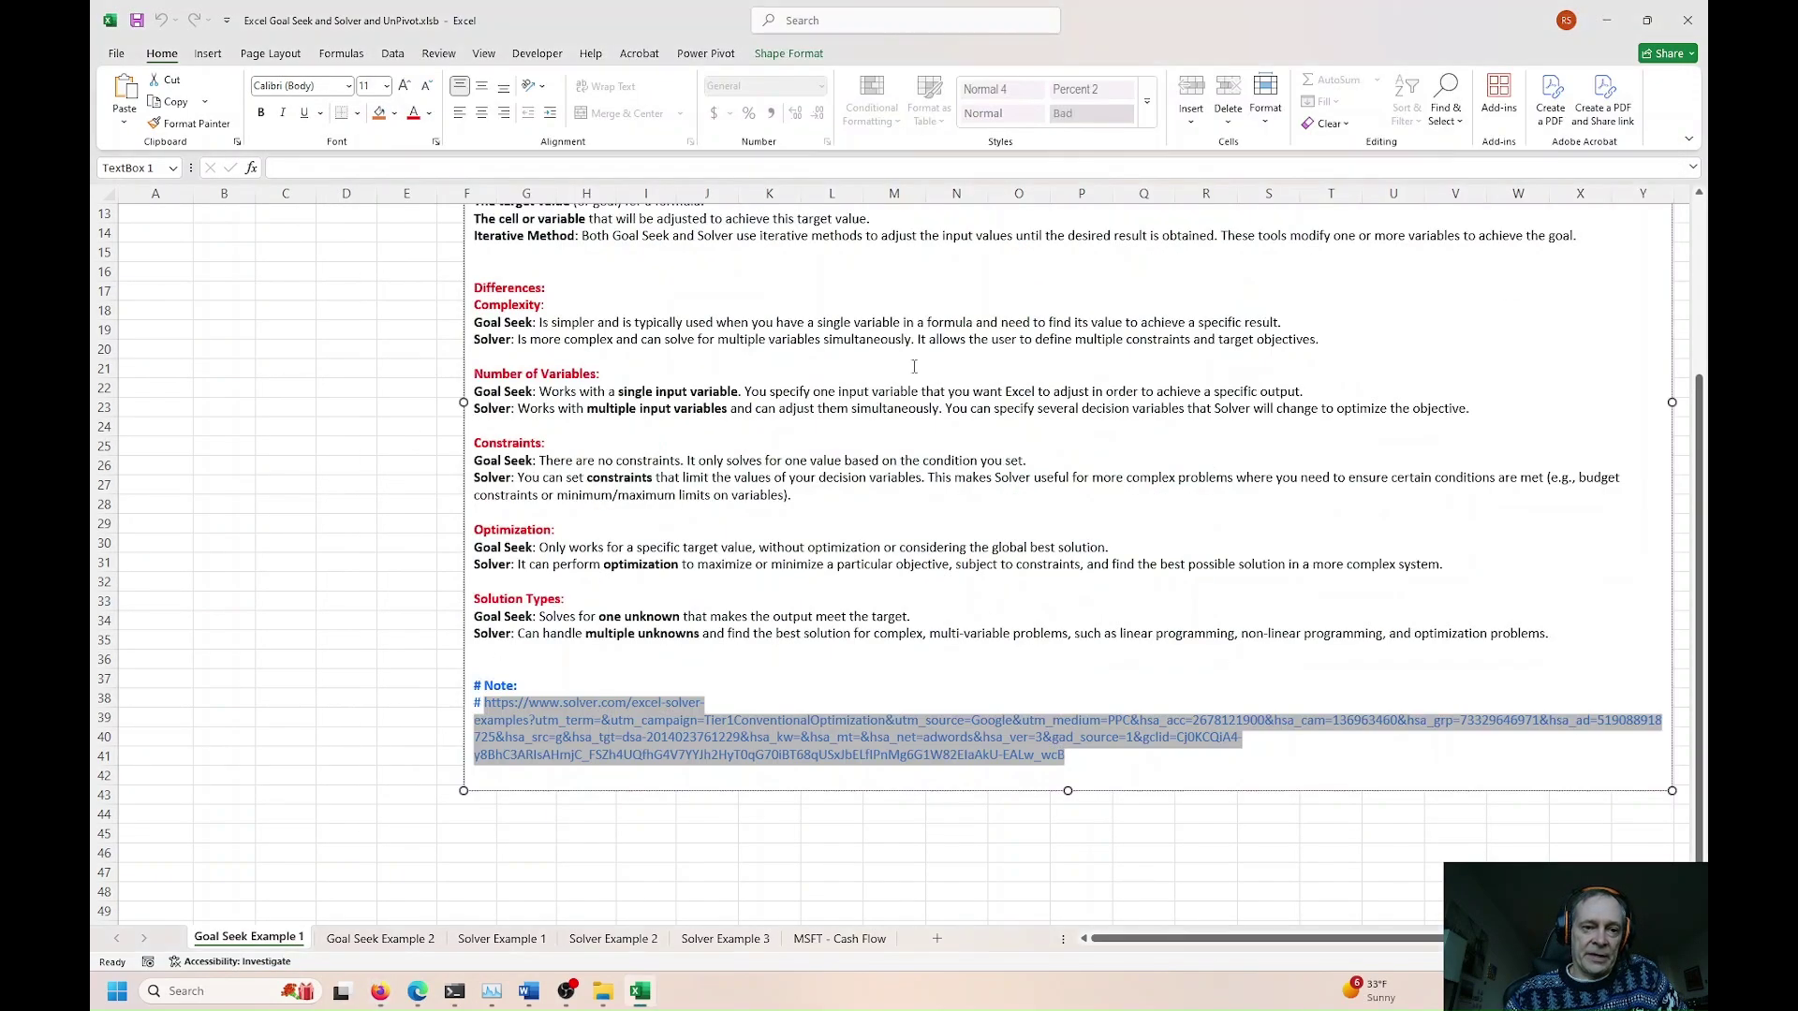
{"action": "scroll", "coordinate": [257, 362], "scroll_direction": "up", "scroll_amount": 4}
{"action": "left_click", "coordinate": [286, 292]}
{"action": "left_click", "coordinate": [230, 233]}
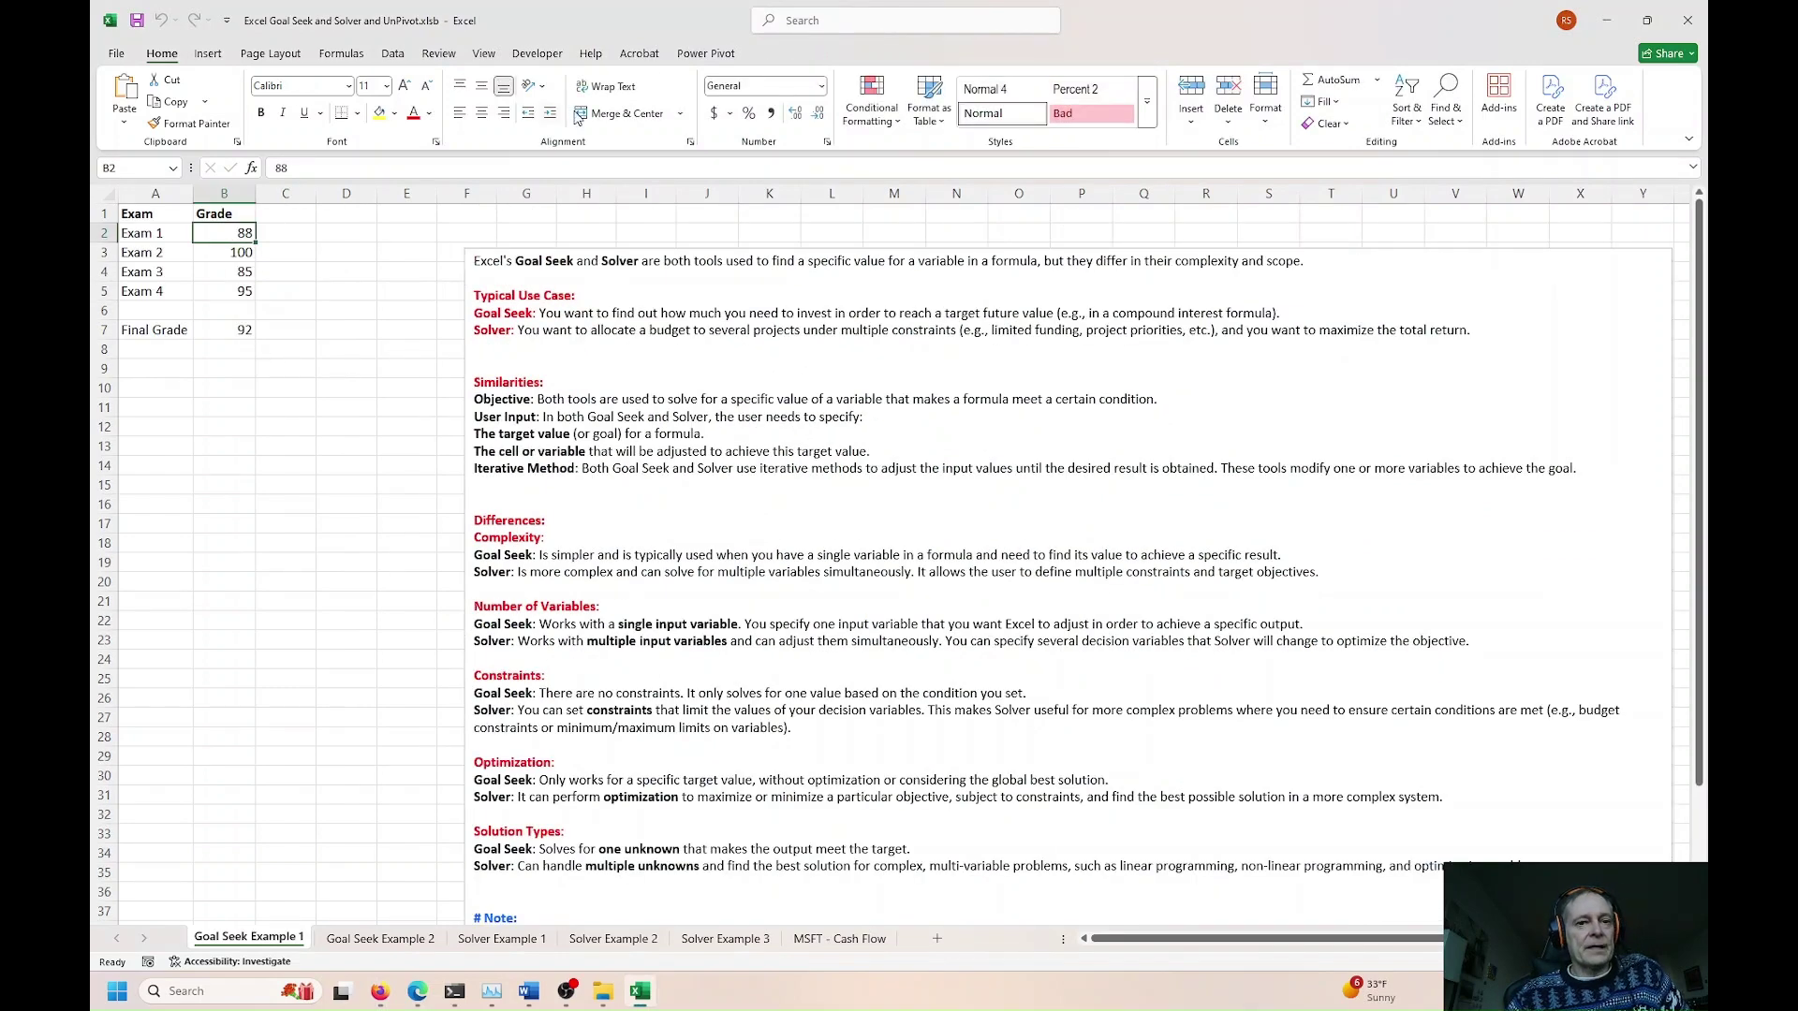
Step: Open Goal Seek, move its dialog beside the grades and add the Final Grade cell B7 to the set-cell reference
{"action": "left_click", "coordinate": [388, 54]}
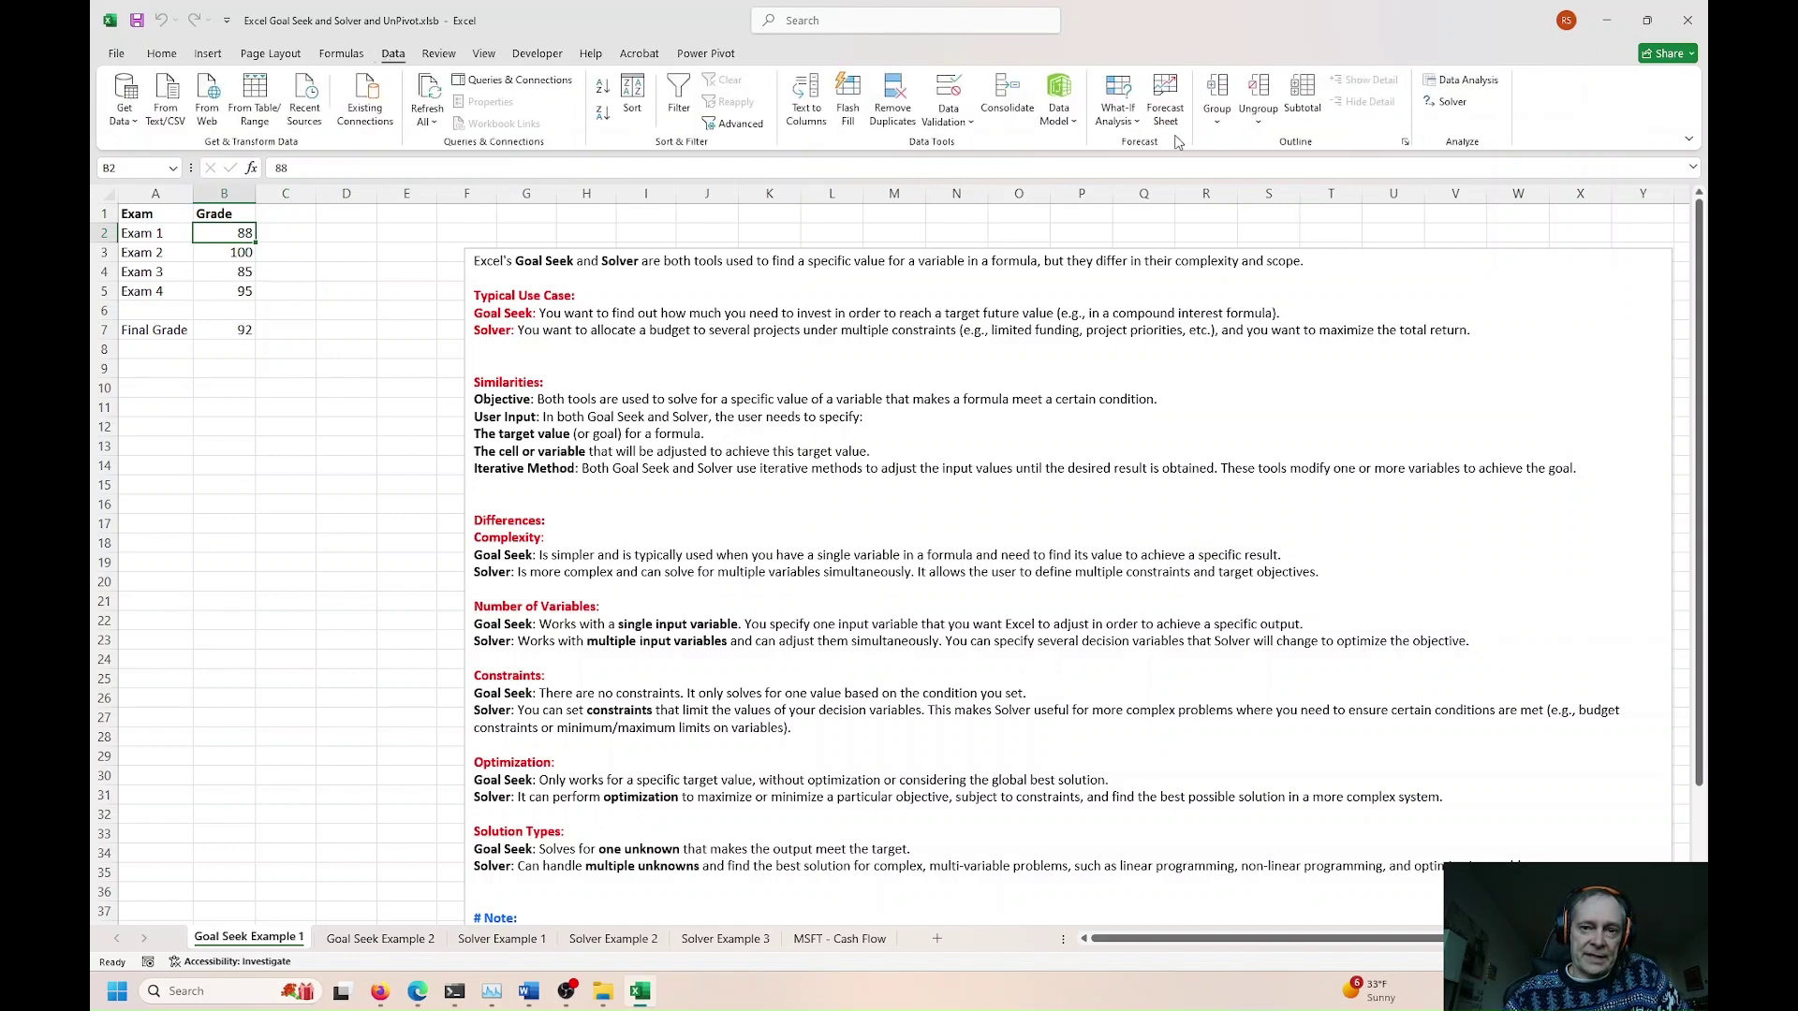
{"action": "left_click", "coordinate": [1115, 122]}
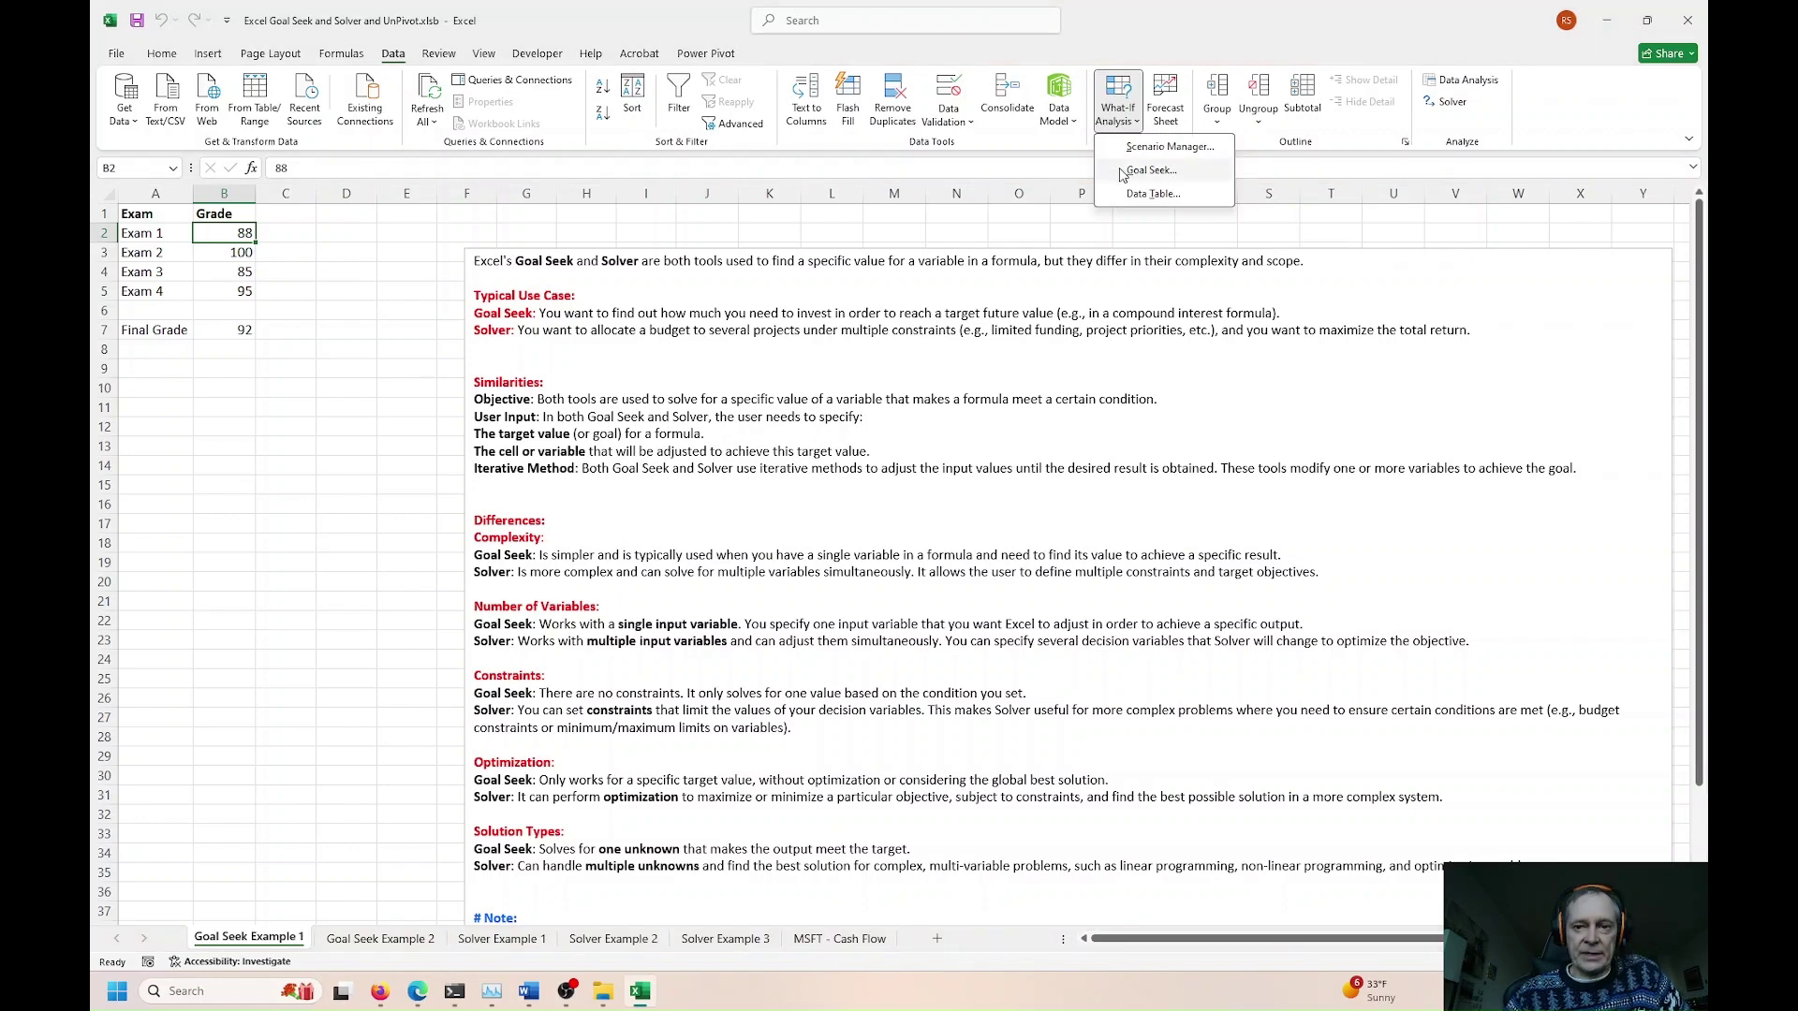
{"action": "left_click", "coordinate": [1122, 172]}
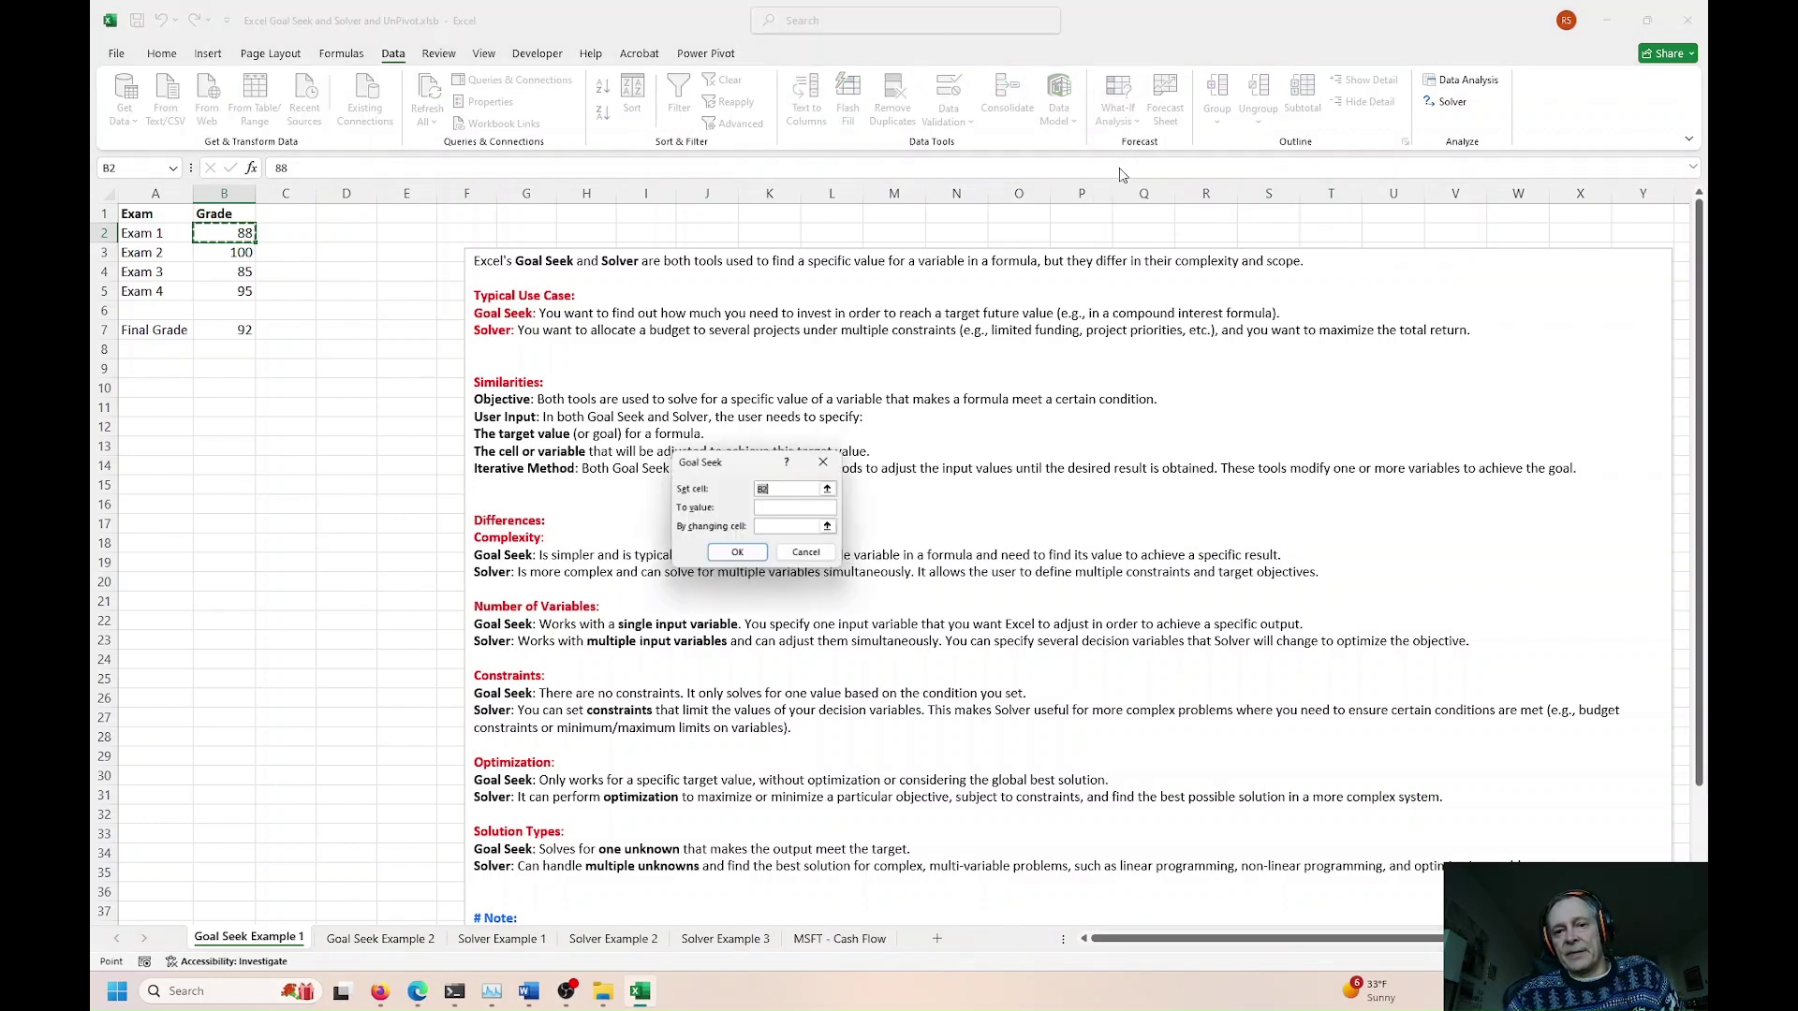
{"action": "left_click_drag", "start_coordinate": [723, 468], "coordinate": [401, 263]}
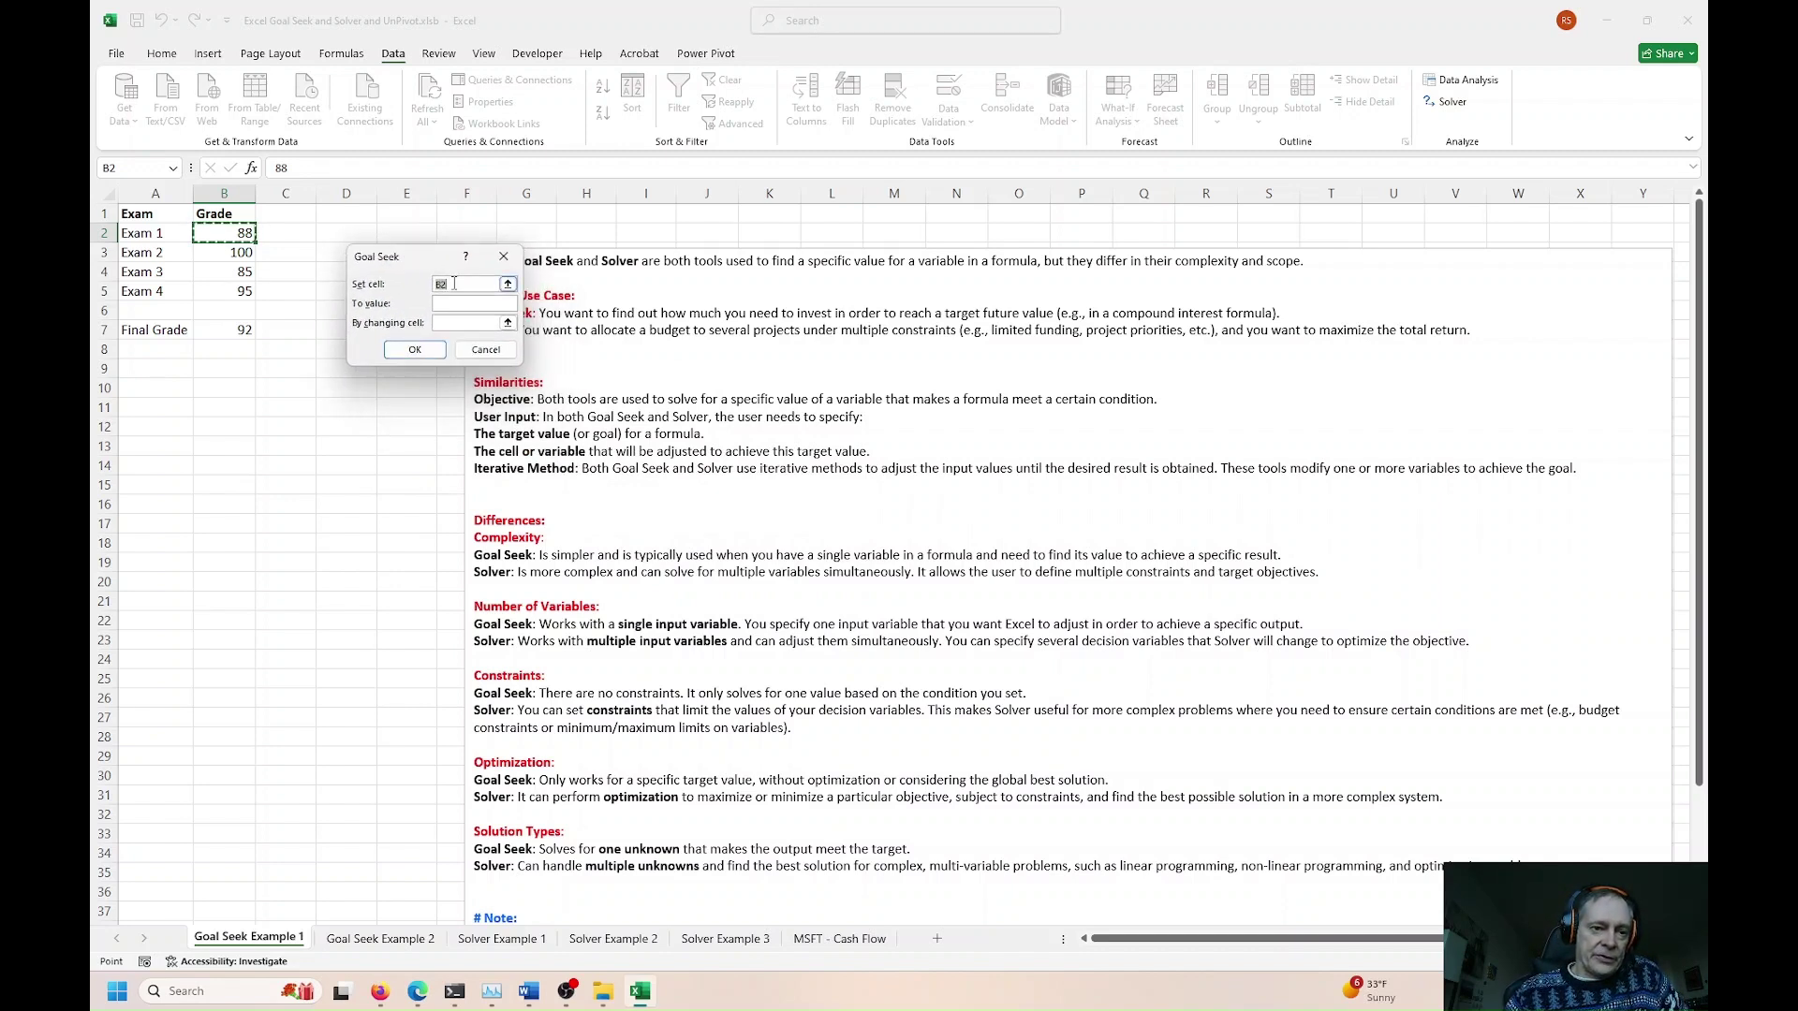
{"action": "left_click", "coordinate": [454, 283]}
{"action": "left_click", "coordinate": [443, 302]}
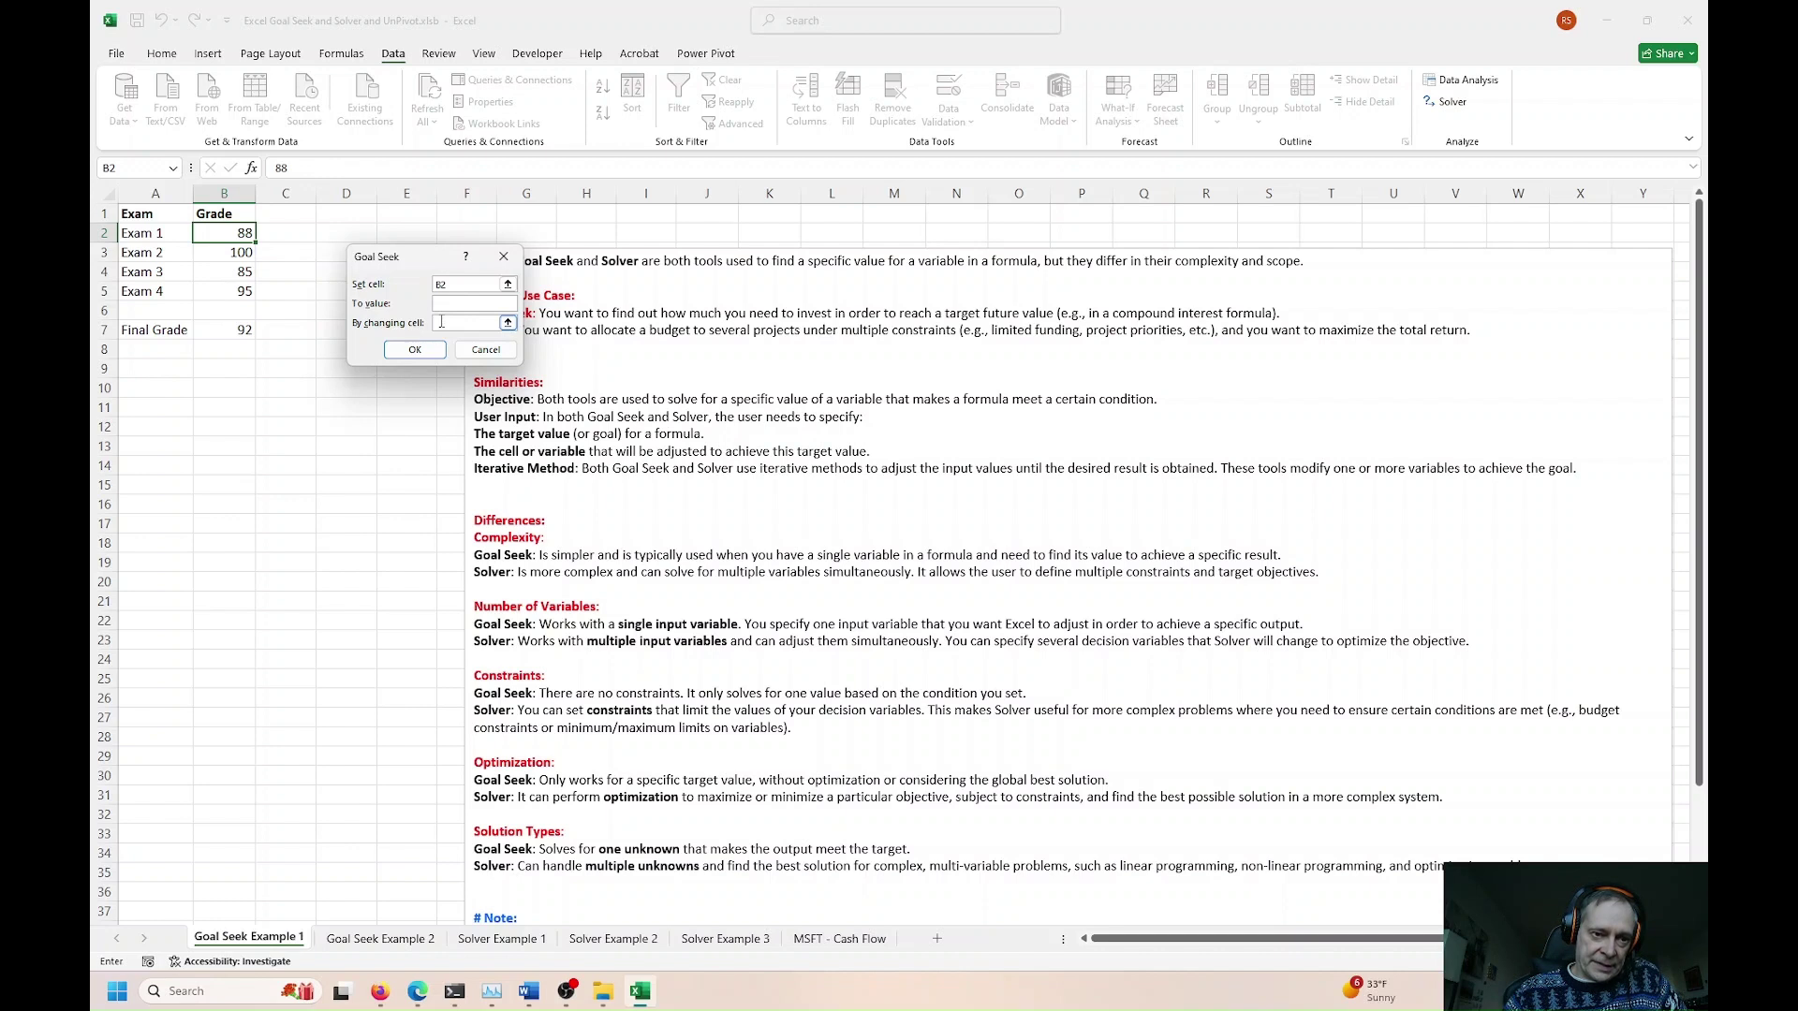
{"action": "left_click", "coordinate": [459, 283]}
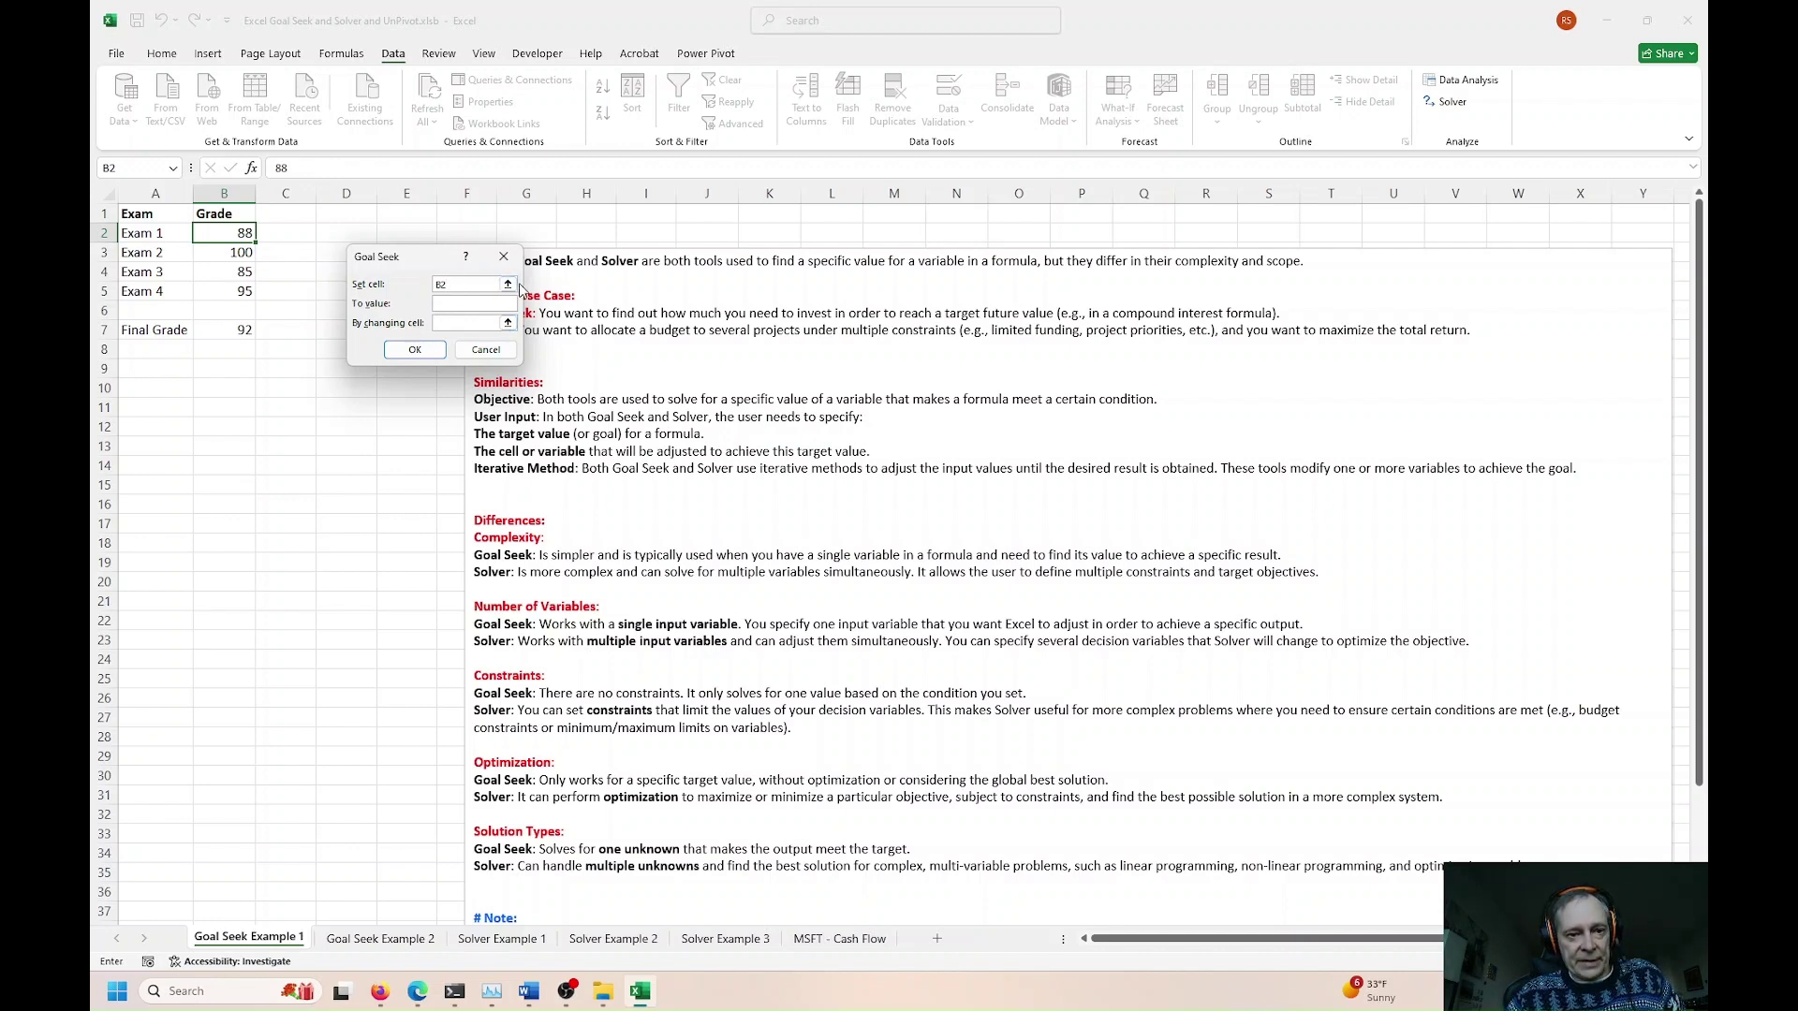
{"action": "left_click", "coordinate": [508, 283]}
{"action": "left_click", "coordinate": [242, 329]}
{"action": "left_click", "coordinate": [513, 279]}
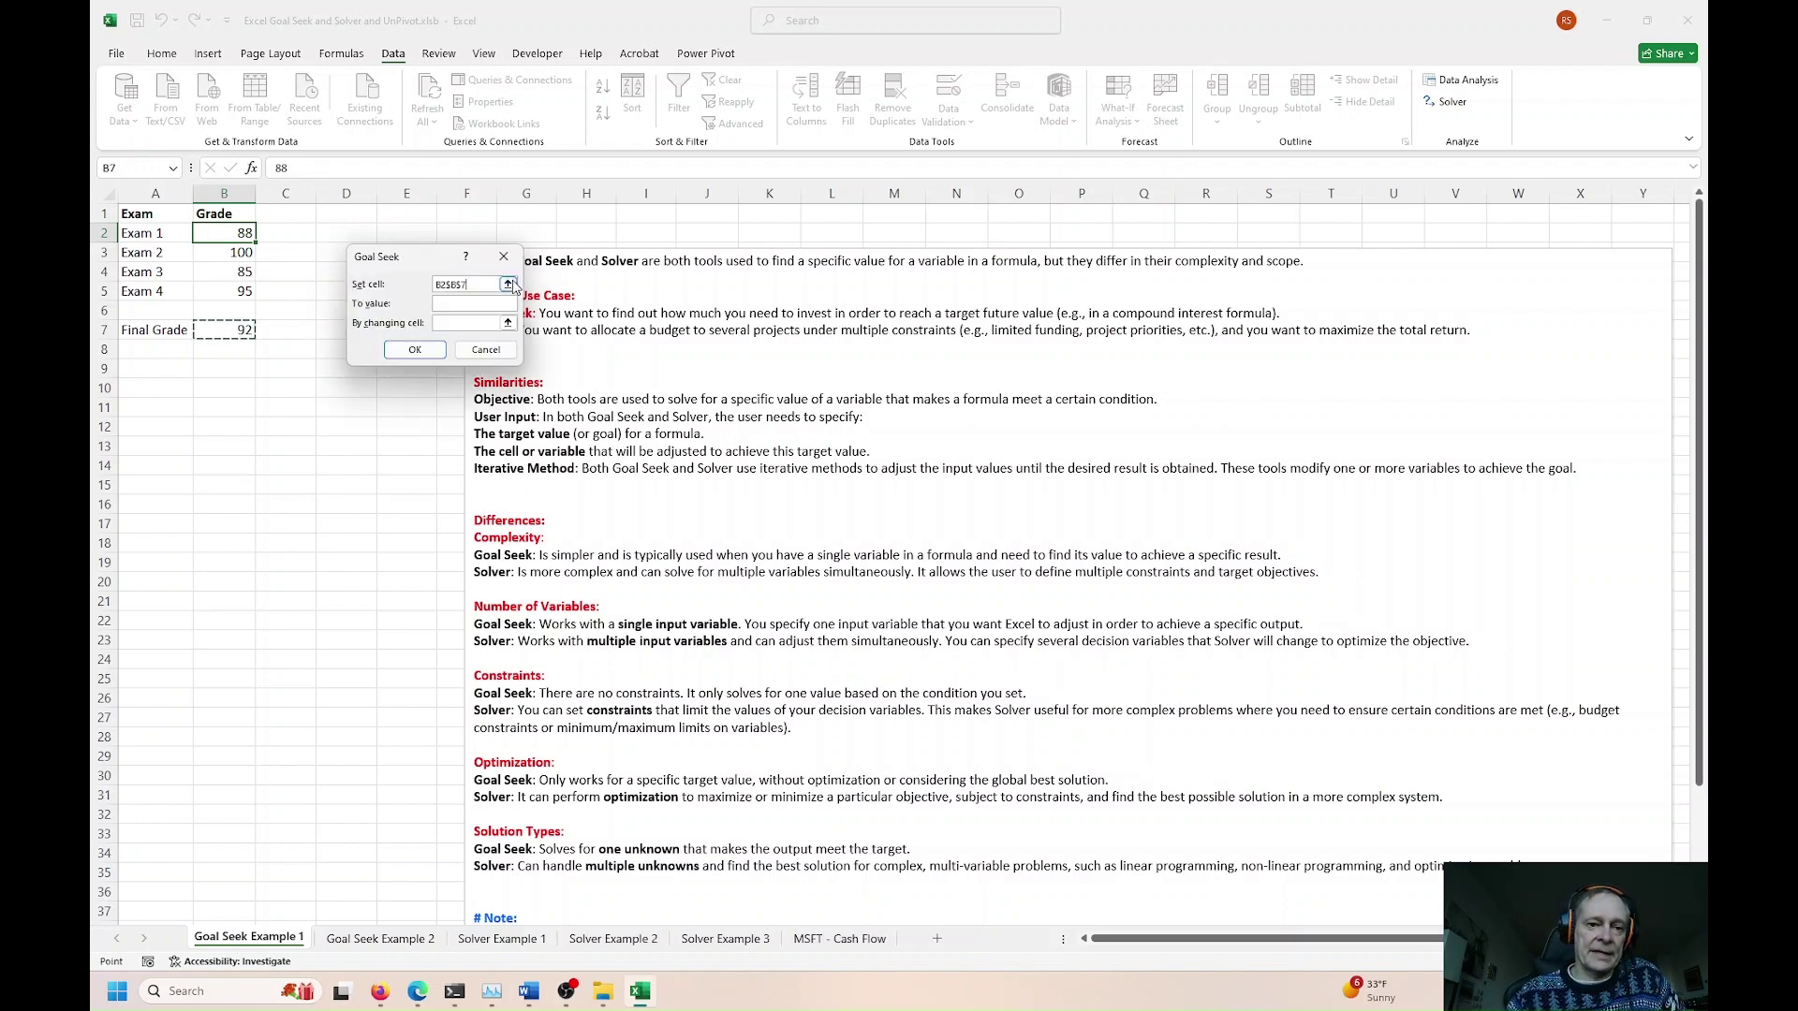
Step: Try to run Goal Seek for a target of 95 by changing the Exam 3 grade in B4, and cancel it
{"action": "left_click", "coordinate": [471, 302]}
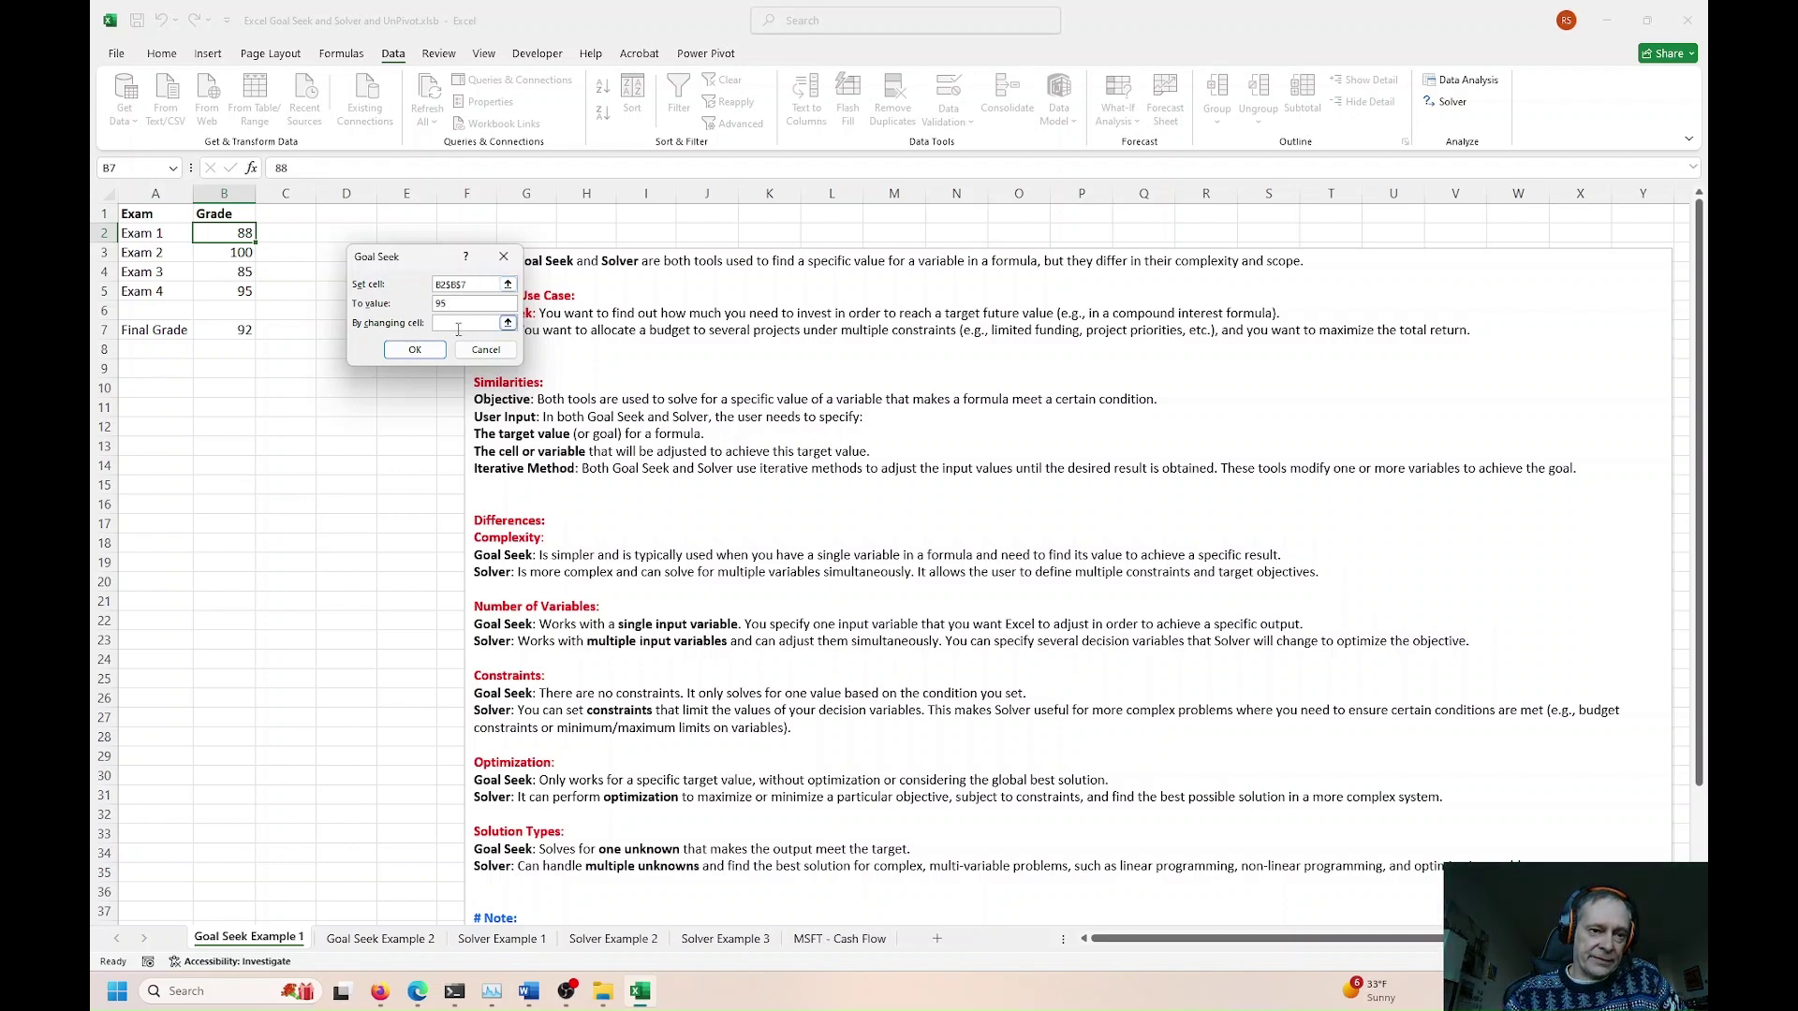
{"action": "left_click", "coordinate": [506, 322]}
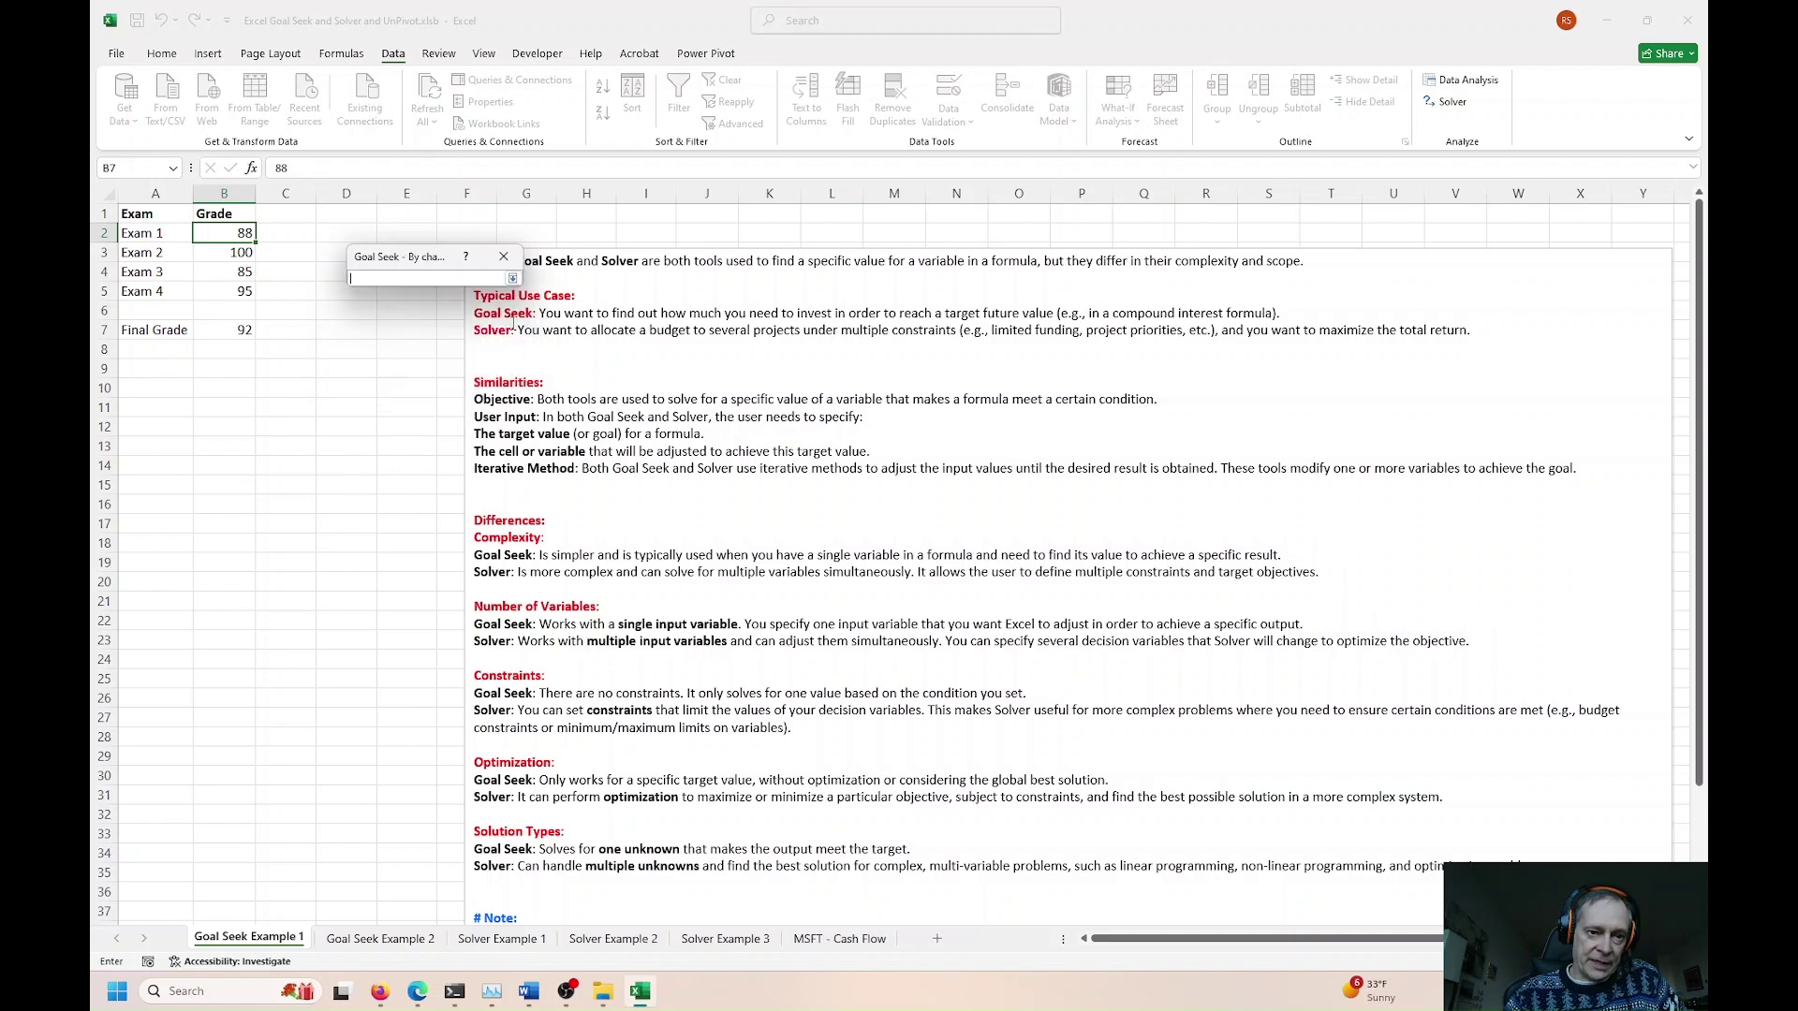
{"action": "left_click", "coordinate": [238, 273]}
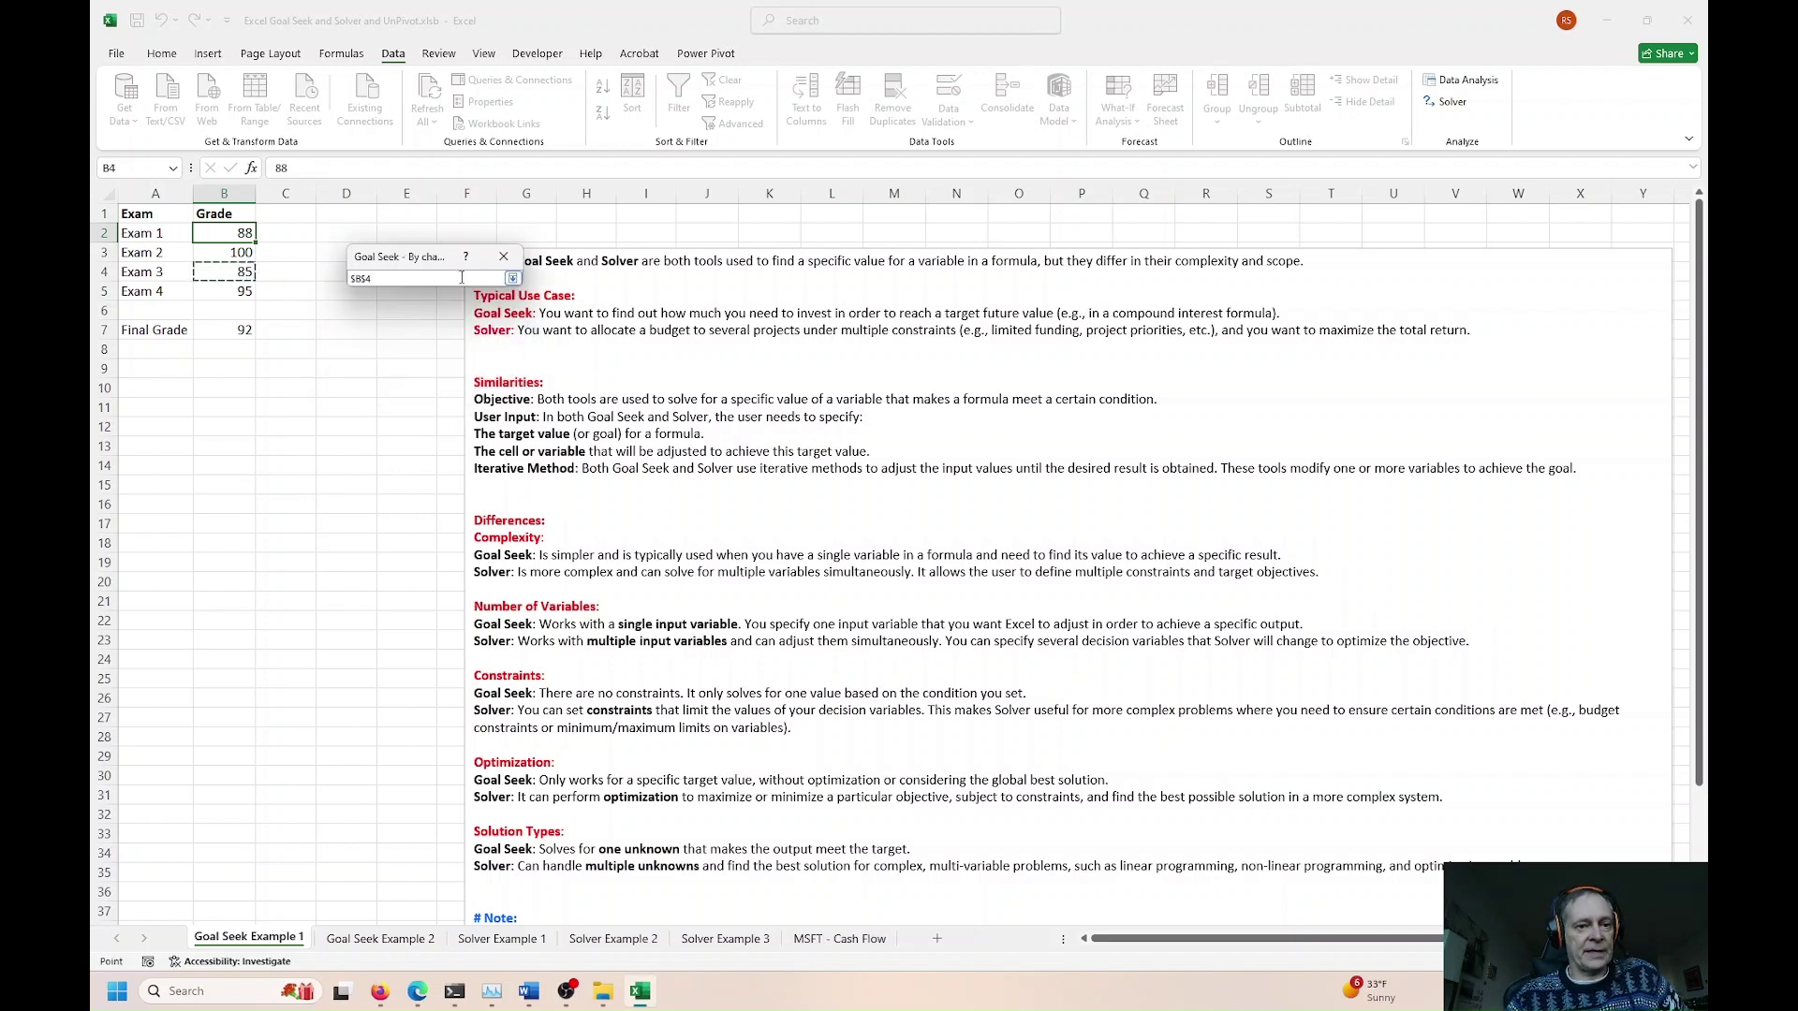
{"action": "left_click", "coordinate": [512, 278]}
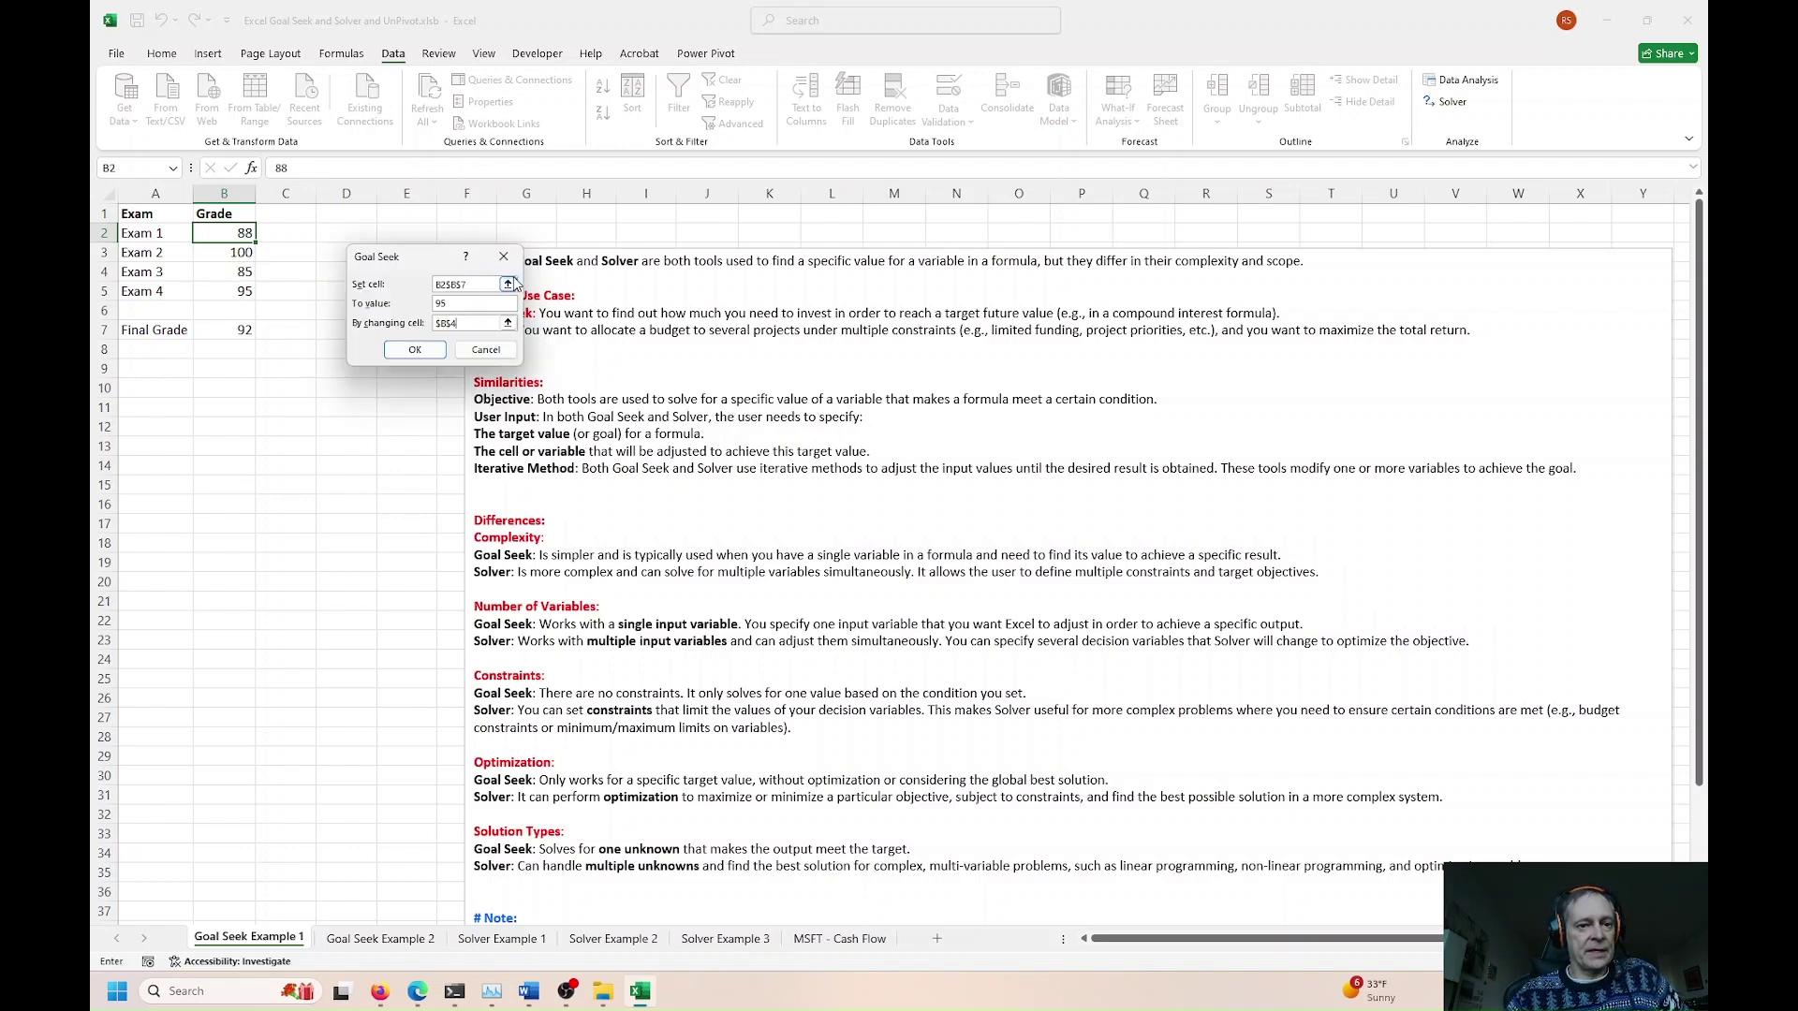
{"action": "left_click", "coordinate": [412, 350]}
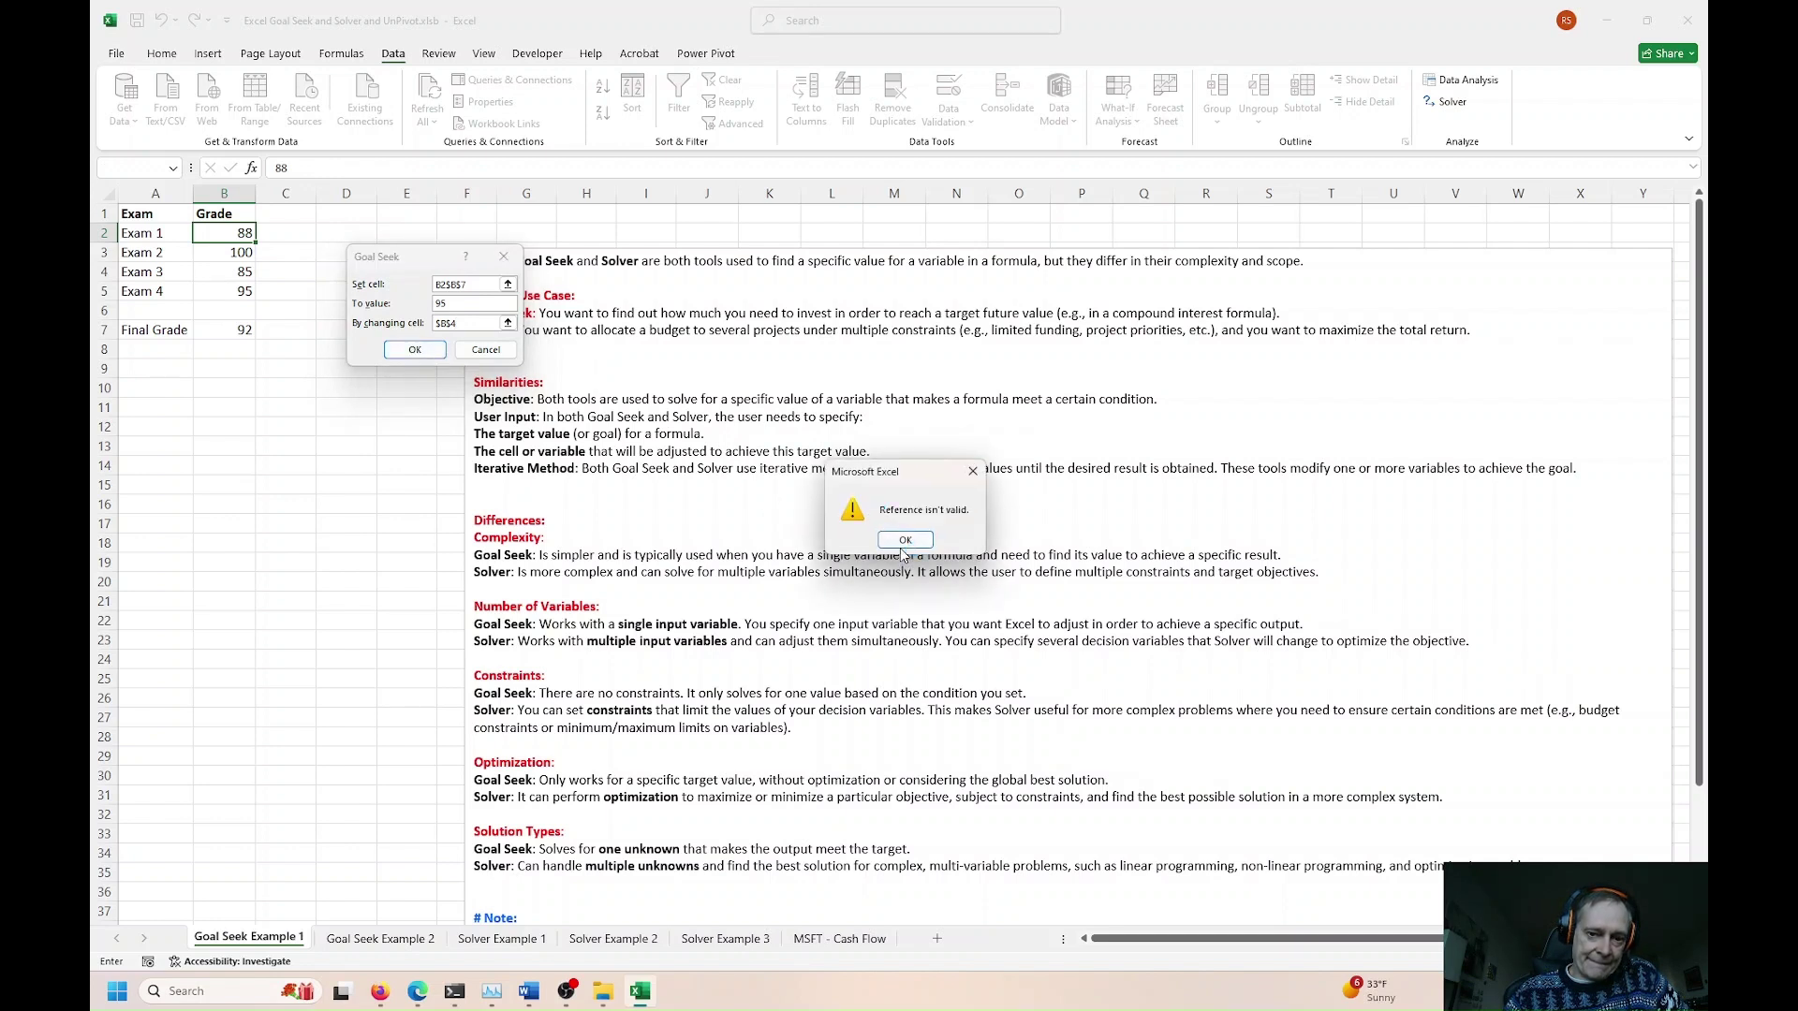
{"action": "left_click", "coordinate": [904, 545]}
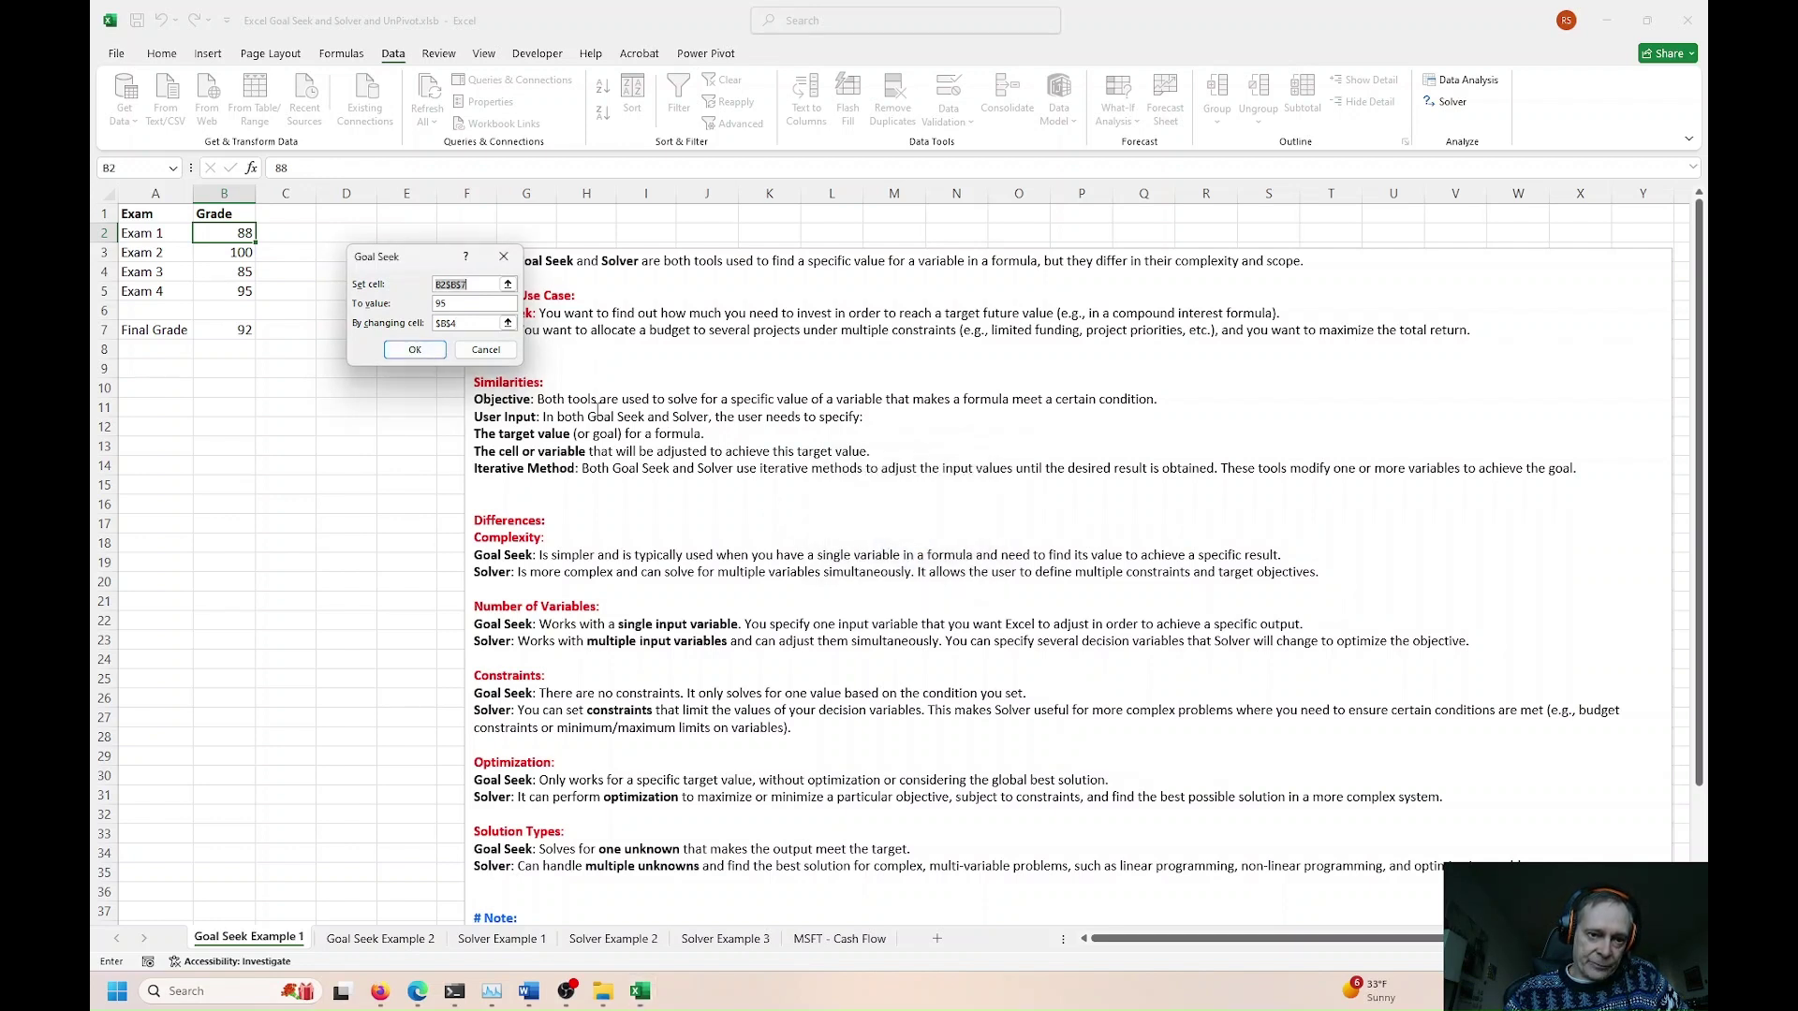
{"action": "left_click", "coordinate": [465, 302]}
{"action": "left_click", "coordinate": [486, 349]}
Step: Check the Final Grade formula in B7, run Goal Seek on it for 95 by changing Exam 3's grade in B4, and accept the solution
{"action": "left_click", "coordinate": [218, 329]}
{"action": "left_click", "coordinate": [329, 165]}
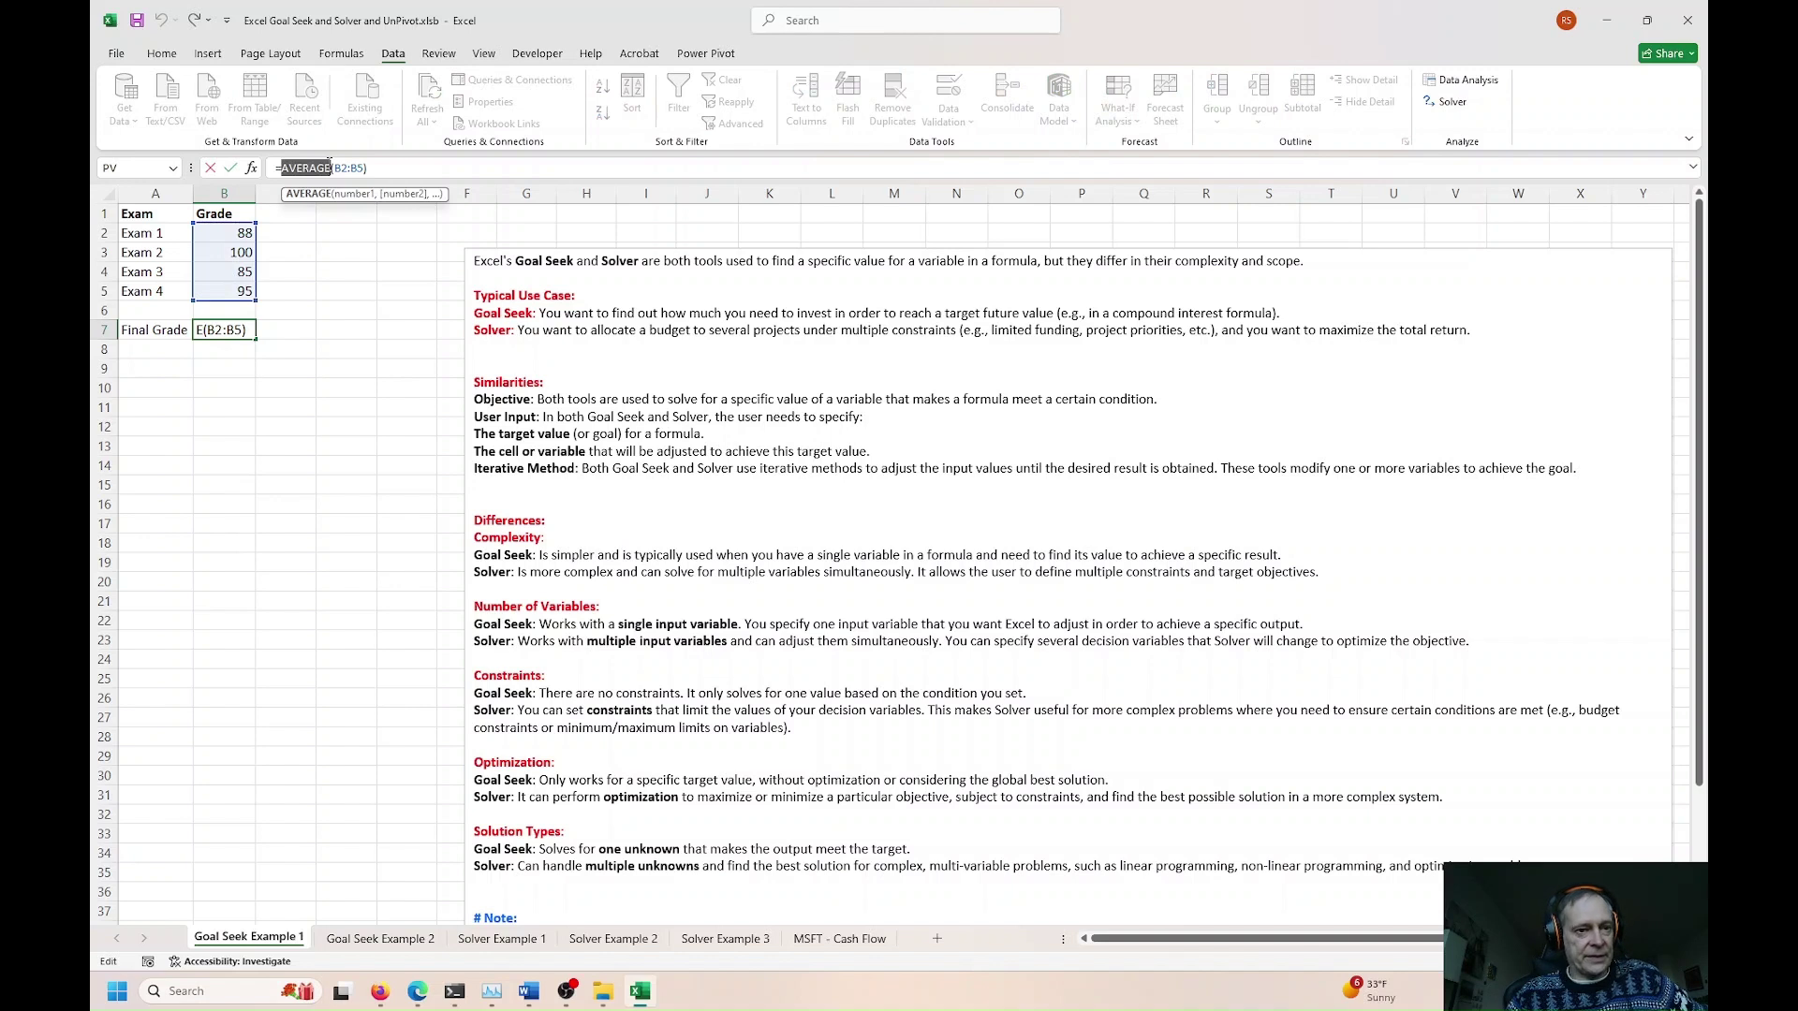
{"action": "key", "text": "Escape"}
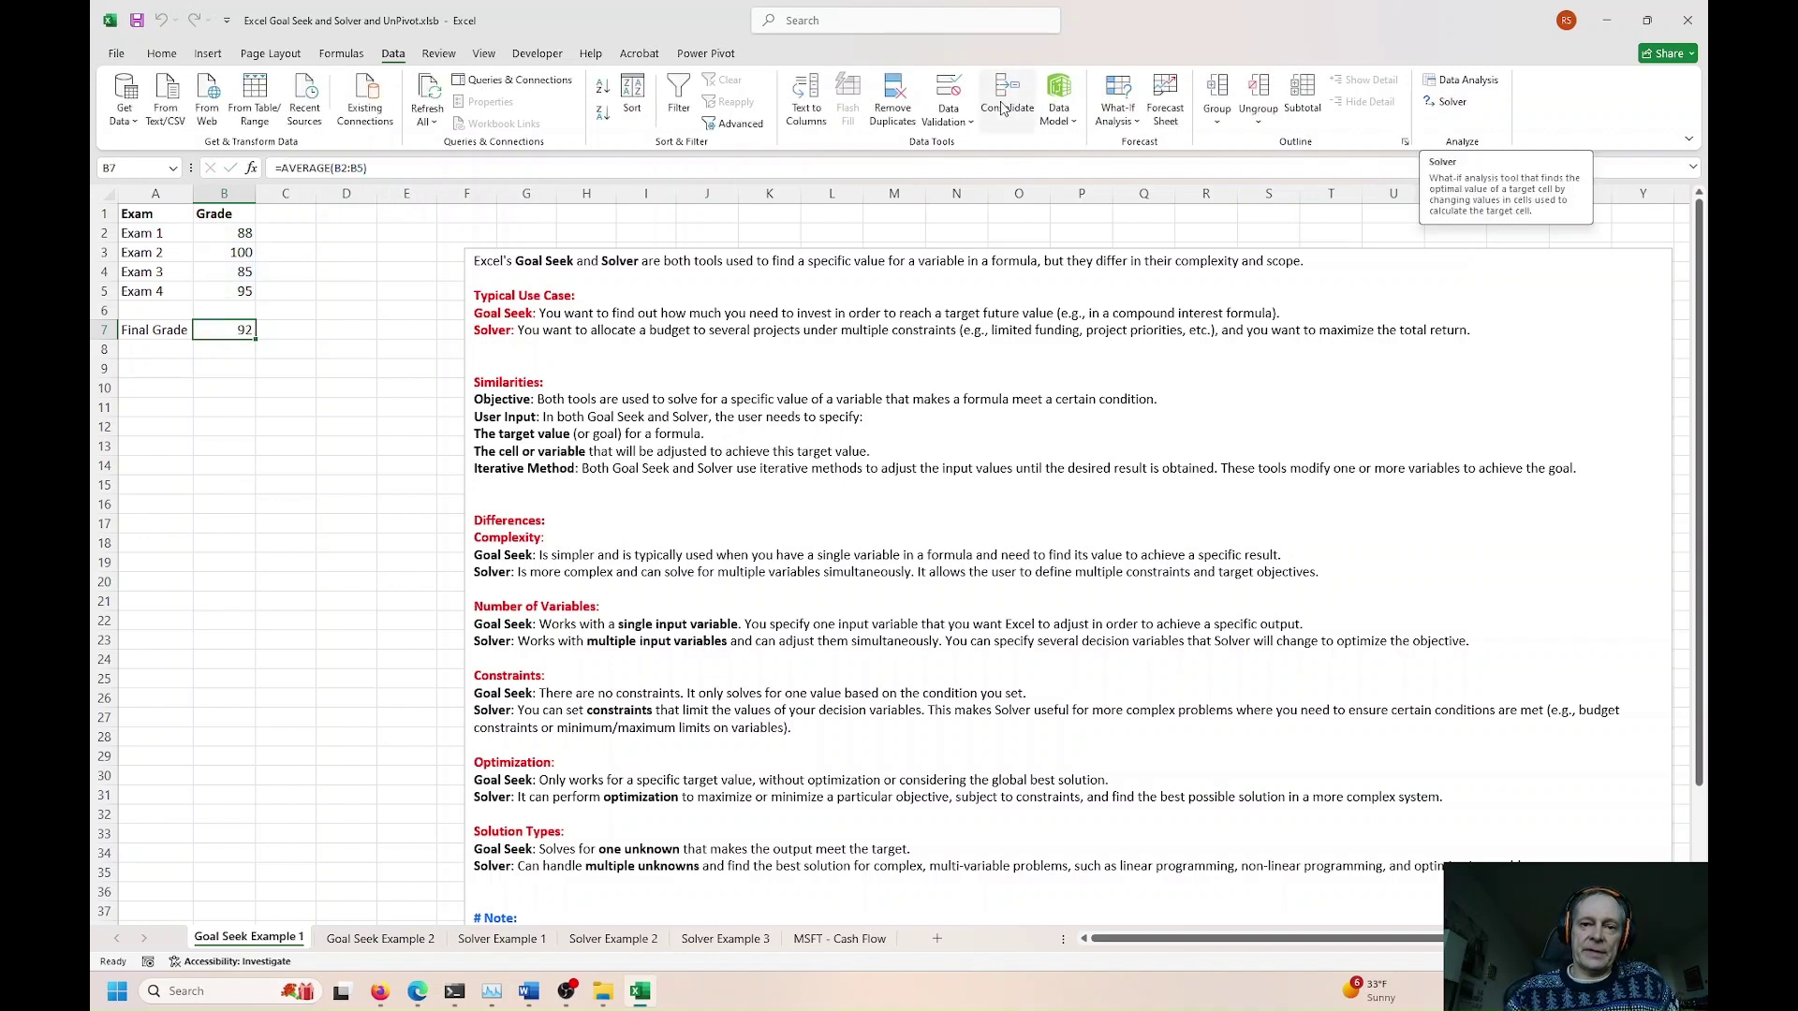
{"action": "left_click", "coordinate": [1118, 101]}
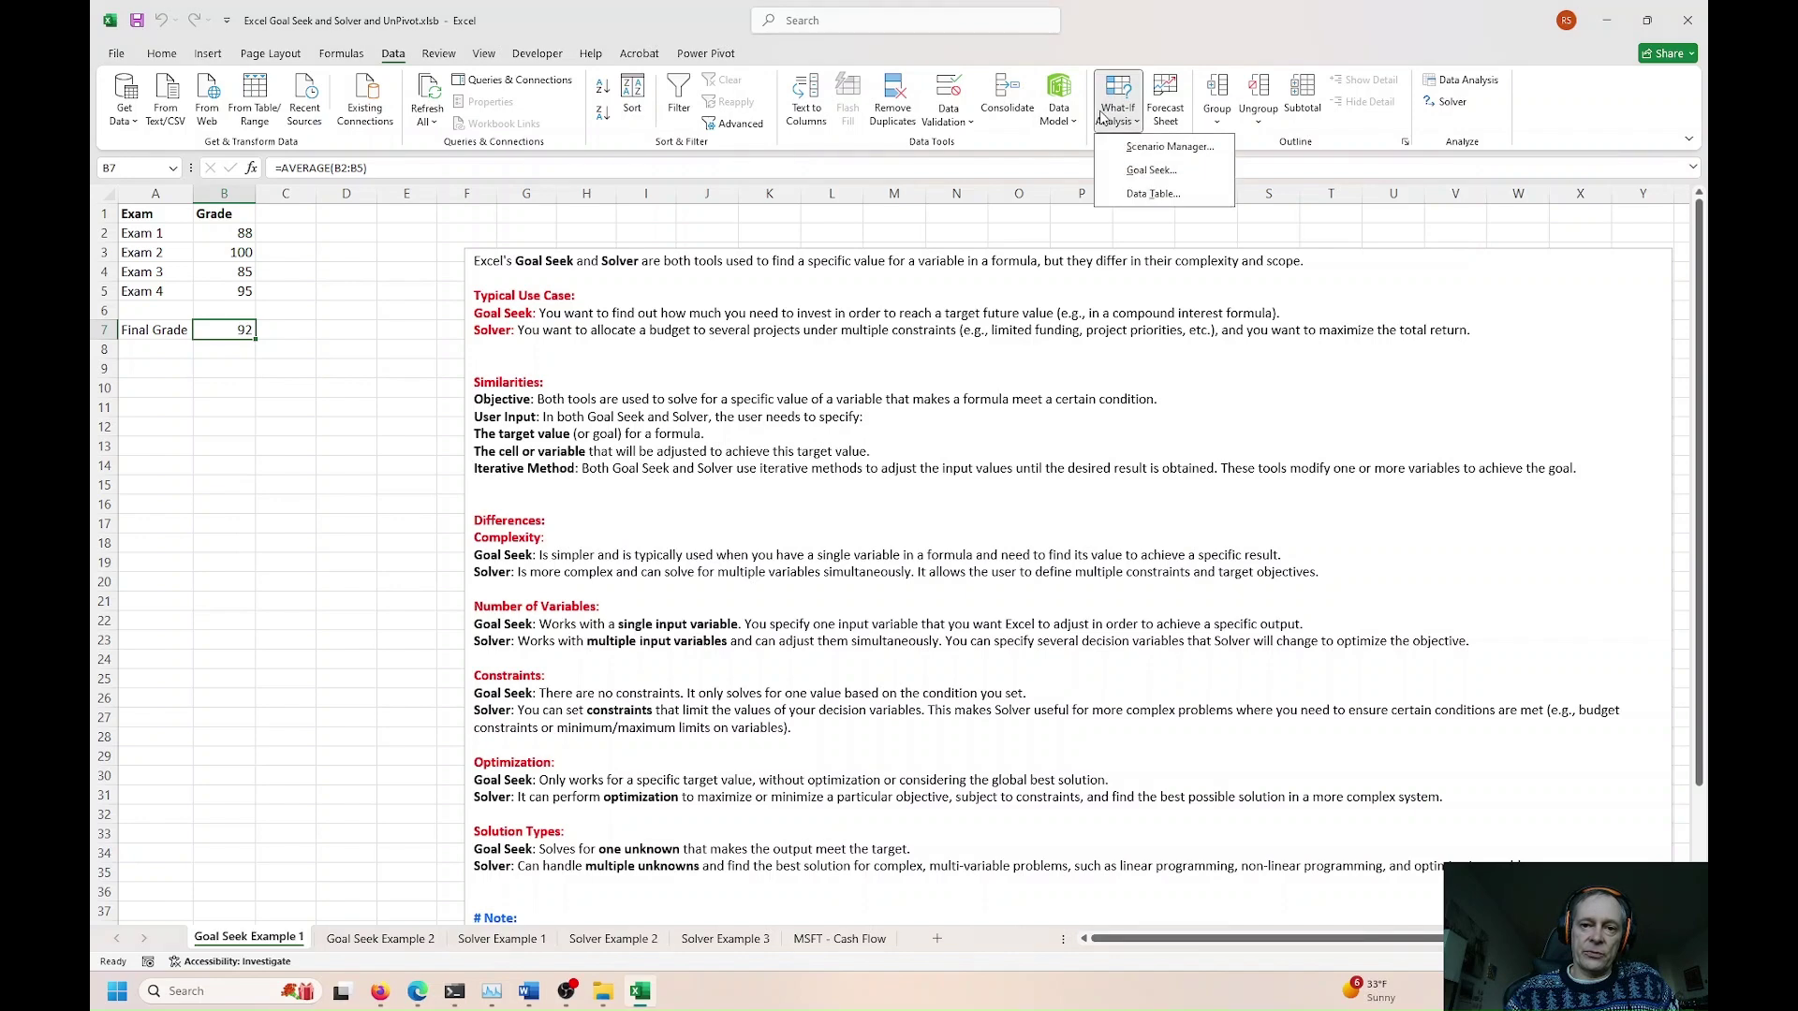
{"action": "left_click", "coordinate": [1150, 170]}
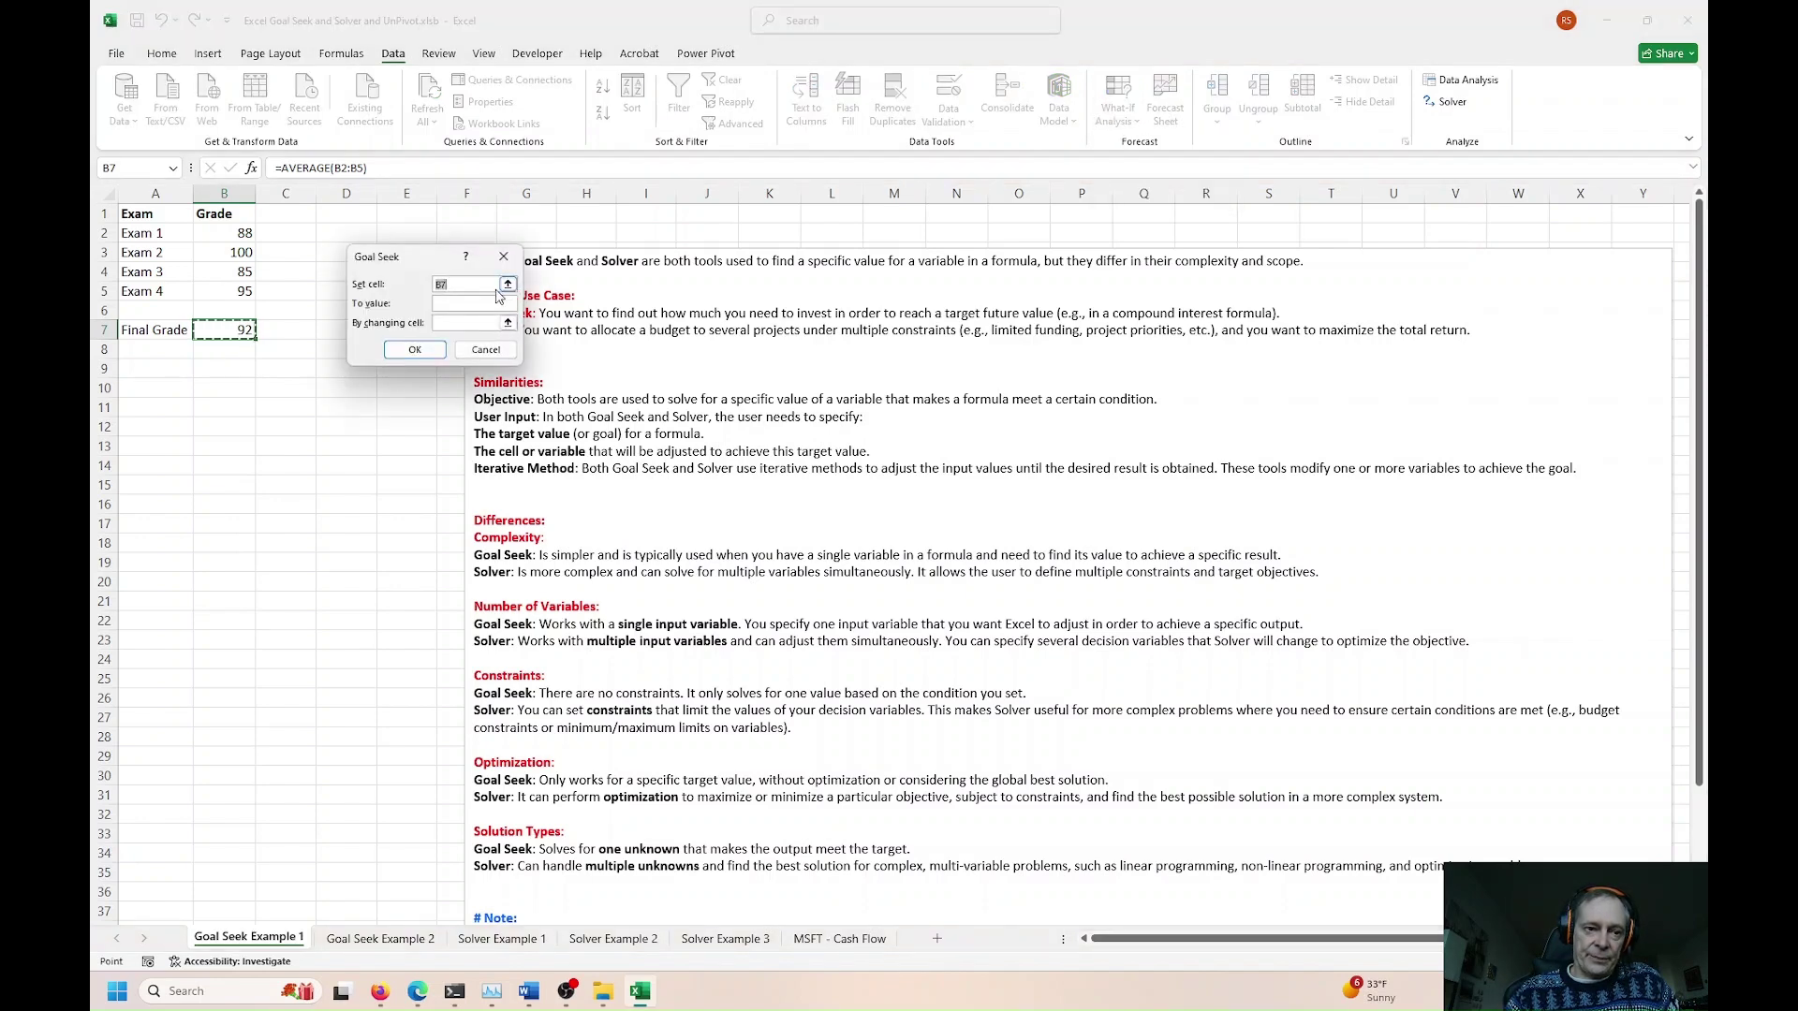
{"action": "left_click", "coordinate": [461, 303]}
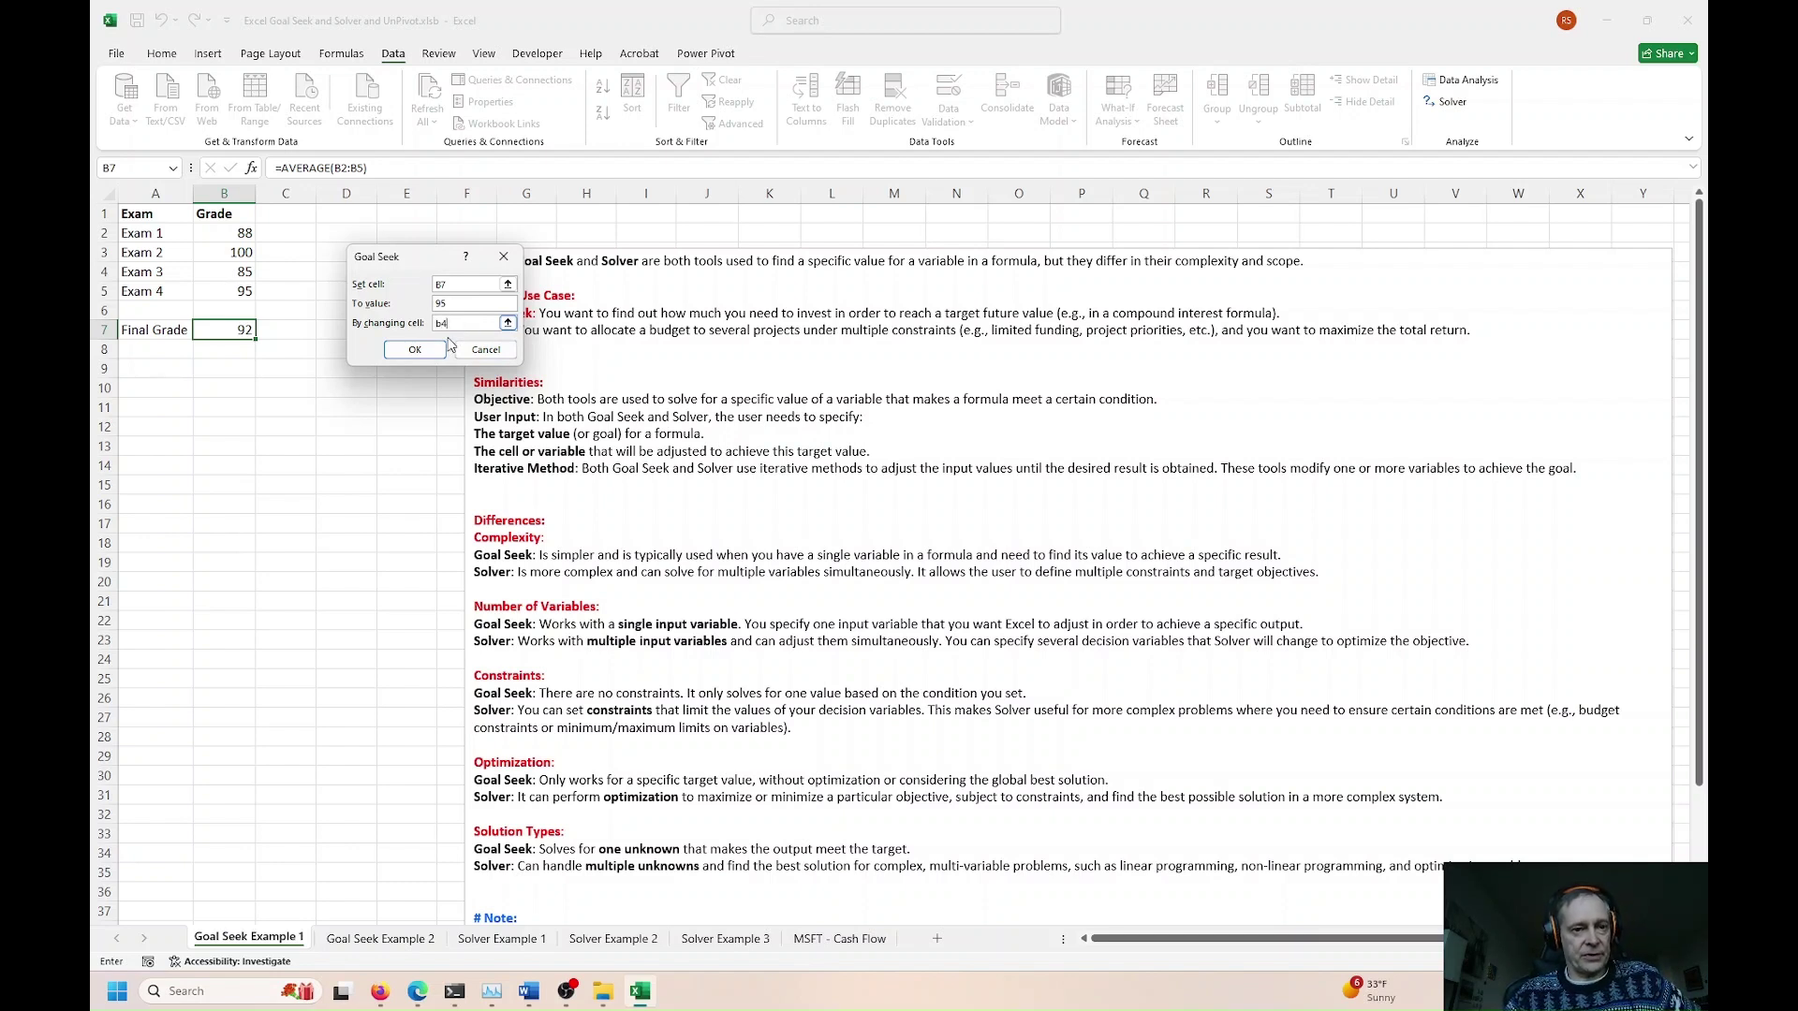
{"action": "left_click", "coordinate": [415, 350]}
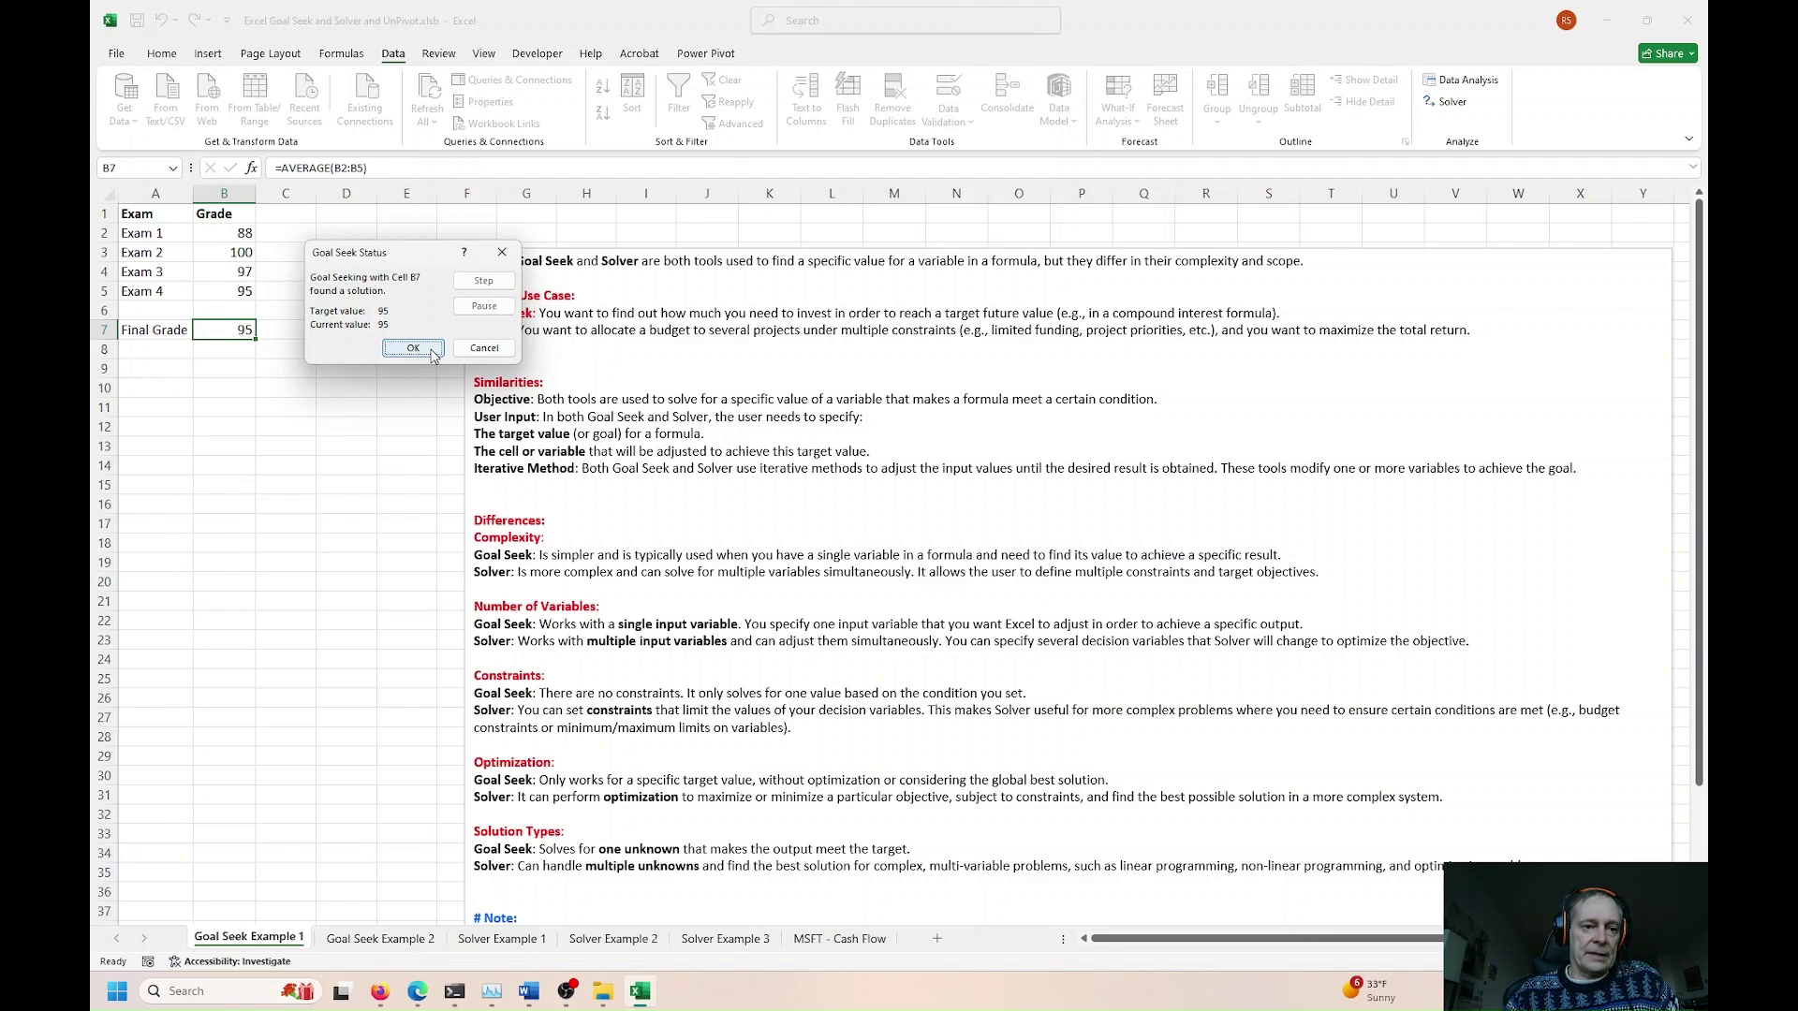
{"action": "left_click", "coordinate": [427, 353]}
{"action": "left_click", "coordinate": [235, 272]}
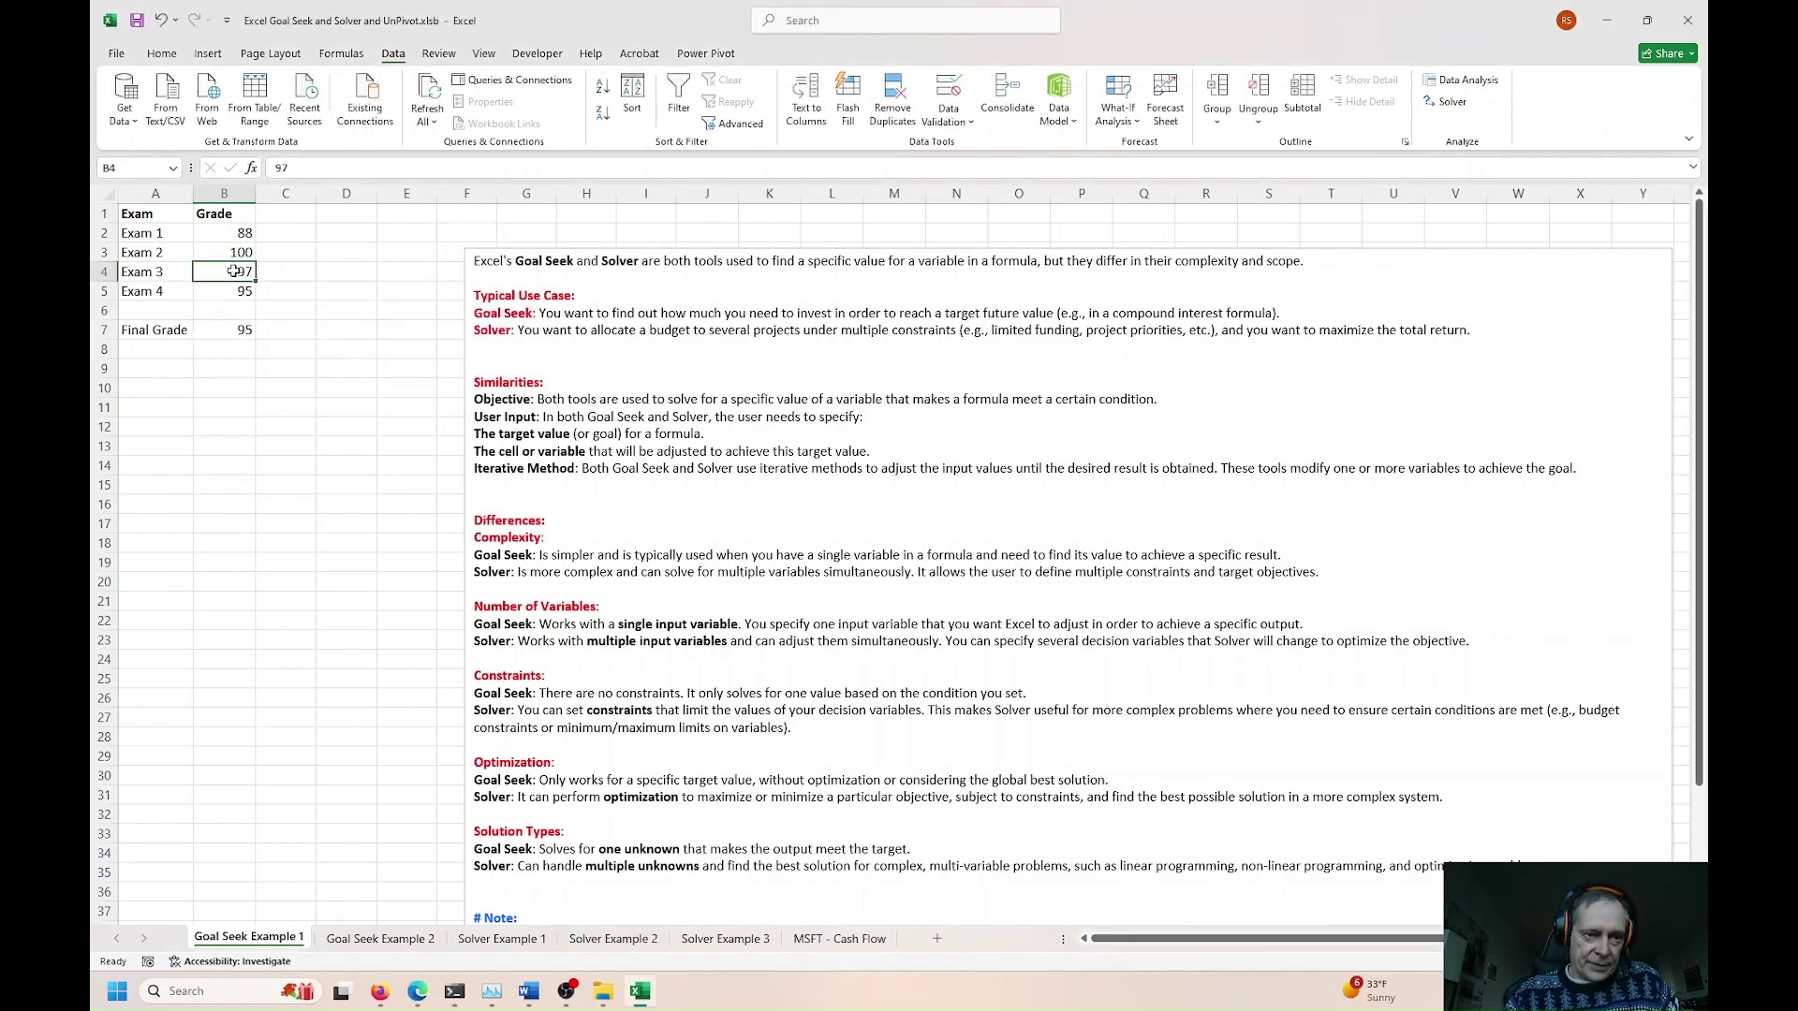
{"action": "left_click", "coordinate": [223, 329]}
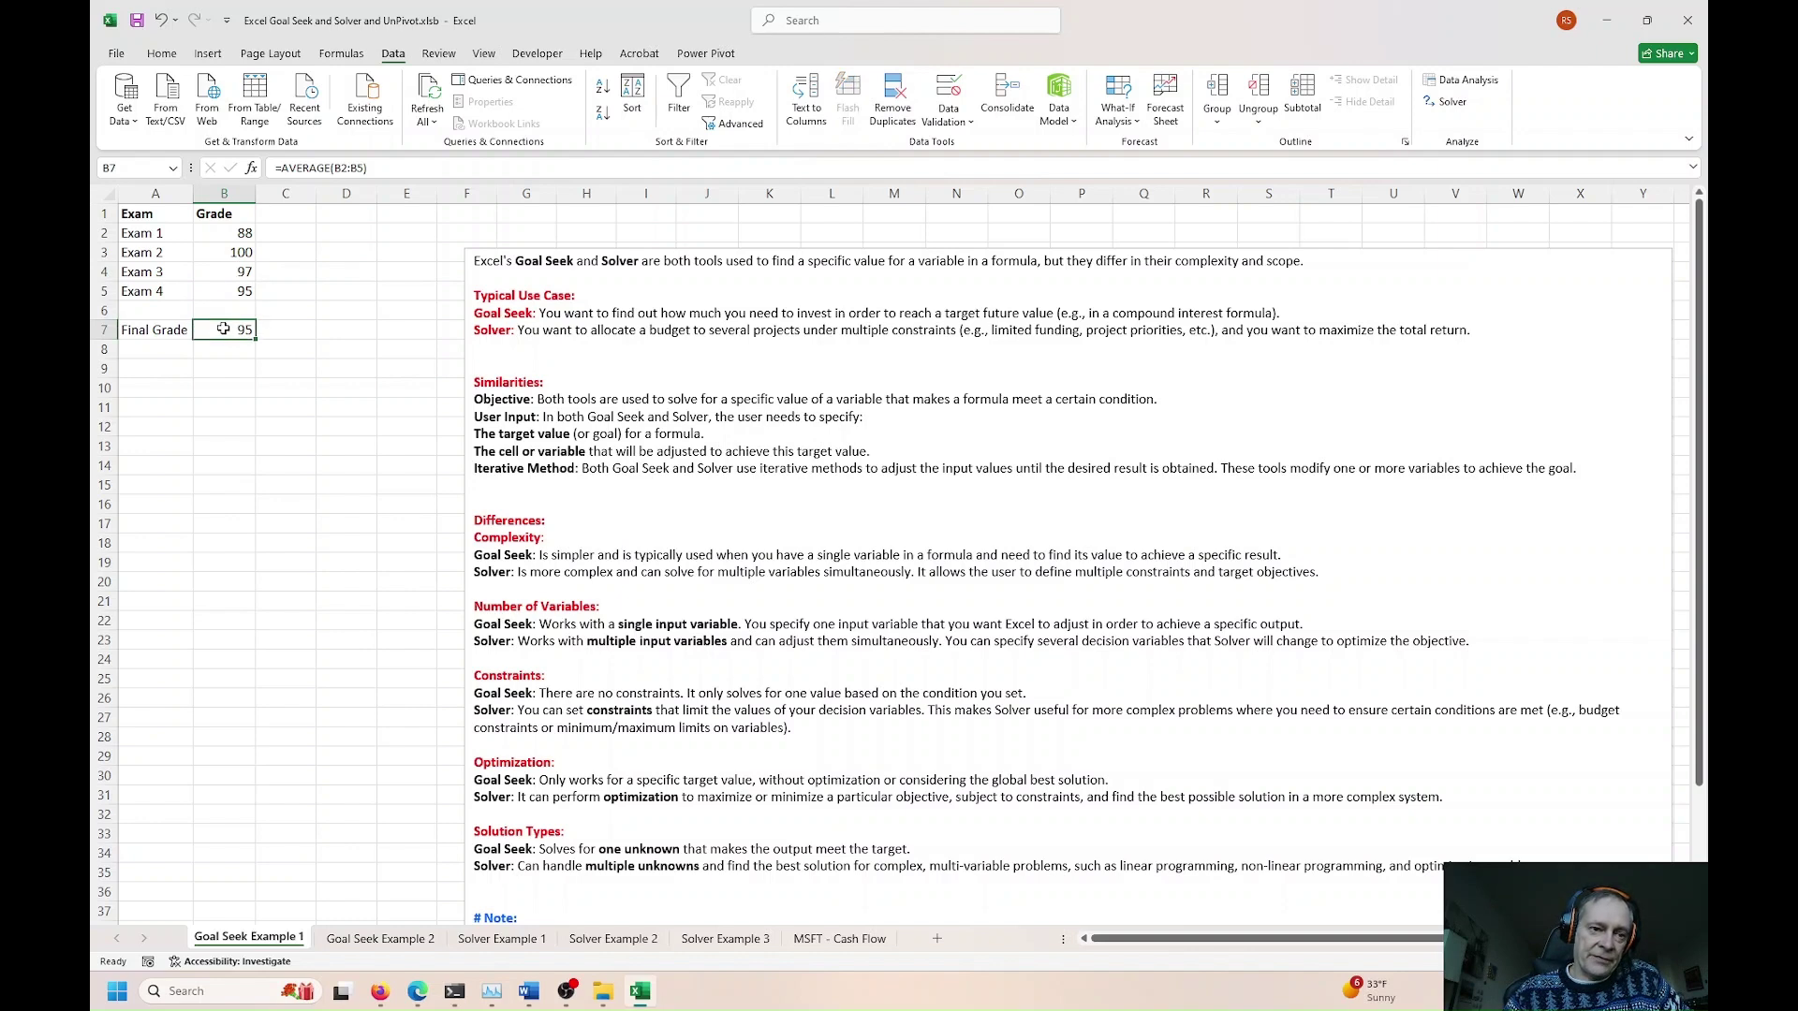
Step: Test grades of 90, 91, 92, 97 and 99 for Exam 3 in B4, one after another
{"action": "left_click", "coordinate": [229, 272]}
{"action": "type", "text": "90"}
{"action": "key", "text": "Return"}
{"action": "left_click", "coordinate": [229, 273]}
{"action": "type", "text": "91"}
{"action": "key", "text": "Return"}
{"action": "left_click", "coordinate": [229, 273]}
{"action": "type", "text": "92"}
{"action": "key", "text": "Return"}
{"action": "left_click", "coordinate": [229, 272]}
{"action": "type", "text": "9"}
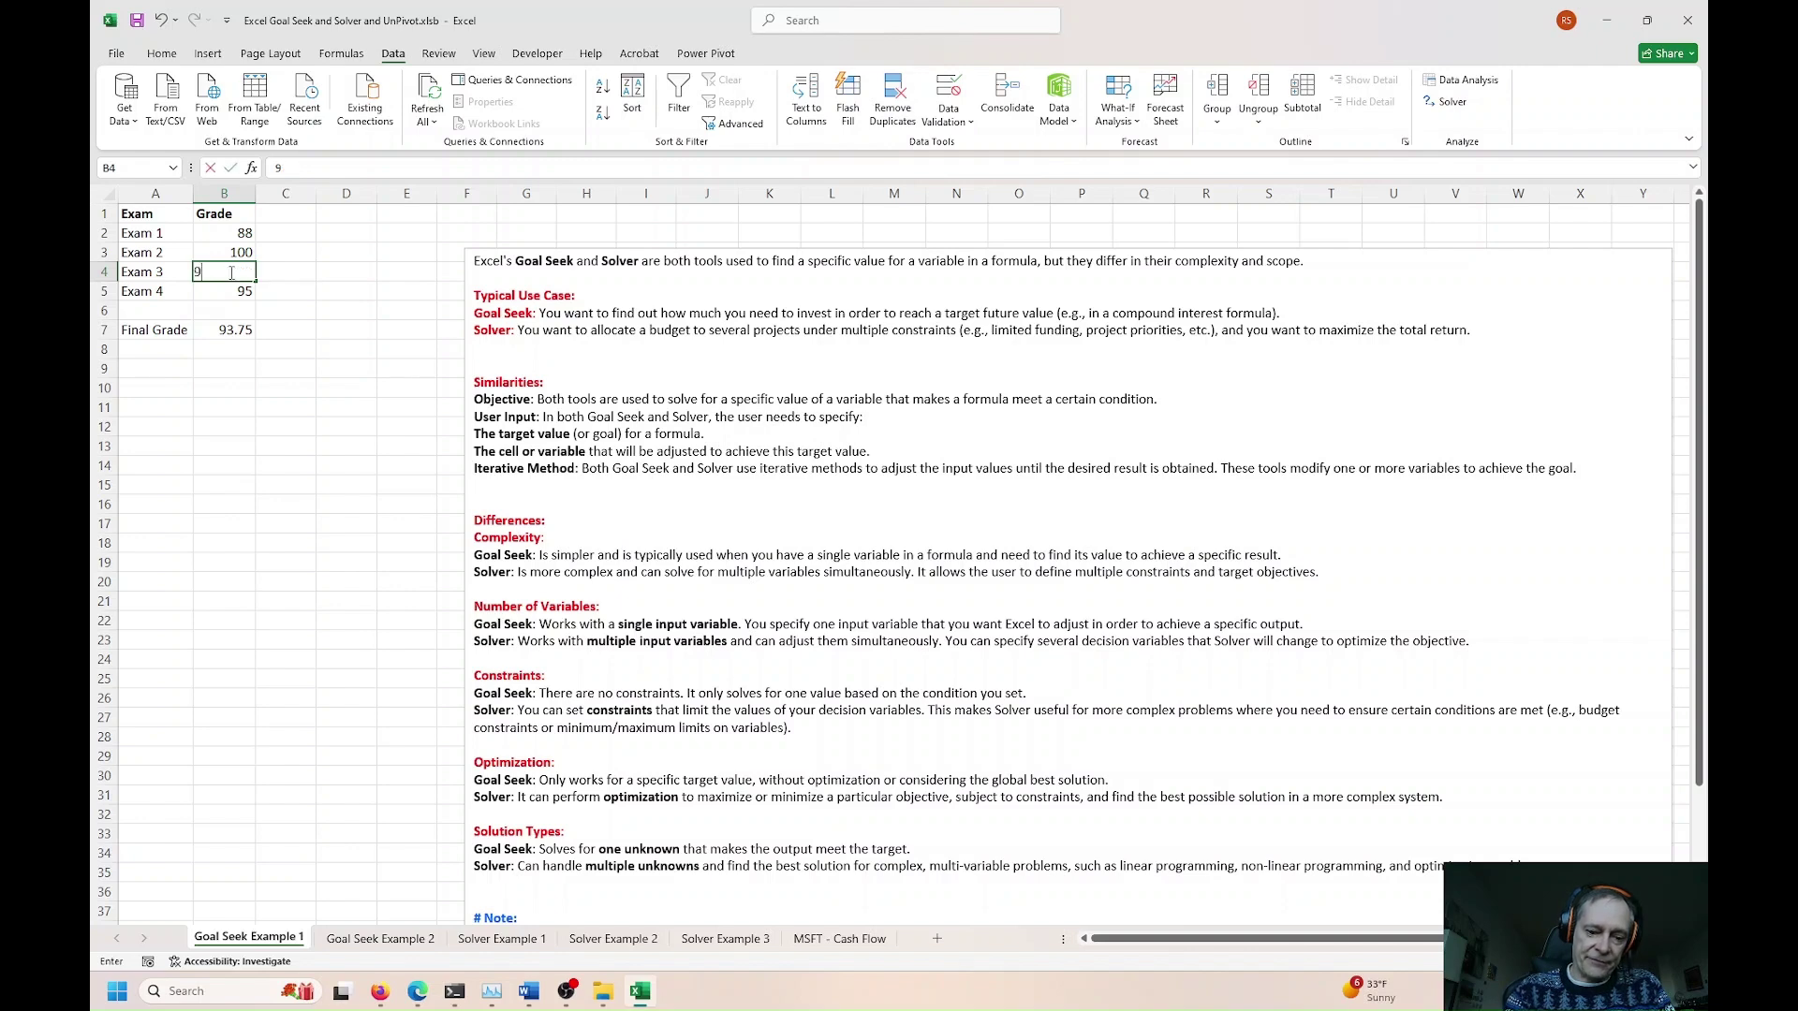
{"action": "key", "text": "Return"}
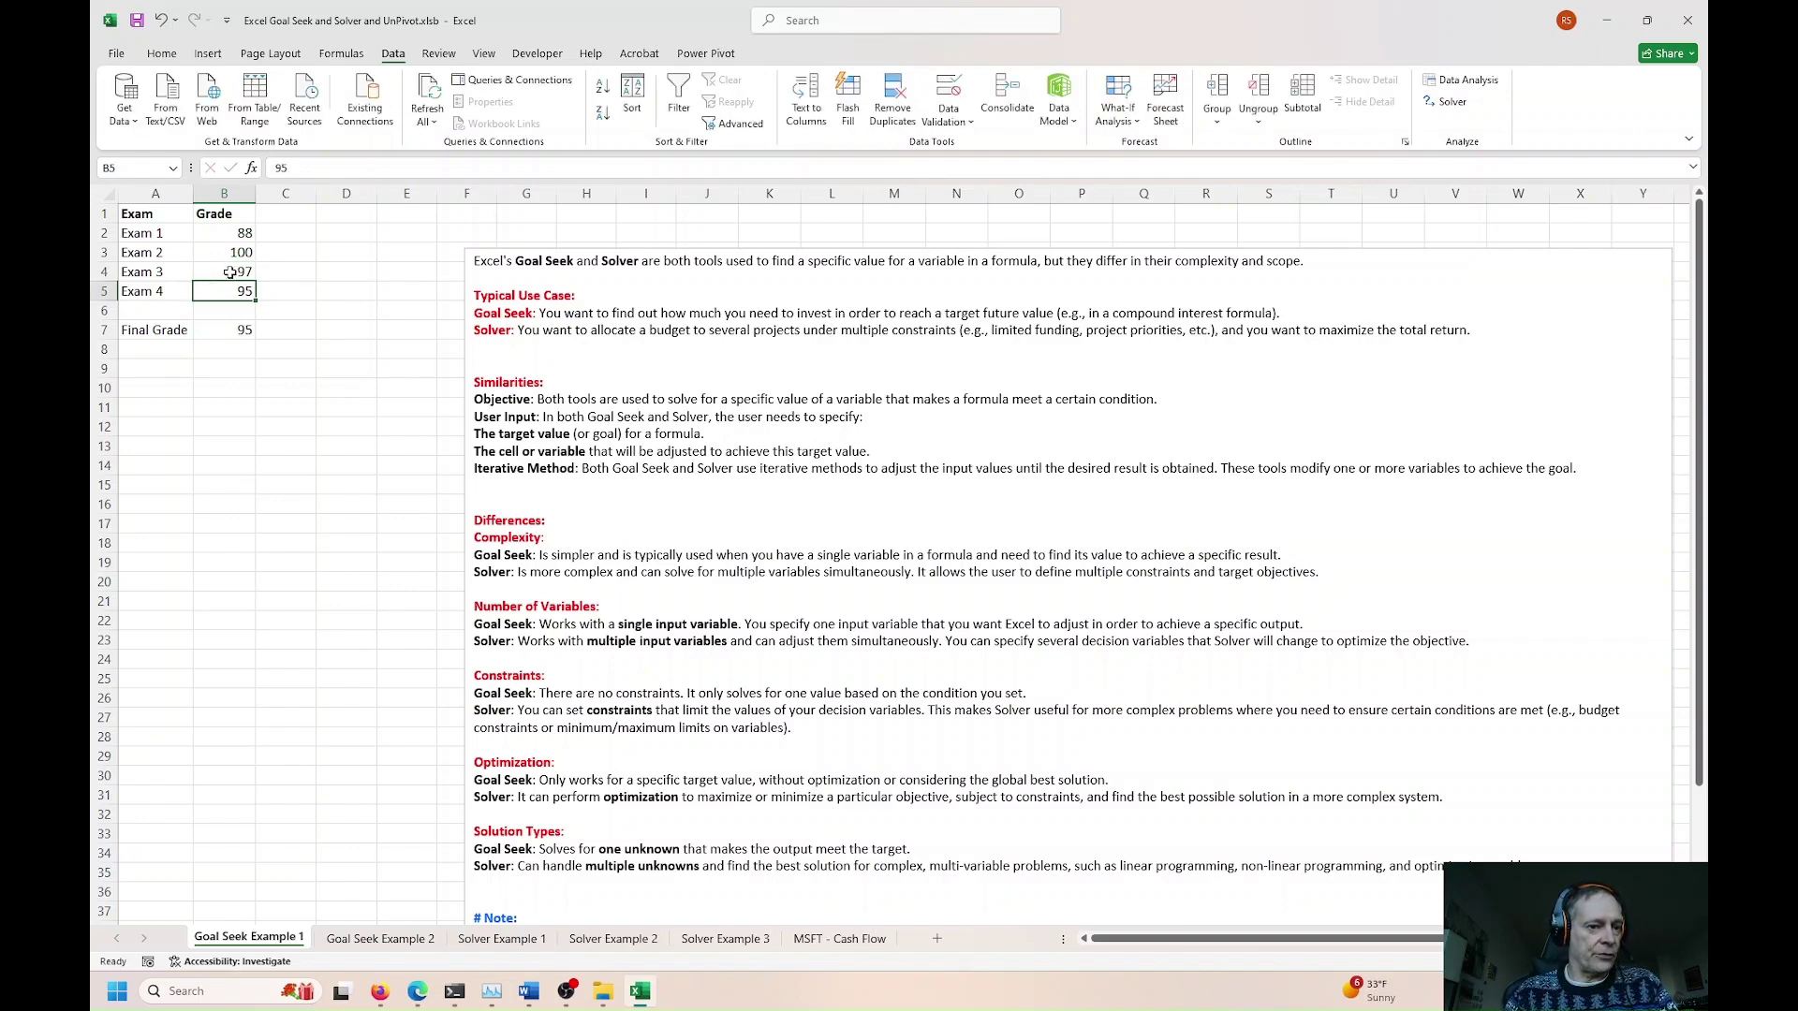
{"action": "left_click", "coordinate": [230, 272]}
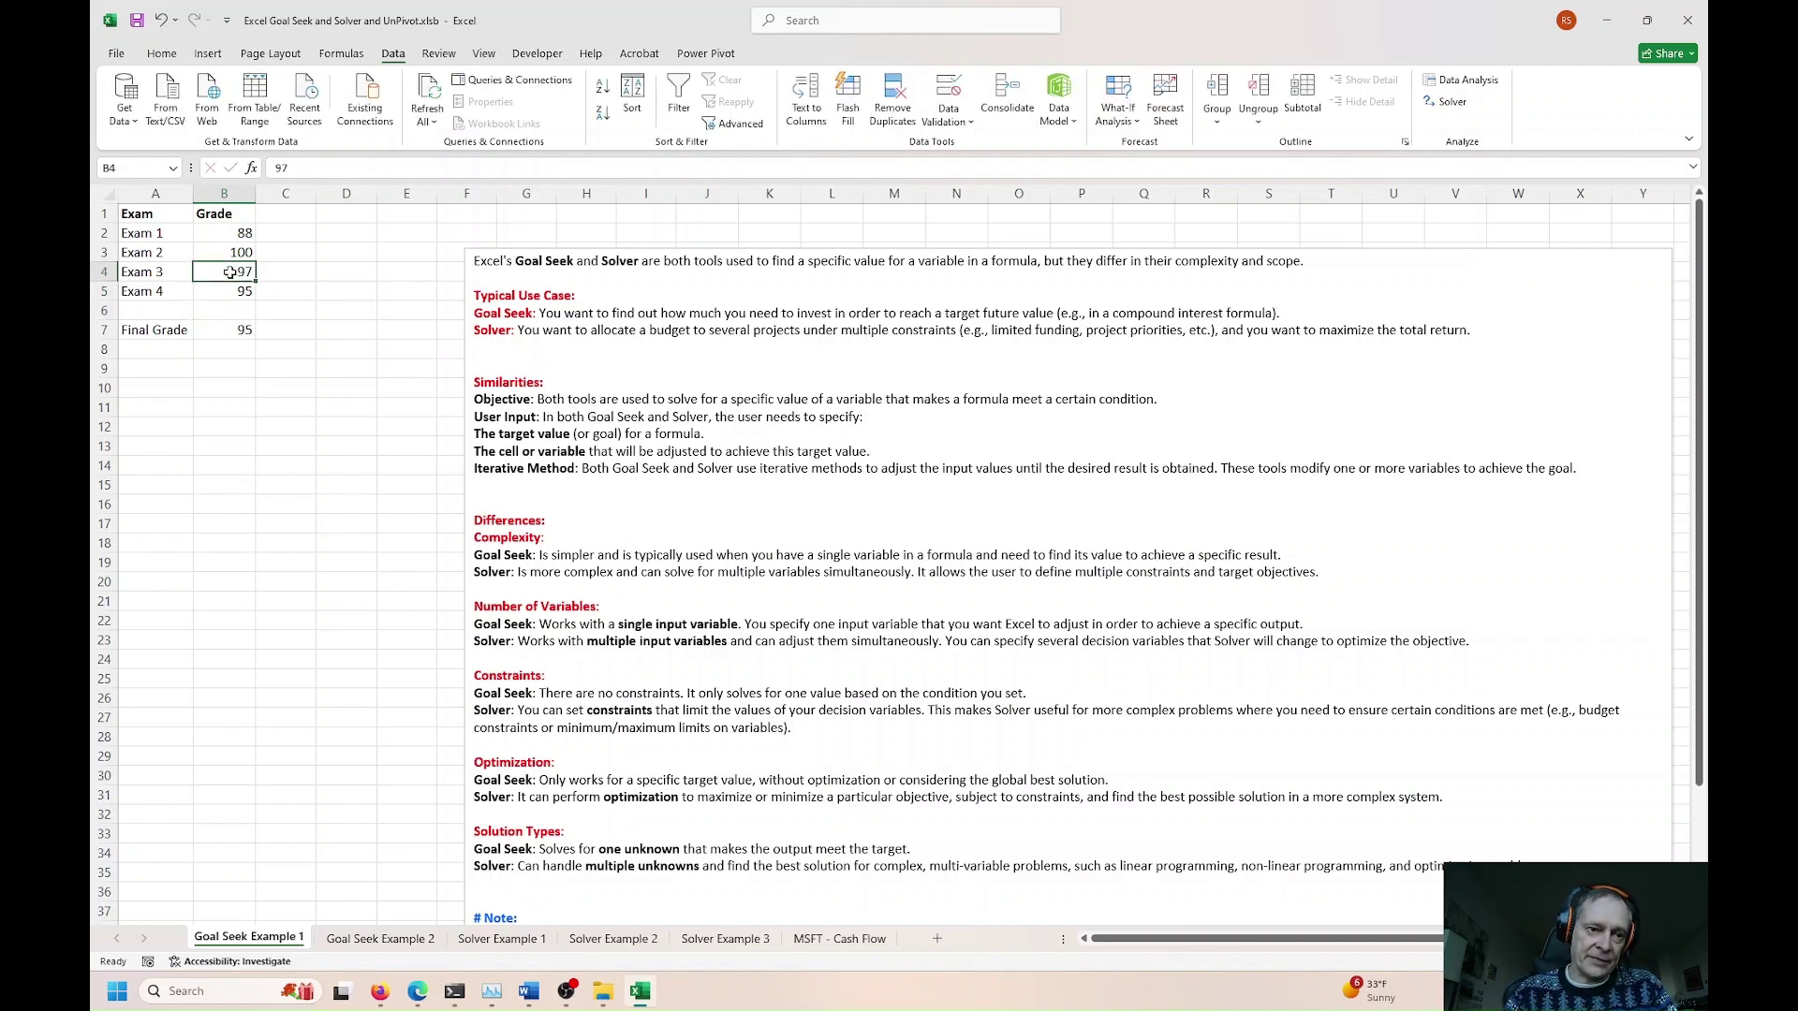
{"action": "type", "text": "99"}
{"action": "key", "text": "Return"}
Step: Format the Final Grade in B7 to show two decimal places
{"action": "key", "text": "Down"}
{"action": "key", "text": "Down"}
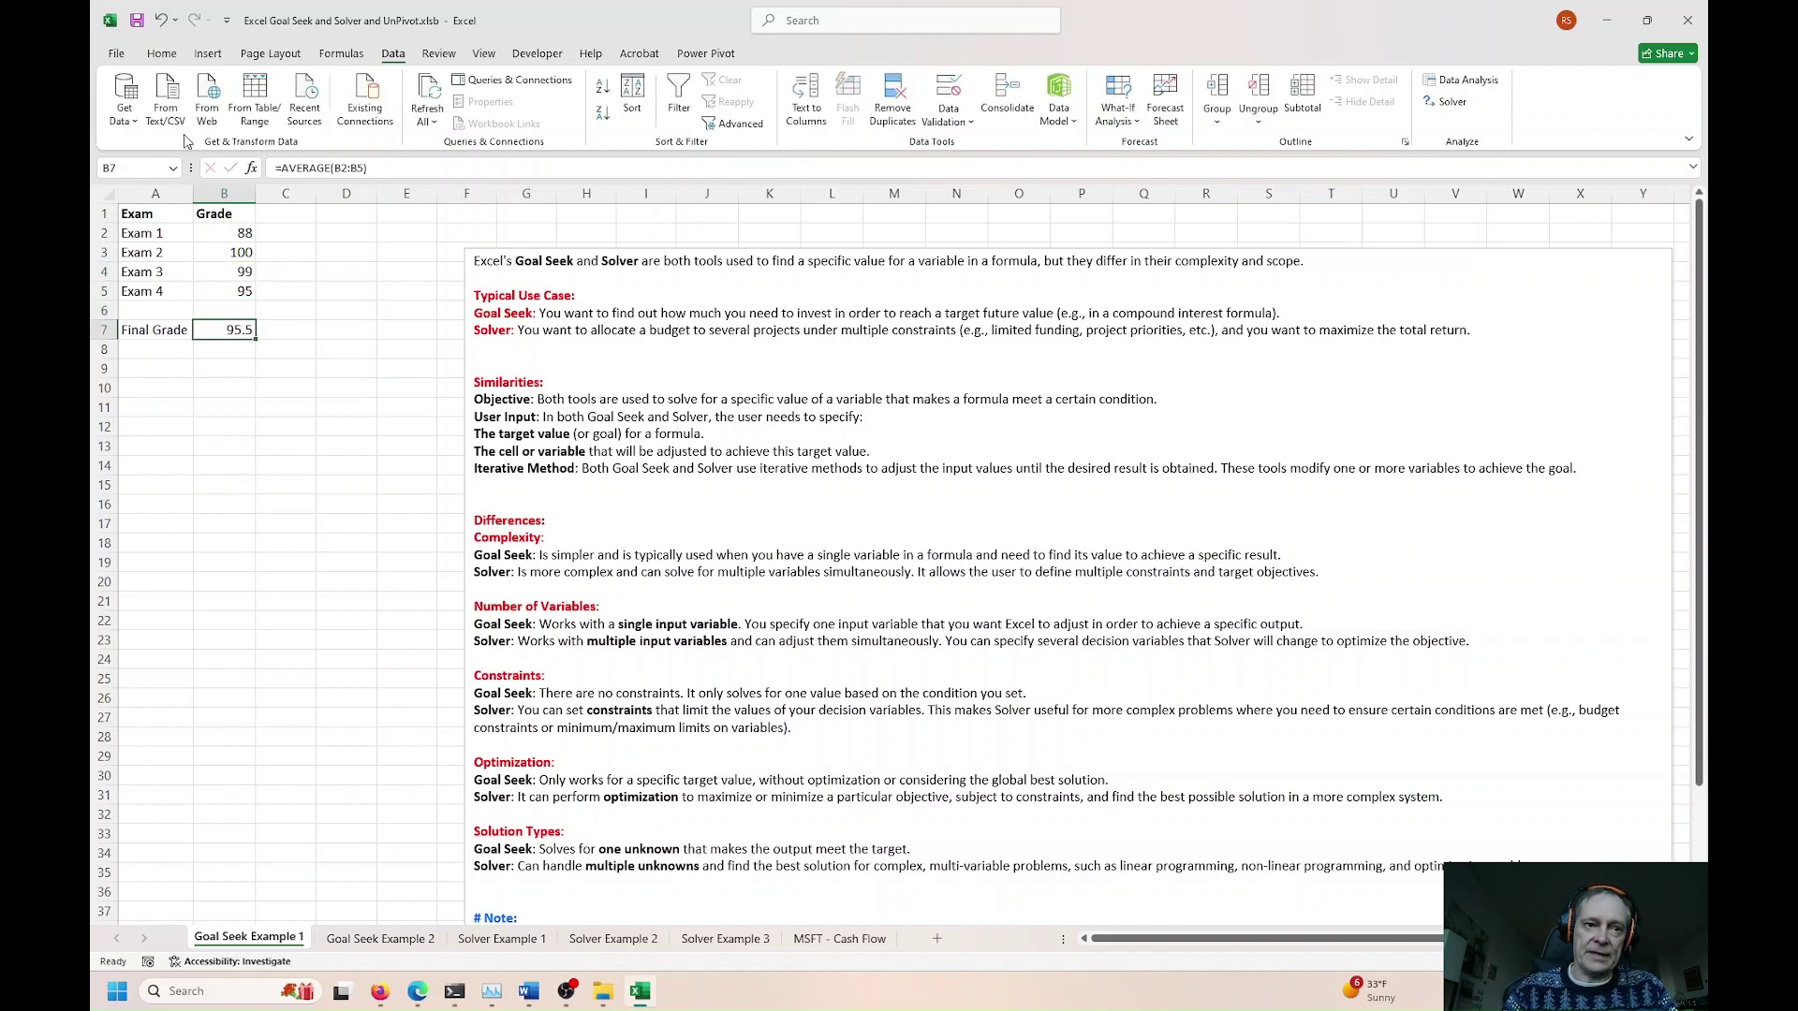
{"action": "left_click", "coordinate": [167, 55]}
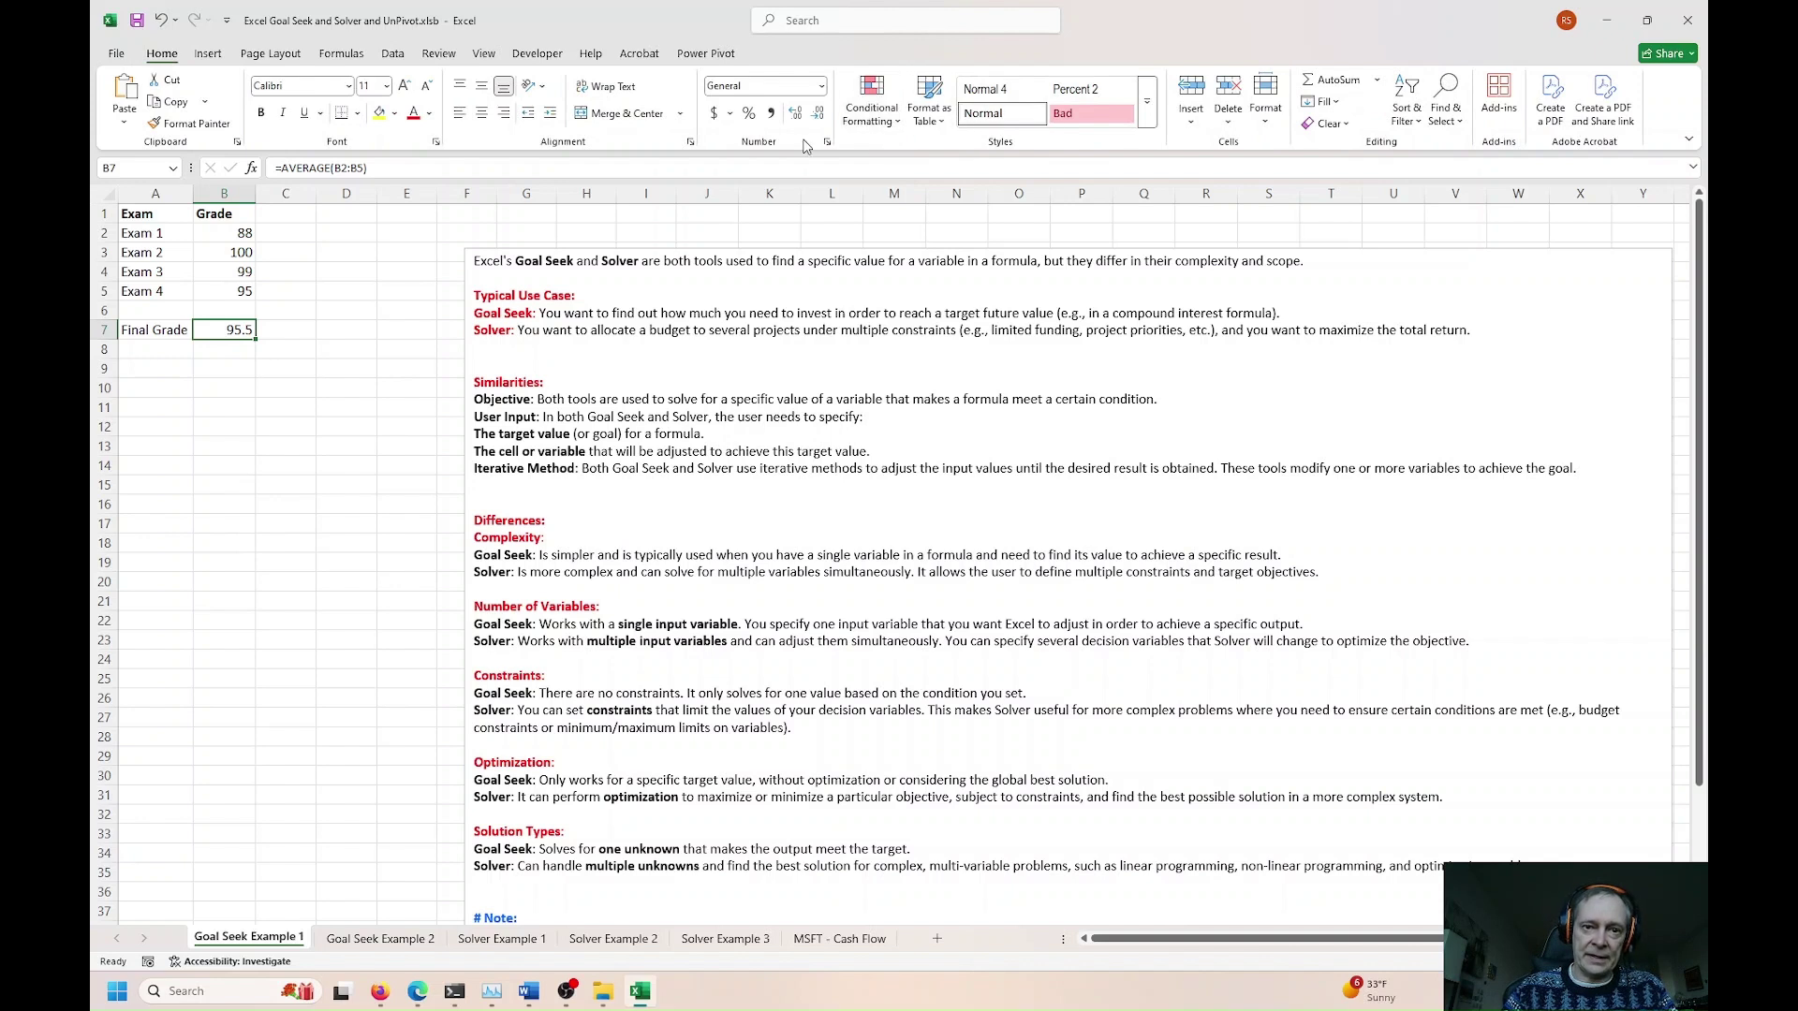
{"action": "left_click", "coordinate": [817, 113]}
{"action": "left_click", "coordinate": [795, 114]}
{"action": "left_click", "coordinate": [800, 116]}
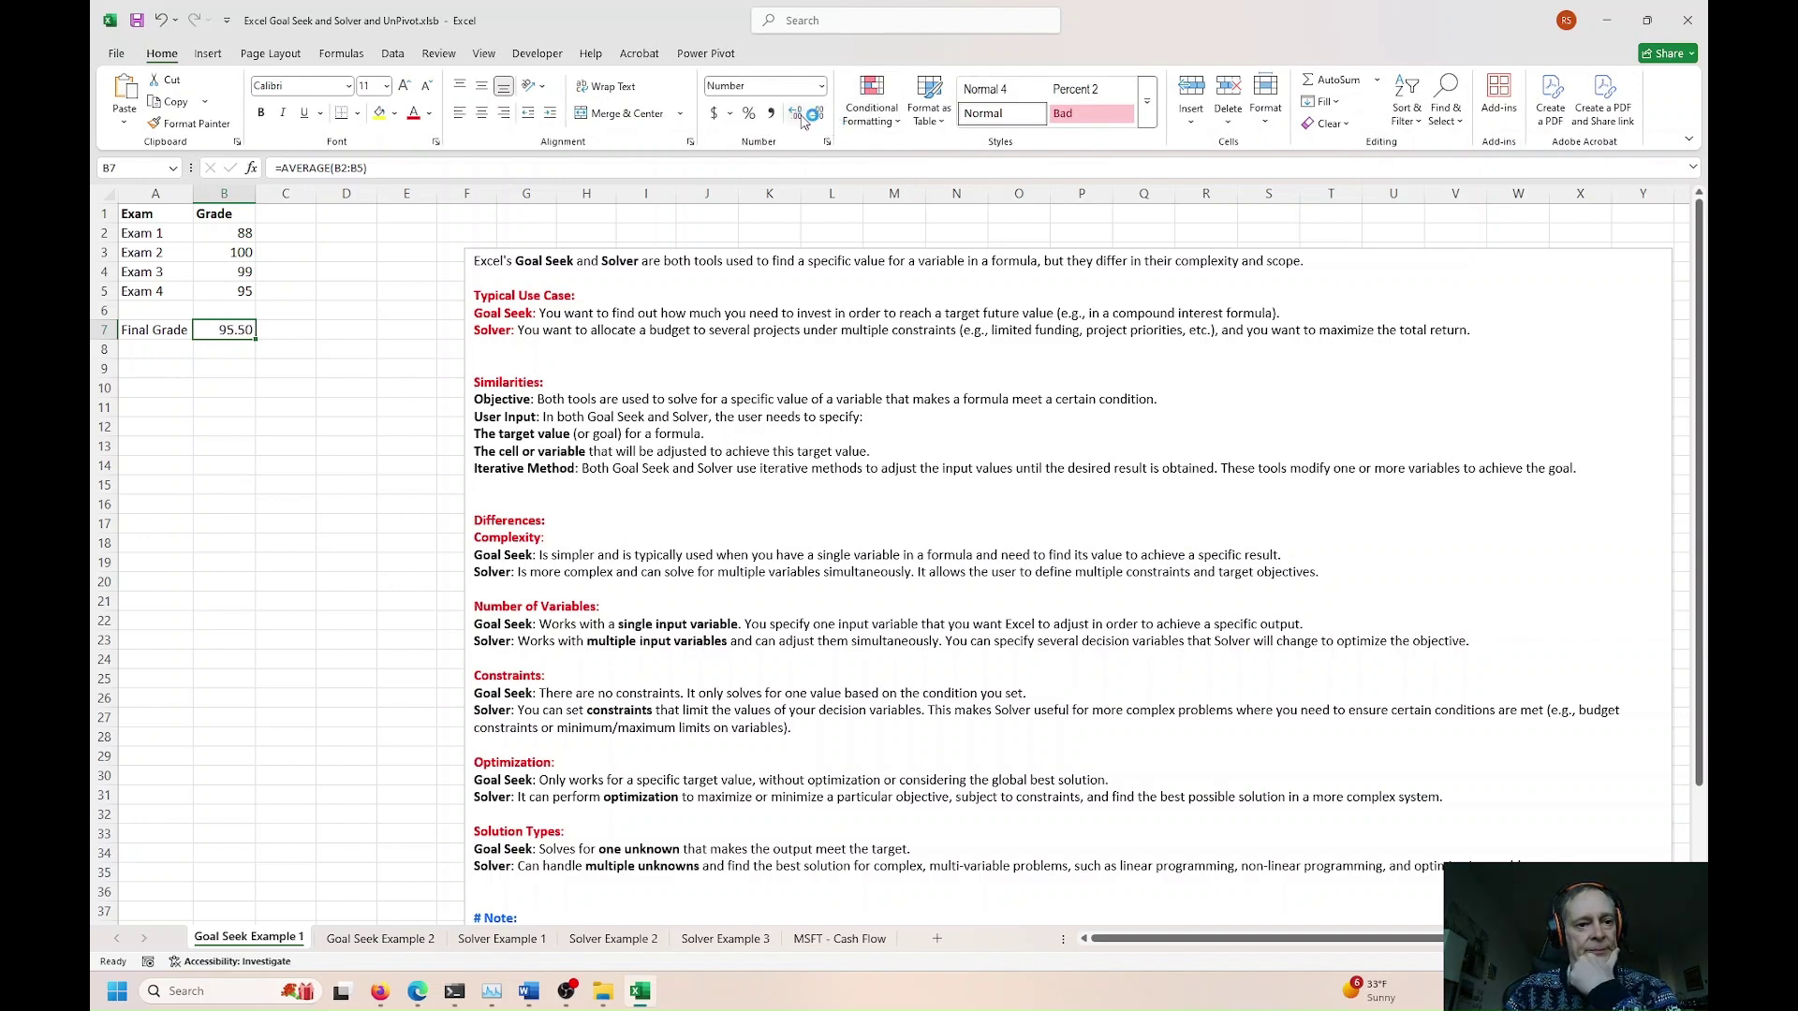
Step: Test Exam 3 grades of 98 and 97 in B4
{"action": "left_click", "coordinate": [229, 271]}
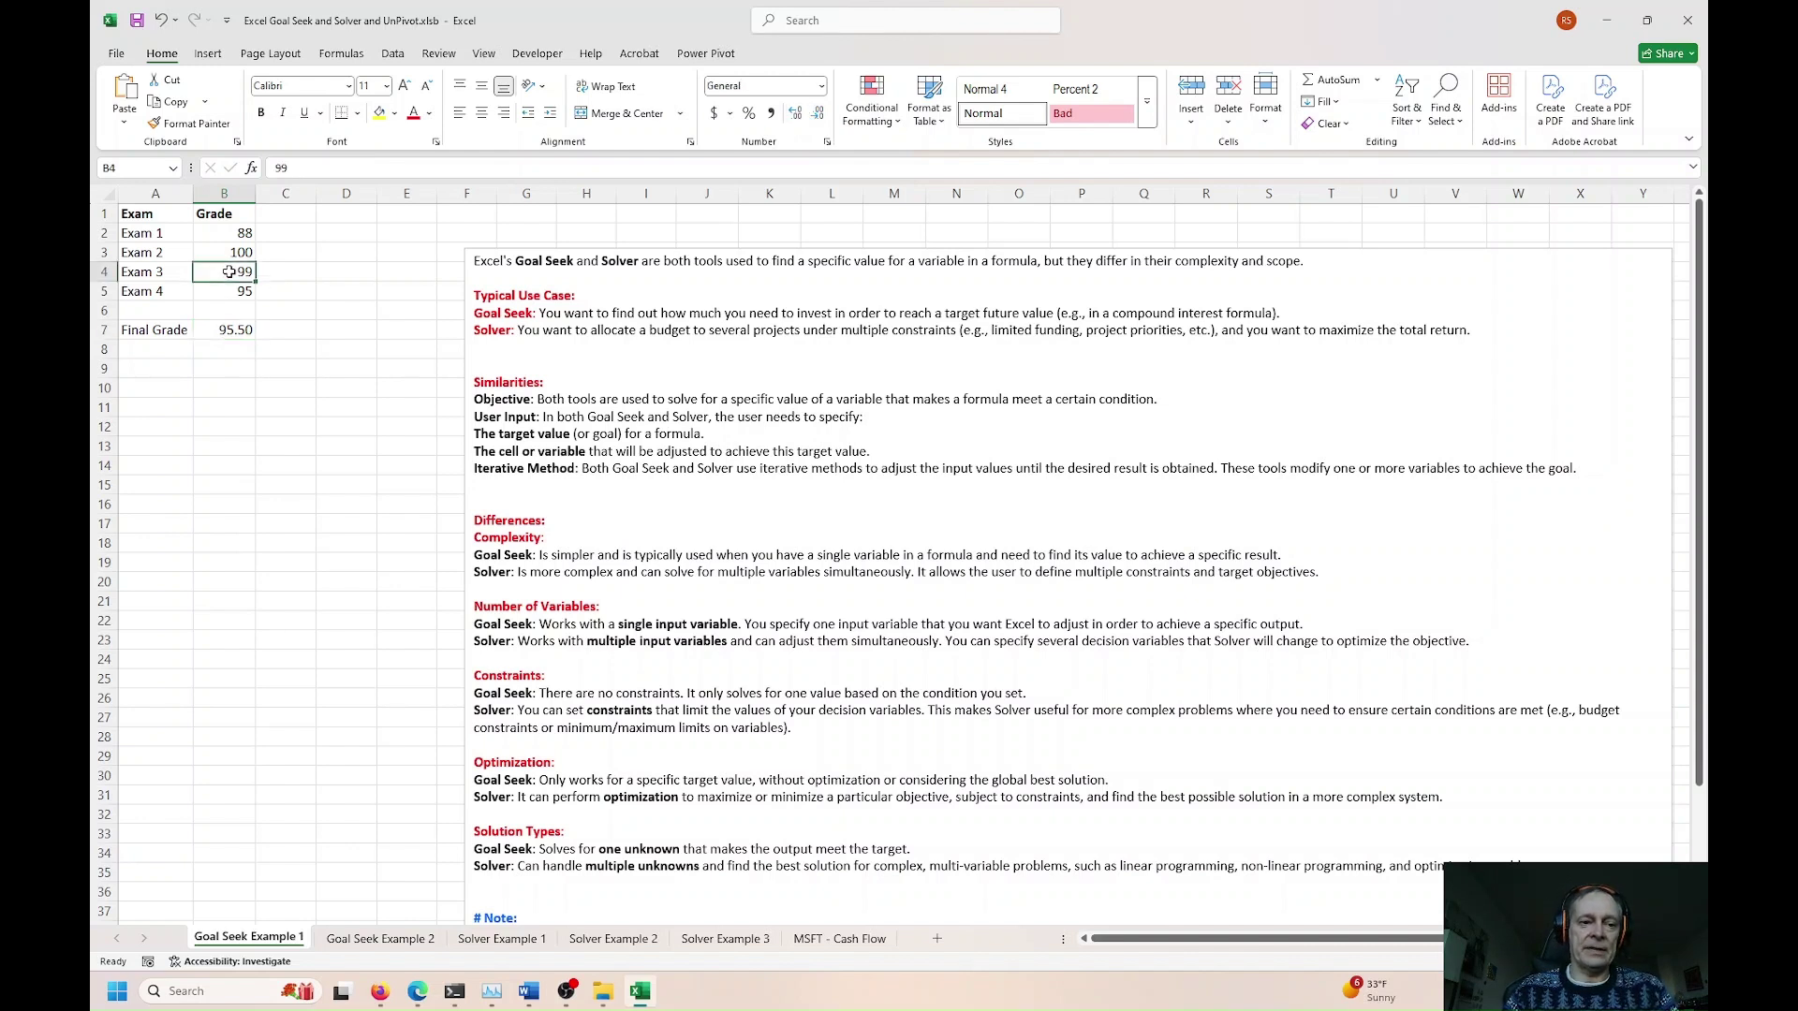
{"action": "type", "text": "98"}
{"action": "key", "text": "Return"}
{"action": "left_click", "coordinate": [228, 272]}
{"action": "type", "text": "97"}
{"action": "key", "text": "Return"}
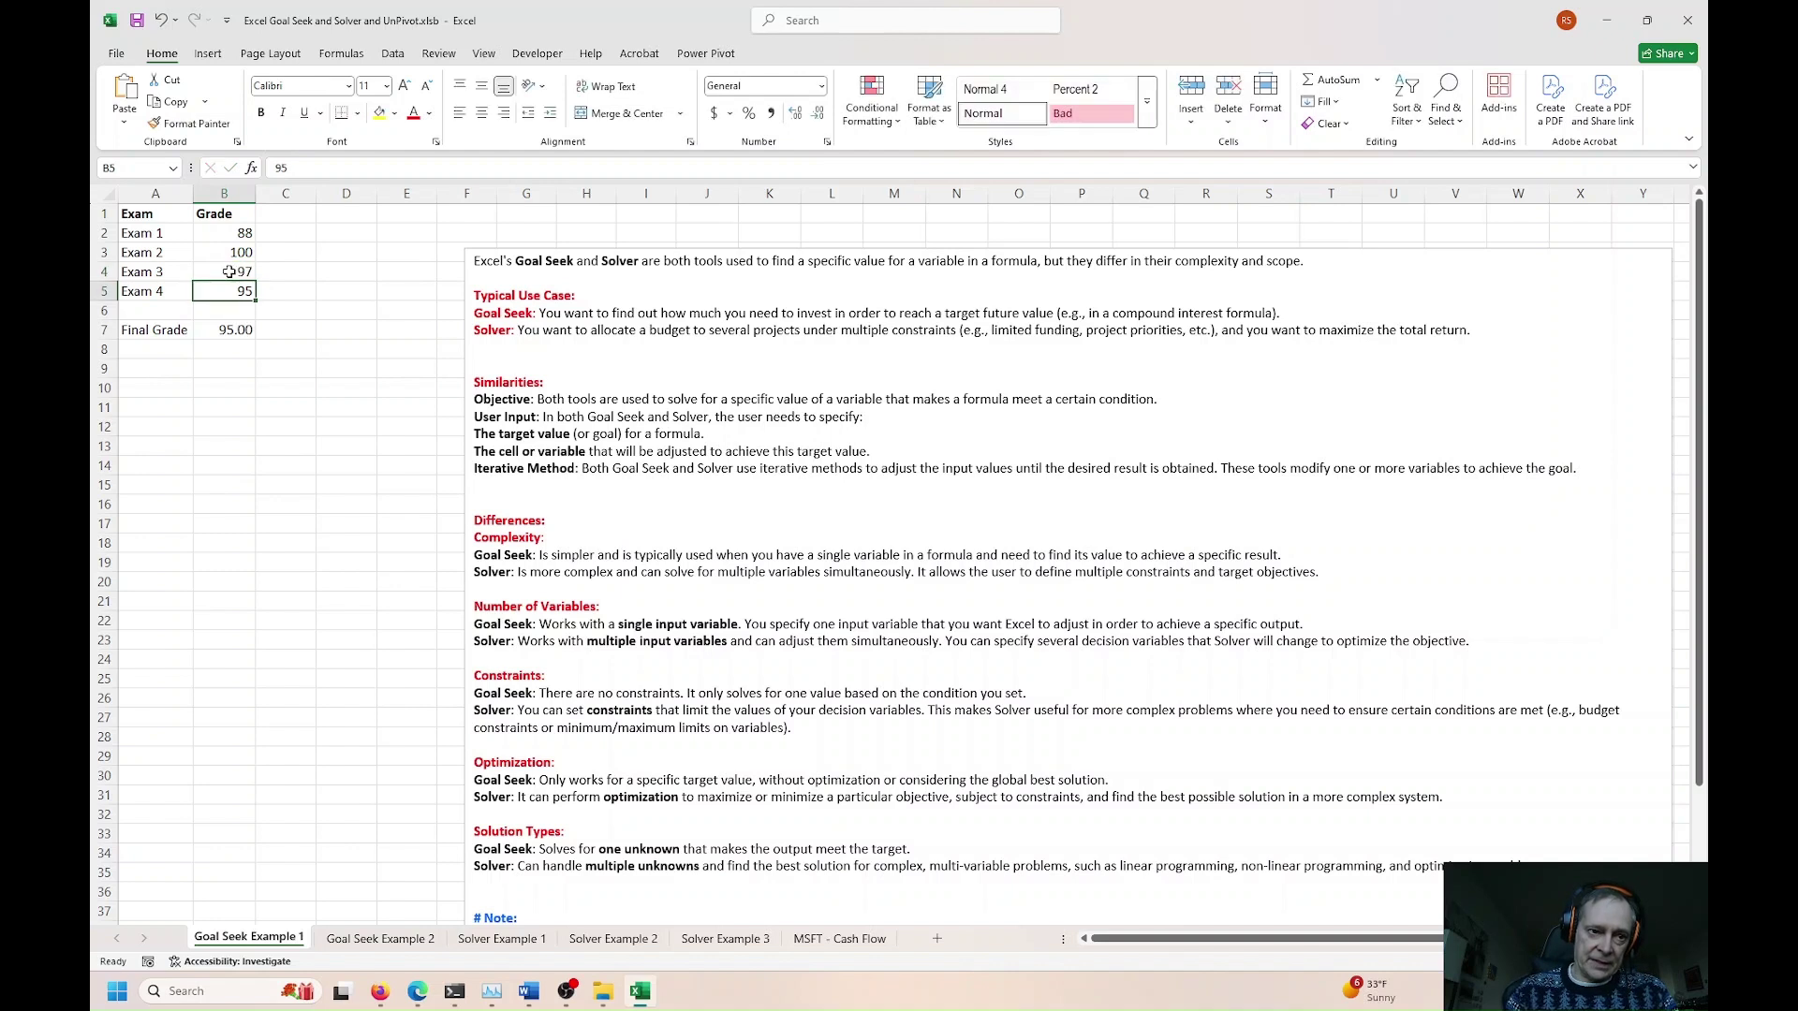
Step: Set the Exam 3 grade in B4 to 80
{"action": "key", "text": "Down"}
{"action": "key", "text": "Up"}
{"action": "key", "text": "Up"}
{"action": "key", "text": "Up"}
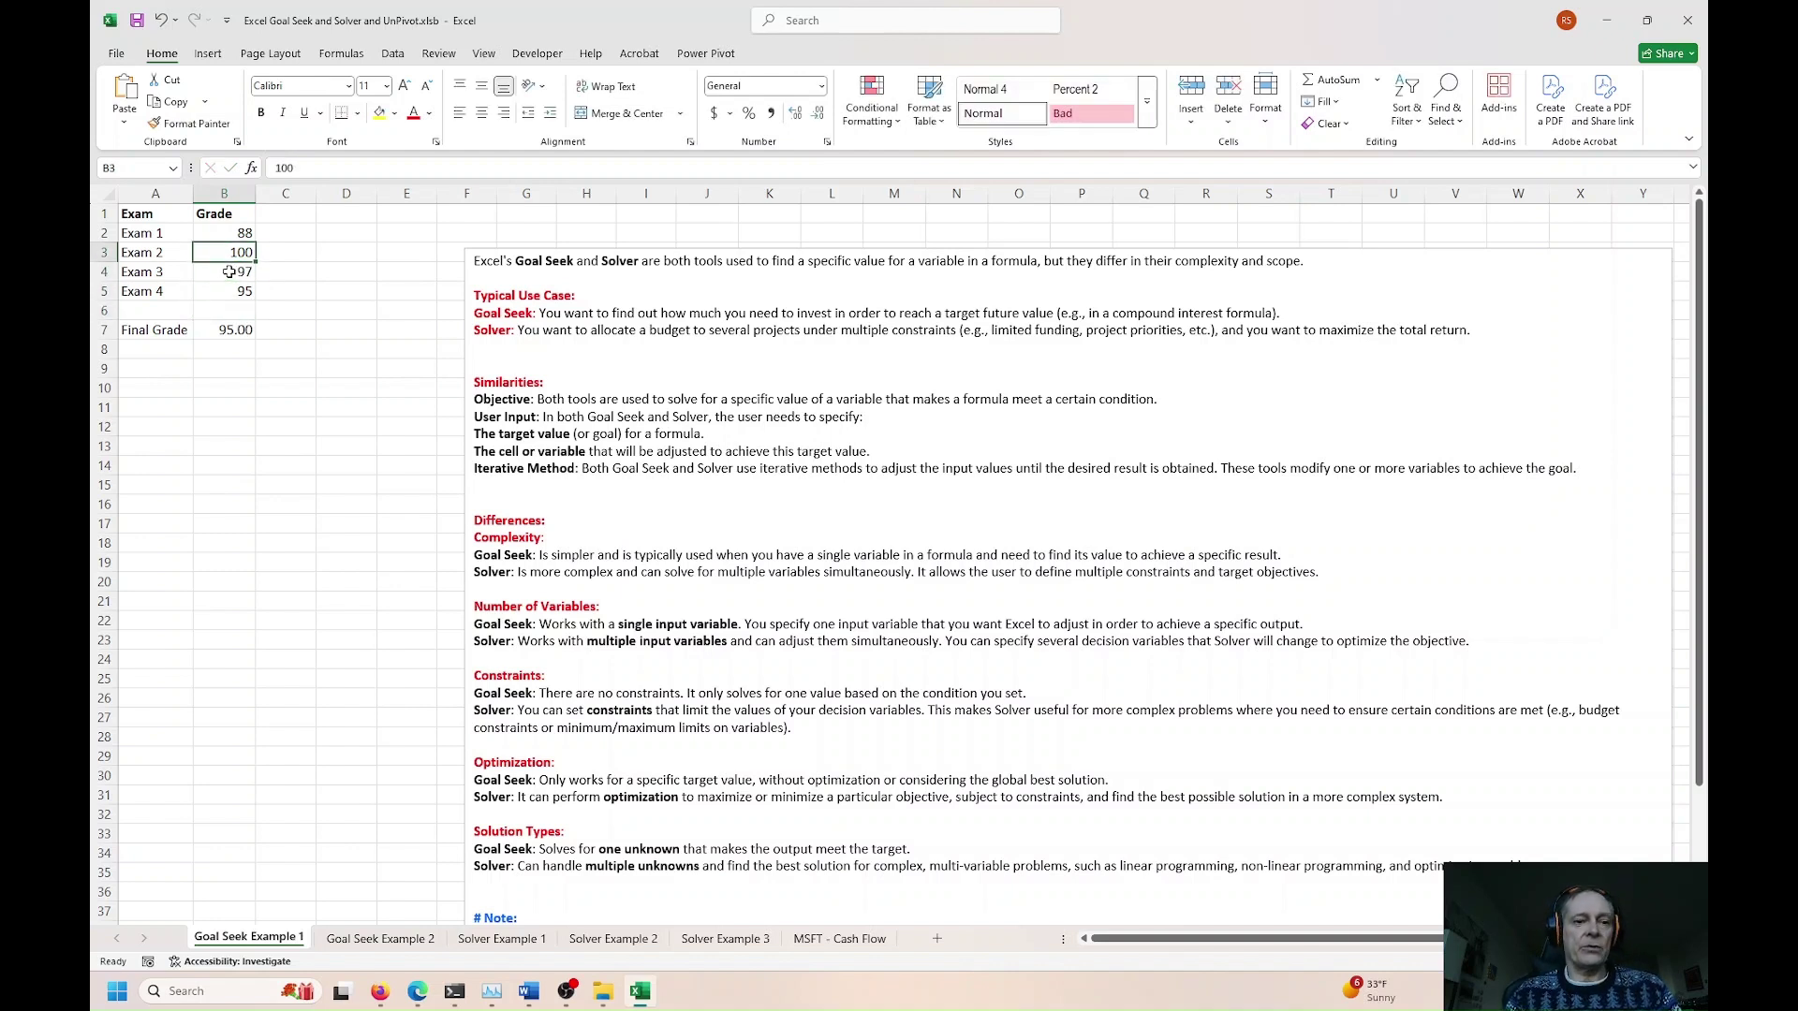
{"action": "key", "text": "Left"}
{"action": "key", "text": "Down"}
{"action": "left_click", "coordinate": [228, 271]}
{"action": "type", "text": "80"}
{"action": "key", "text": "Return"}
Step: Run Goal Seek on the Final Grade in B7 with a target value of 96 by changing B4, and keep the solution
{"action": "left_click", "coordinate": [231, 330]}
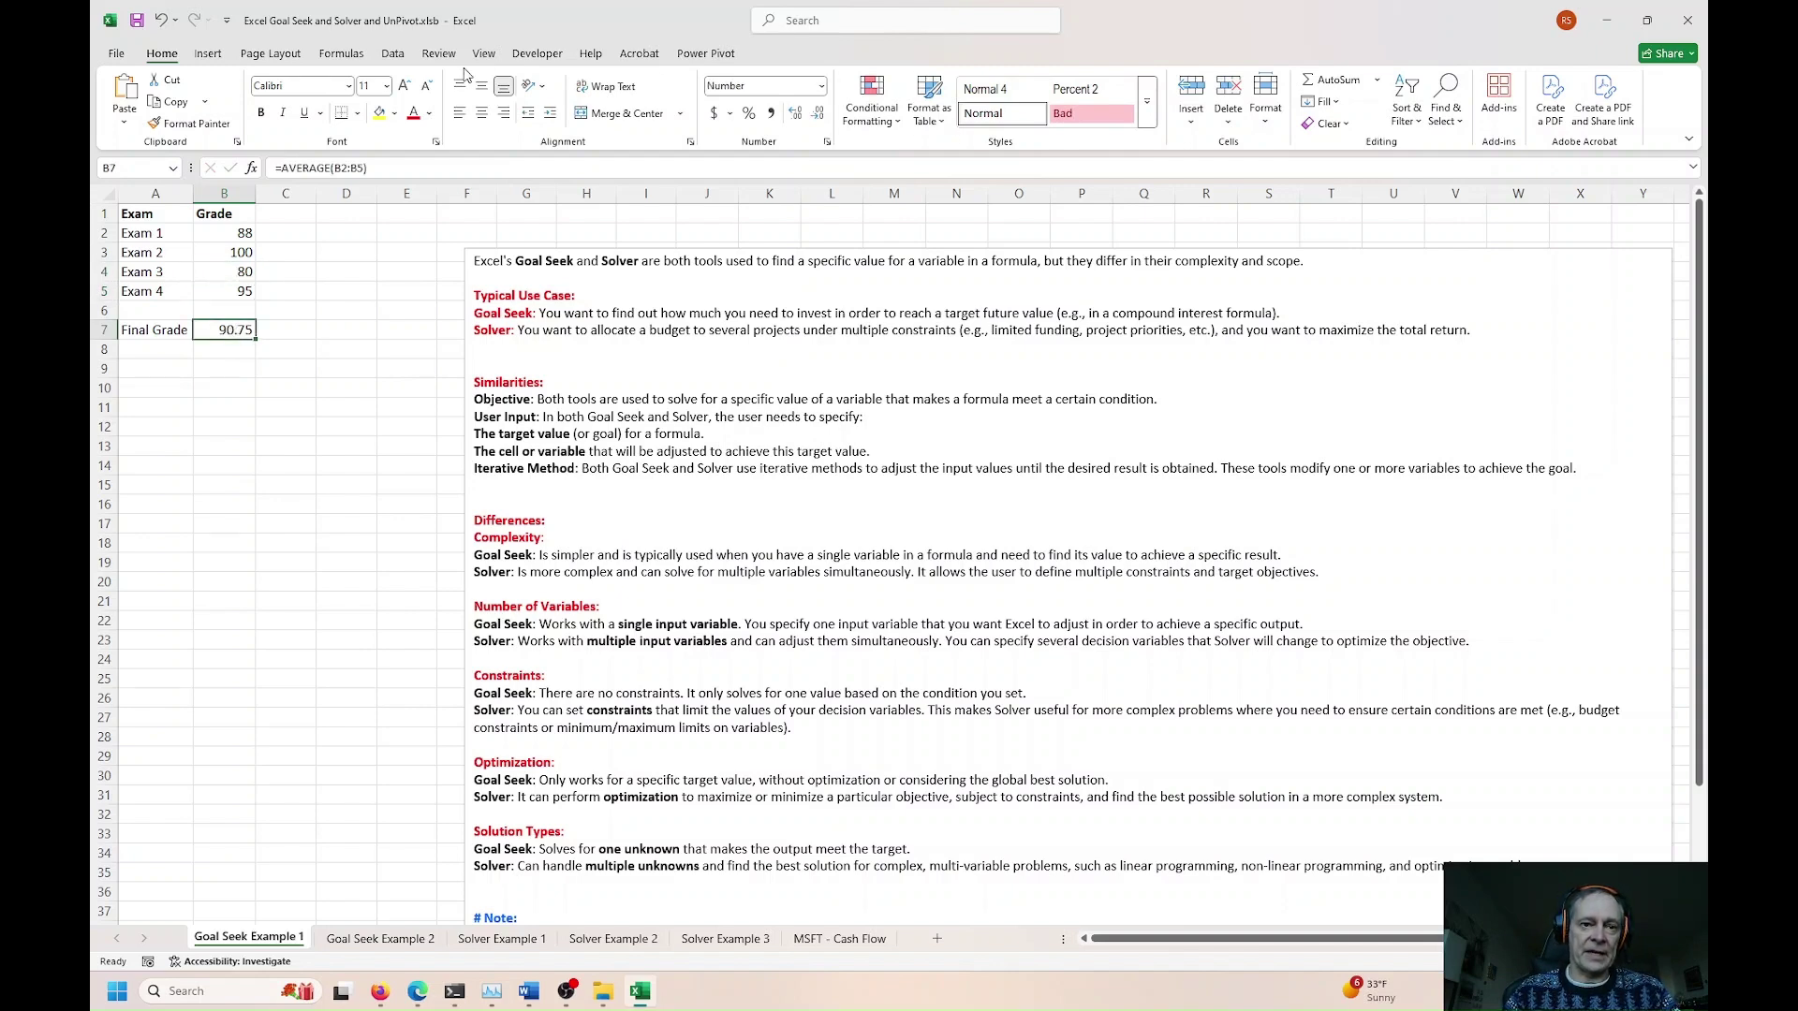
{"action": "left_click", "coordinate": [393, 55]}
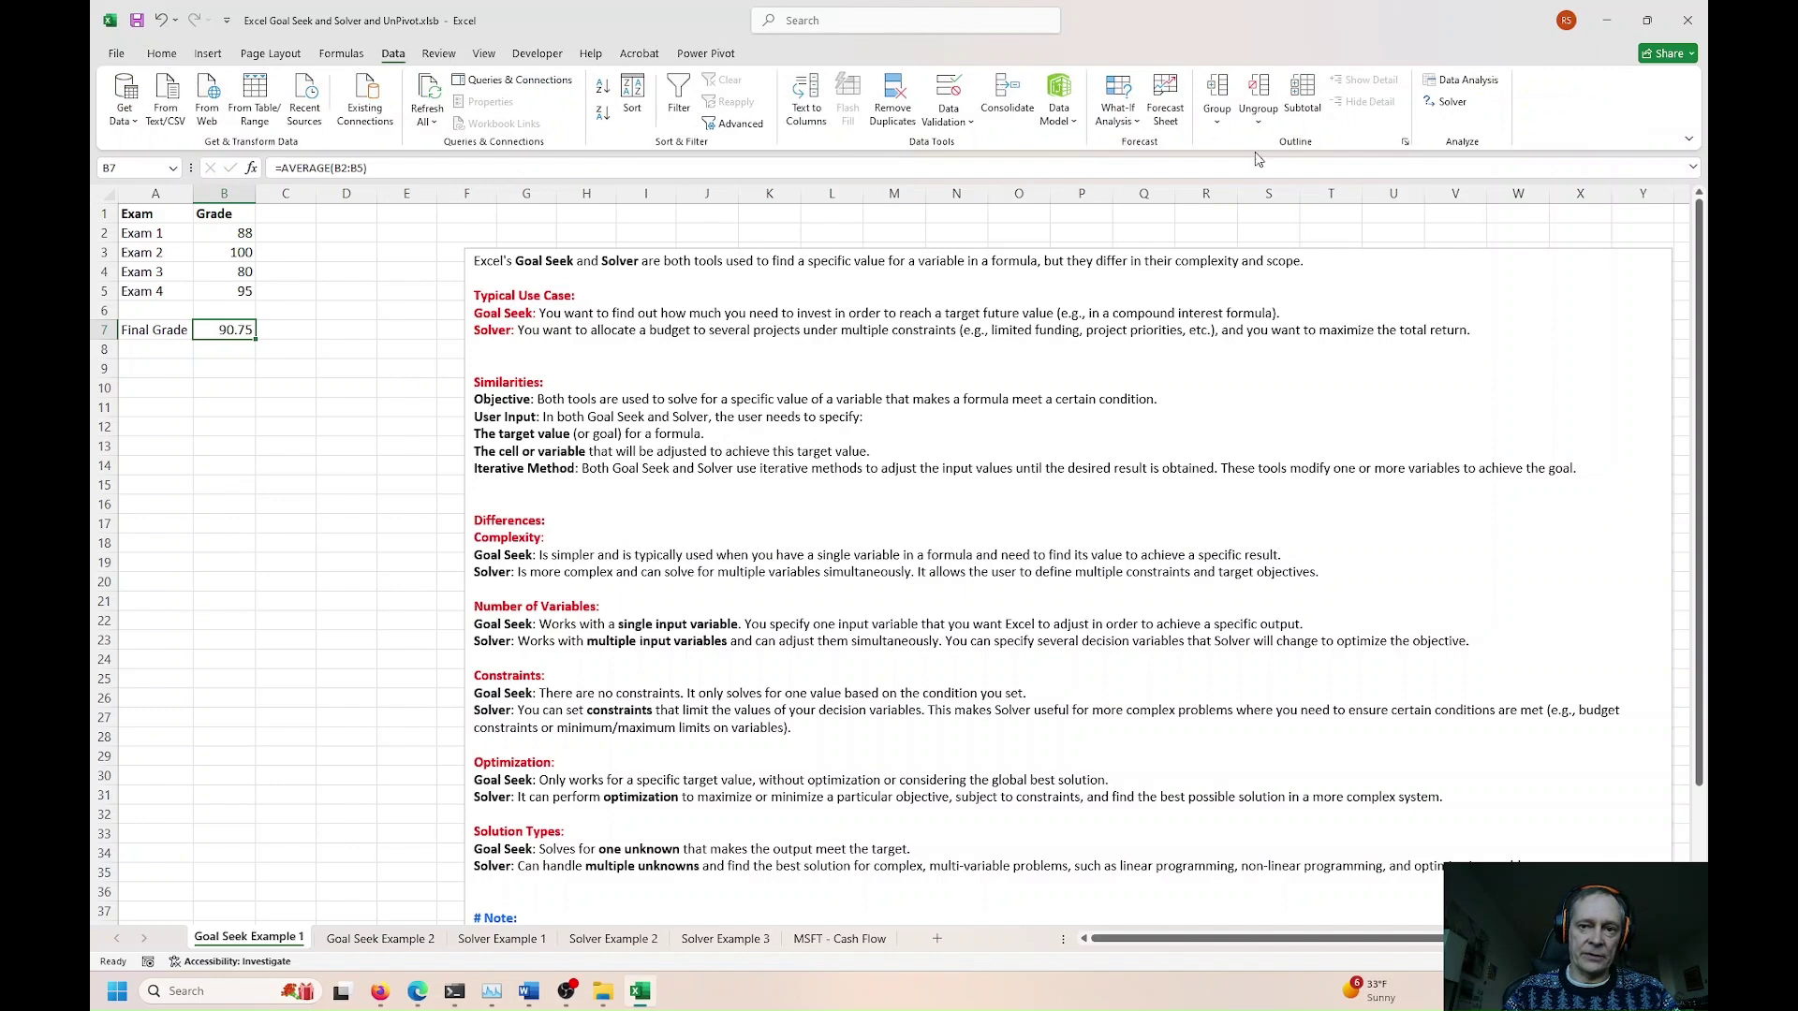
{"action": "left_click", "coordinate": [1115, 119]}
{"action": "left_click", "coordinate": [1151, 169]}
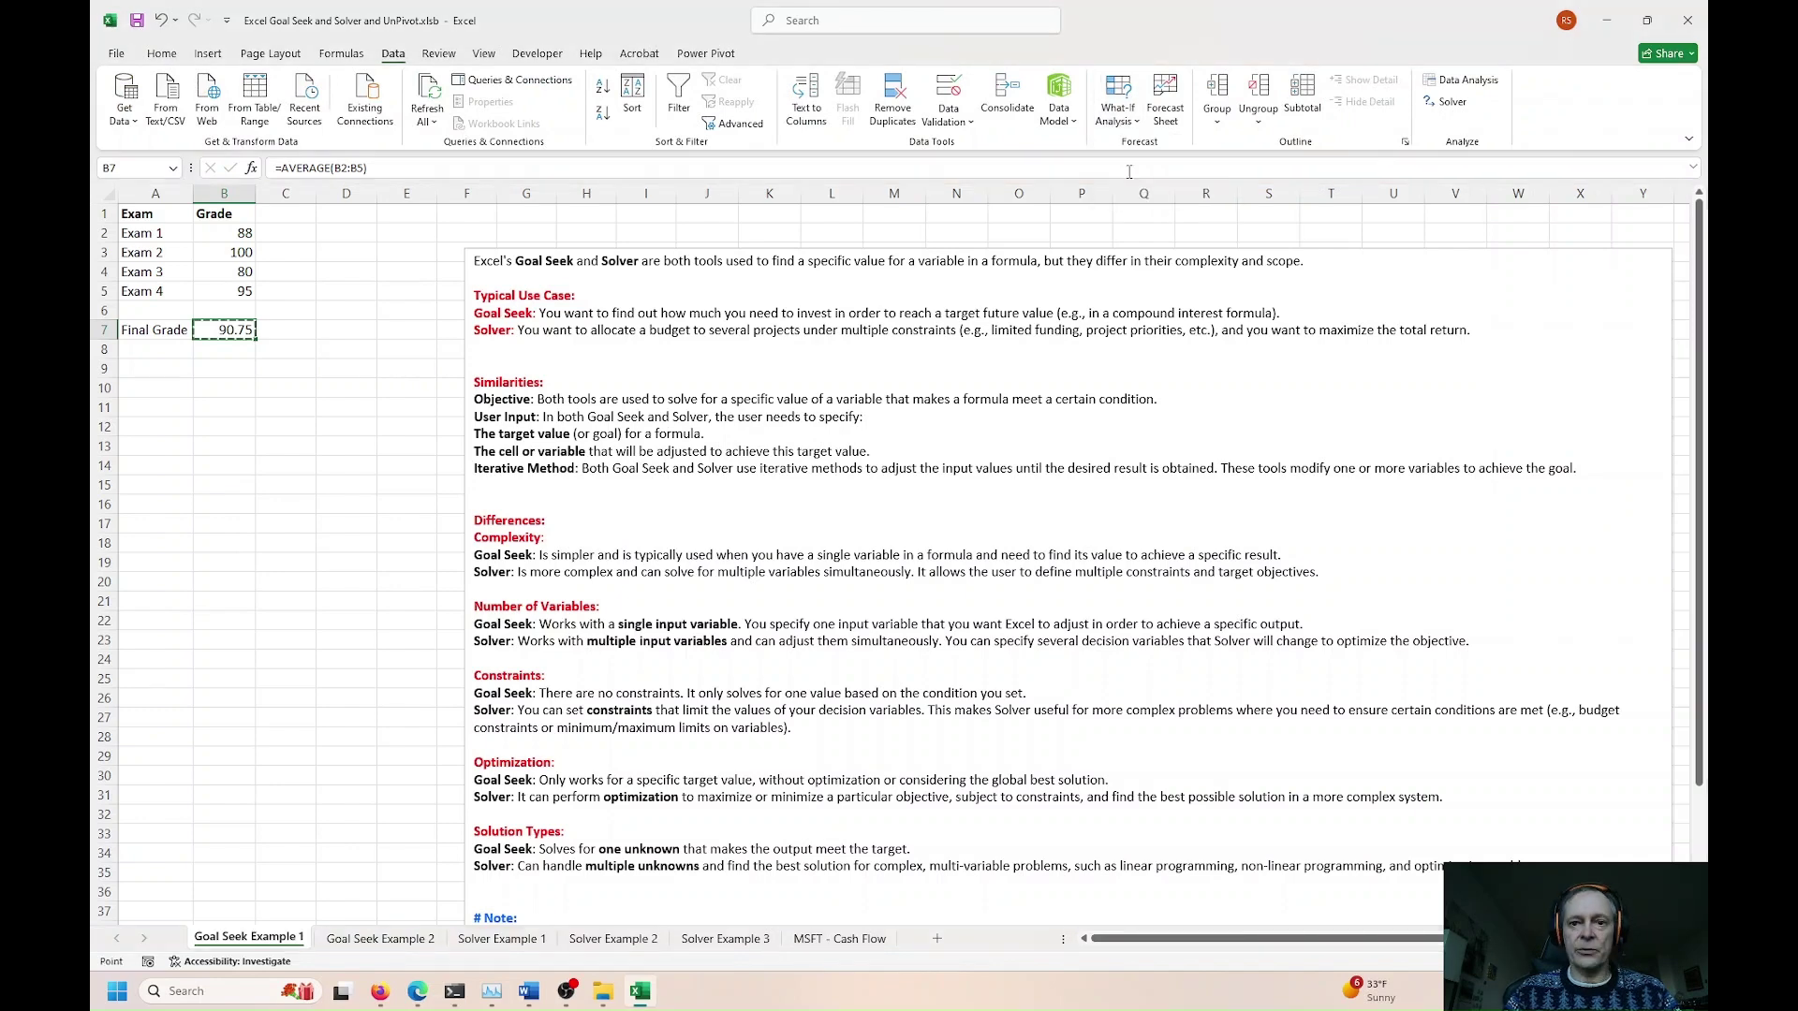
{"action": "left_click", "coordinate": [436, 301]}
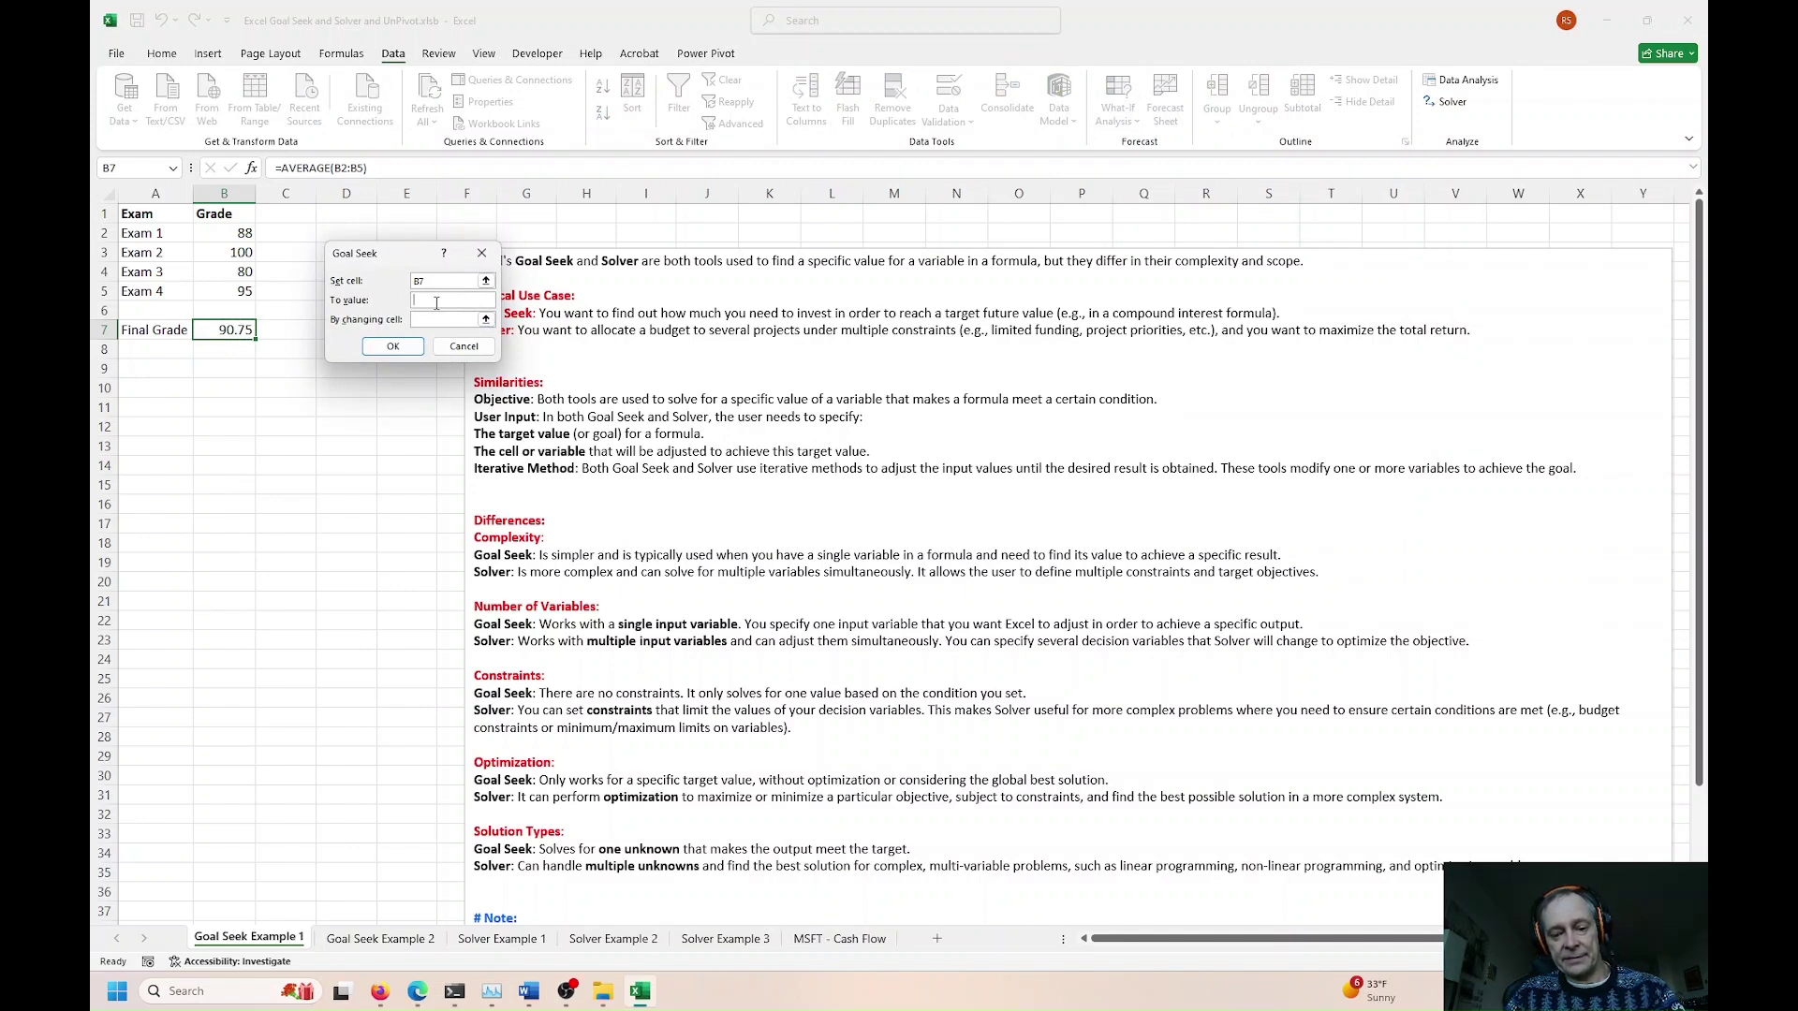
{"action": "left_click", "coordinate": [432, 317]}
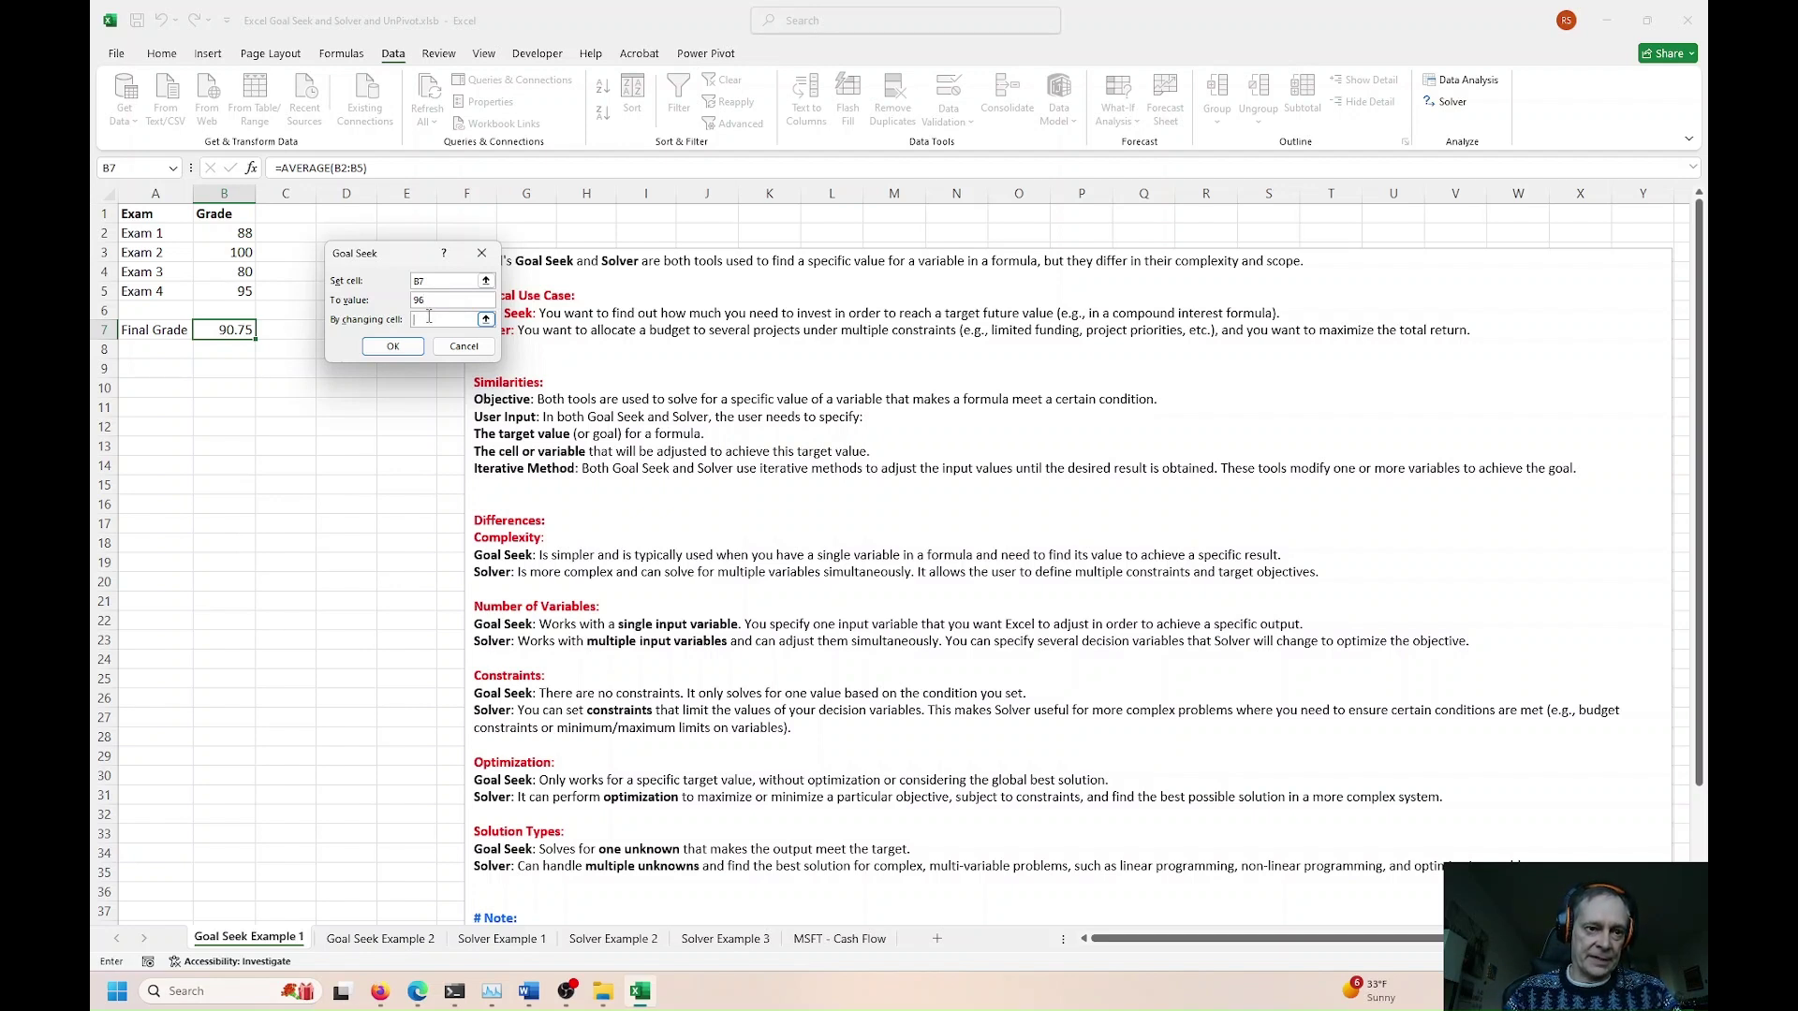
{"action": "left_click", "coordinate": [401, 348]}
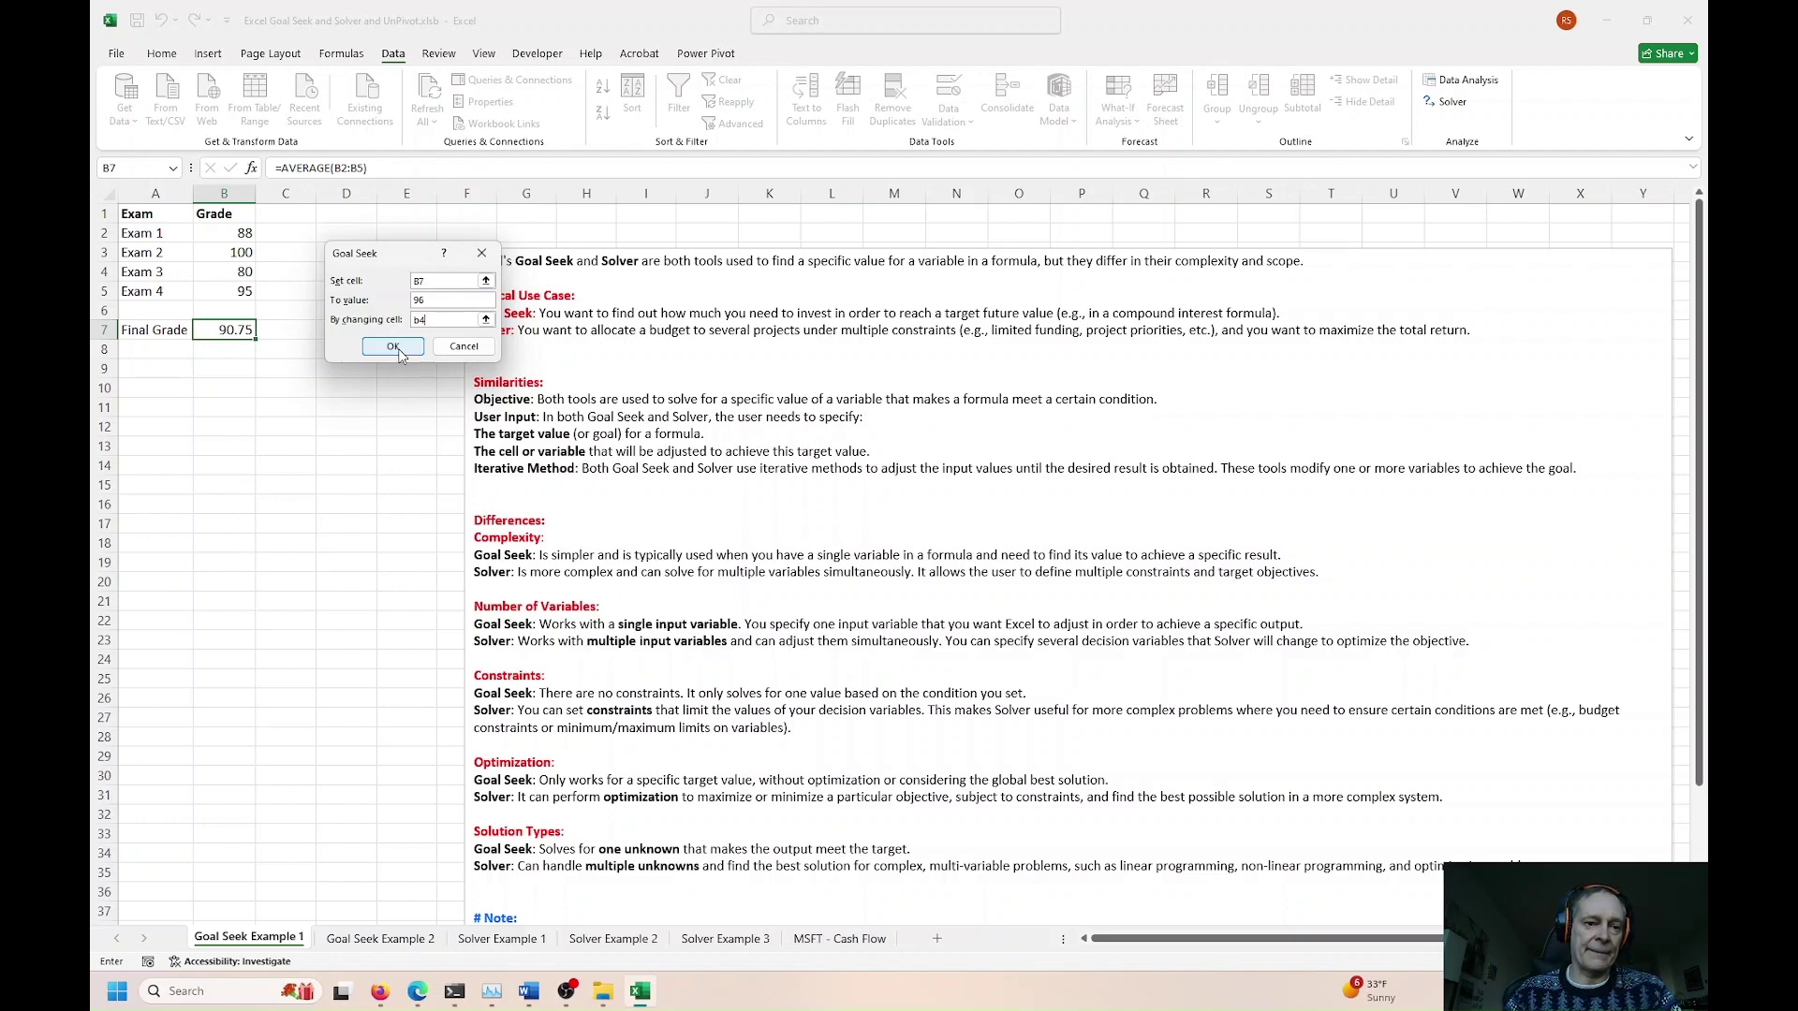
{"action": "left_click", "coordinate": [398, 349]}
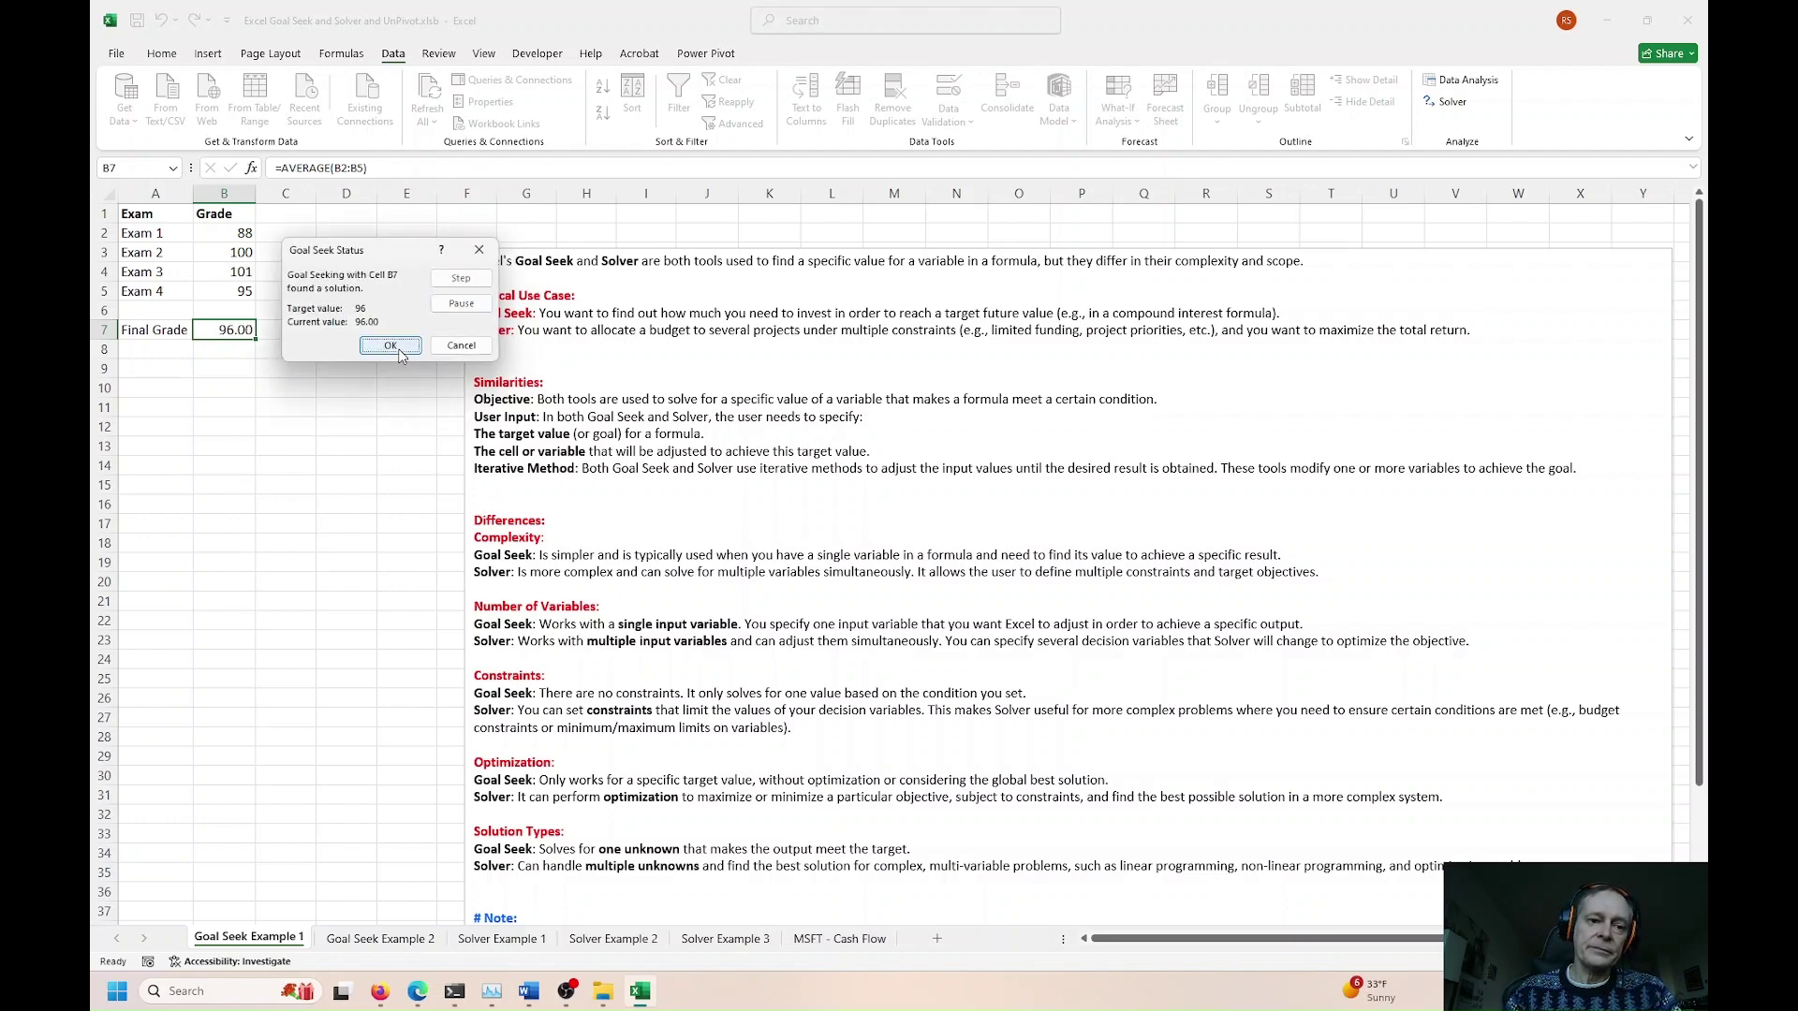
{"action": "left_click", "coordinate": [397, 346]}
Step: Set the Exam 3 grade in B4 to 100 and check the Final Grade in B7
{"action": "left_click", "coordinate": [234, 274]}
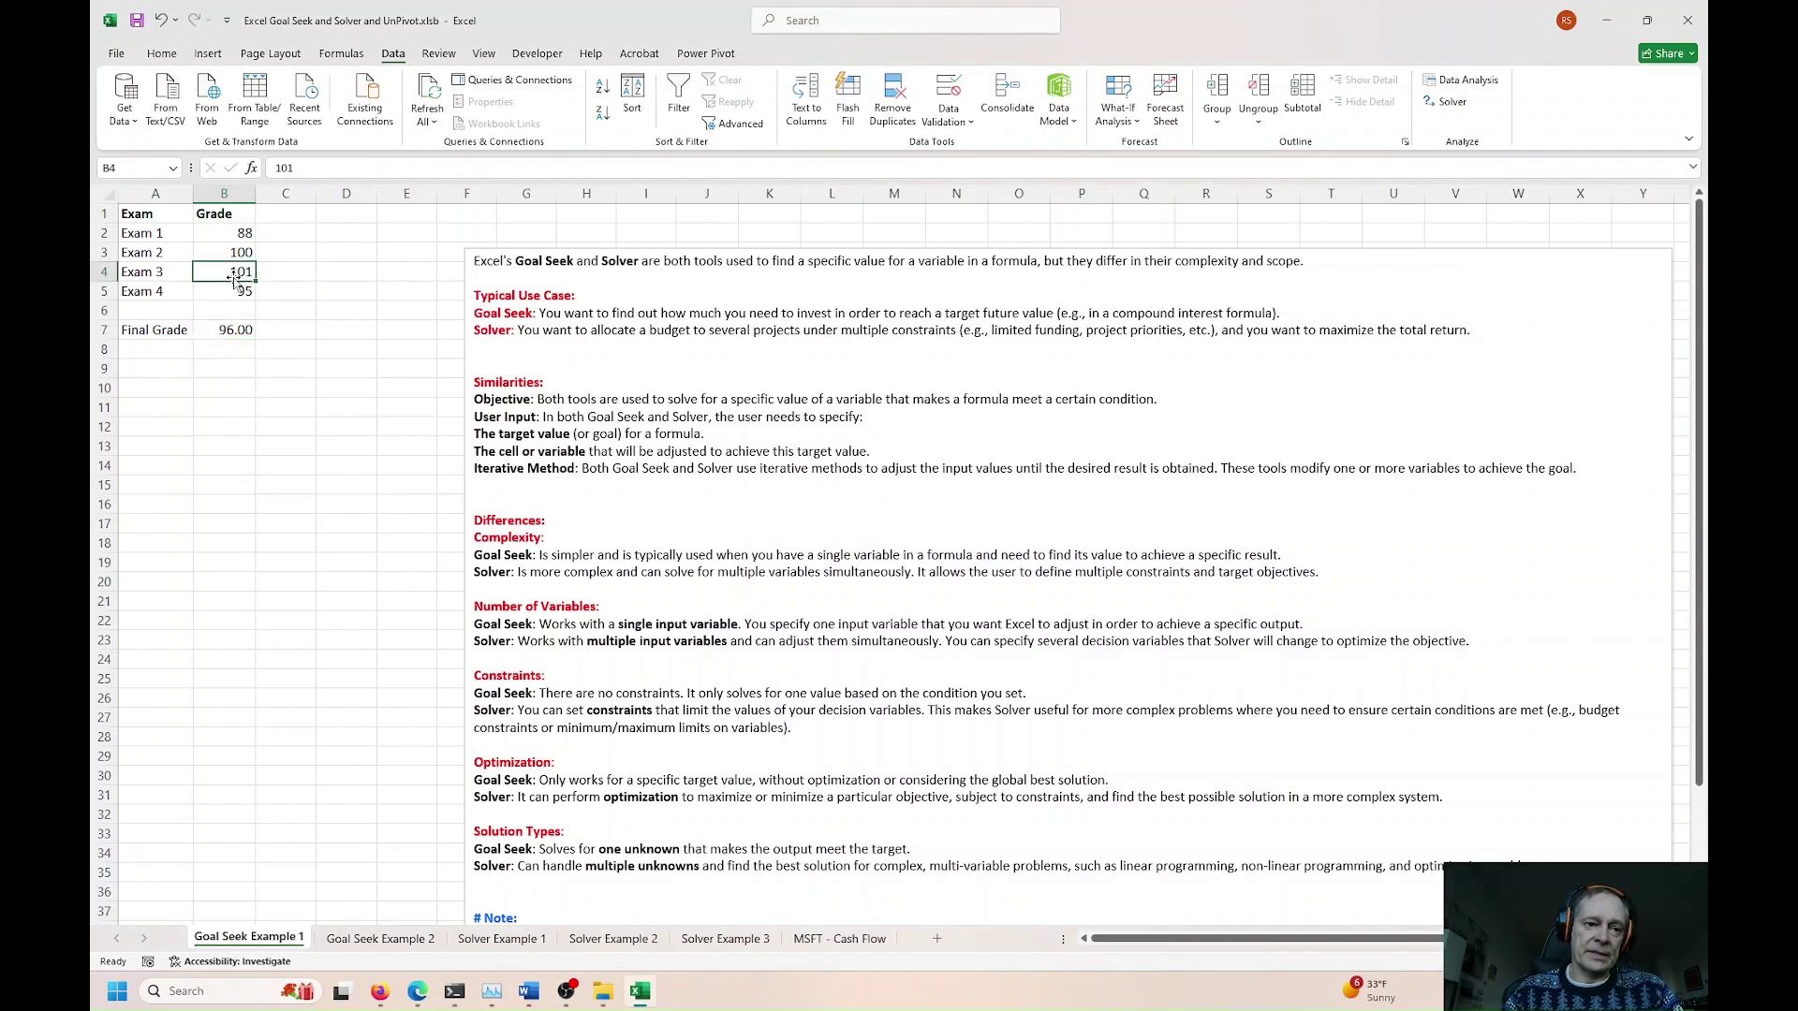
{"action": "type", "text": "100"}
{"action": "key", "text": "Return"}
{"action": "left_click", "coordinate": [226, 330]}
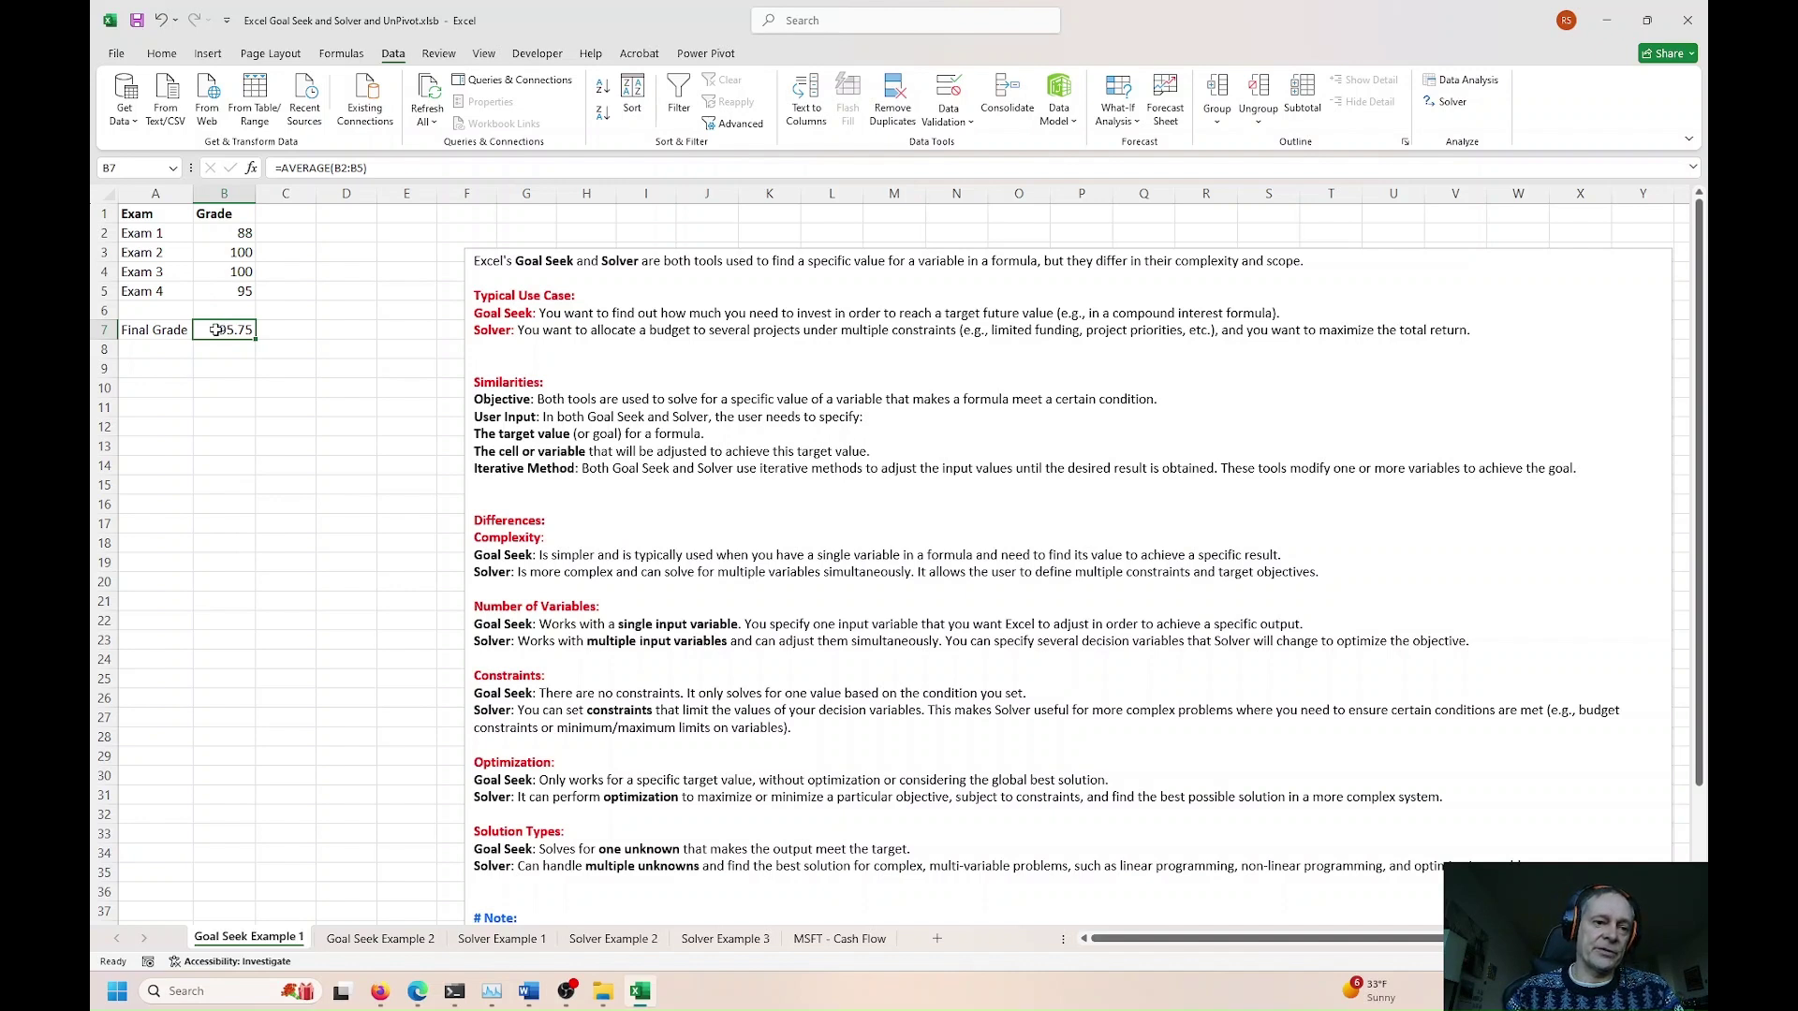
Step: Start Goal Seek with the Final Grade in B7 as the set cell and 98 as the target value
{"action": "left_click", "coordinate": [217, 232]}
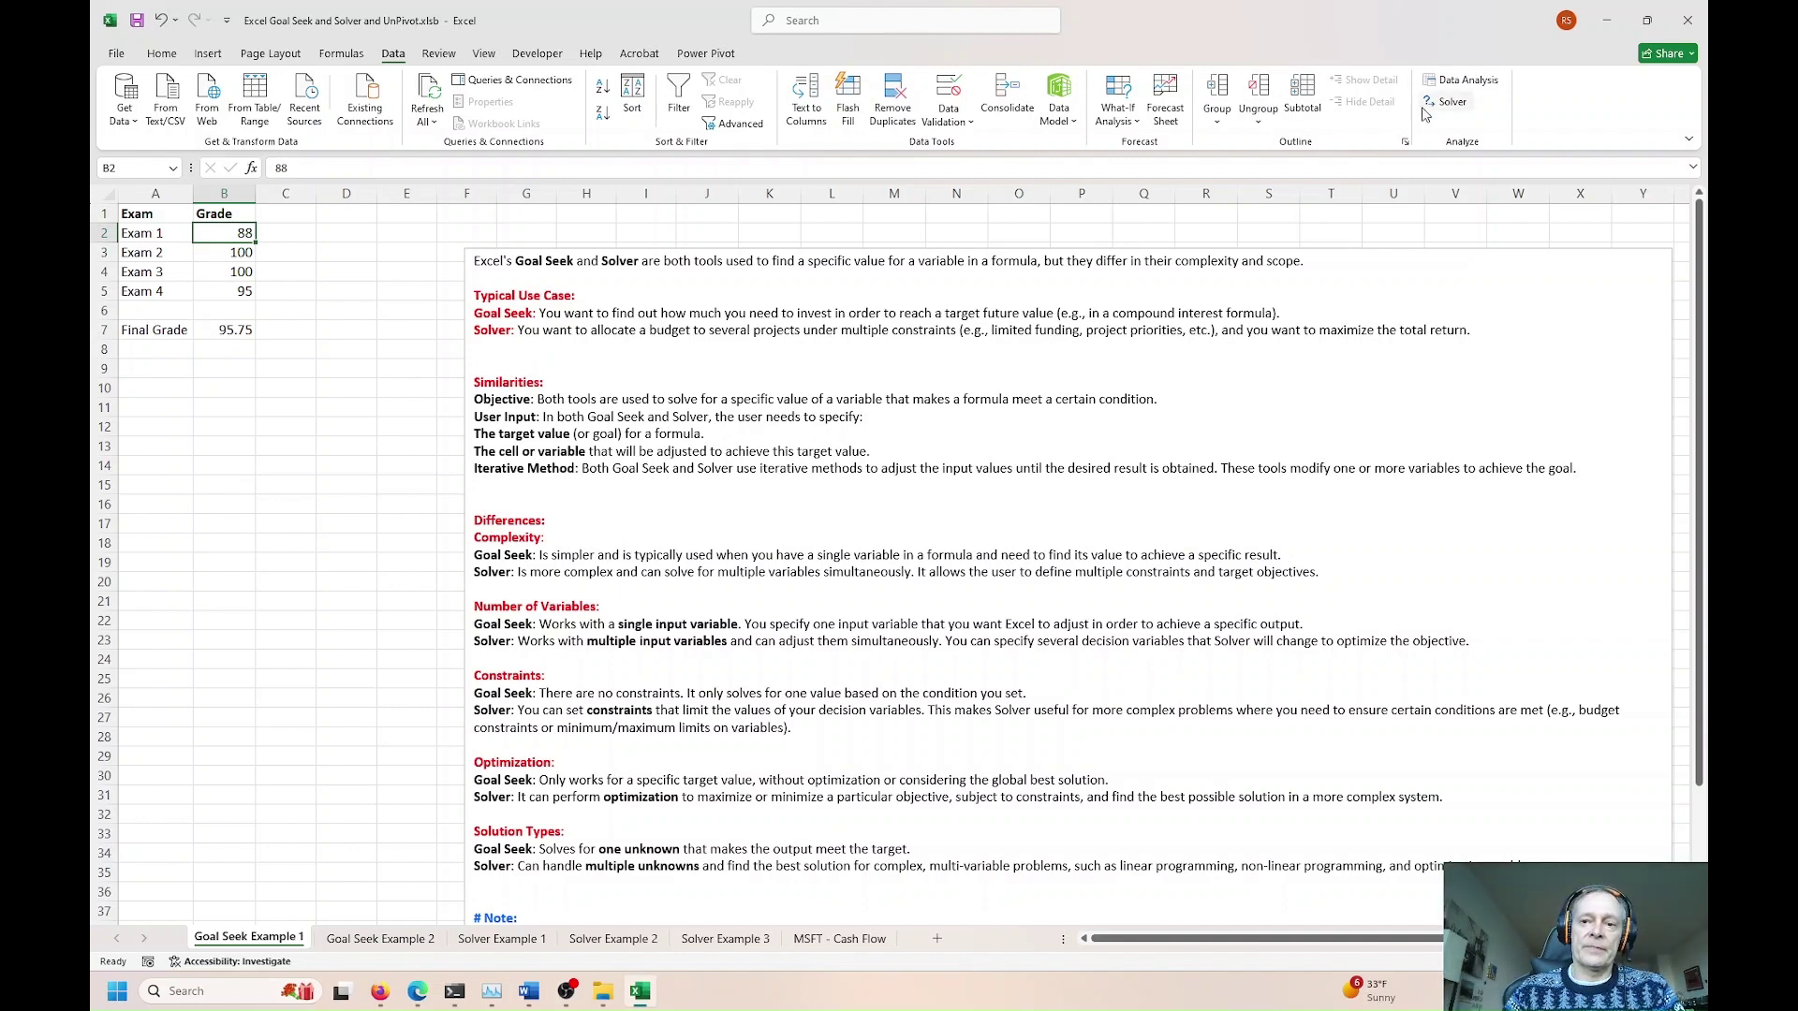
{"action": "left_click", "coordinate": [1117, 105]}
{"action": "left_click", "coordinate": [1134, 166]}
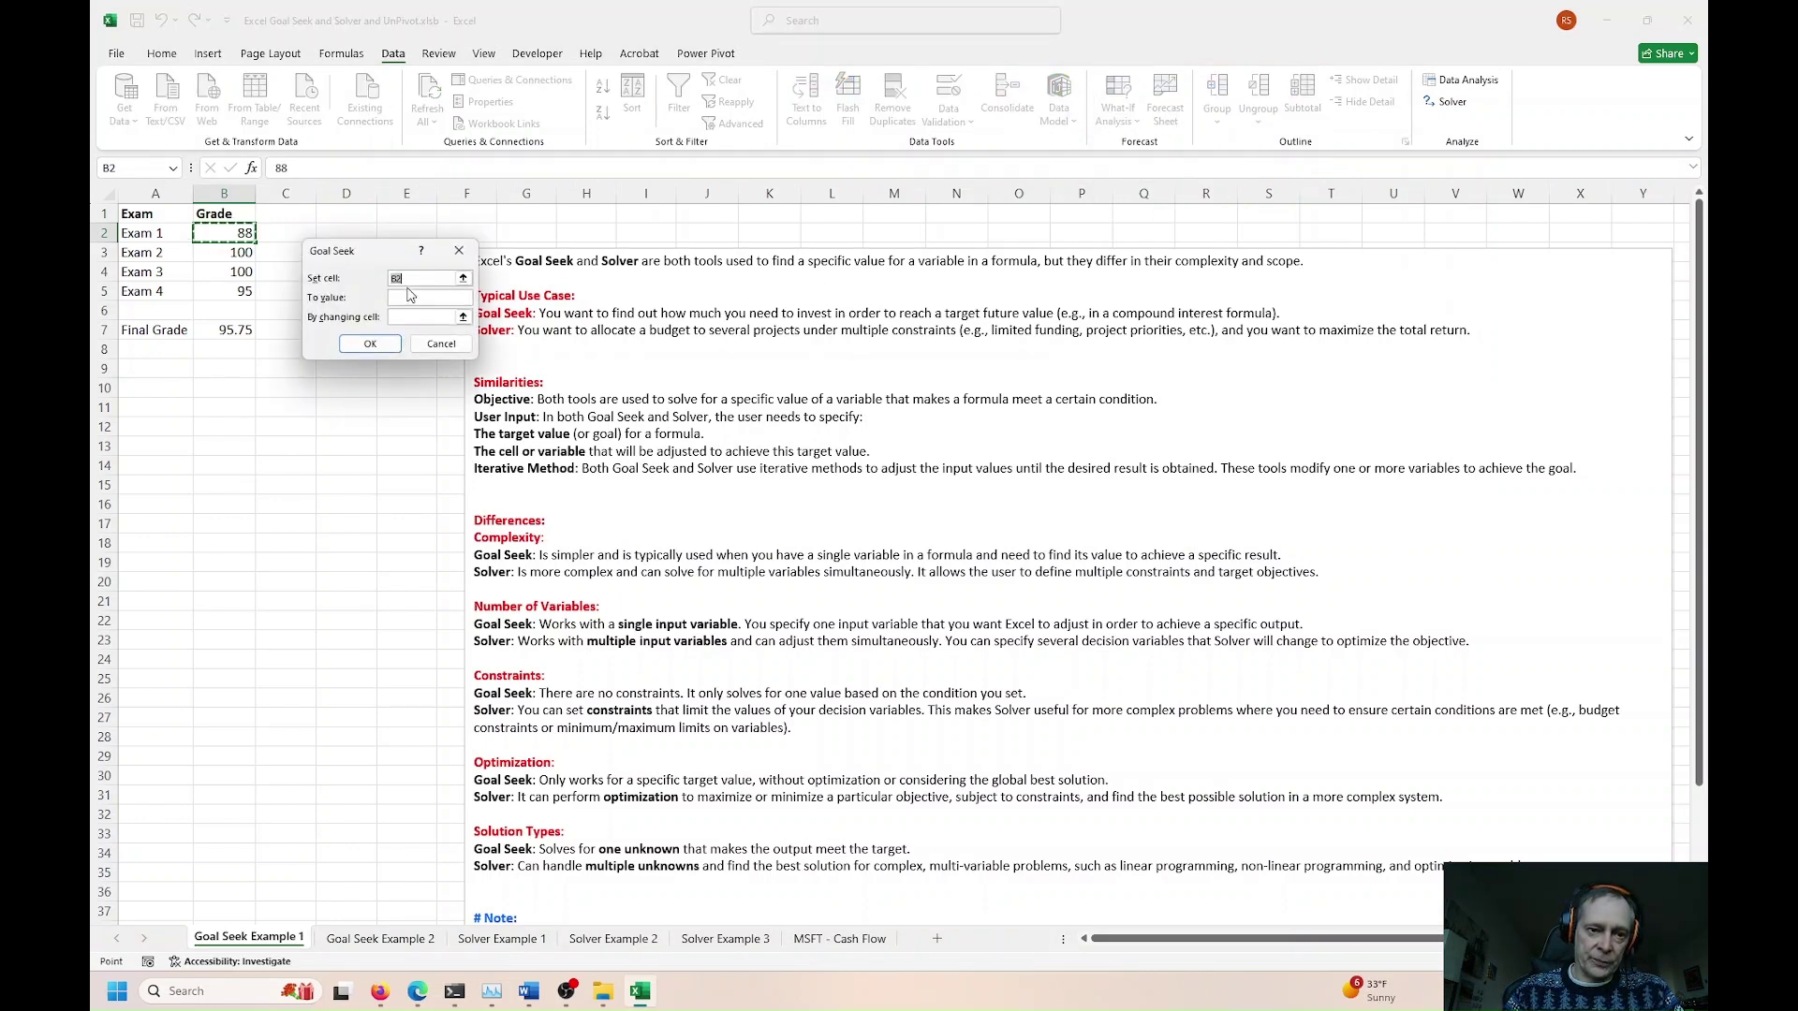
{"action": "left_click", "coordinate": [464, 279]}
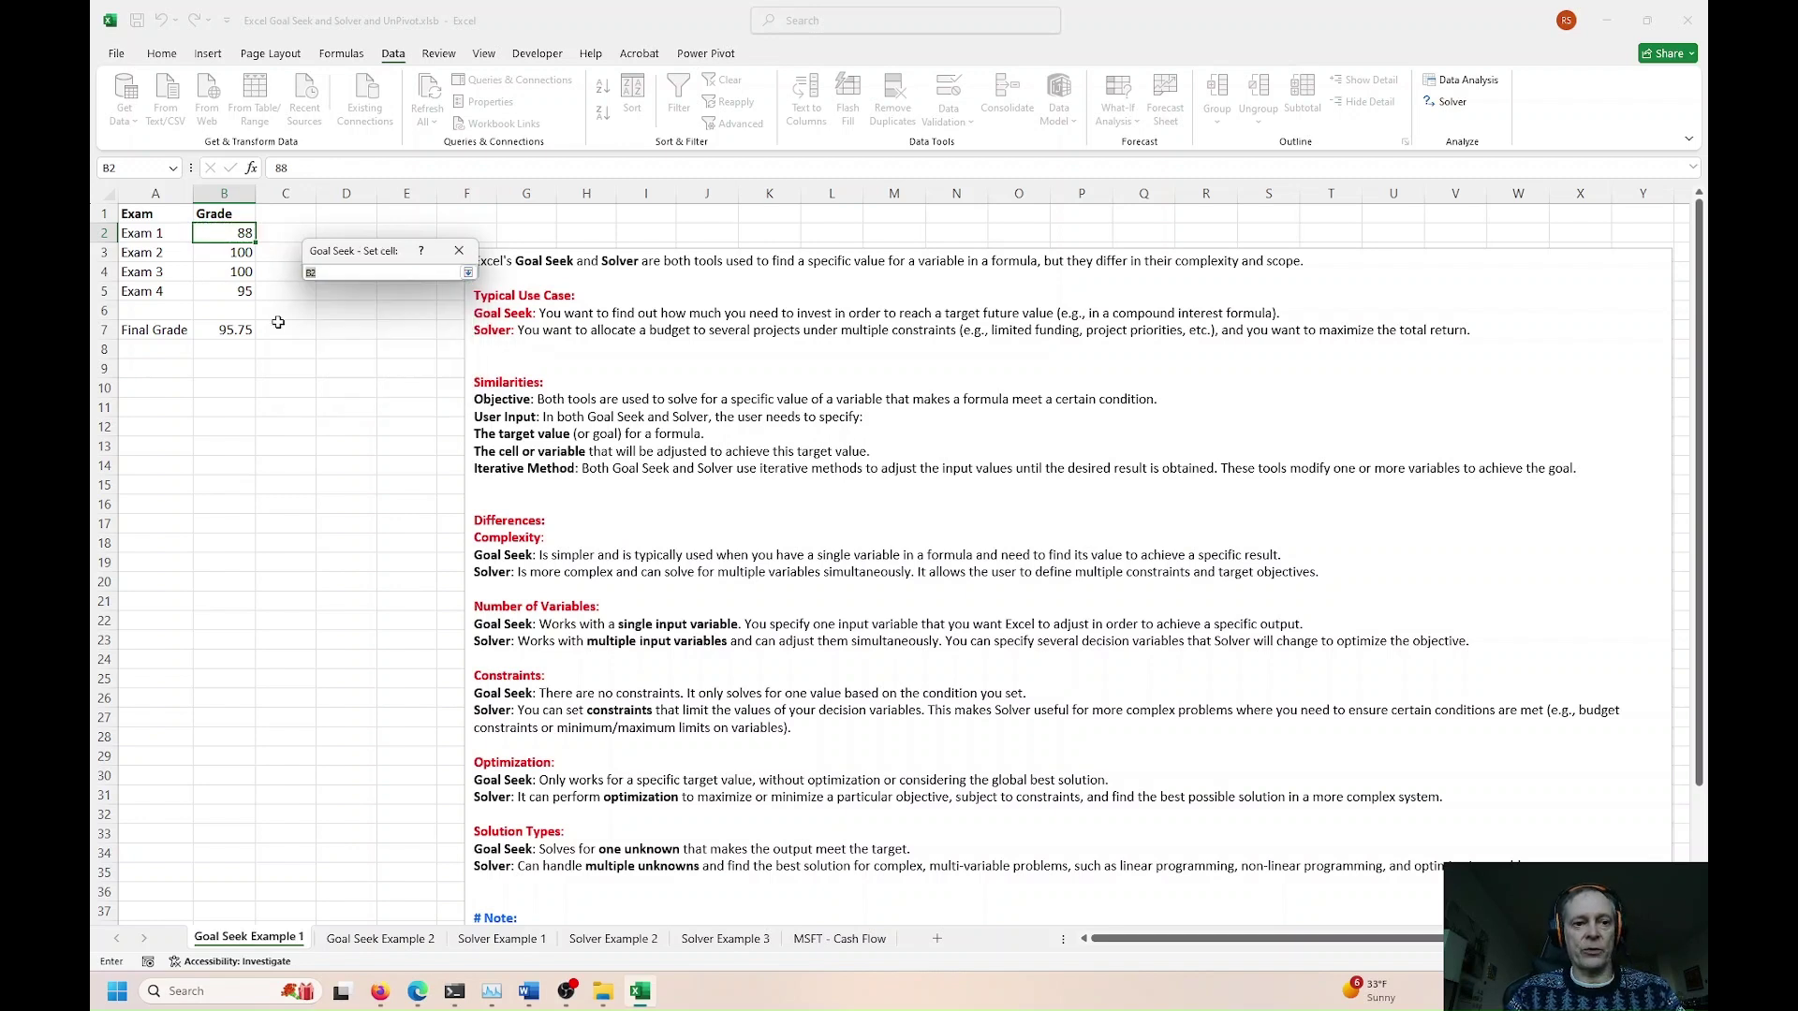
{"action": "left_click", "coordinate": [230, 329]}
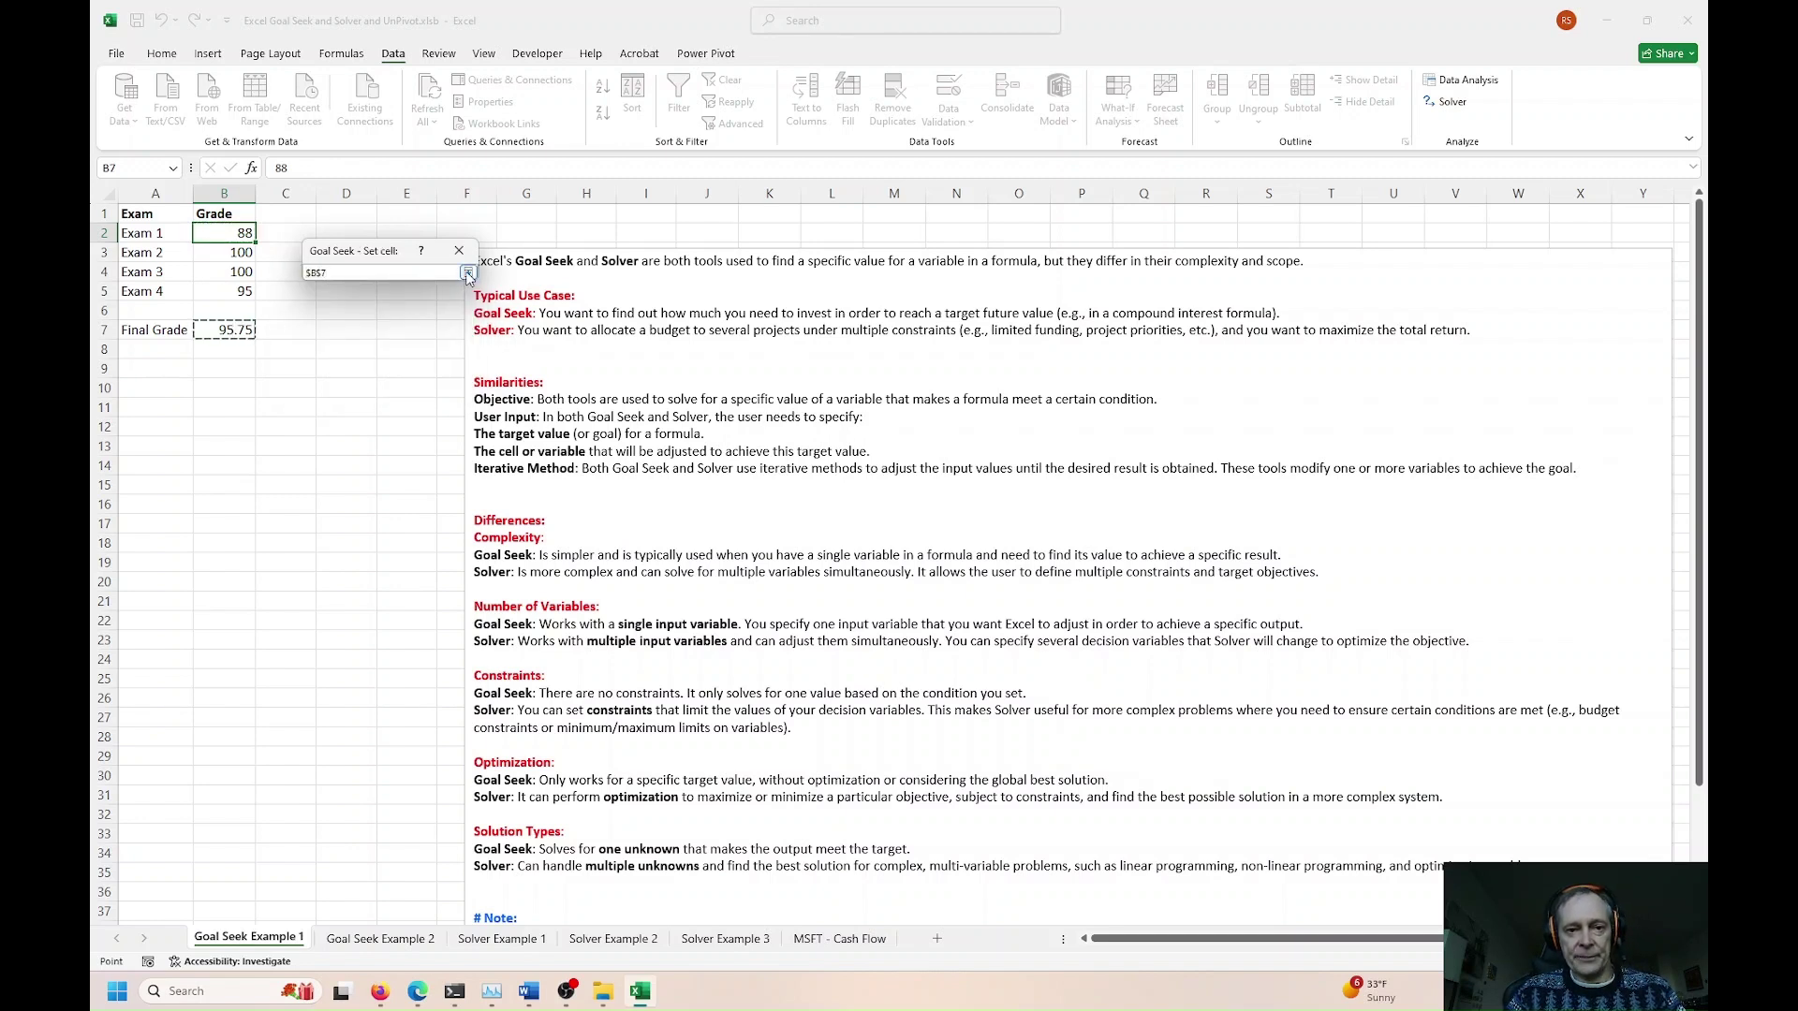
{"action": "left_click", "coordinate": [467, 274]}
{"action": "left_click", "coordinate": [433, 297]}
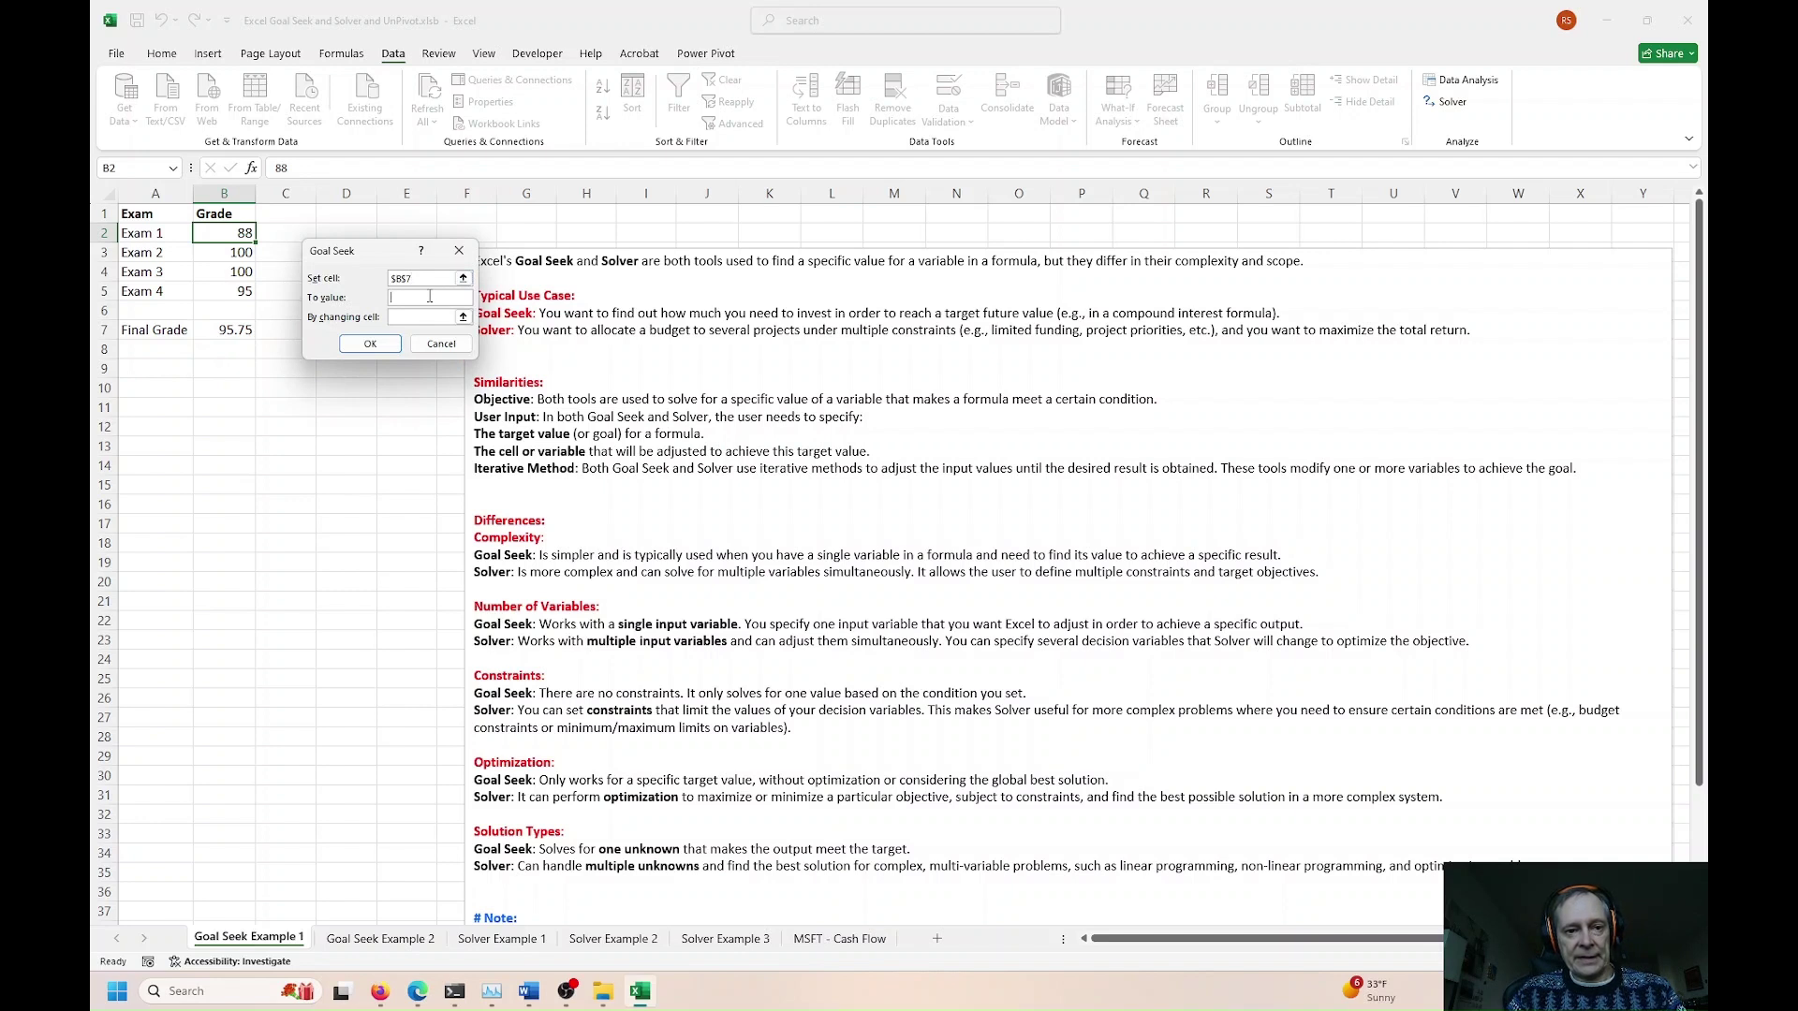
{"action": "type", "text": "98"}
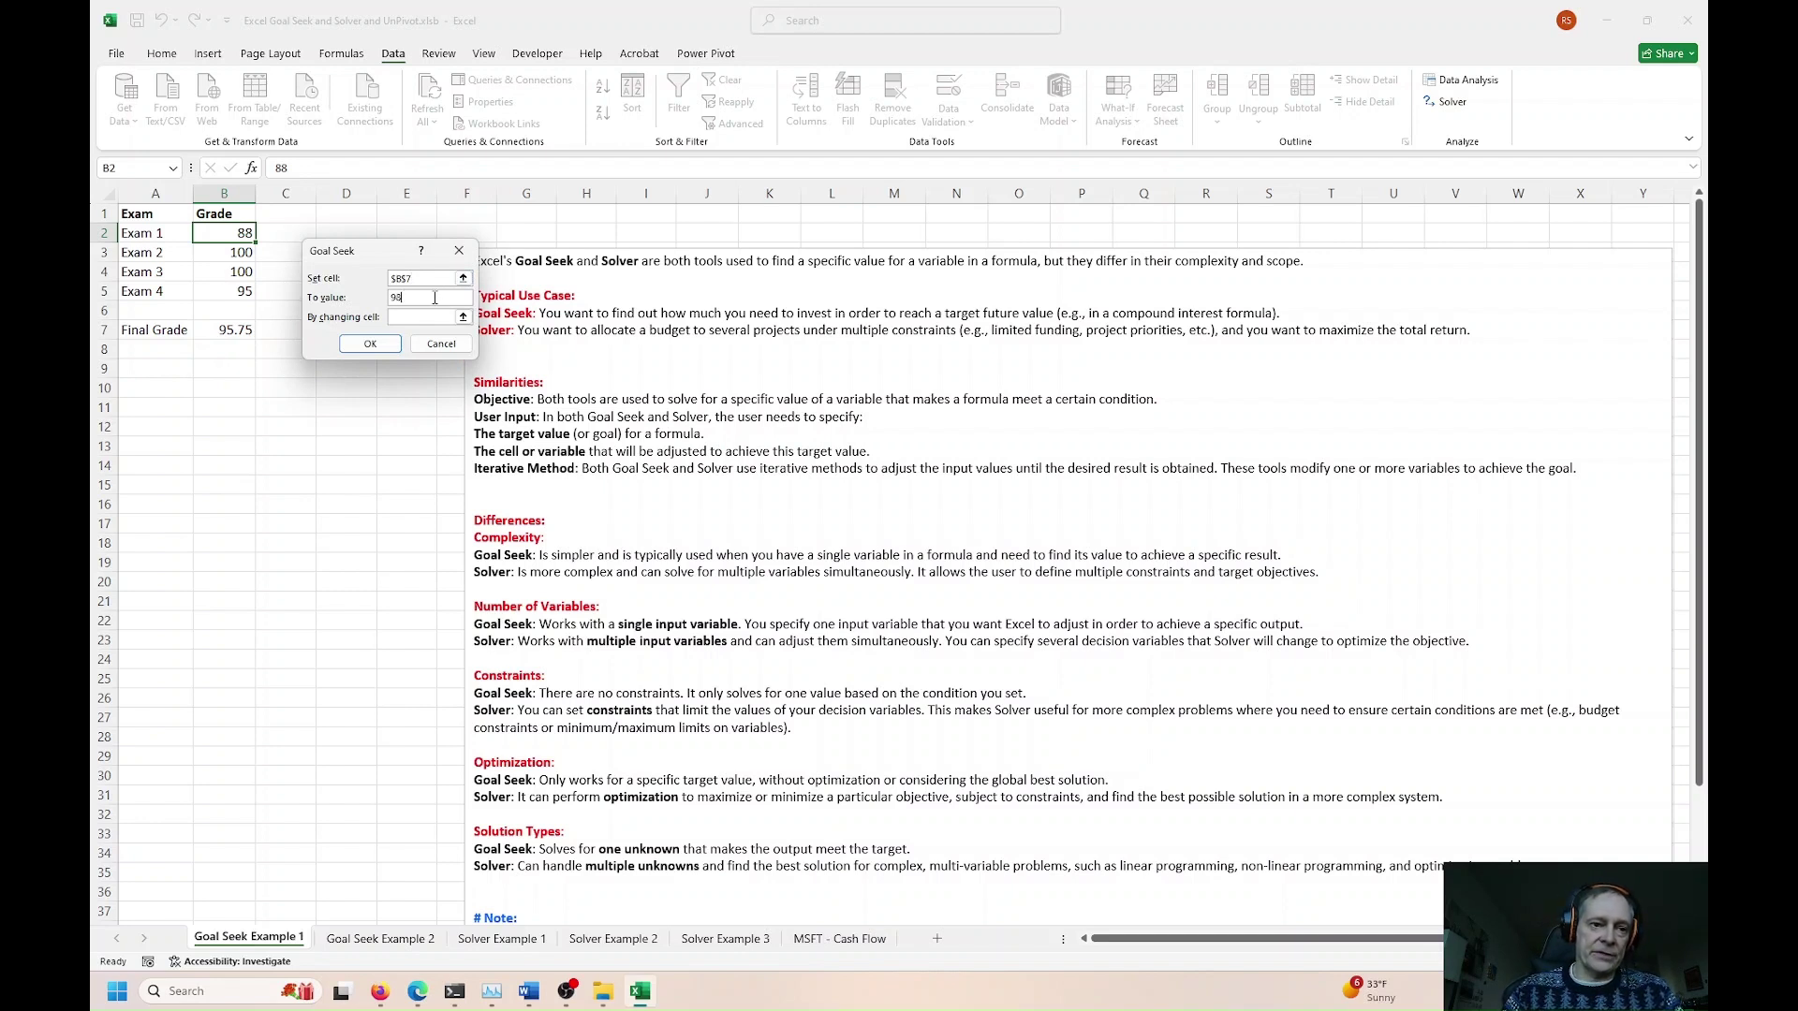
Step: Use the Exam 1 grade in B2 as the changing cell, run Goal Seek and keep the solution
{"action": "left_click", "coordinate": [407, 314]}
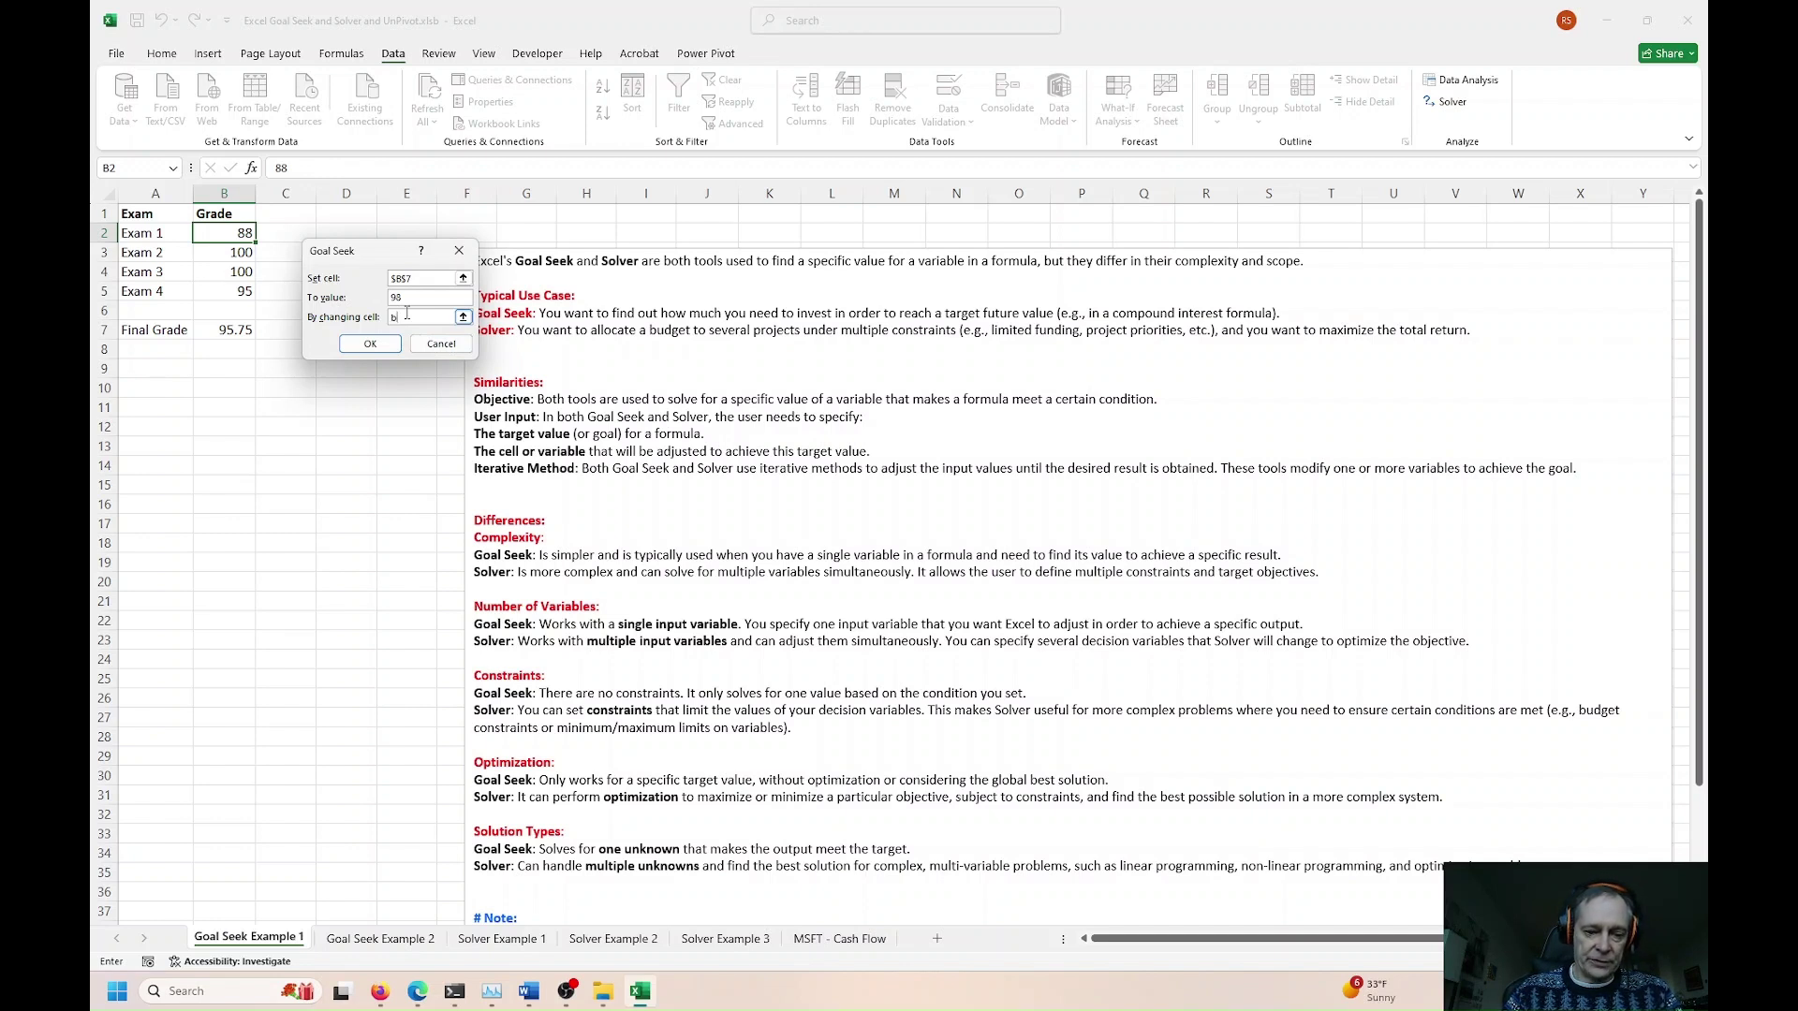
{"action": "left_click", "coordinate": [463, 316]}
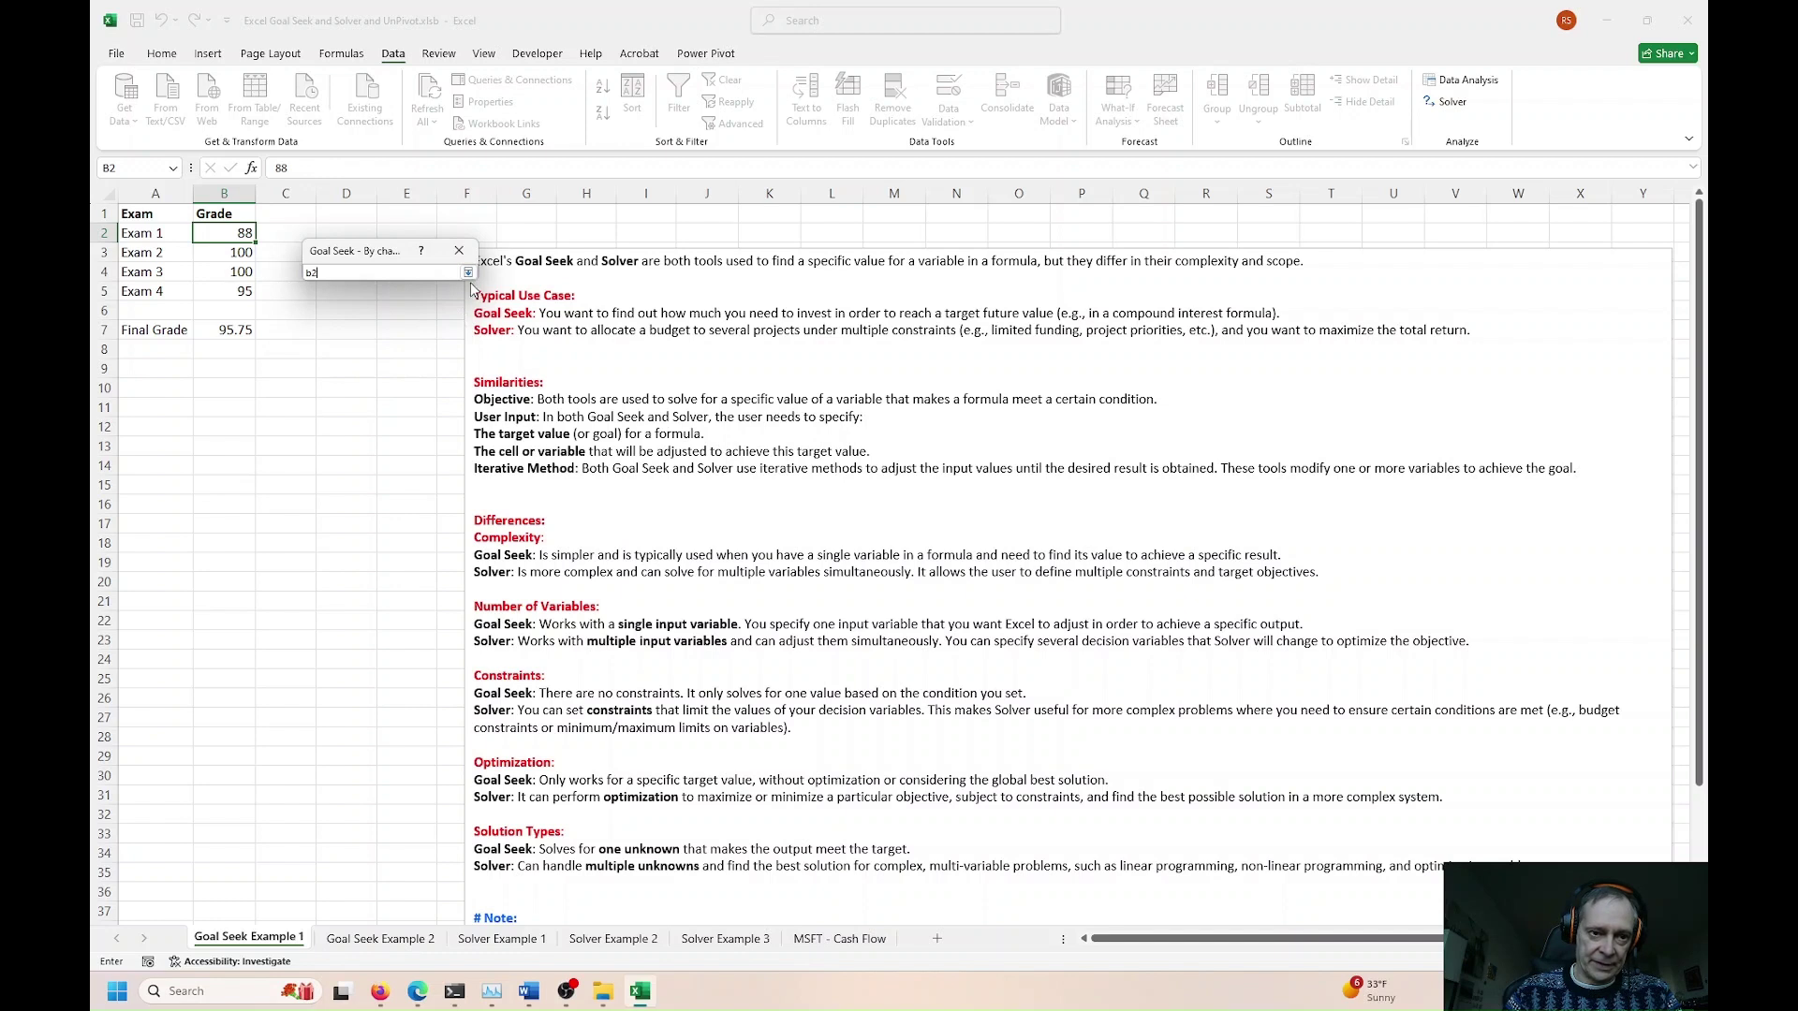
{"action": "left_click", "coordinate": [467, 273]}
{"action": "left_click", "coordinate": [387, 350]}
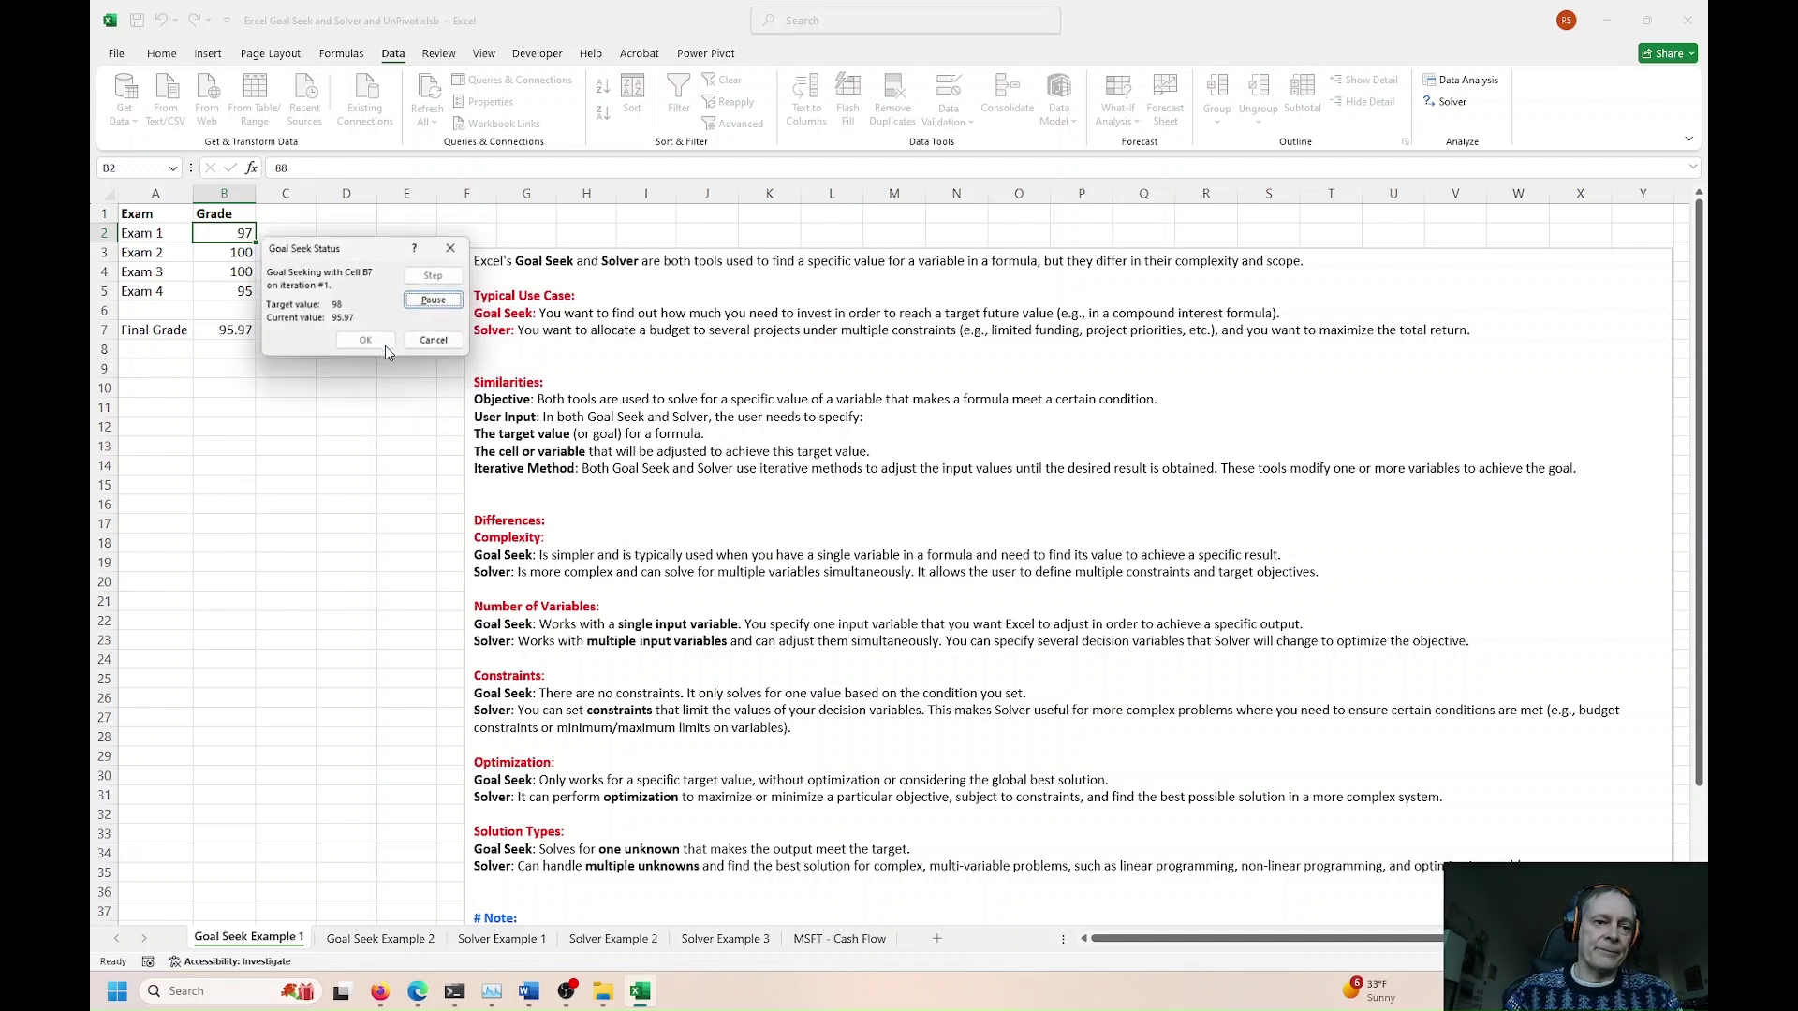
{"action": "left_click", "coordinate": [386, 350]}
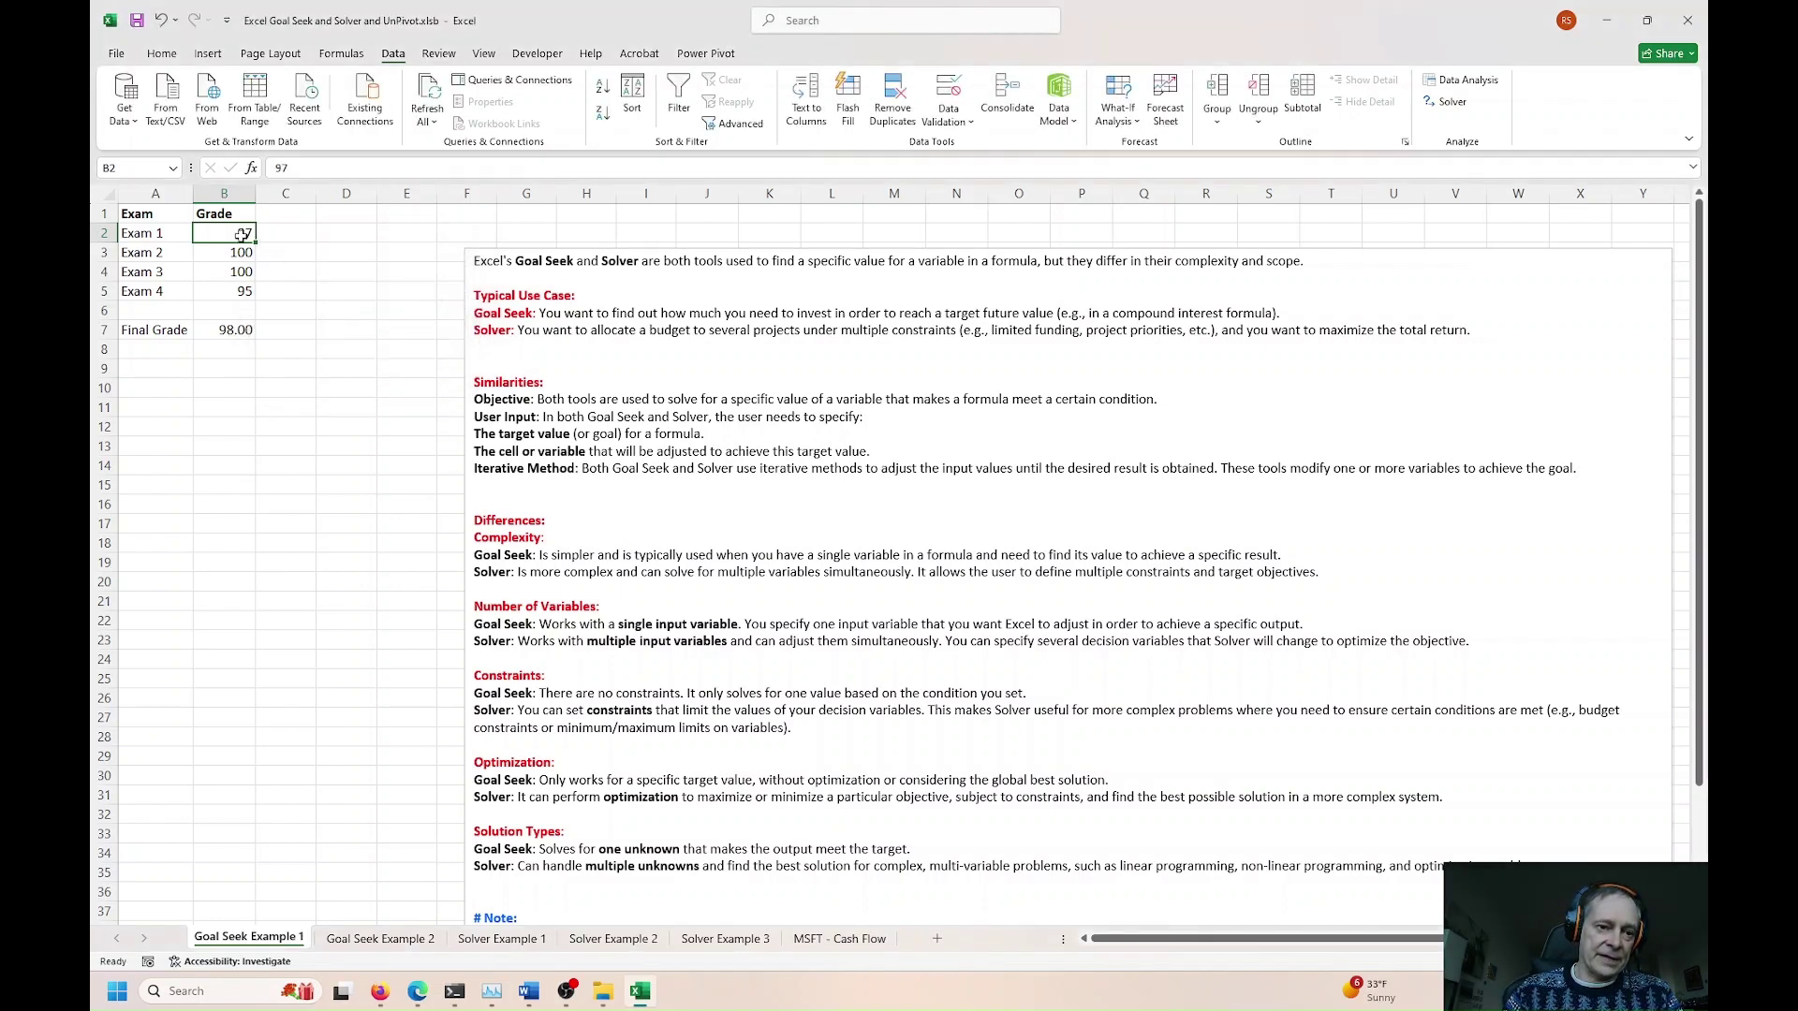
{"action": "left_click", "coordinate": [210, 332]}
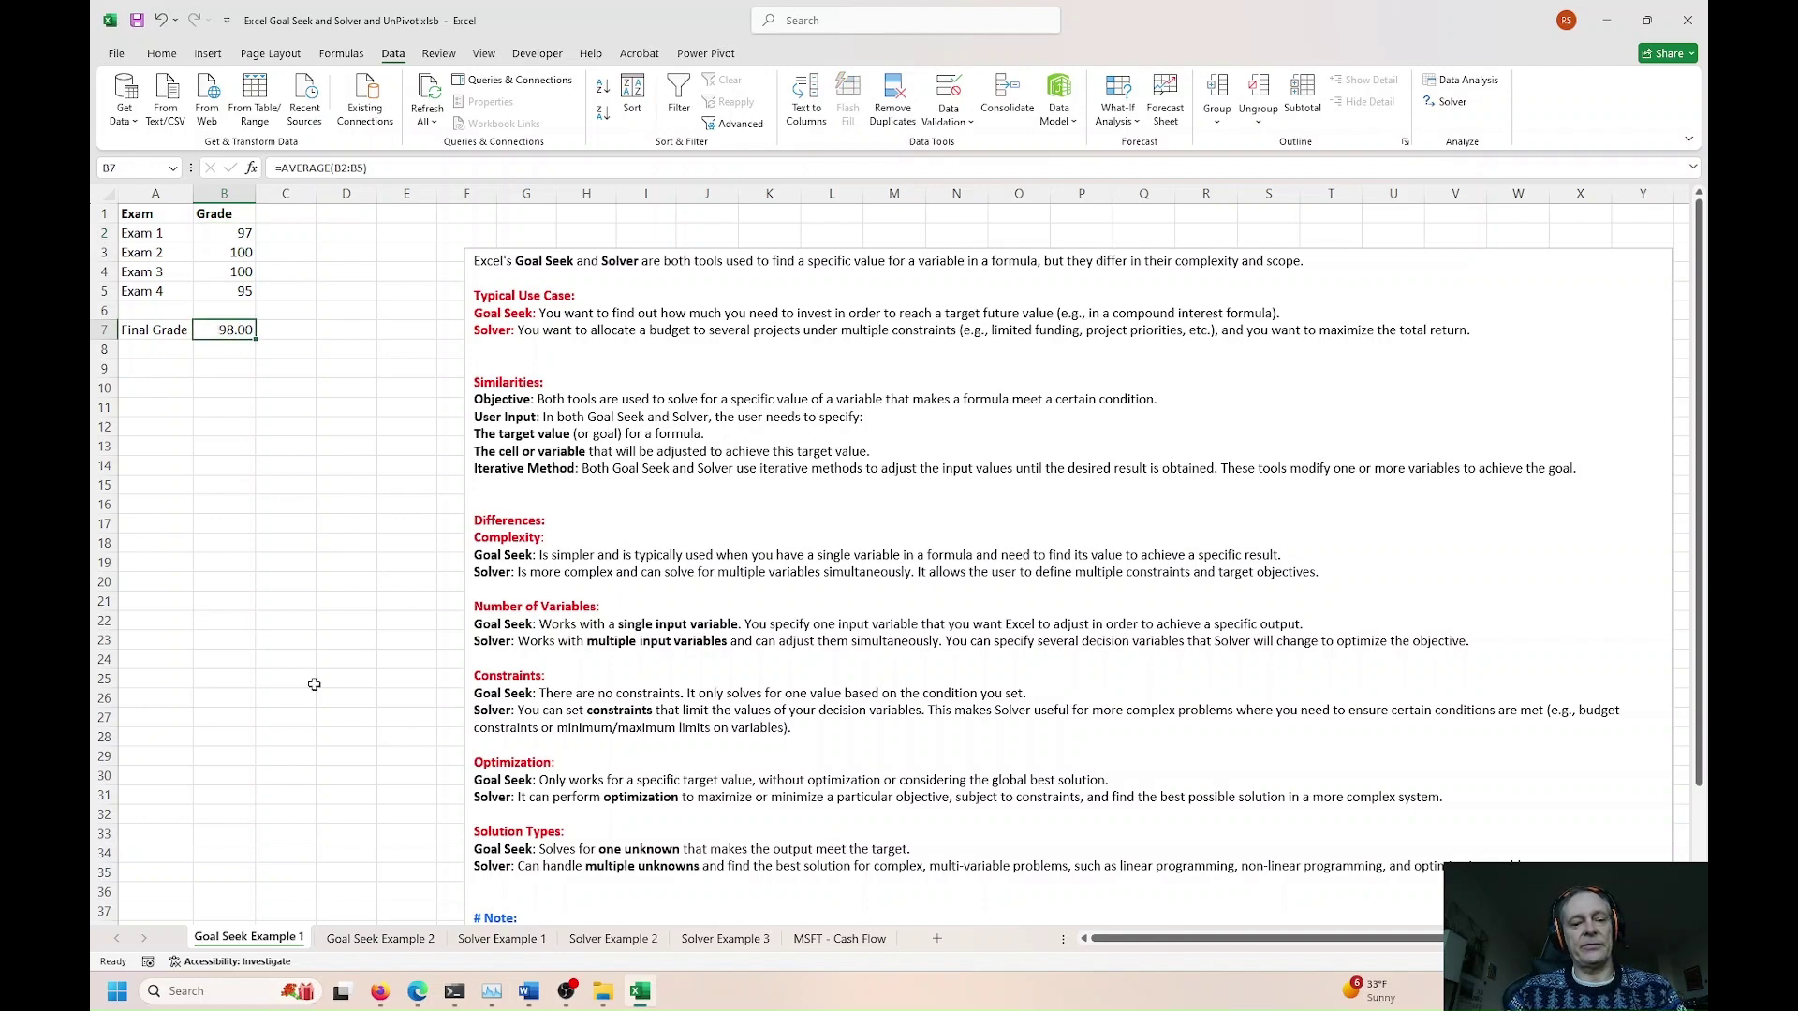
Step: On the Goal Seek Example 2 sheet, start Goal Seek for the Monthly Payment in B5 with a target value of -2500
{"action": "left_click", "coordinate": [377, 940]}
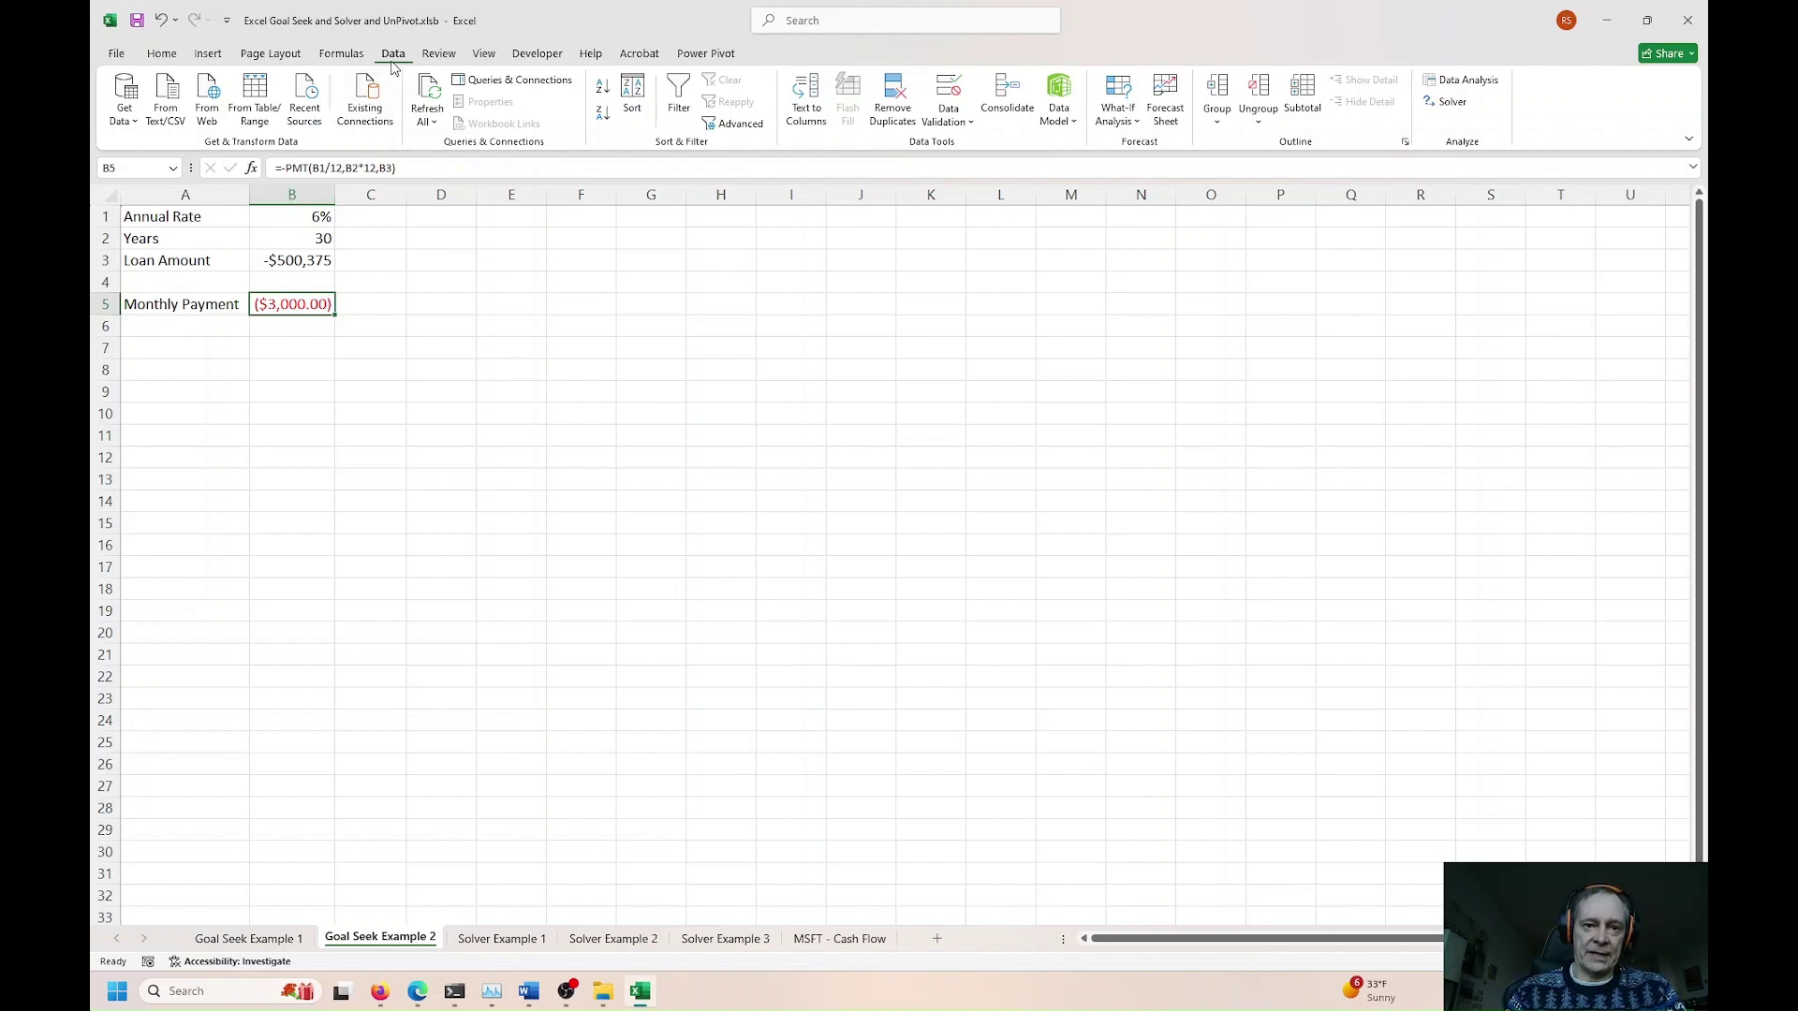
{"action": "left_click", "coordinate": [1121, 117]}
{"action": "left_click", "coordinate": [1137, 171]}
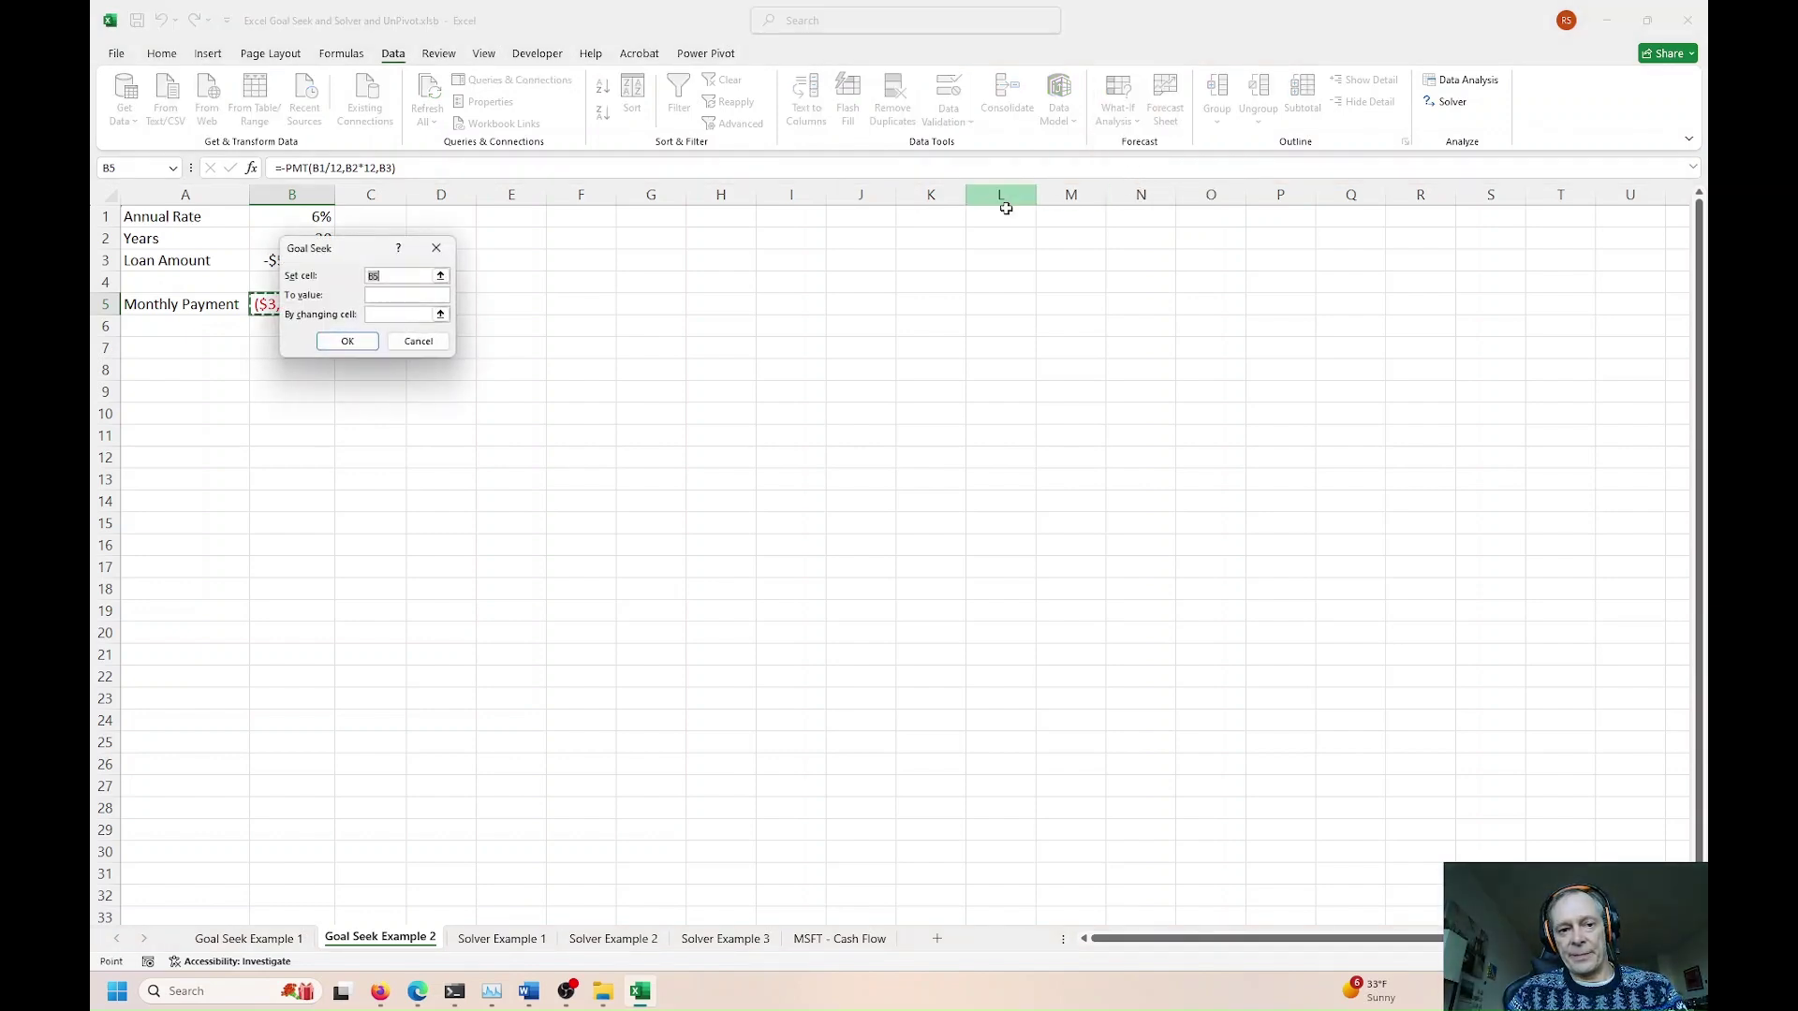
{"action": "left_click_drag", "start_coordinate": [352, 249], "coordinate": [469, 306]}
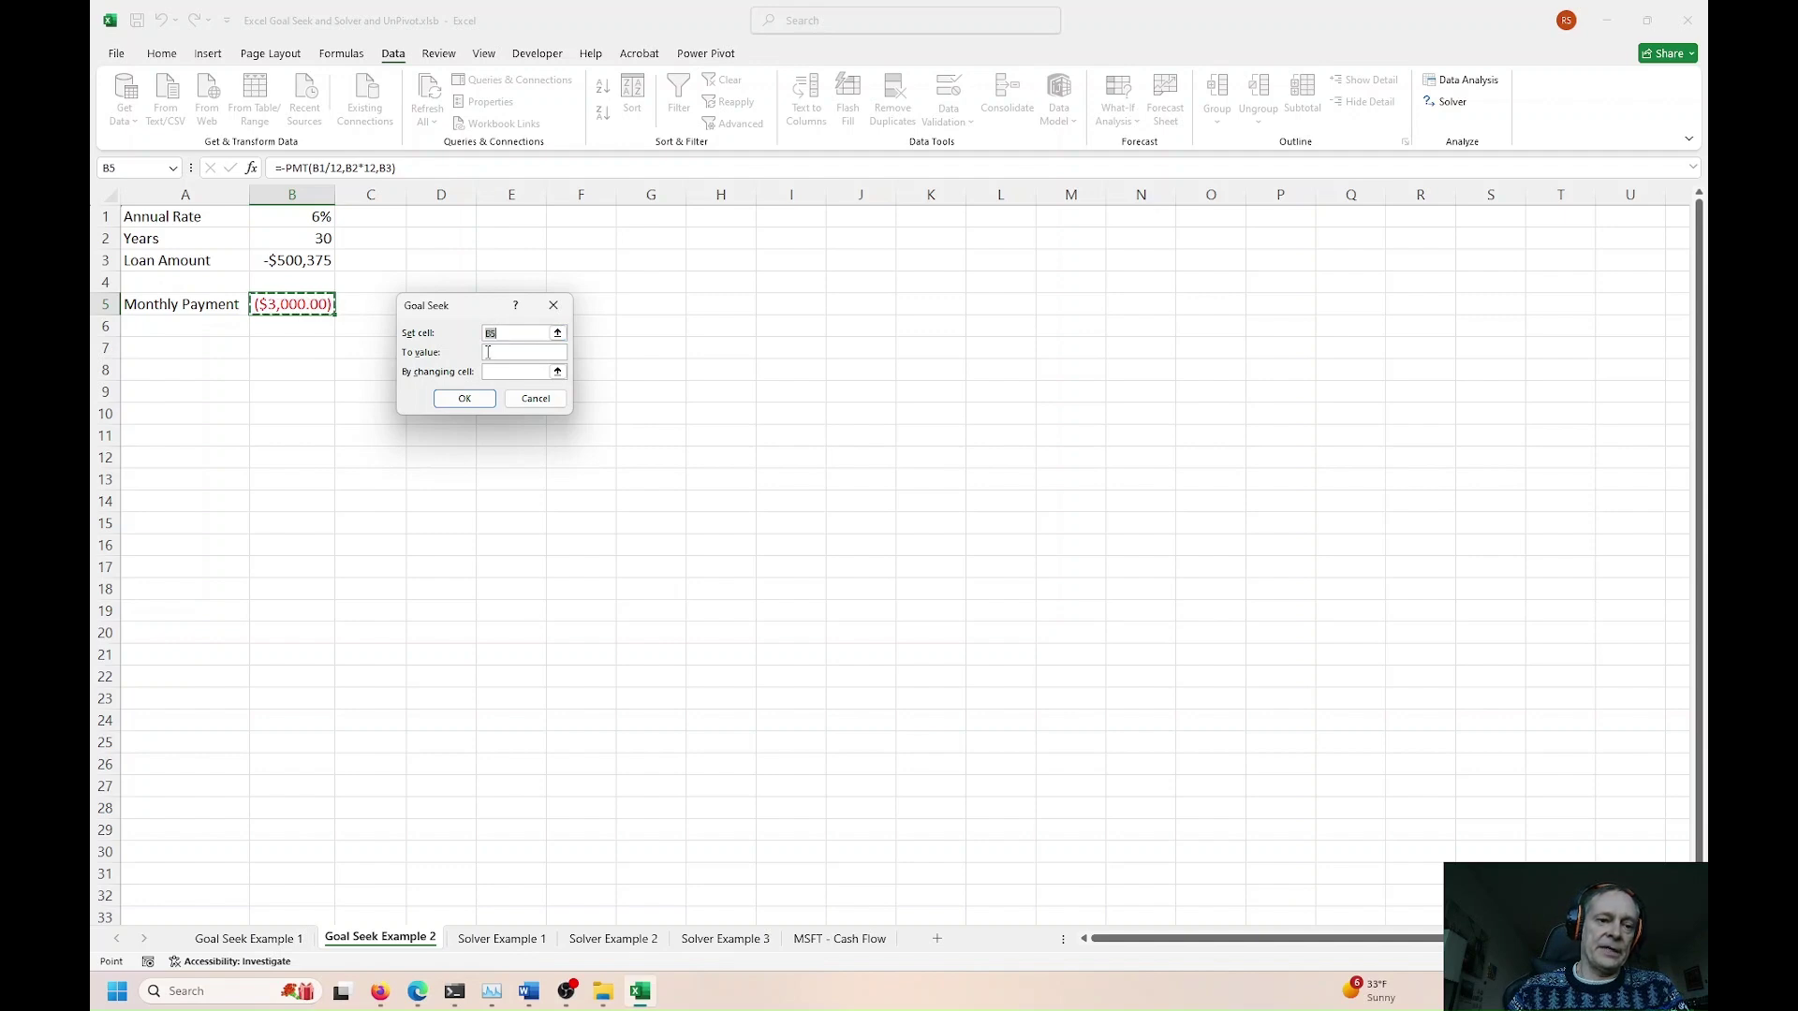
{"action": "left_click", "coordinate": [488, 352]}
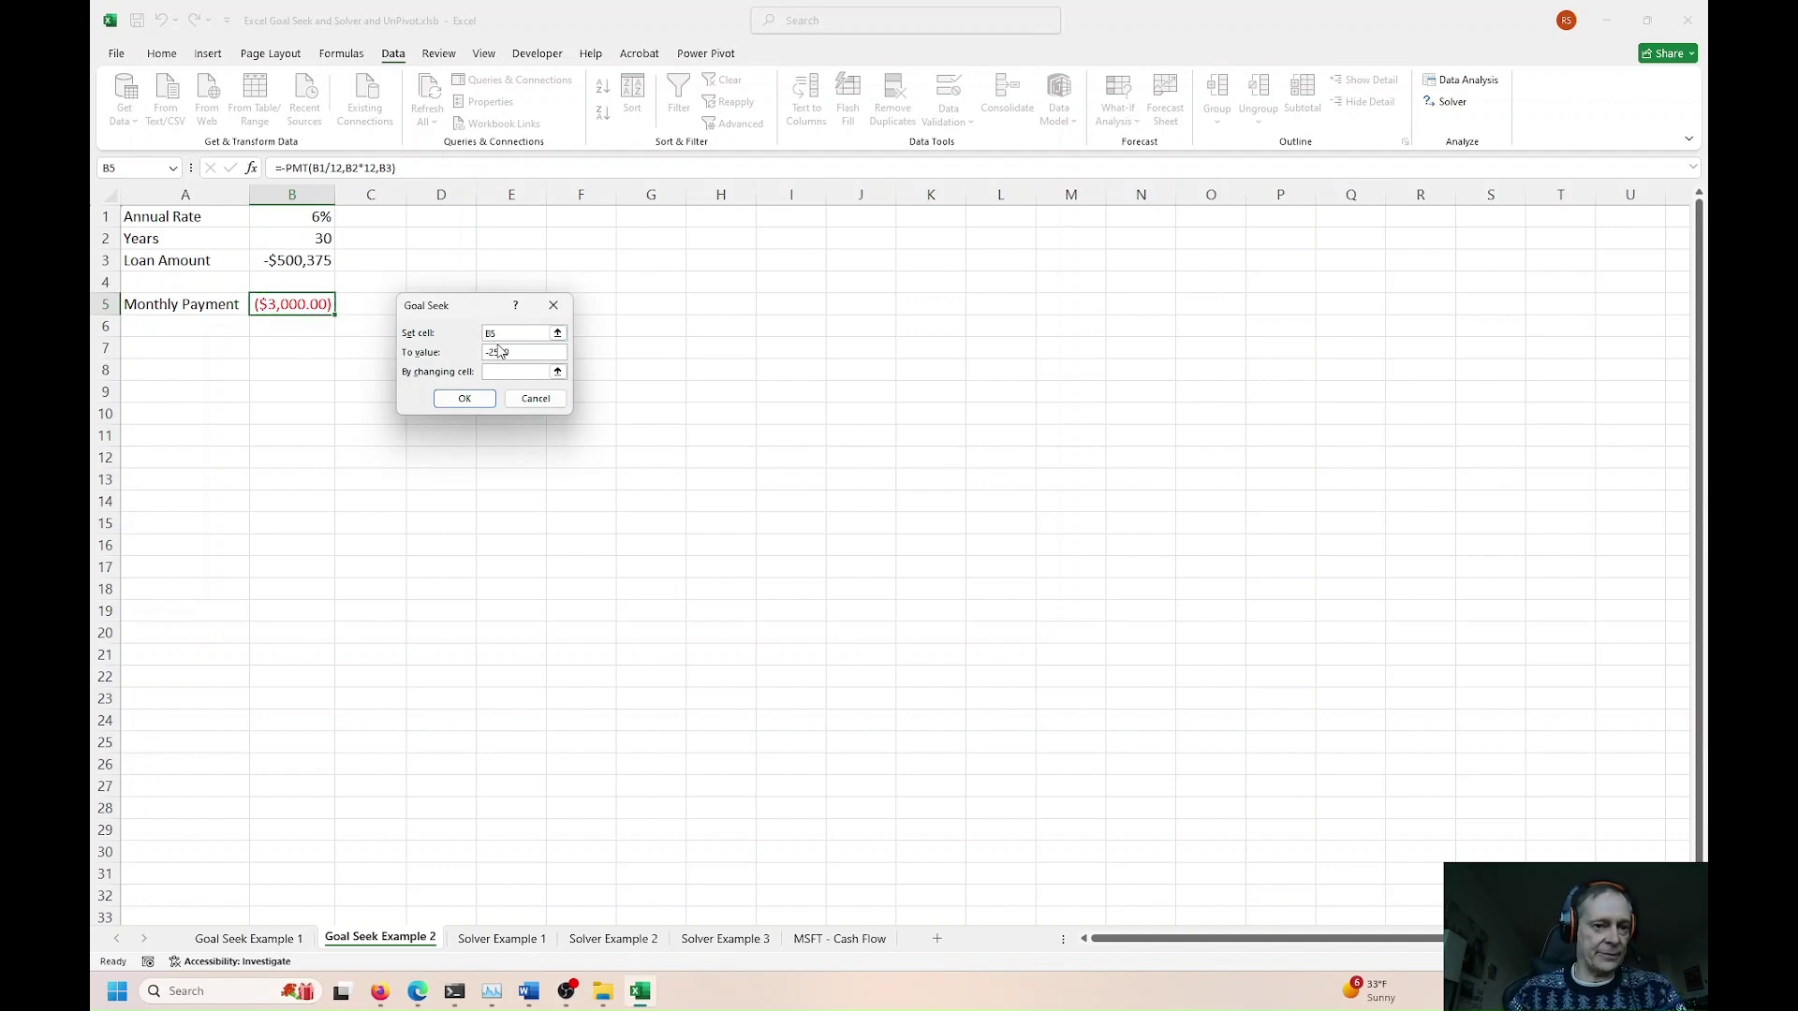
Step: Try to run Goal Seek with the changing cell entered as b3$B$3
{"action": "left_click", "coordinate": [516, 372]}
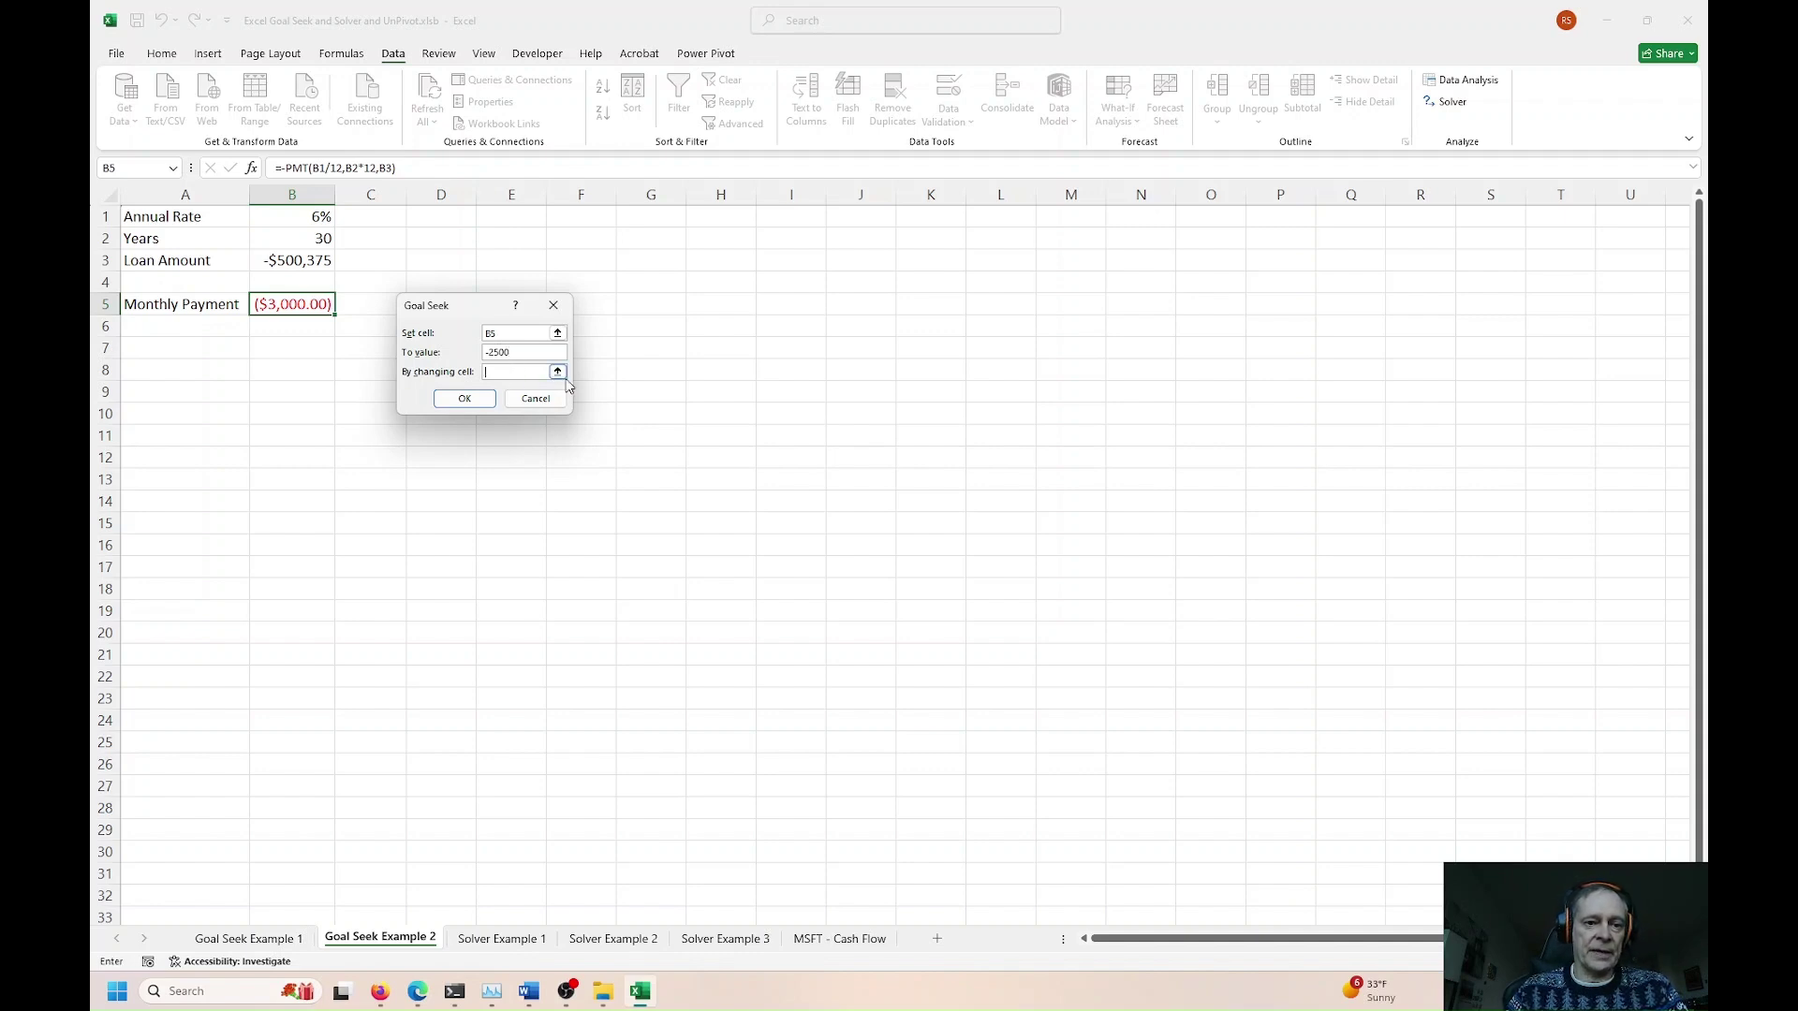
{"action": "type", "text": "b3"}
{"action": "left_click", "coordinate": [557, 372]}
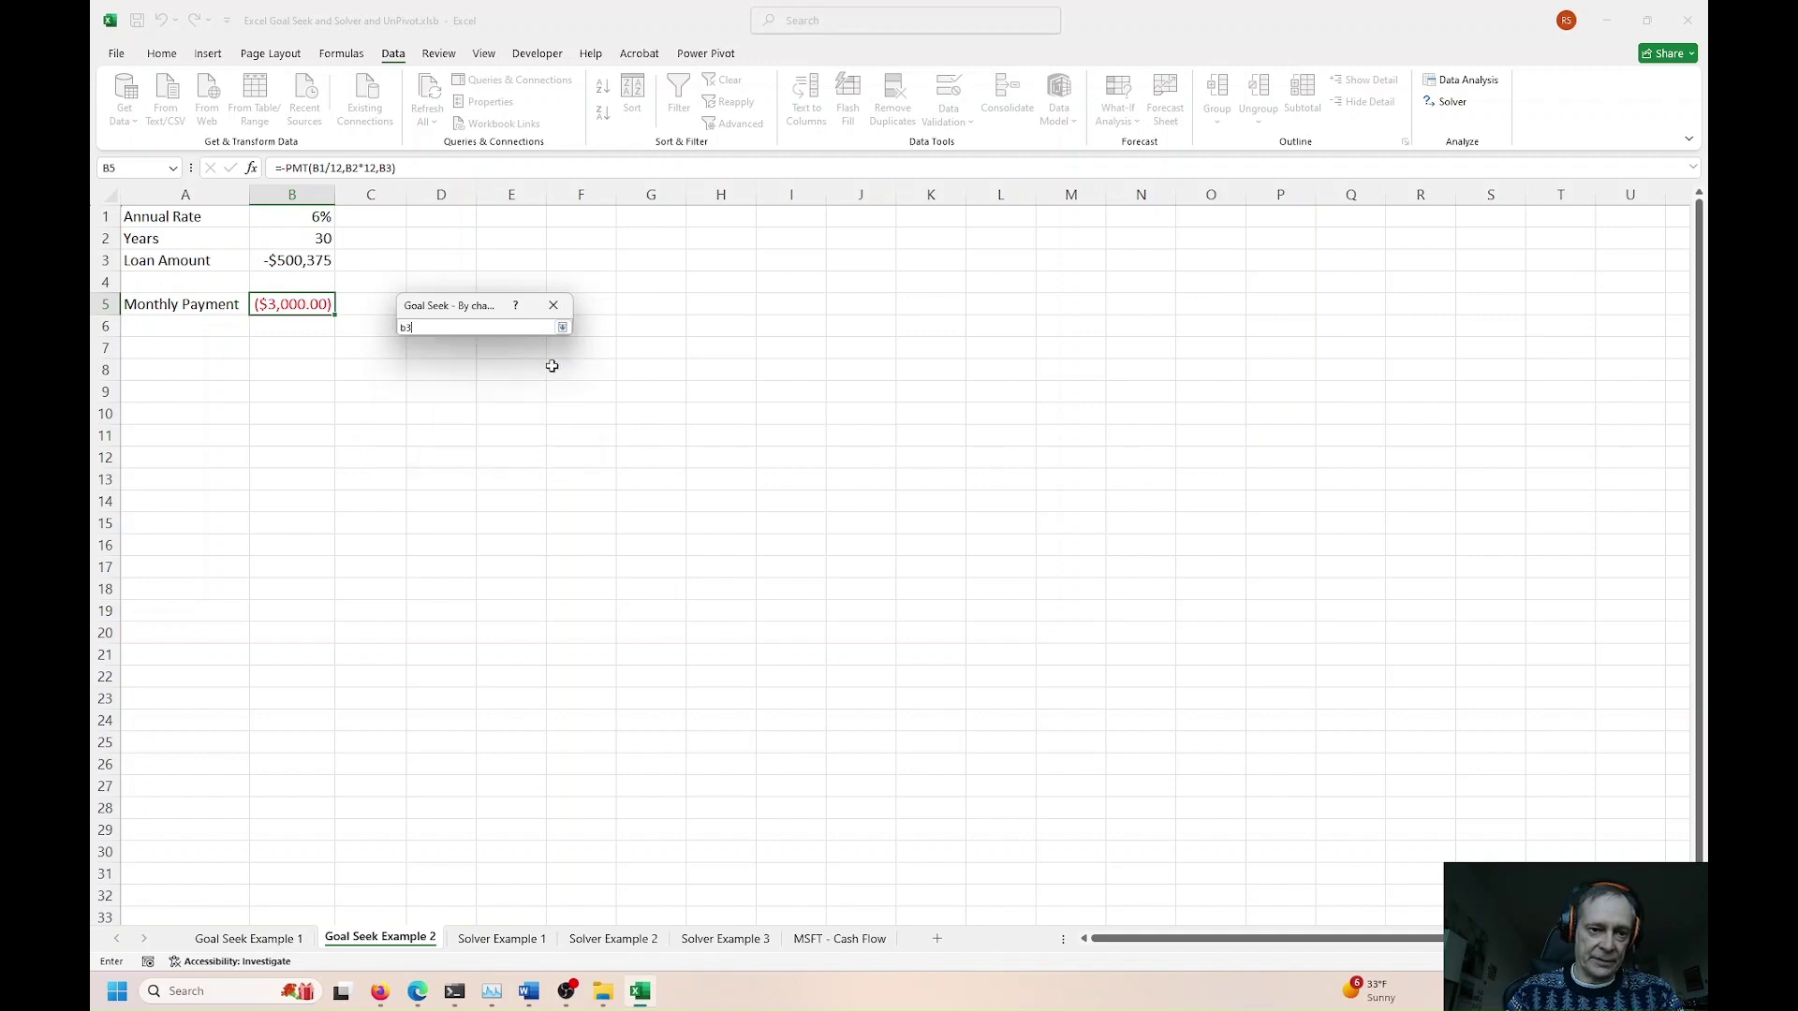
{"action": "left_click", "coordinate": [265, 255]}
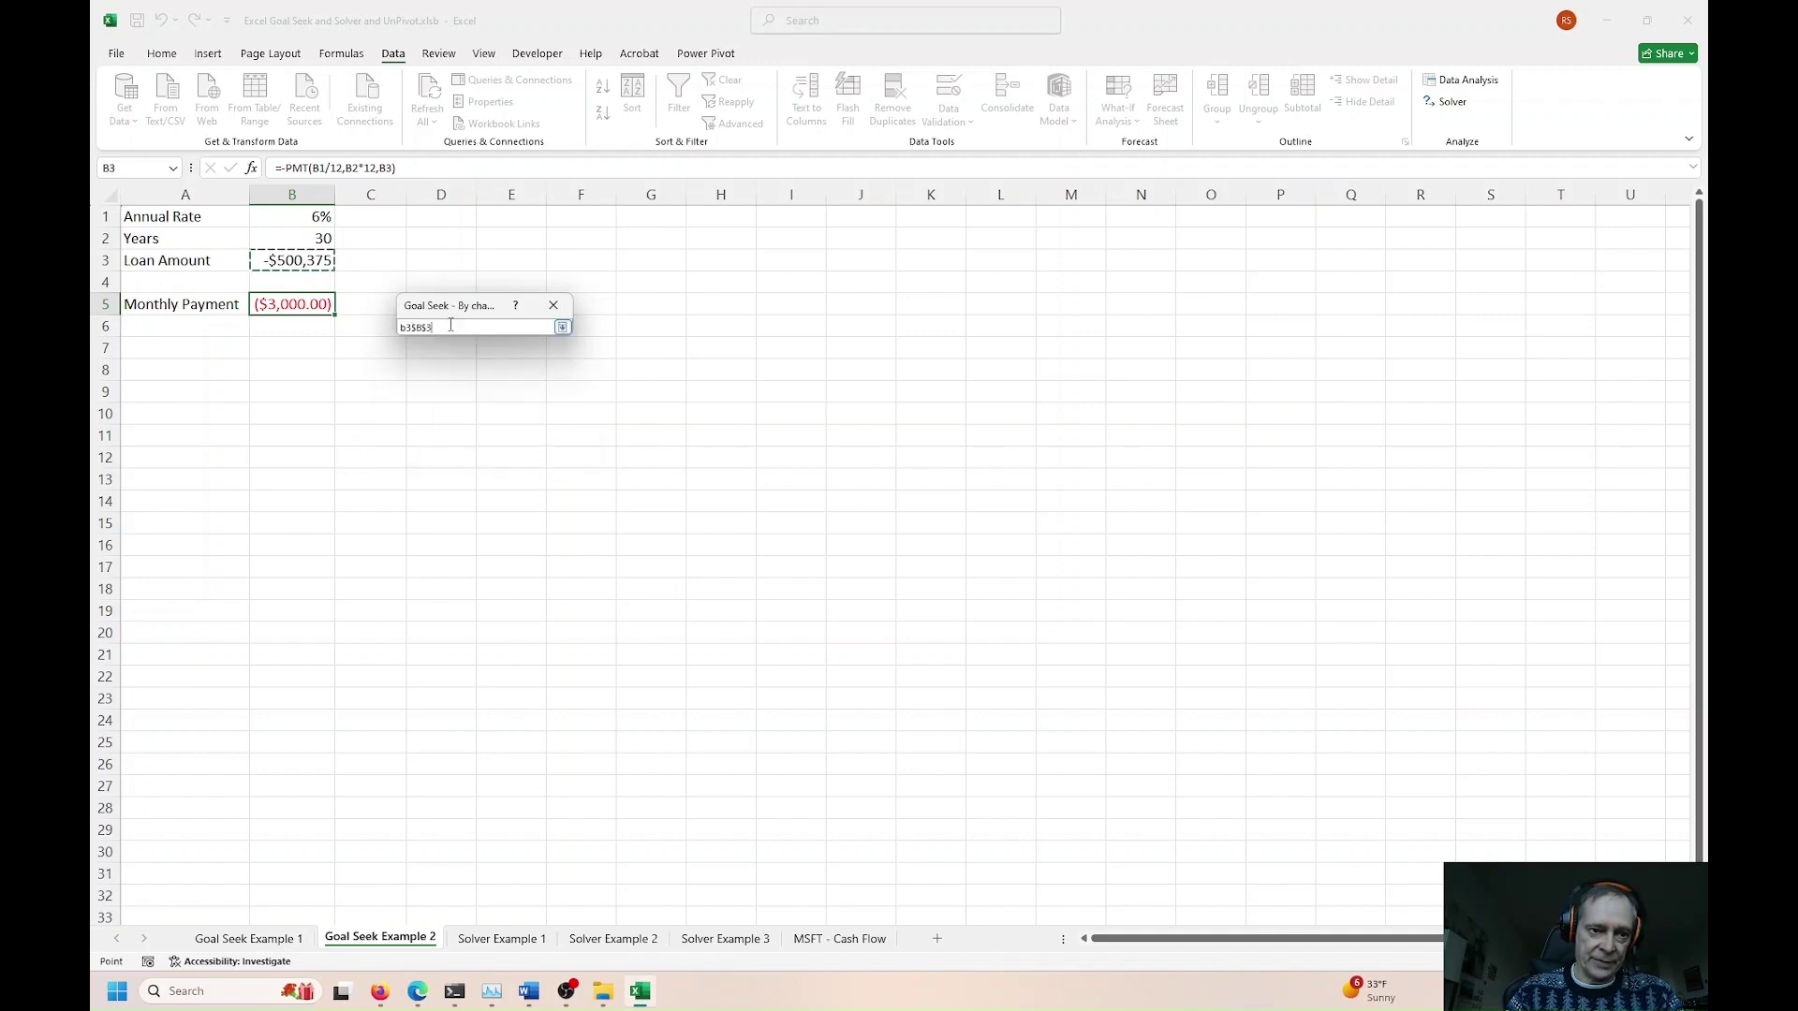
{"action": "left_click", "coordinate": [562, 327]}
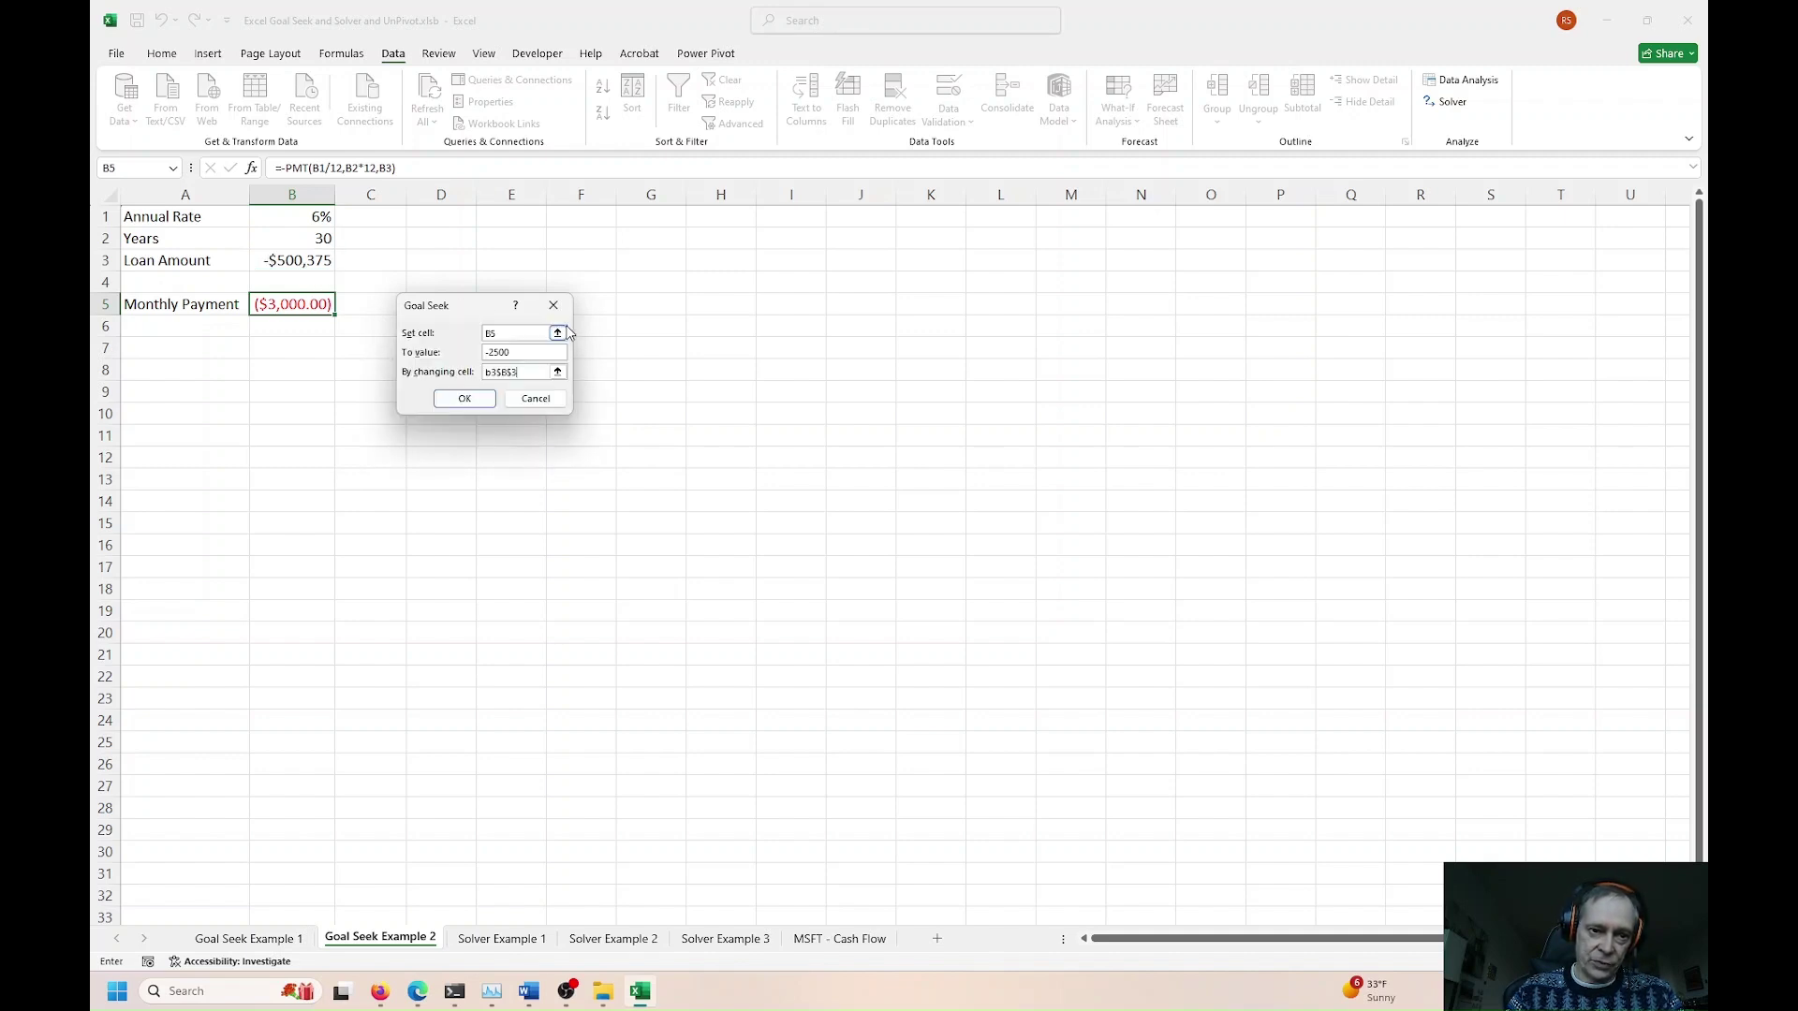
{"action": "left_click", "coordinate": [465, 400]}
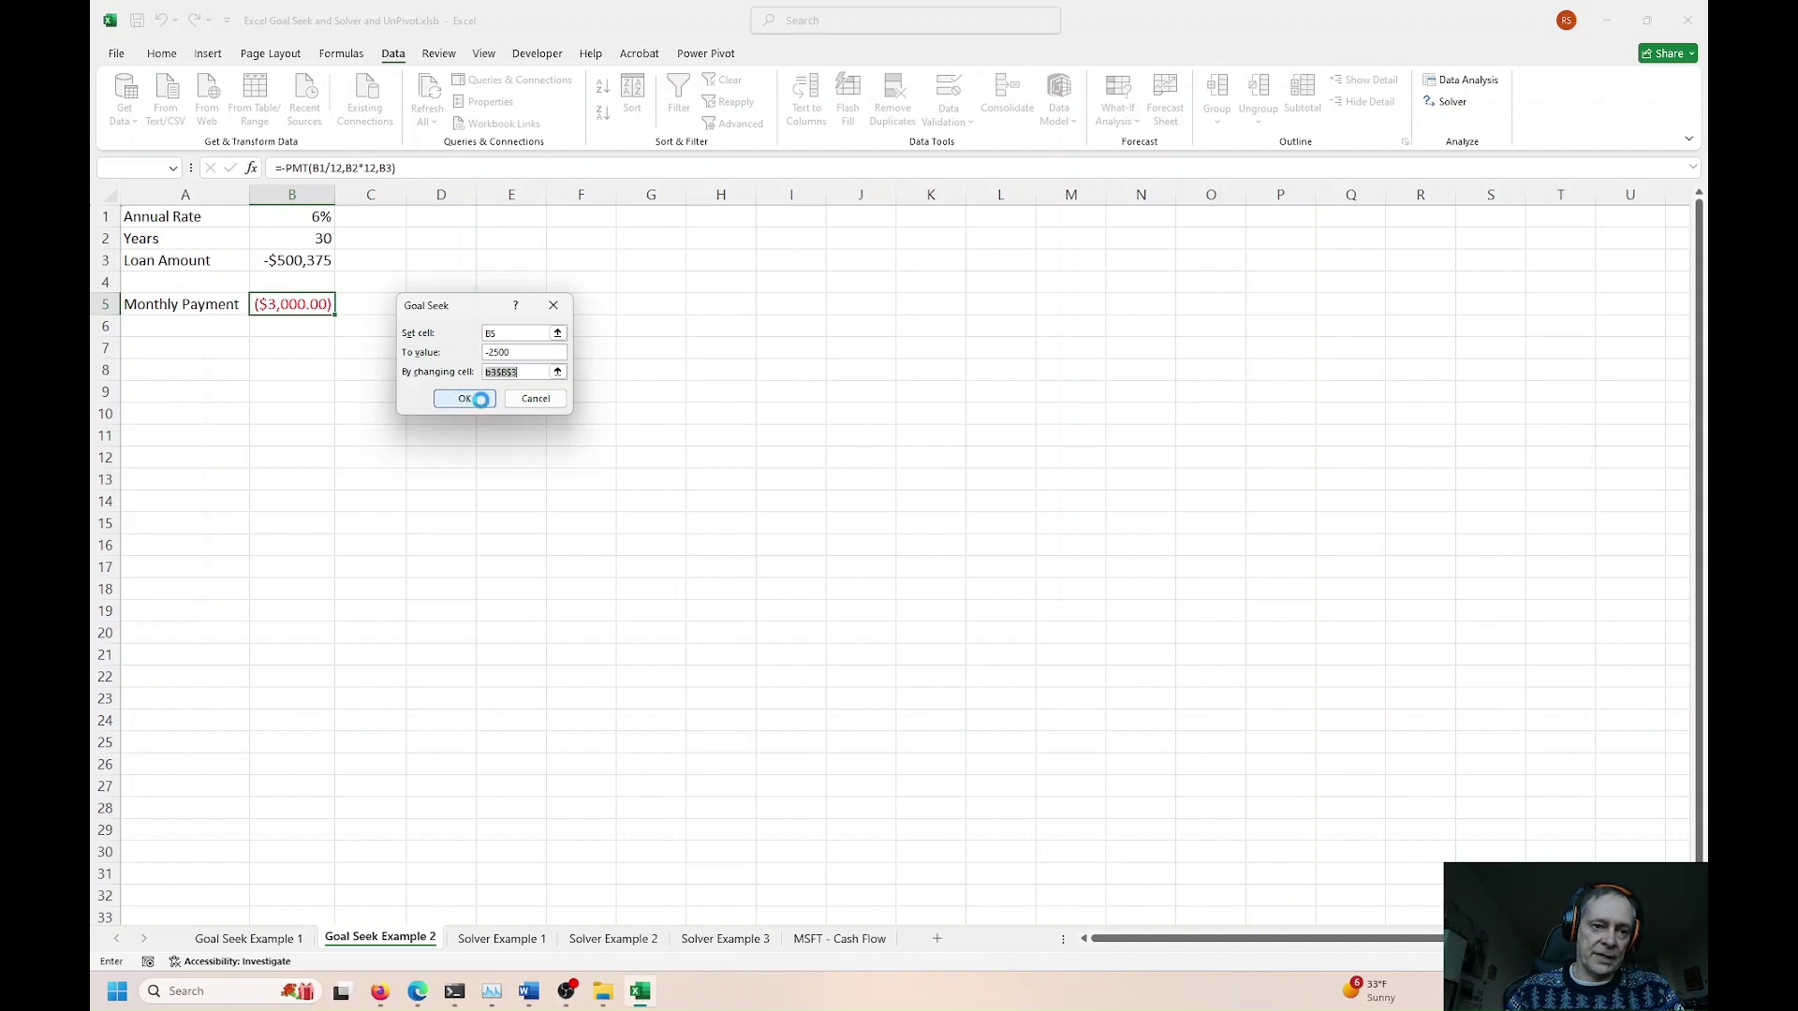
{"action": "left_click", "coordinate": [904, 543]}
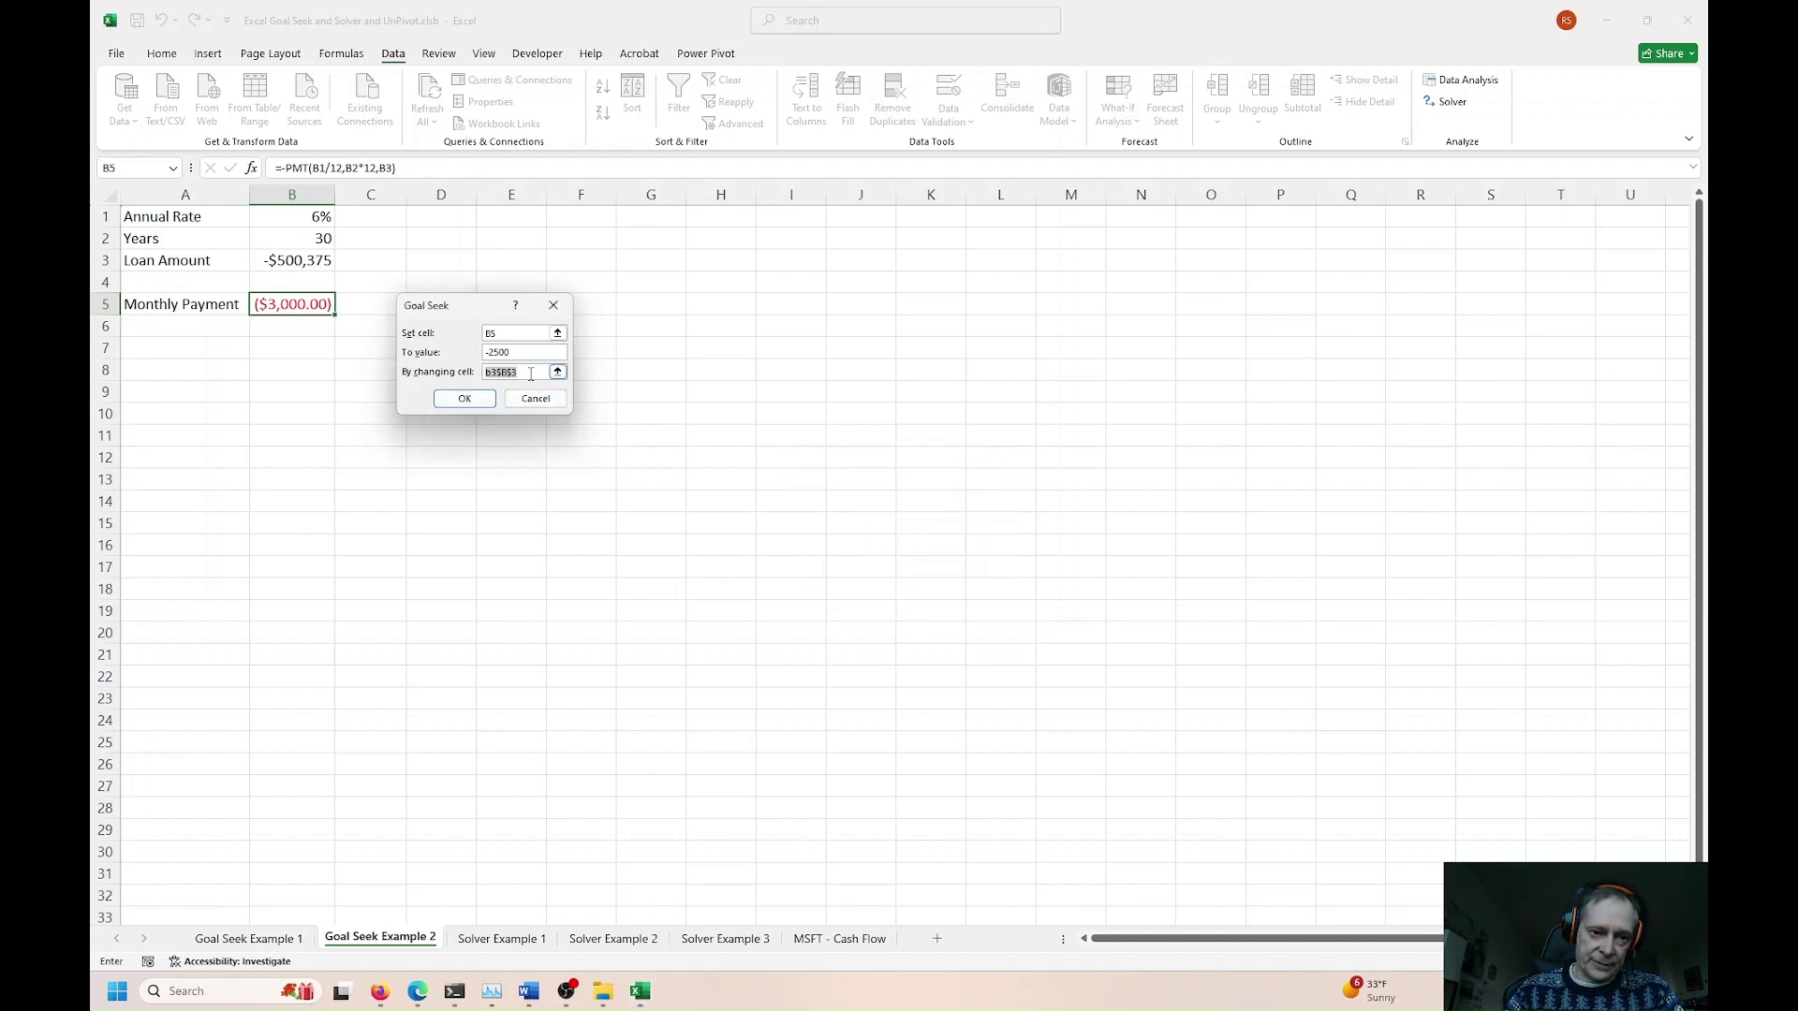
Step: Replace the changing cell reference with B3, run Goal Seek and keep the resulting loan amount
{"action": "type", "text": "b3"}
{"action": "left_click", "coordinate": [472, 399]}
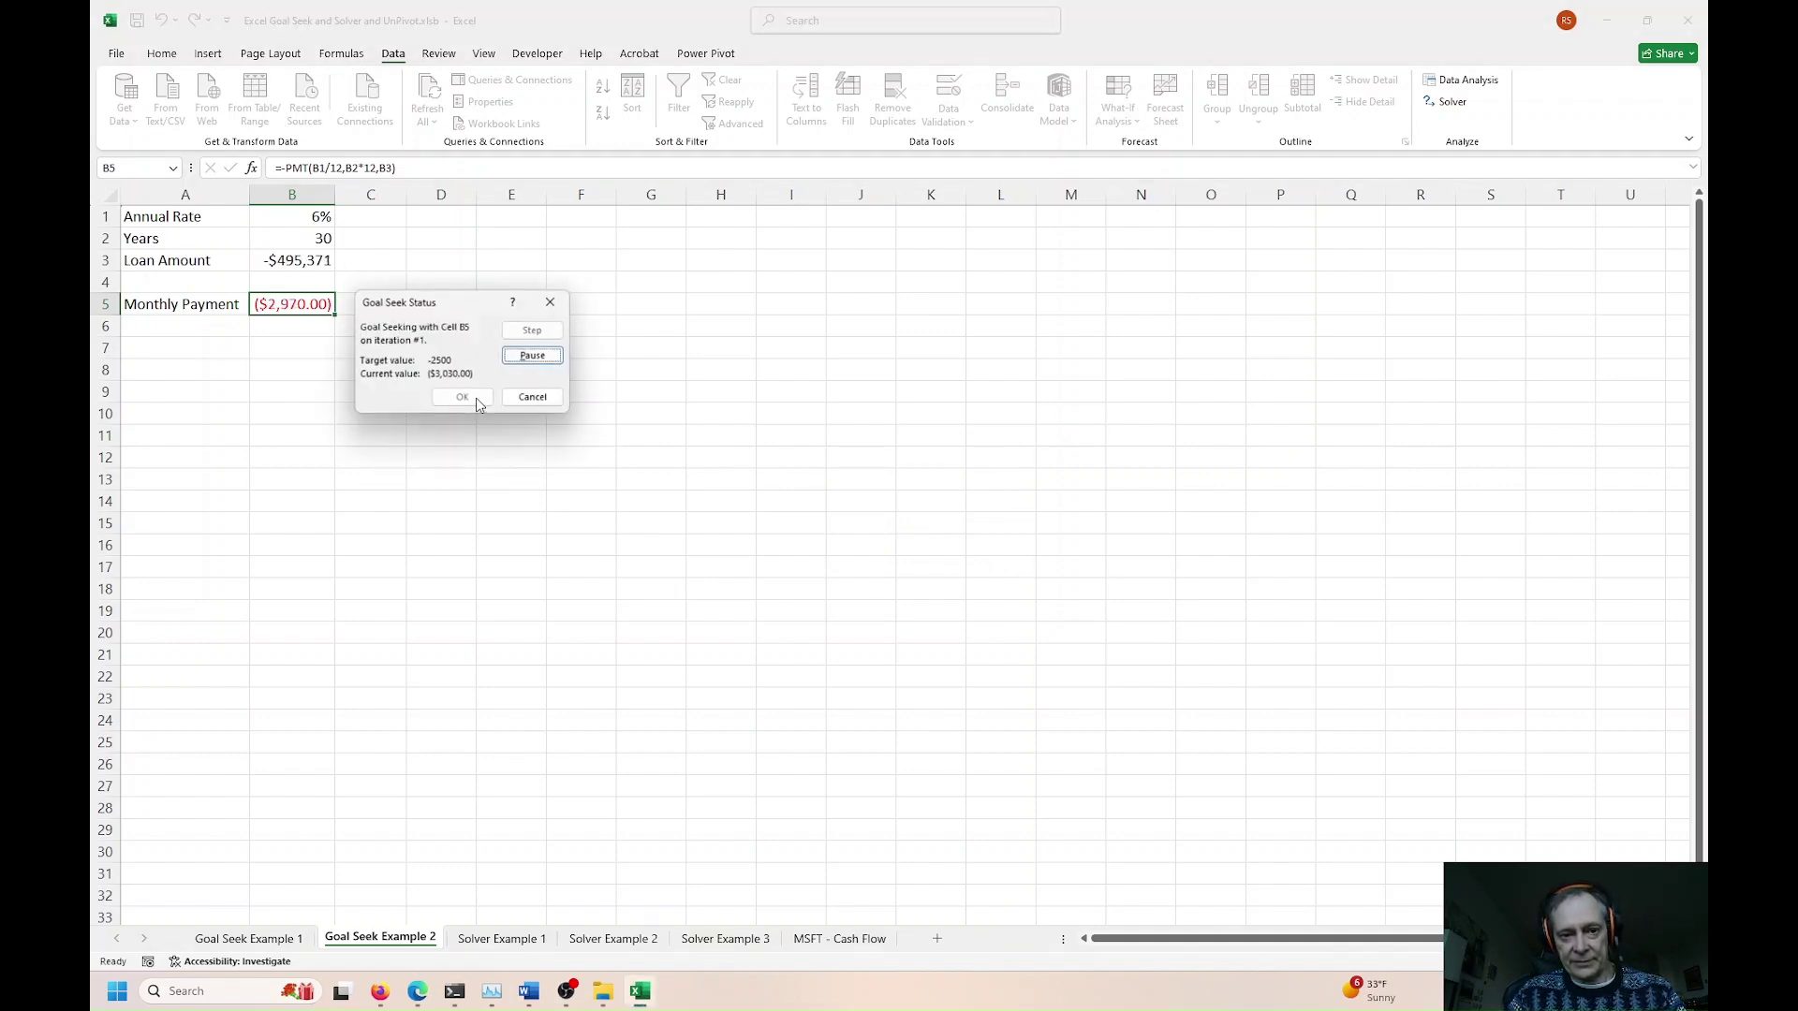
{"action": "left_click", "coordinate": [463, 398]}
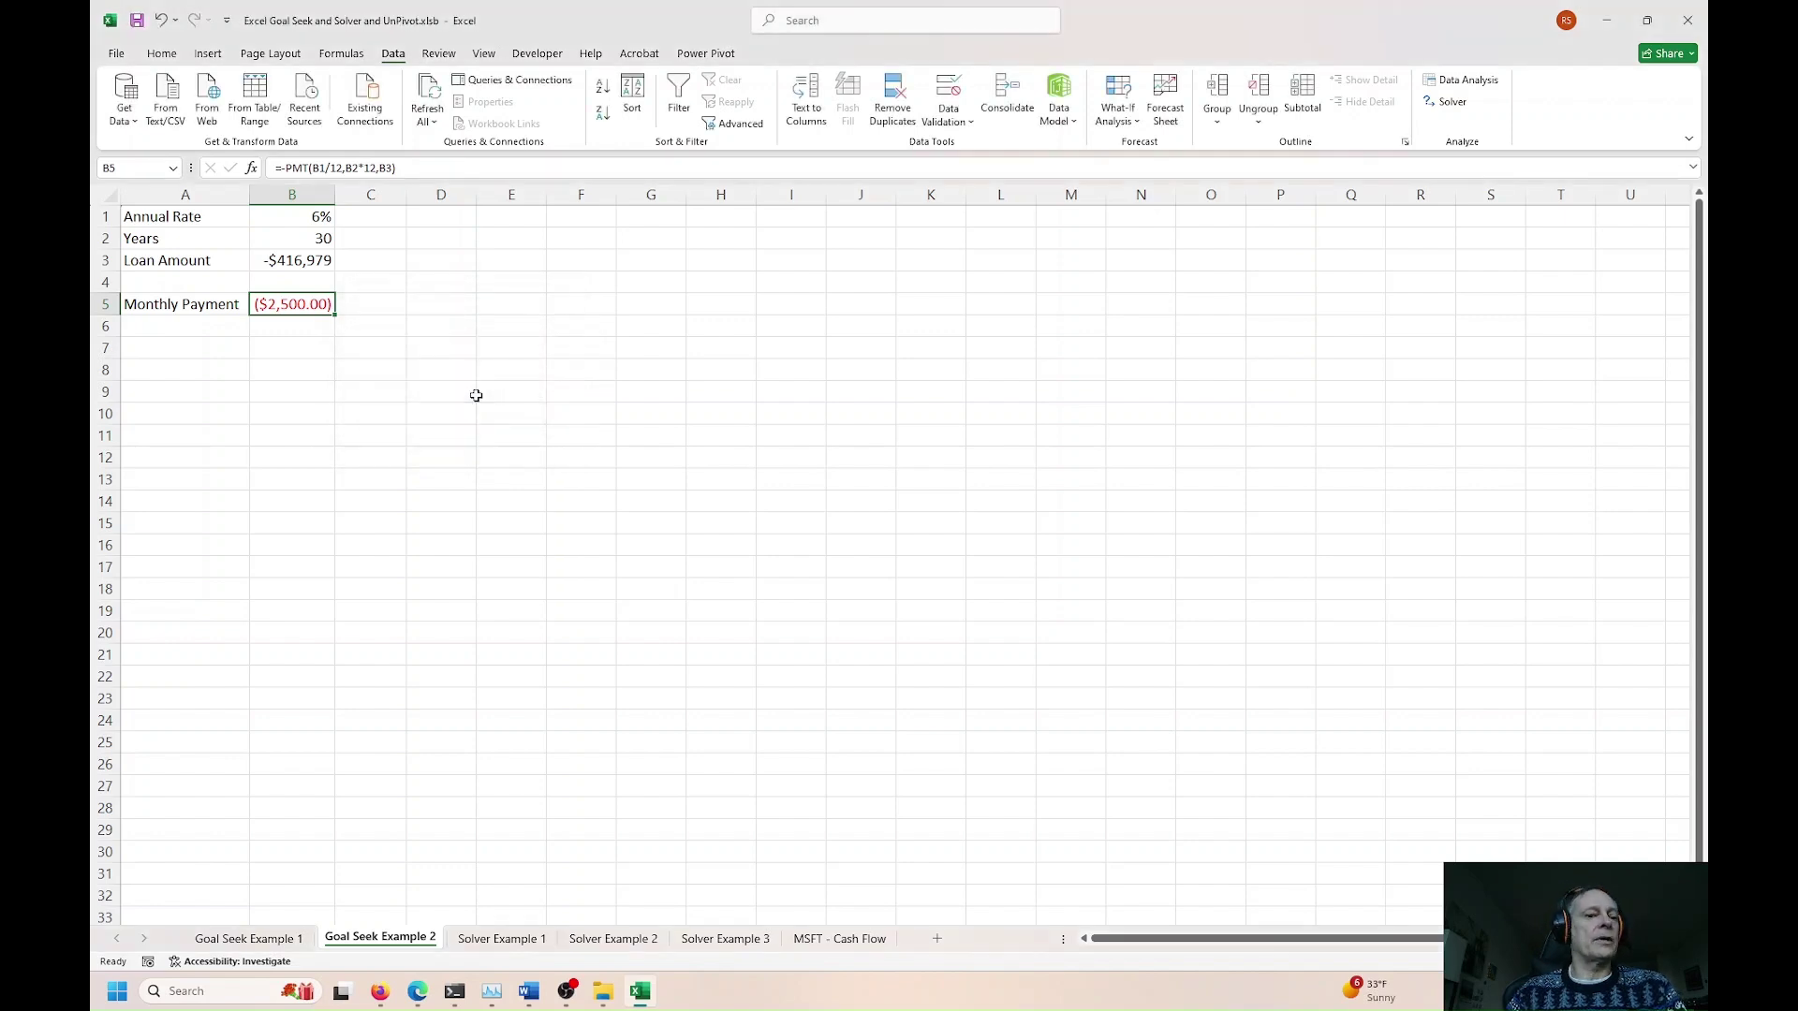
Step: Examine the rate, nper and pv arguments of the PMT formula in B5 against the loan input cells
{"action": "left_click", "coordinate": [305, 264]}
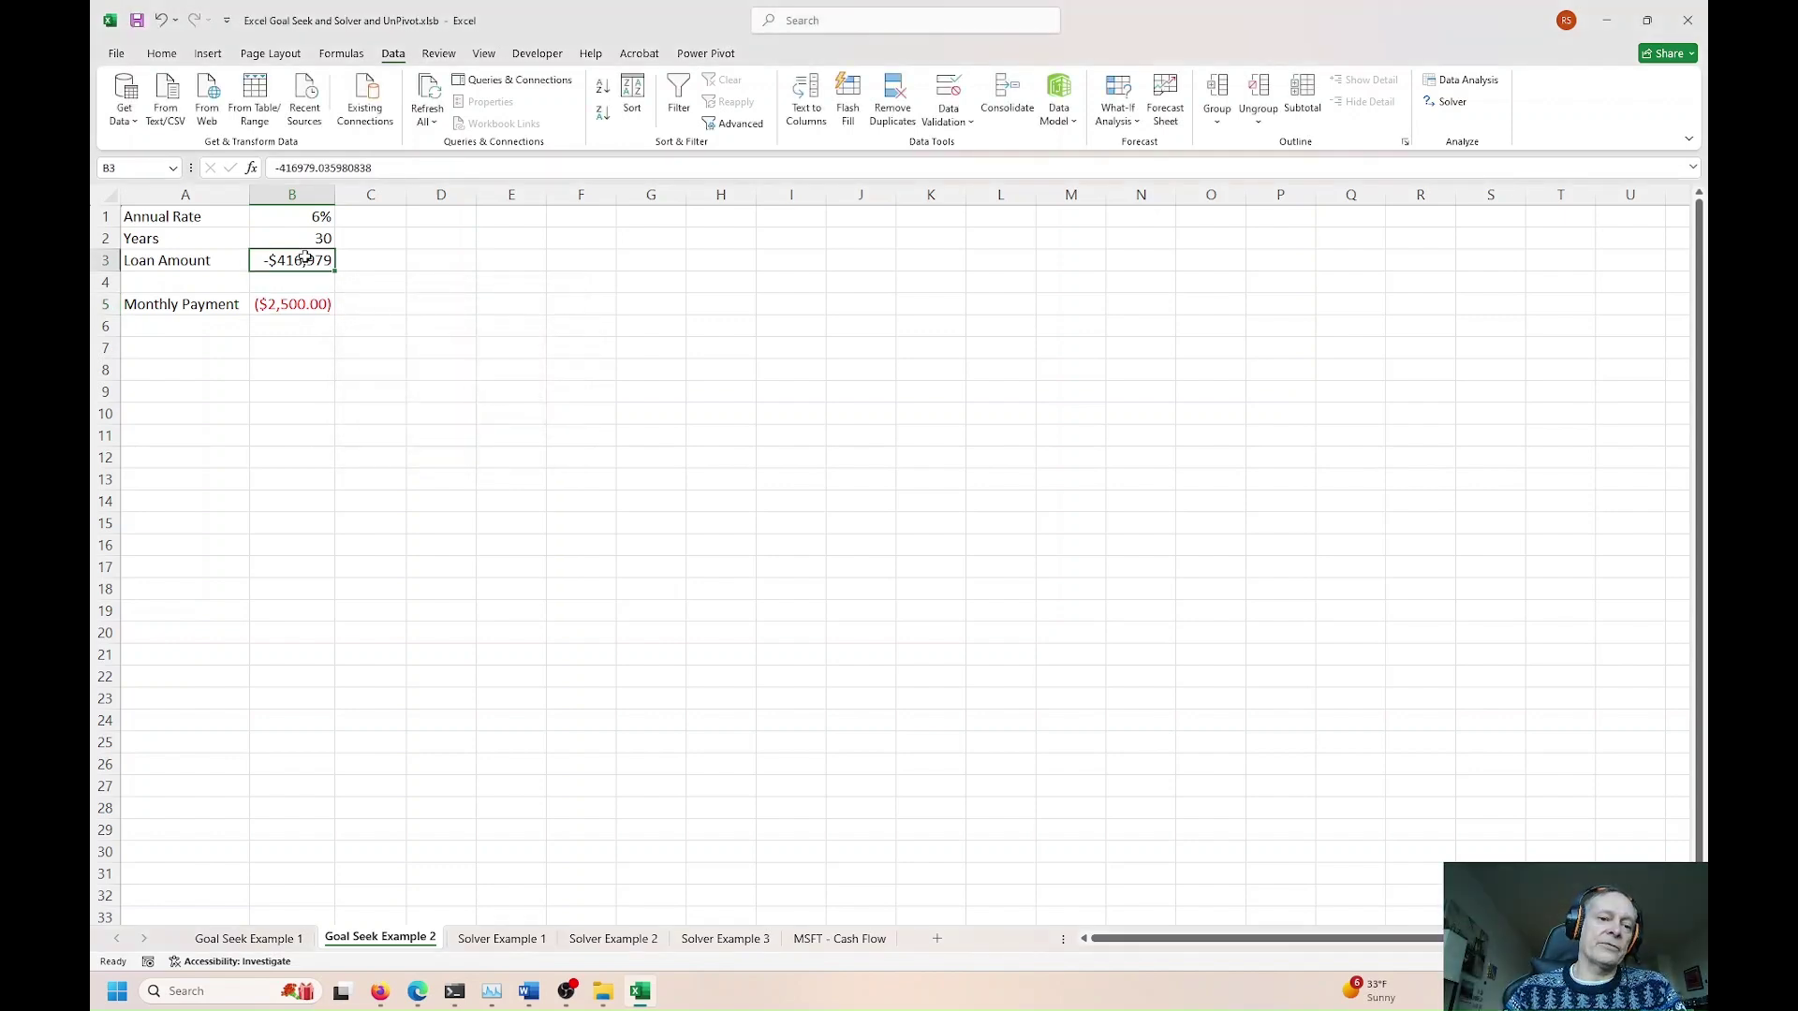
{"action": "left_click", "coordinate": [310, 304]}
{"action": "double_click", "coordinate": [305, 305]}
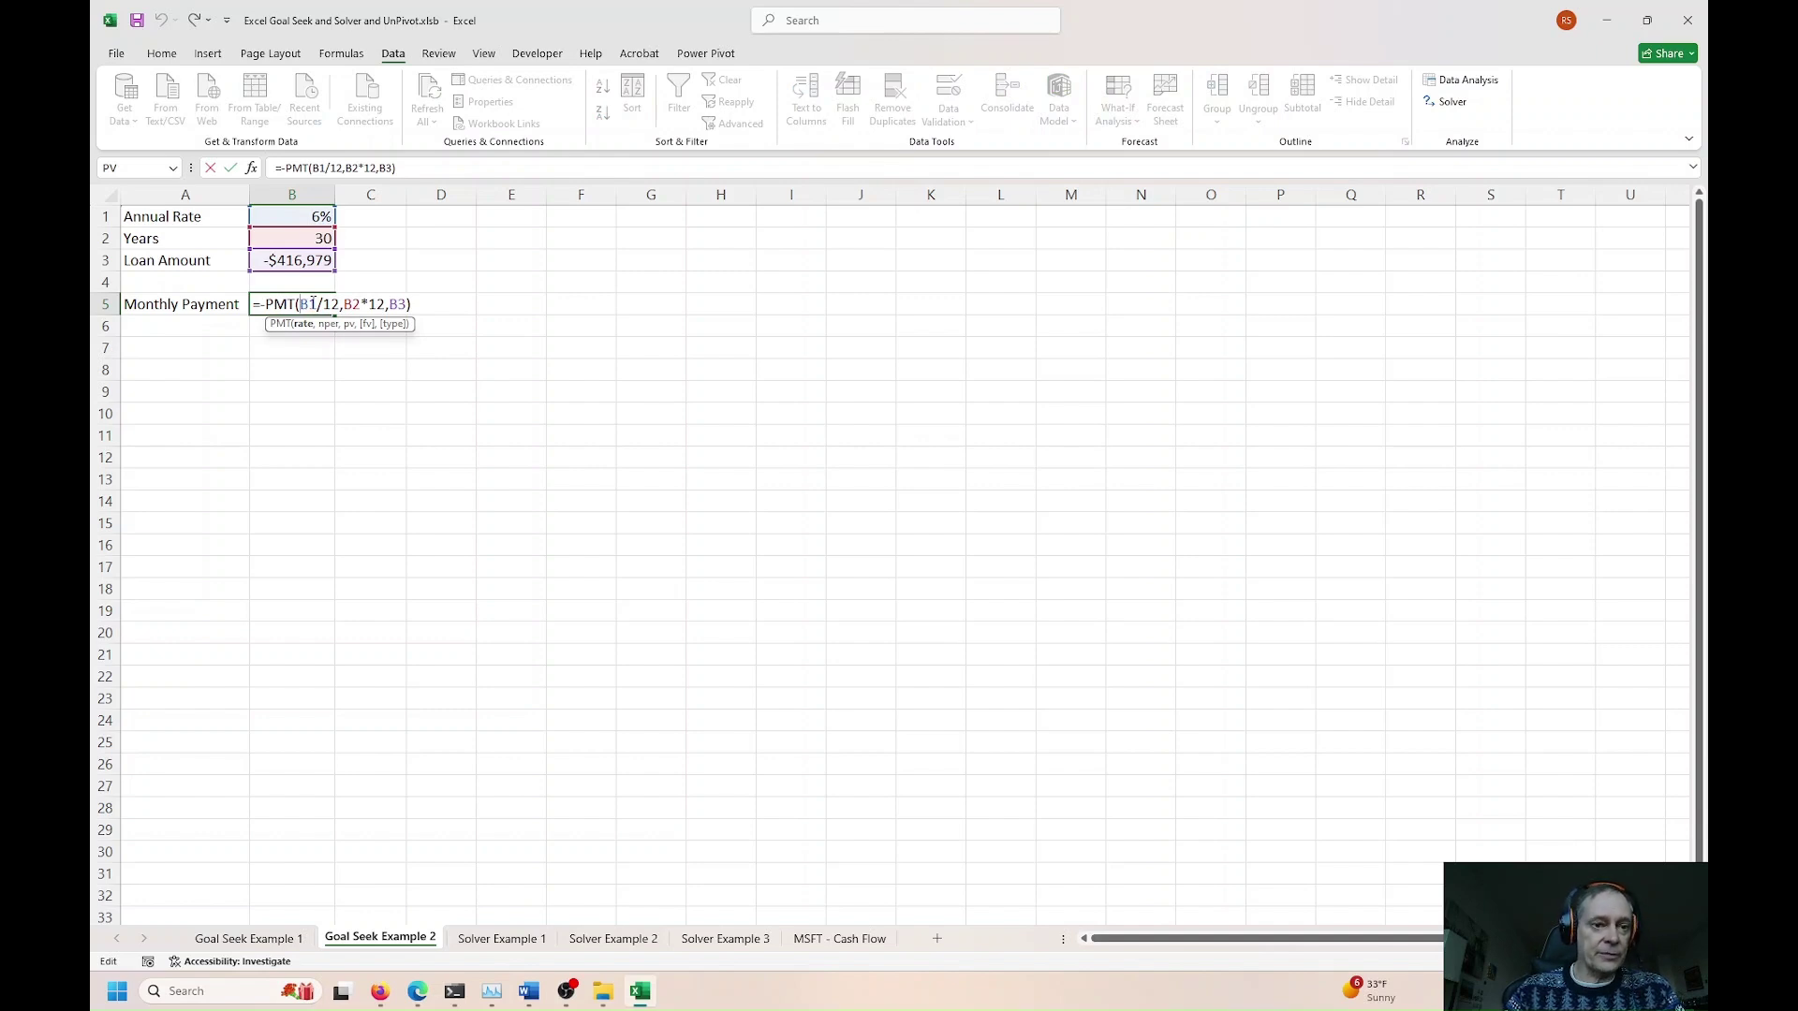
{"action": "left_click", "coordinate": [302, 324]}
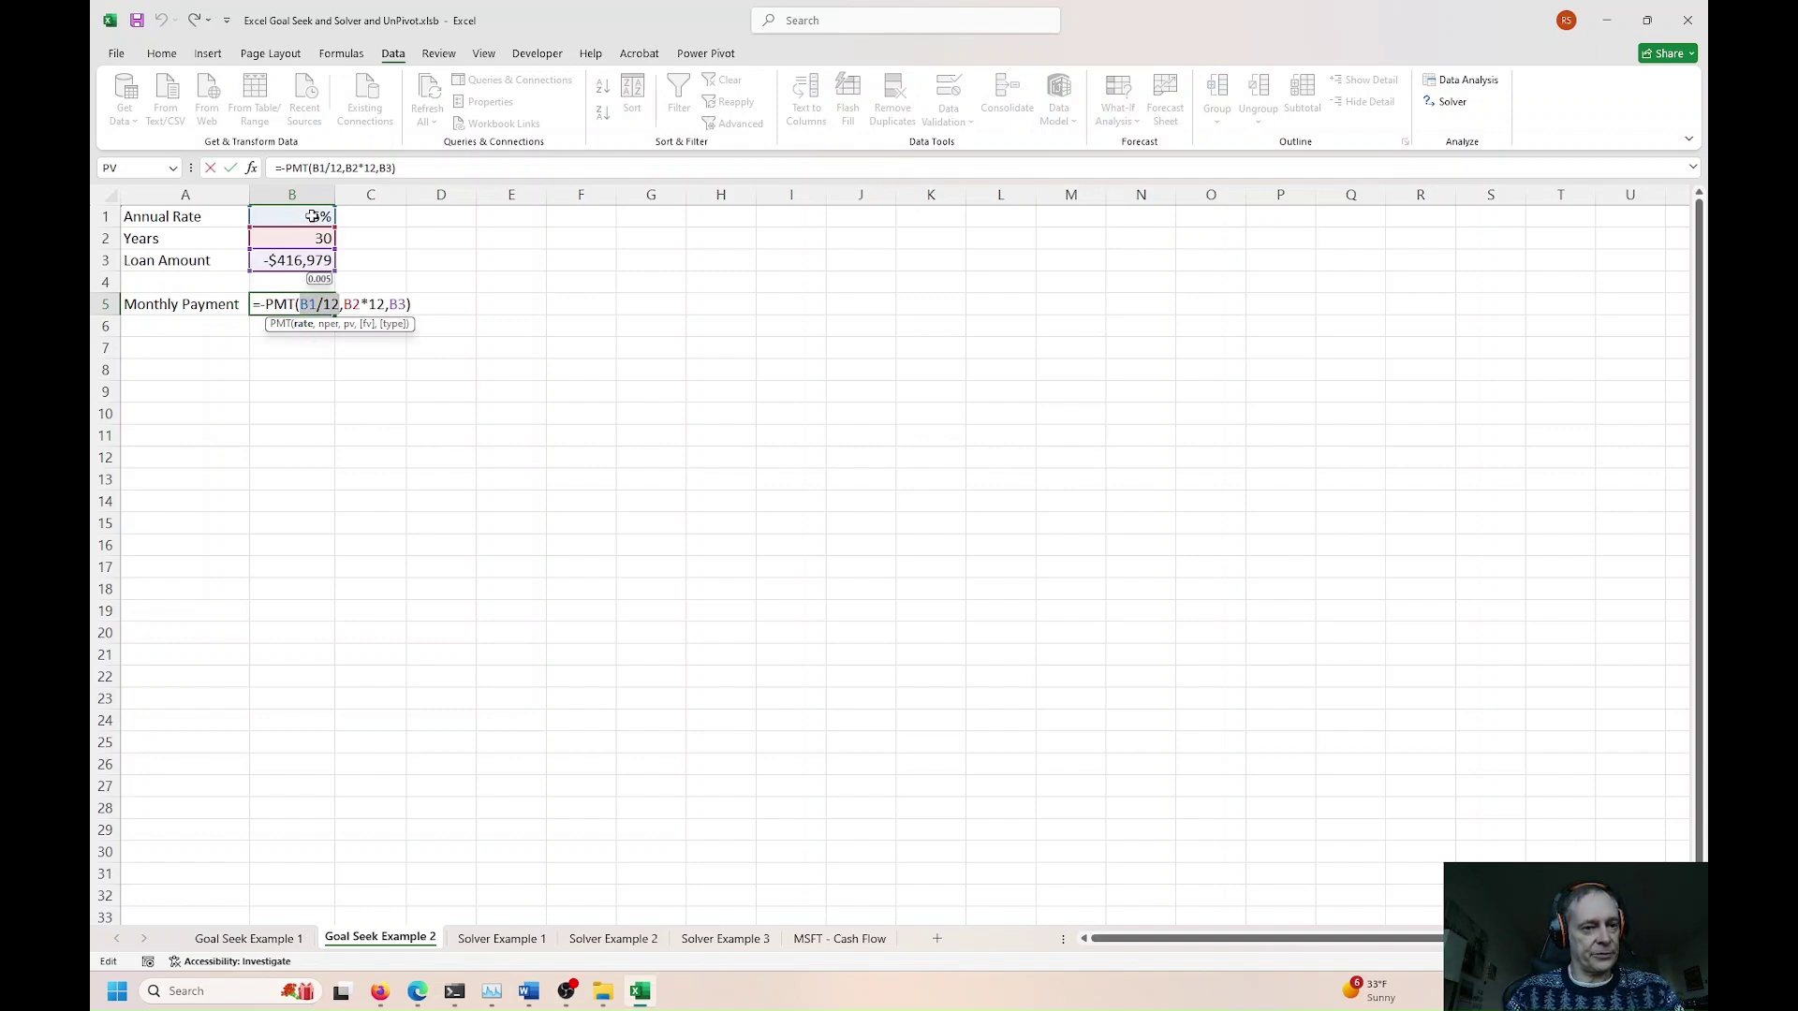
{"action": "left_click", "coordinate": [365, 305]}
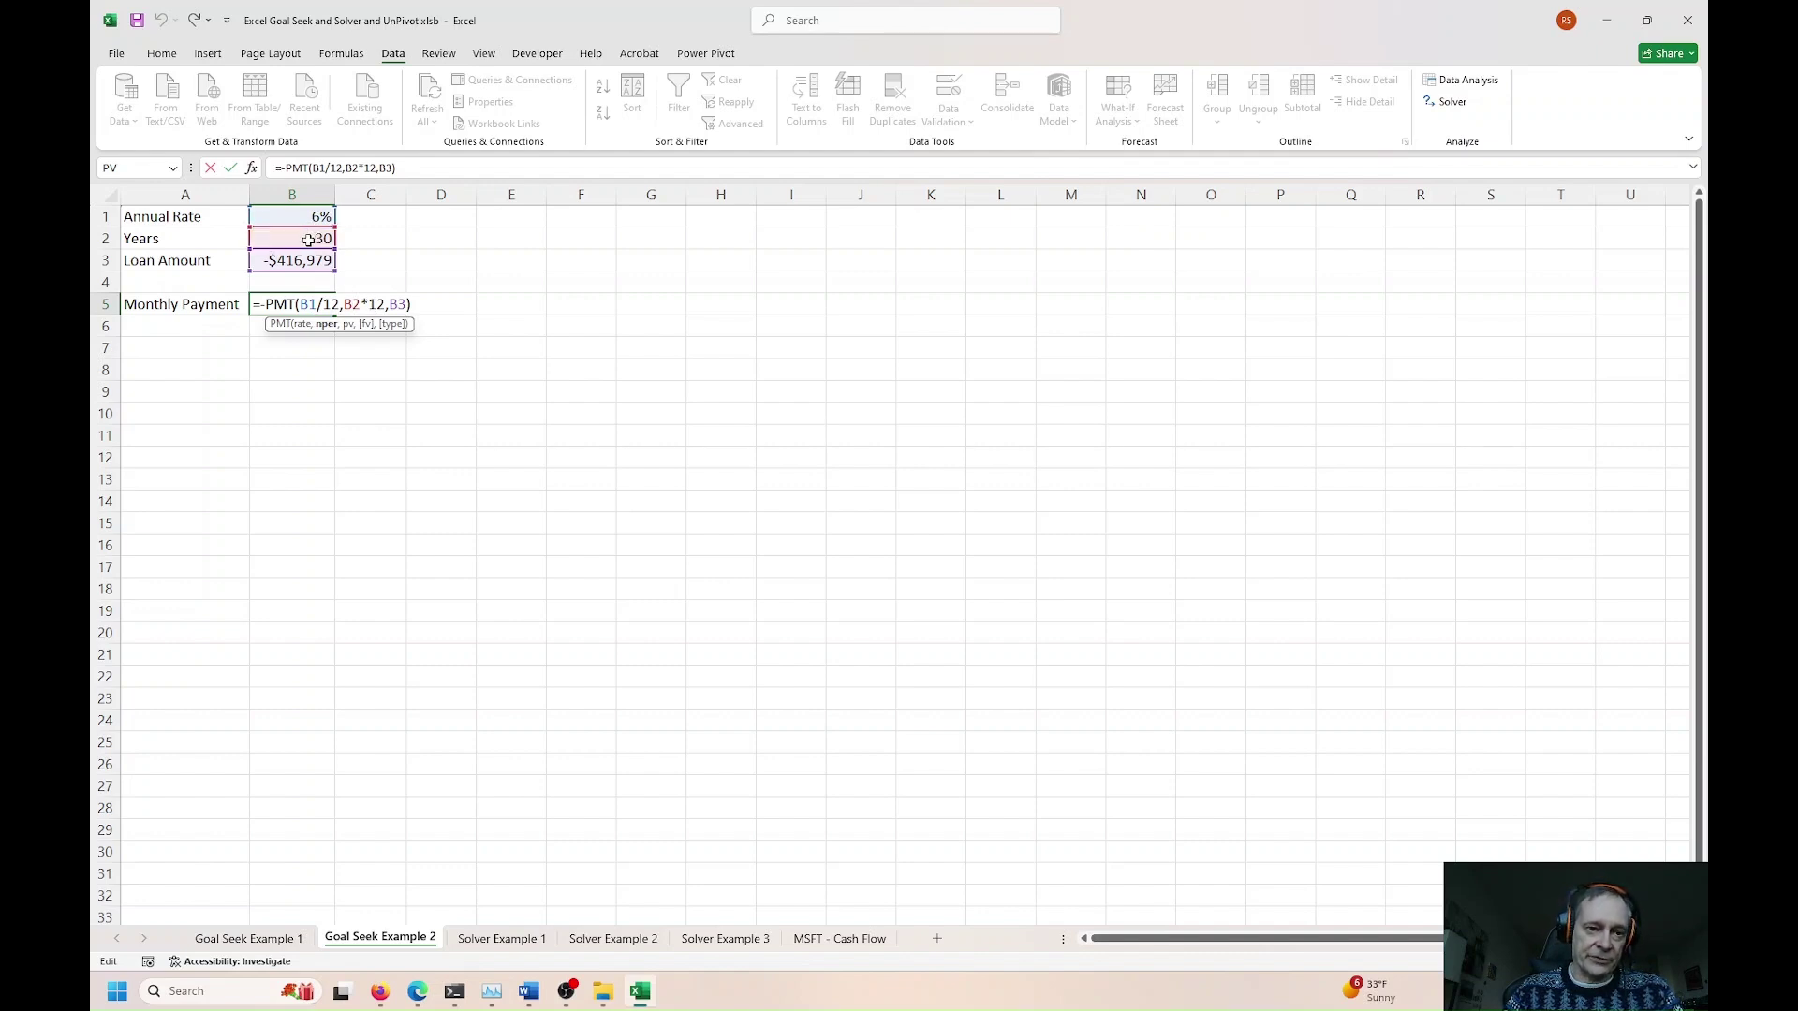
{"action": "left_click", "coordinate": [346, 325]}
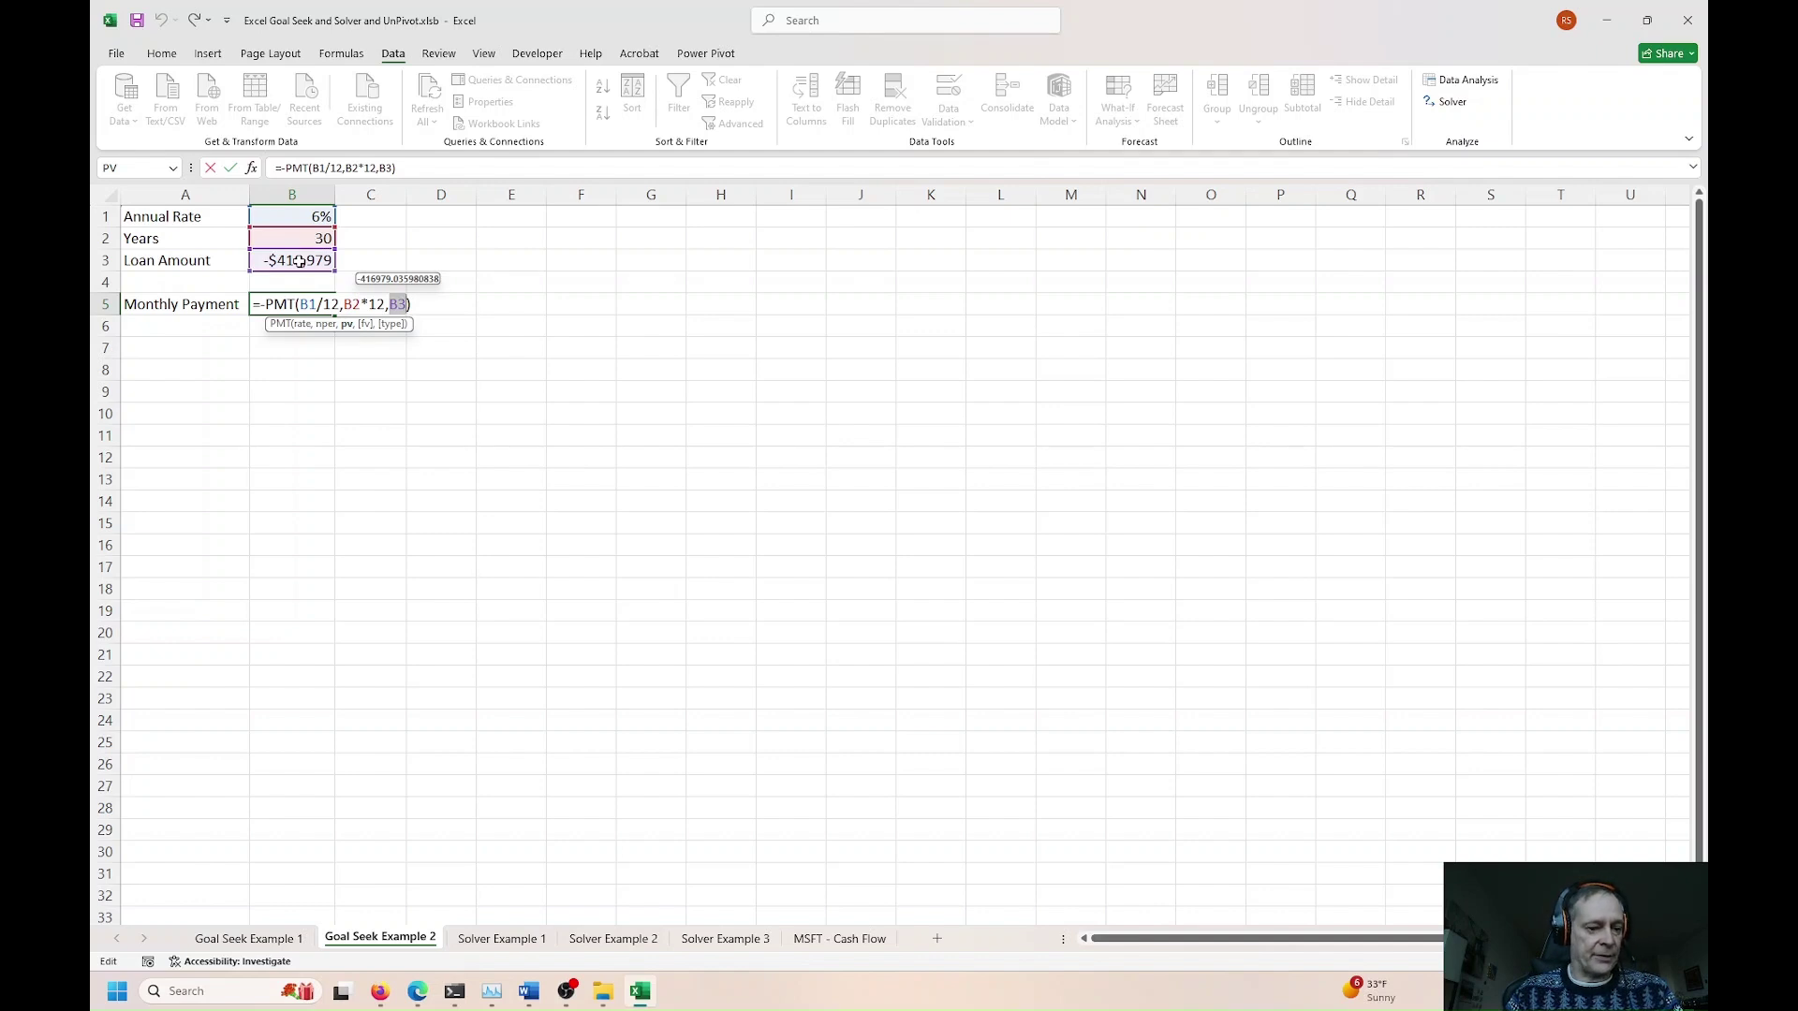
{"action": "key", "text": "Return"}
Step: Set the Annual Rate in B1 to 5% and check the Monthly Payment formula in B5
{"action": "left_click", "coordinate": [298, 217]}
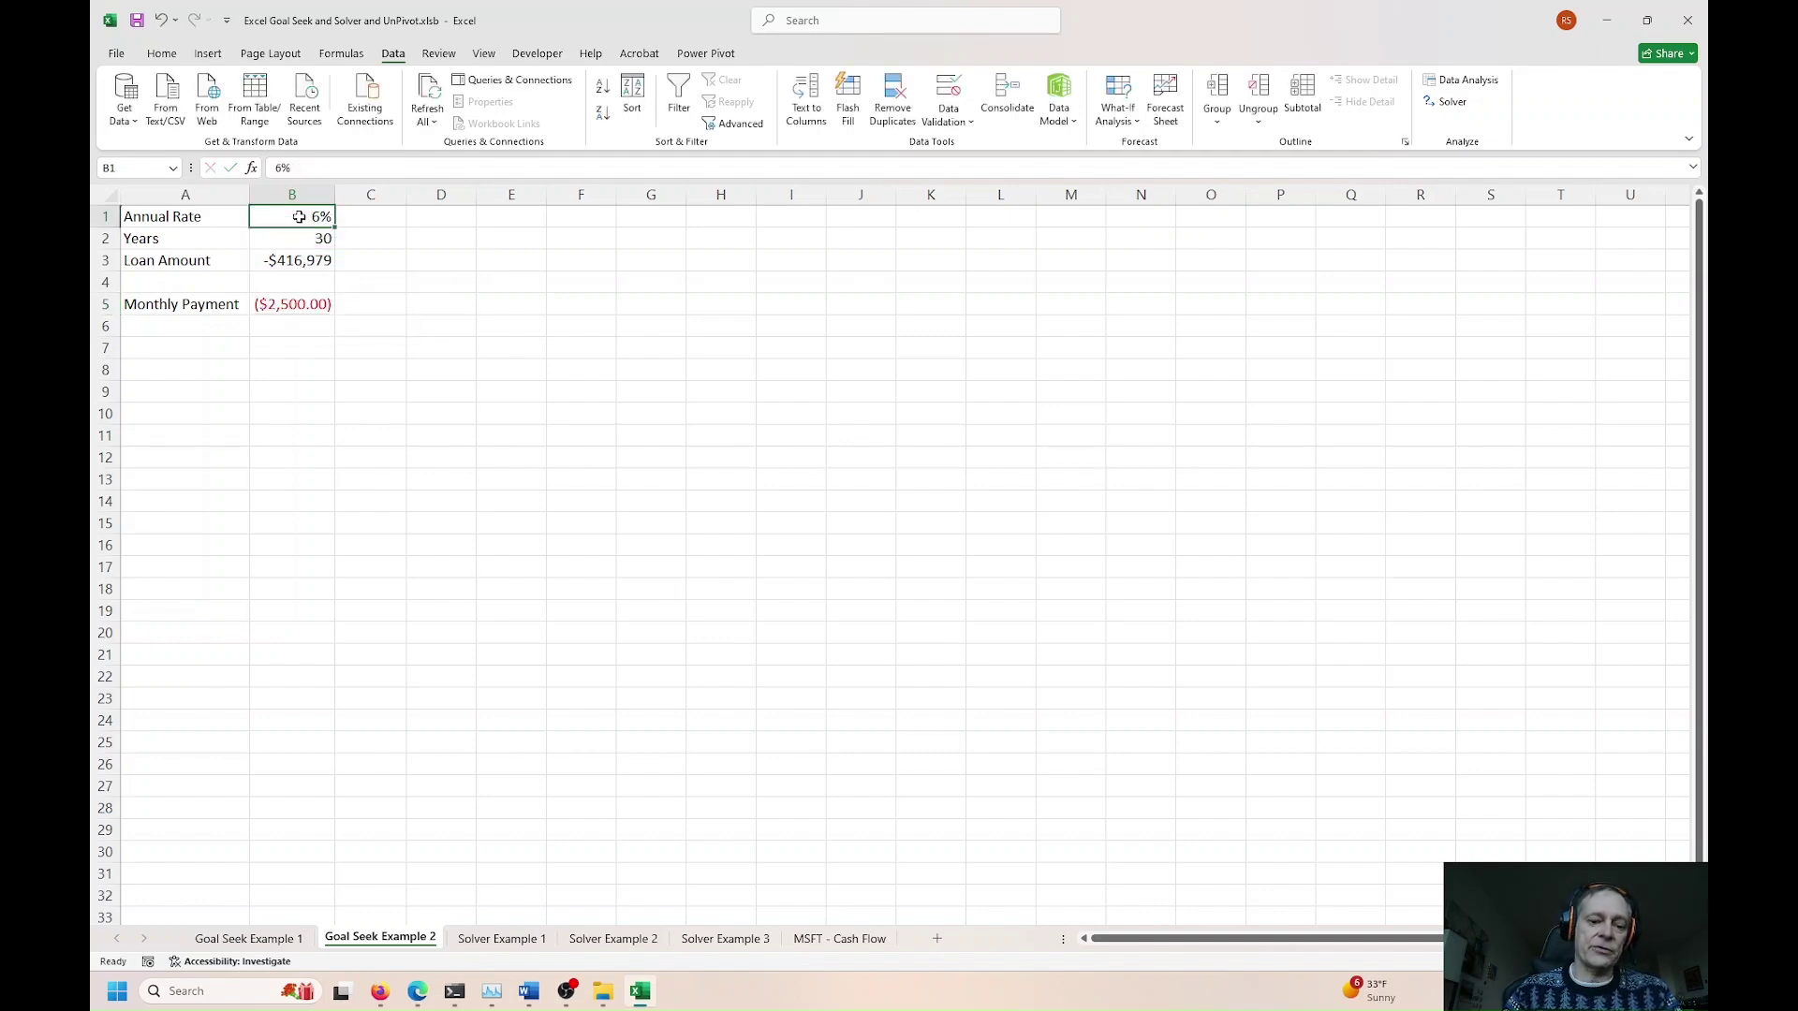
{"action": "type", "text": "5"}
{"action": "key", "text": "Return"}
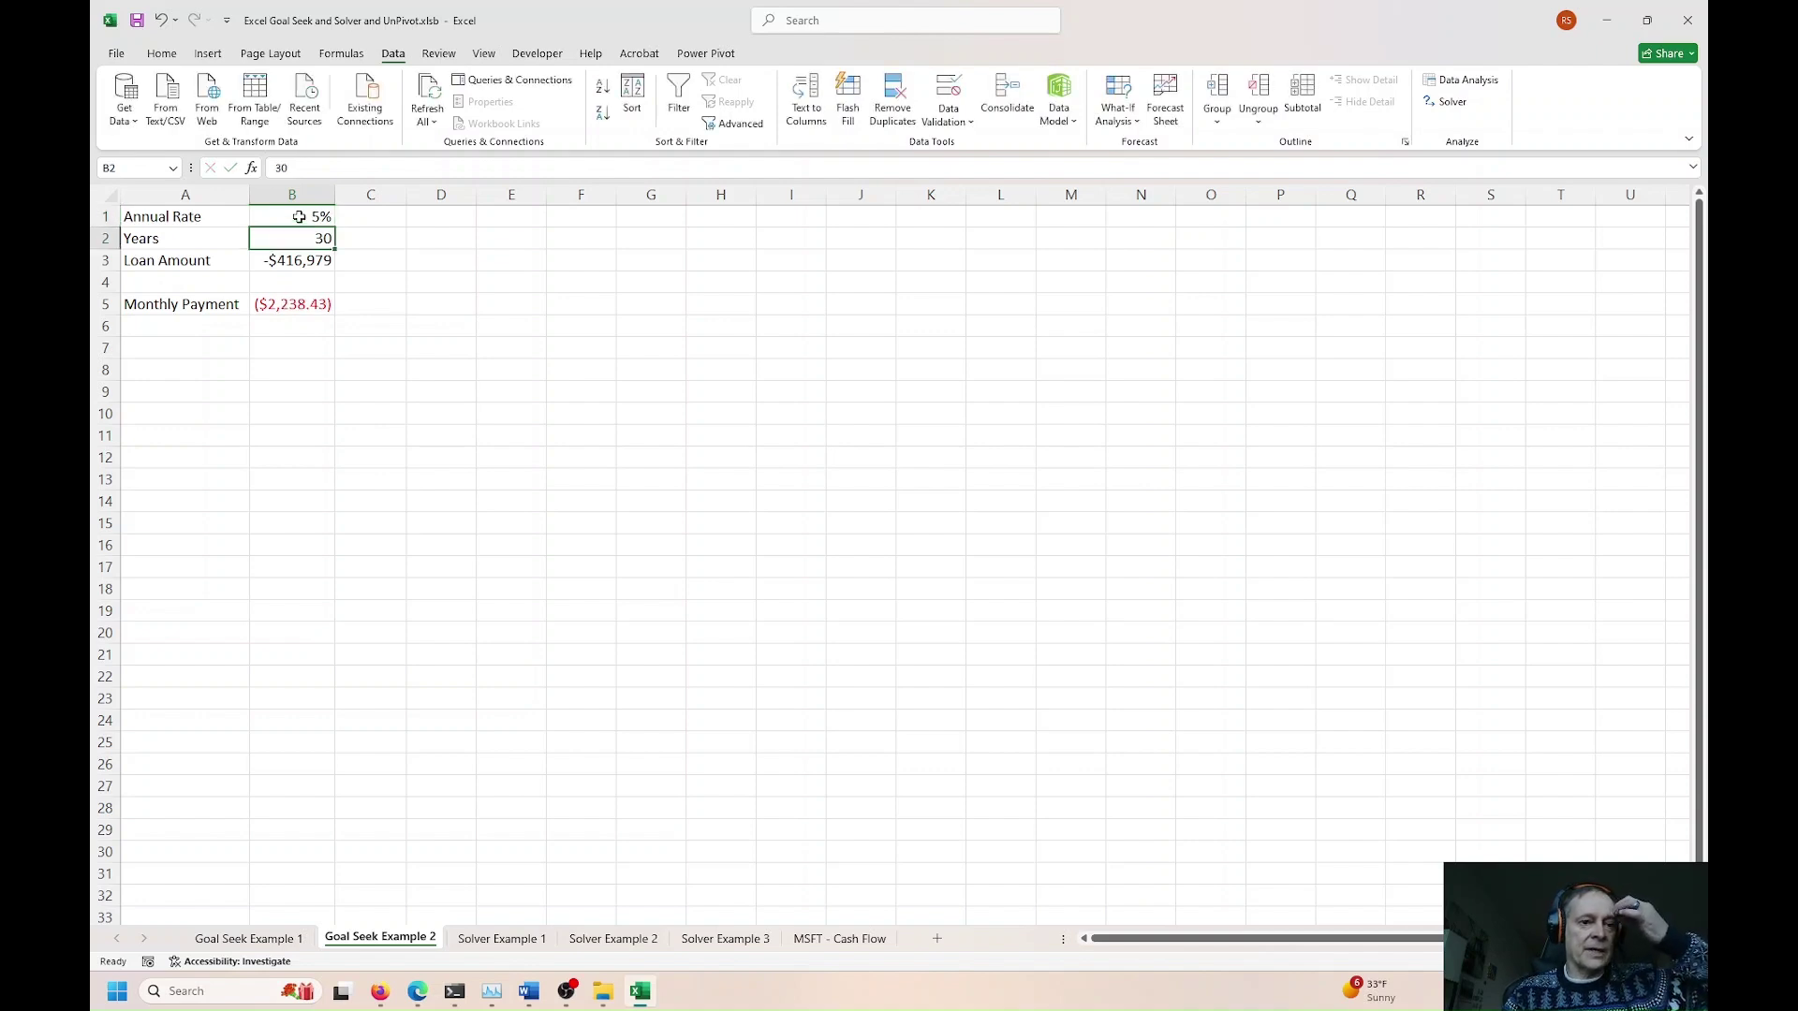
{"action": "key", "text": "Down"}
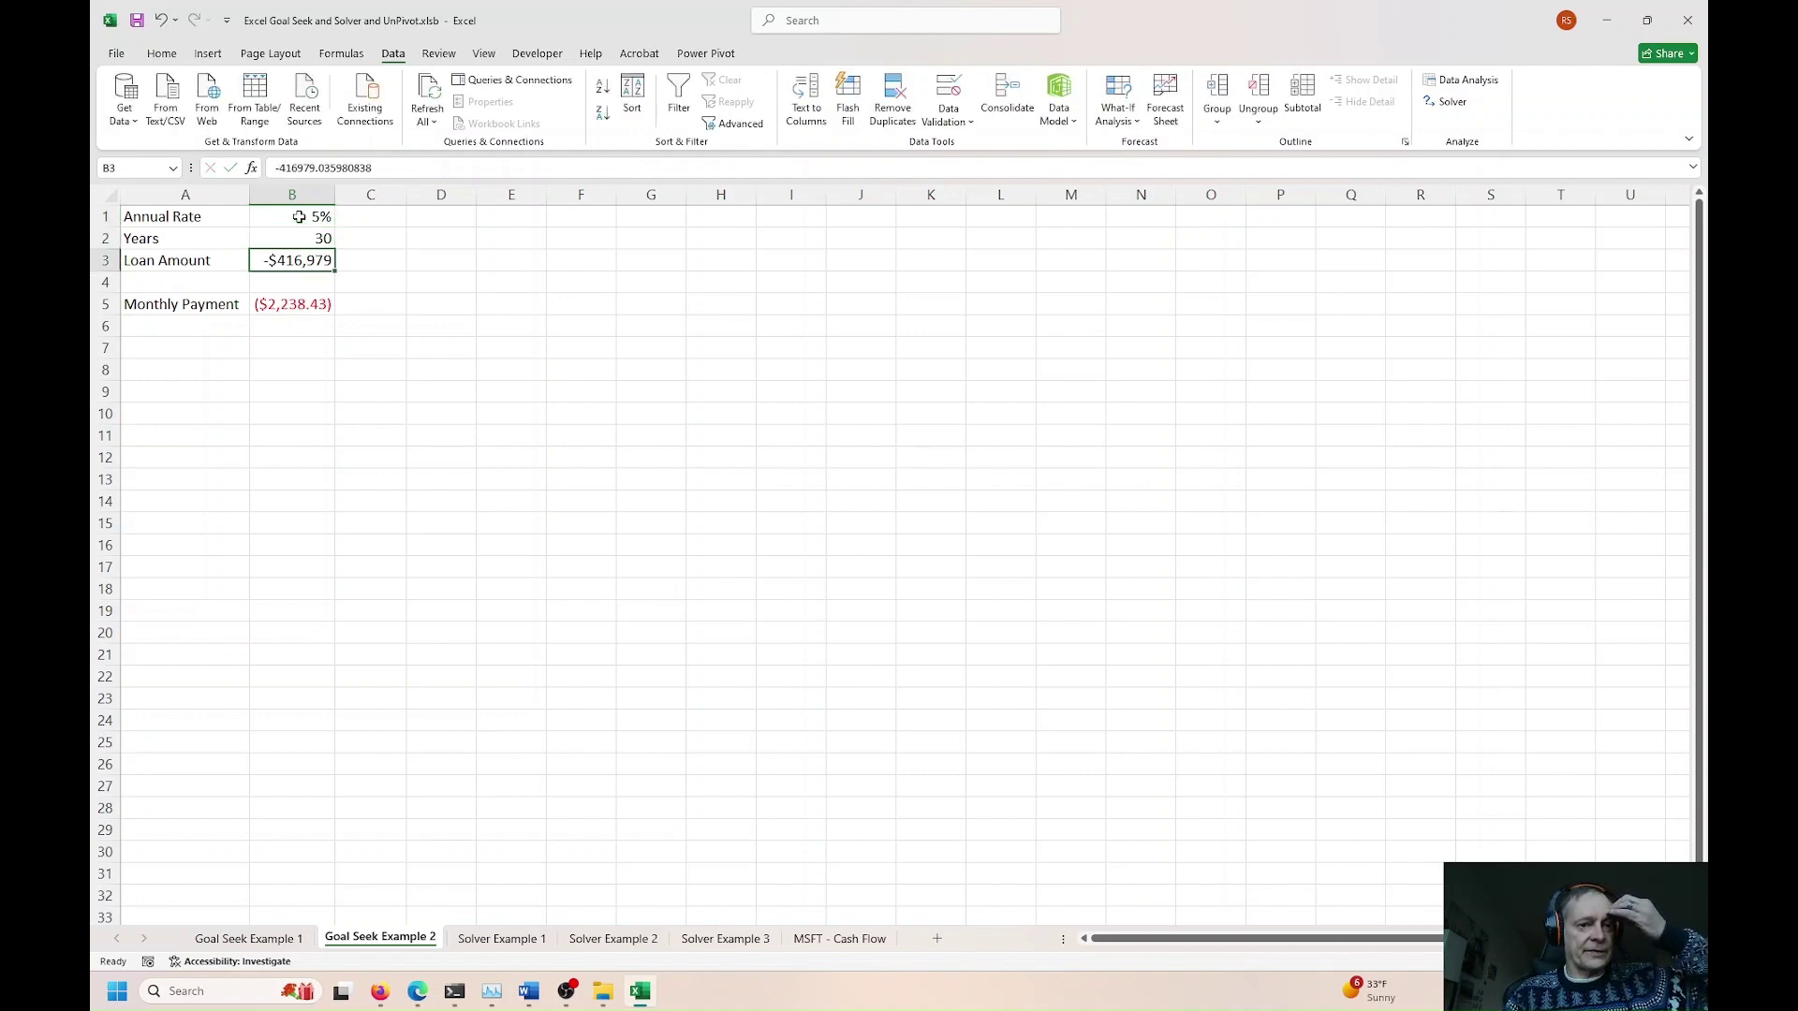
{"action": "key", "text": "Down"}
{"action": "key", "text": "Down"}
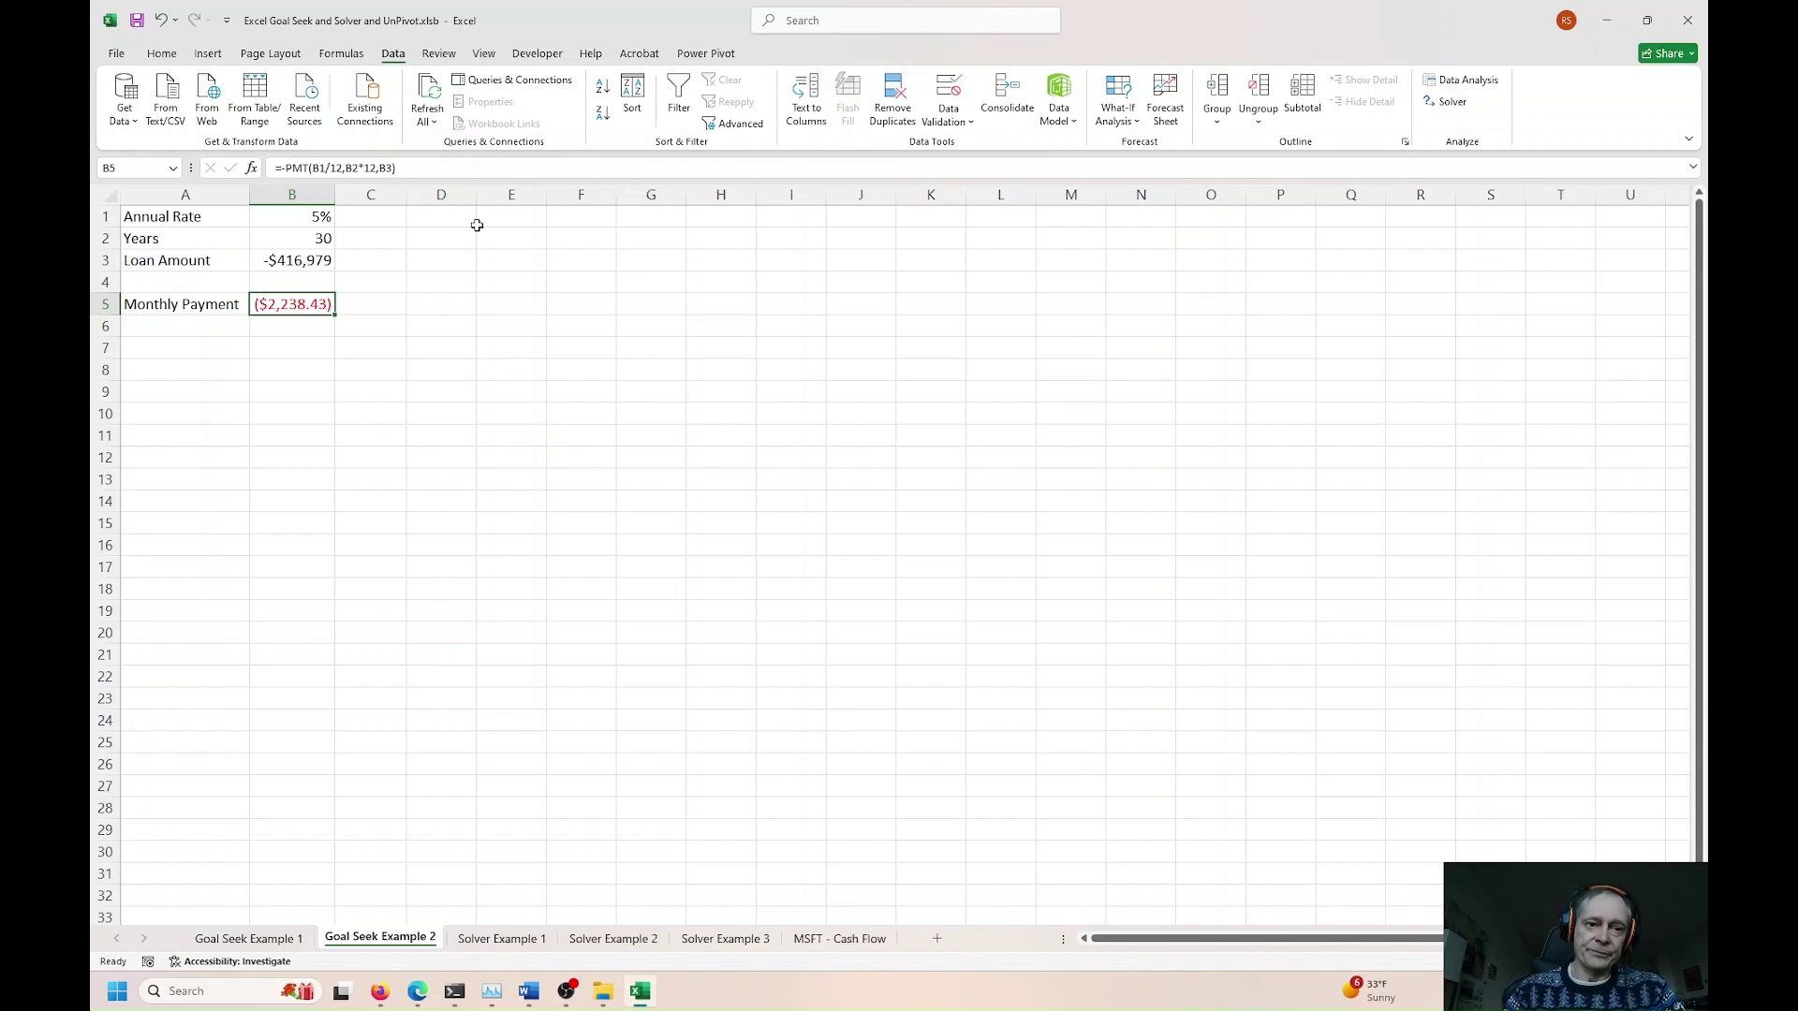
{"action": "double_click", "coordinate": [318, 302]}
{"action": "key", "text": "Escape"}
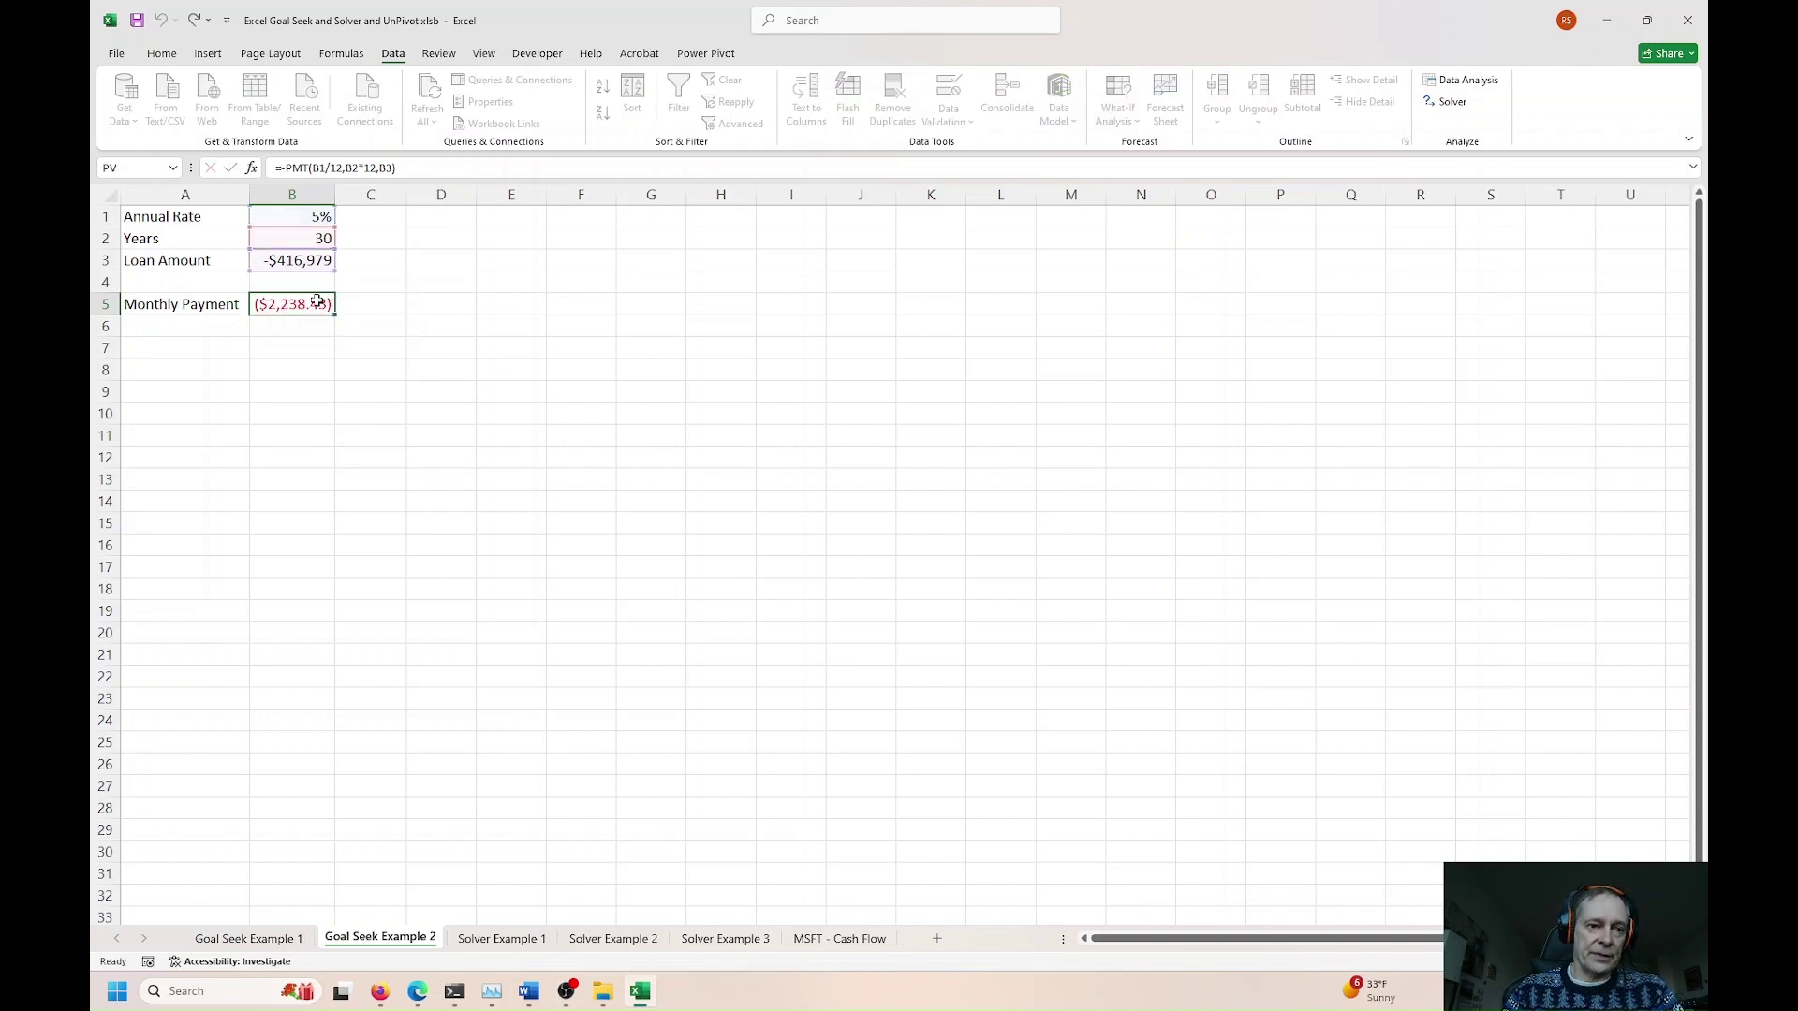
Step: Set the Annual Rate in B1 to 4%
{"action": "left_click", "coordinate": [308, 215]}
{"action": "type", "text": "4"}
{"action": "key", "text": "Return"}
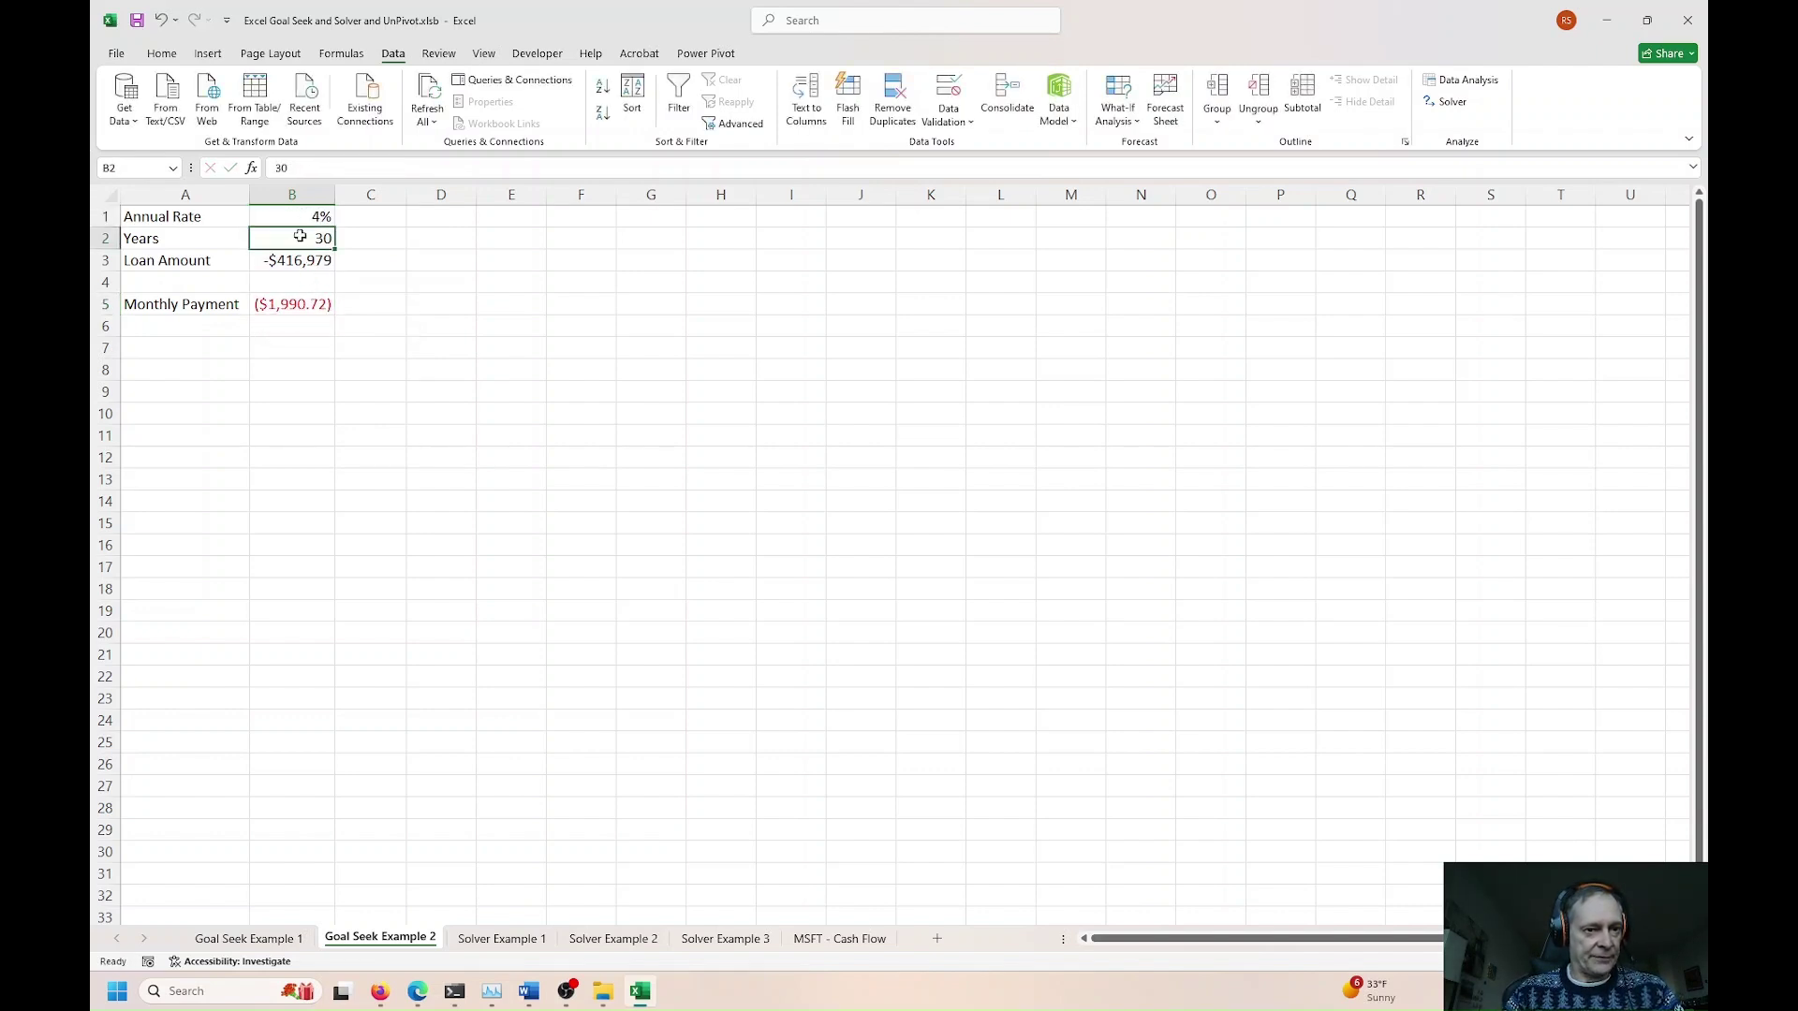
{"action": "left_click", "coordinate": [293, 214]}
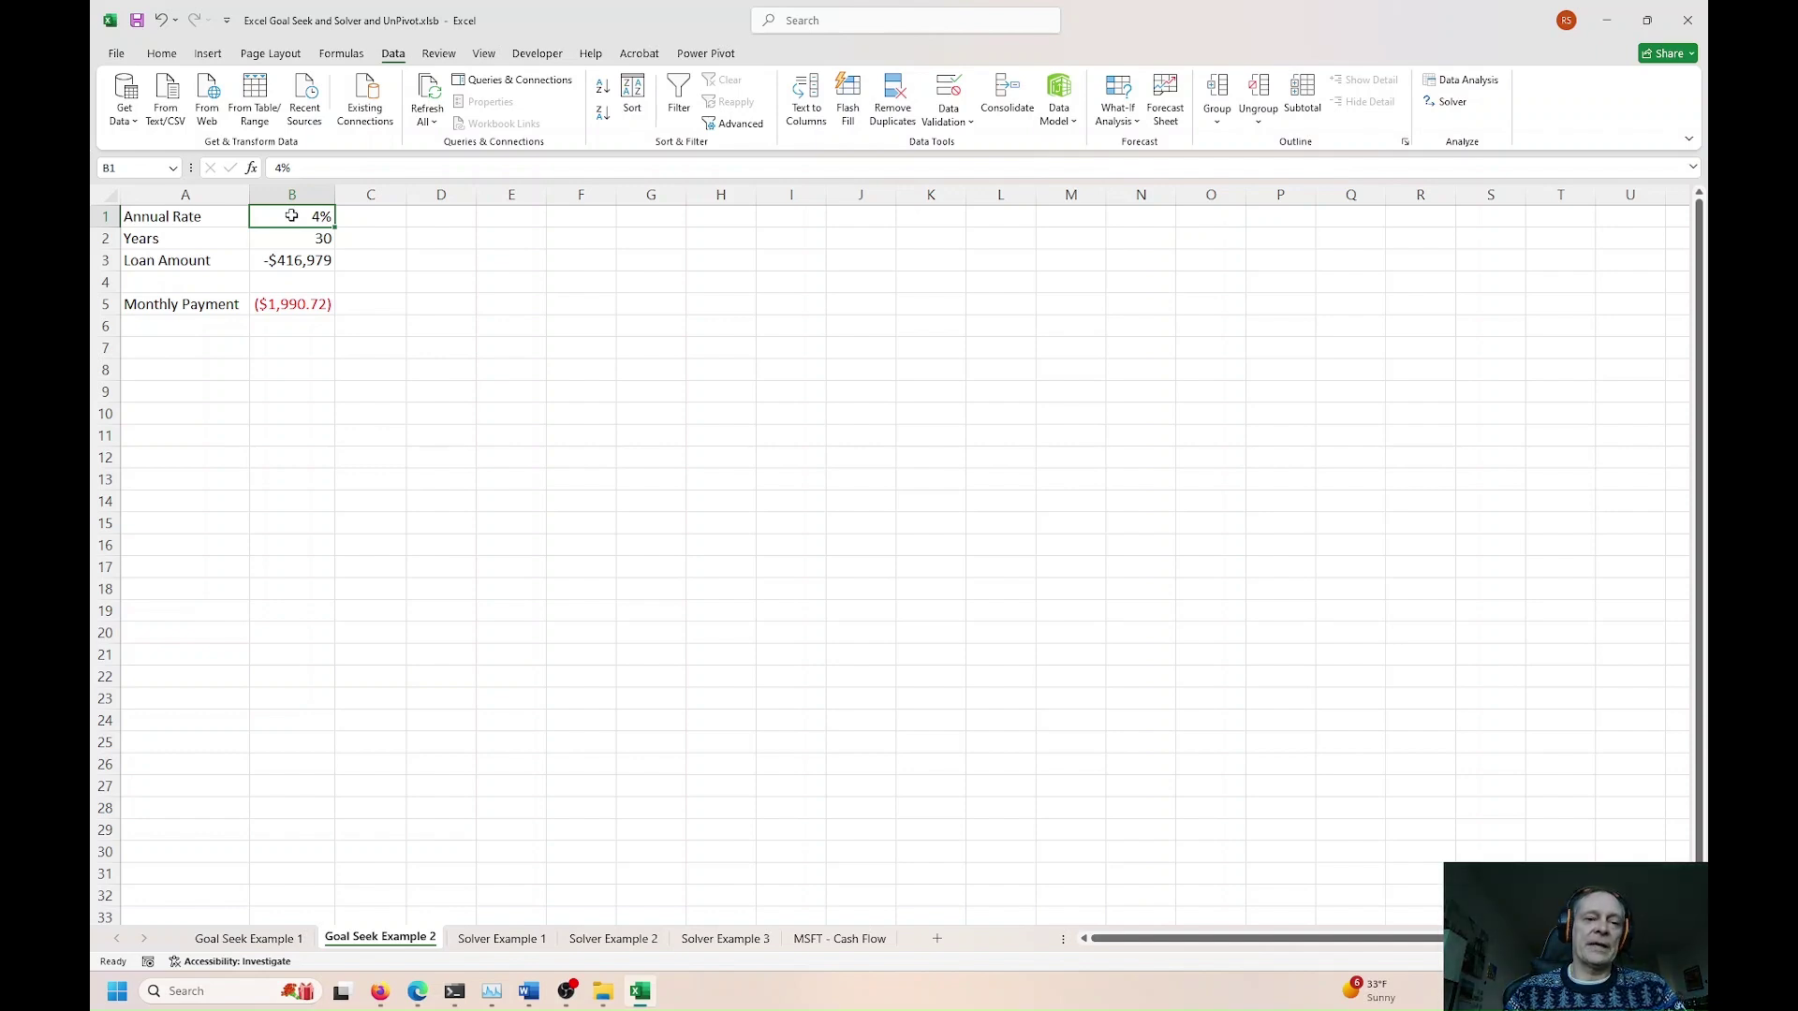
Step: Enter 420000 as the Loan Amount in B3 and check the Monthly Payment in B5
{"action": "left_click", "coordinate": [294, 261]}
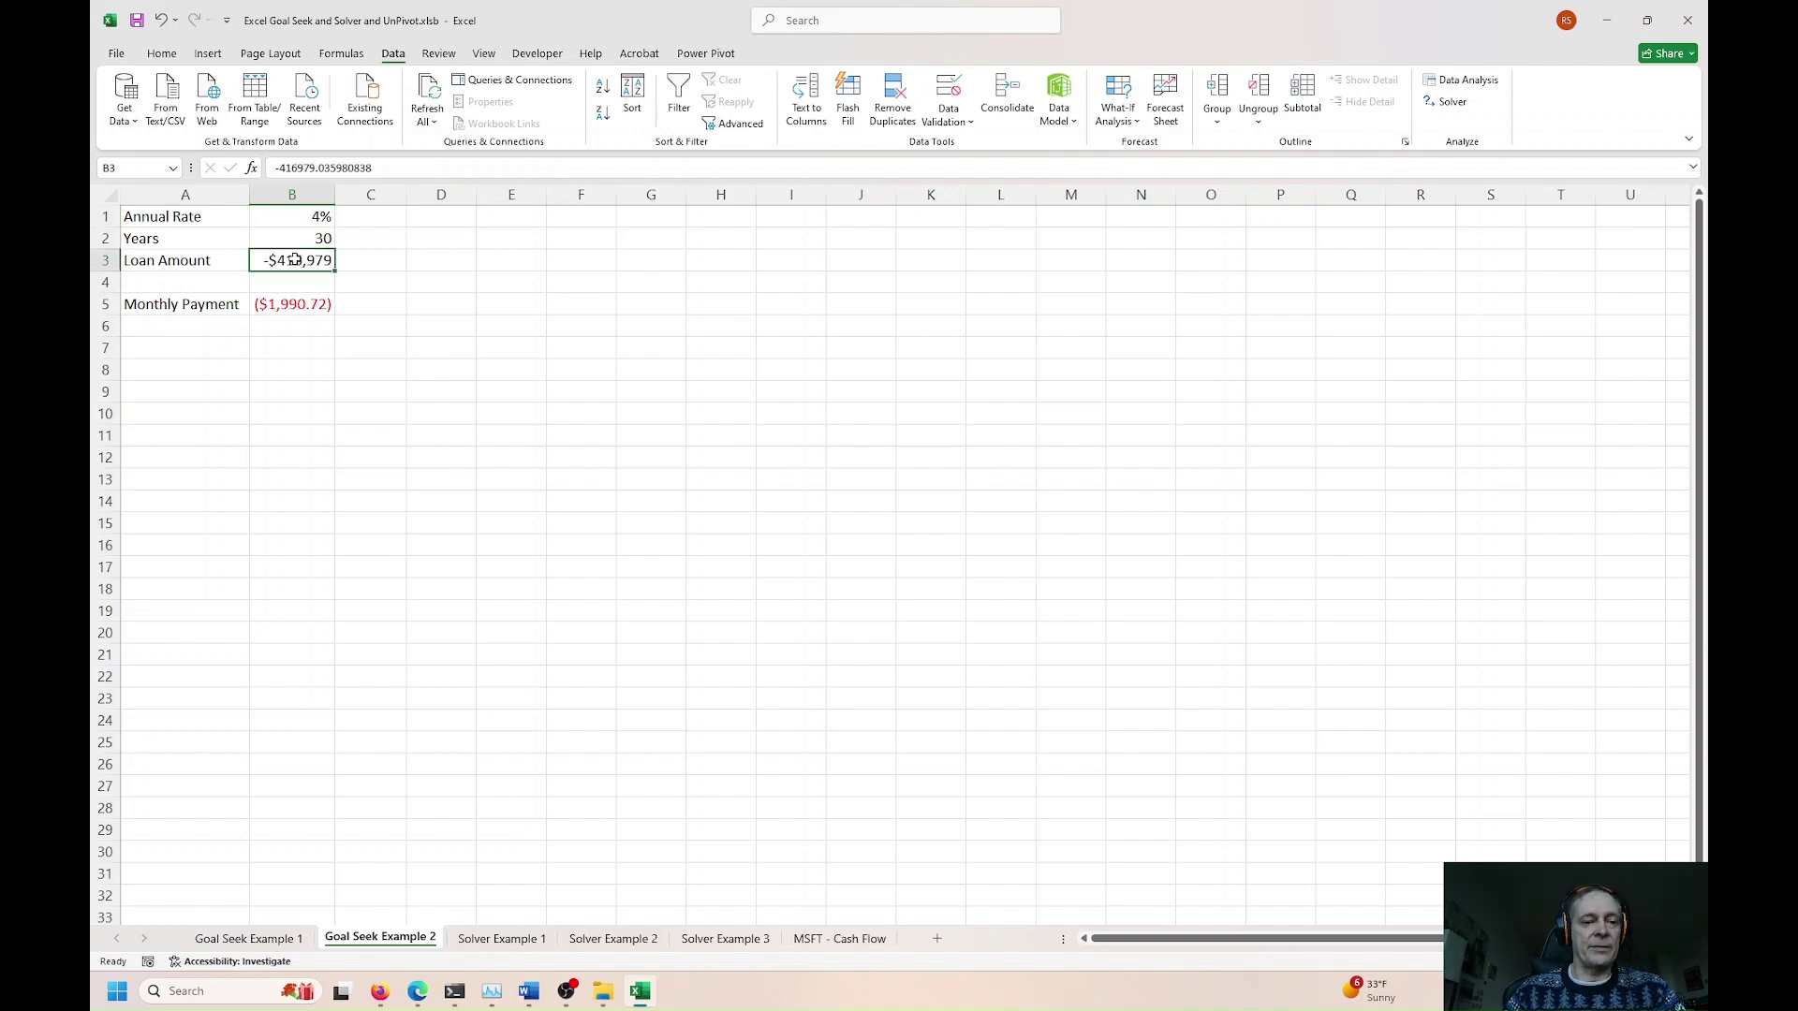
{"action": "type", "text": "420000"}
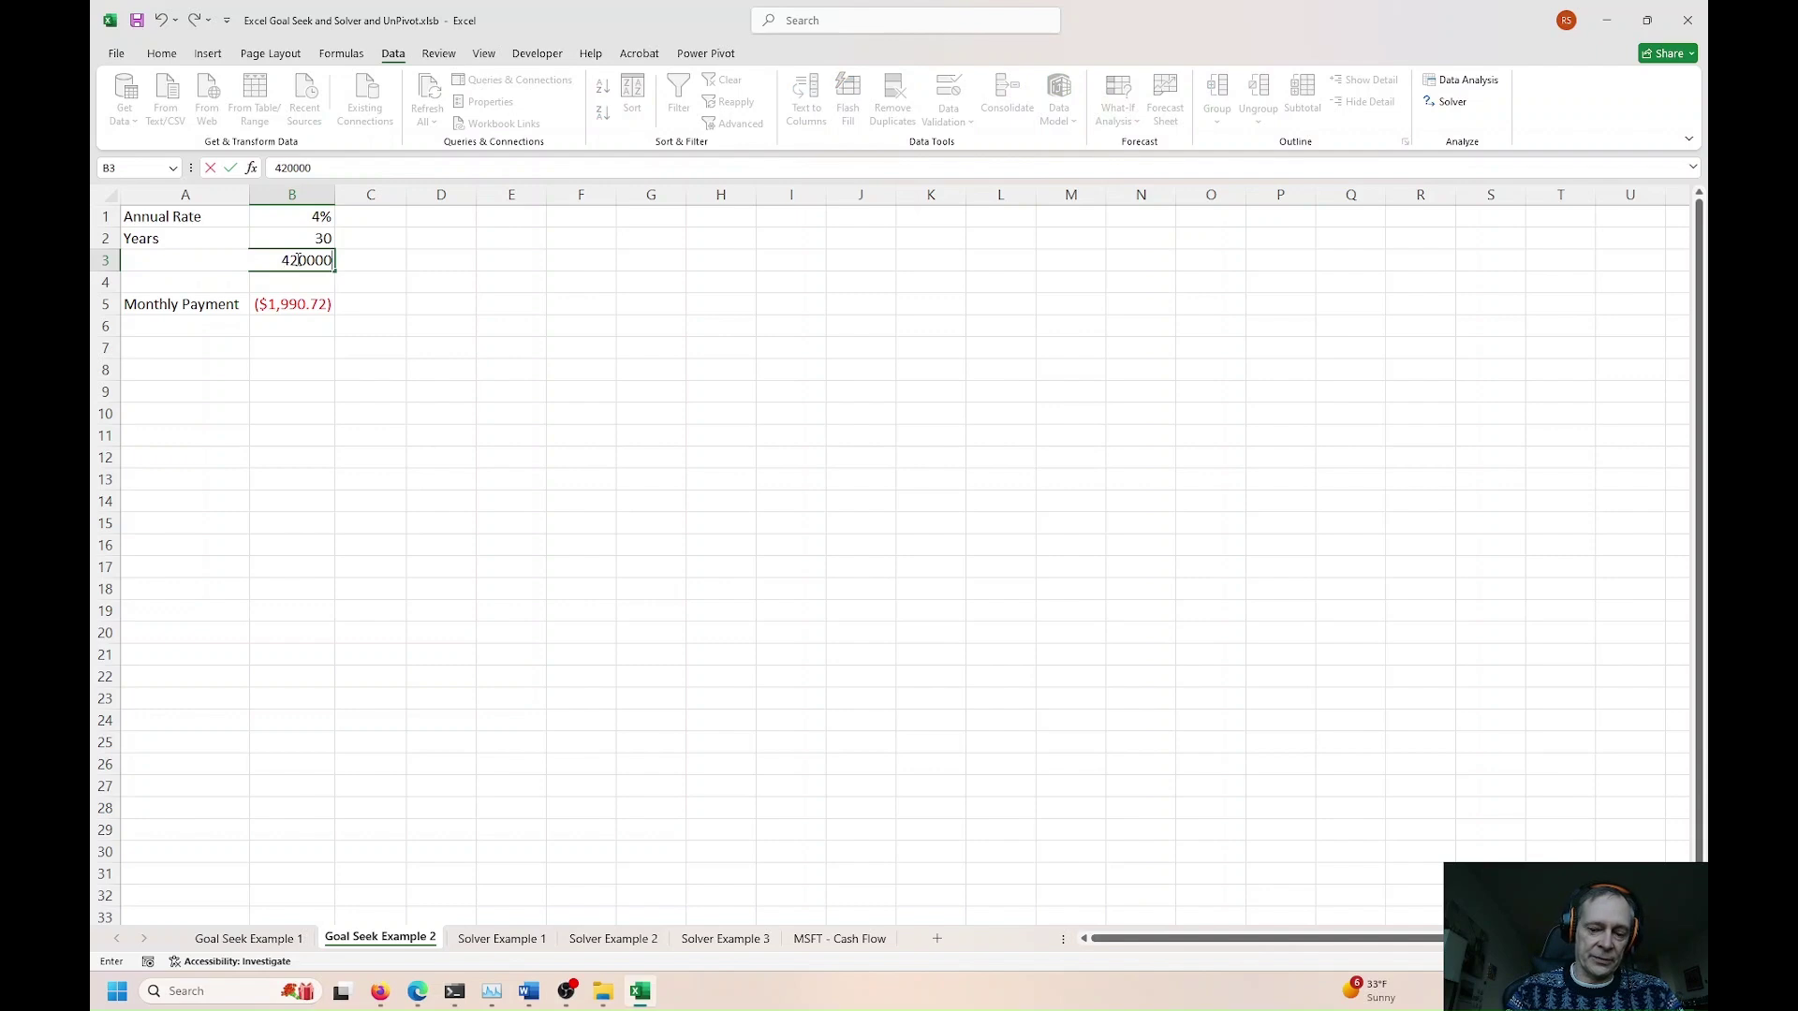
{"action": "key", "text": "Return"}
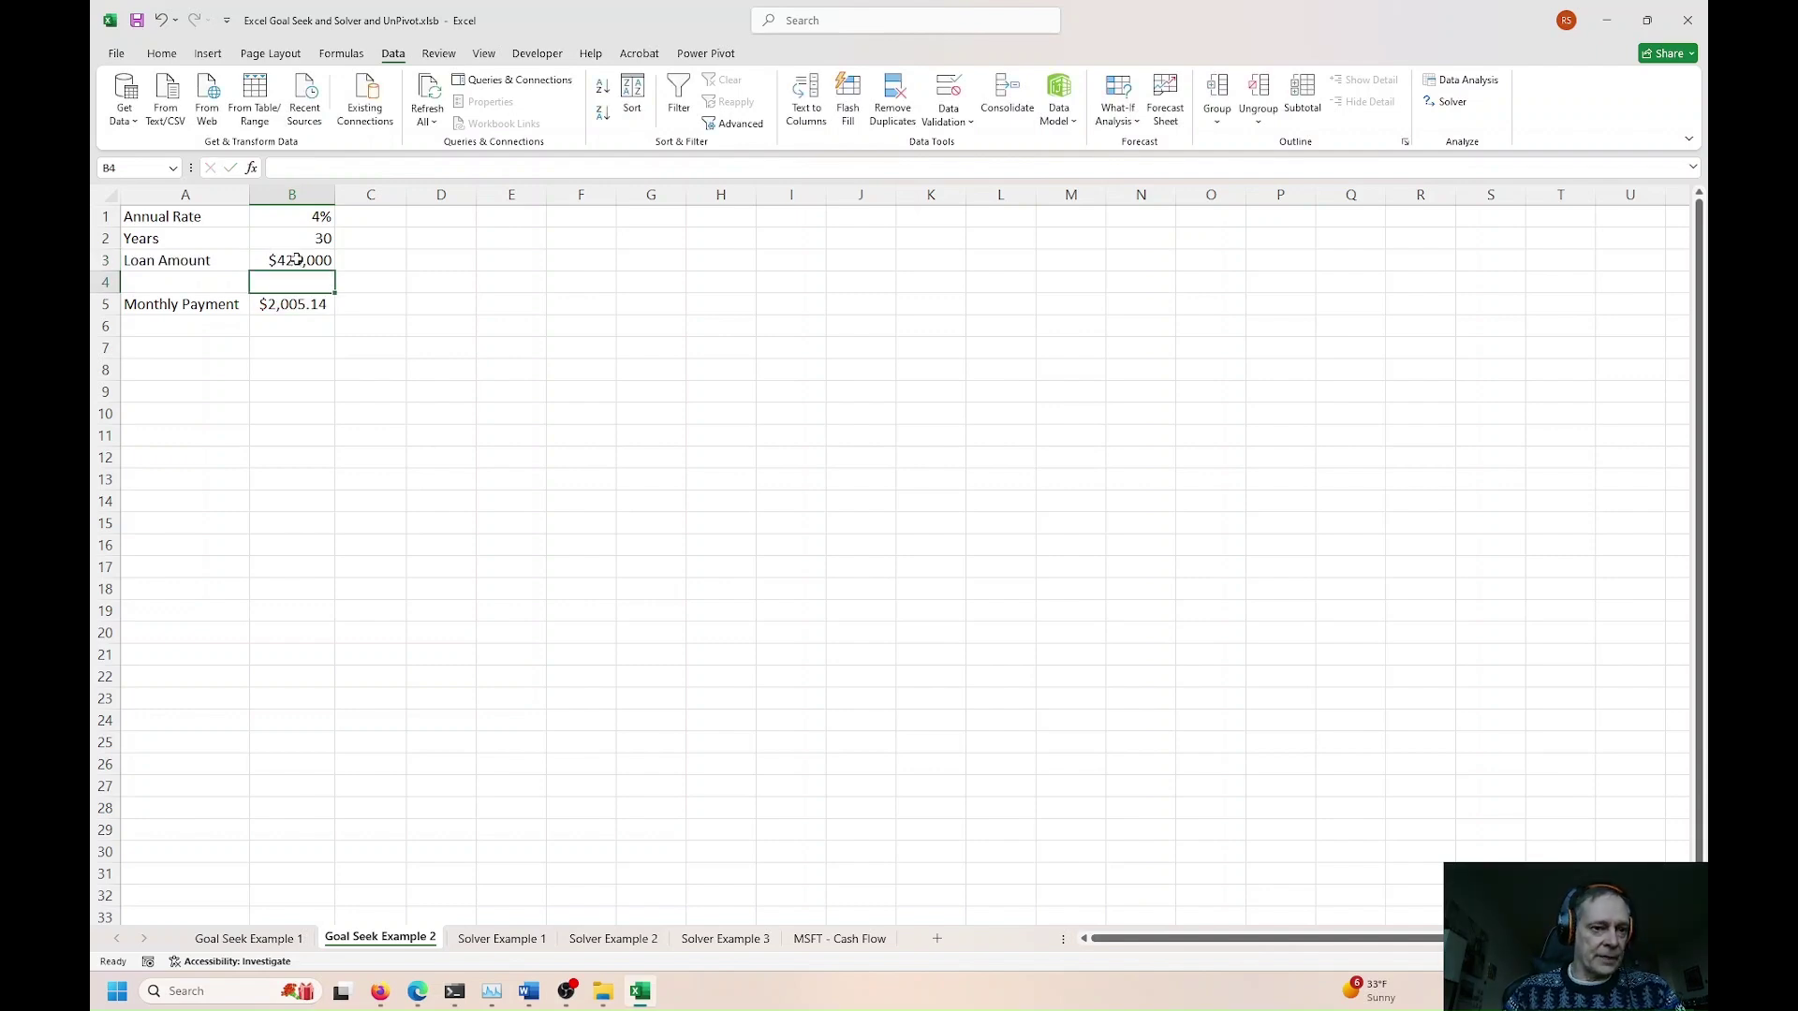
{"action": "left_click", "coordinate": [281, 306]}
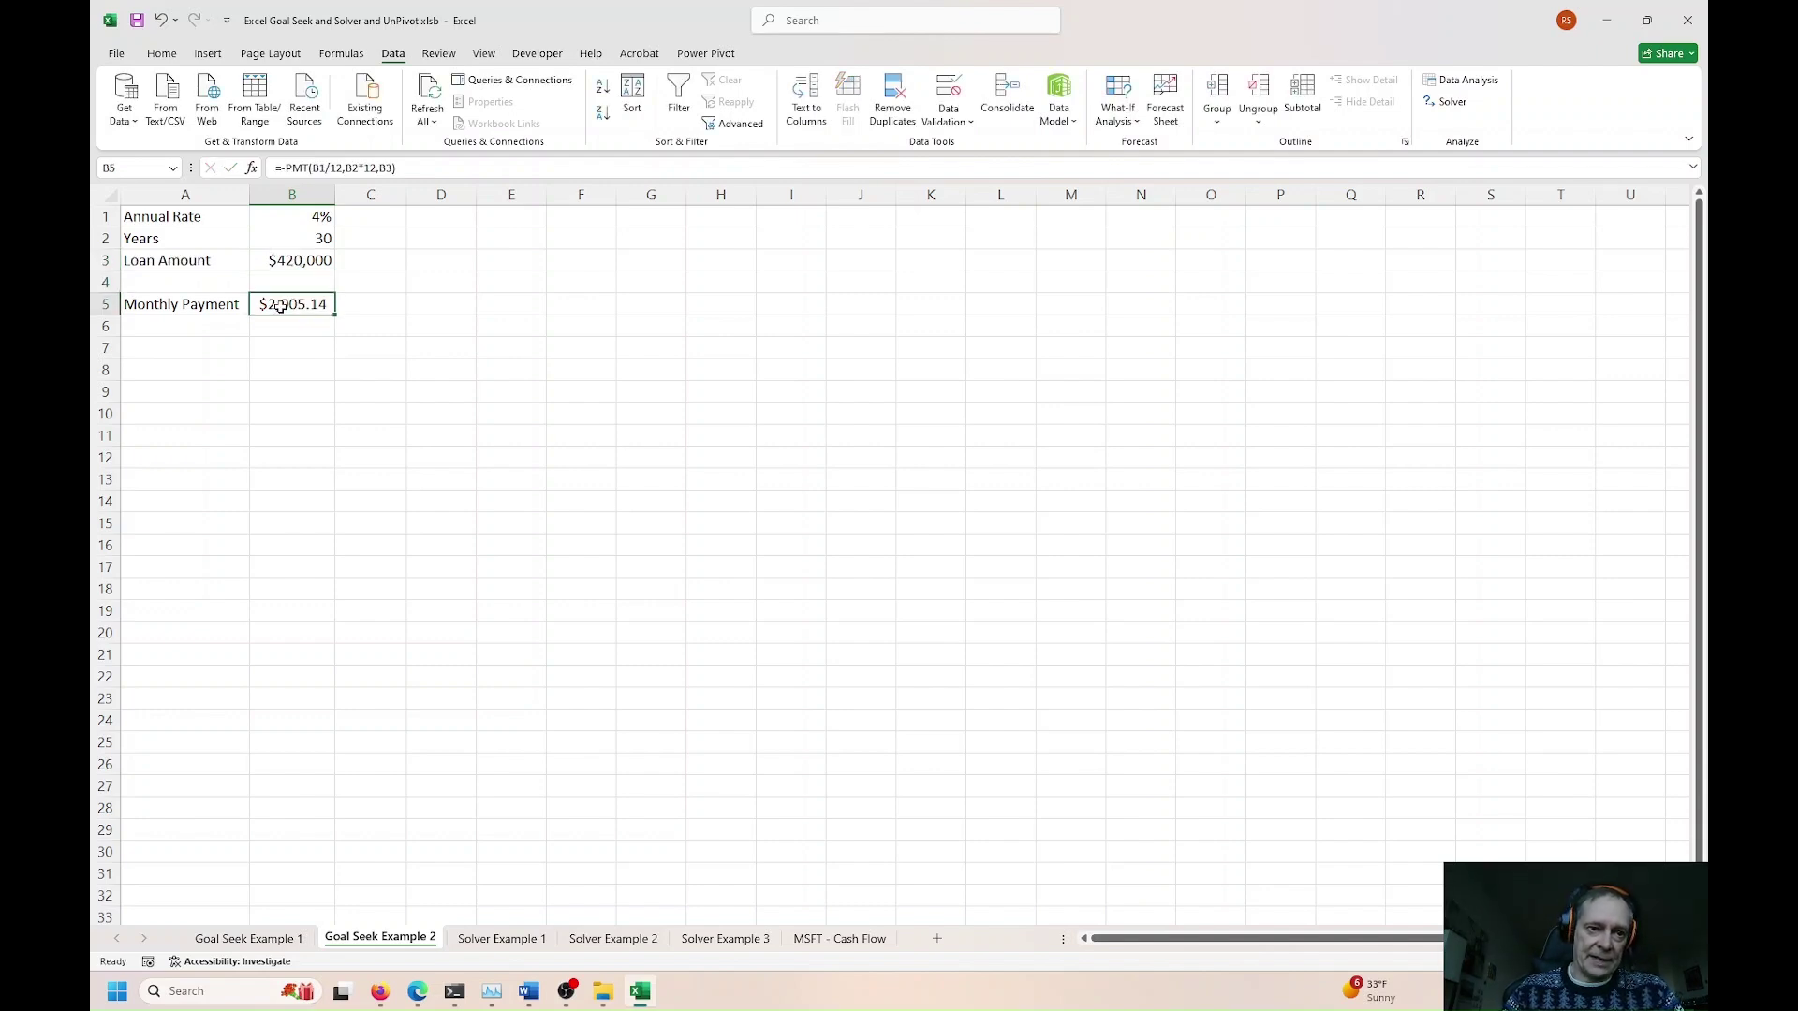
Step: Make the Loan Amount in B3 negative, as -420000
{"action": "left_click", "coordinate": [274, 260]}
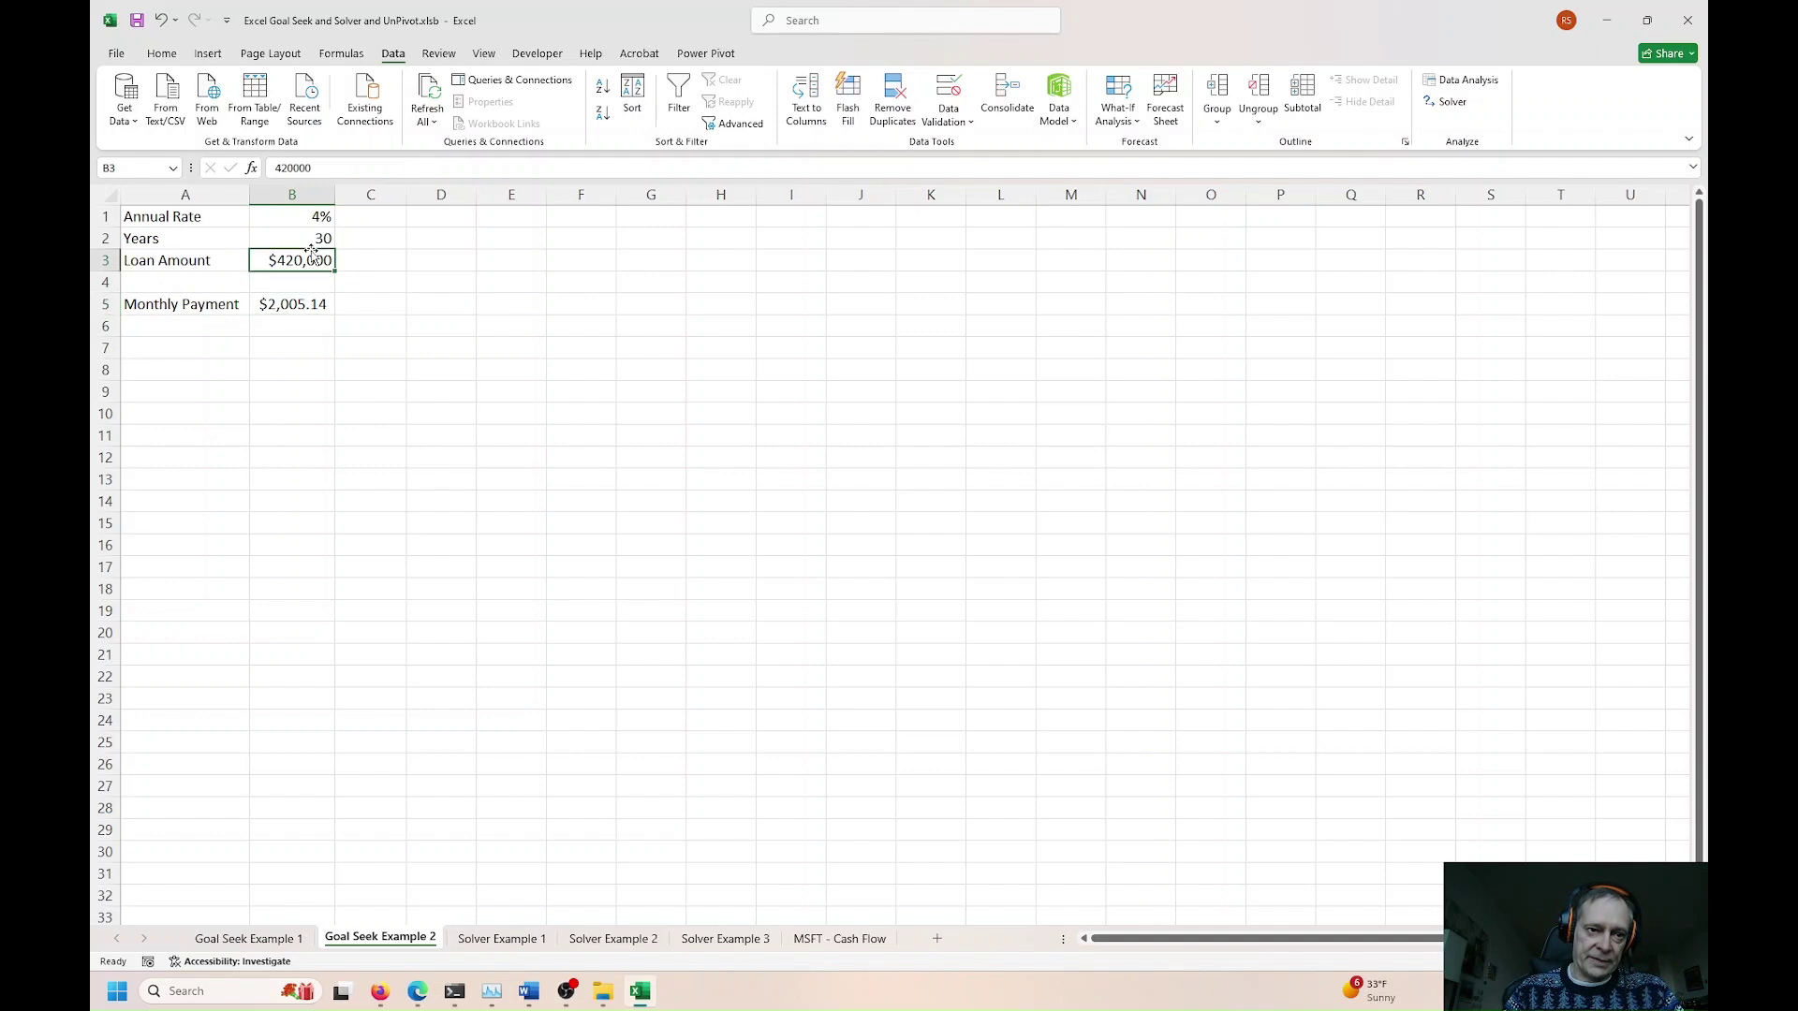
{"action": "left_click", "coordinate": [284, 169]}
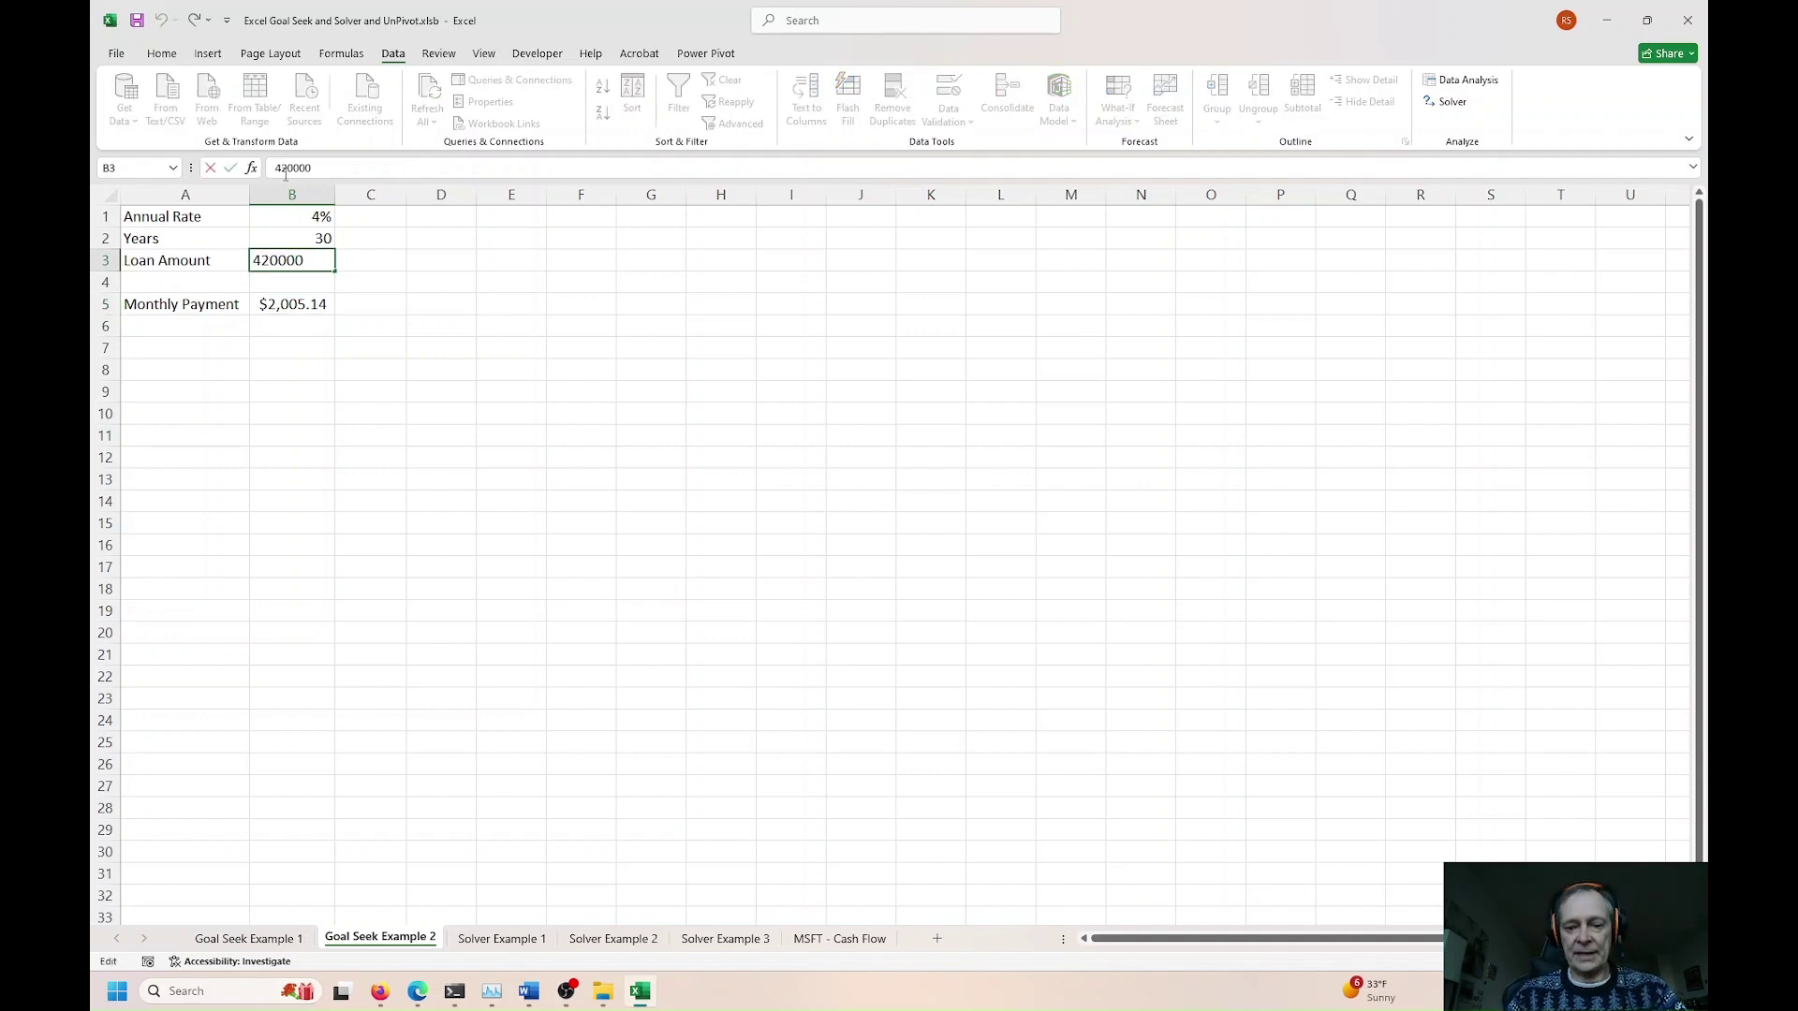
{"action": "type", "text": "-"}
{"action": "key", "text": "Return"}
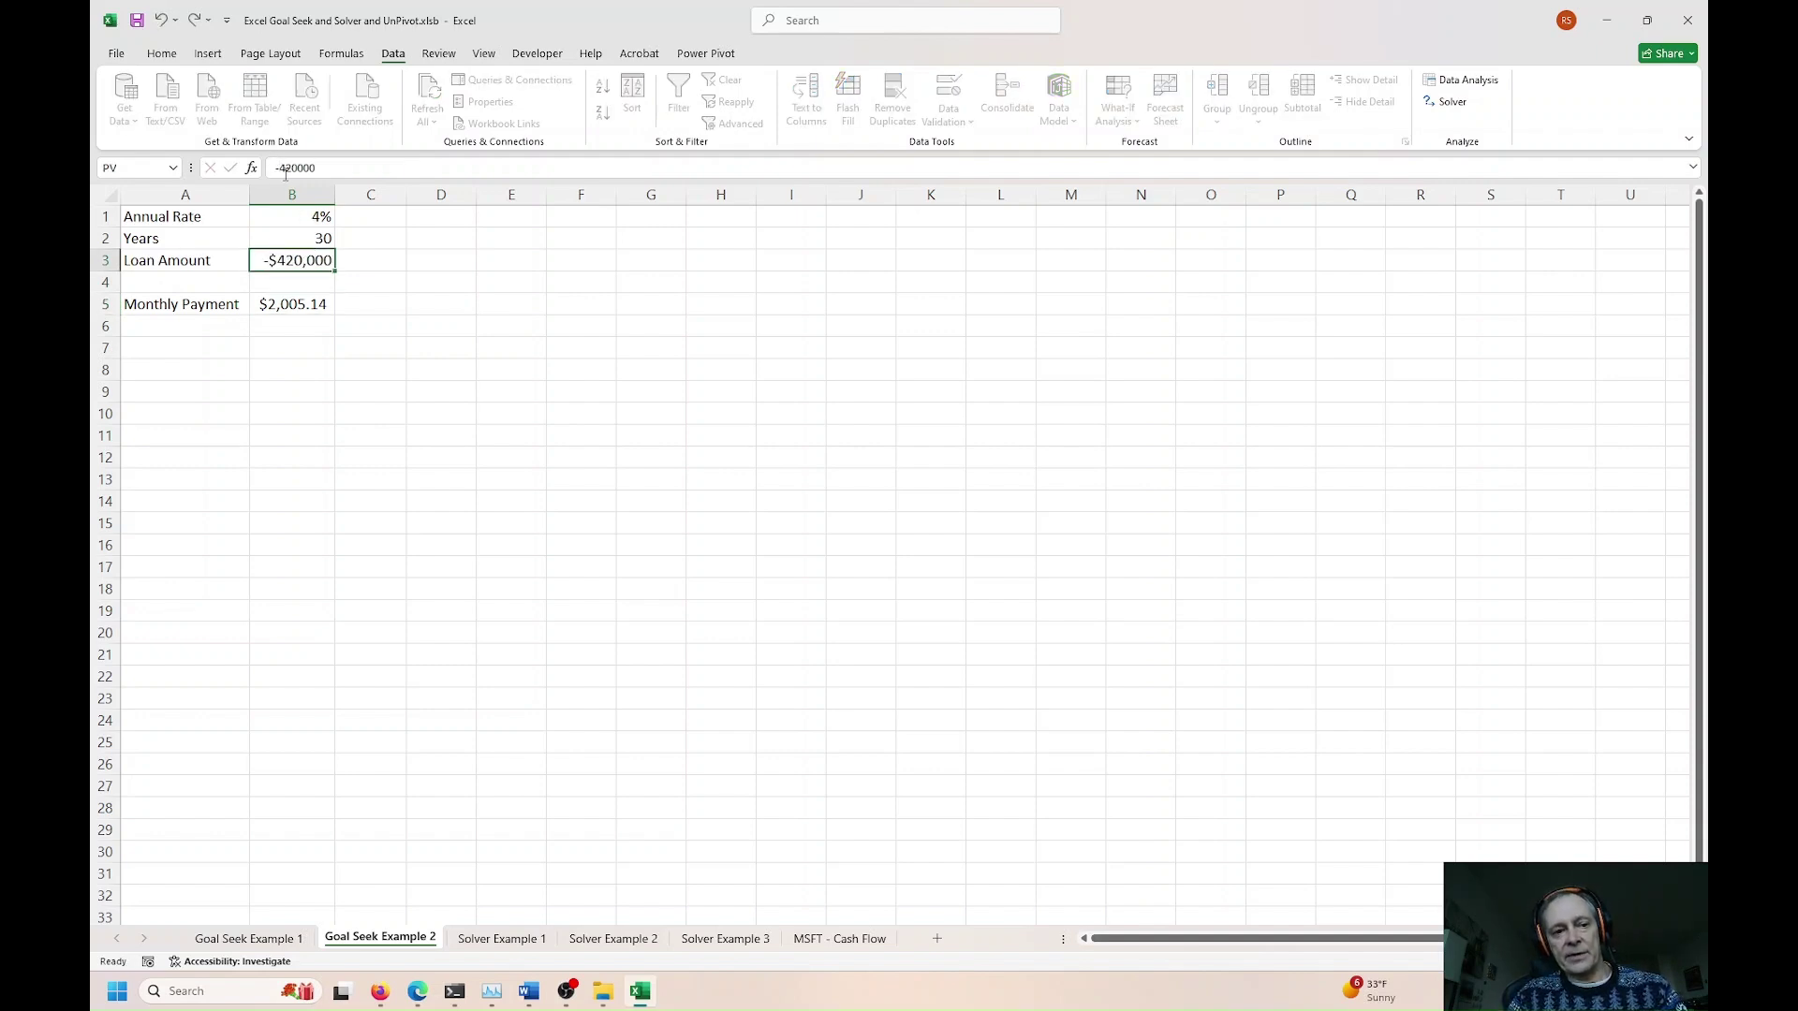
Step: Start Goal Seek for the Monthly Payment in B5 with a target value of -2500
{"action": "key", "text": "Down"}
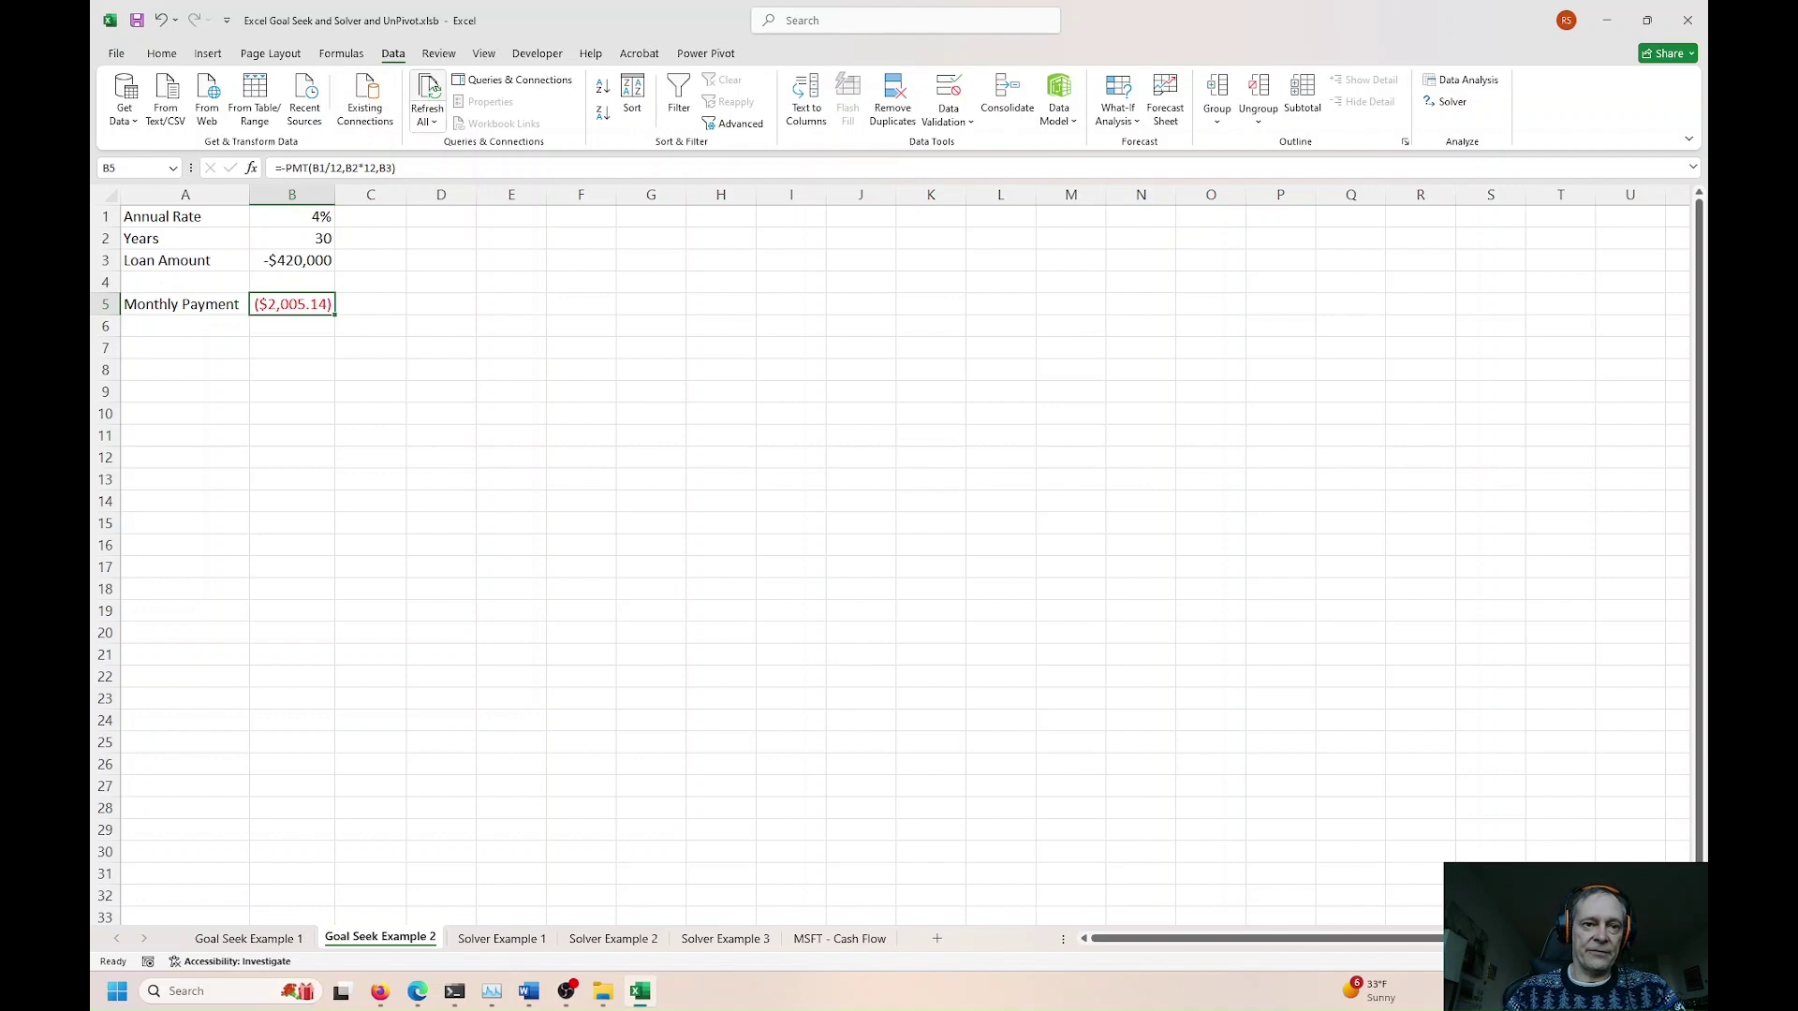
{"action": "left_click", "coordinate": [1116, 120]}
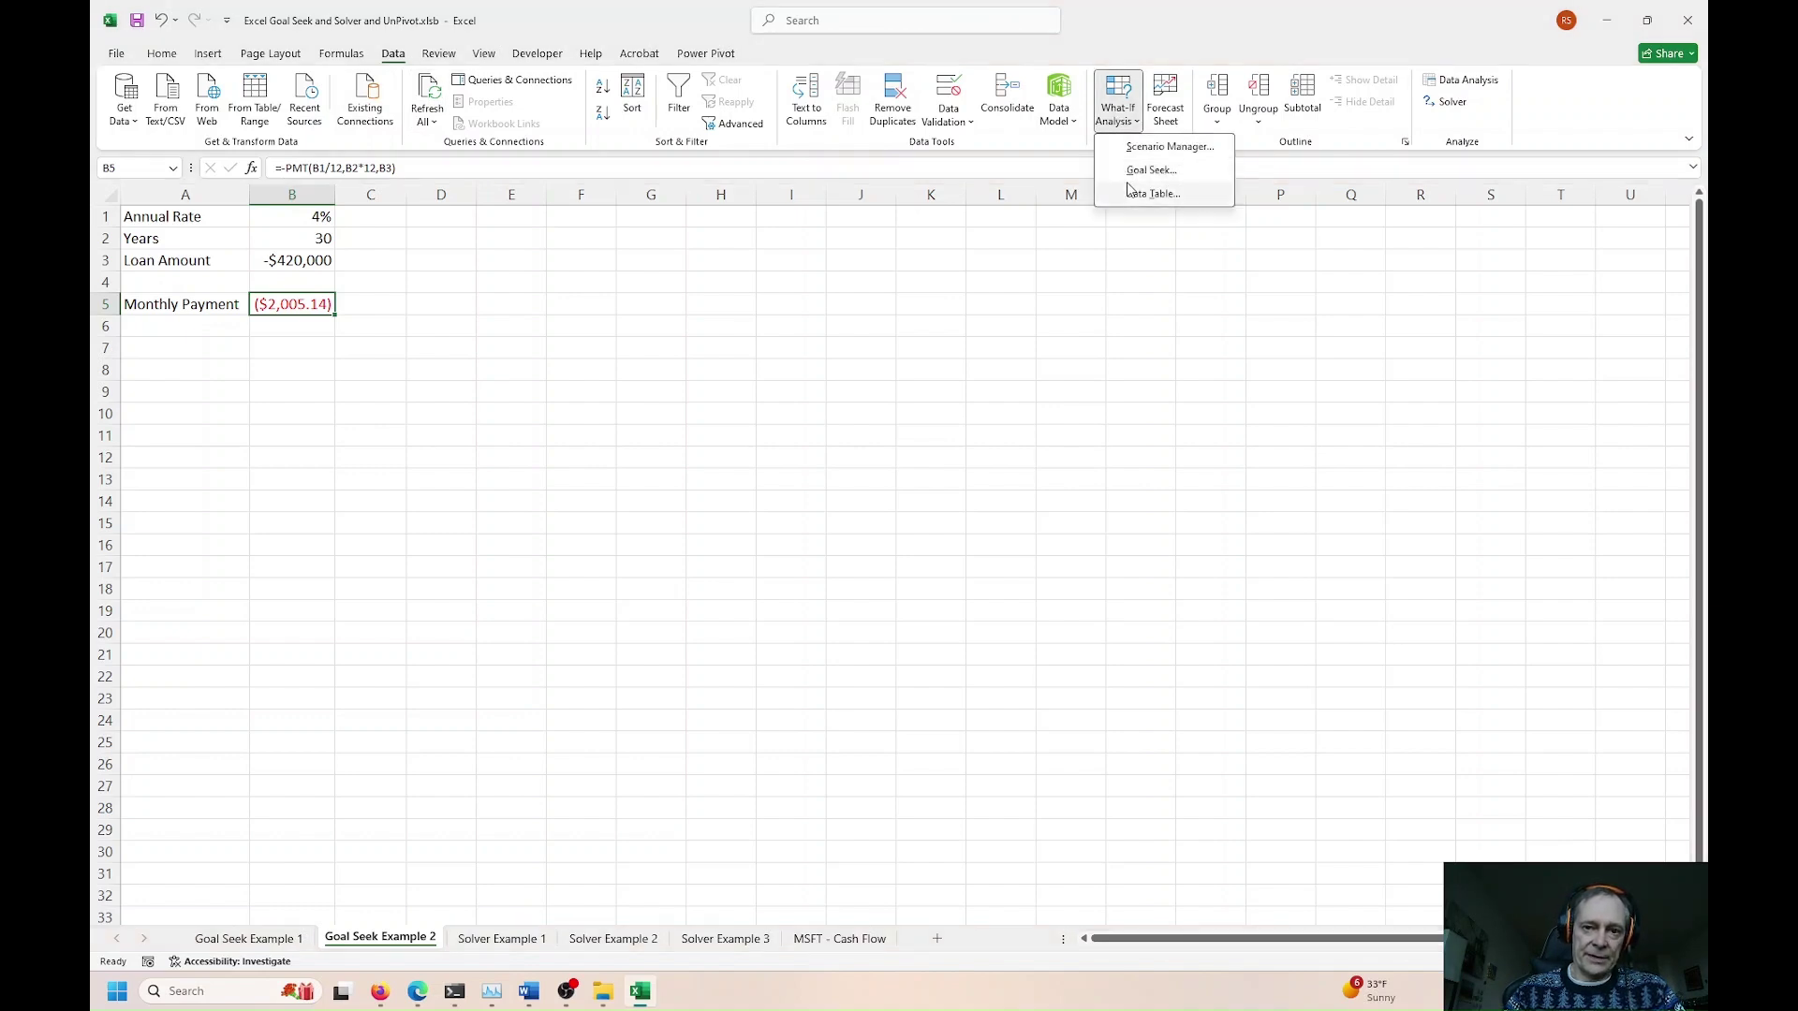
{"action": "left_click", "coordinate": [1131, 172]}
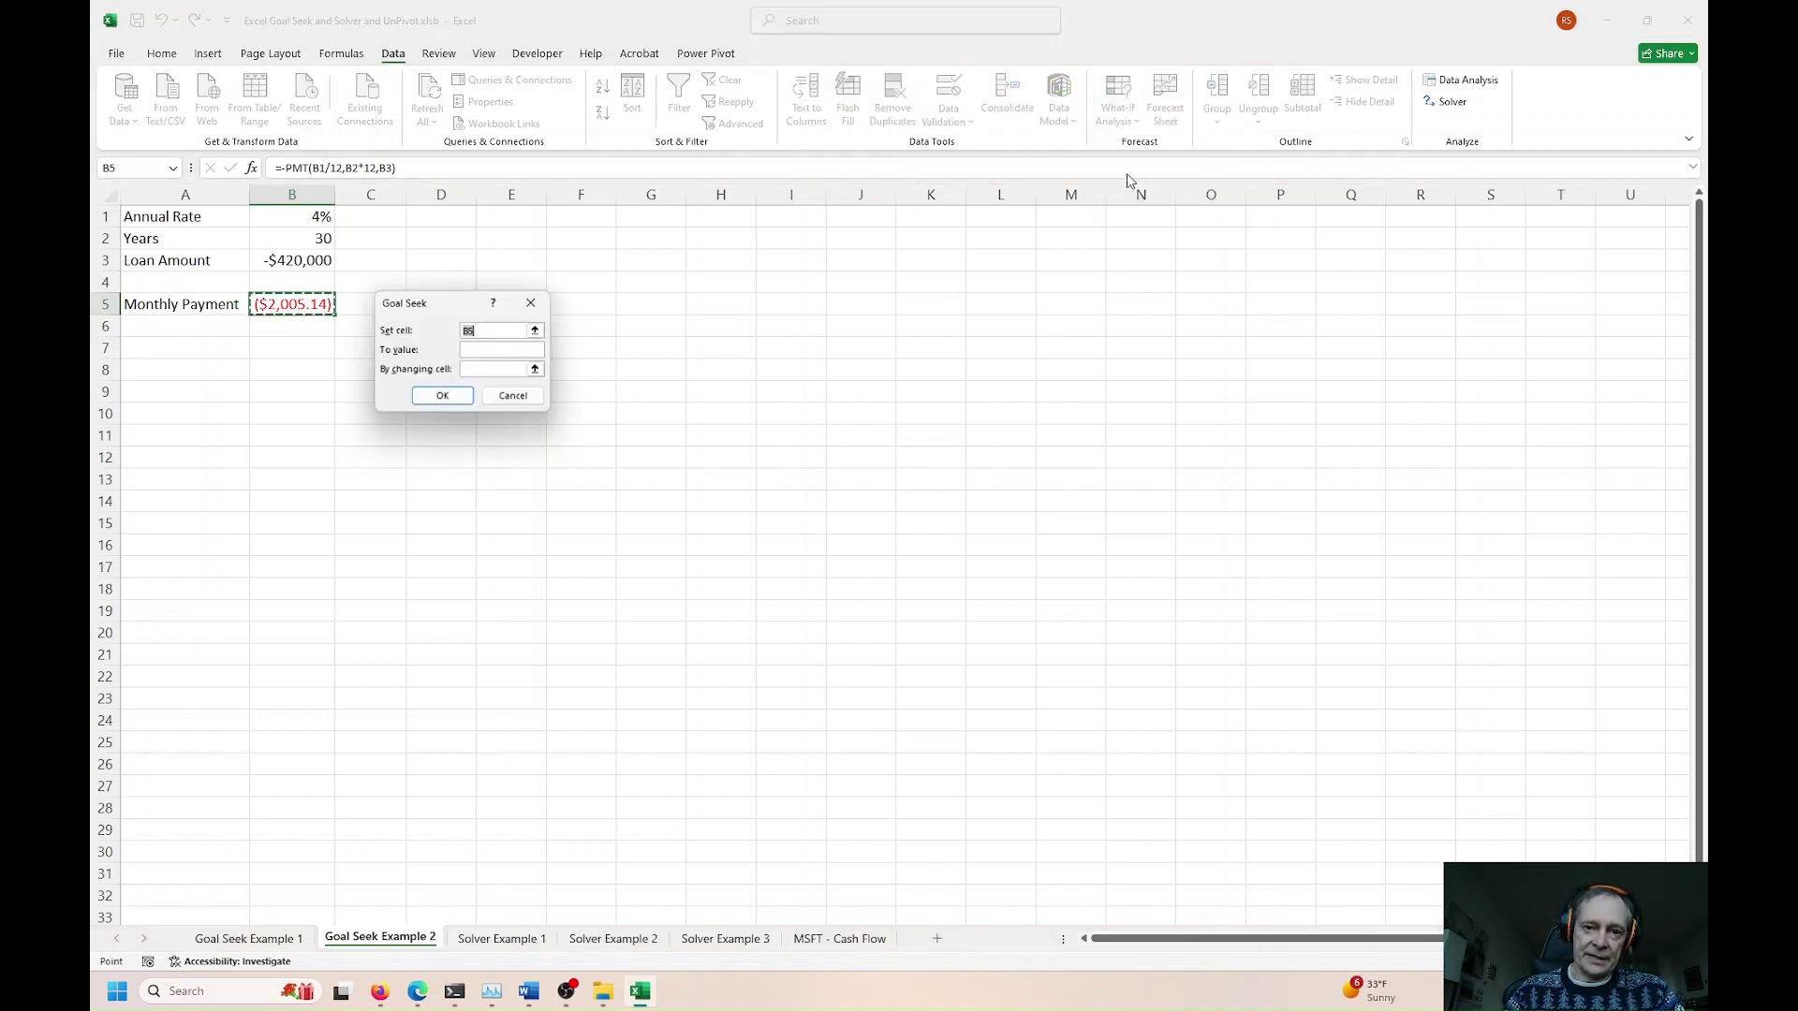
{"action": "left_click", "coordinate": [480, 353]}
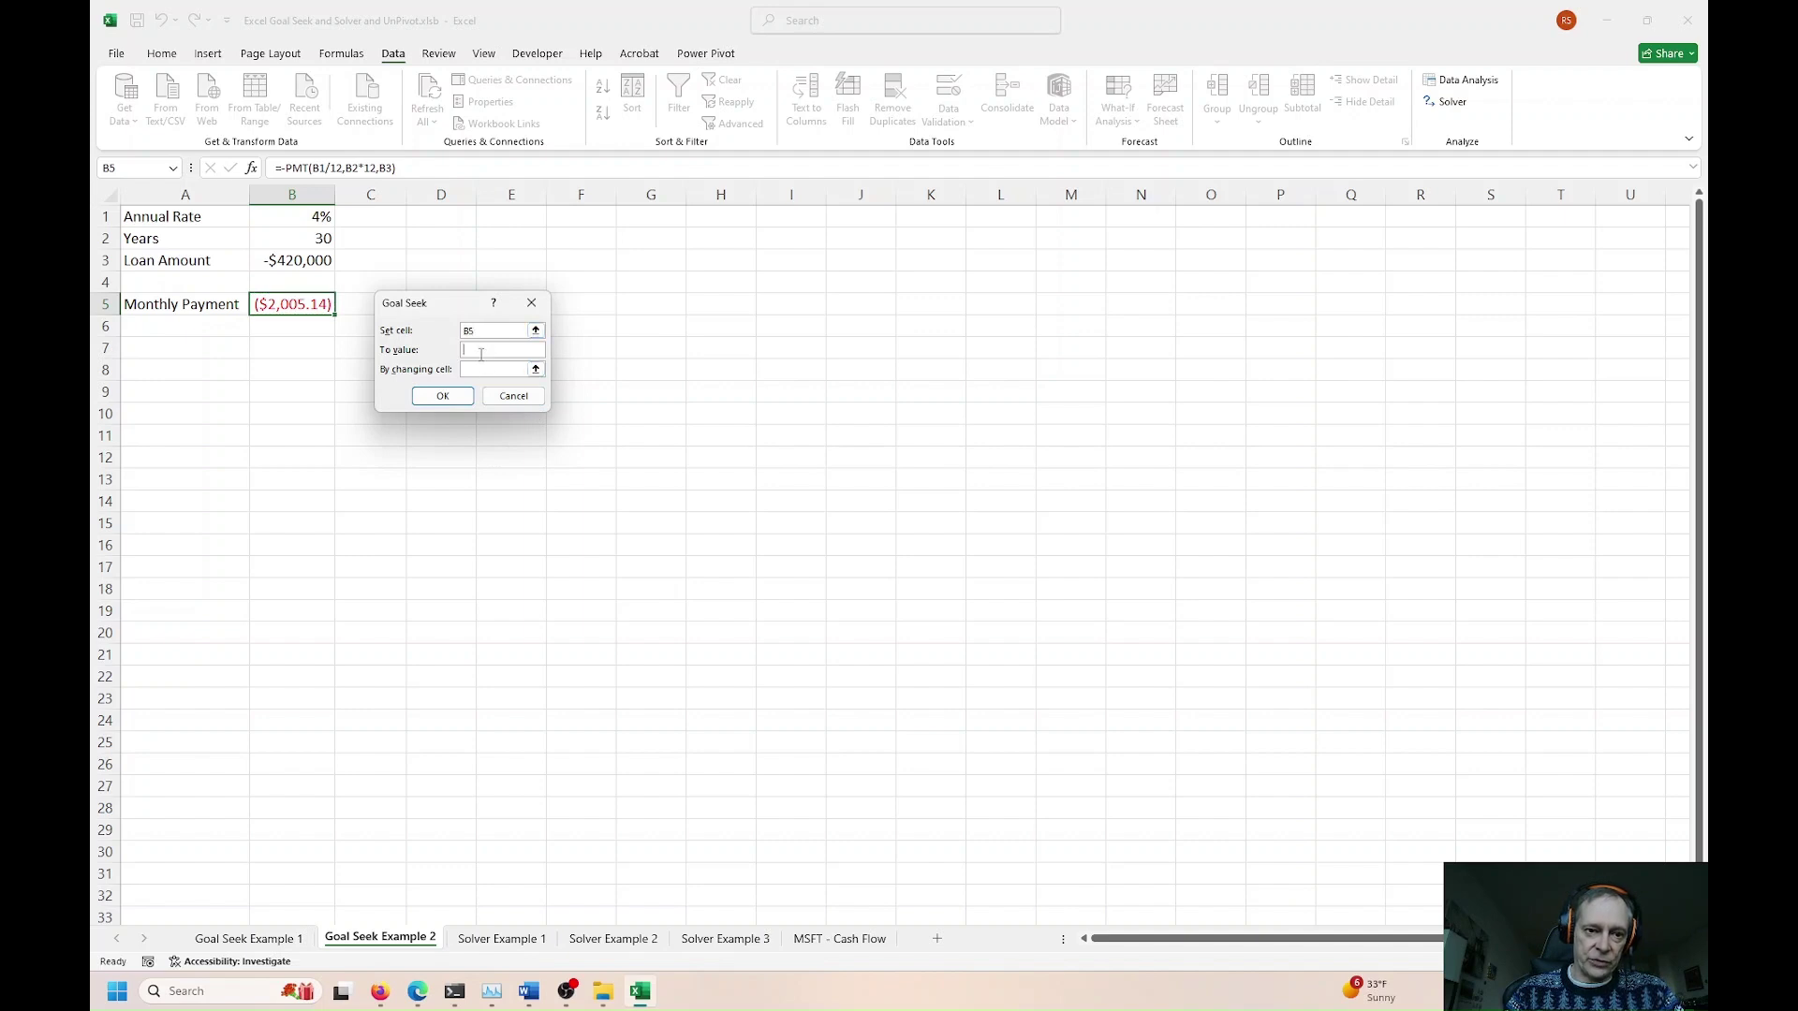
{"action": "type", "text": "-2500"}
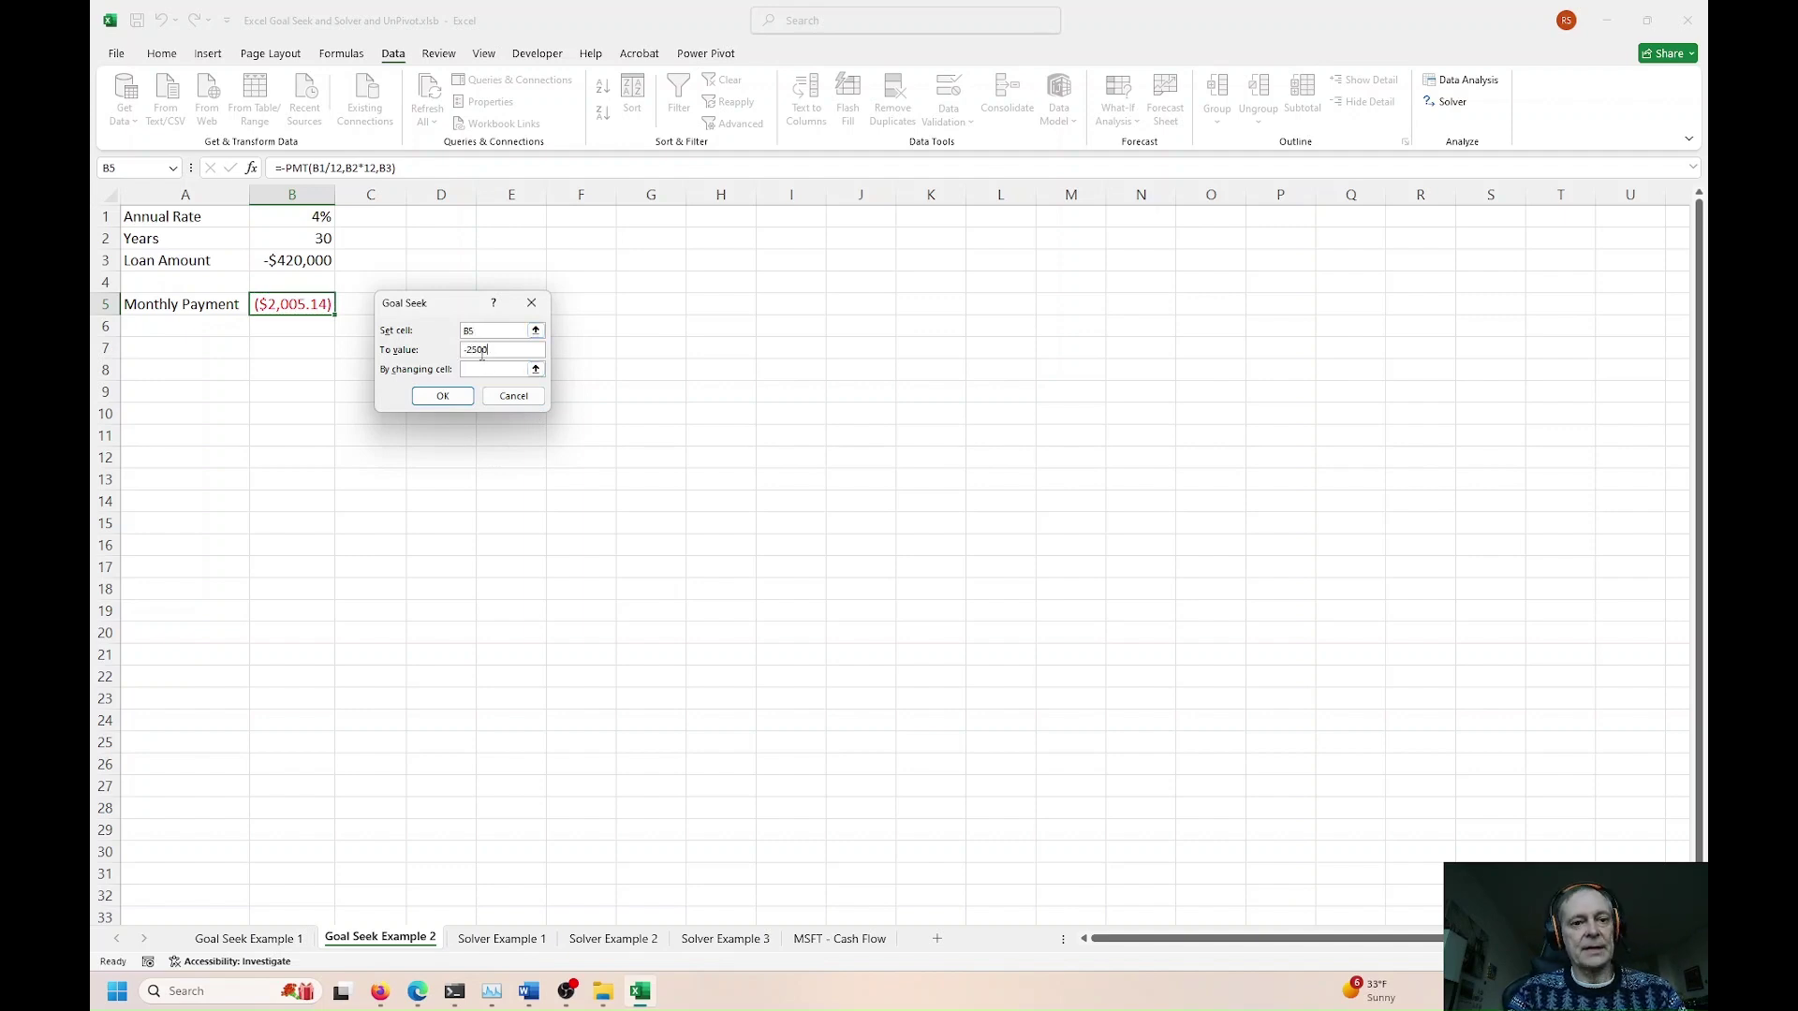
Step: Use the Loan Amount in B3 as the changing cell, run Goal Seek, keep the solution and check both cells
{"action": "left_click", "coordinate": [483, 371]}
{"action": "left_click", "coordinate": [483, 371]}
{"action": "type", "text": "B3"}
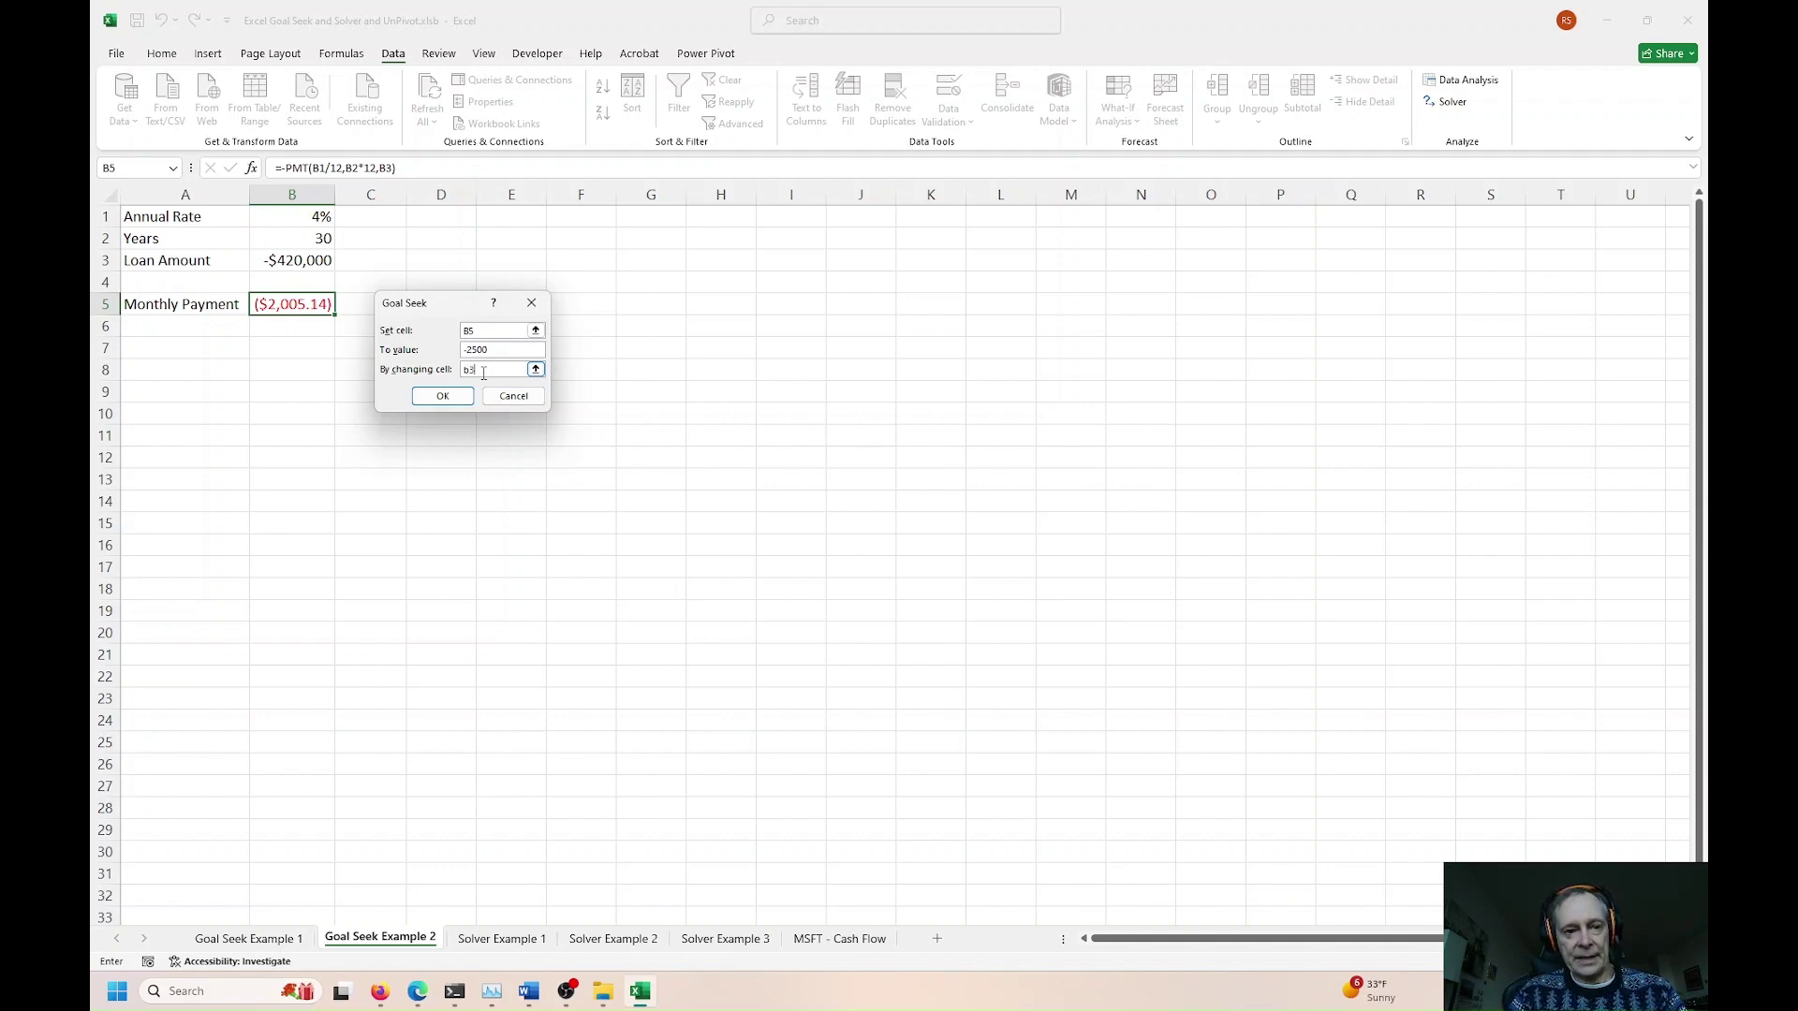
{"action": "key", "text": "Return"}
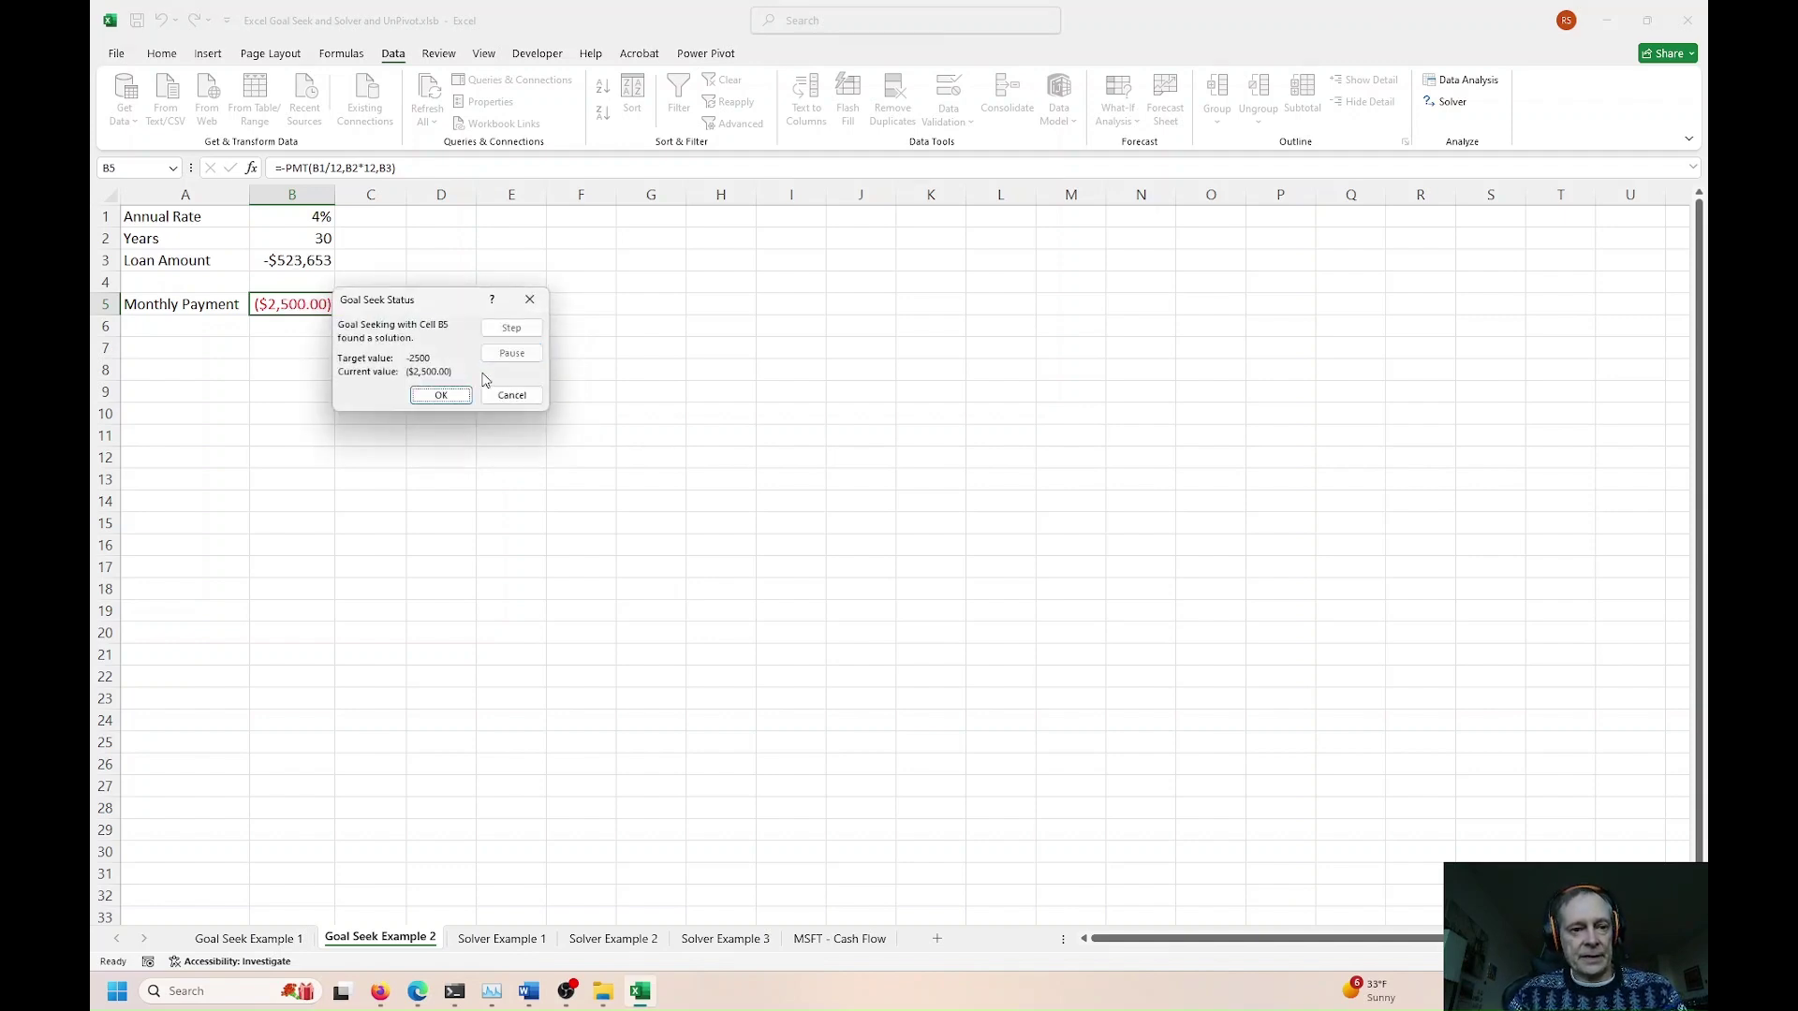
{"action": "left_click", "coordinate": [435, 397]}
{"action": "left_click", "coordinate": [278, 259]}
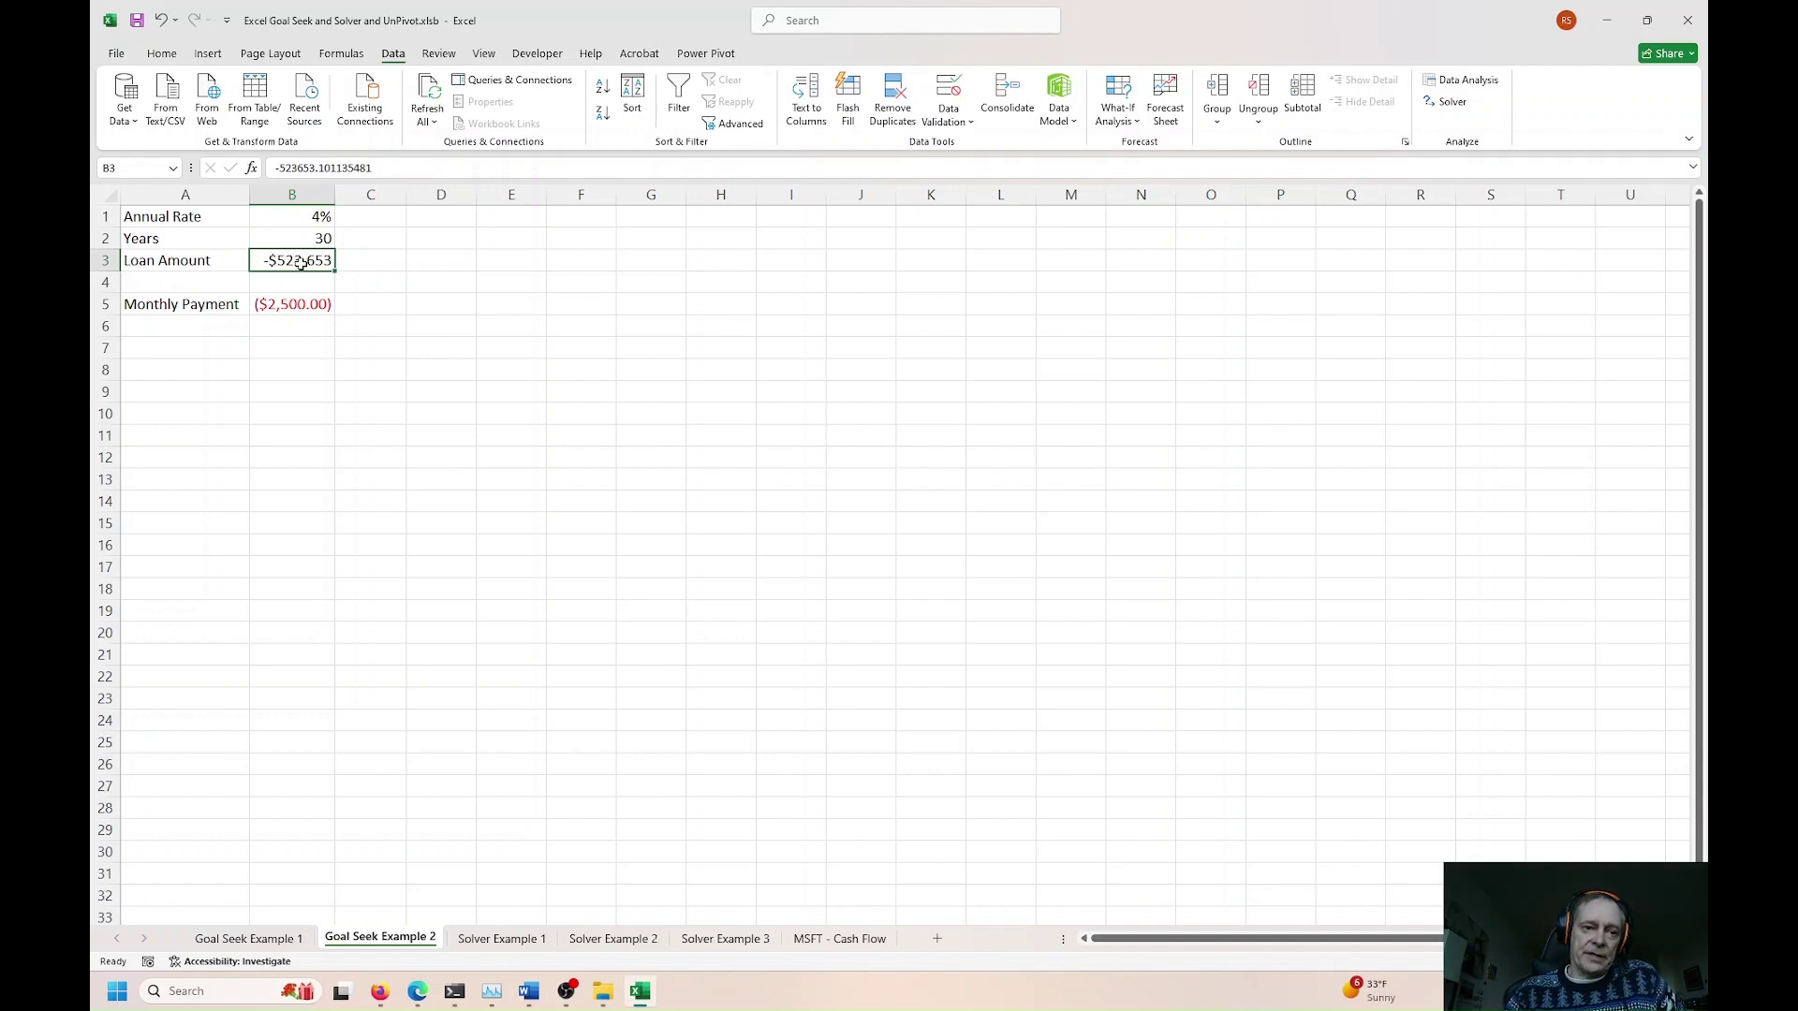
{"action": "left_click", "coordinate": [296, 302]}
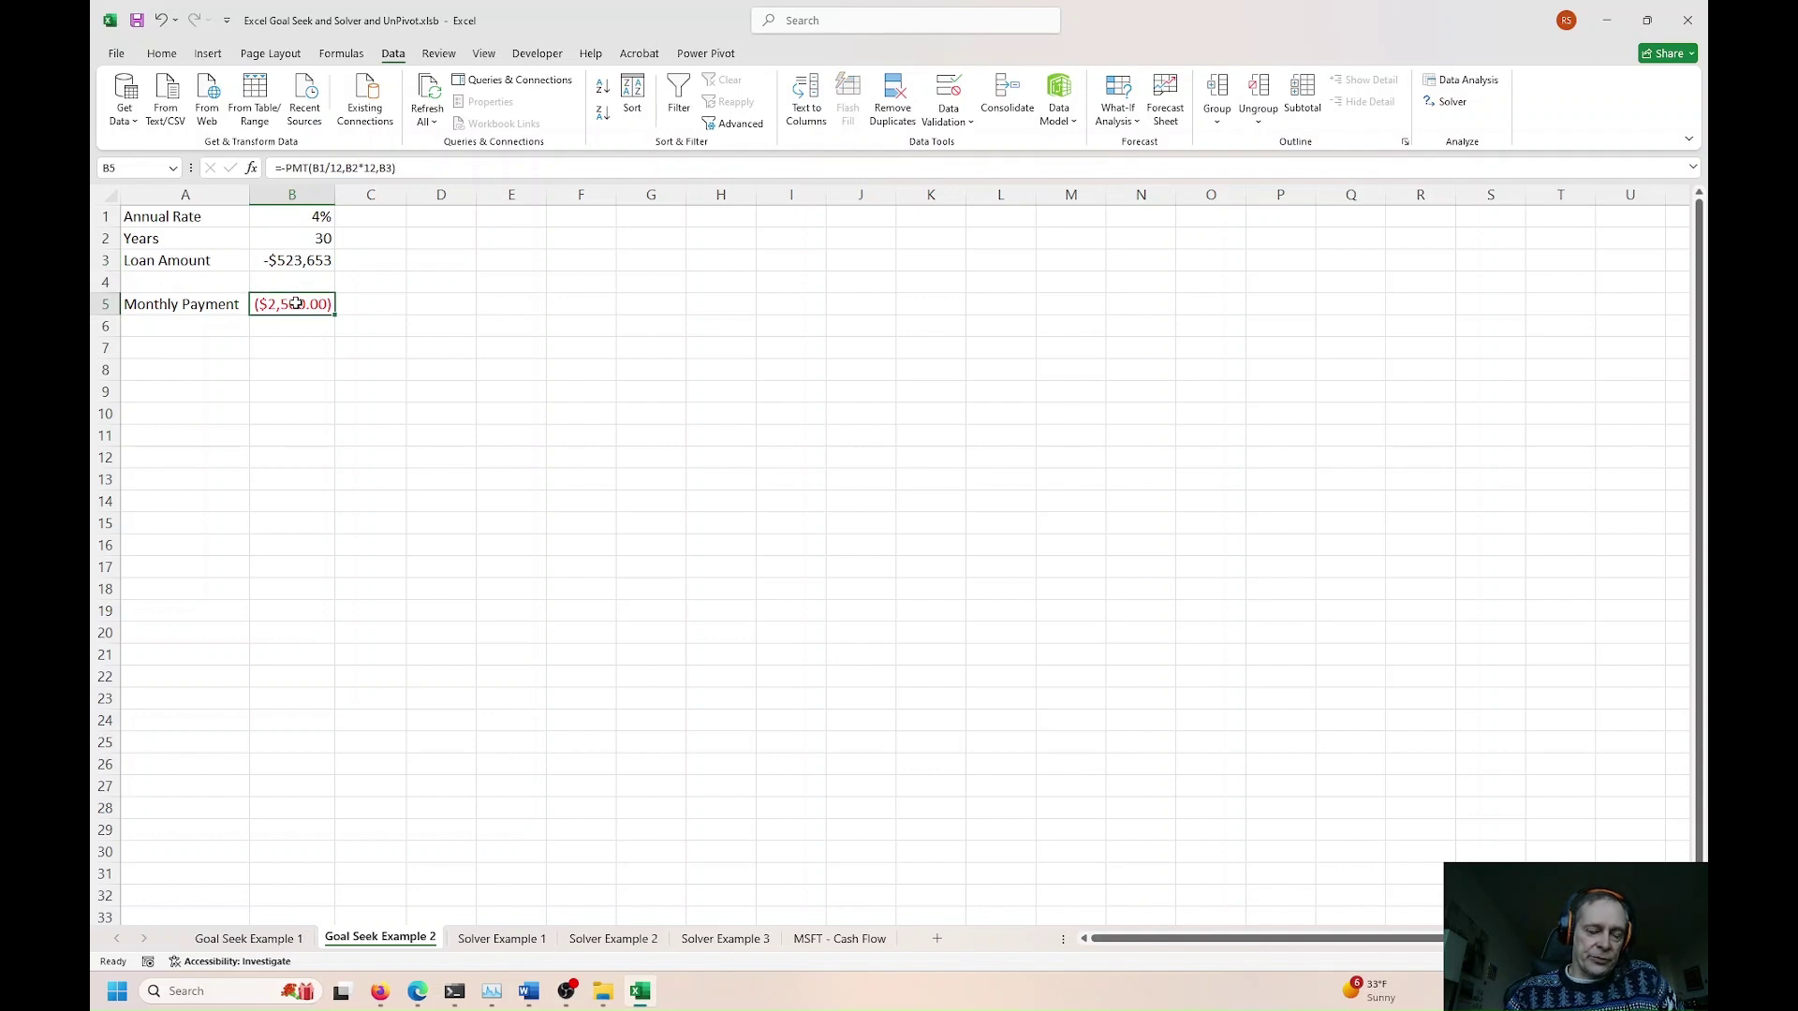
{"action": "left_click", "coordinate": [284, 260]}
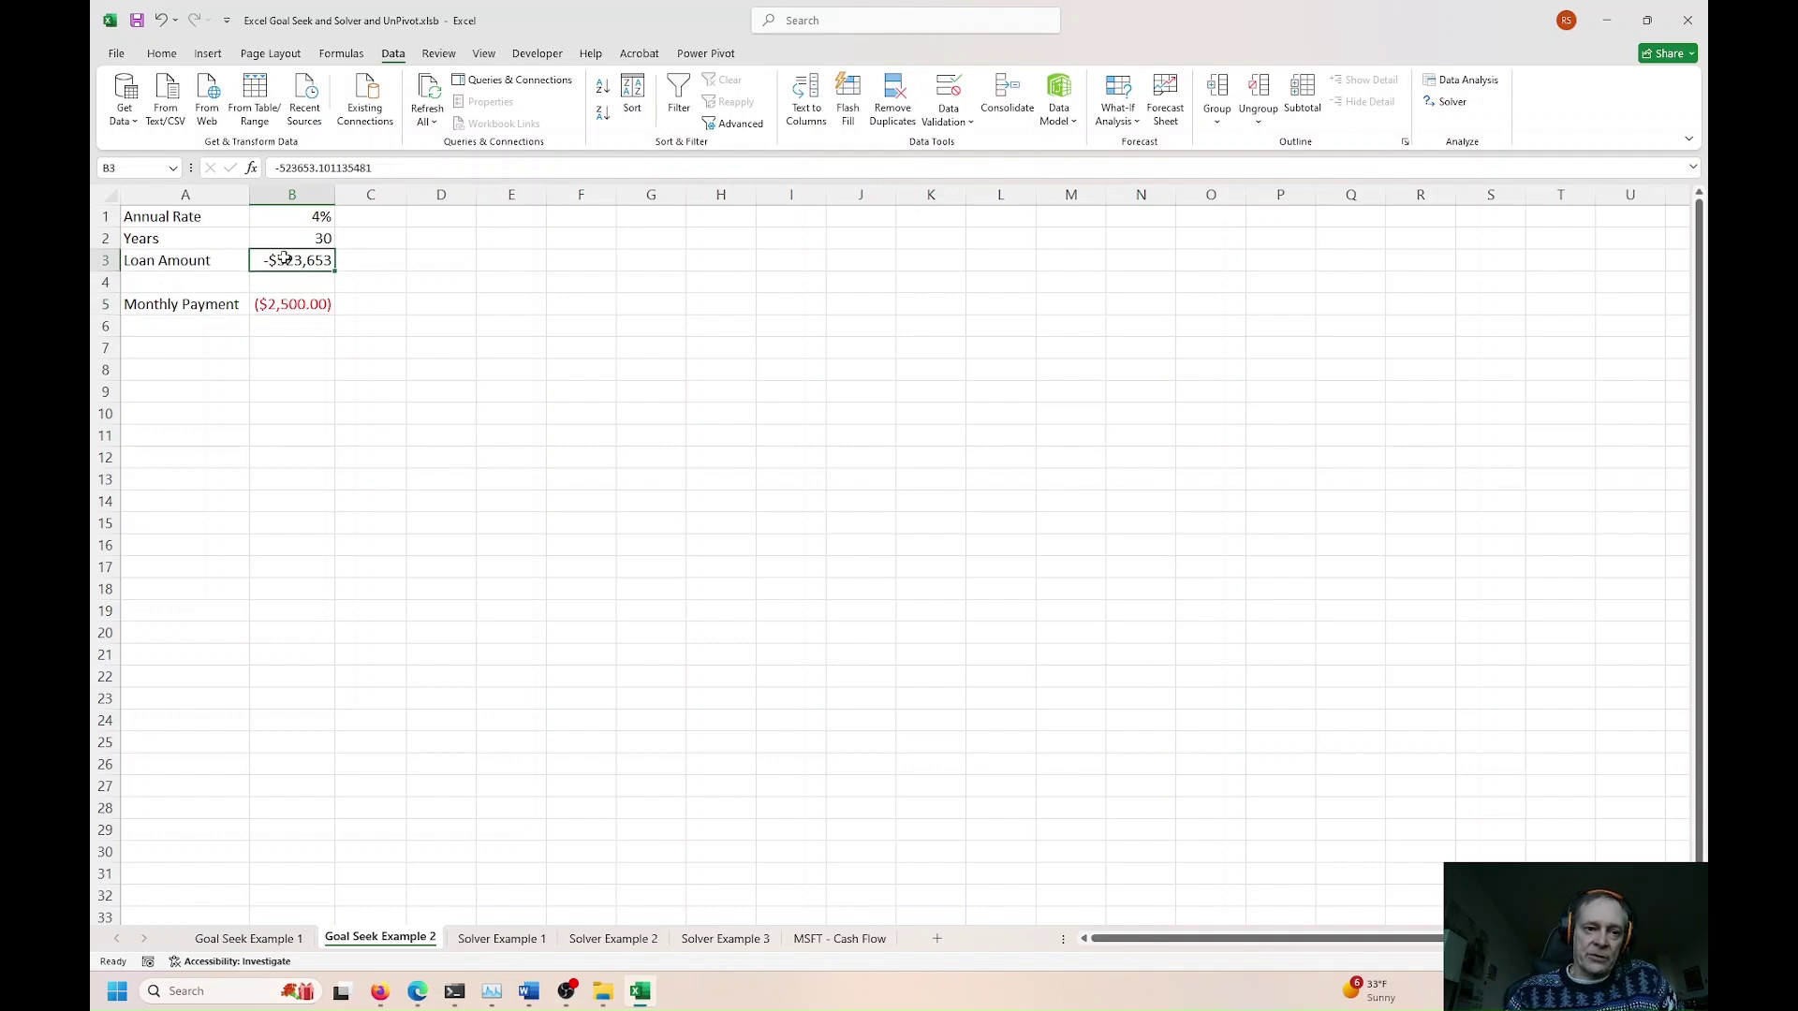
Step: Inspect the months-to-pay formula in B7 on the Solver Example 1 sheet, and return to Goal Seek Example 2
{"action": "left_click", "coordinate": [500, 938]}
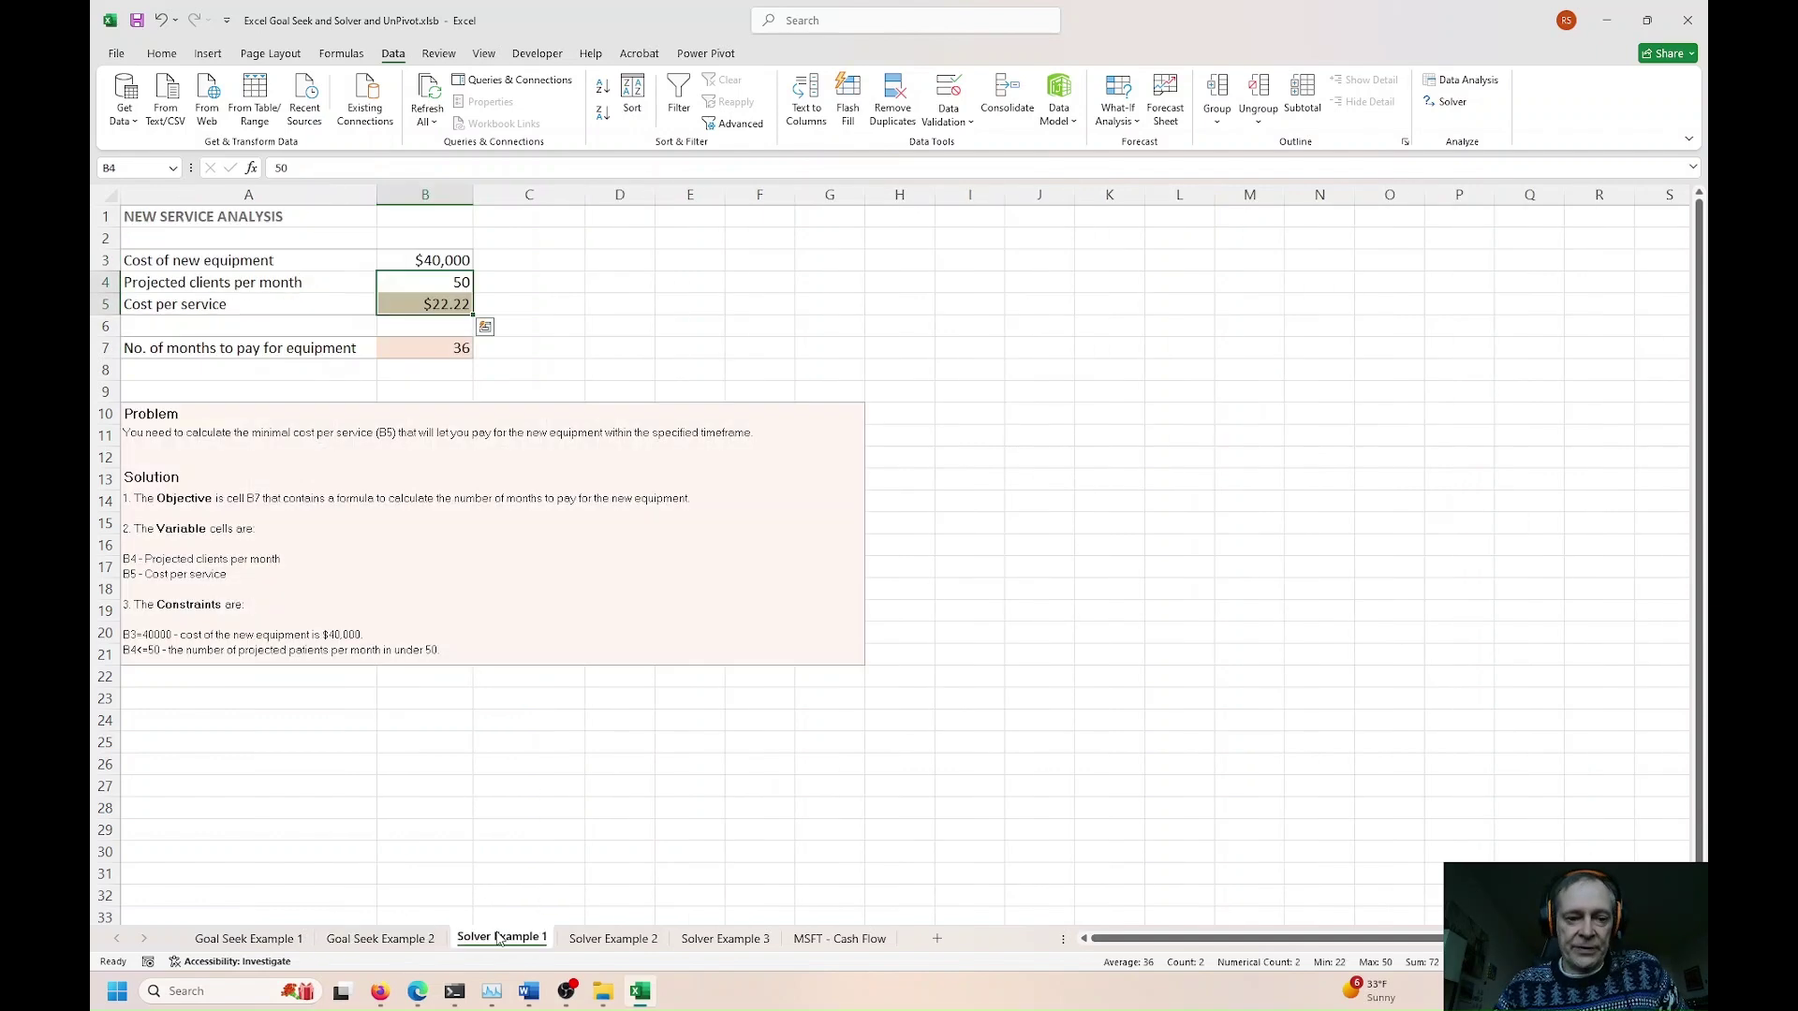
{"action": "left_click", "coordinate": [431, 348]}
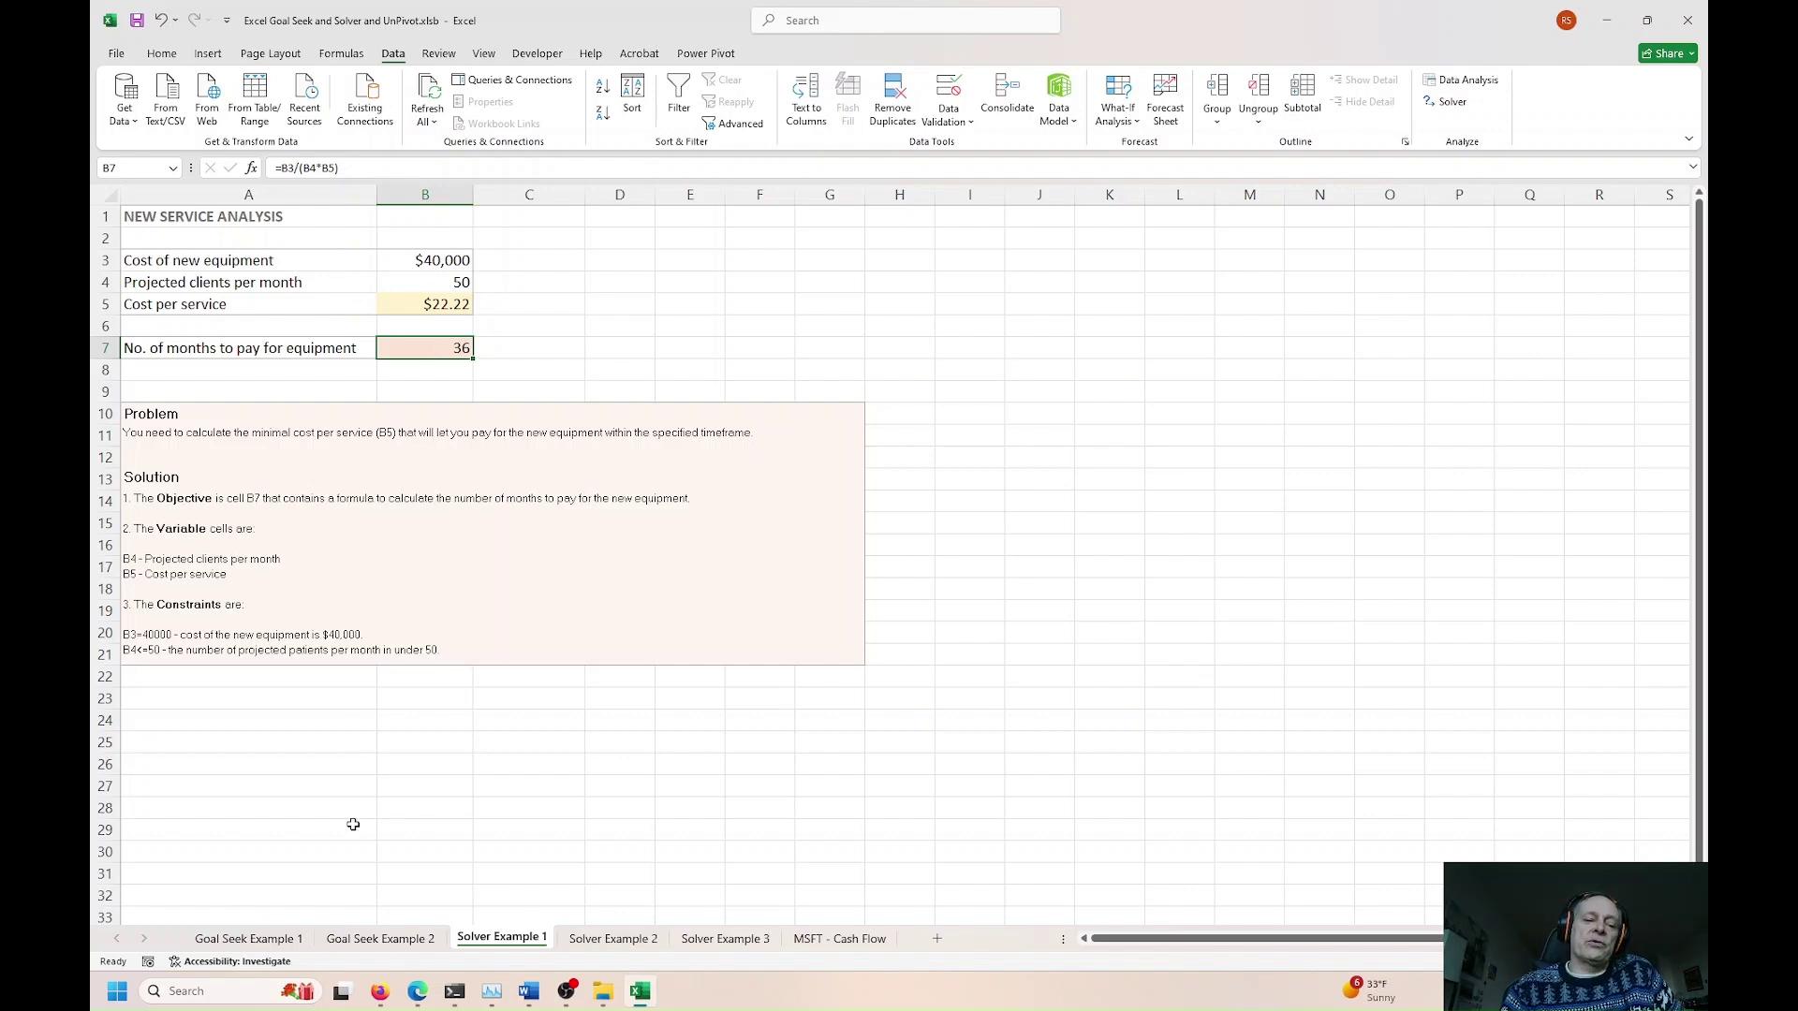
{"action": "left_click", "coordinate": [356, 940]}
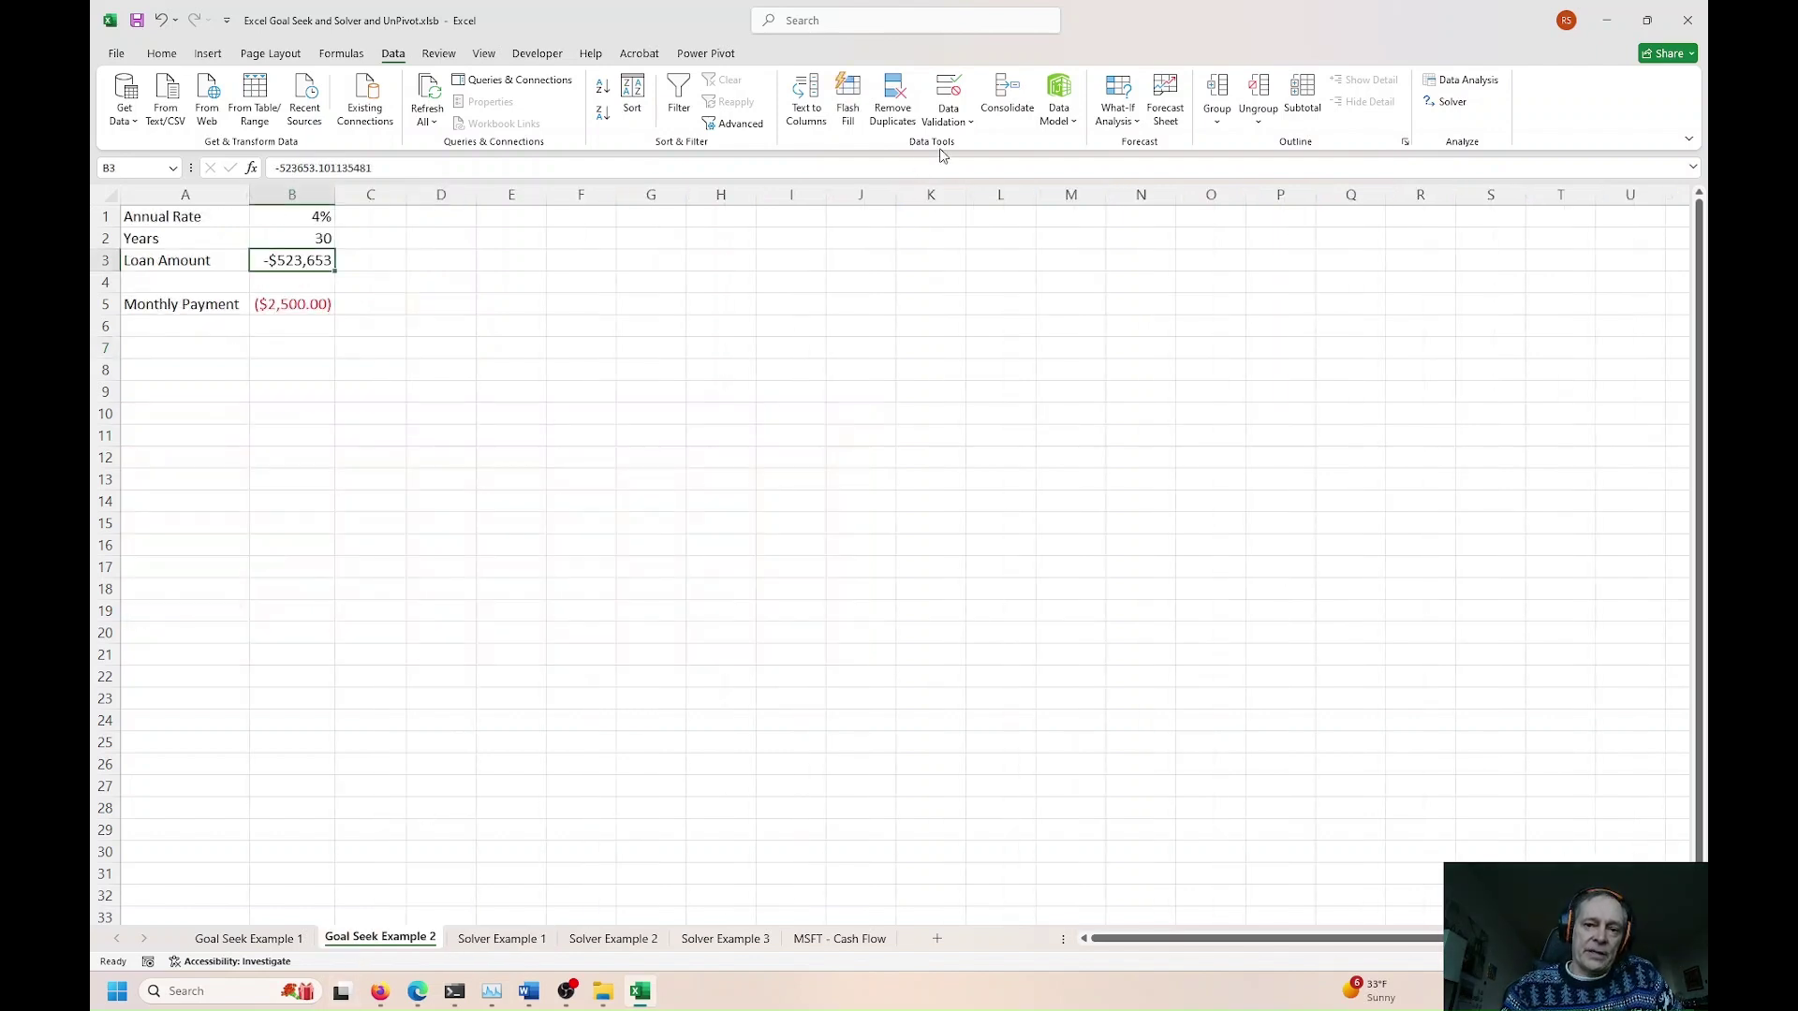
Step: Examine the input fields that Goal Seek offers and close it without running
{"action": "left_click", "coordinate": [1117, 107]}
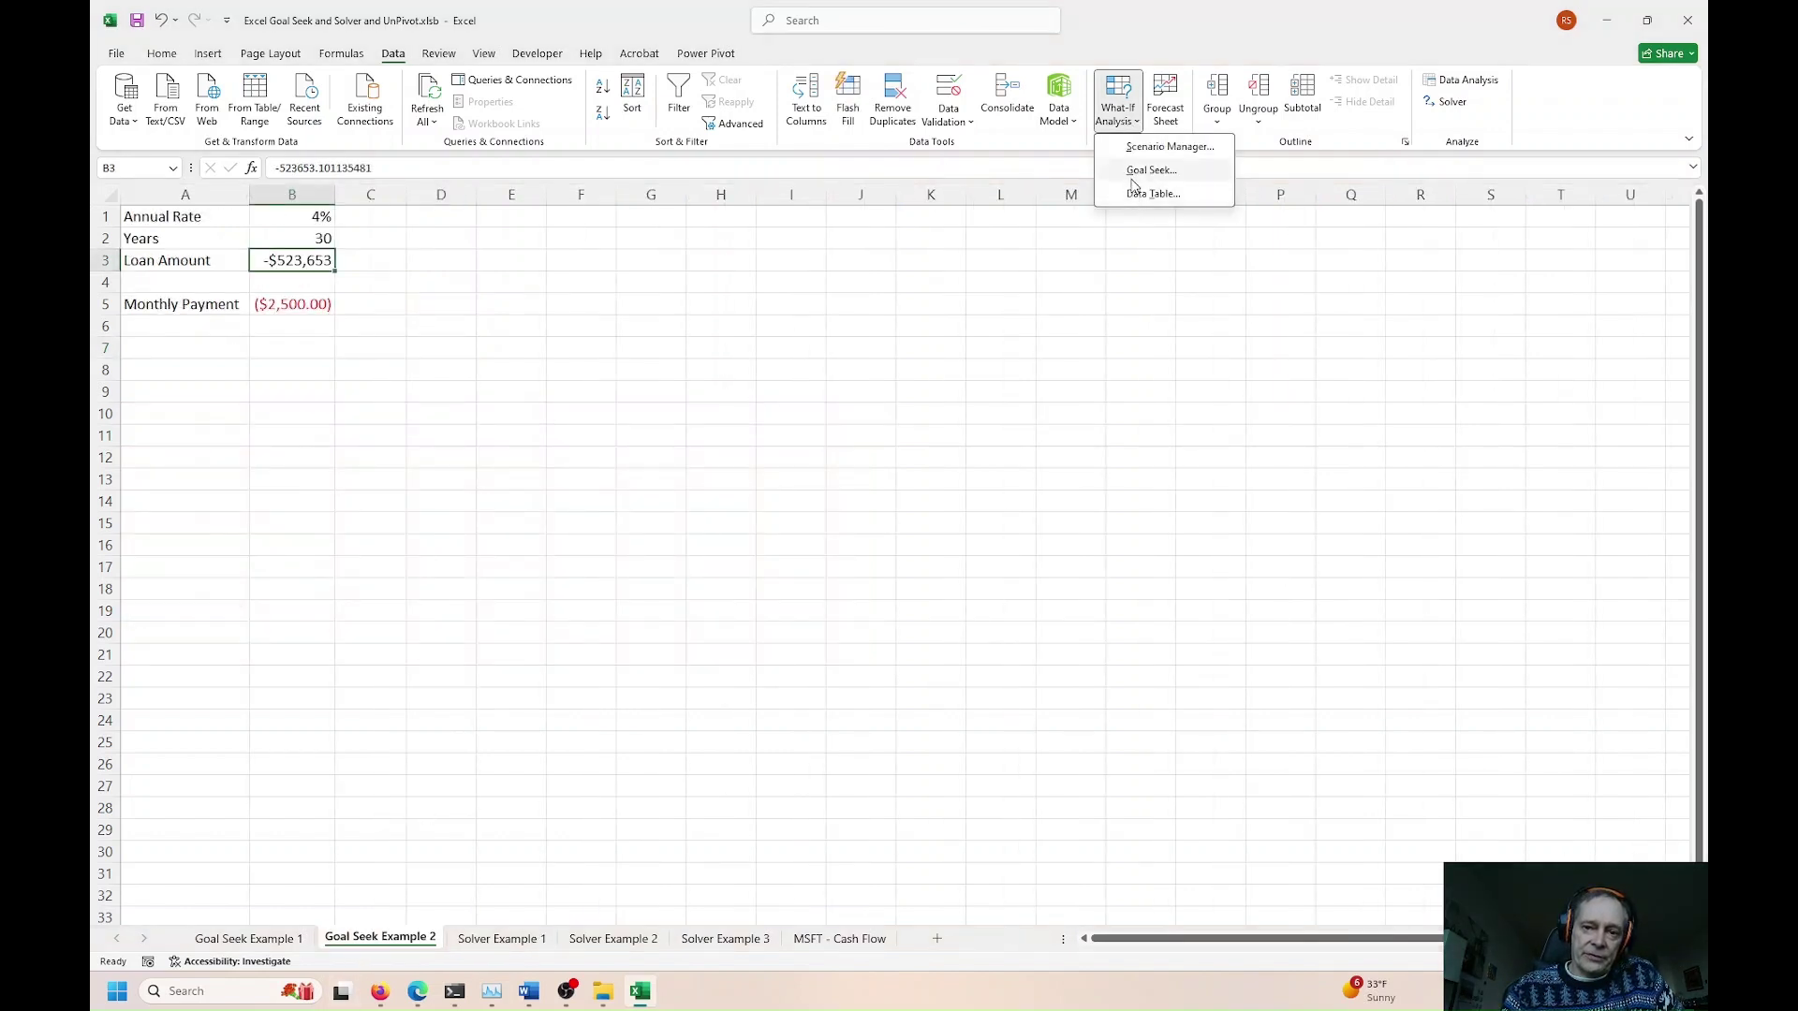
{"action": "left_click", "coordinate": [1138, 171]}
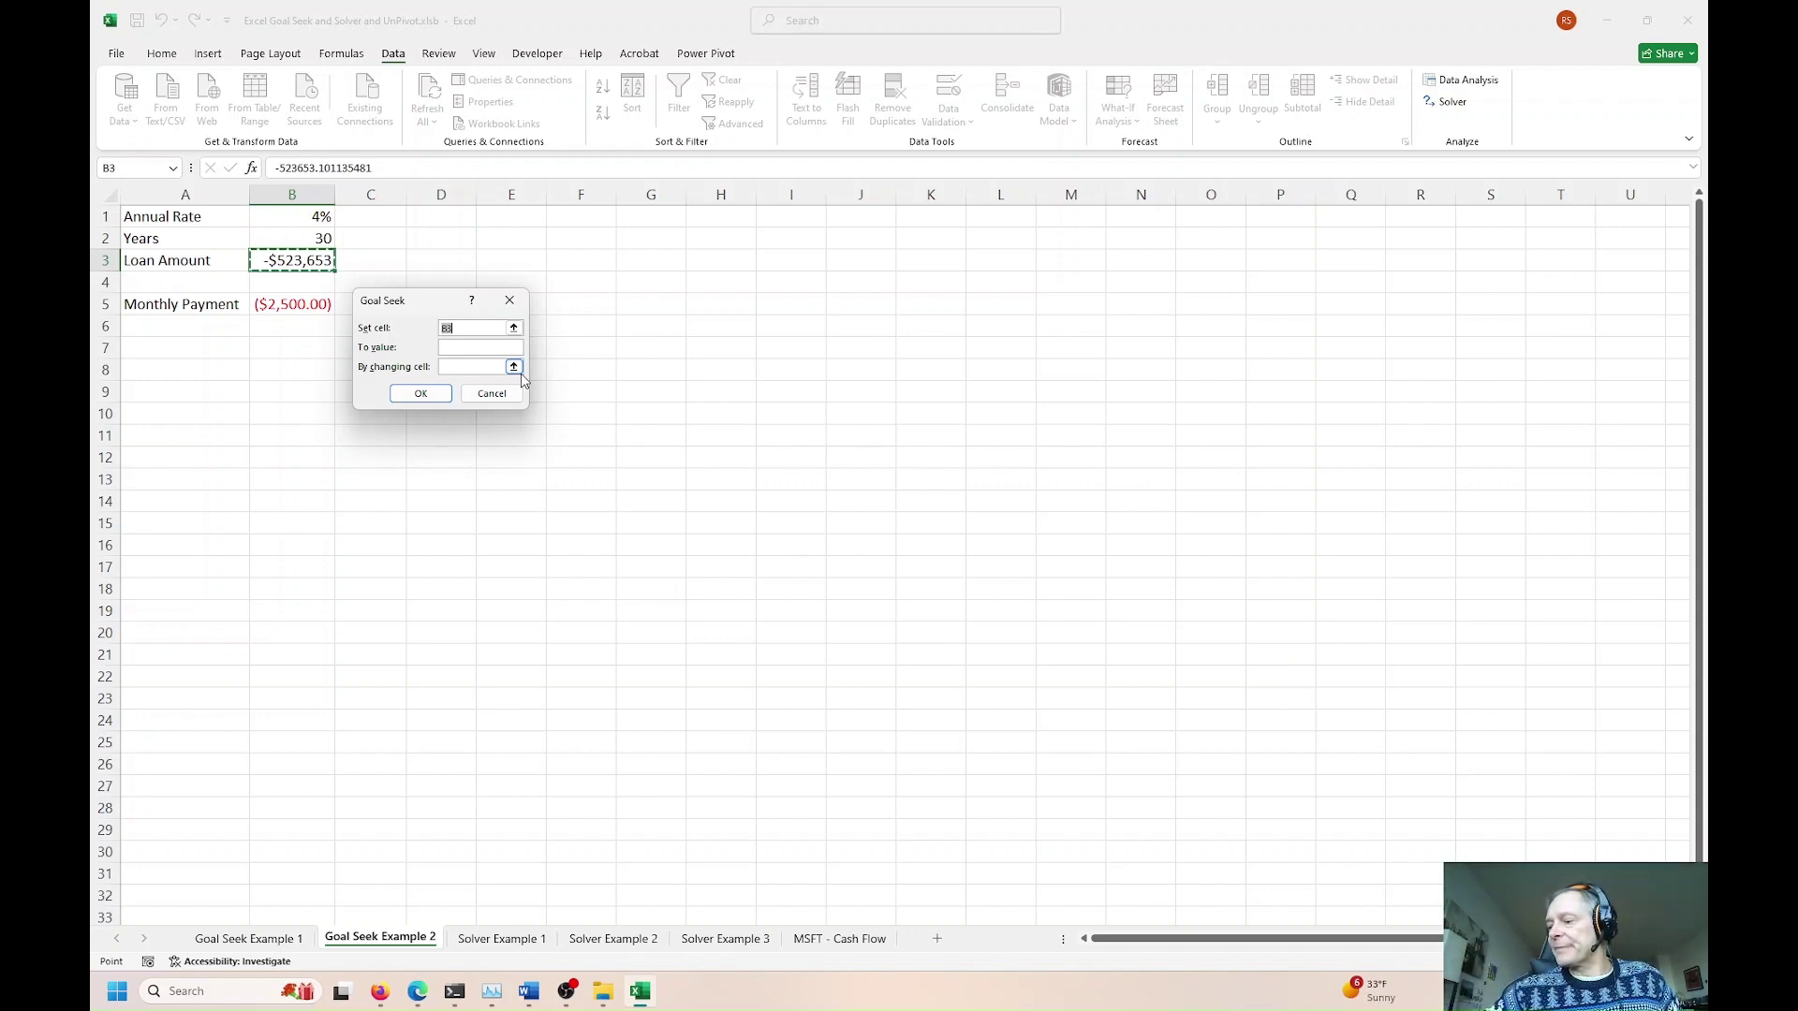
{"action": "left_click", "coordinate": [492, 394]}
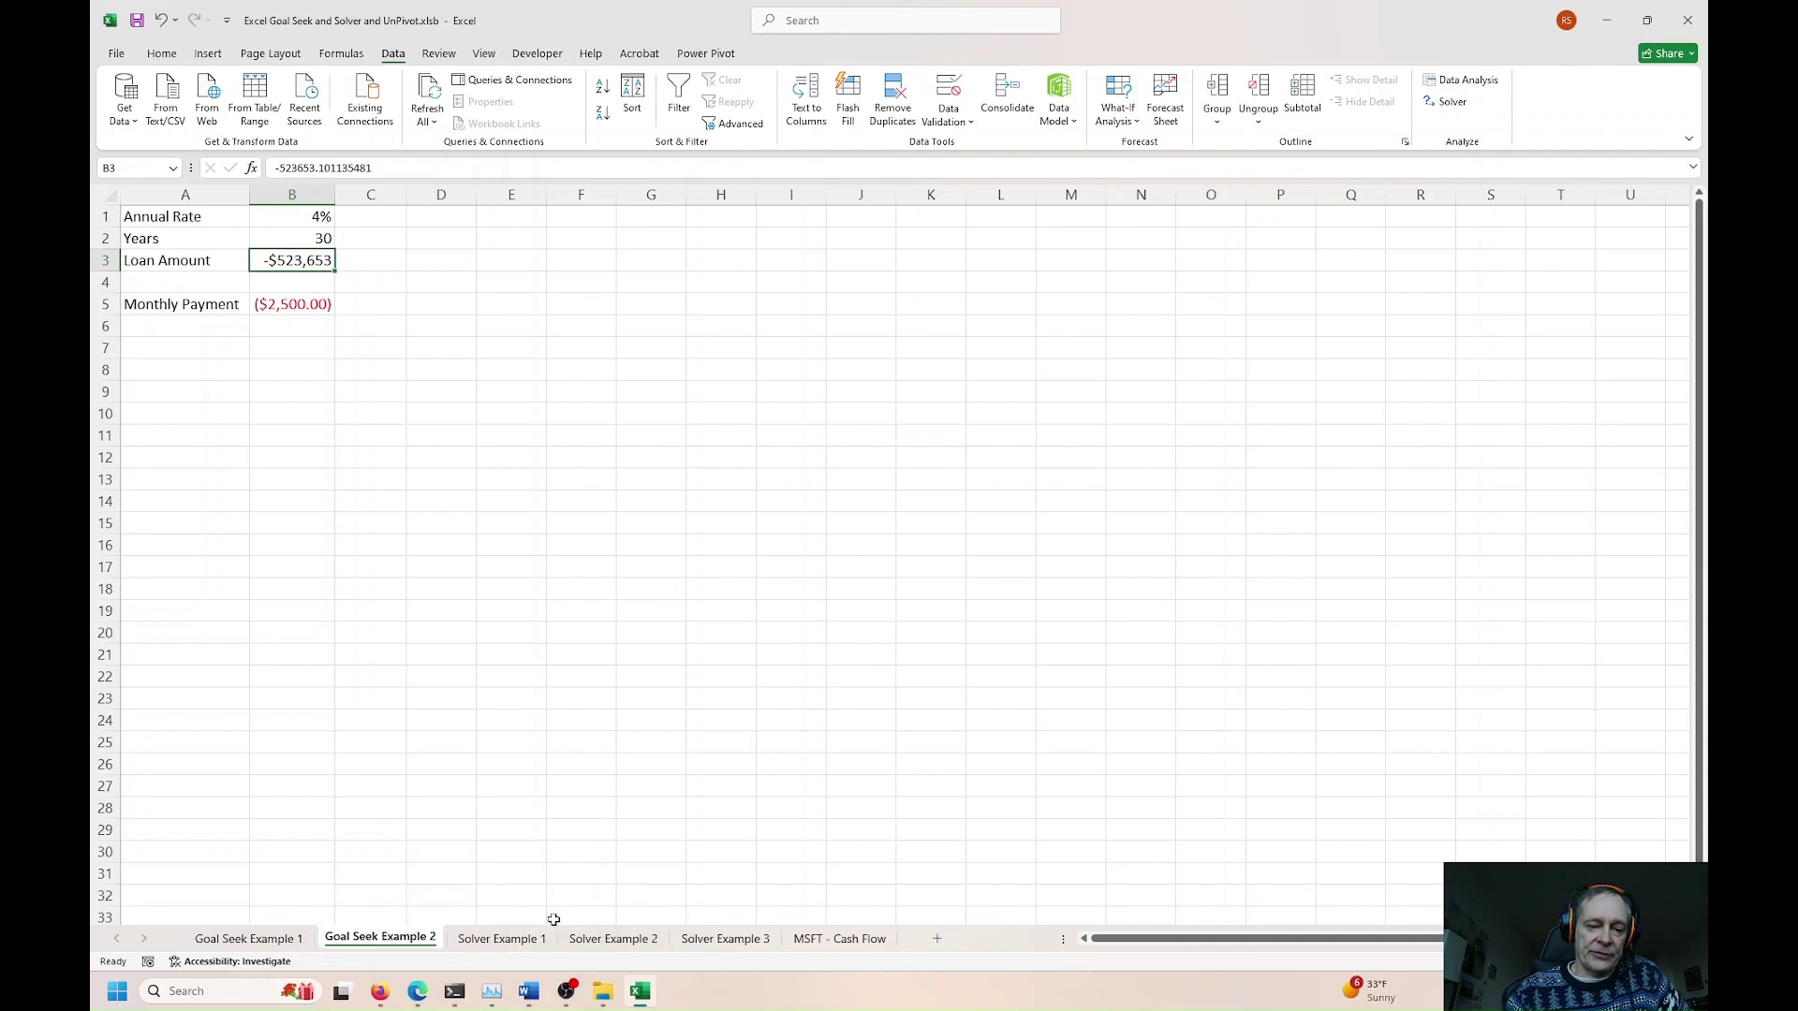
Step: On the Solver Example 1 sheet, start Solver with B7 as the objective and set its target value to 48
{"action": "left_click", "coordinate": [502, 939]}
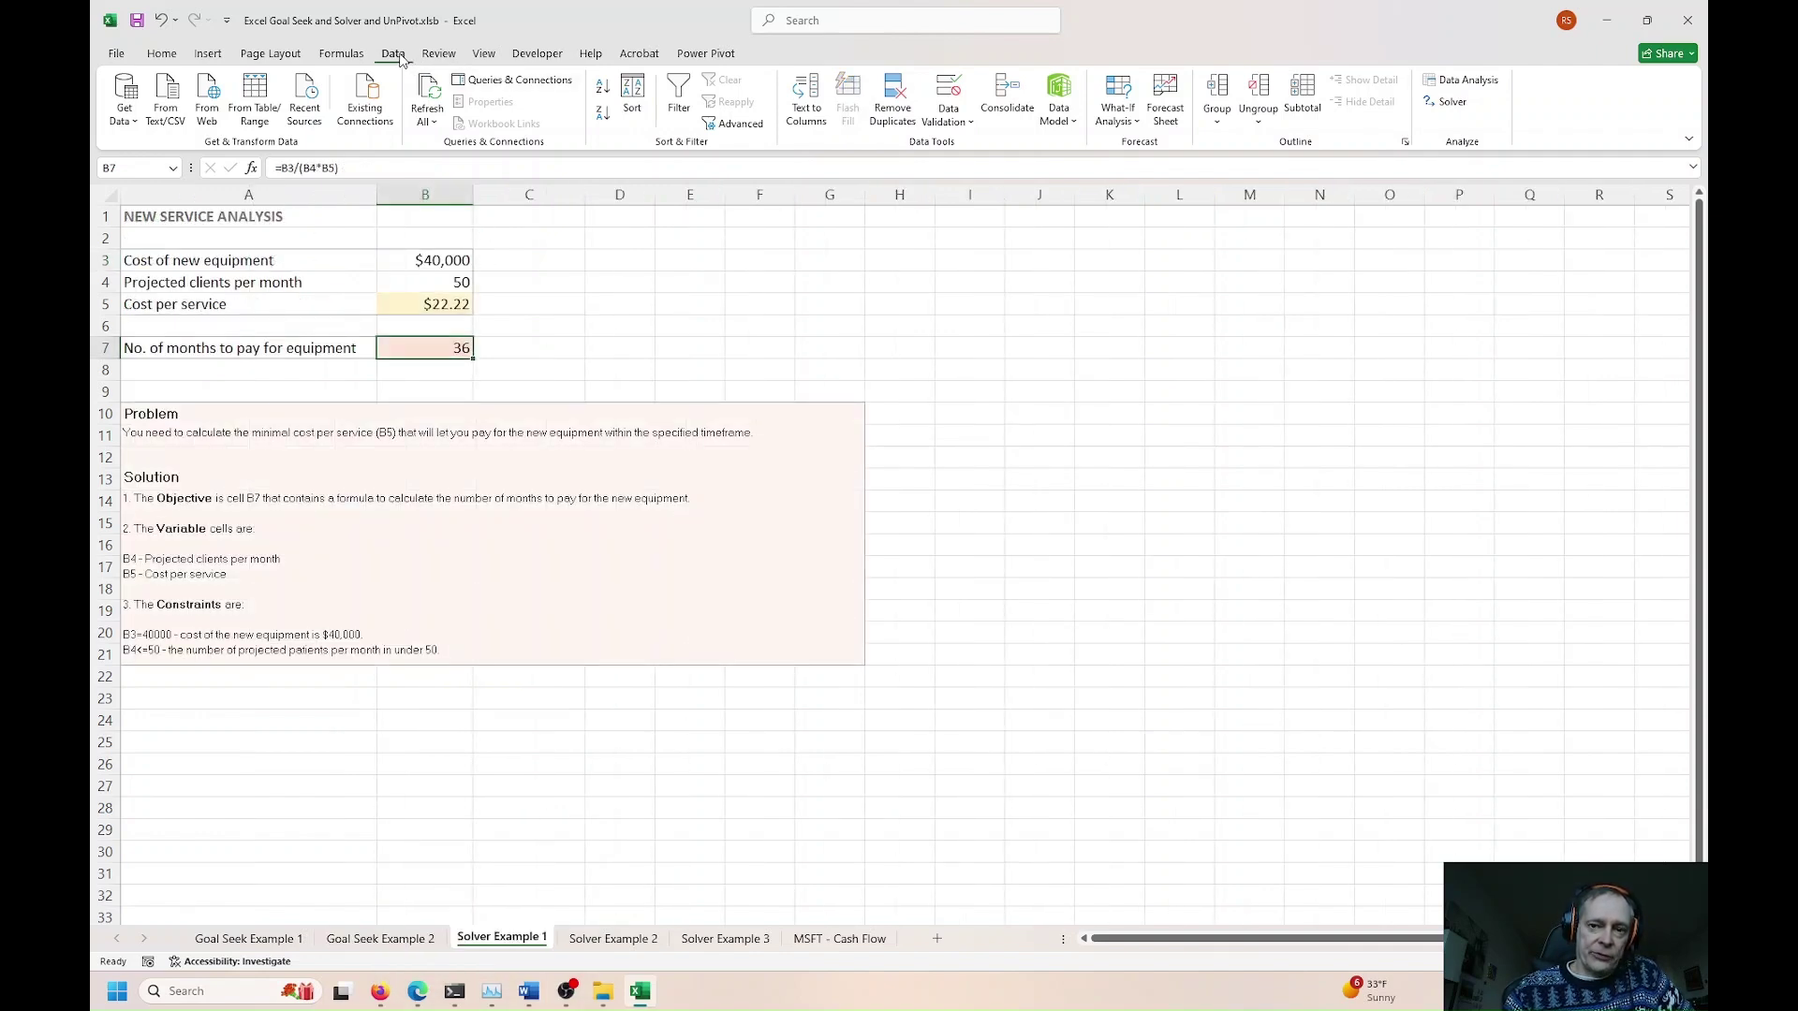
{"action": "left_click", "coordinate": [1436, 109]}
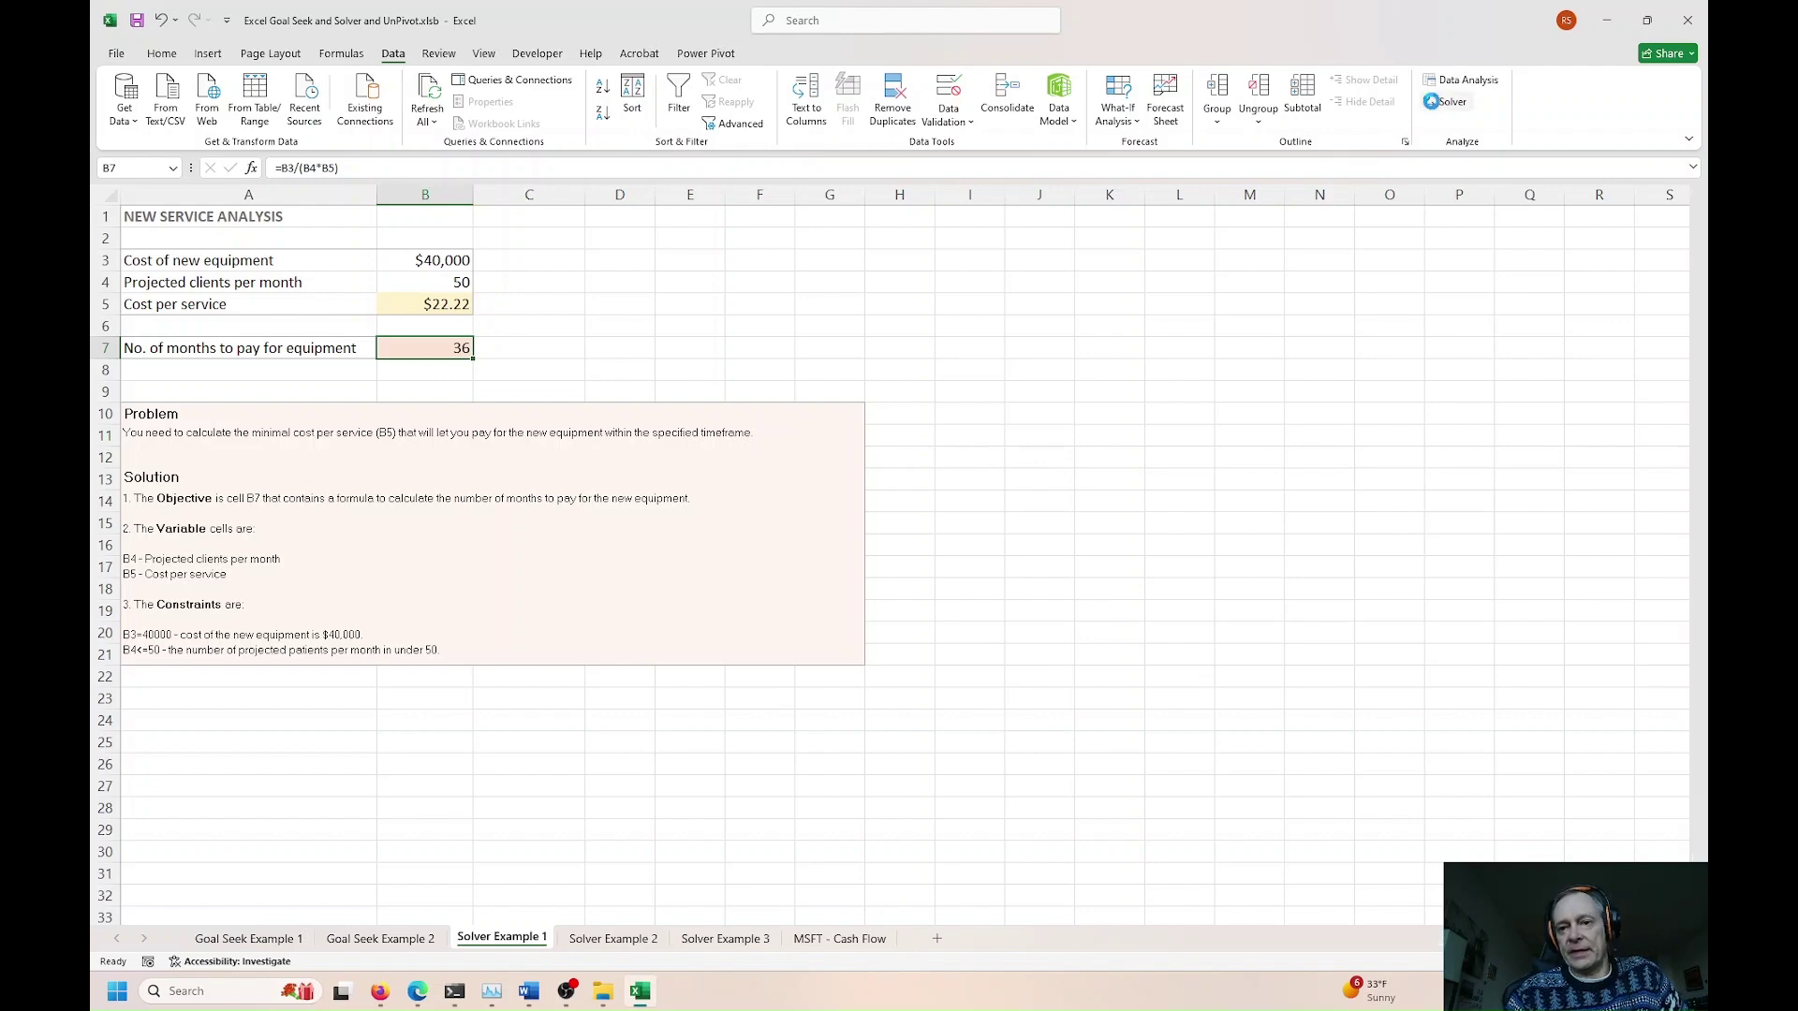
{"action": "left_click_drag", "start_coordinate": [515, 123], "coordinate": [836, 275]}
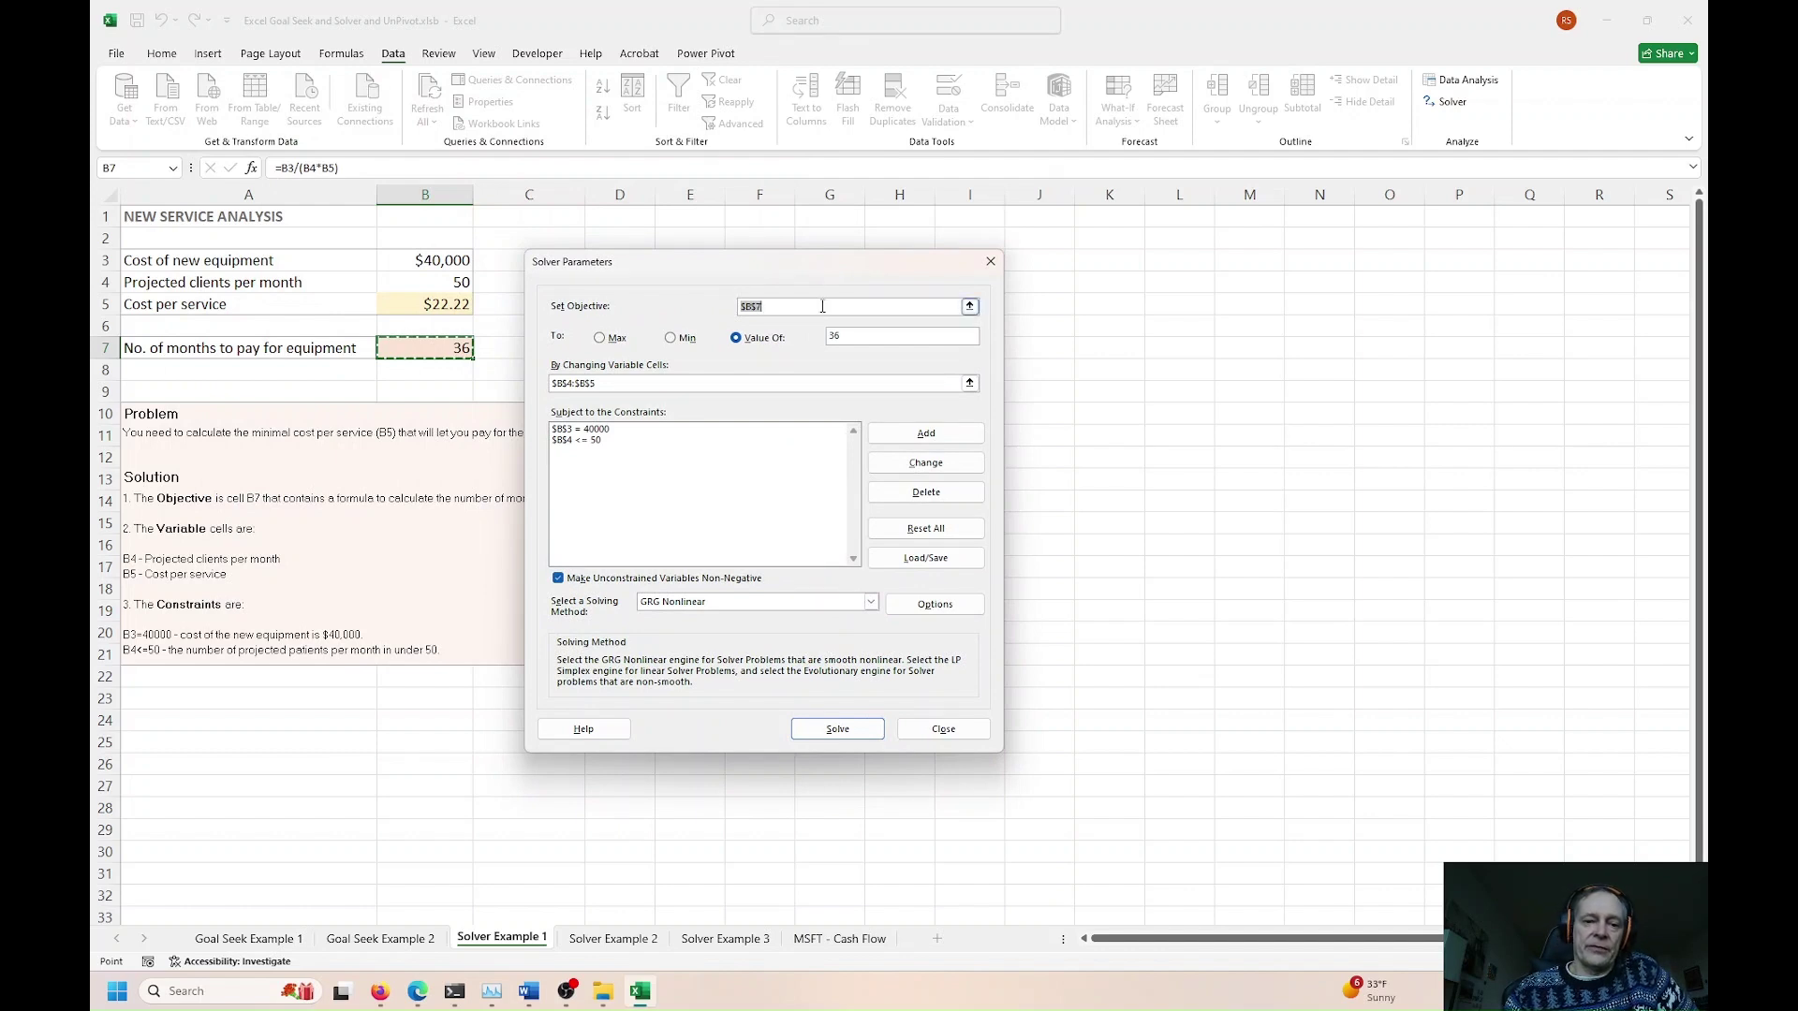
{"action": "left_click", "coordinate": [790, 308]}
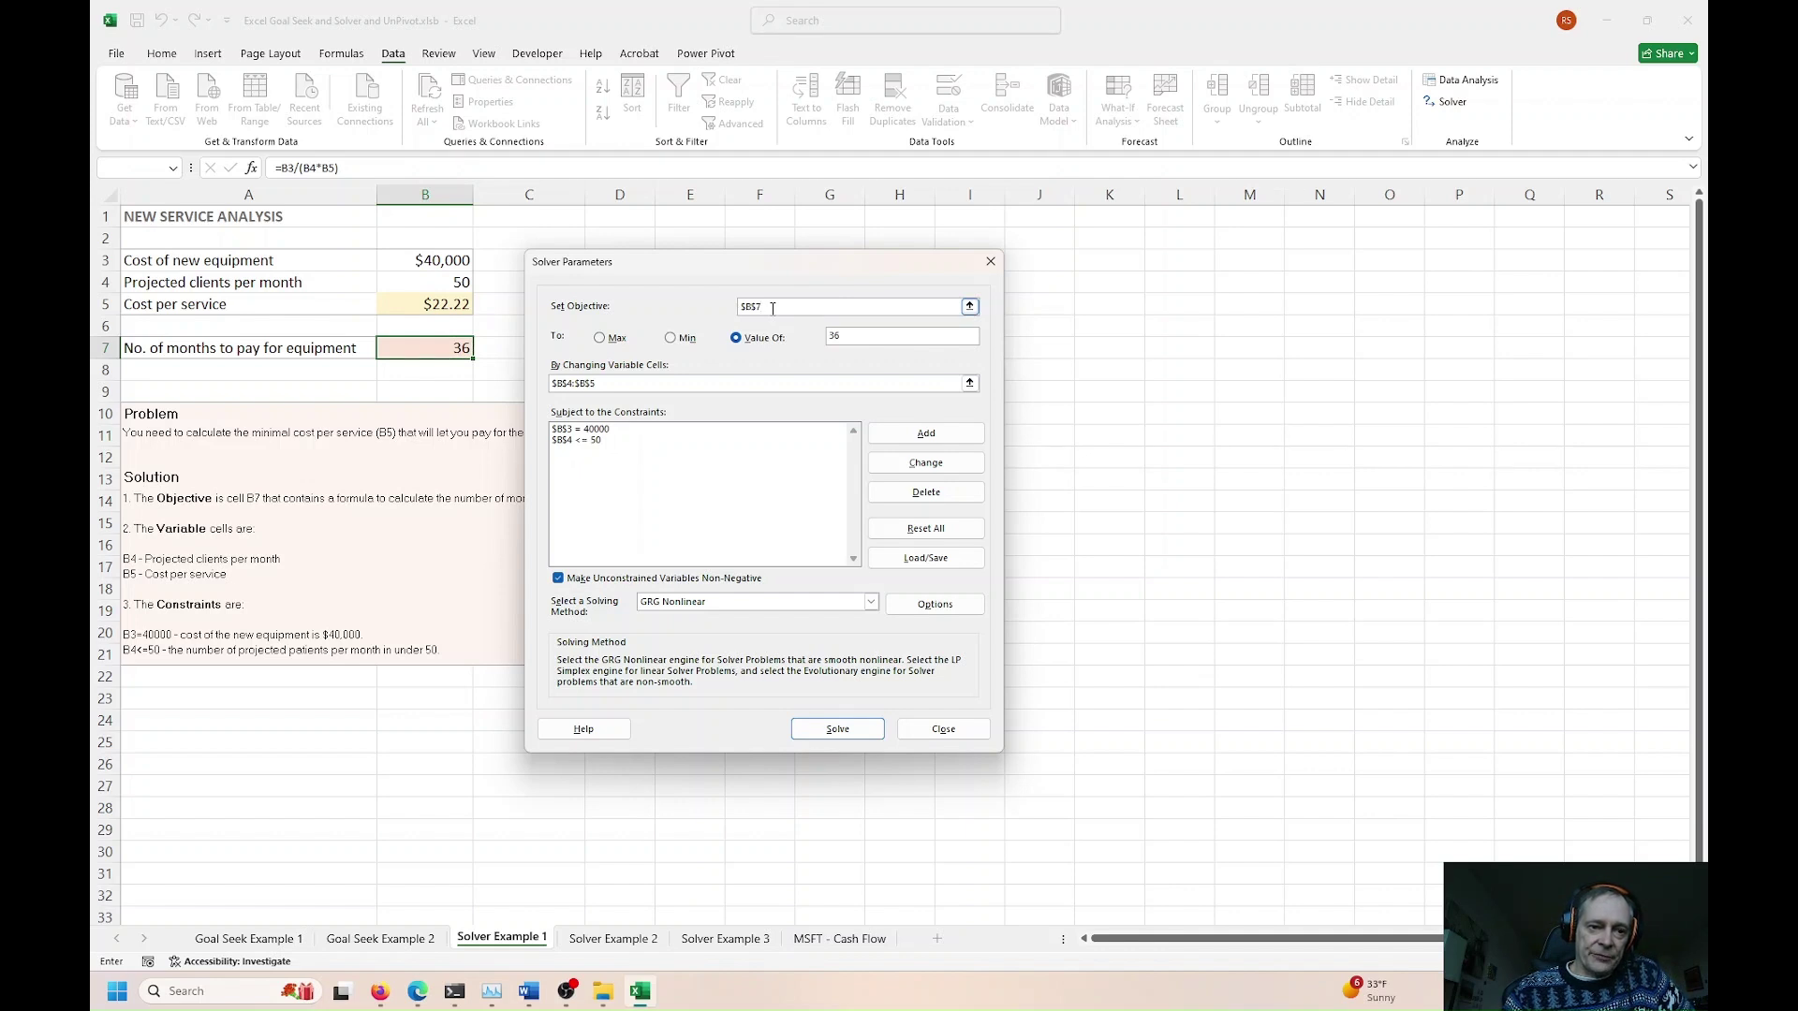
{"action": "left_click", "coordinate": [849, 335]}
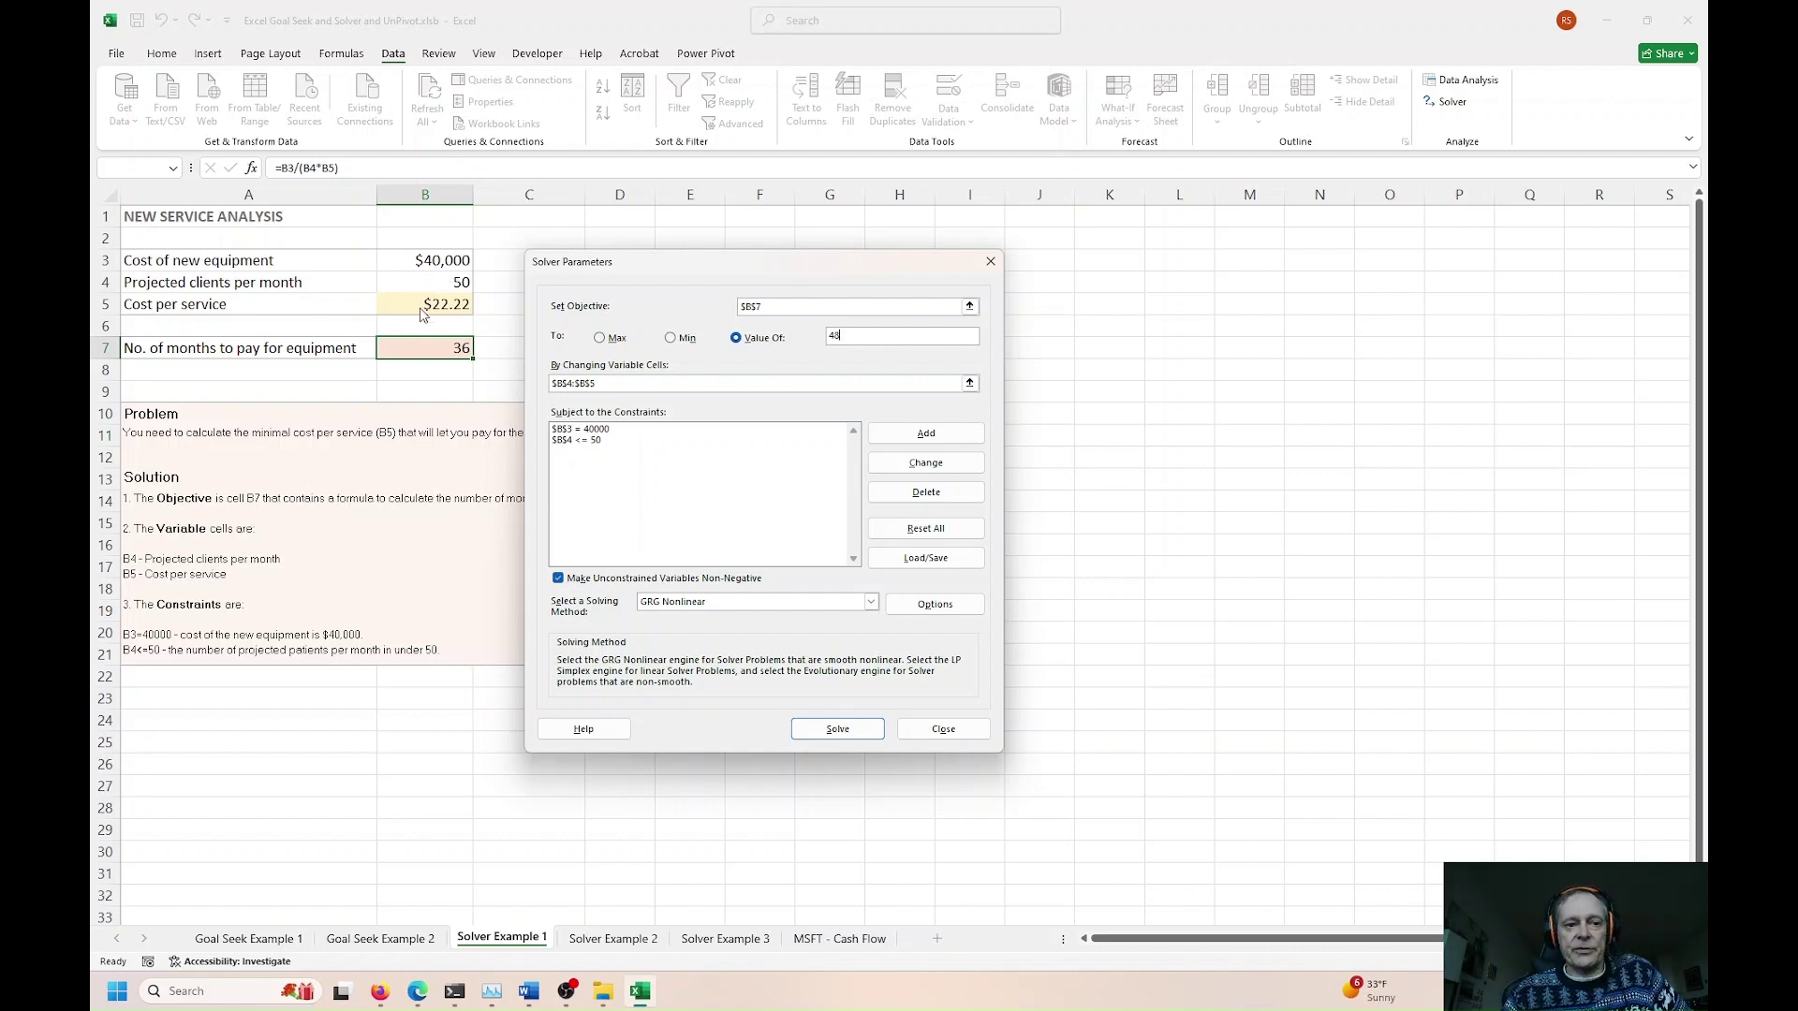
Step: Review the B3 and B4 constraints, run Solver, keep the solution and check the cost per service in B5
{"action": "left_click", "coordinate": [579, 430]}
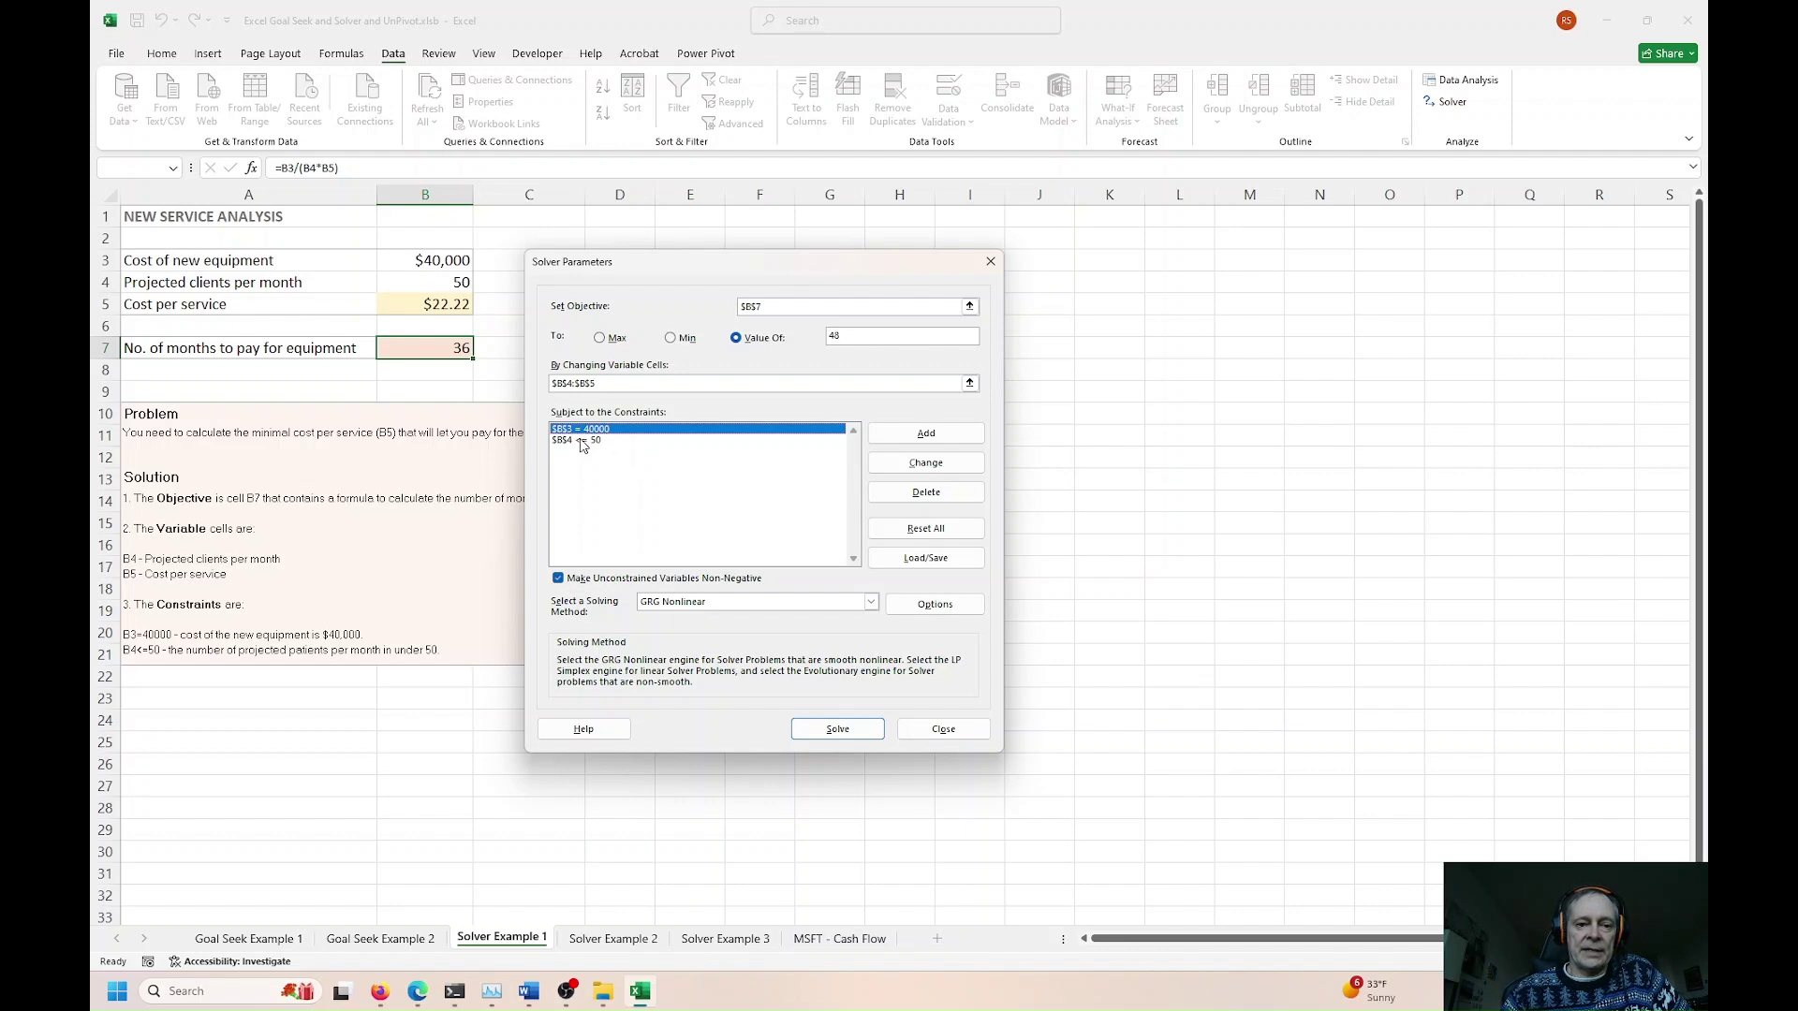
{"action": "left_click", "coordinate": [581, 443]}
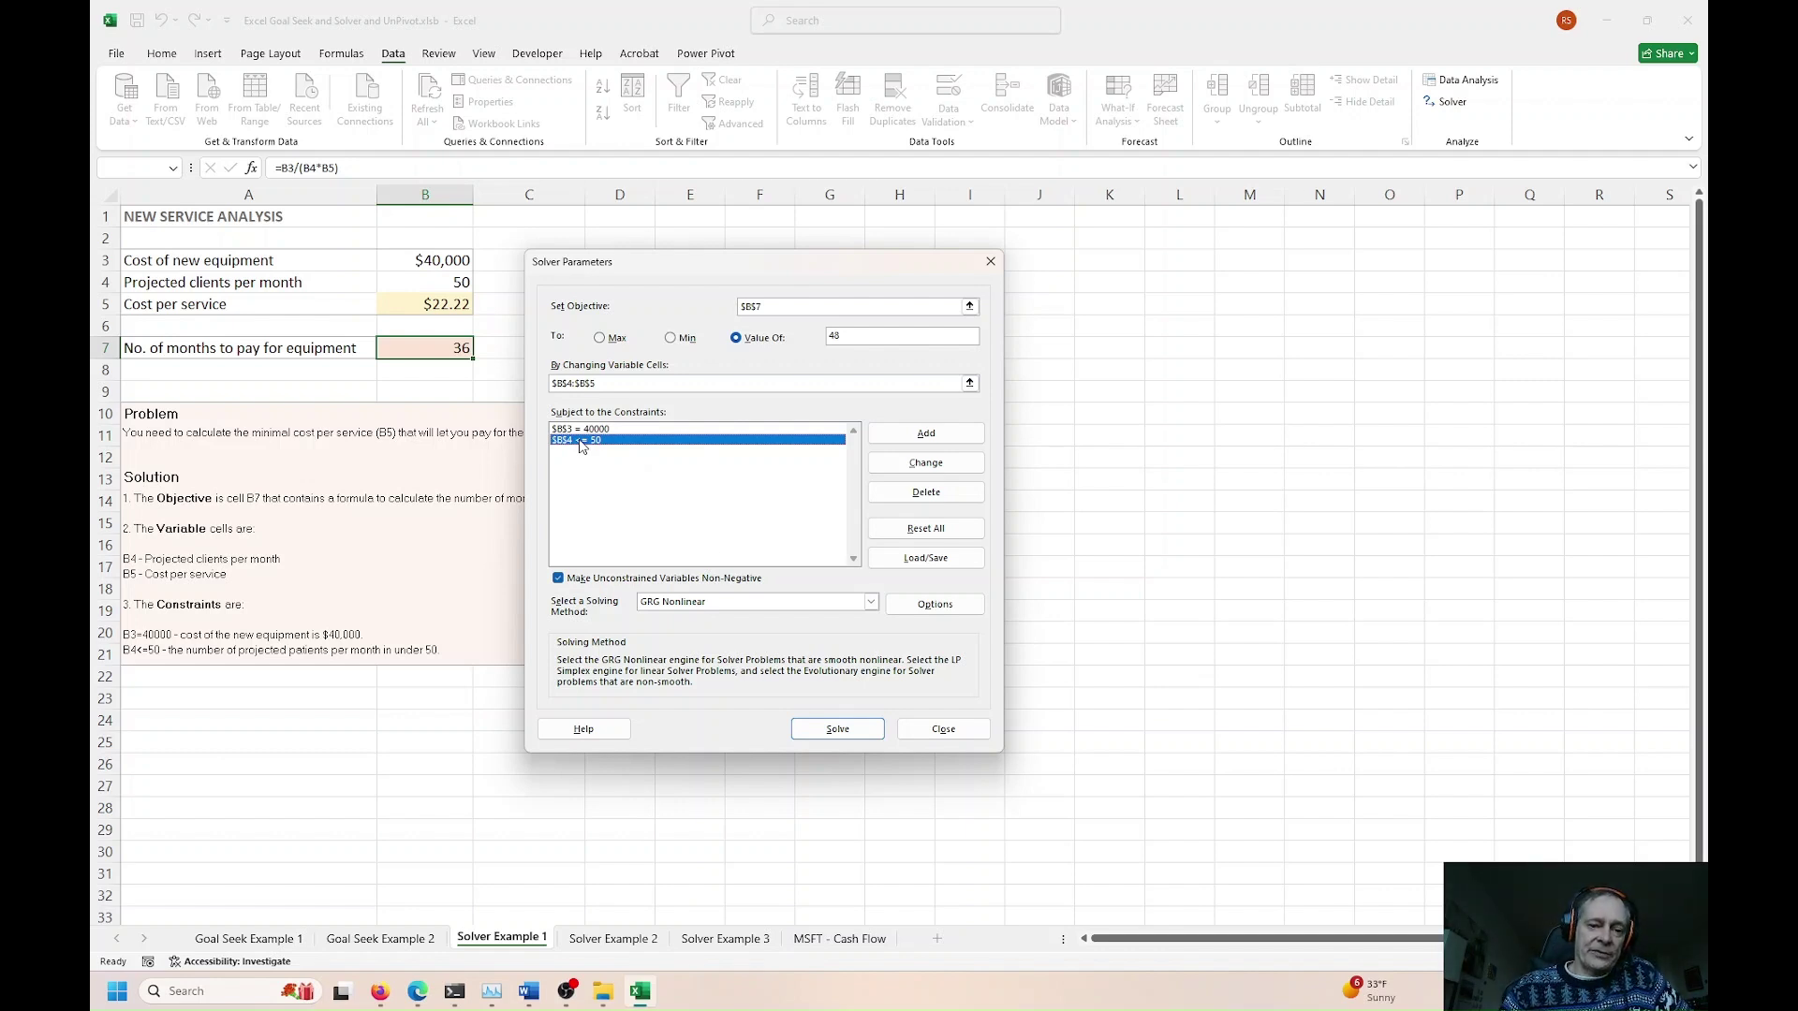
{"action": "left_click", "coordinate": [838, 730]}
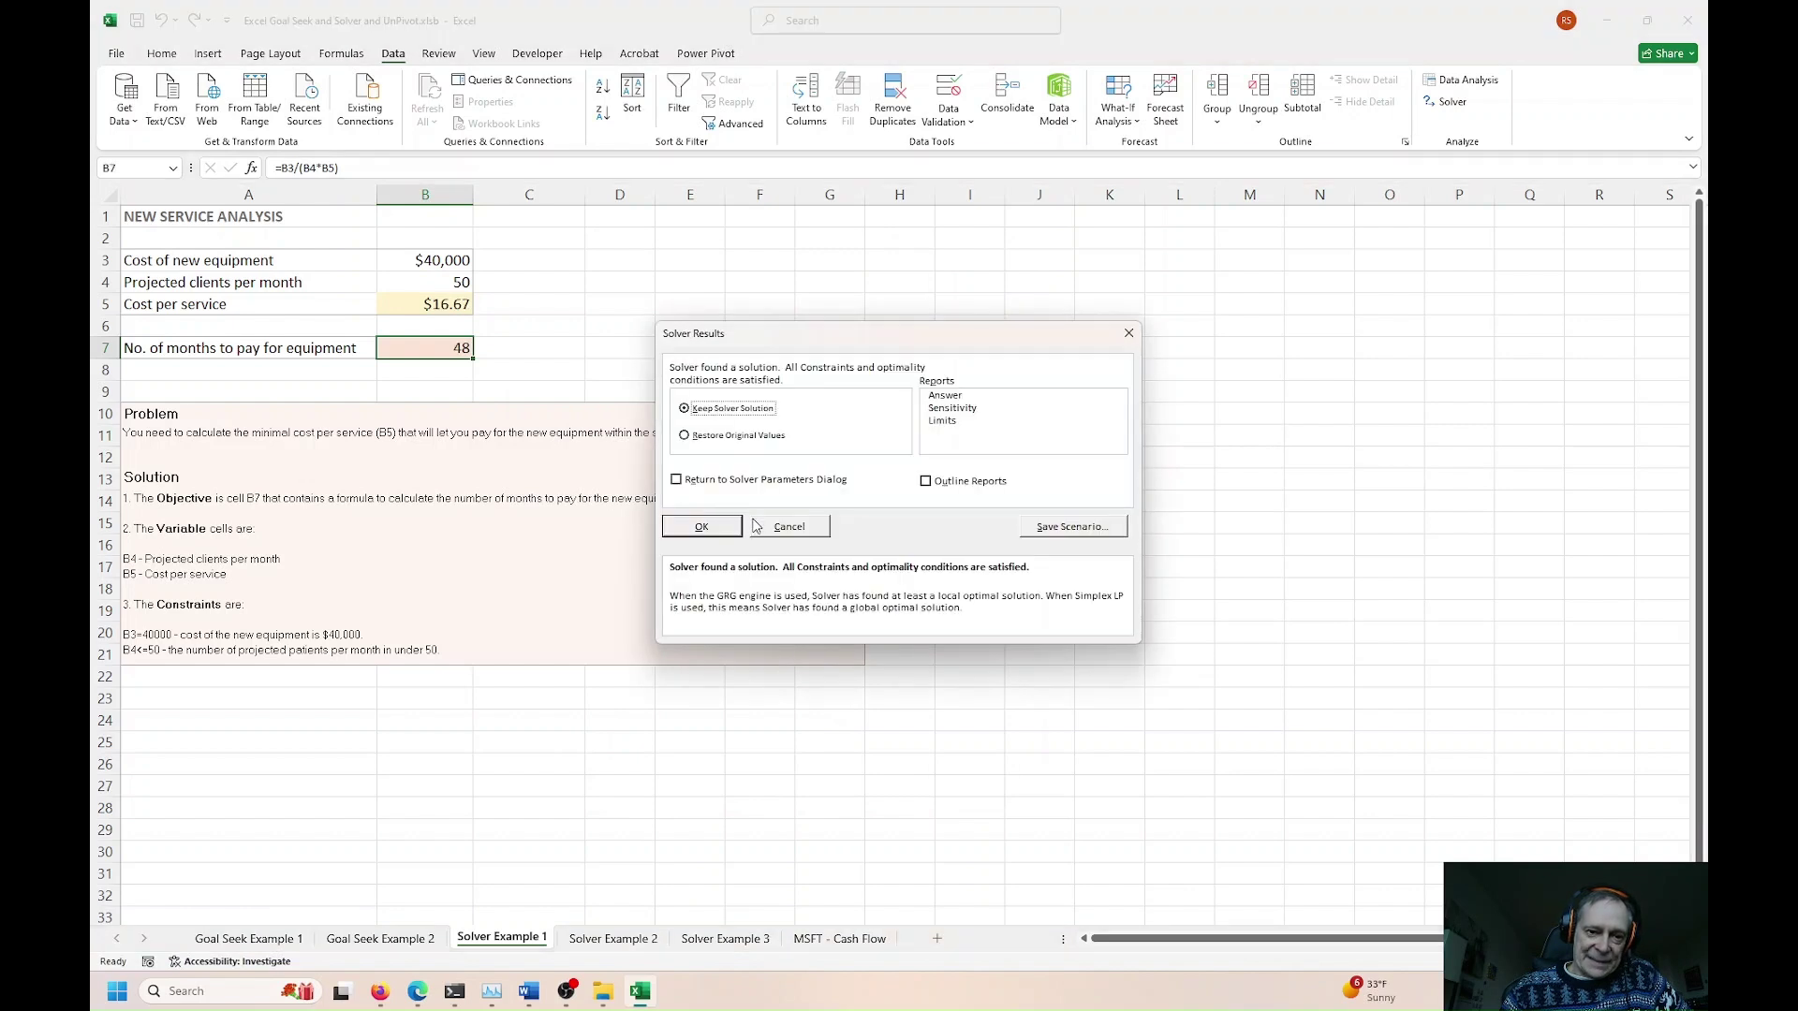
{"action": "left_click", "coordinate": [708, 528]}
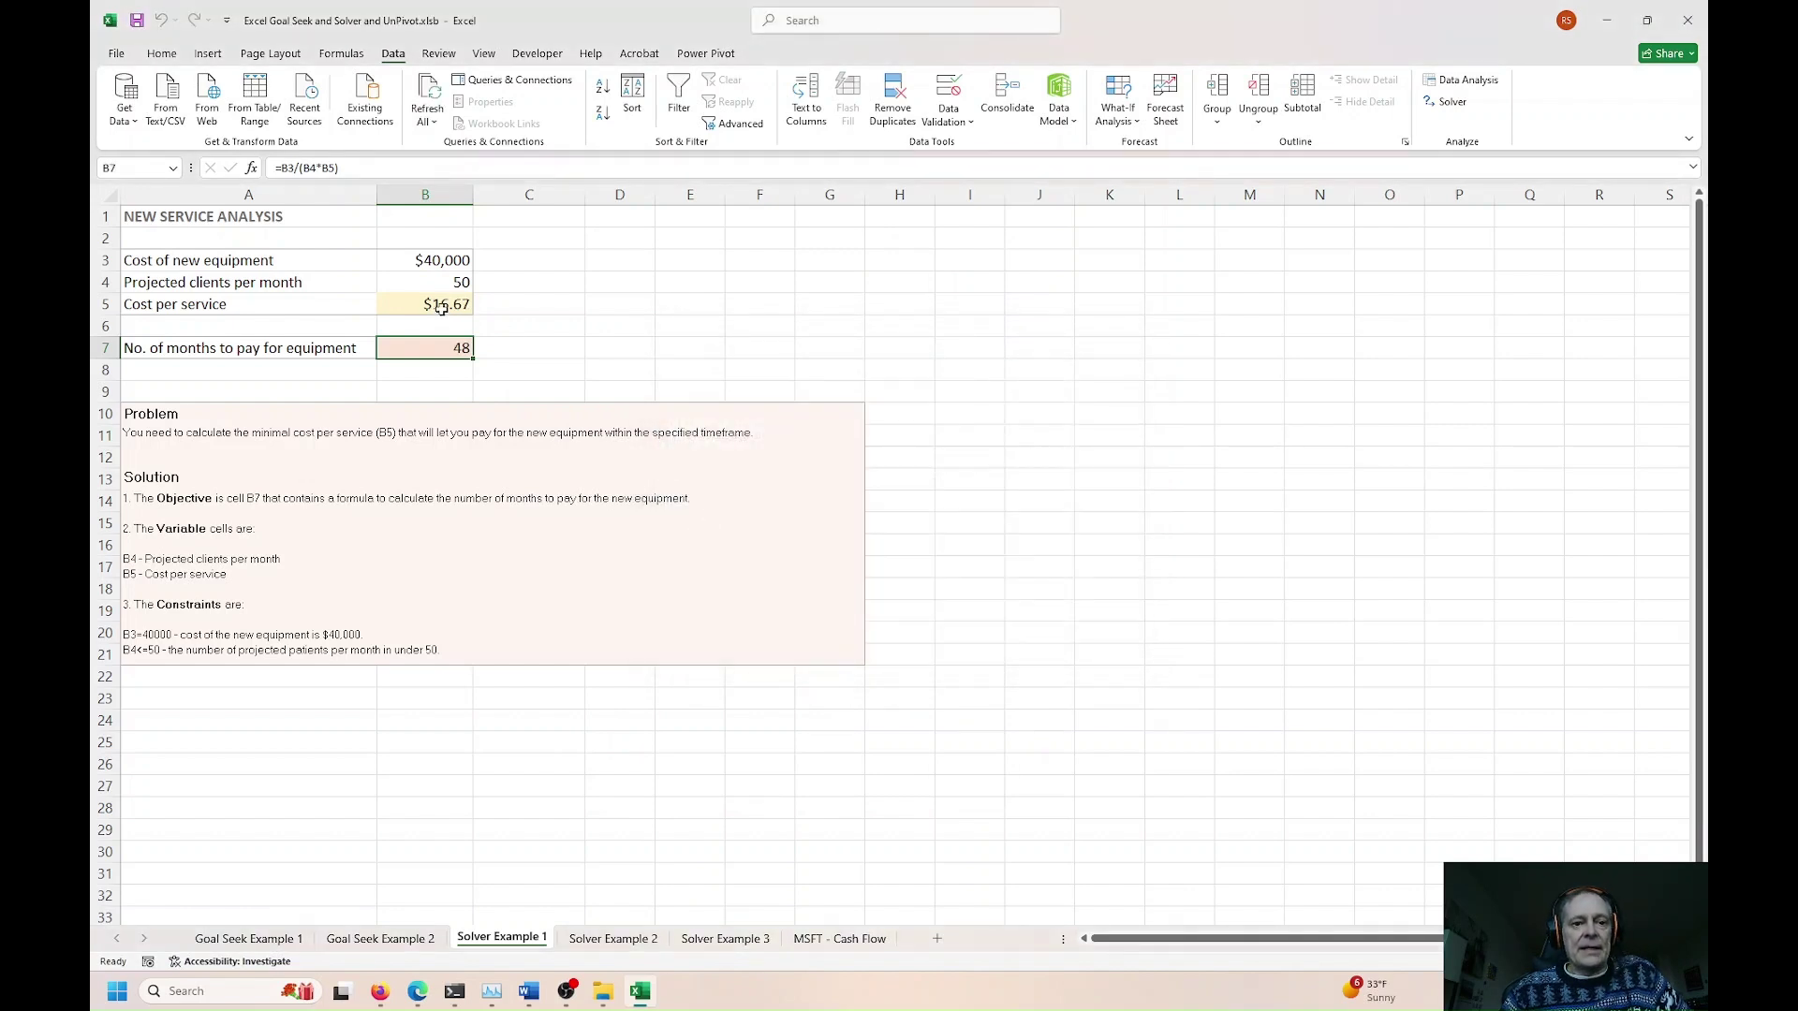
{"action": "left_click", "coordinate": [435, 302]}
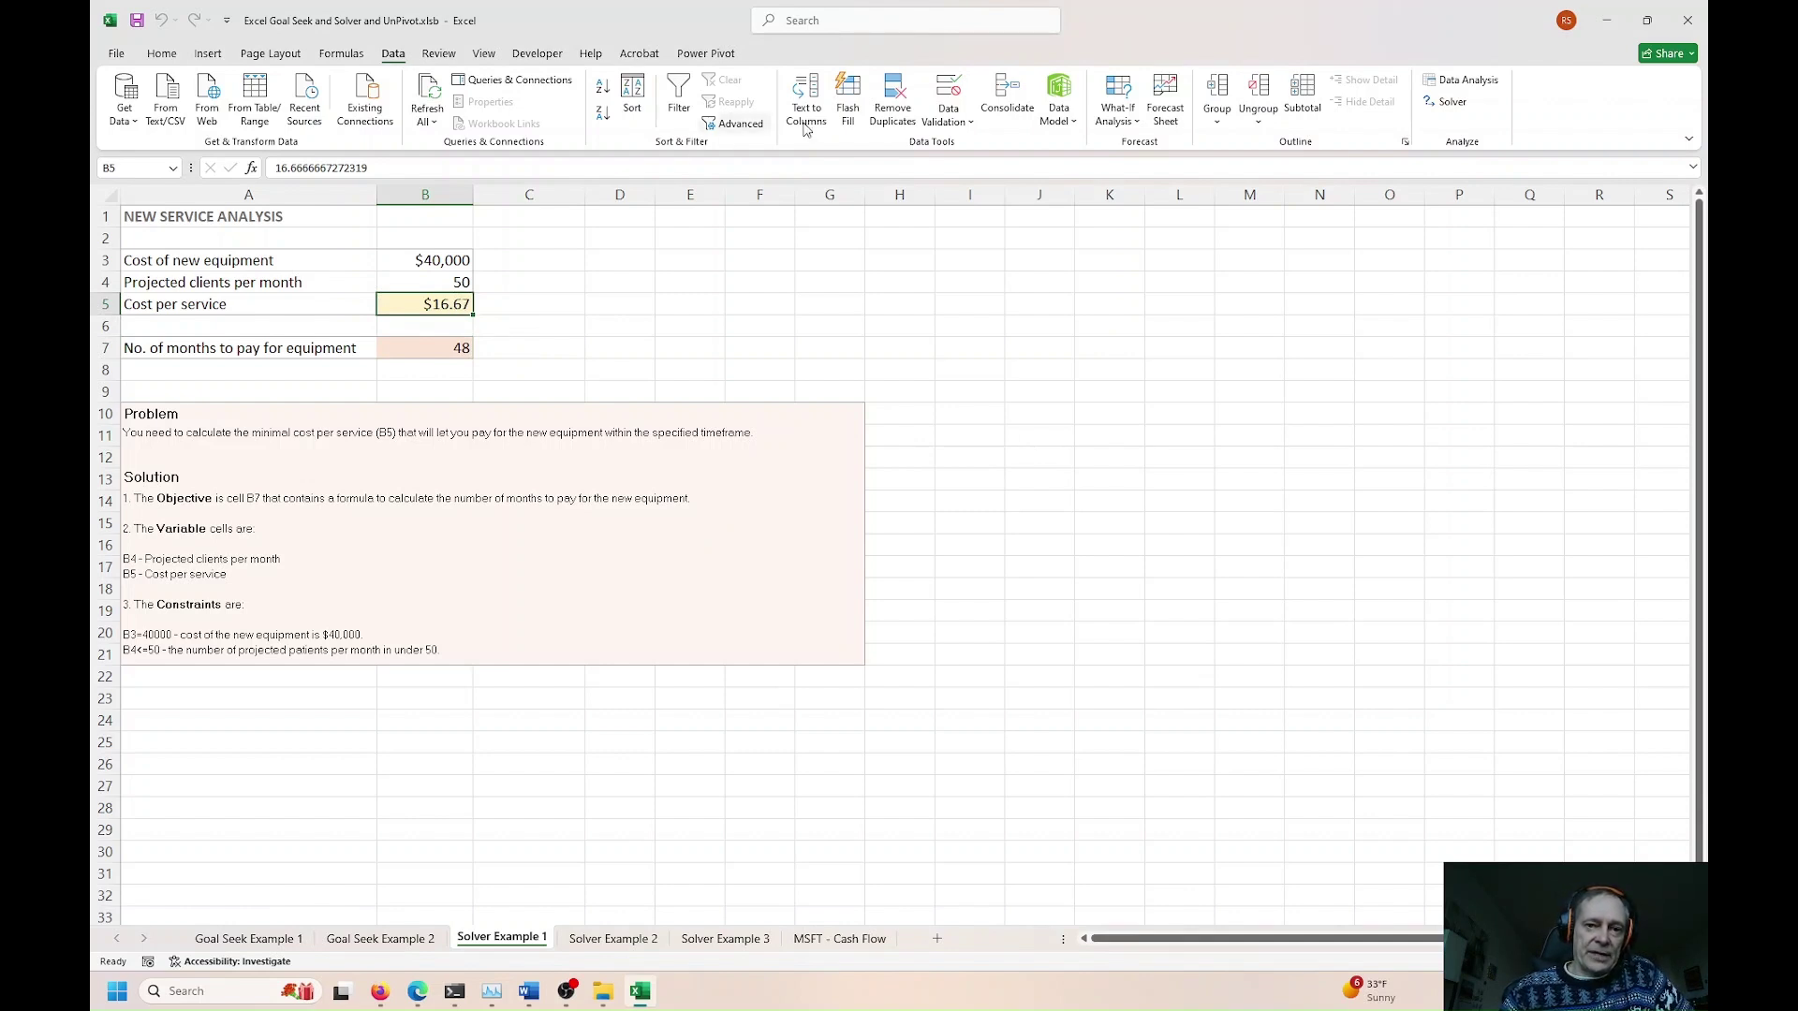
Step: Reopen Solver and change the equipment cost constraint on B3 to = 50000
{"action": "left_click", "coordinate": [1450, 103]}
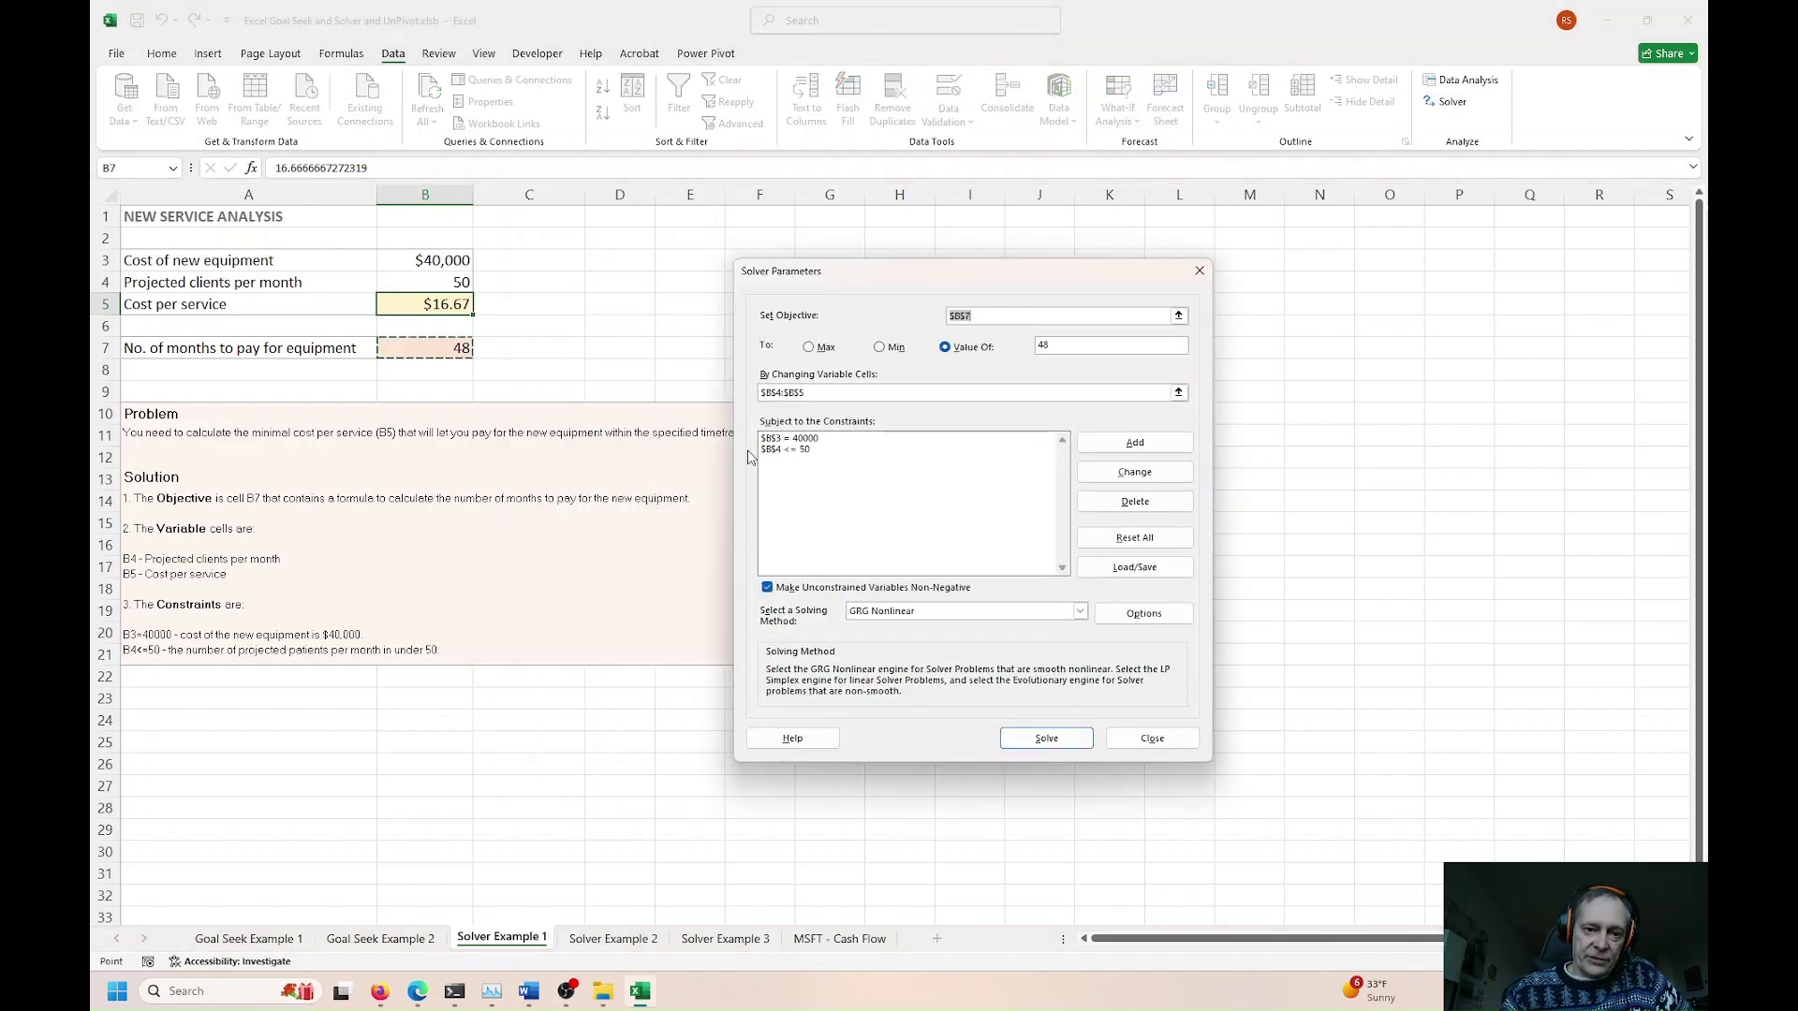
{"action": "left_click", "coordinate": [811, 440]}
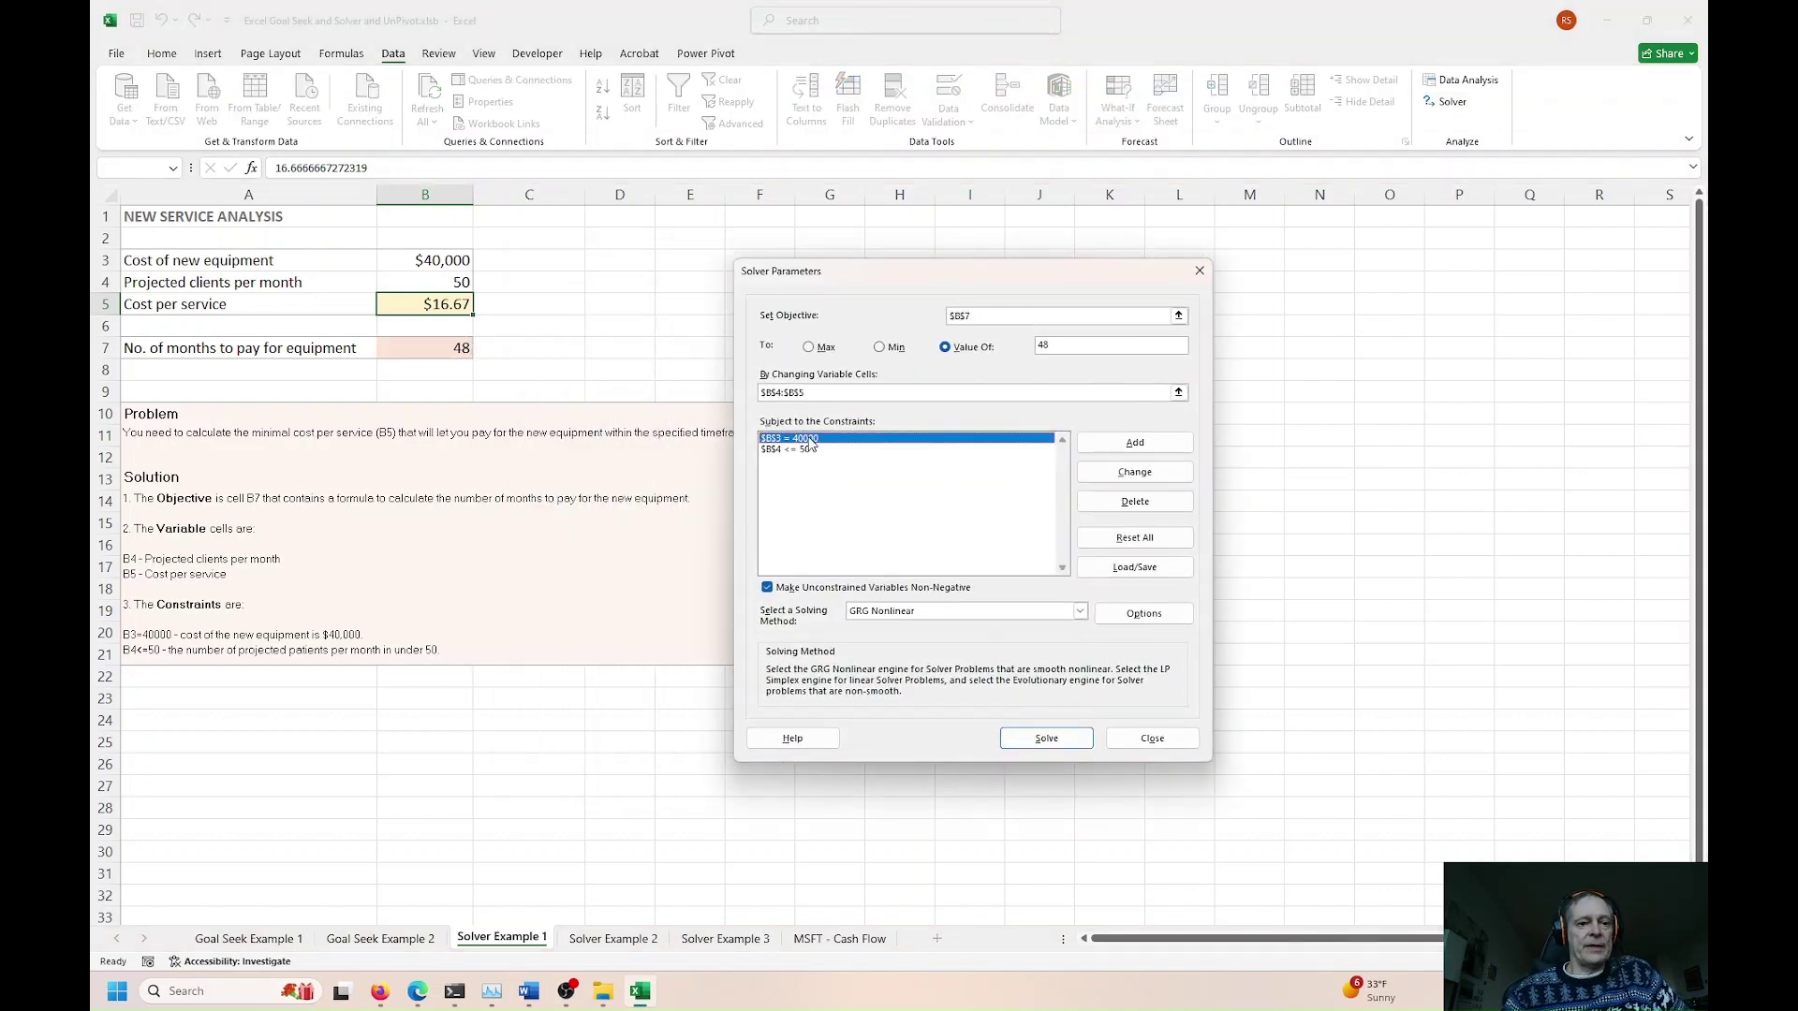
{"action": "left_click", "coordinate": [1155, 474]}
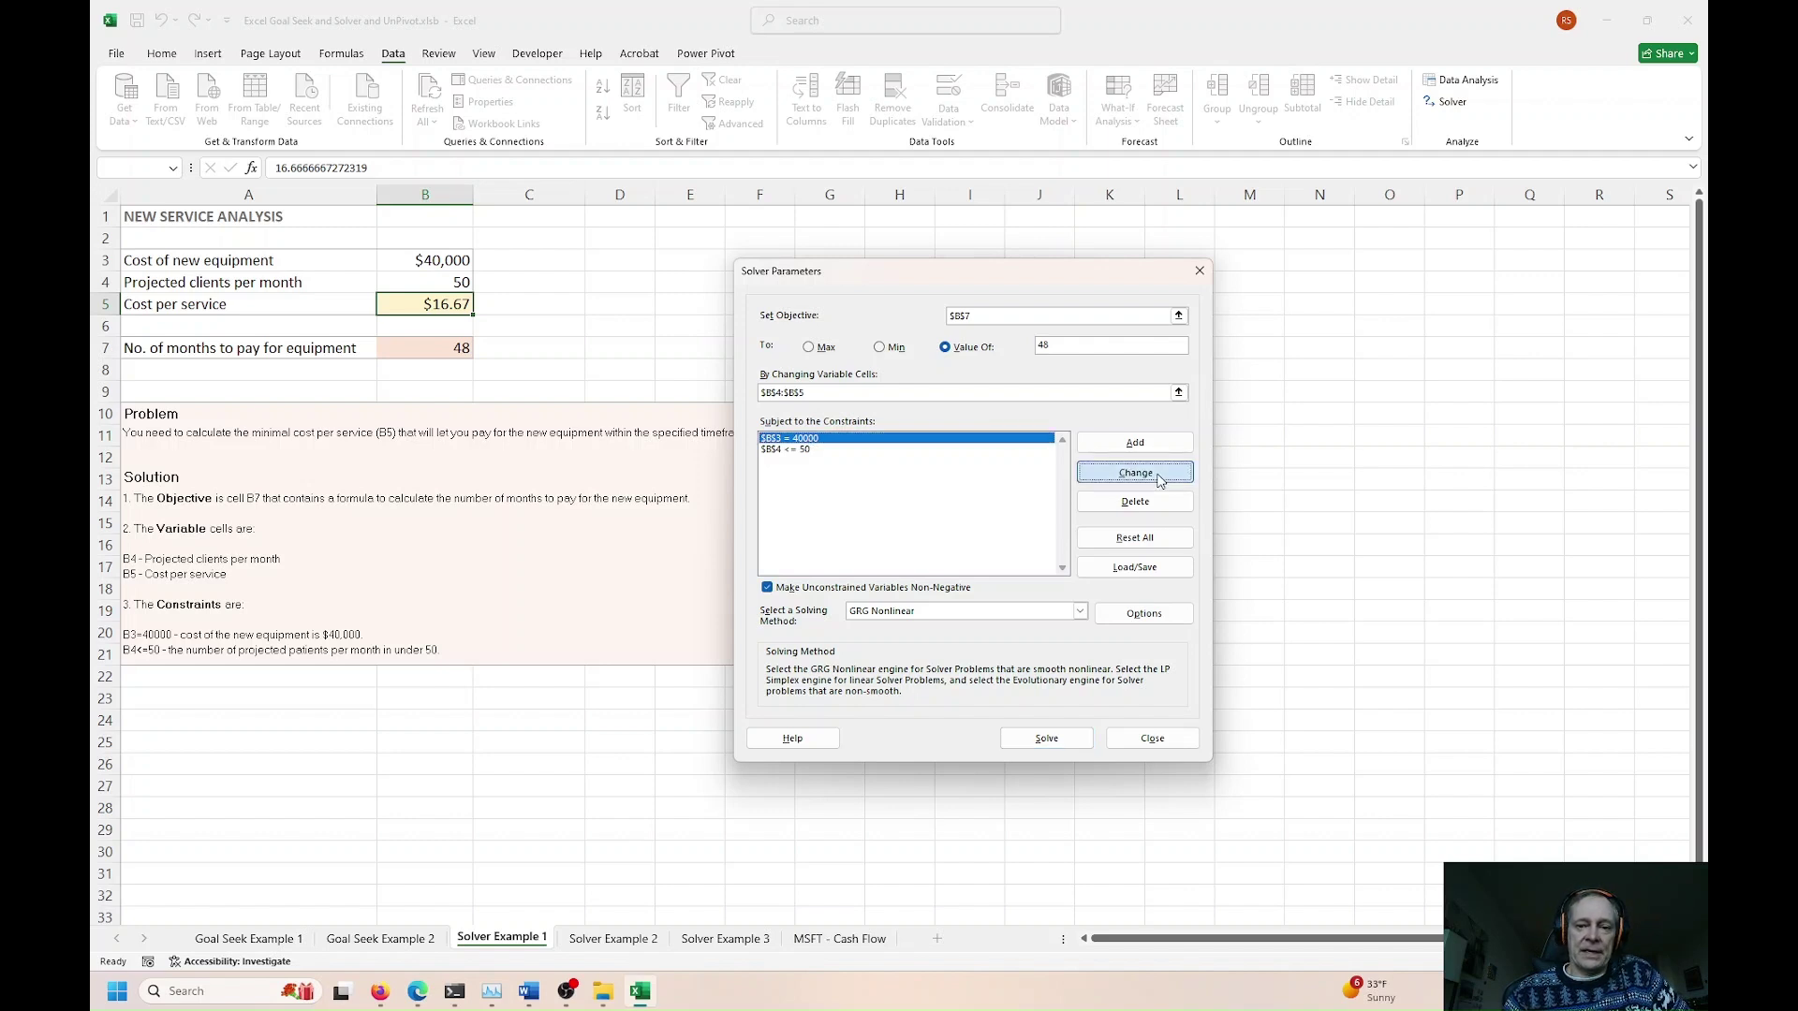
{"action": "left_click", "coordinate": [1017, 516]}
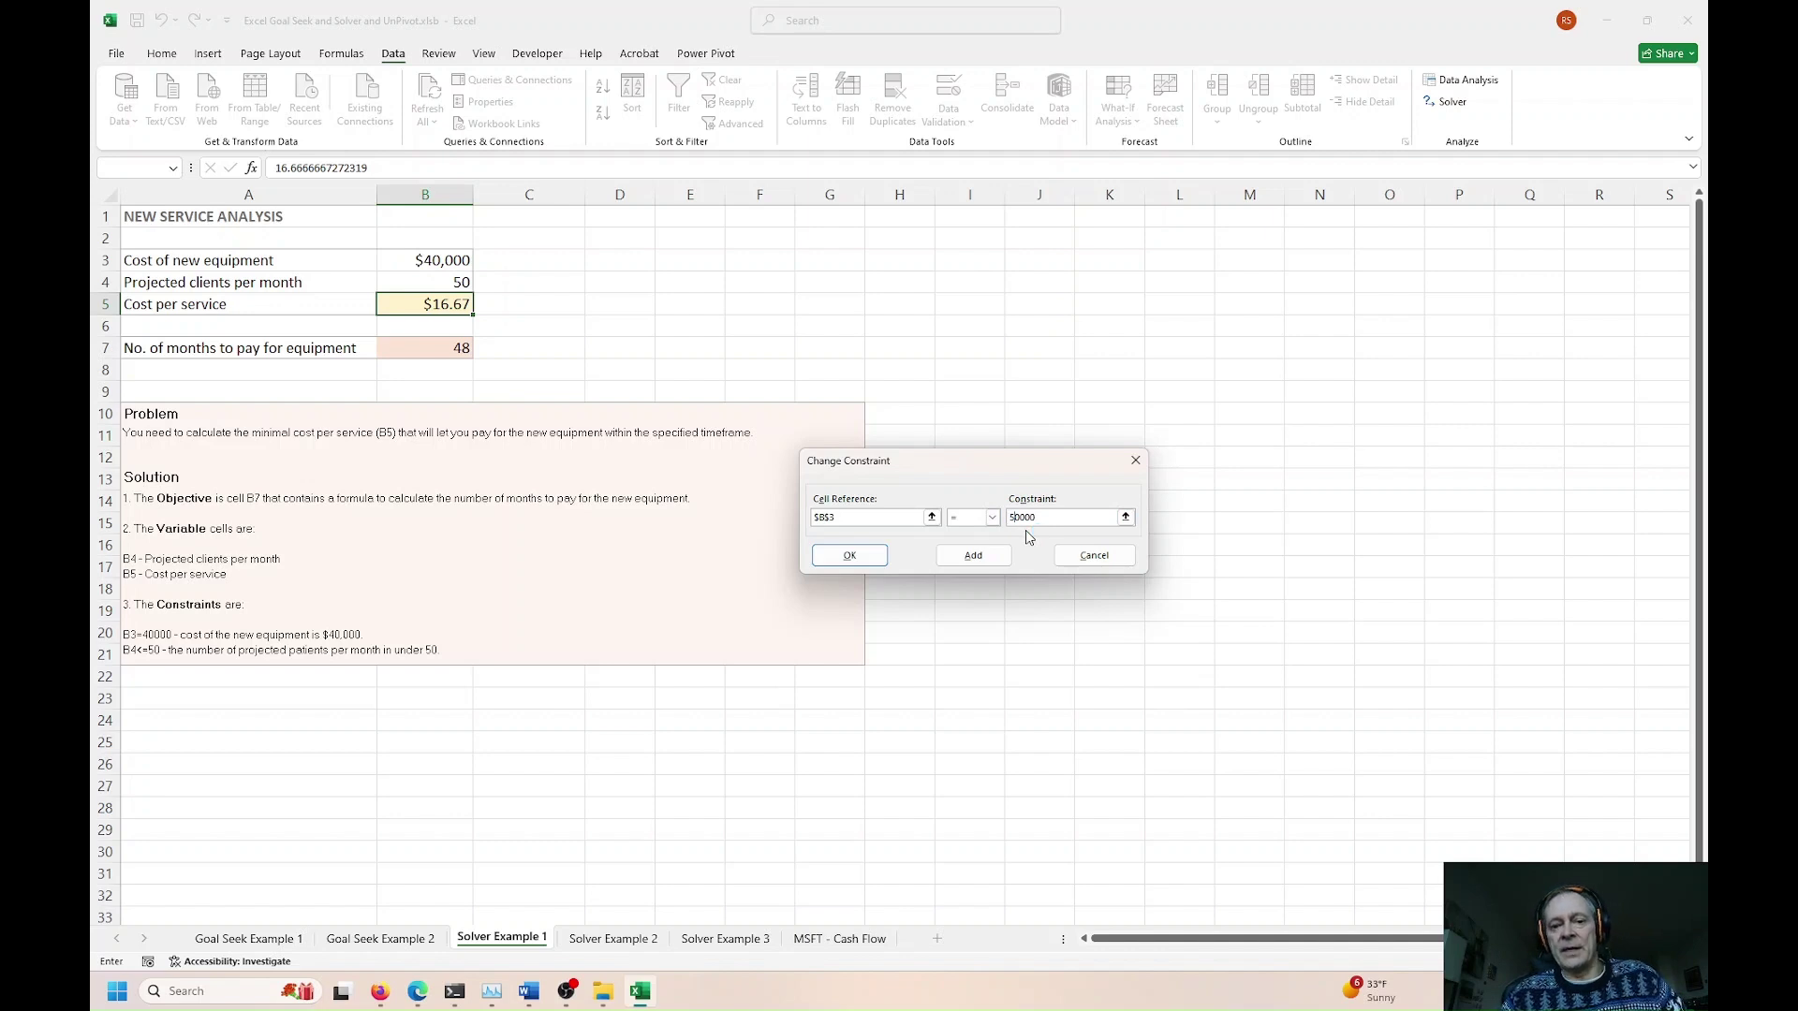
{"action": "left_click", "coordinate": [861, 555]}
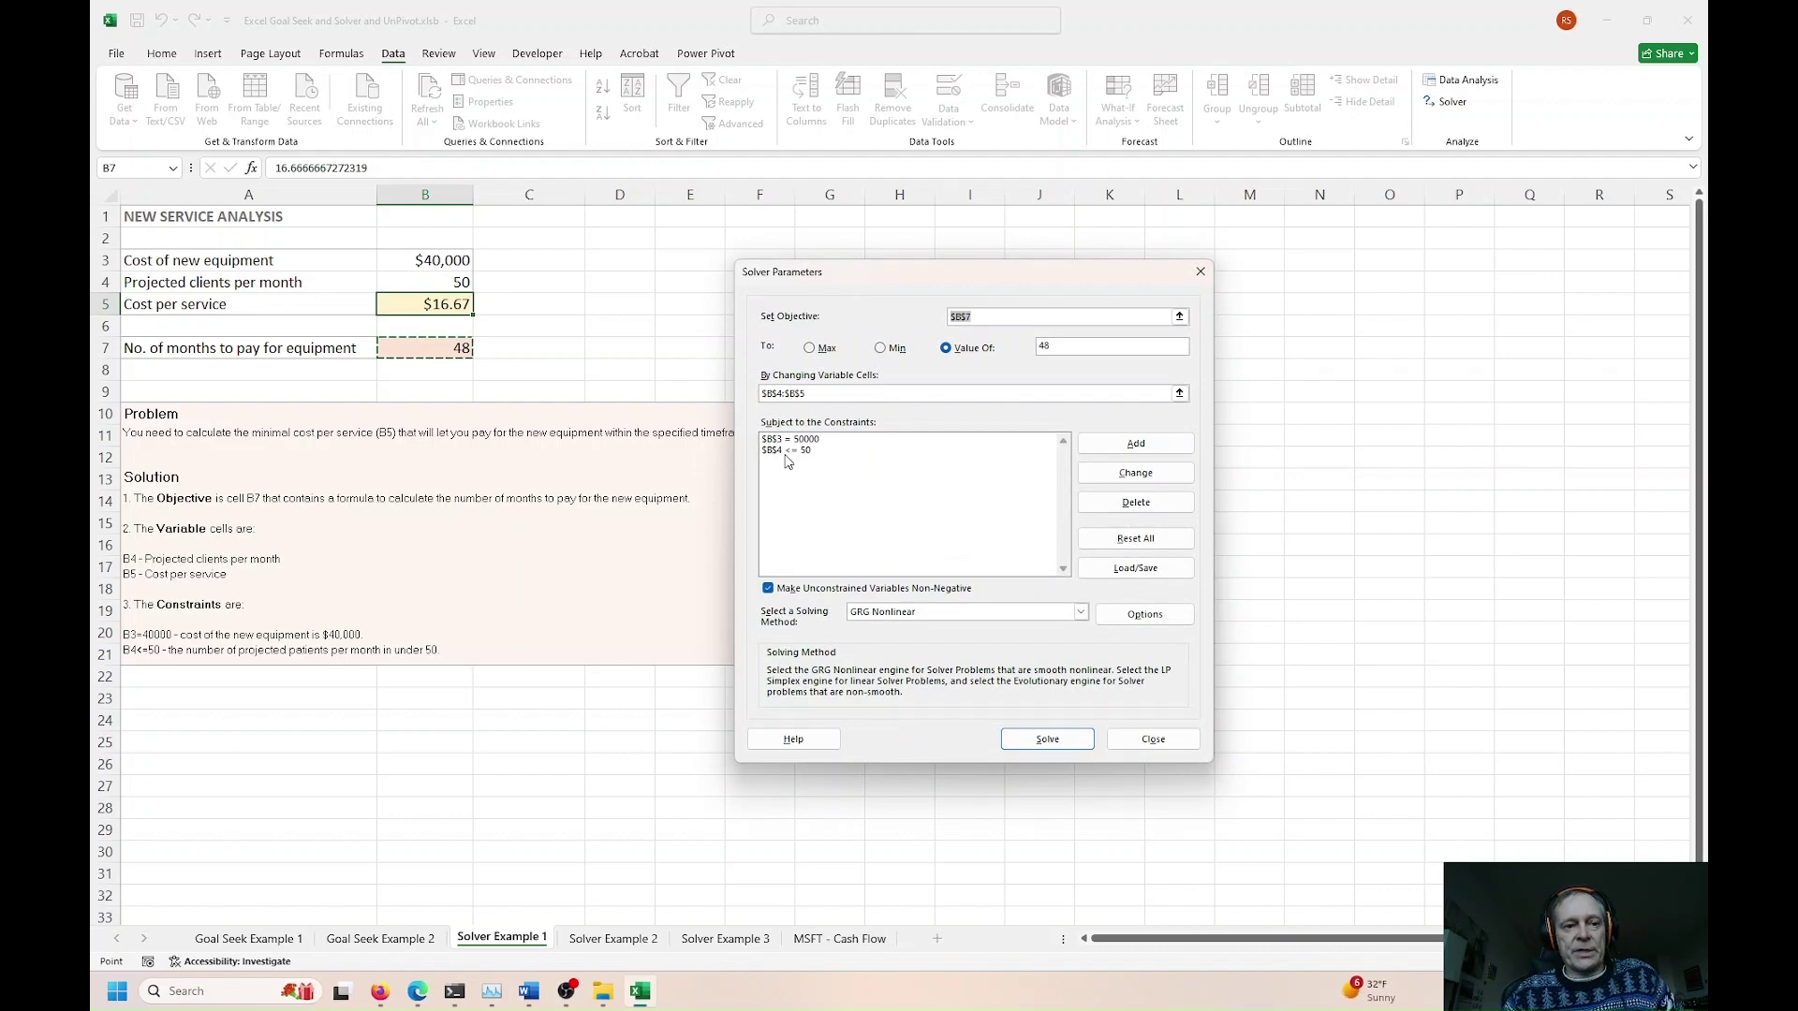
Step: Change the projected clients constraint on B4 to <= 60
{"action": "left_click", "coordinate": [787, 453]}
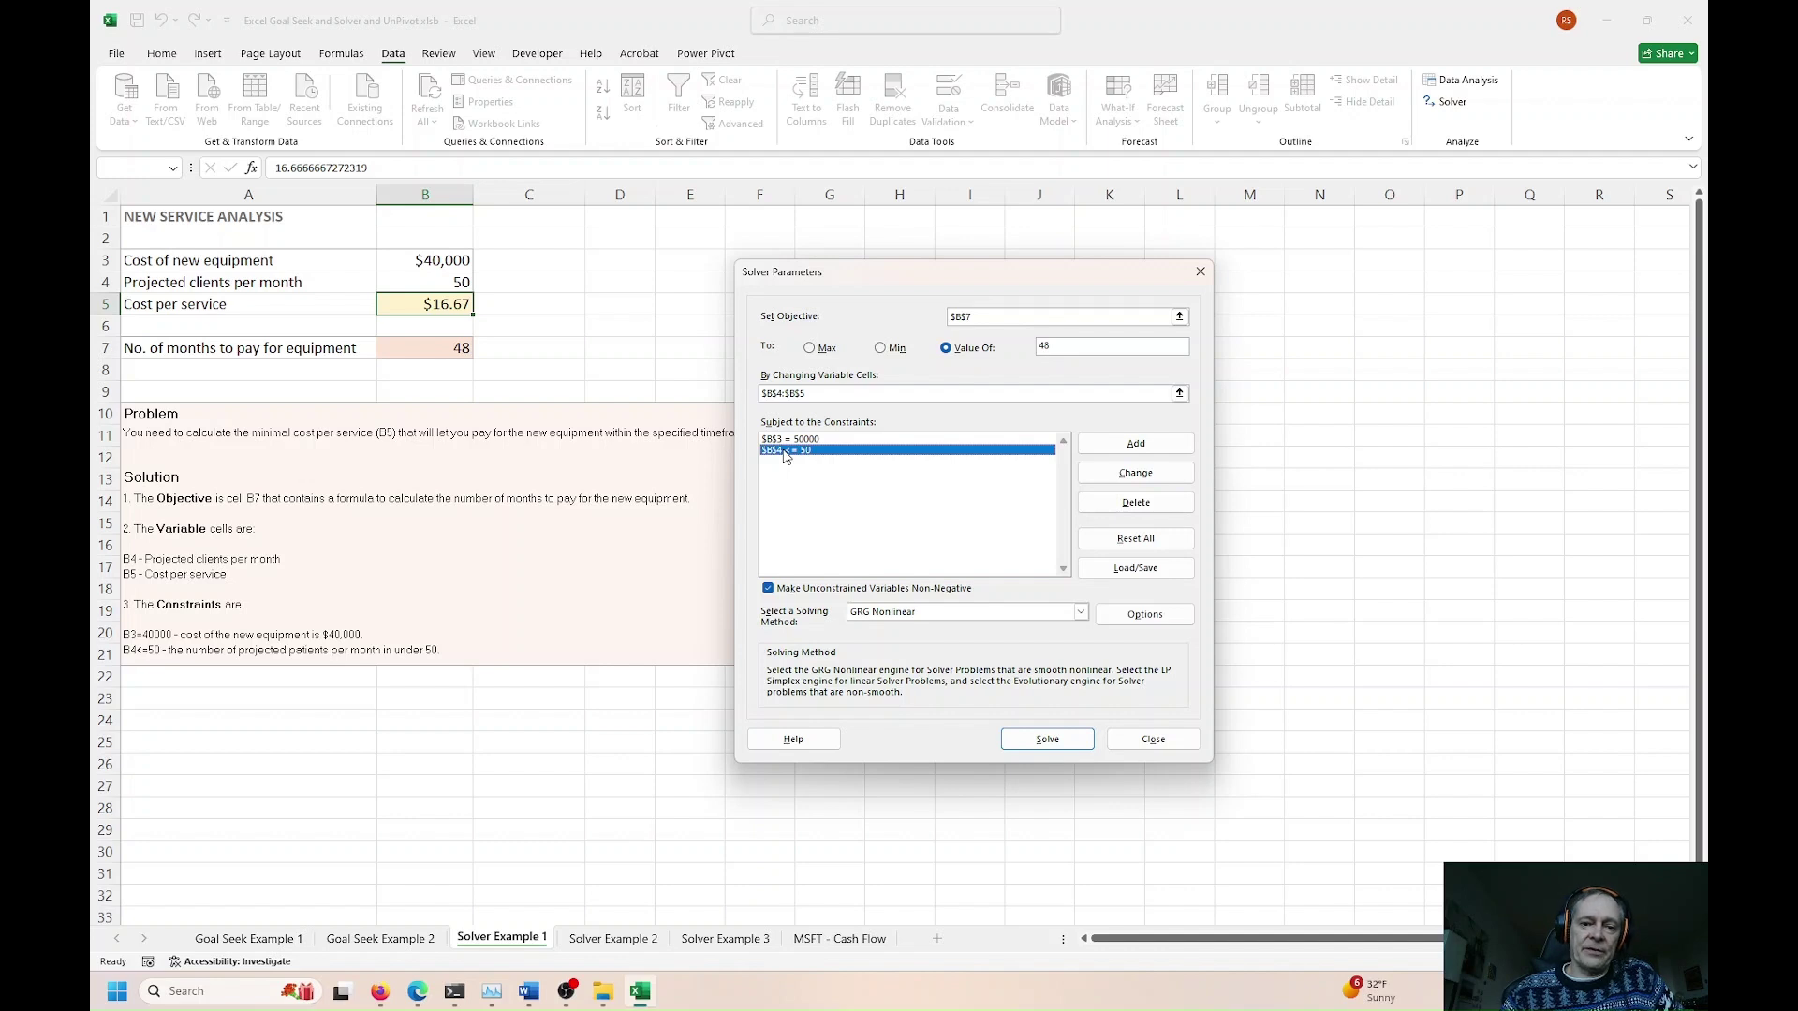
{"action": "left_click", "coordinate": [1136, 473]}
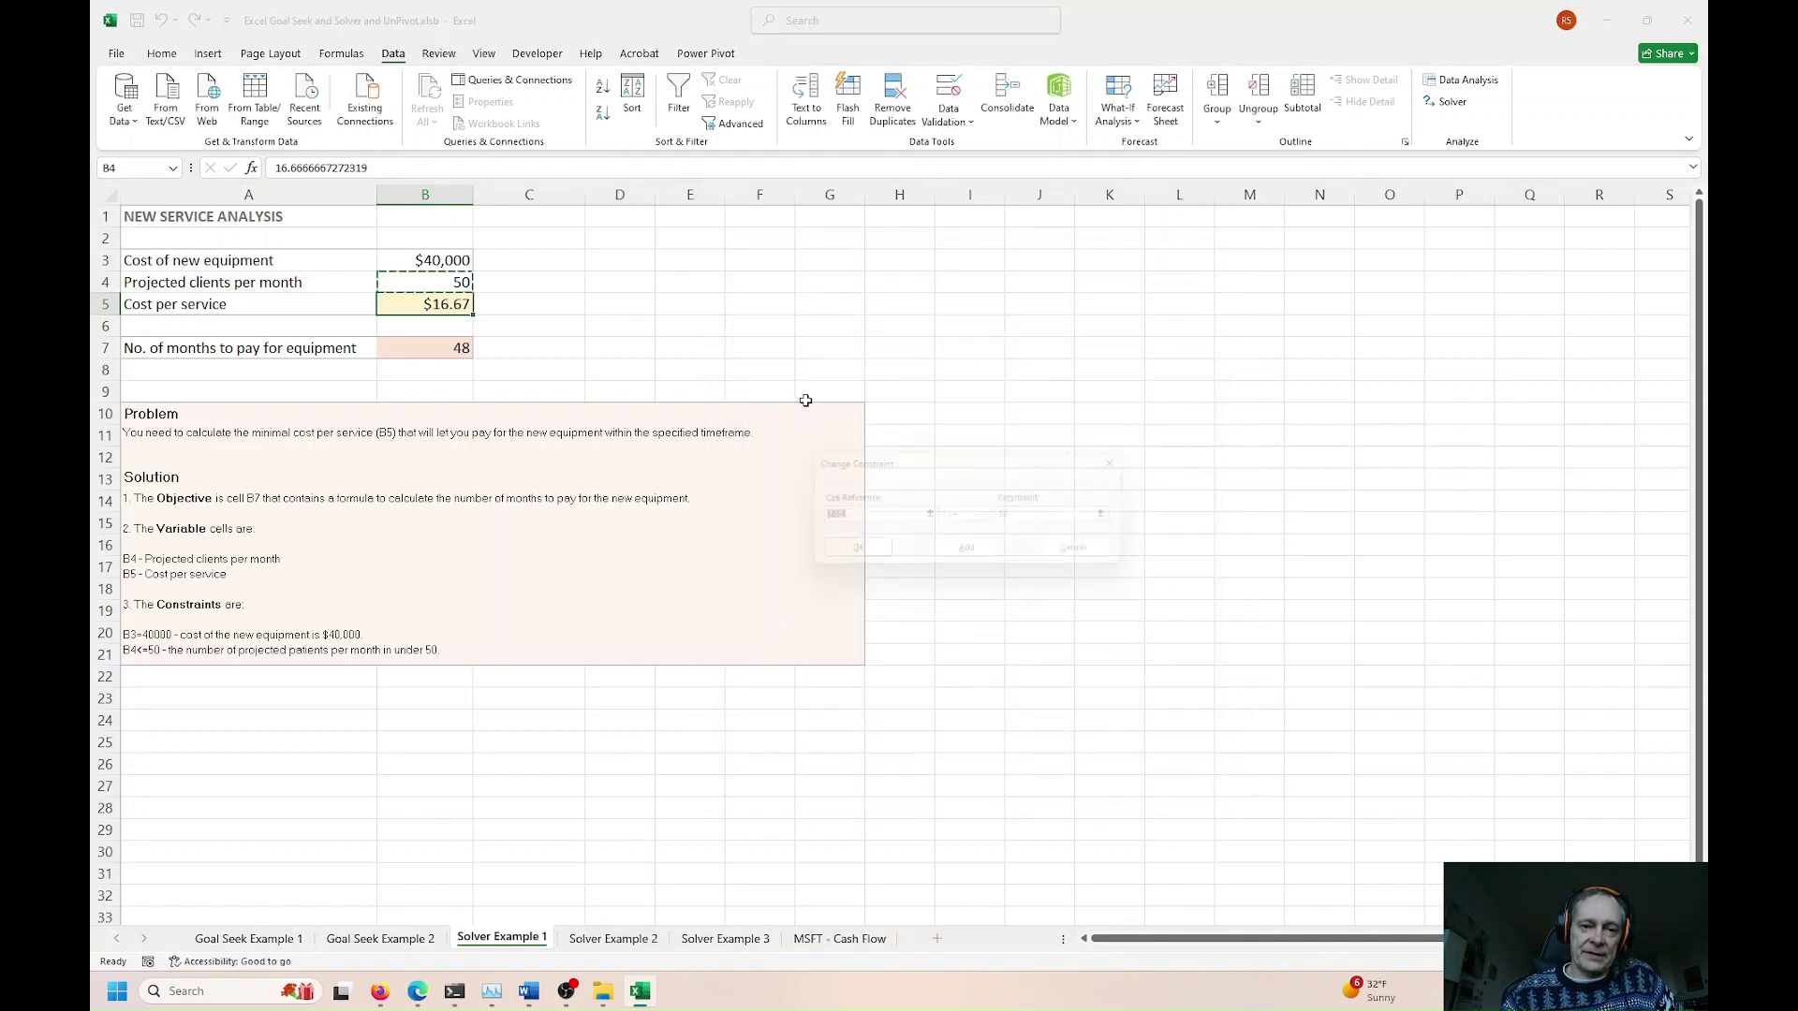
{"action": "double_click", "coordinate": [1018, 518]}
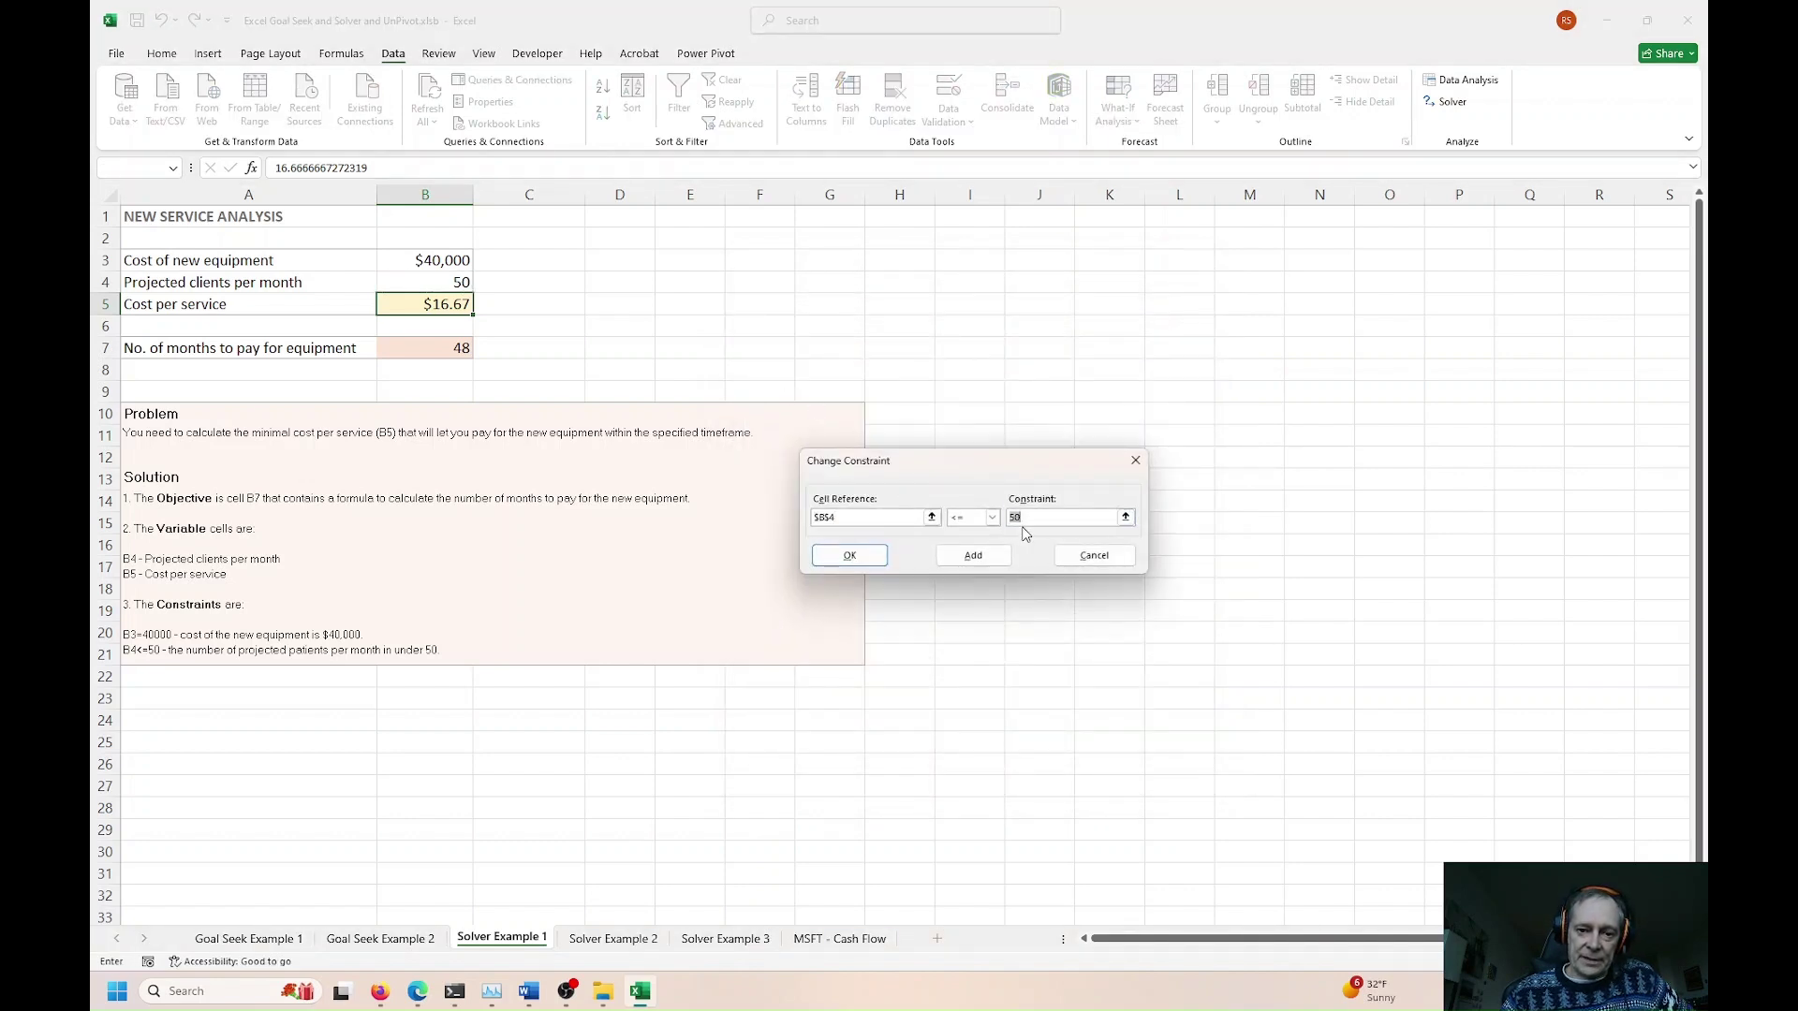
{"action": "type", "text": "6"}
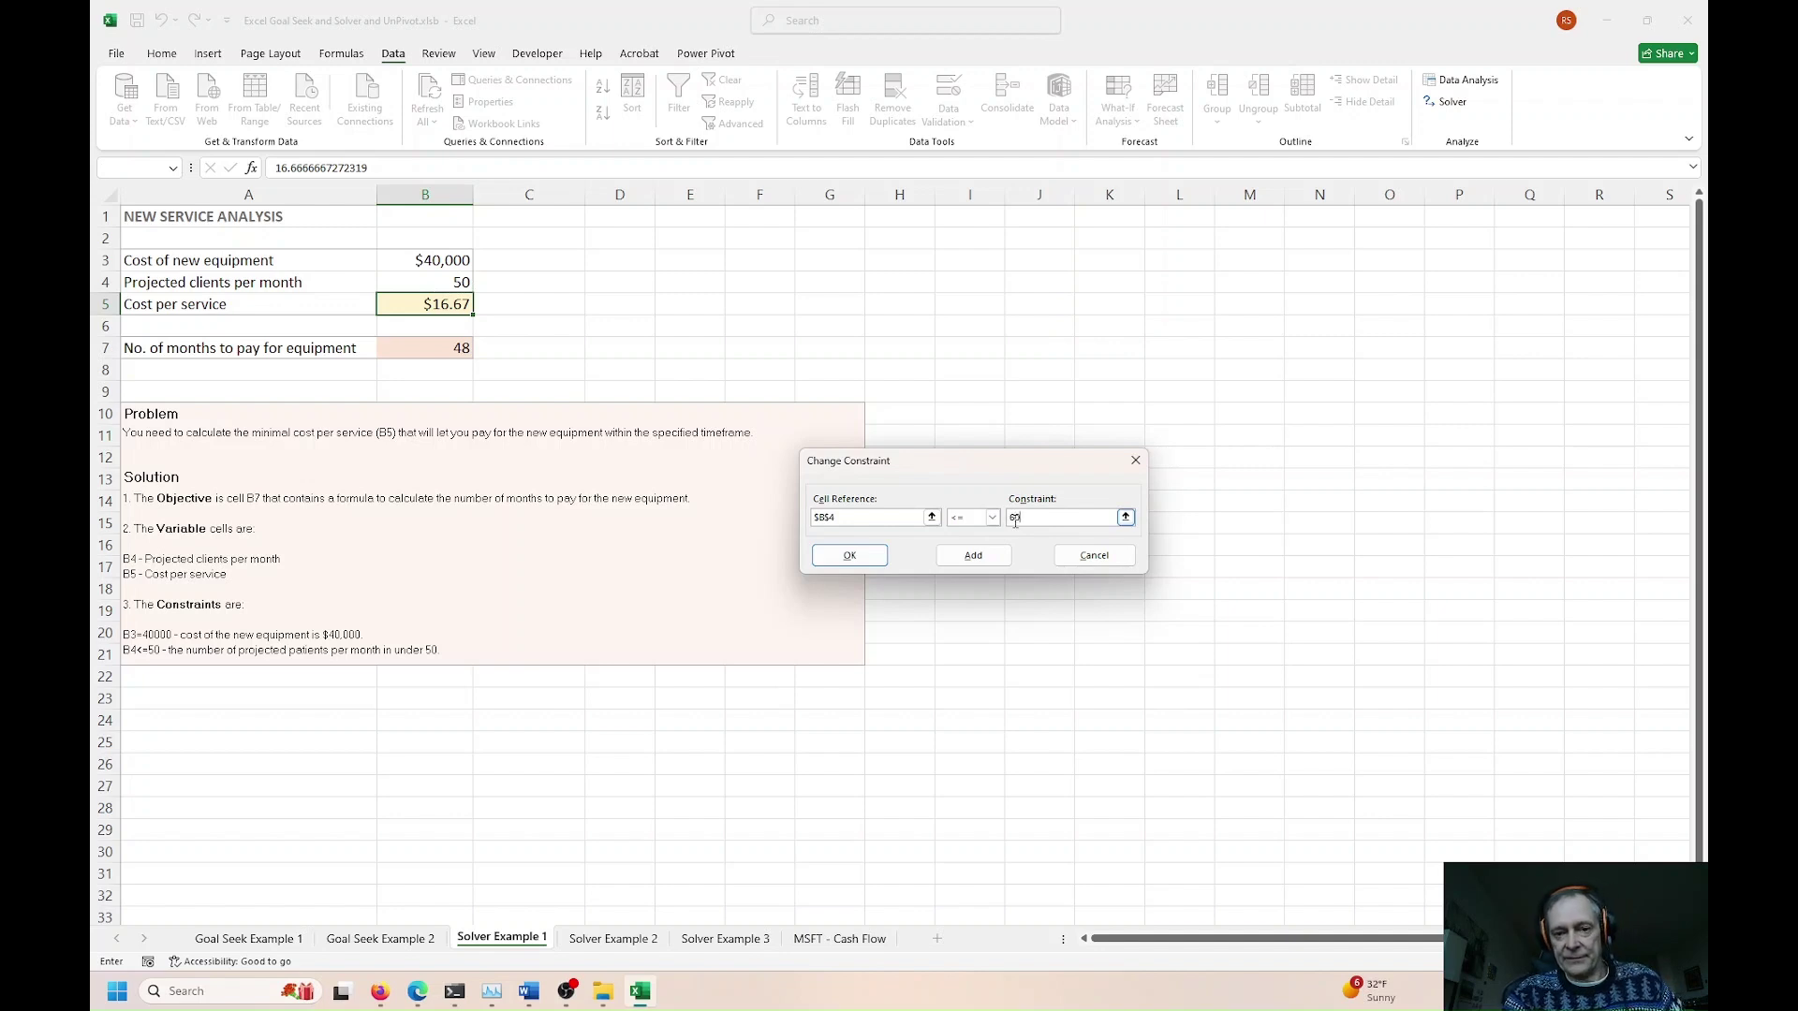
{"action": "left_click", "coordinate": [849, 555]}
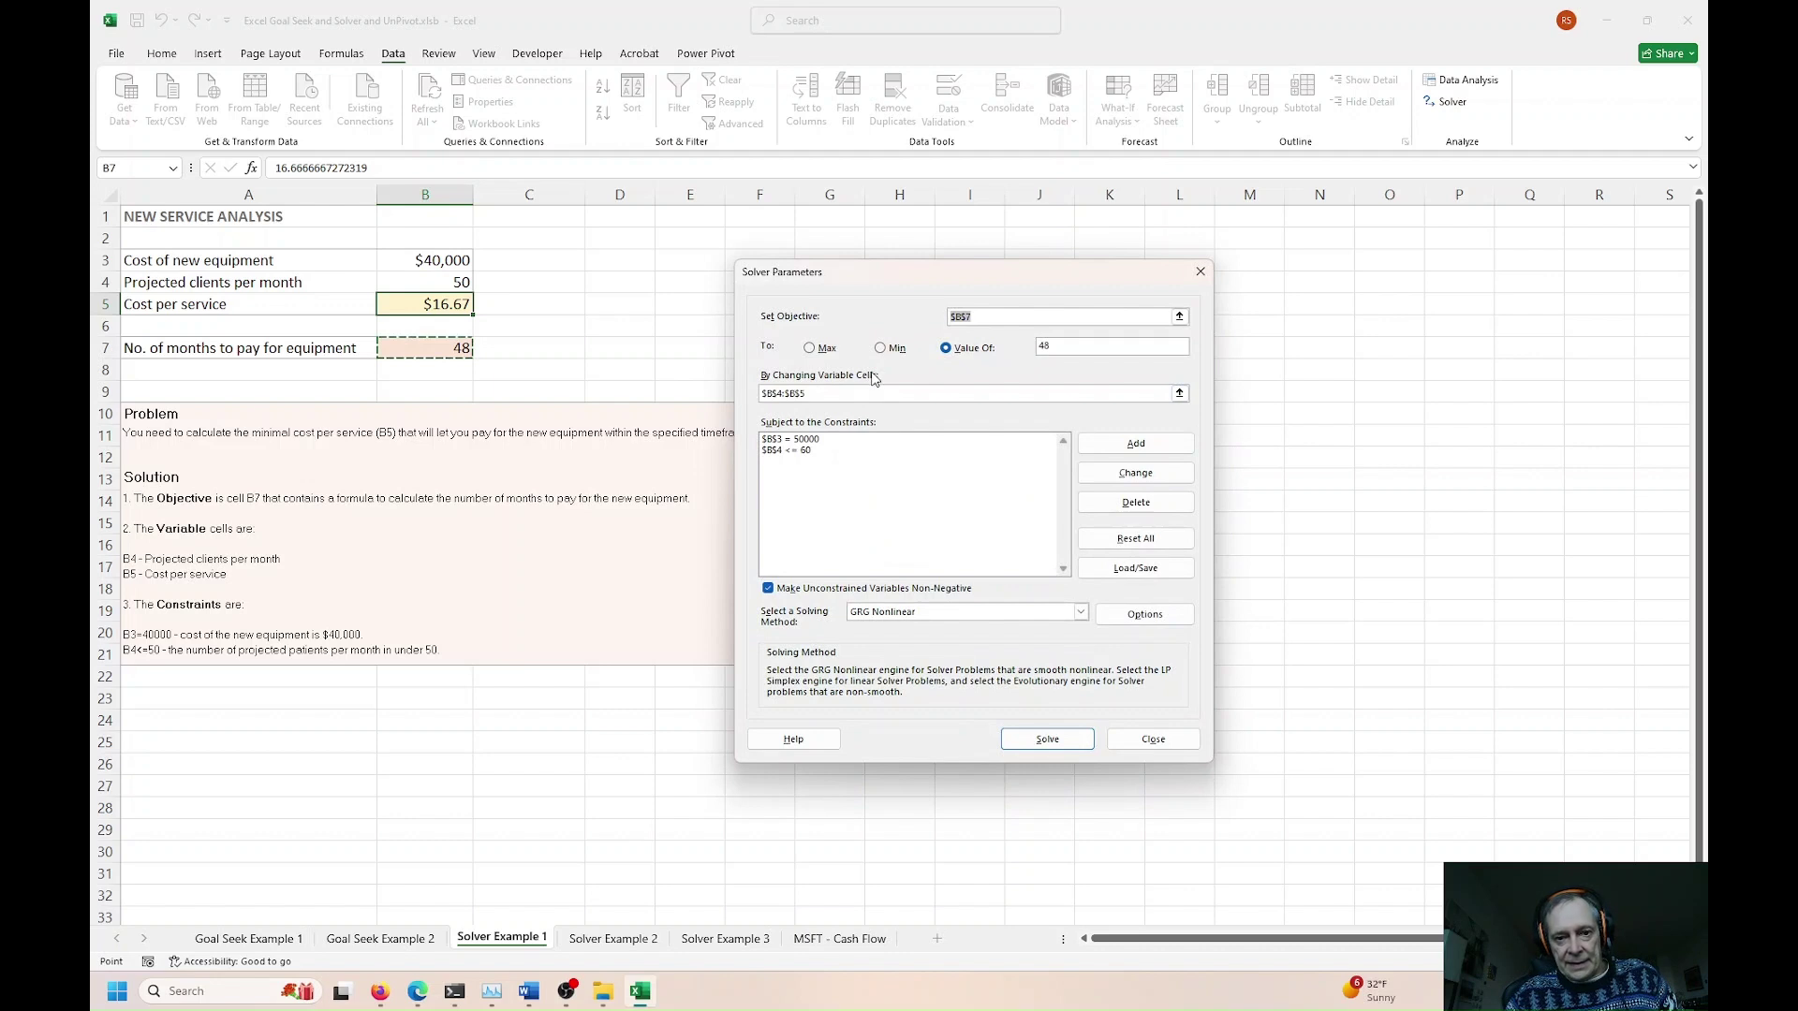
Step: Set the Solver objective to Max, run it, accept the result and check the months to pay in B7
{"action": "left_click", "coordinate": [816, 349]}
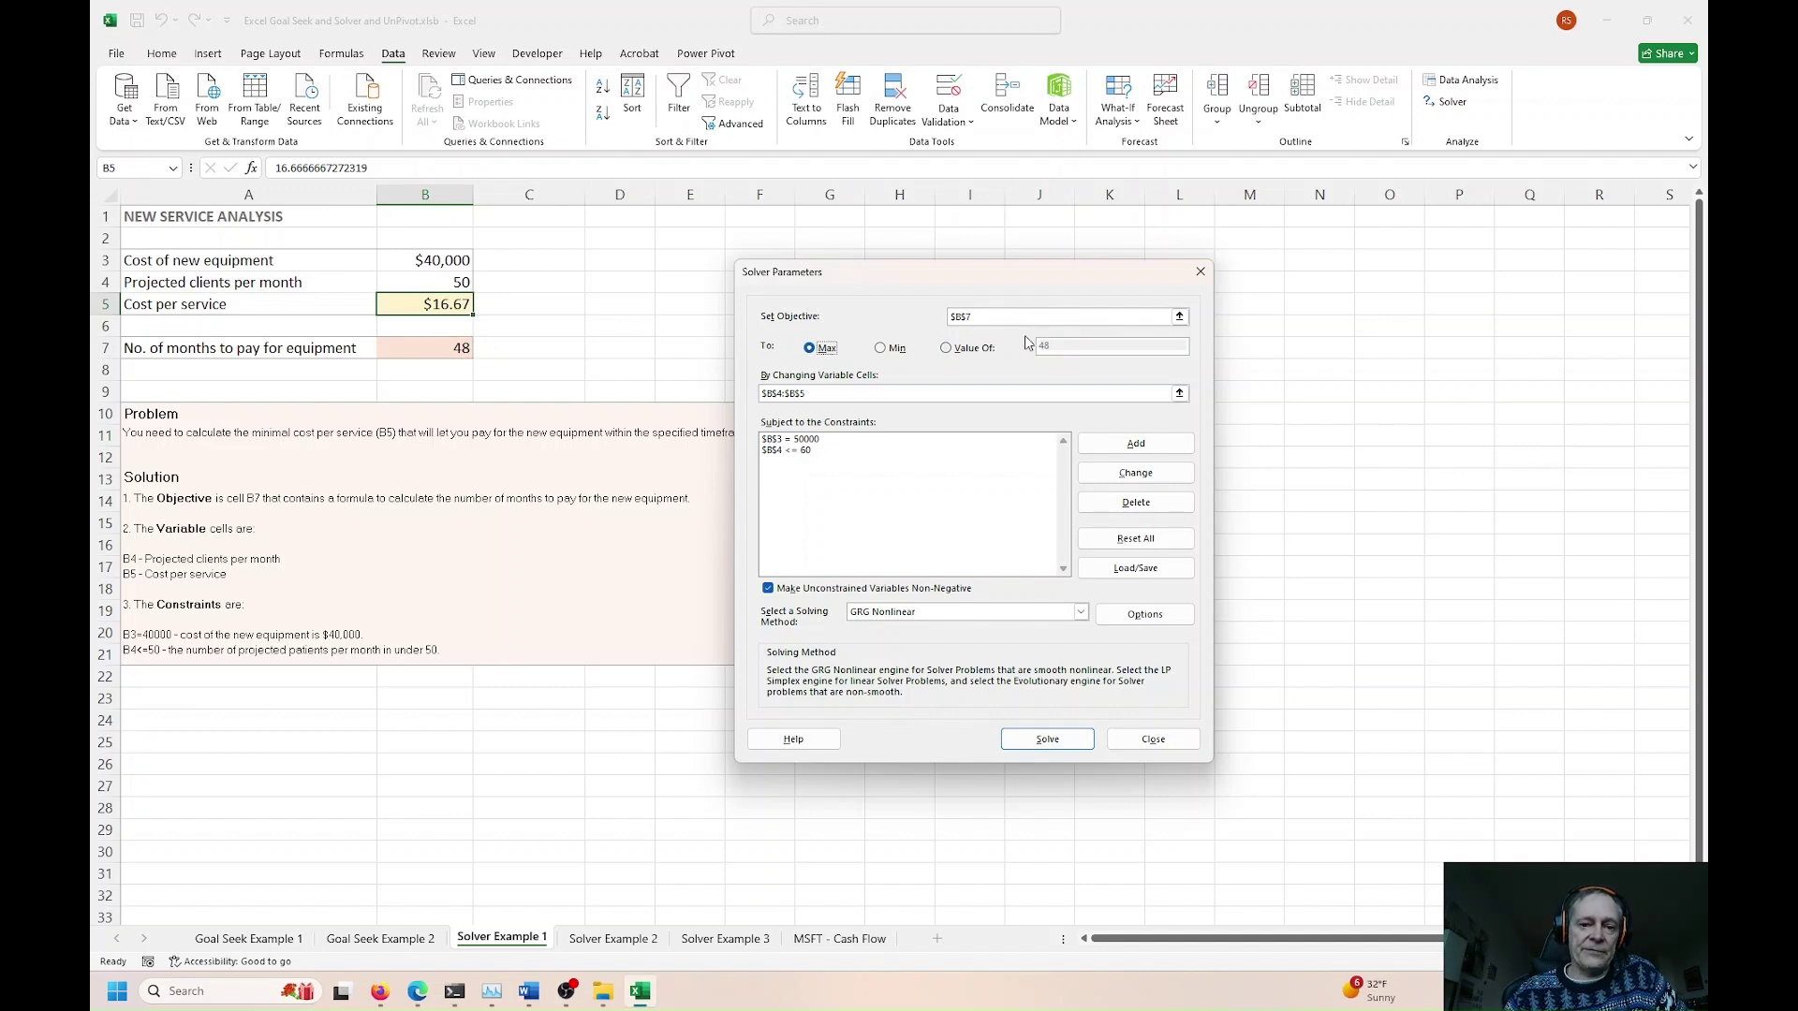
{"action": "left_click", "coordinate": [1039, 739]}
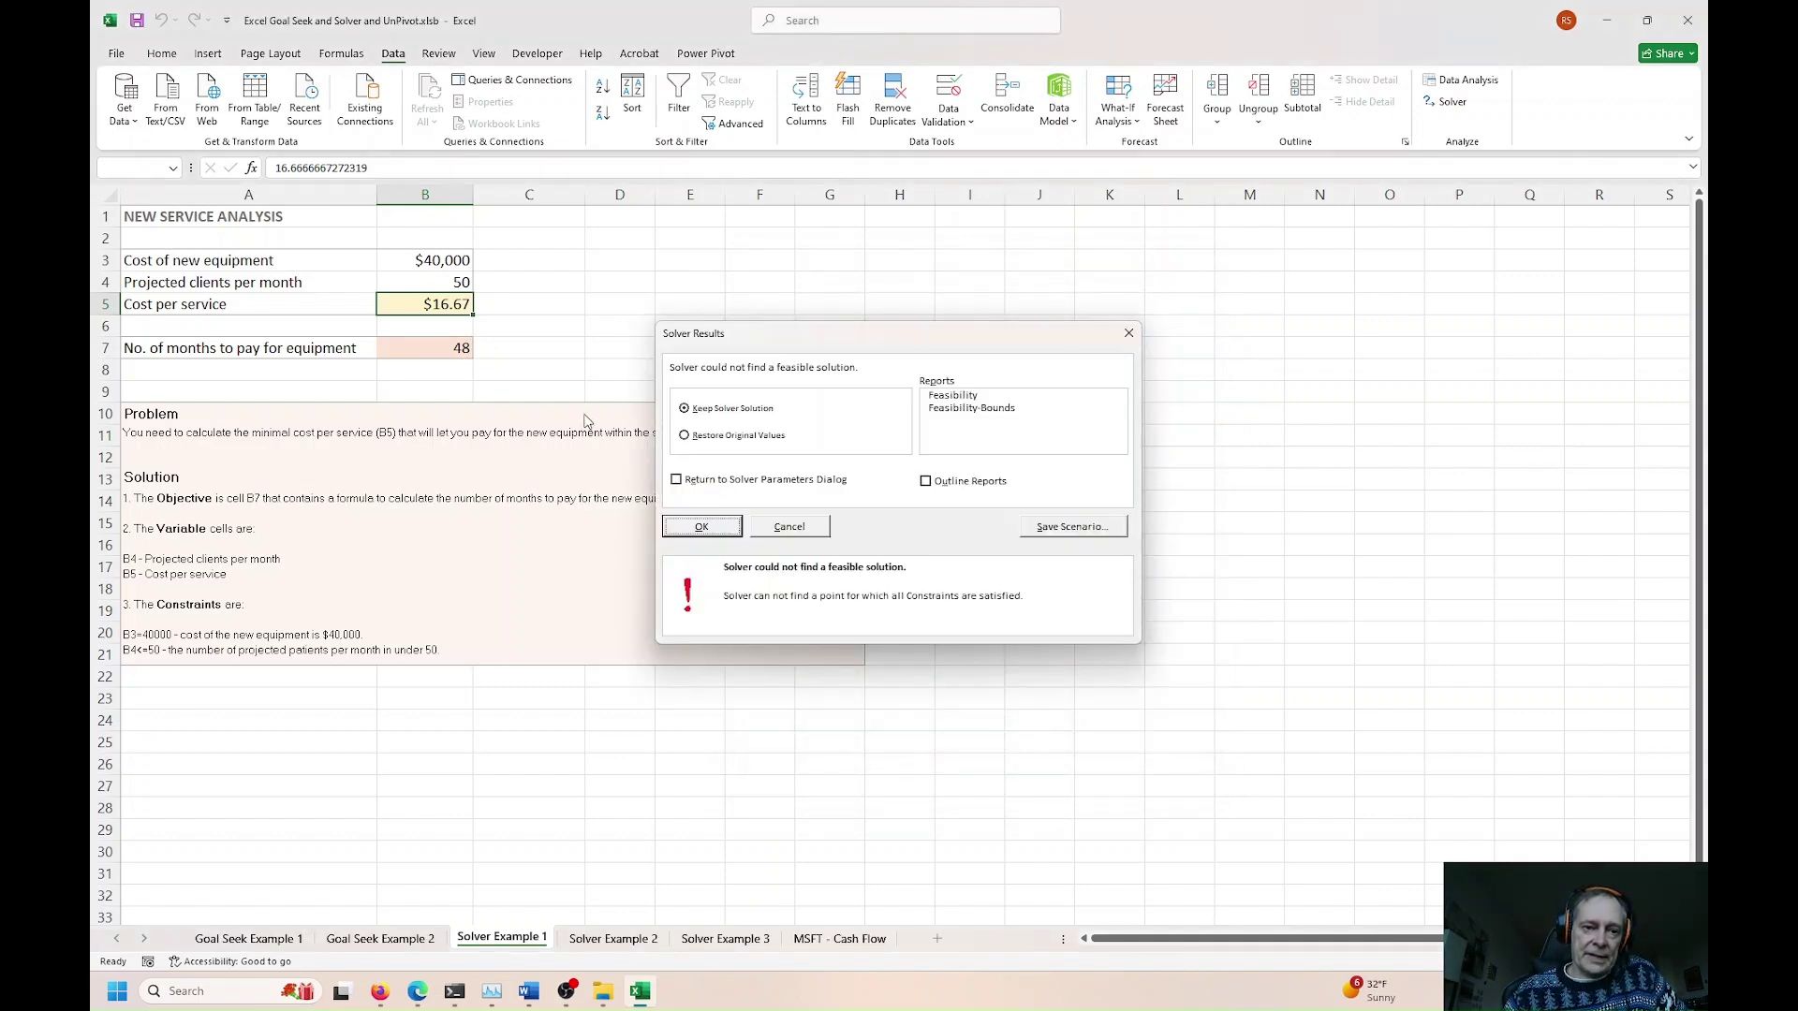
{"action": "left_click", "coordinate": [700, 521]}
{"action": "left_click", "coordinate": [454, 352]}
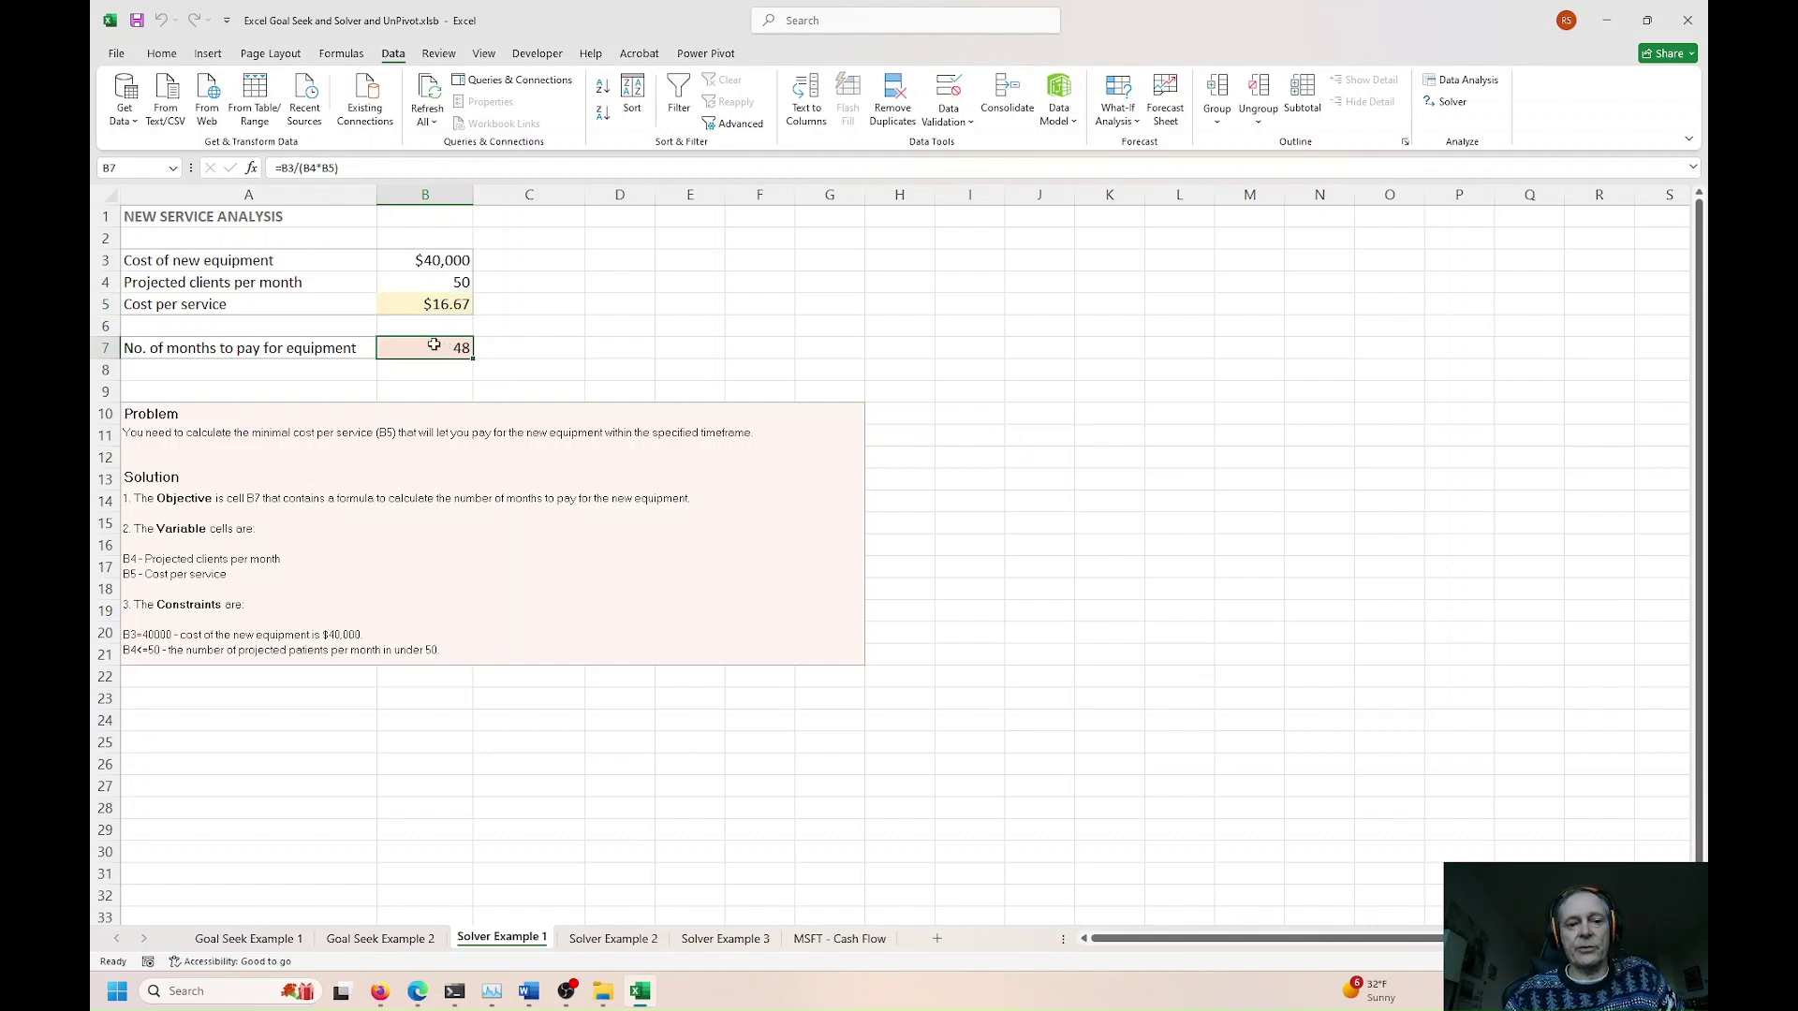
Step: Set Projected clients per month in B4 to 100 and check the months to pay in B7
{"action": "left_click", "coordinate": [428, 281]}
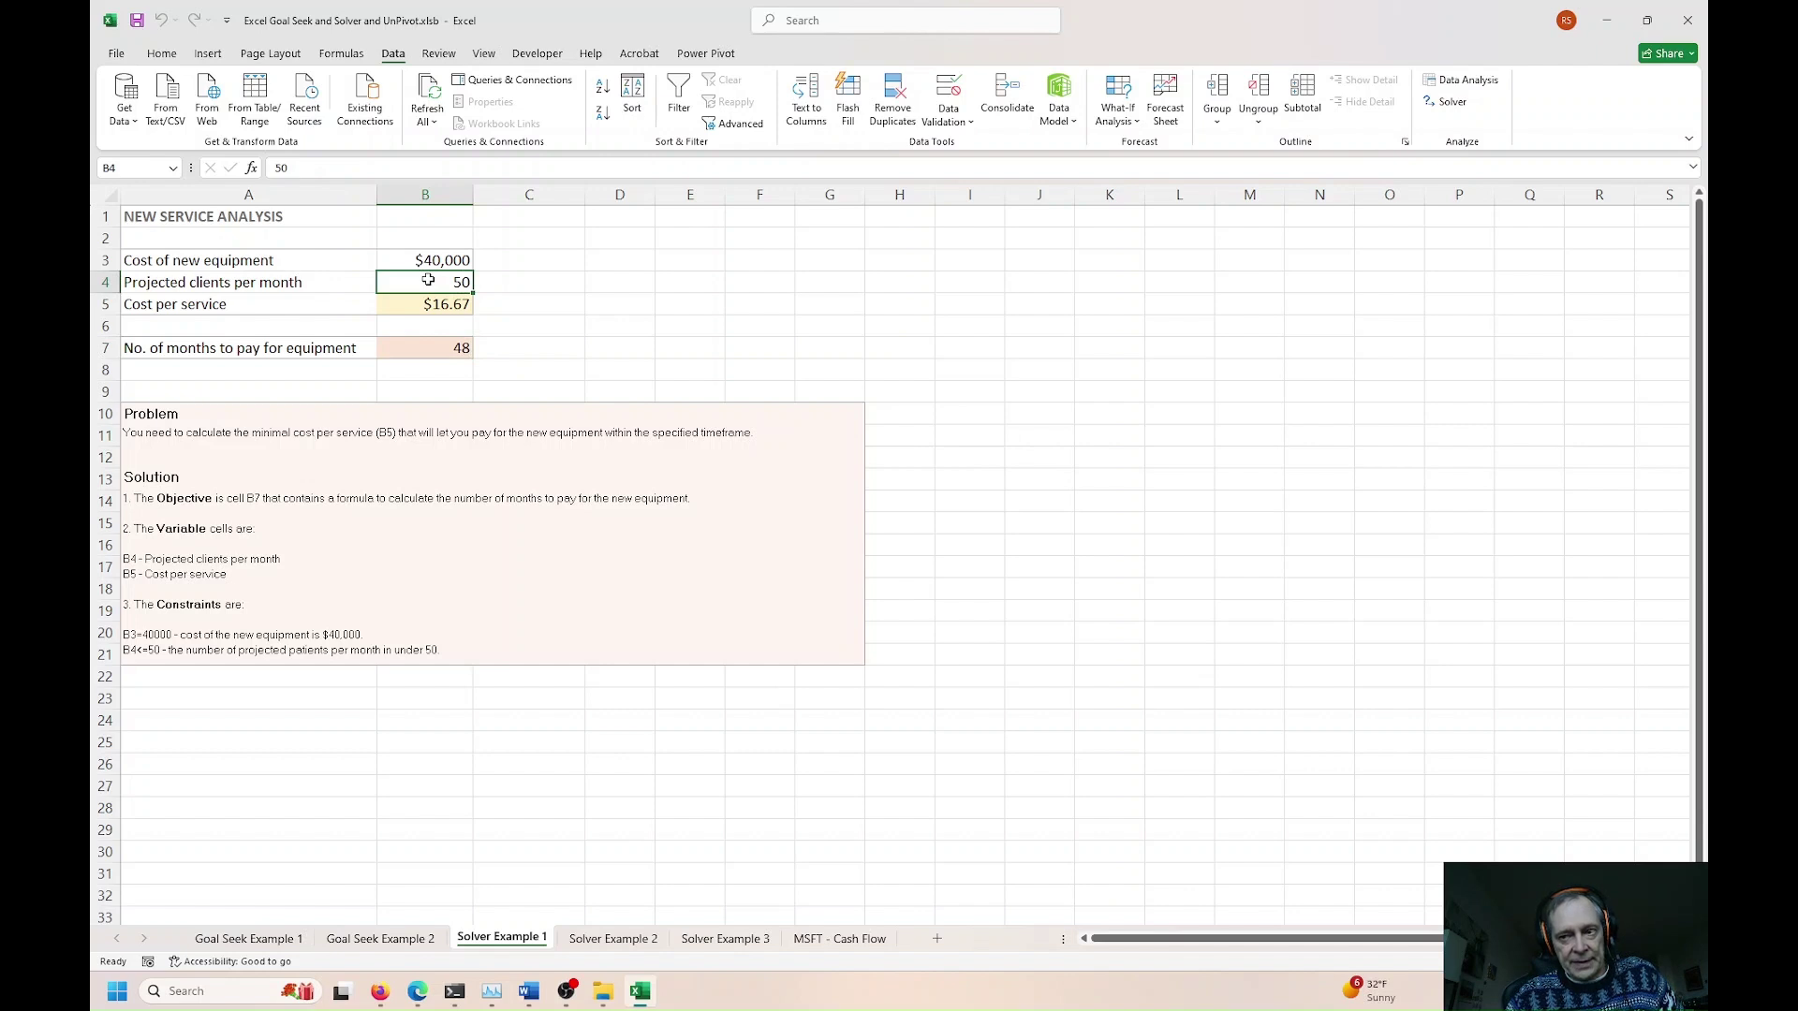
{"action": "type", "text": "100"}
{"action": "key", "text": "Return"}
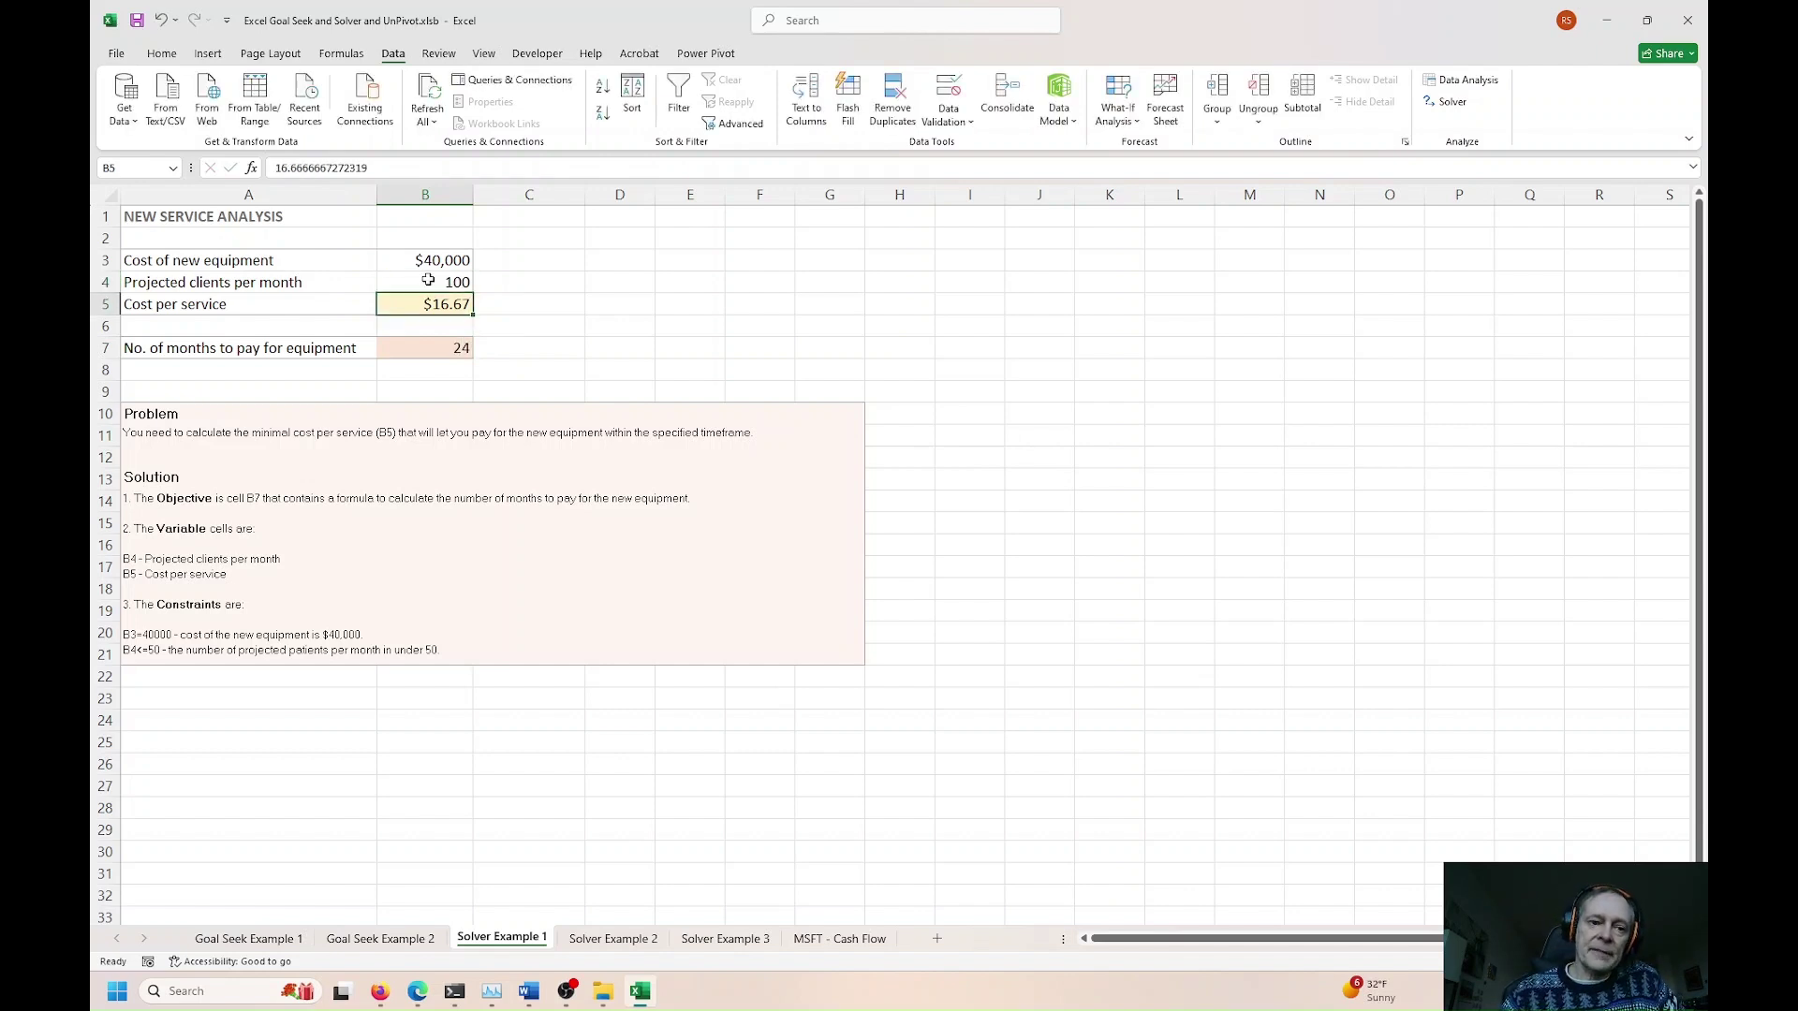
{"action": "left_click", "coordinate": [428, 349]}
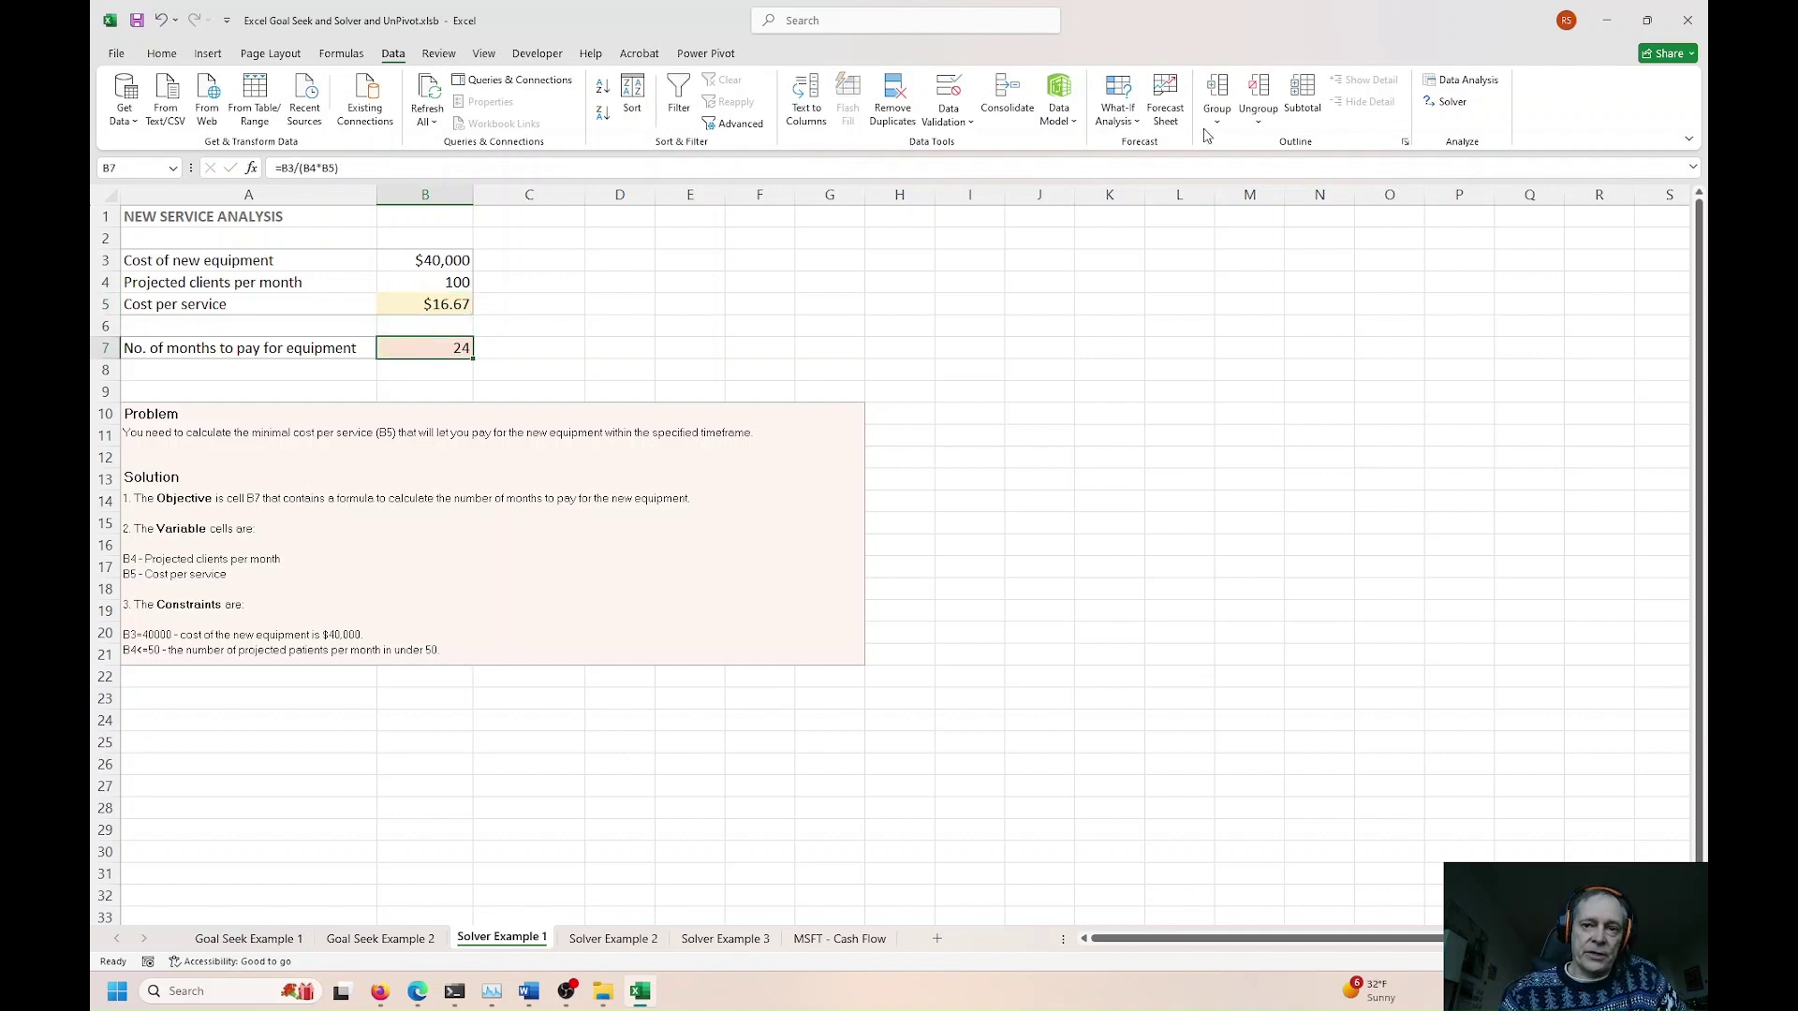
Step: Reopen Solver, review the B4 <= 60 constraint, run it with the Max objective and keep the resulting values
{"action": "left_click", "coordinate": [1451, 102]}
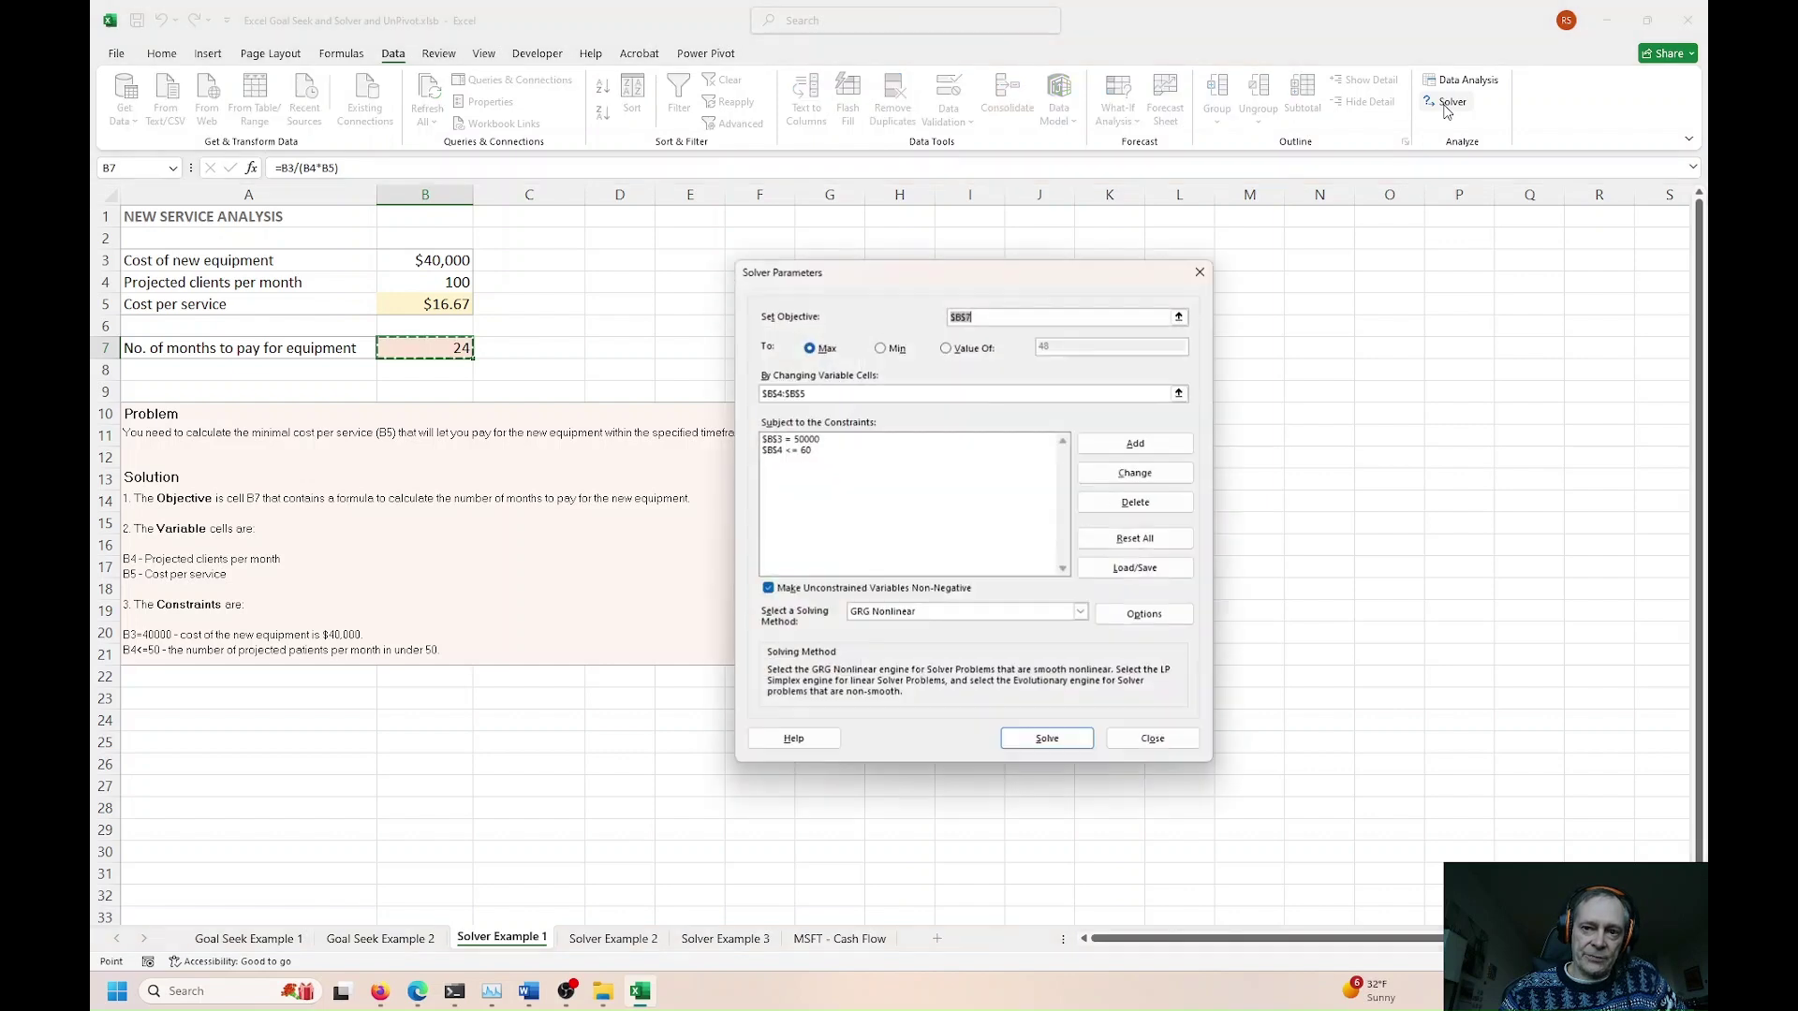
{"action": "left_click", "coordinate": [798, 451]}
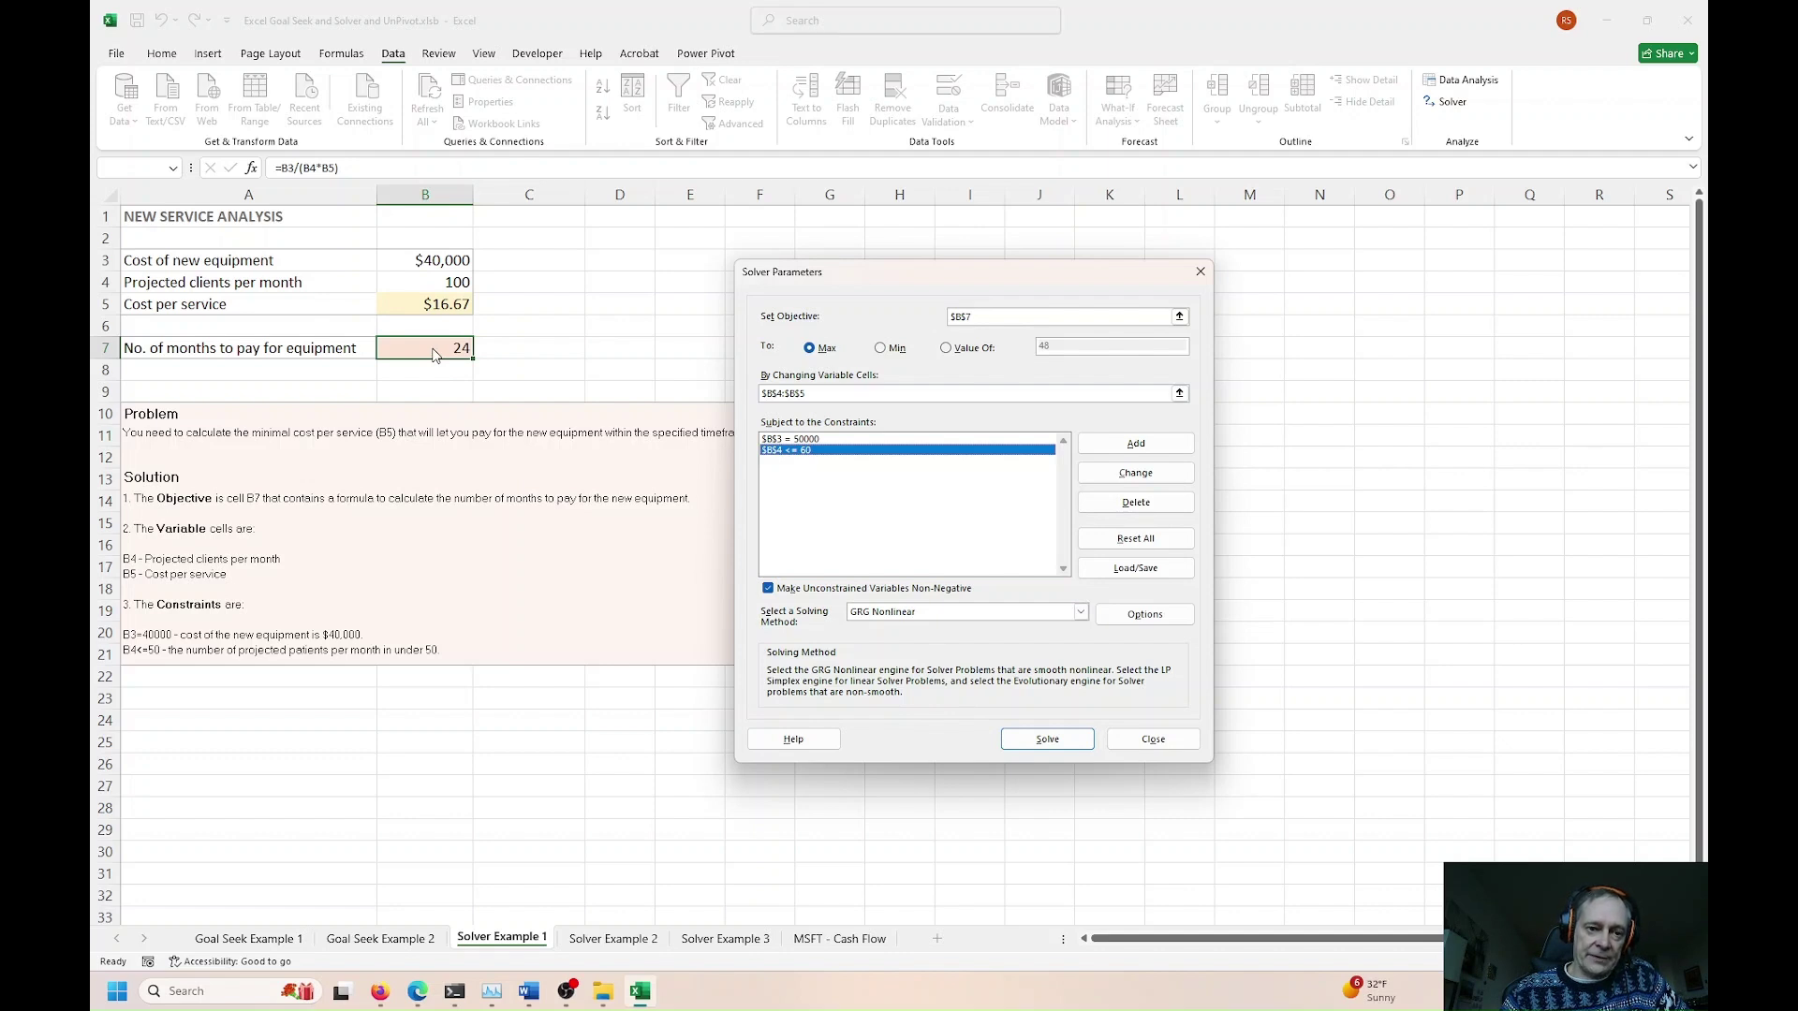
{"action": "left_click", "coordinate": [1012, 738]}
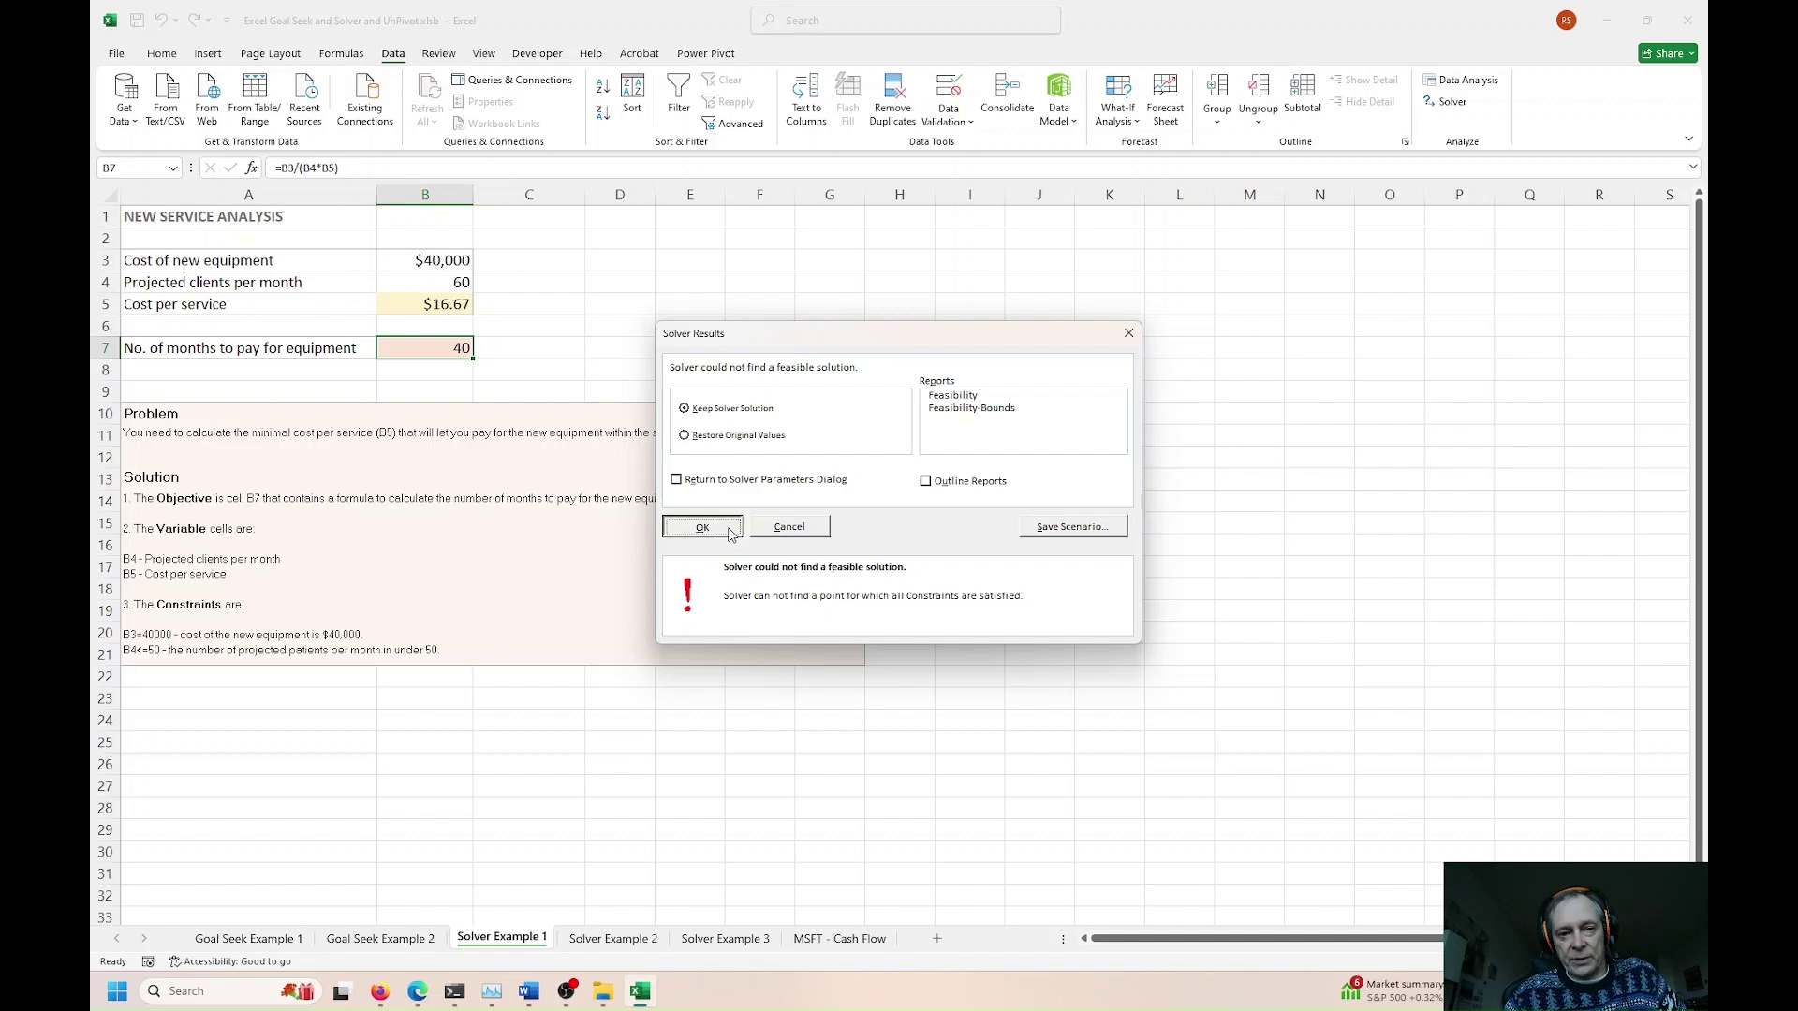
{"action": "left_click", "coordinate": [731, 530]}
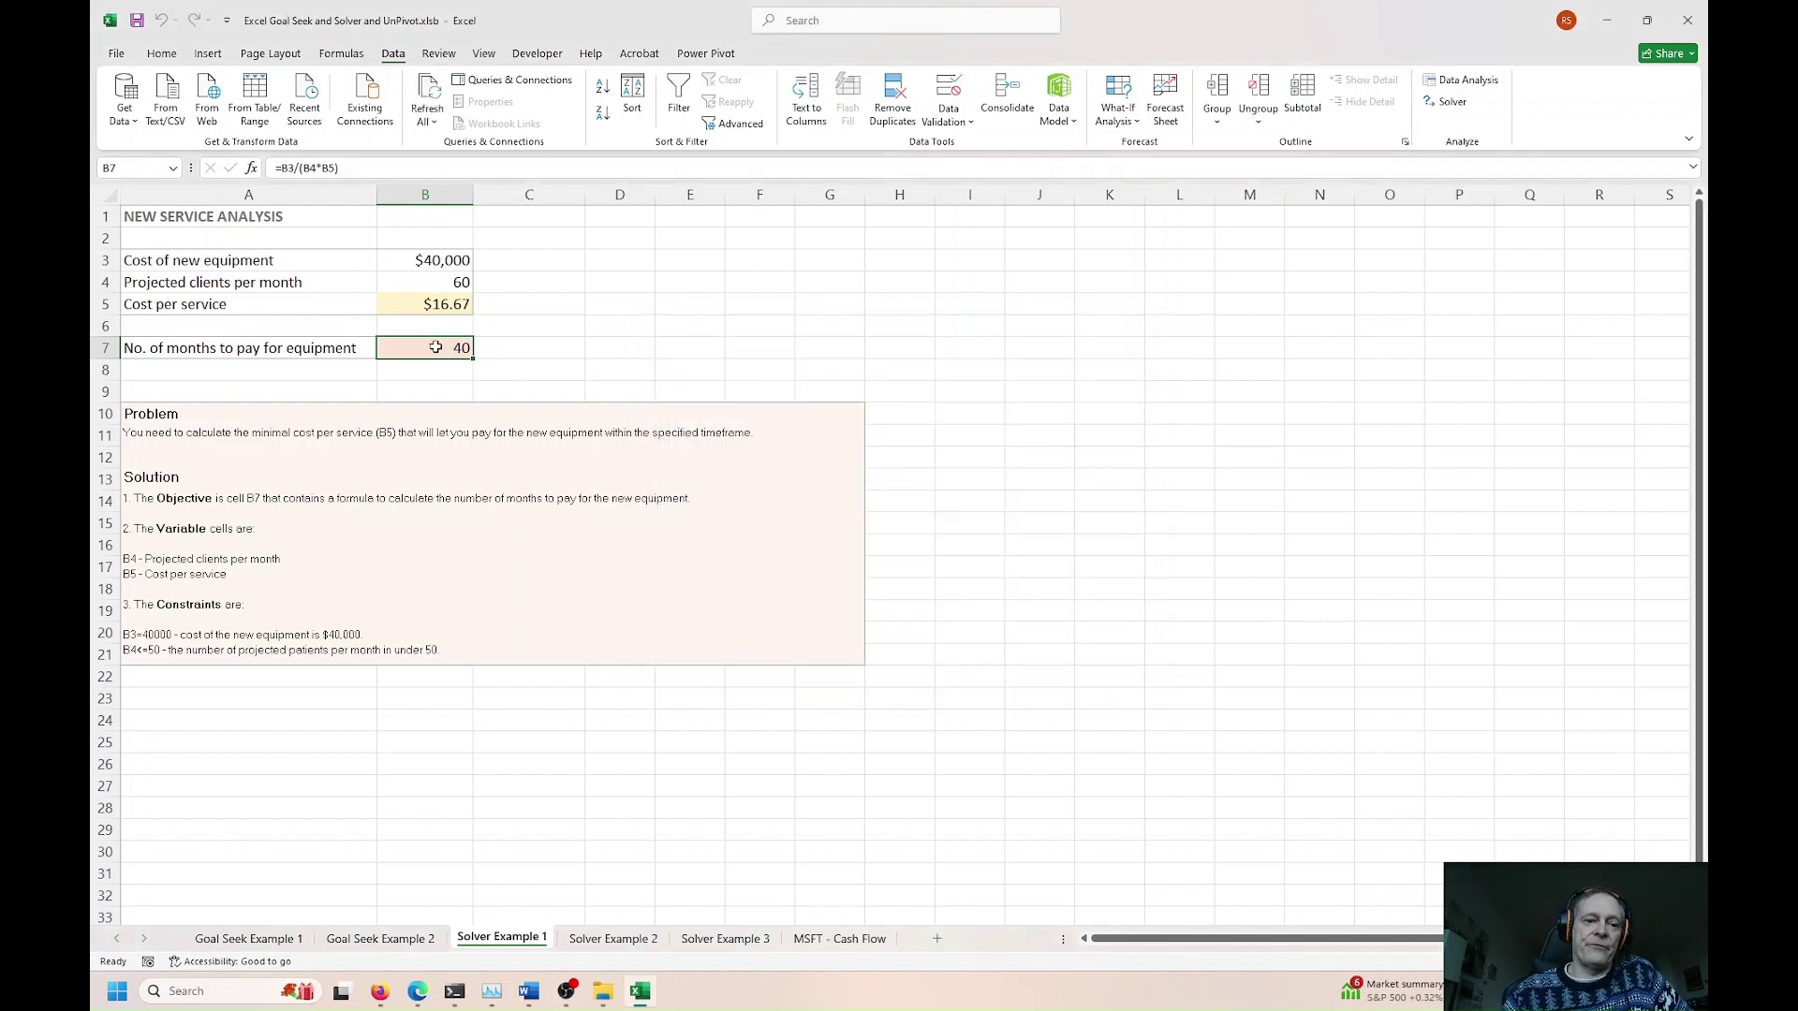
Step: Convert the months to pay into years in C7 with =B7/12, and clear the cell
{"action": "left_click", "coordinate": [508, 350]}
{"action": "type", "text": "="}
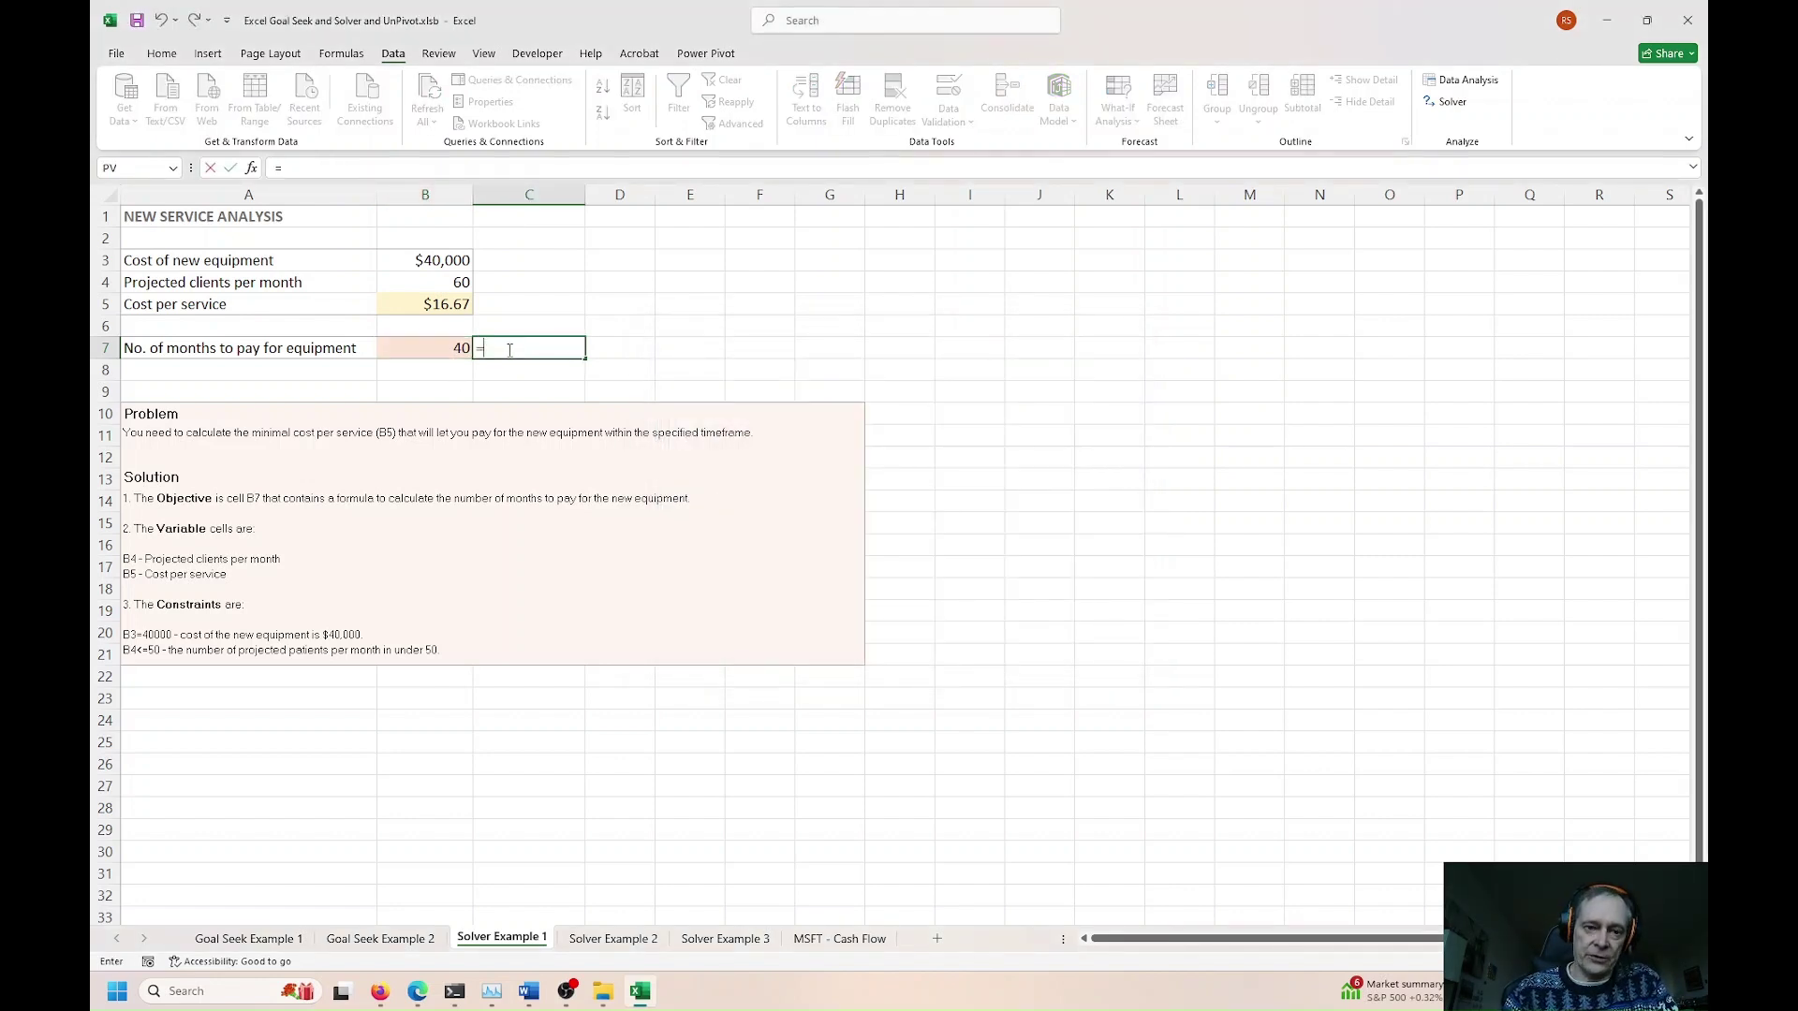
{"action": "key", "text": "Left"}
{"action": "type", "text": "/12"}
{"action": "key", "text": "Return"}
{"action": "left_click", "coordinate": [507, 349]}
{"action": "key", "text": "Delete"}
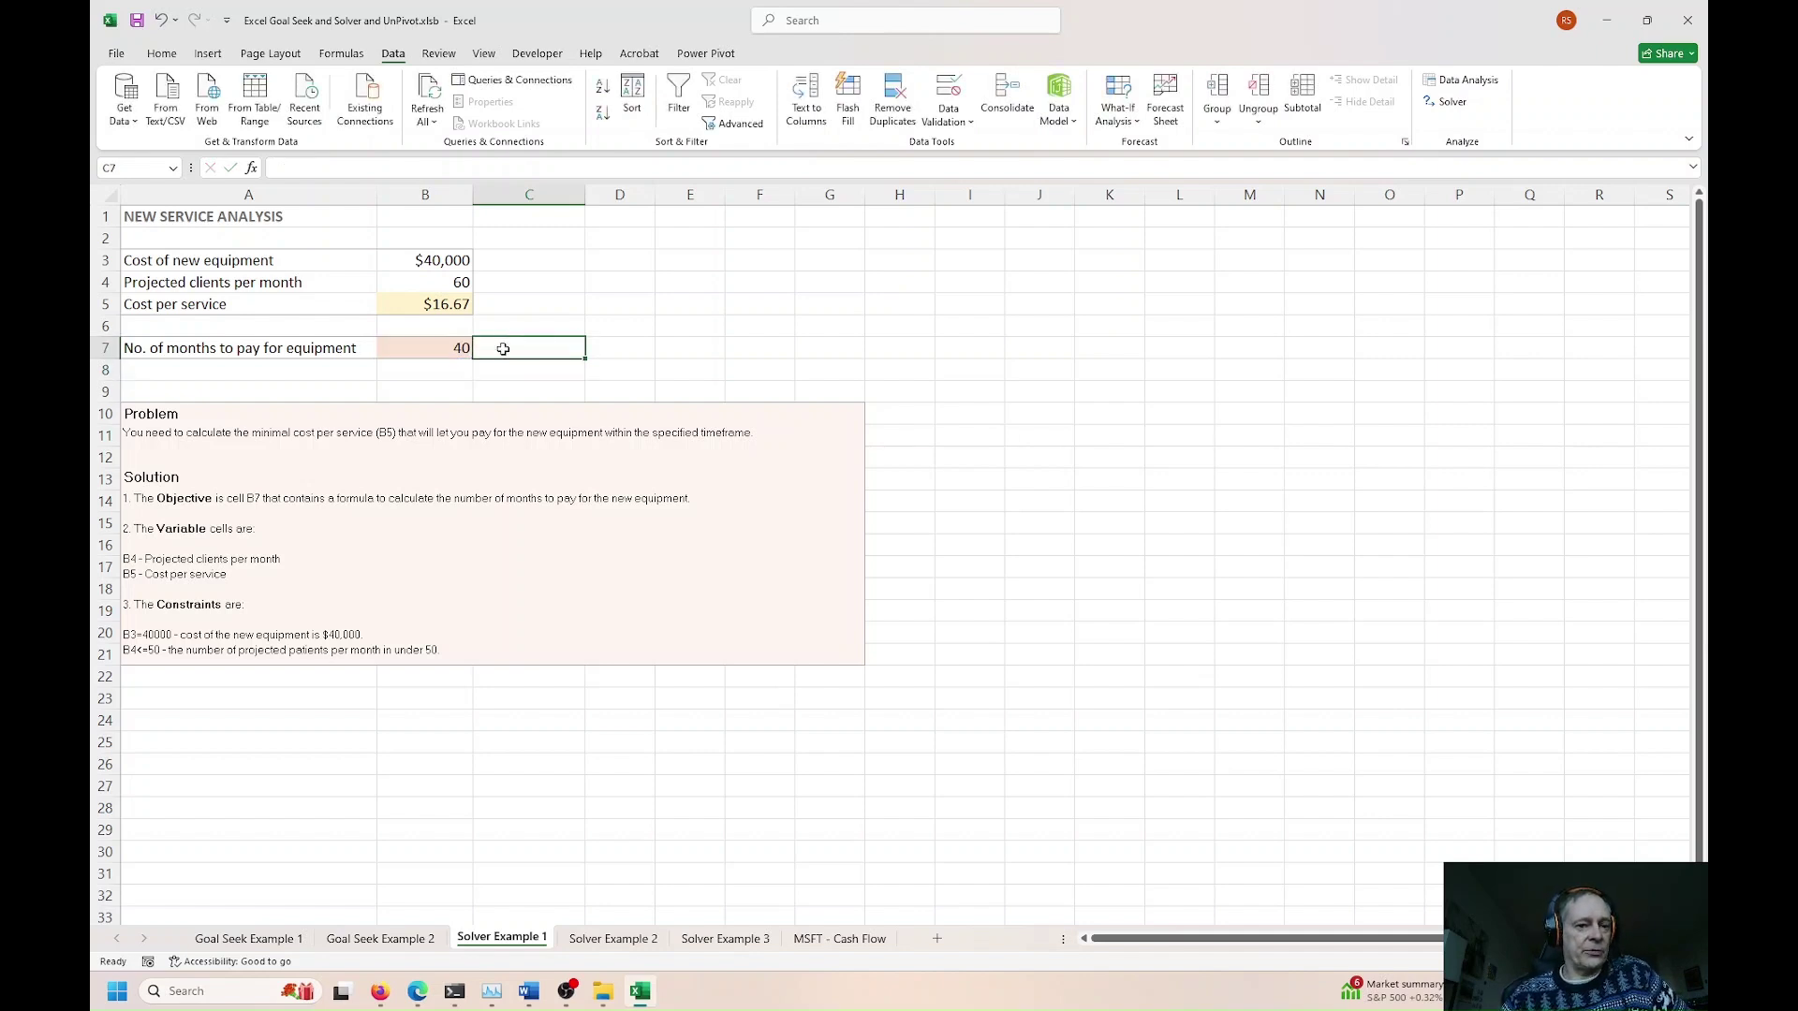
Step: Inspect the equipment cost in B3, projected clients in B4 and cost per service in B5
{"action": "left_click", "coordinate": [431, 261]}
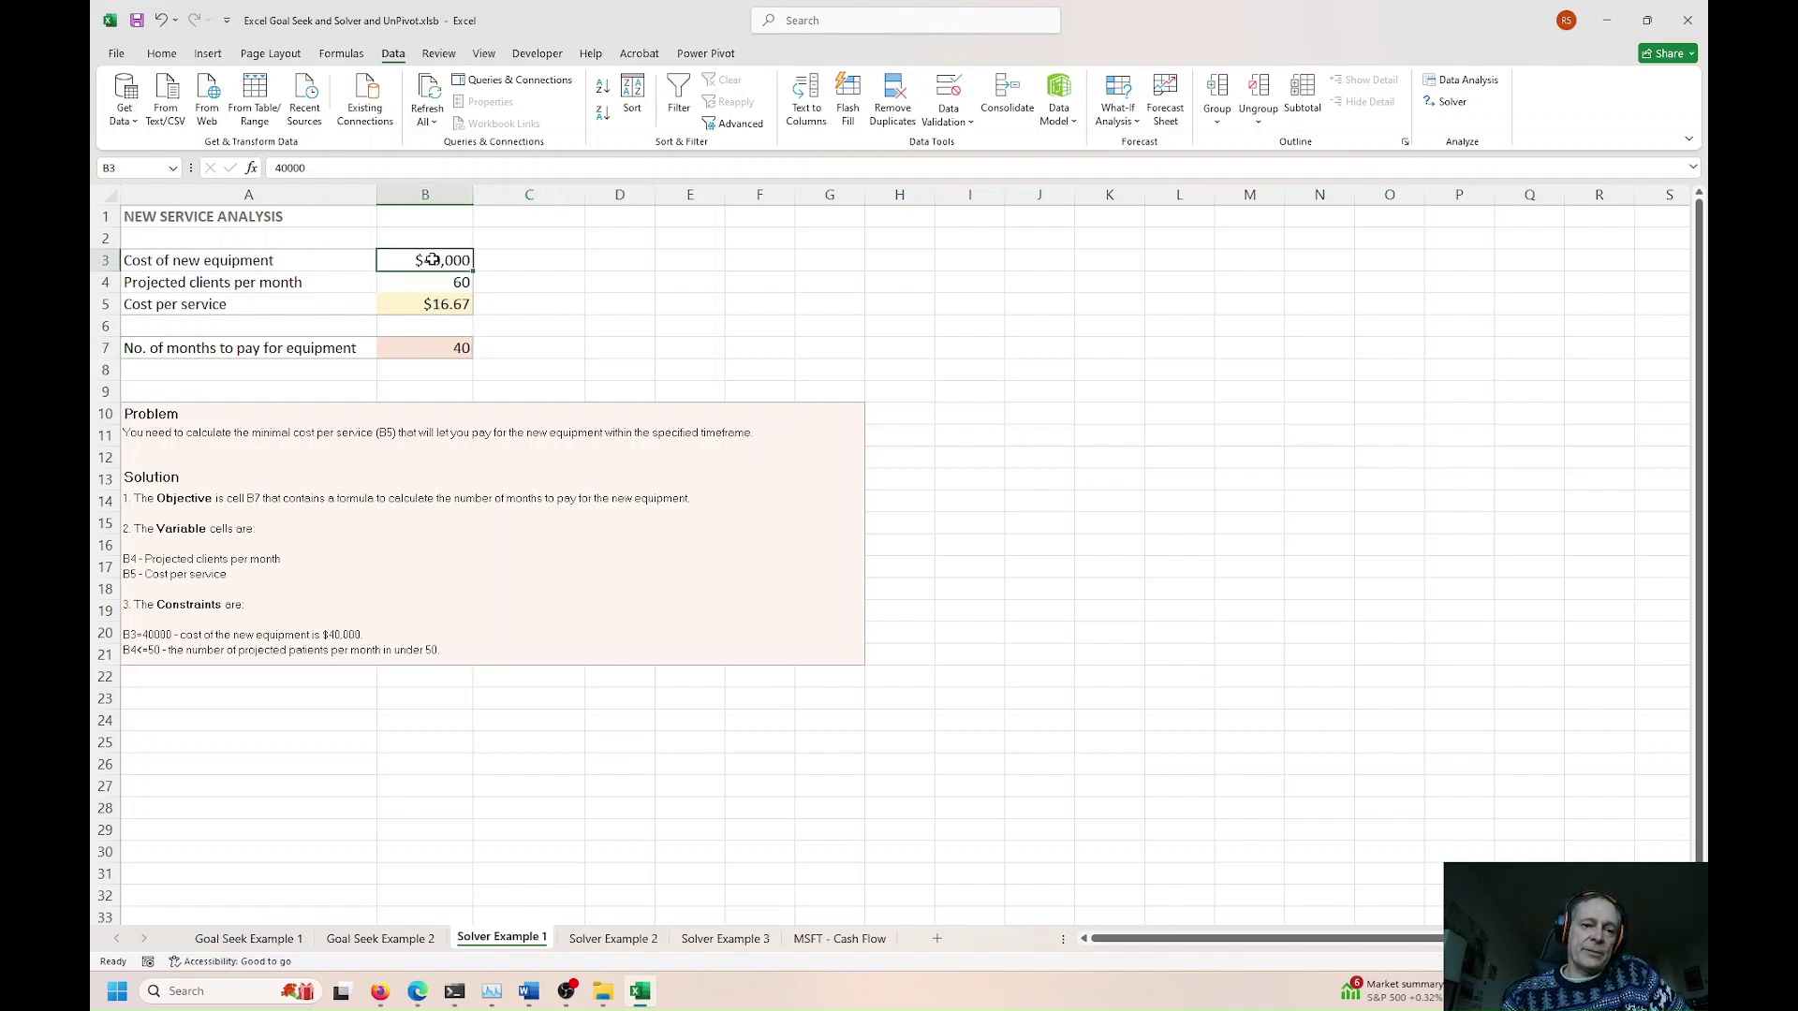
{"action": "left_click", "coordinate": [432, 280]}
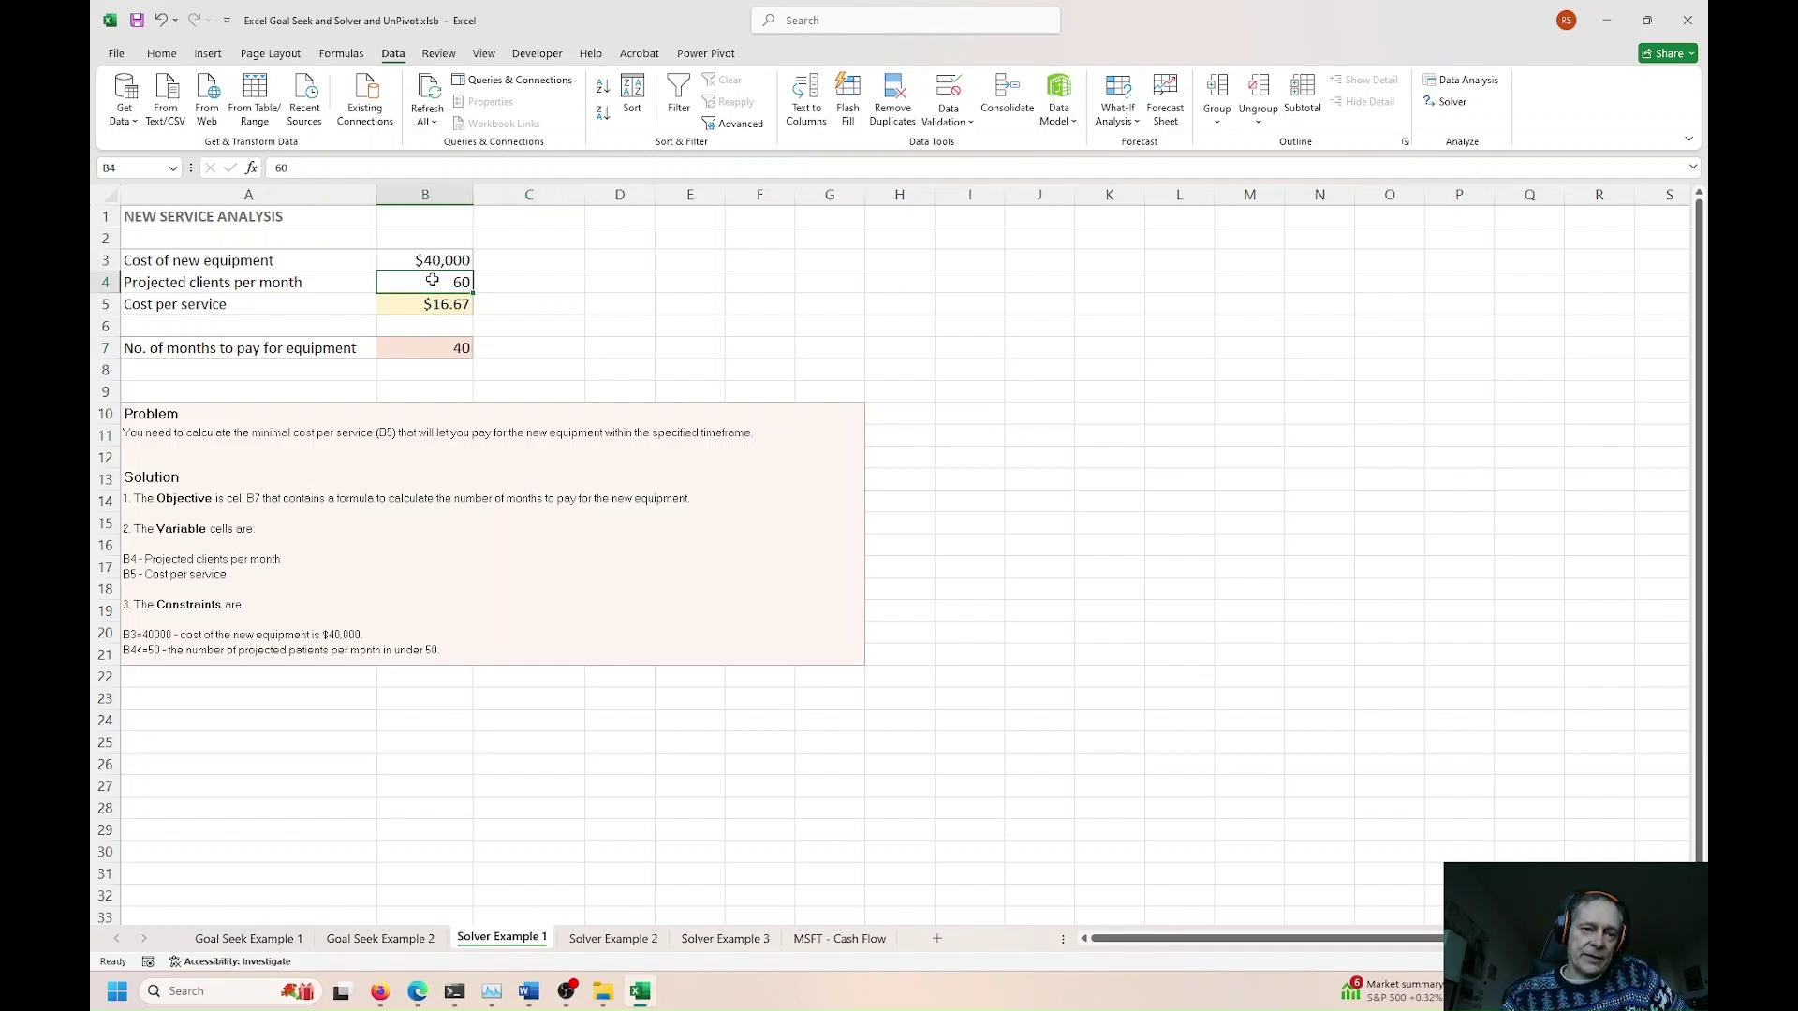
{"action": "left_click", "coordinate": [423, 305]}
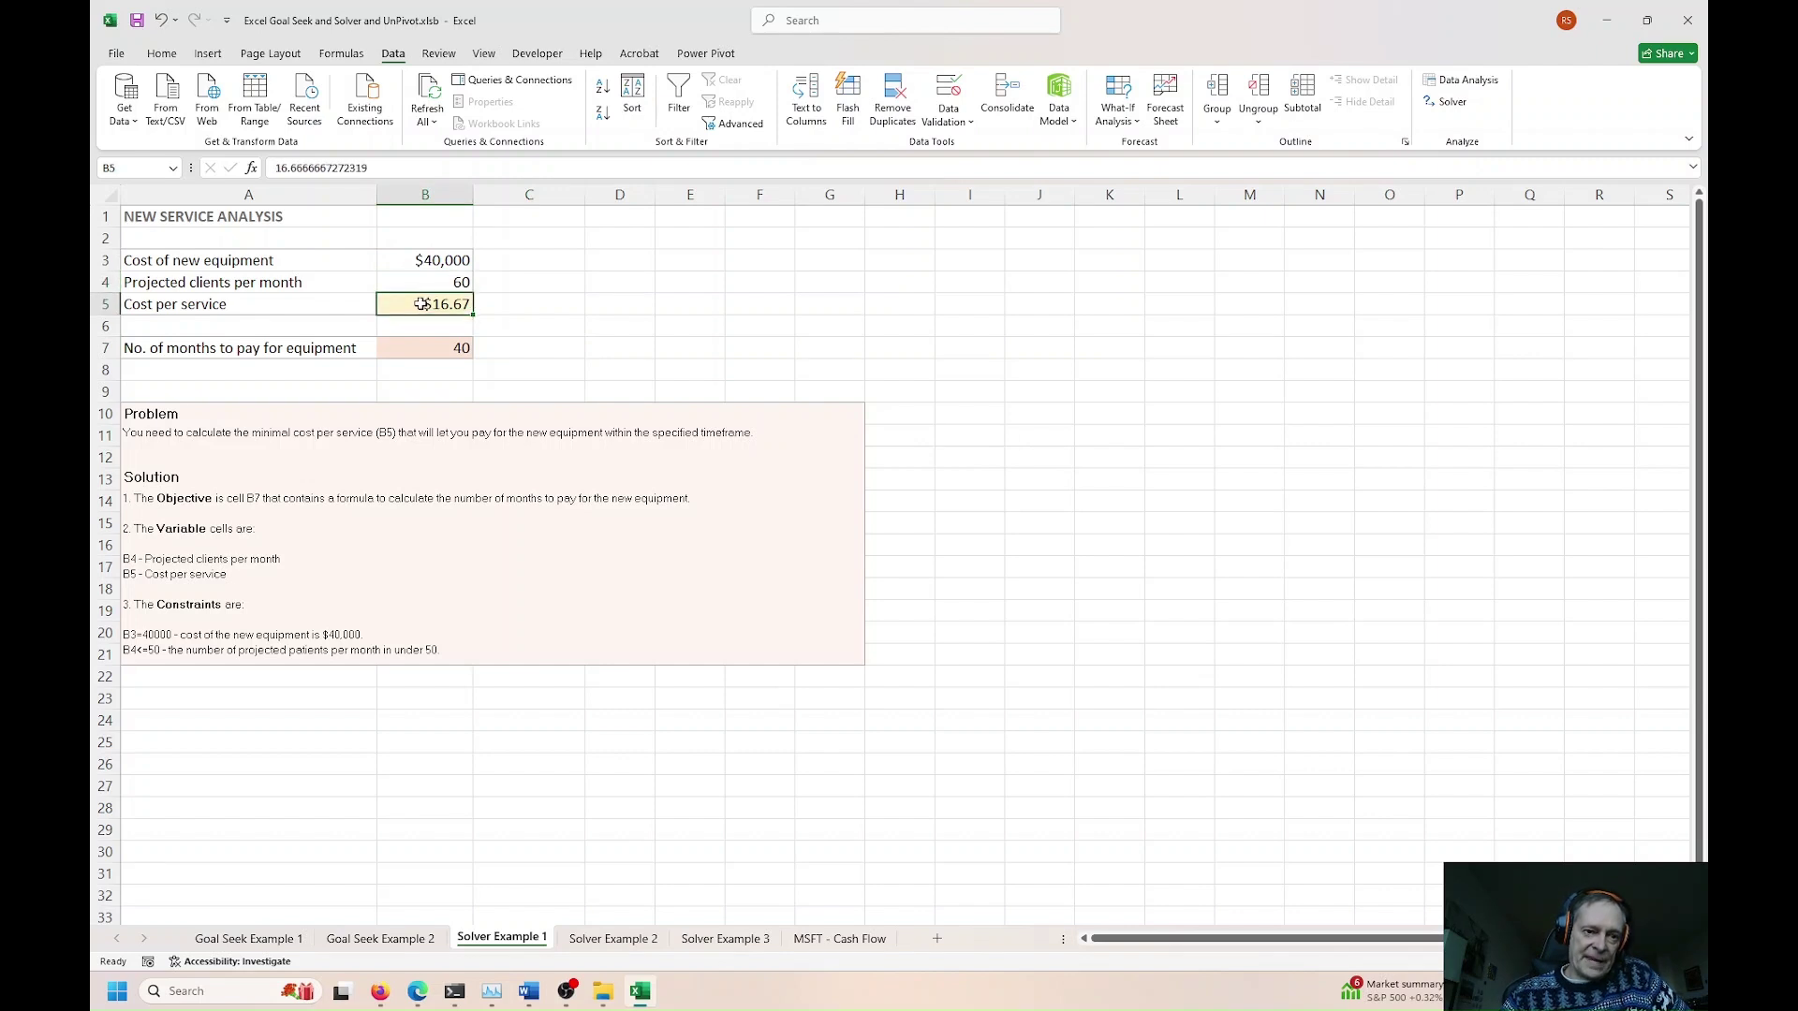
Step: Set the cost per service in B5 to 25 and check the months to pay in B7
{"action": "double_click", "coordinate": [423, 304]}
{"action": "type", "text": "25"}
{"action": "key", "text": "Return"}
{"action": "left_click", "coordinate": [434, 349]}
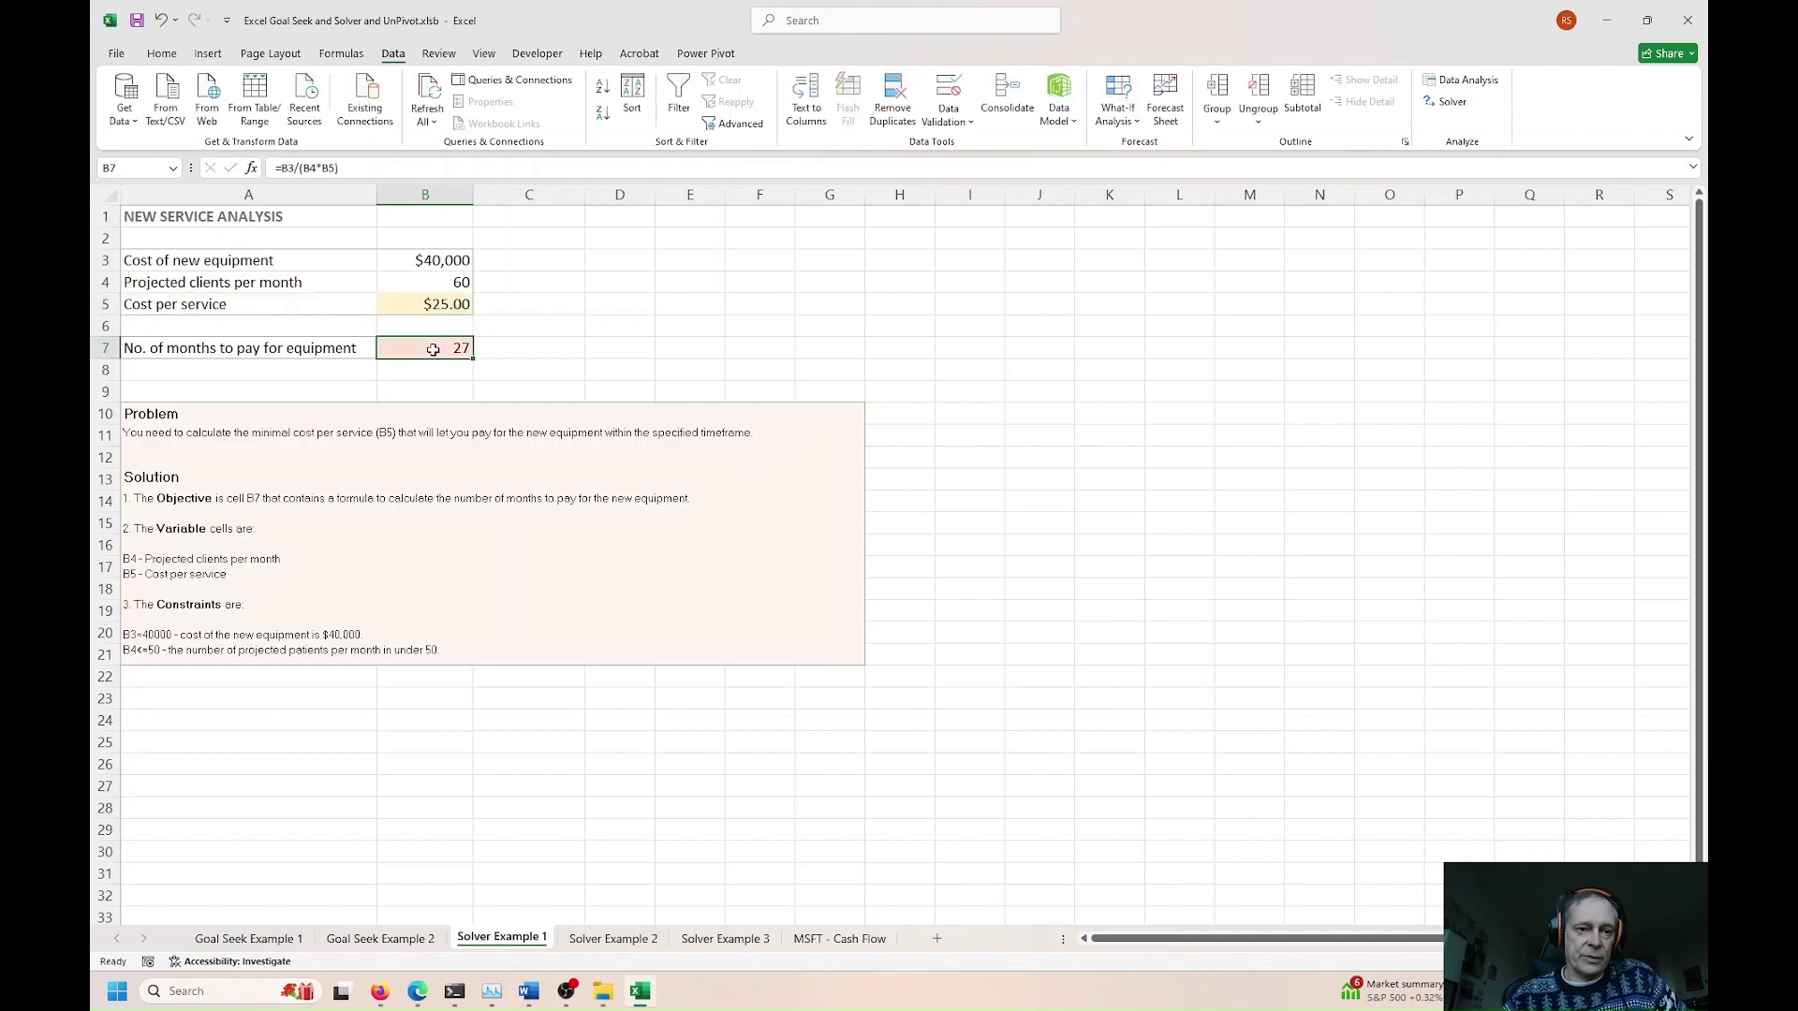
{"action": "left_click", "coordinate": [487, 348]}
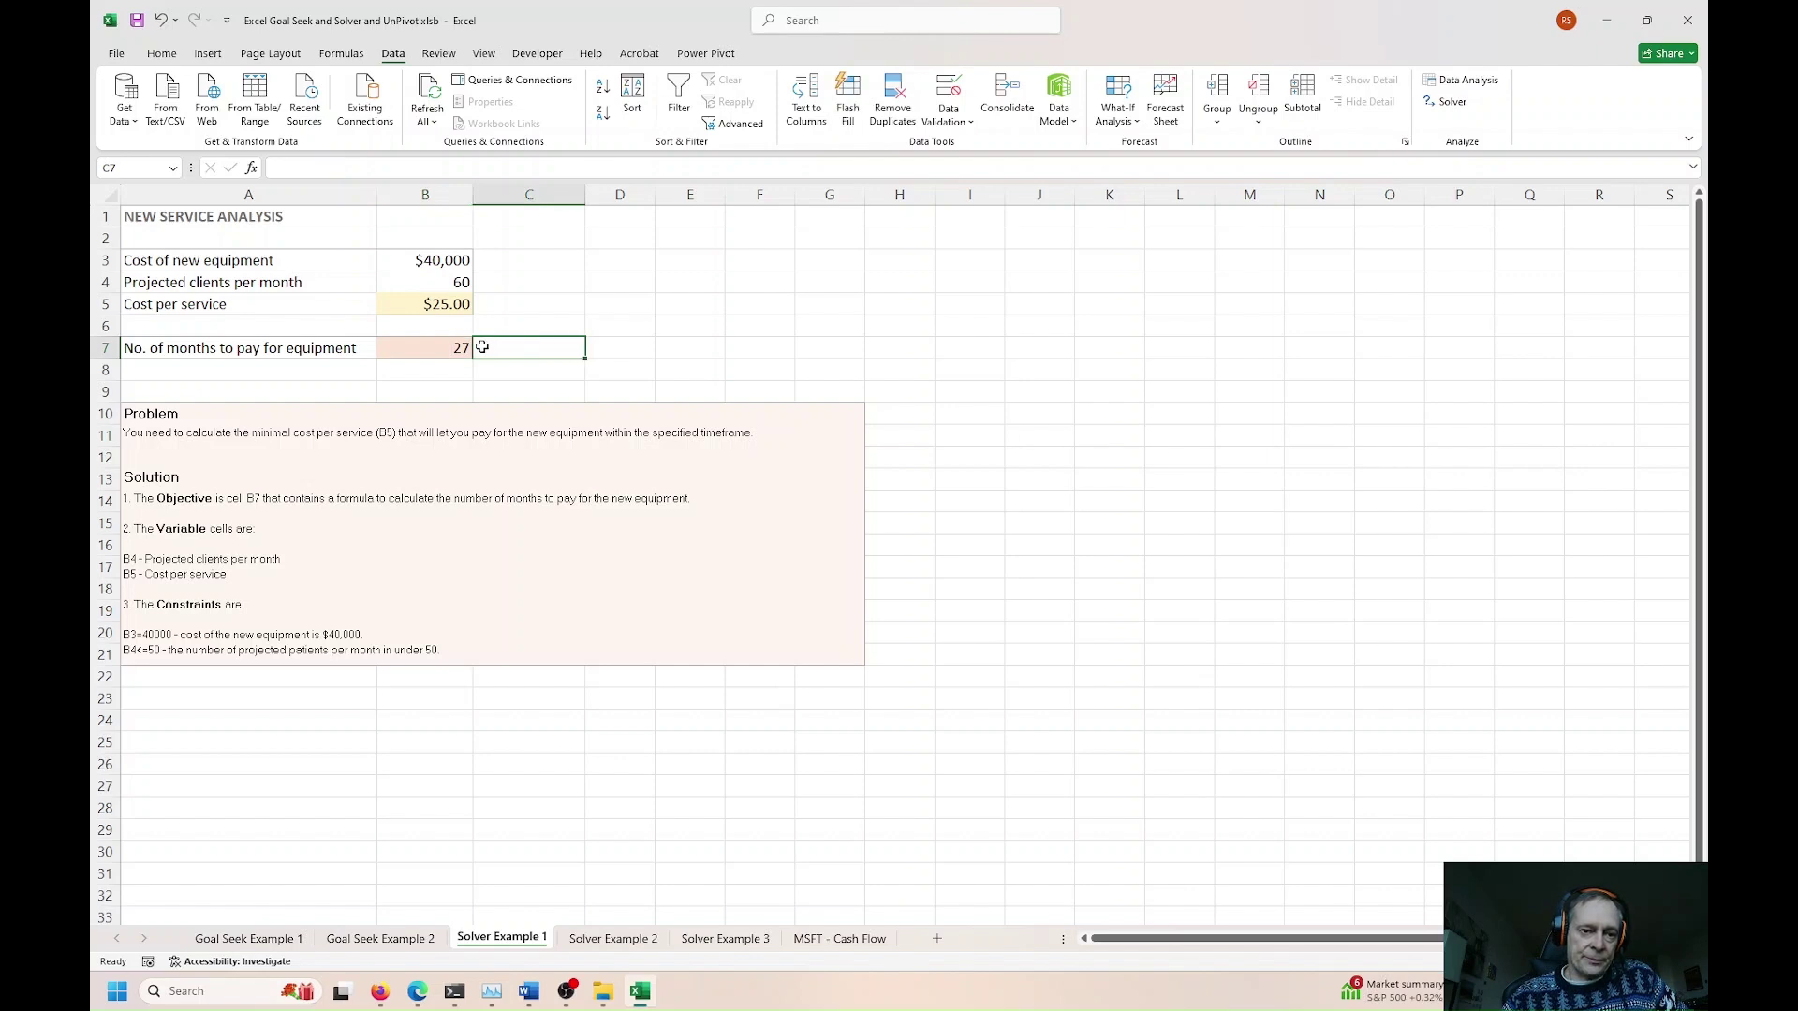
{"action": "left_click", "coordinate": [439, 352]}
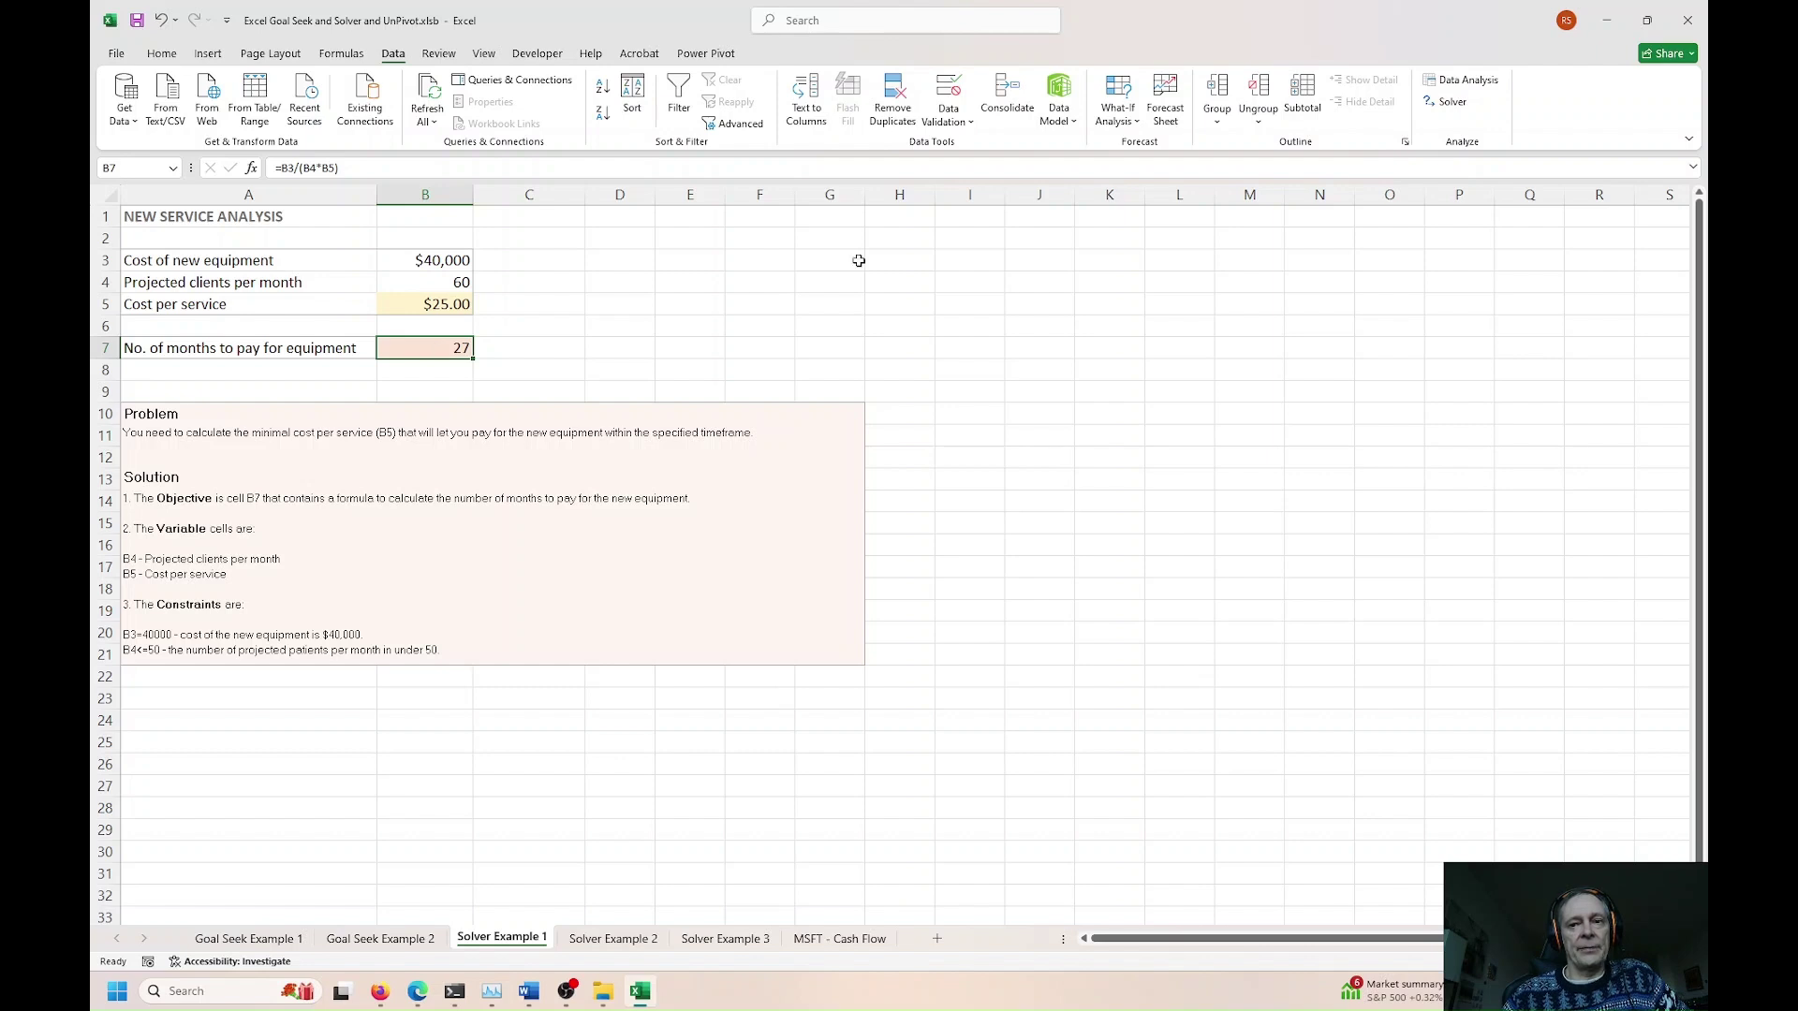
Step: Open Solver and add a constraint limiting the months to pay in B7 to <= 24
{"action": "left_click", "coordinate": [1448, 103]}
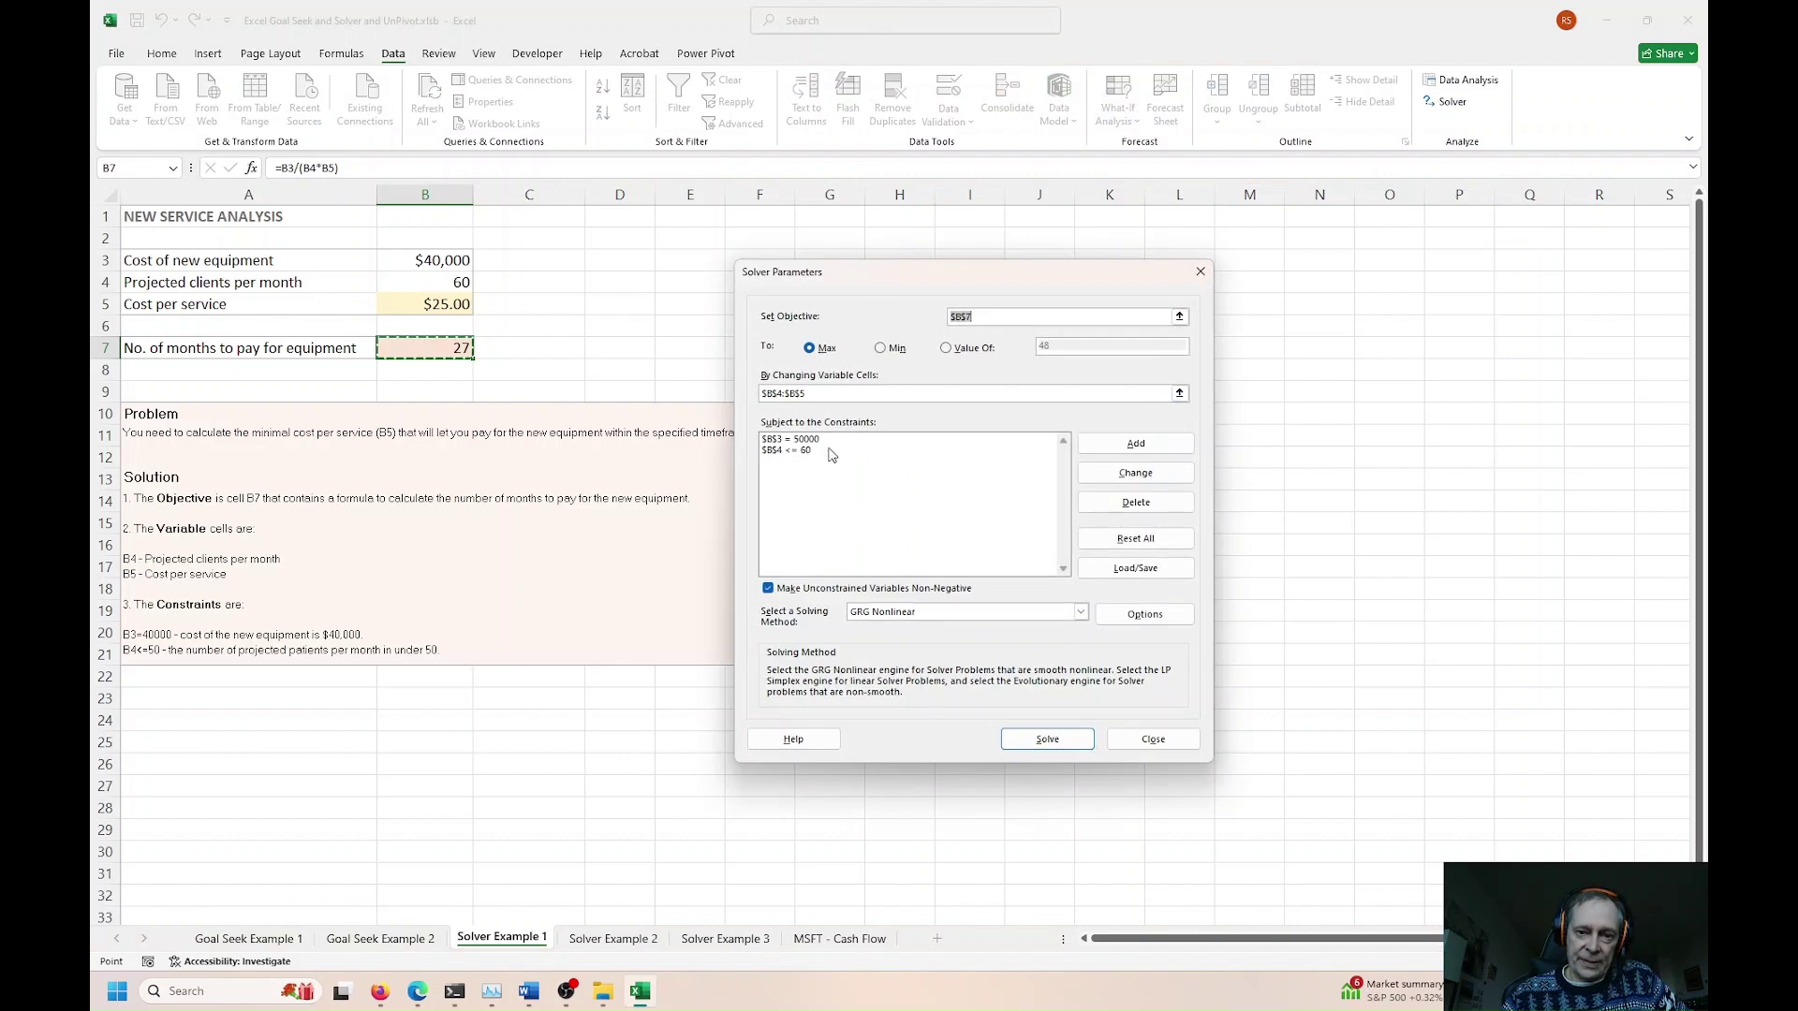
{"action": "left_click", "coordinate": [1136, 443]}
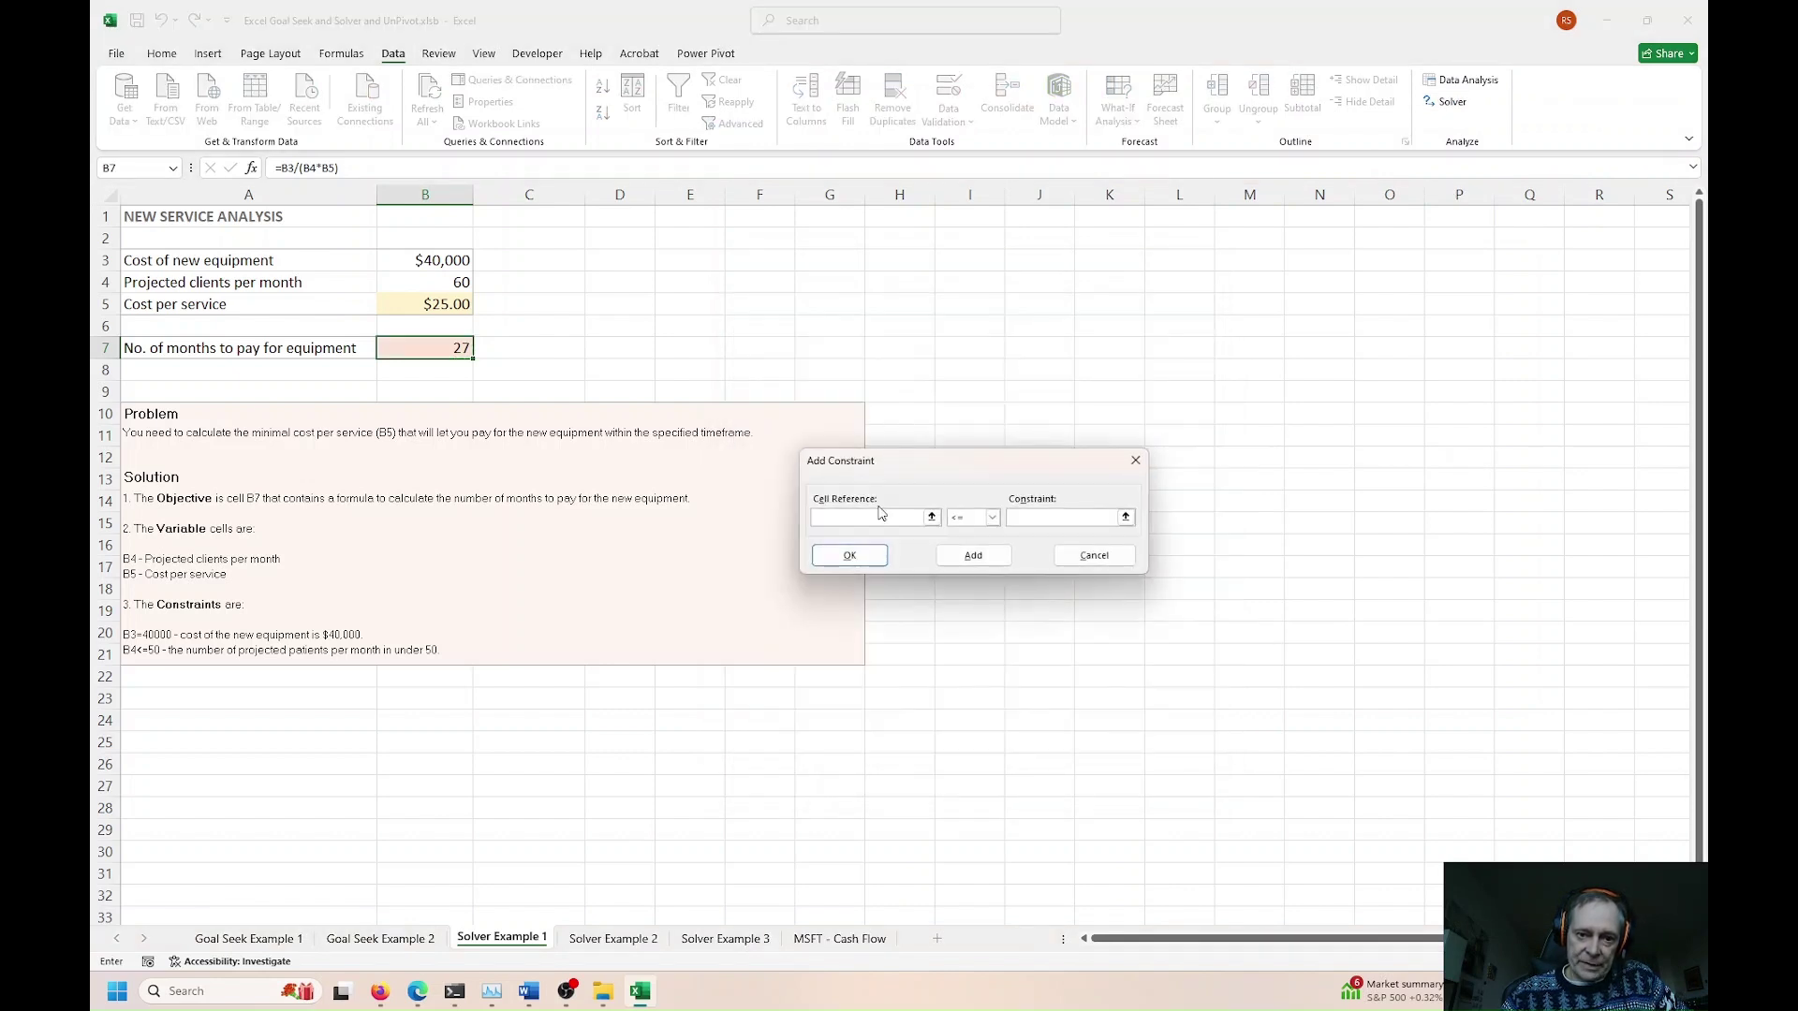
{"action": "left_click", "coordinate": [442, 347]}
{"action": "left_click", "coordinate": [1023, 520]}
{"action": "type", "text": "24"}
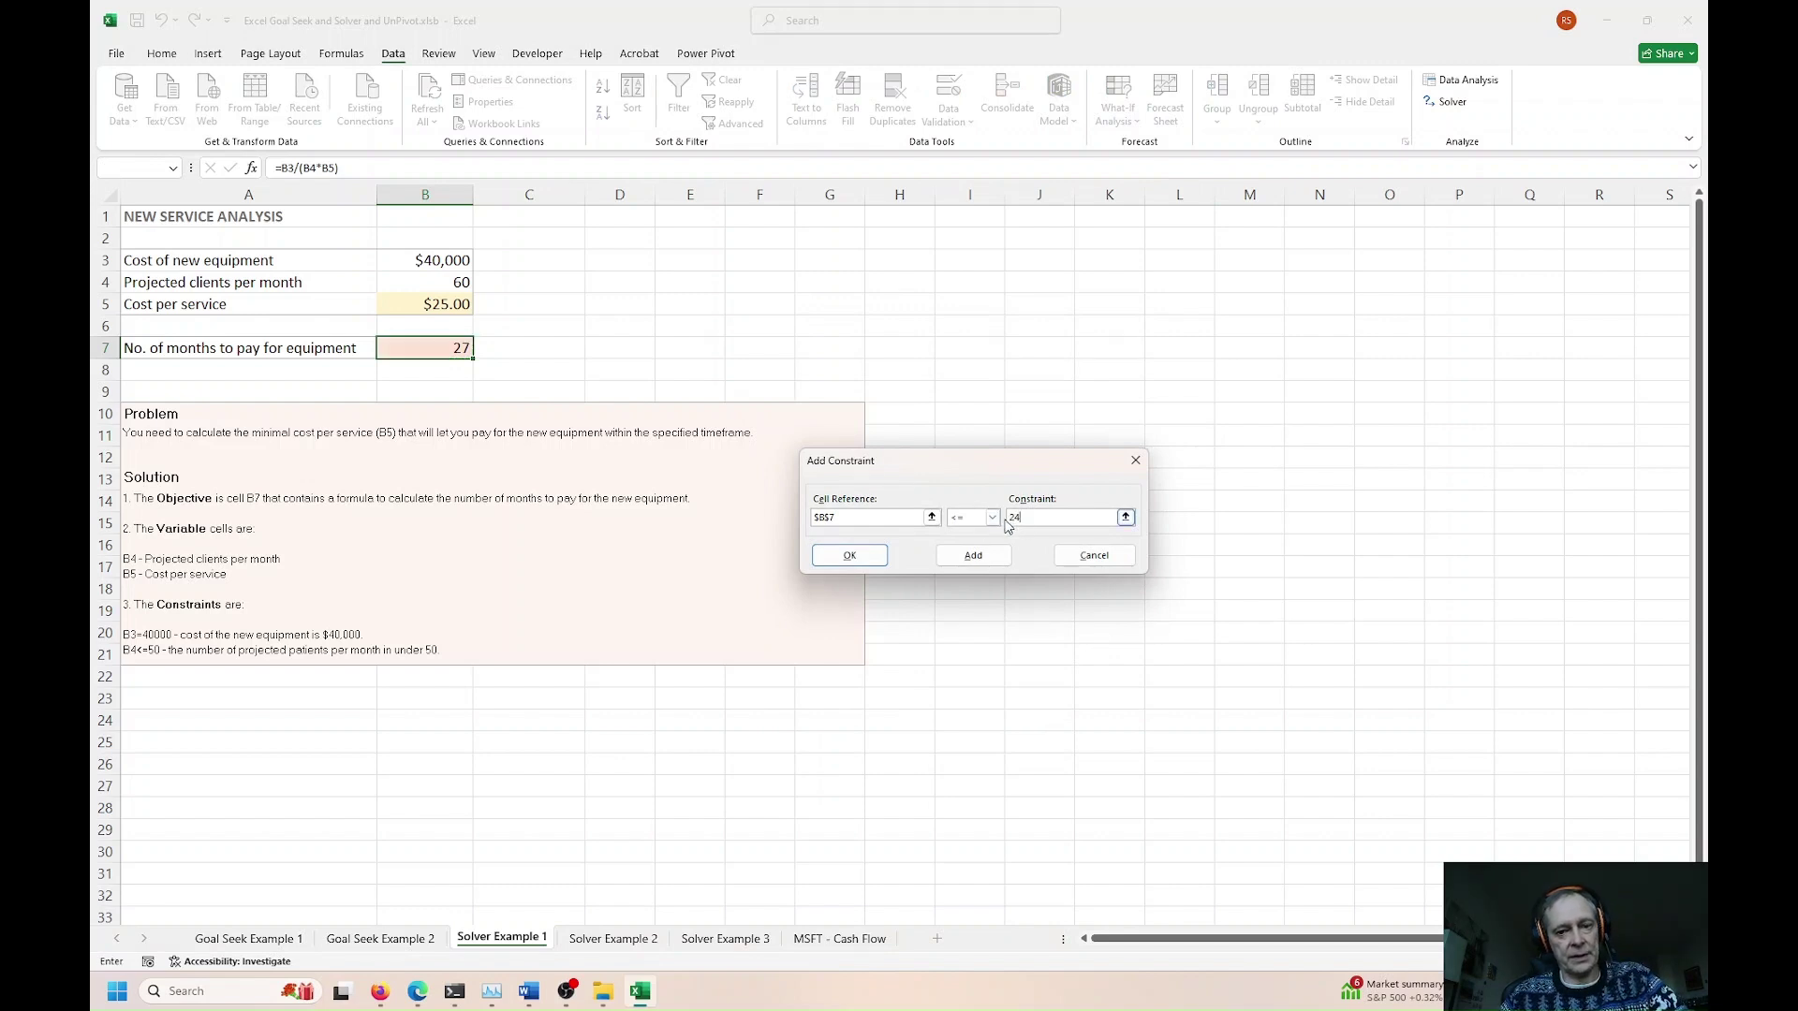
{"action": "left_click", "coordinate": [991, 518]}
{"action": "left_click", "coordinate": [957, 532]}
{"action": "left_click", "coordinate": [849, 556]}
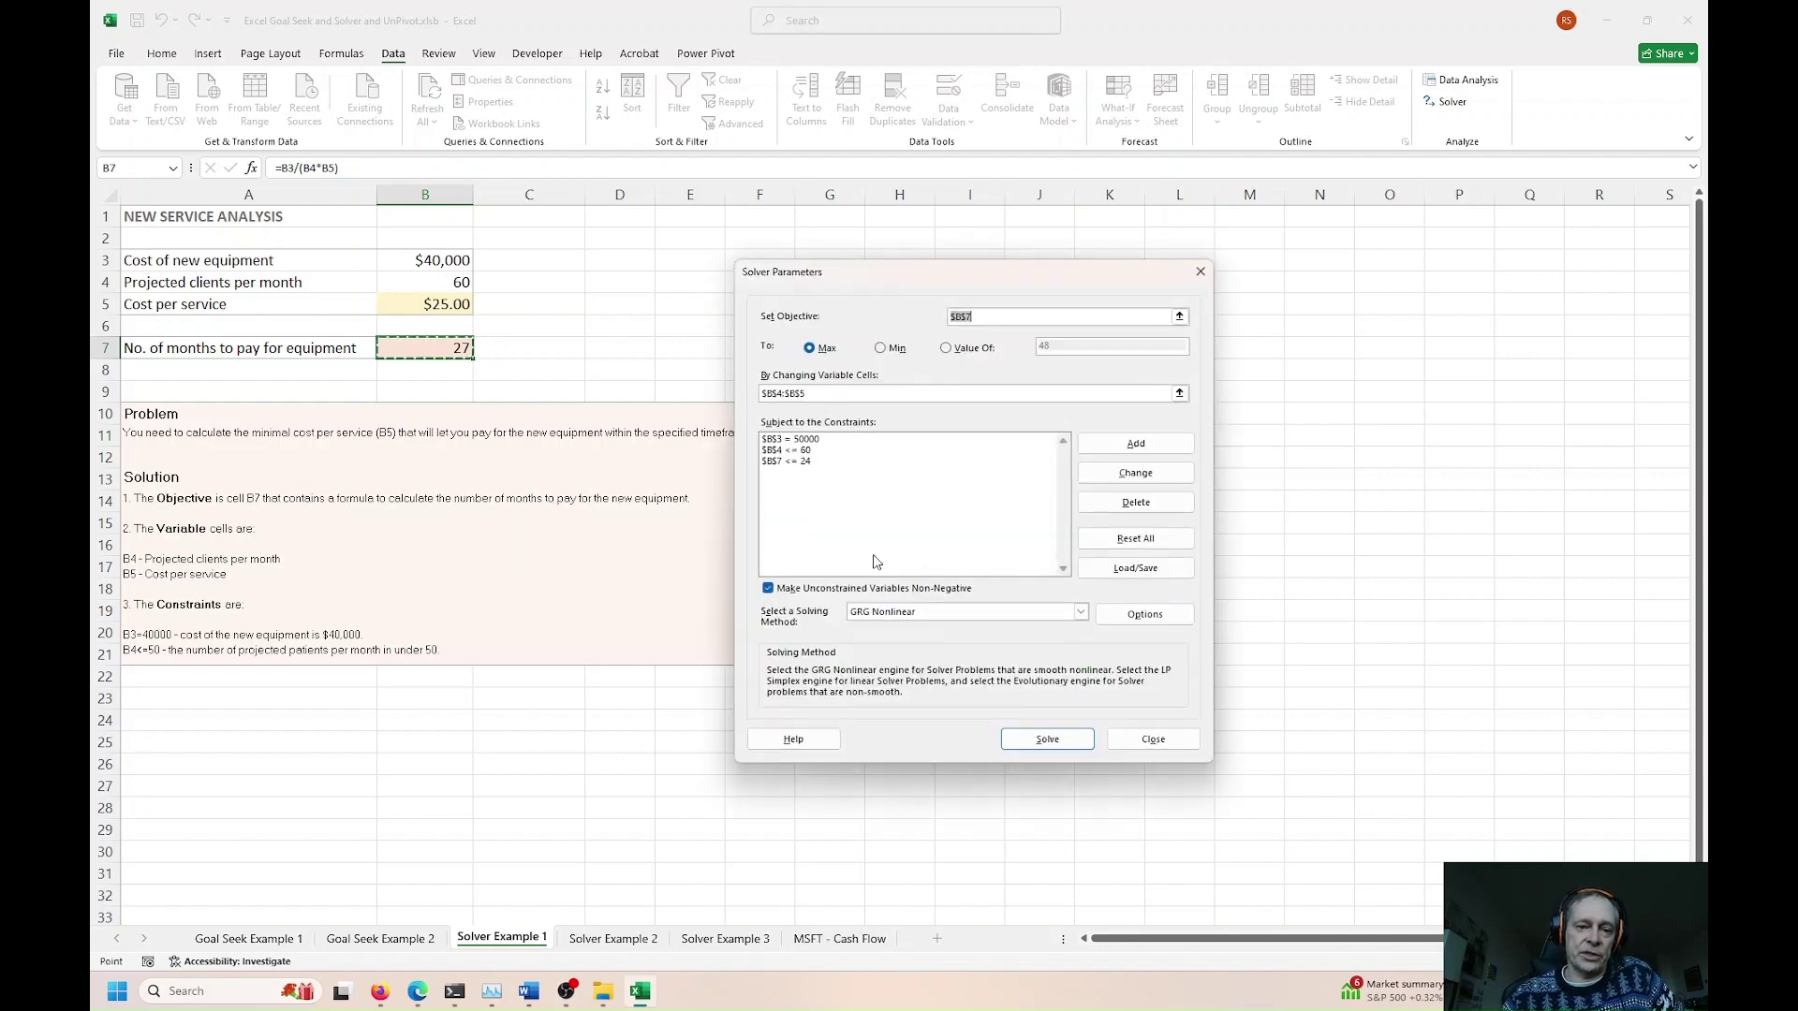
{"action": "left_click", "coordinate": [777, 463]}
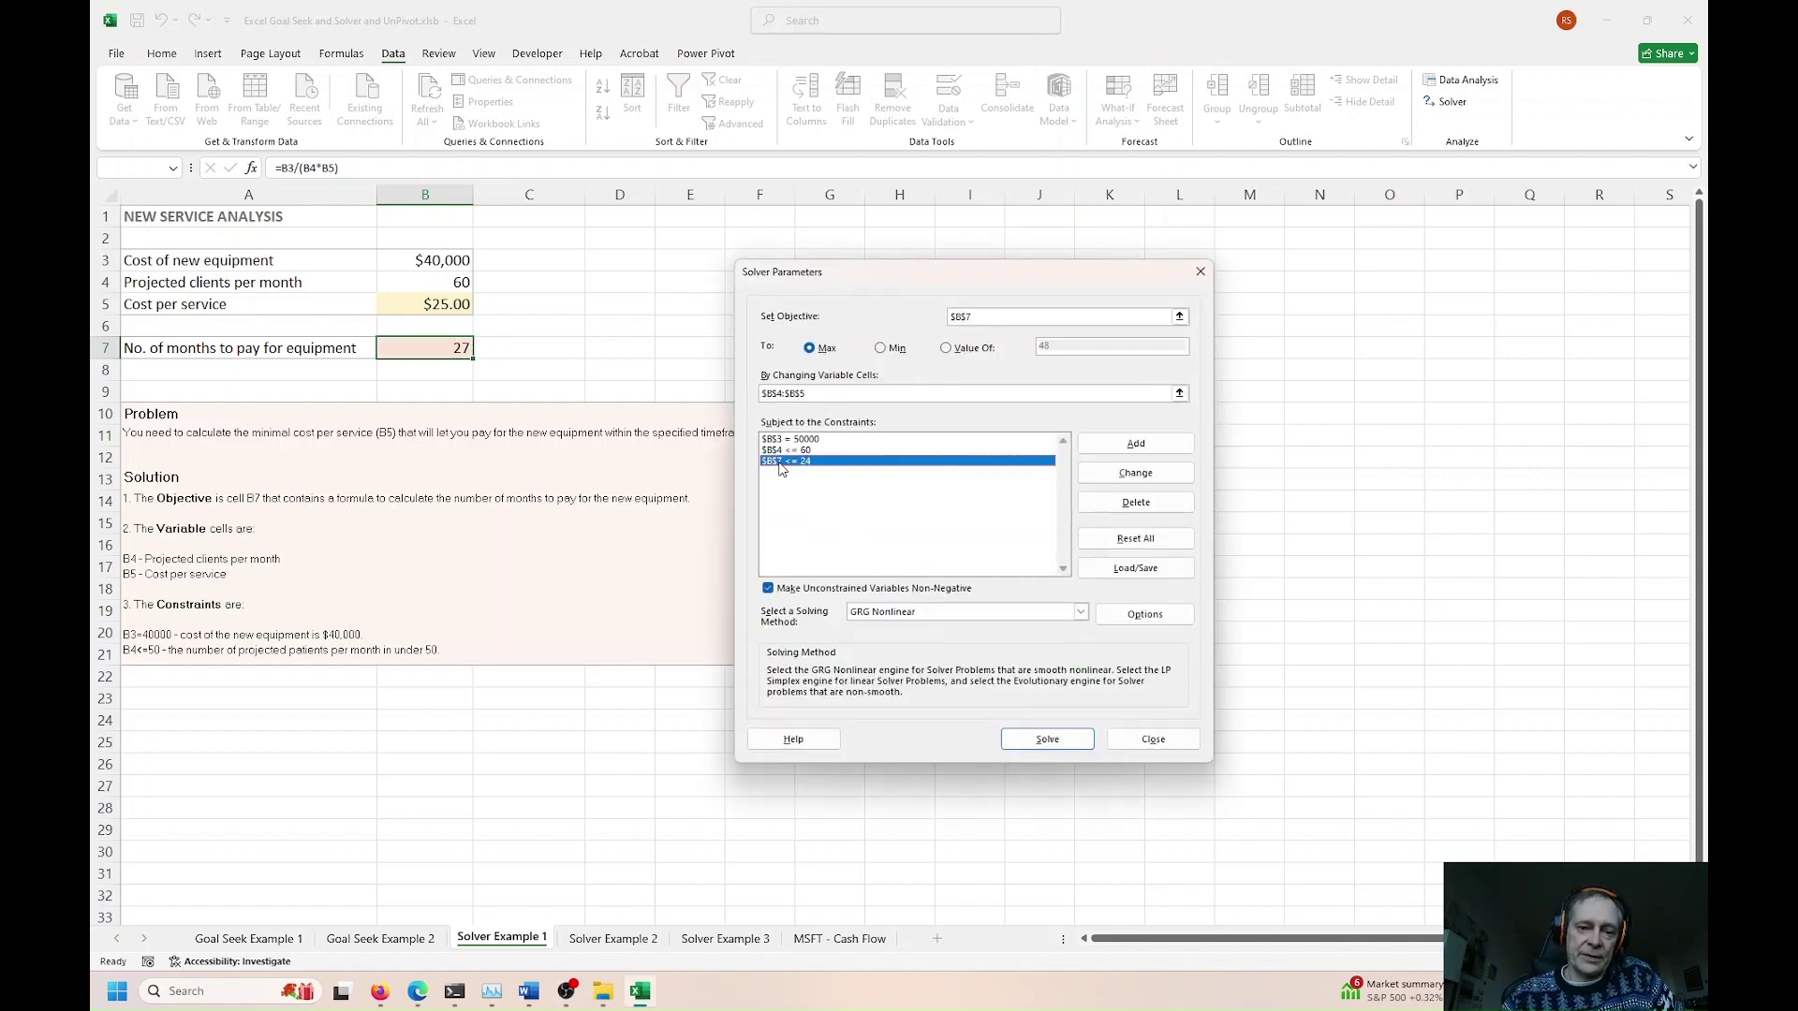
Step: Change the Solver objective to B5, solve for Max, accept the result and check B5 and B7
{"action": "left_click", "coordinate": [984, 318]}
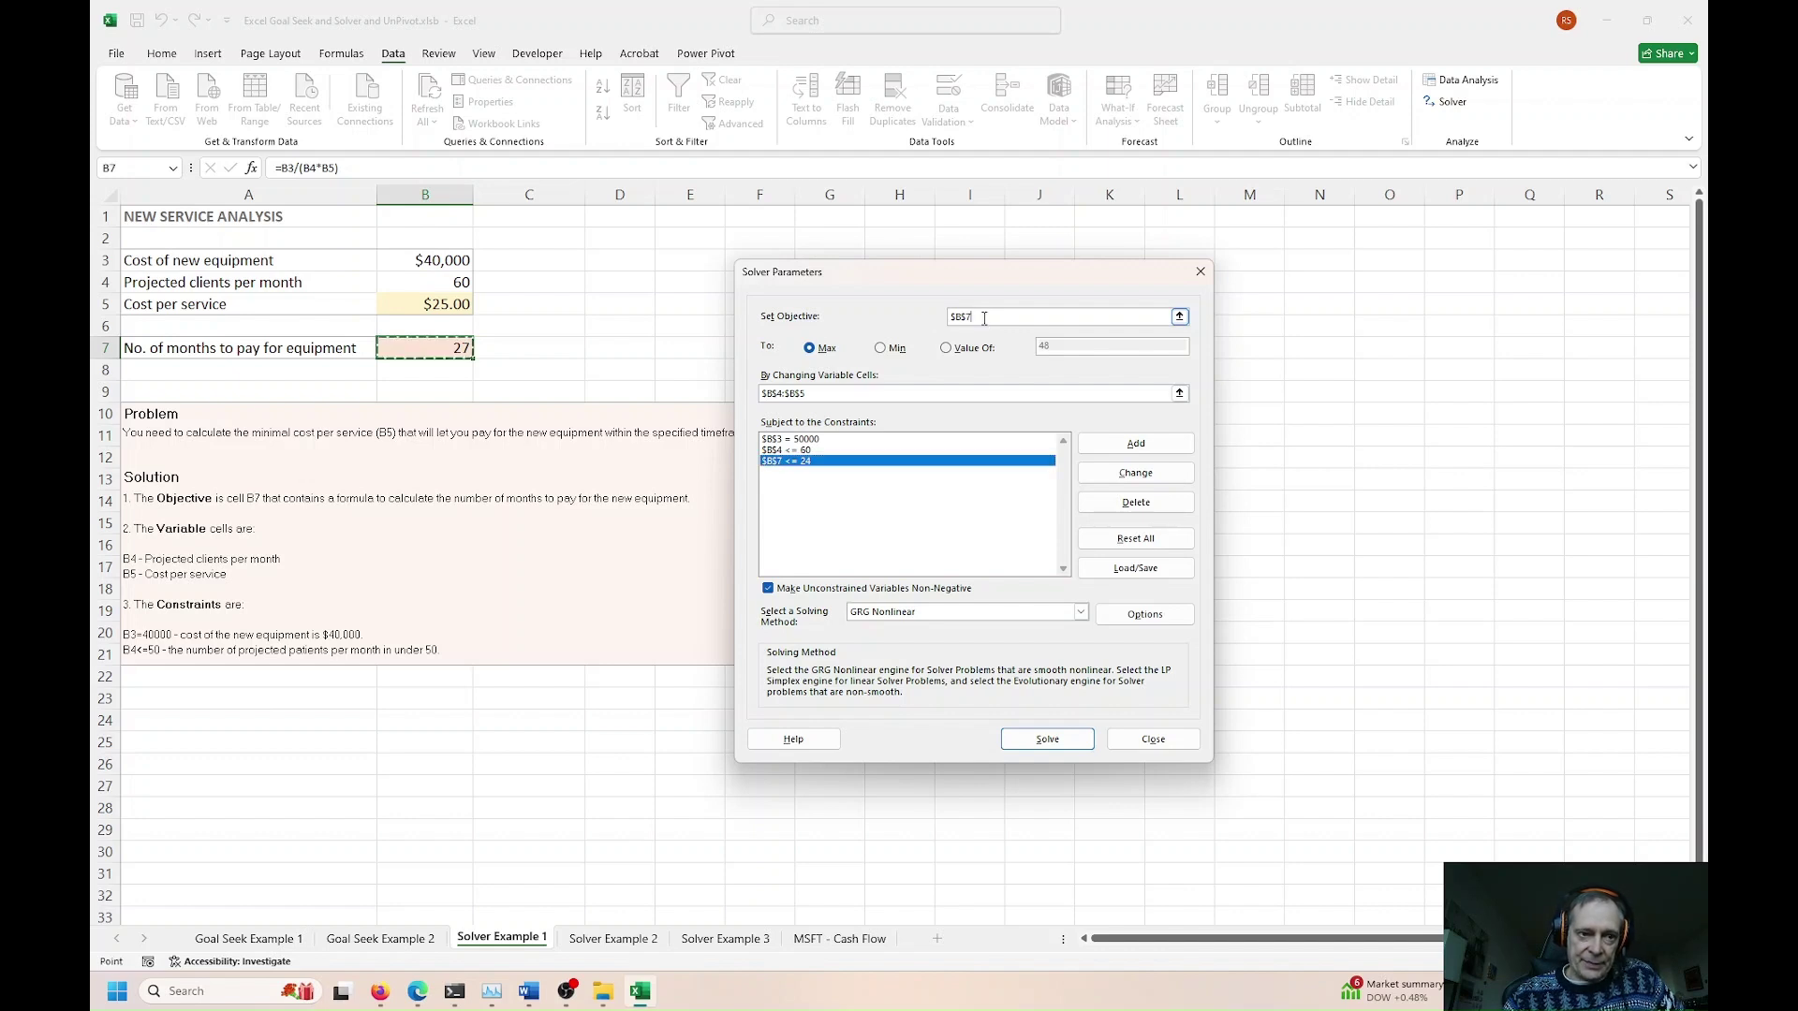
{"action": "key", "text": "BackSpace"}
{"action": "type", "text": "5"}
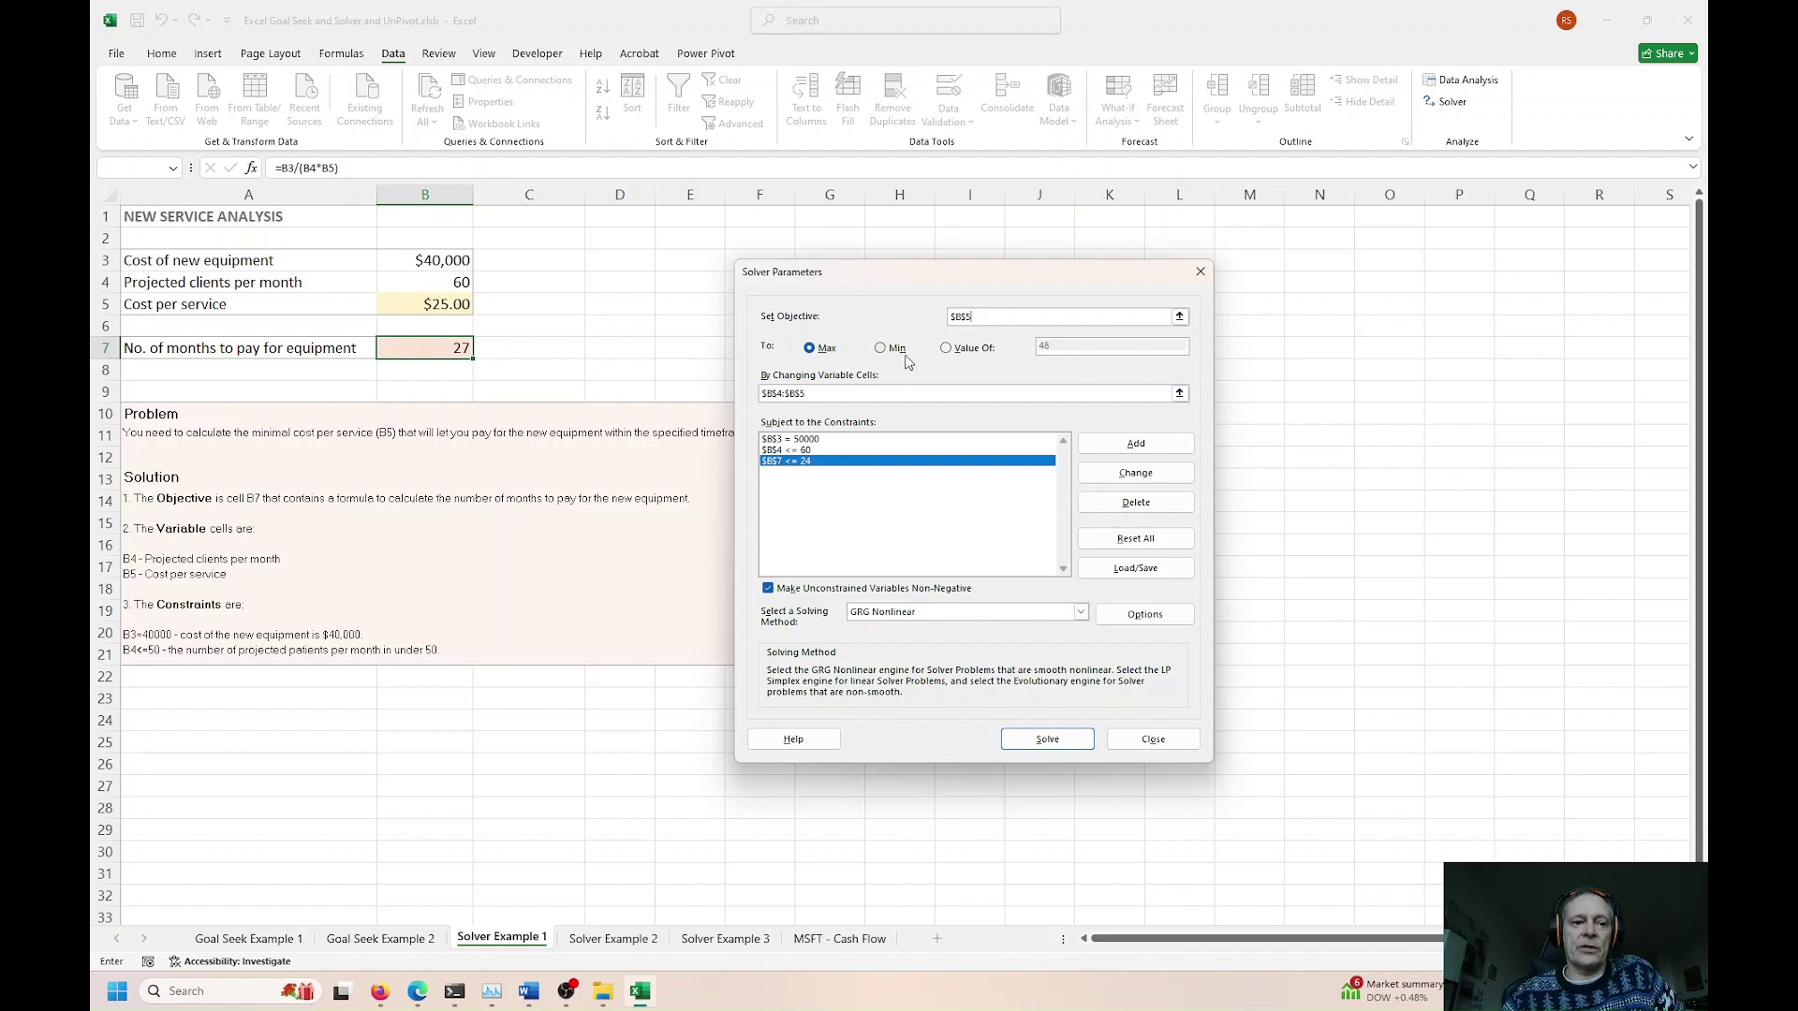
{"action": "left_click", "coordinate": [1045, 740]}
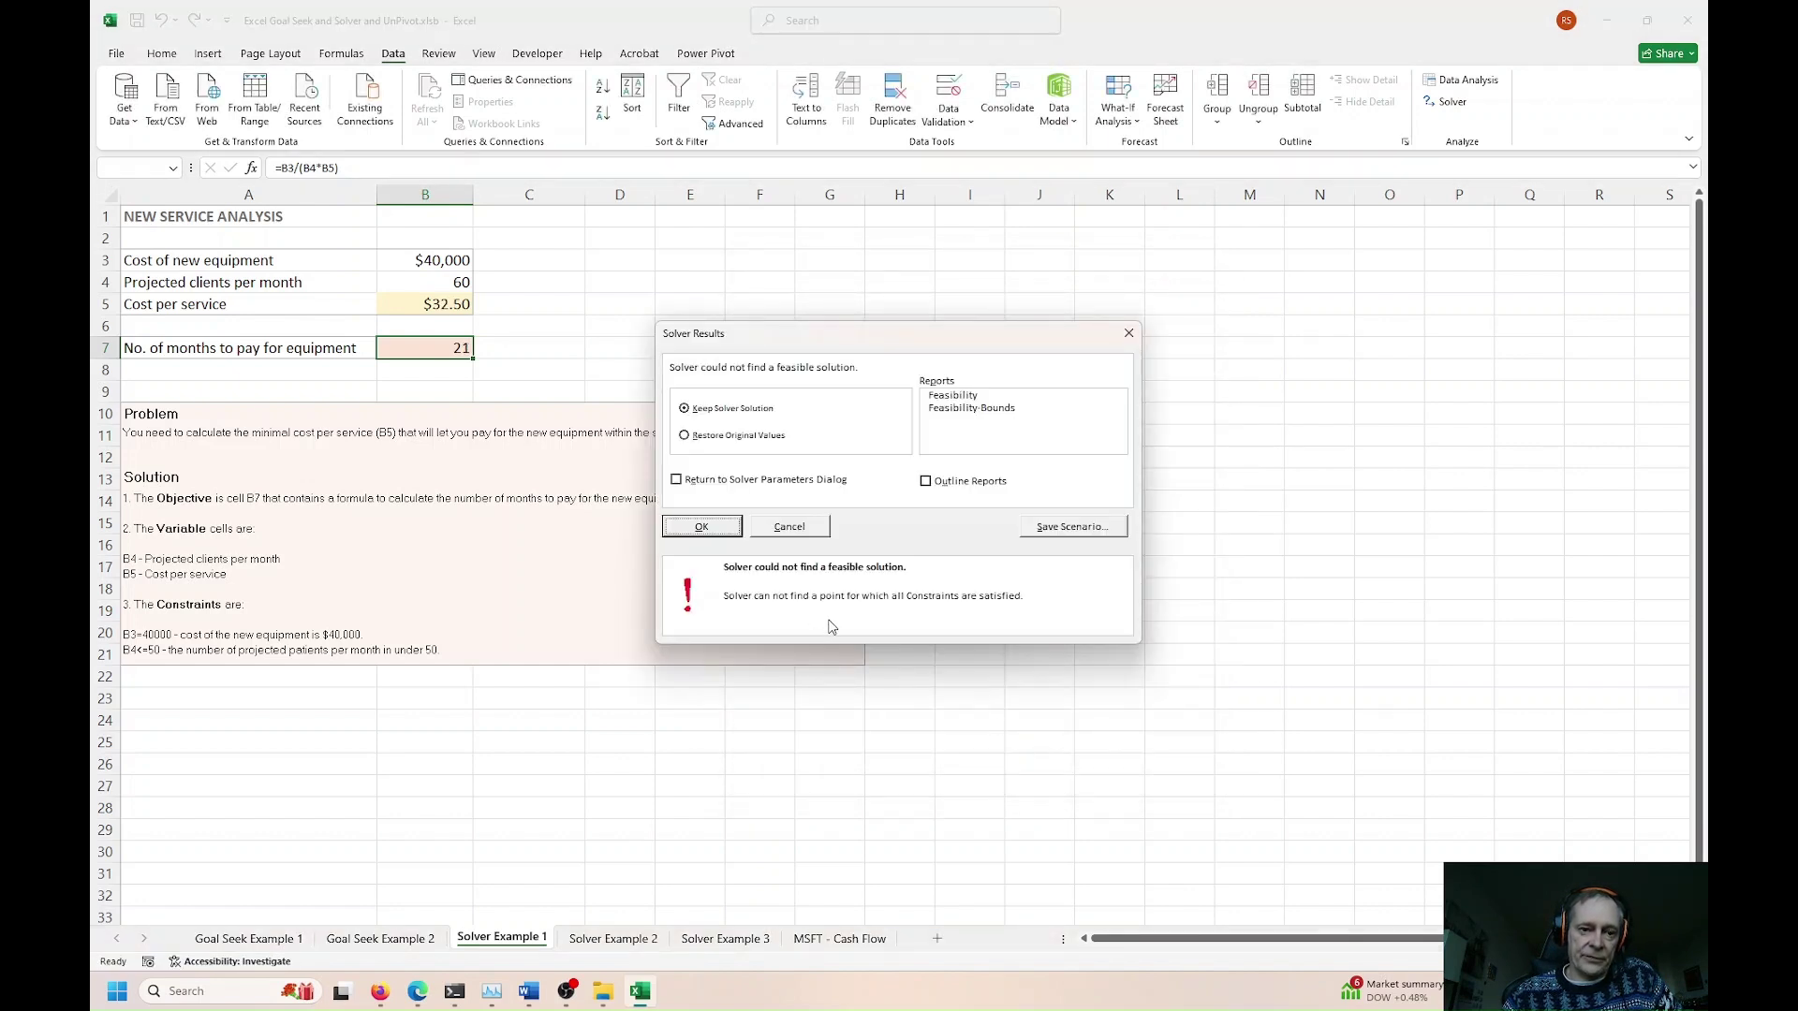
{"action": "left_click", "coordinate": [701, 528]}
{"action": "left_click", "coordinate": [427, 306]}
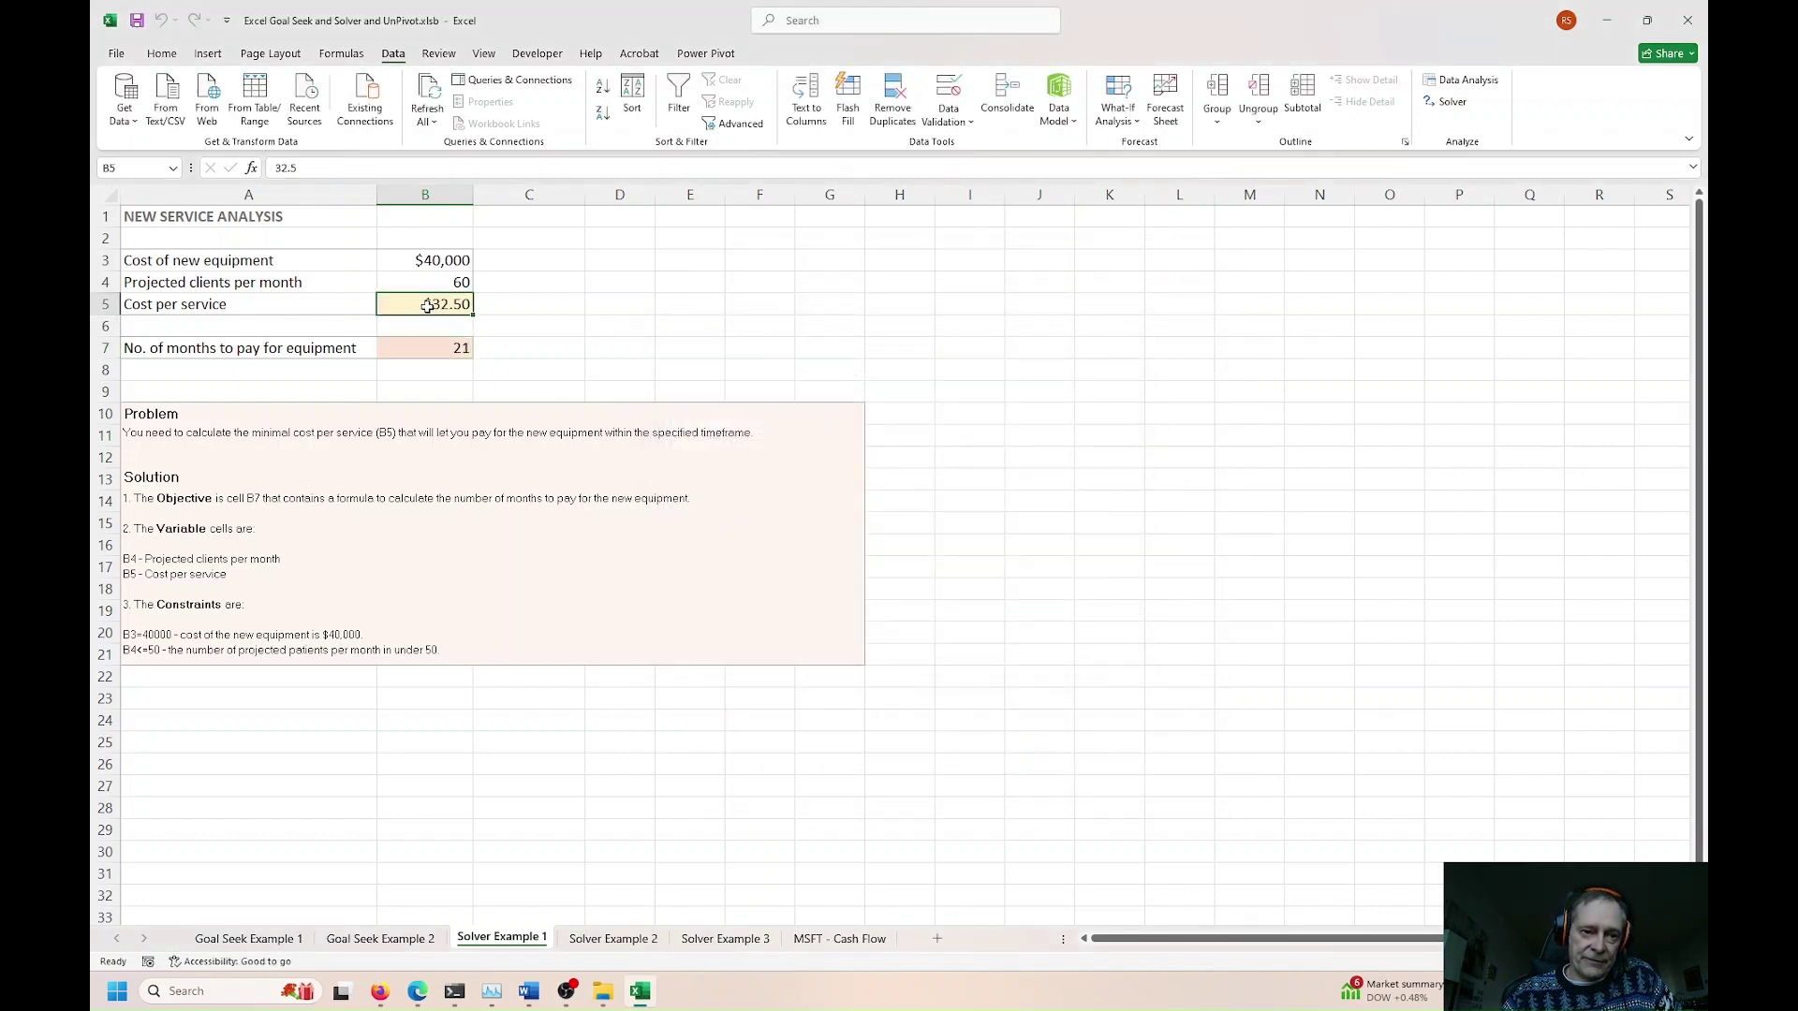
{"action": "left_click", "coordinate": [431, 346]}
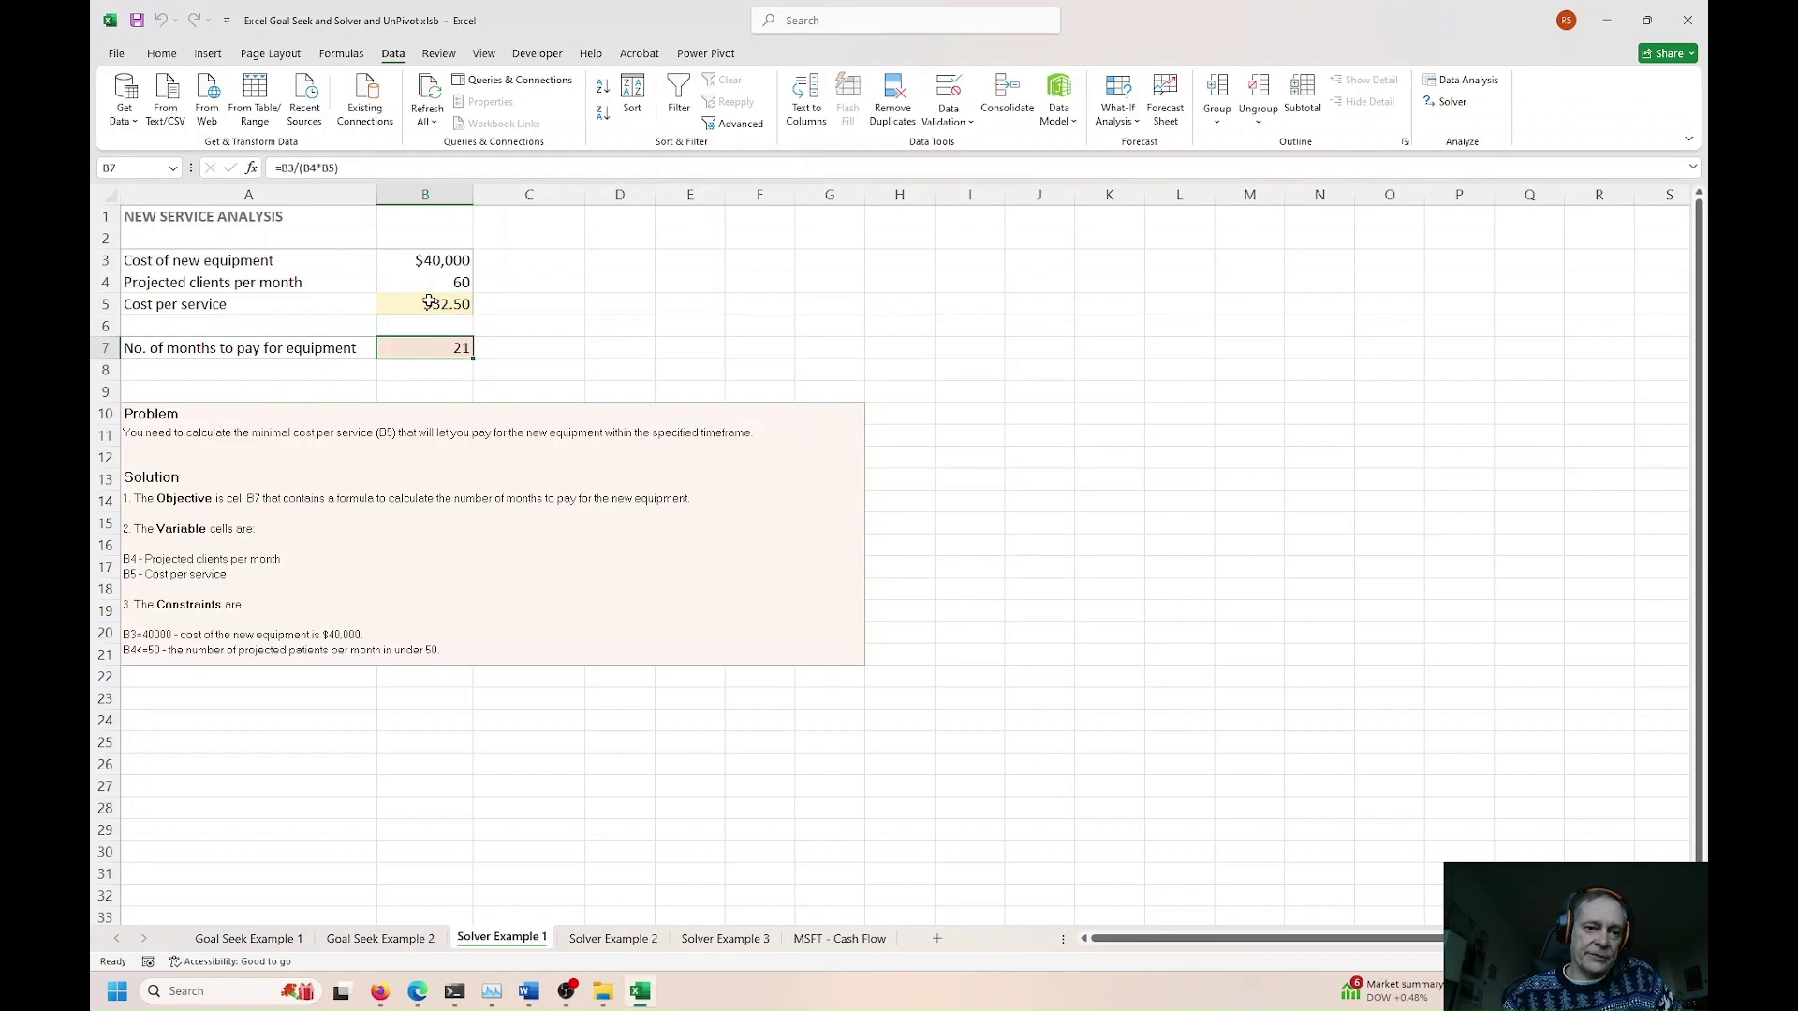
Step: Set the cost per service in B5 to 30 and check the months to pay in B7
{"action": "left_click", "coordinate": [428, 301]}
{"action": "type", "text": "30"}
{"action": "key", "text": "Return"}
{"action": "left_click", "coordinate": [428, 302]}
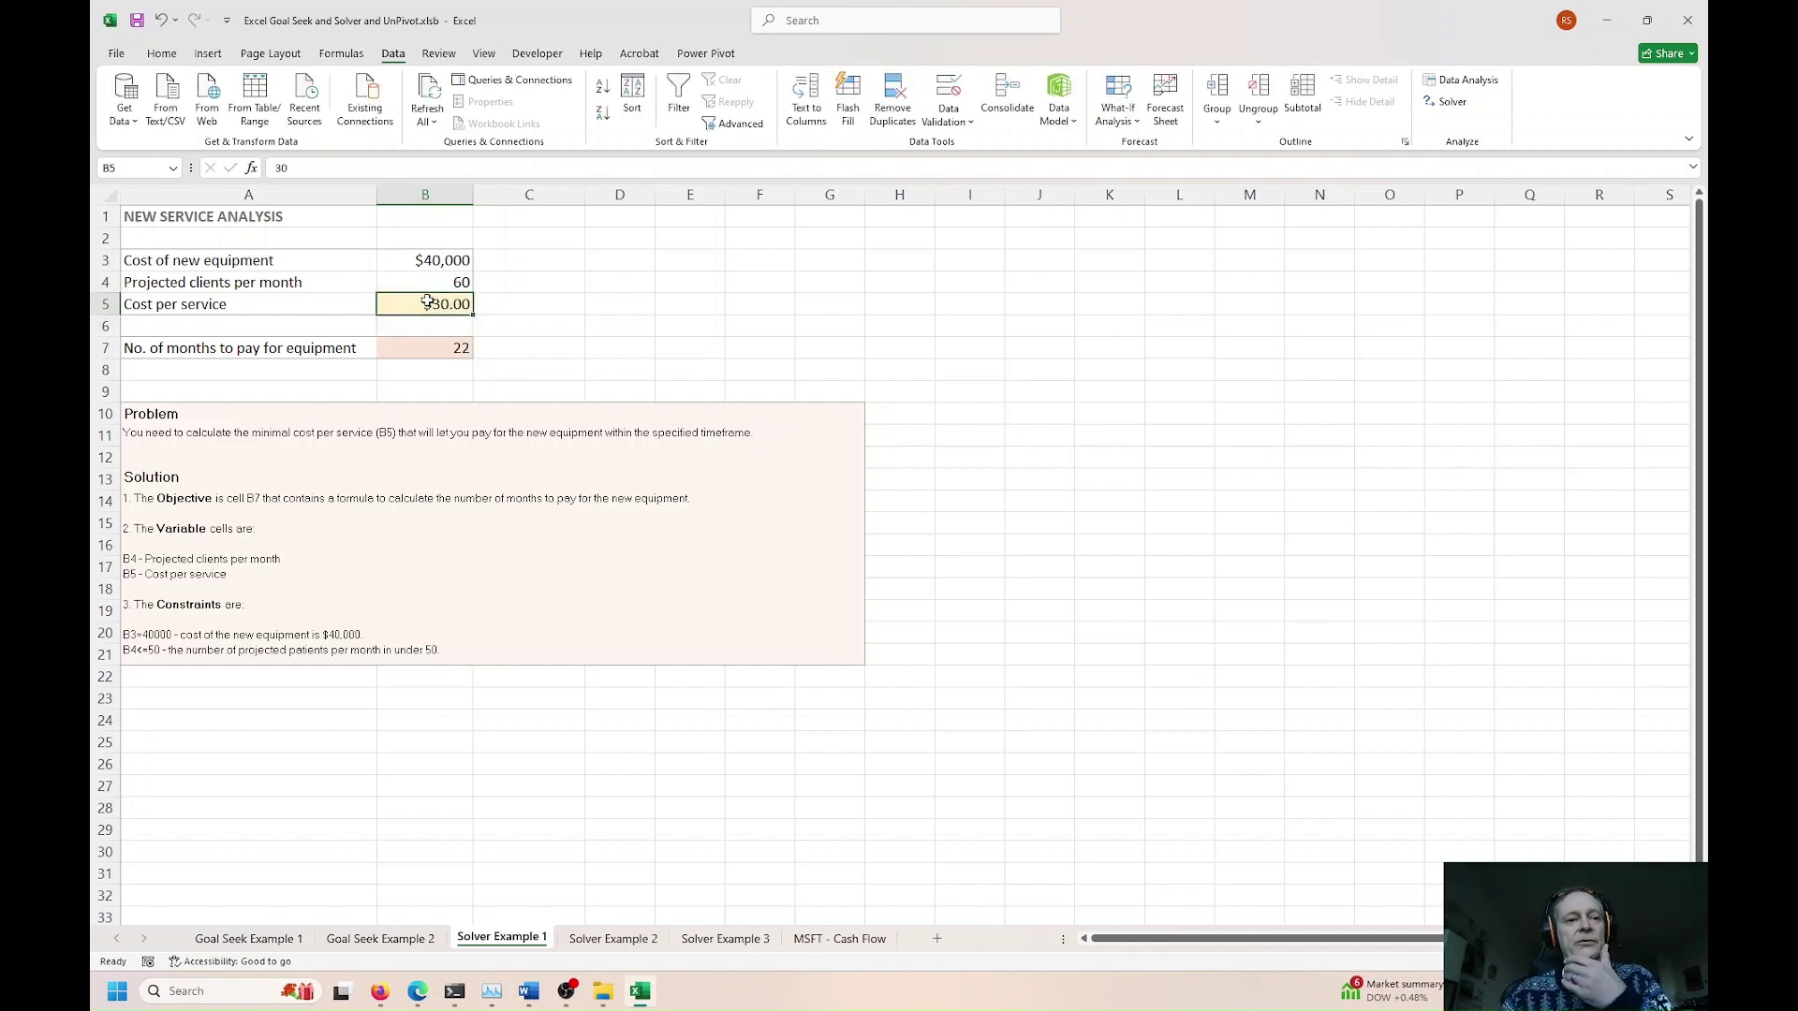
{"action": "left_click", "coordinate": [433, 345]}
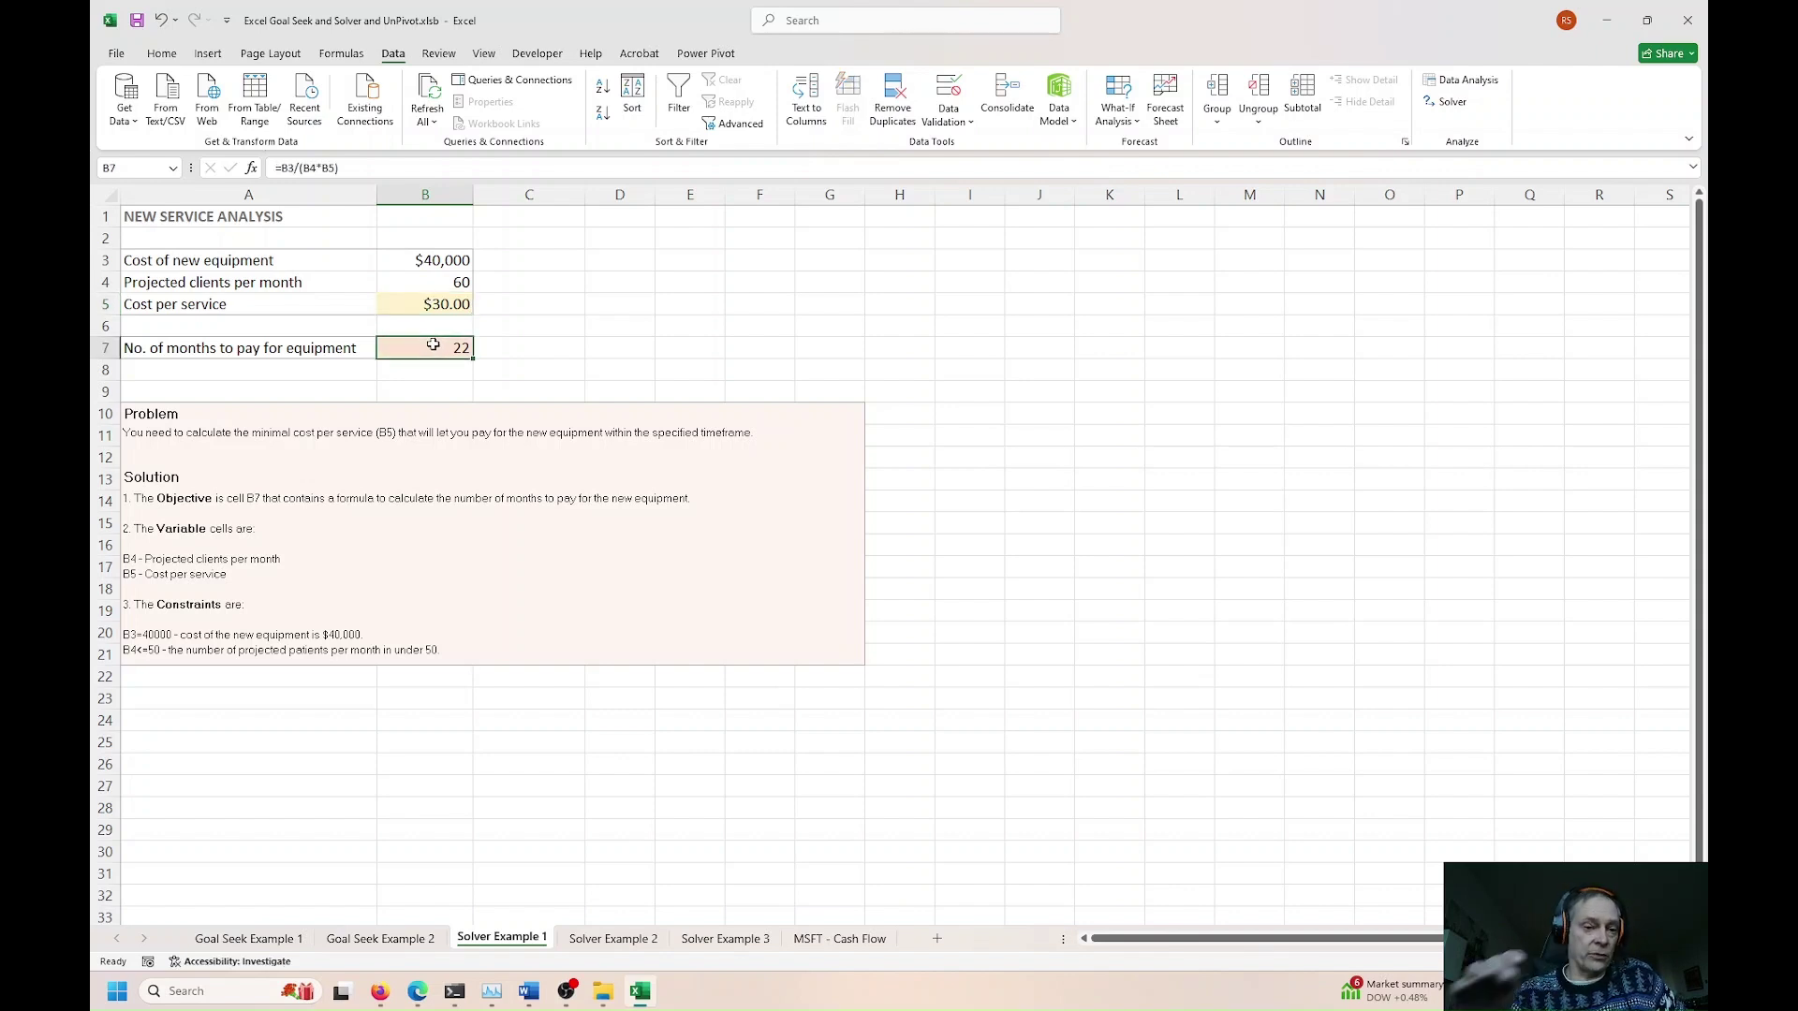
{"action": "left_click", "coordinate": [385, 307]}
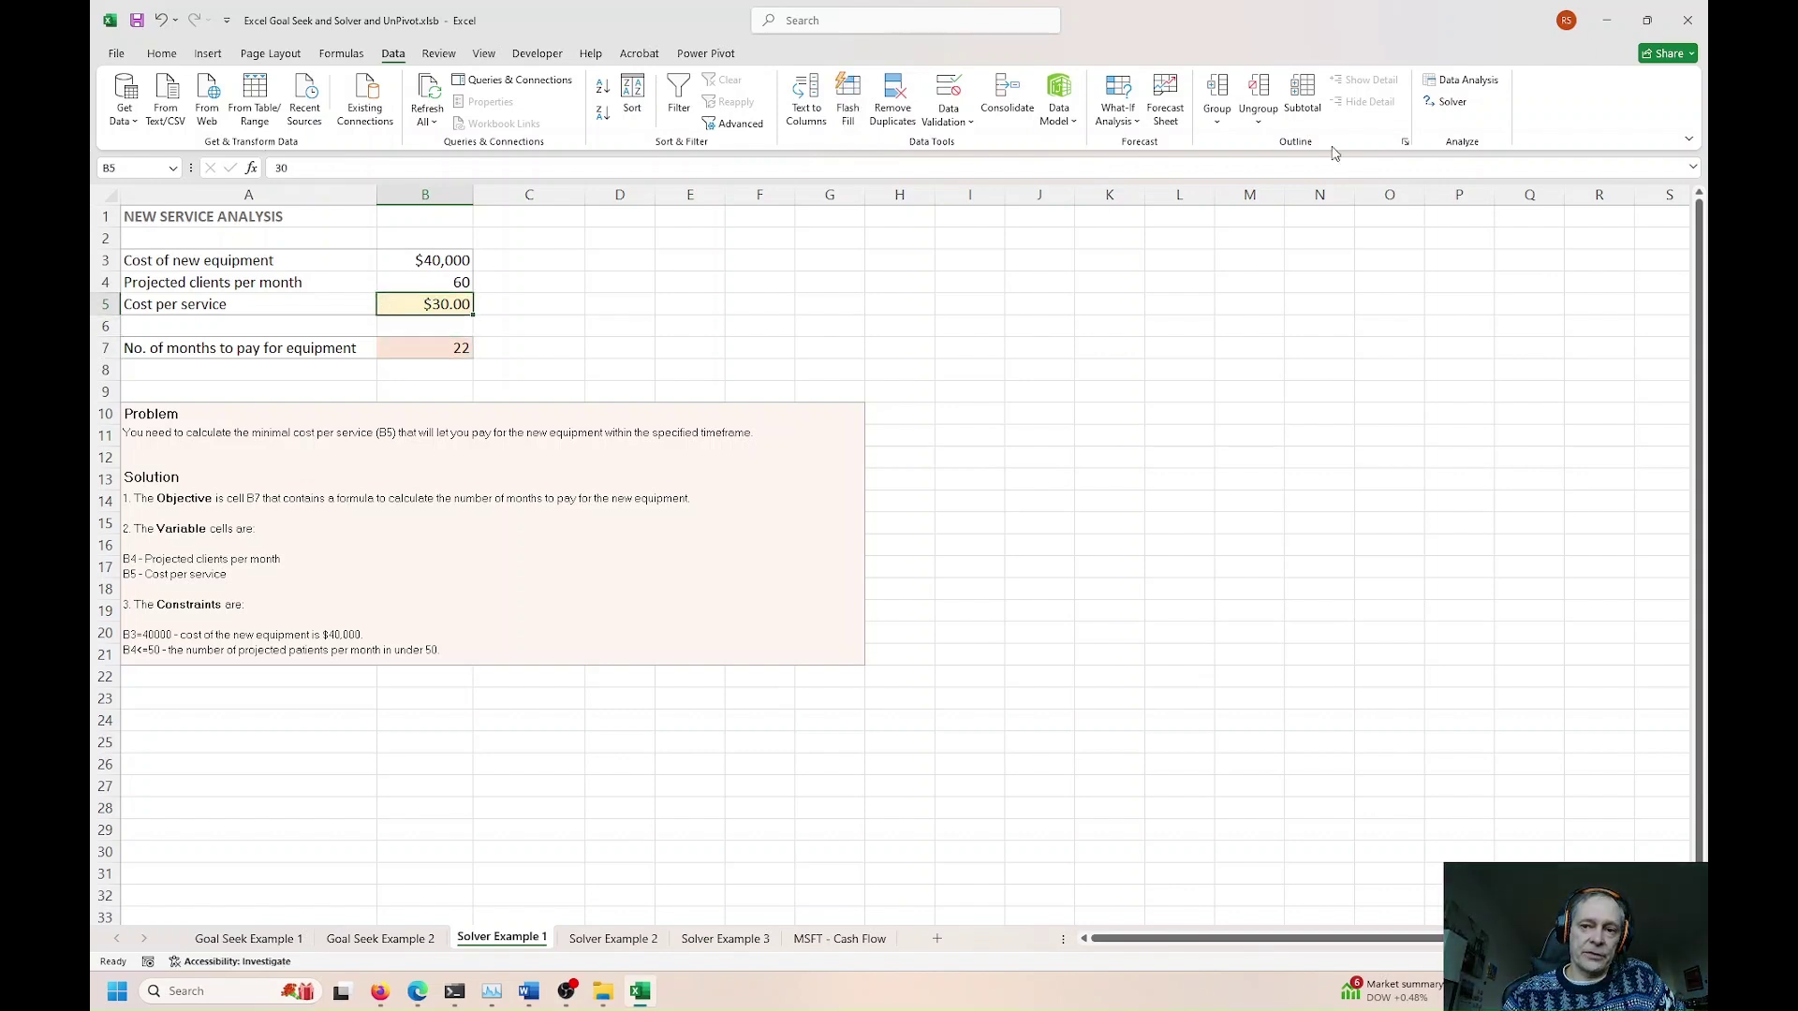
Step: Reopen Solver and set the objective to B7 with a target Value Of 24
{"action": "left_click", "coordinate": [1452, 103]}
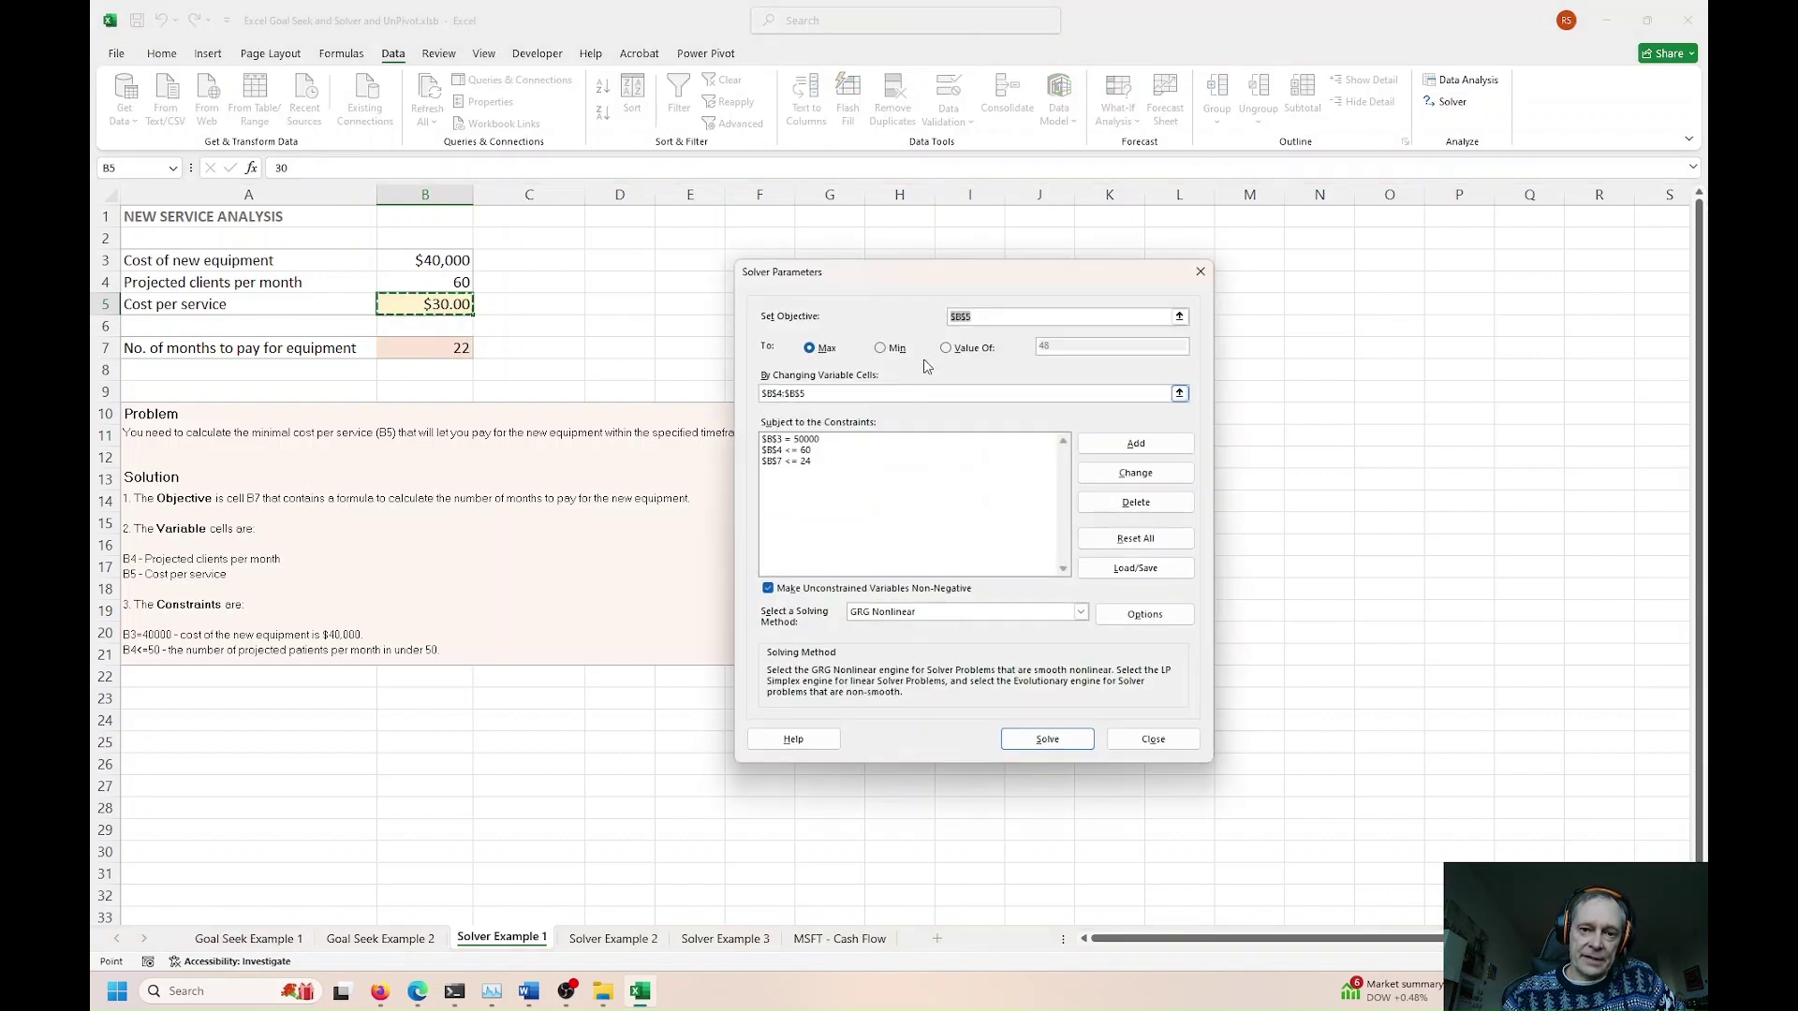
{"action": "left_click", "coordinate": [987, 317]}
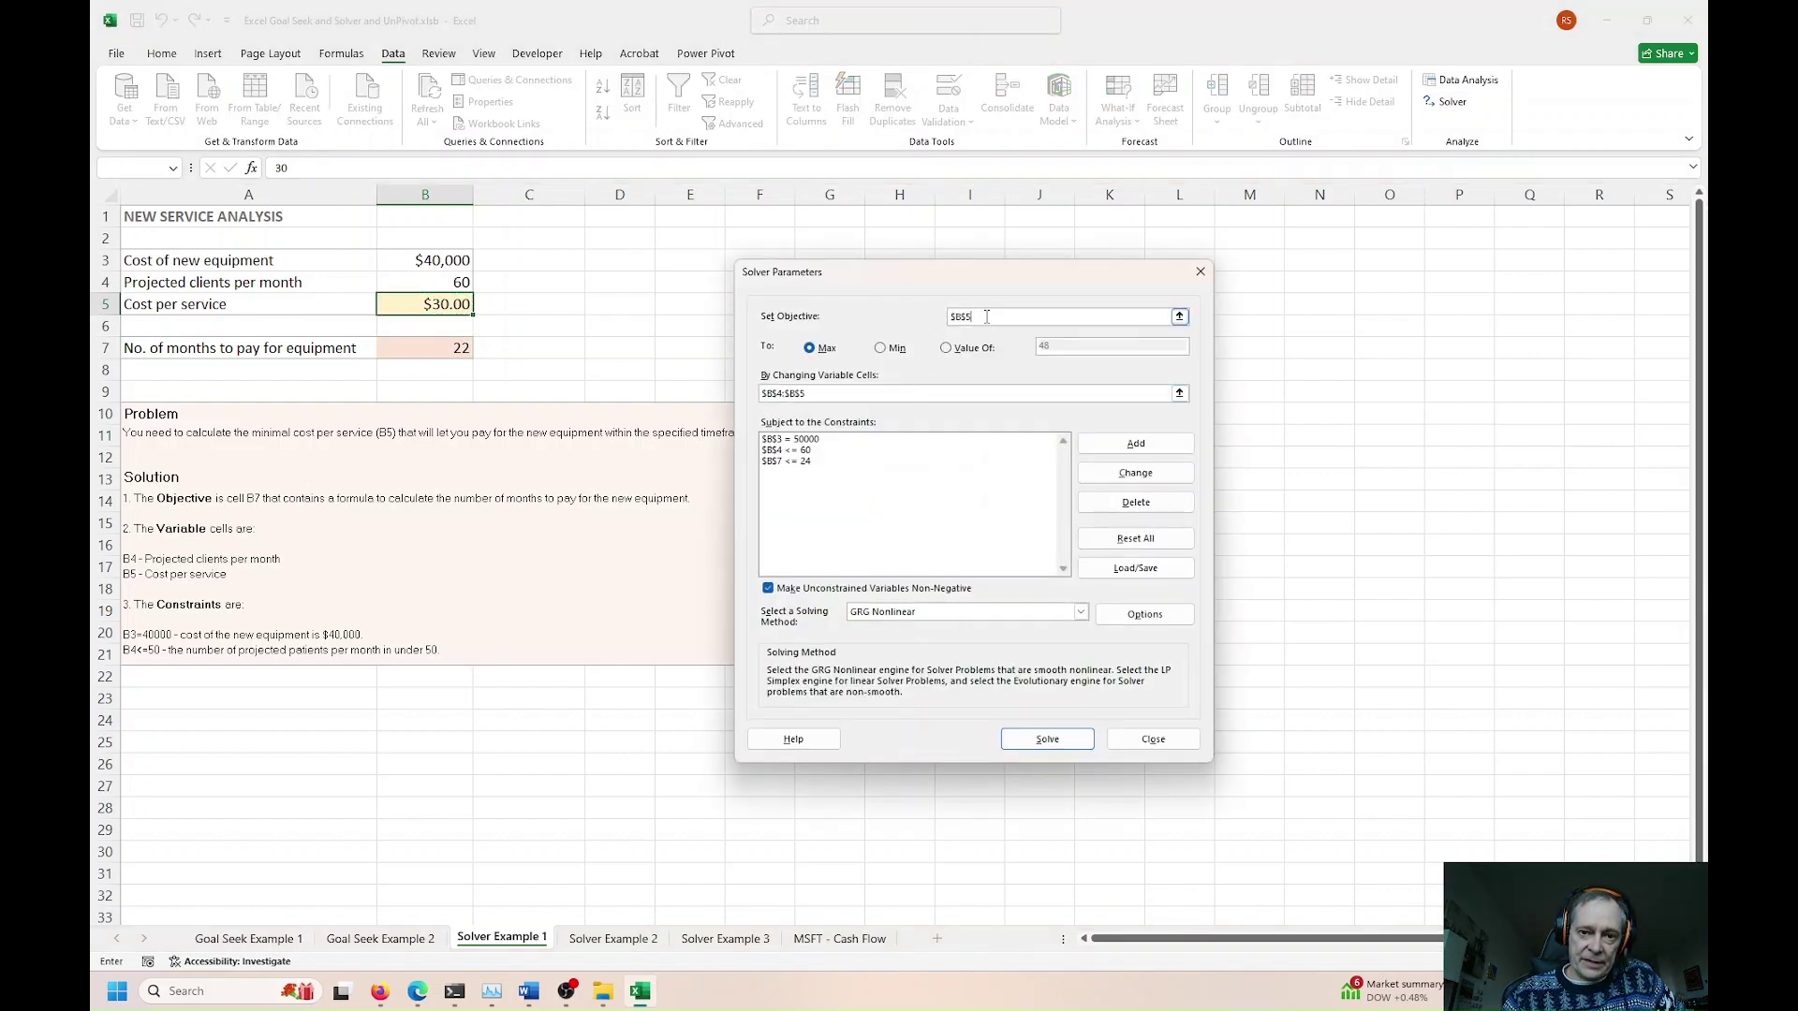
{"action": "key", "text": "BackSpace"}
{"action": "type", "text": "7"}
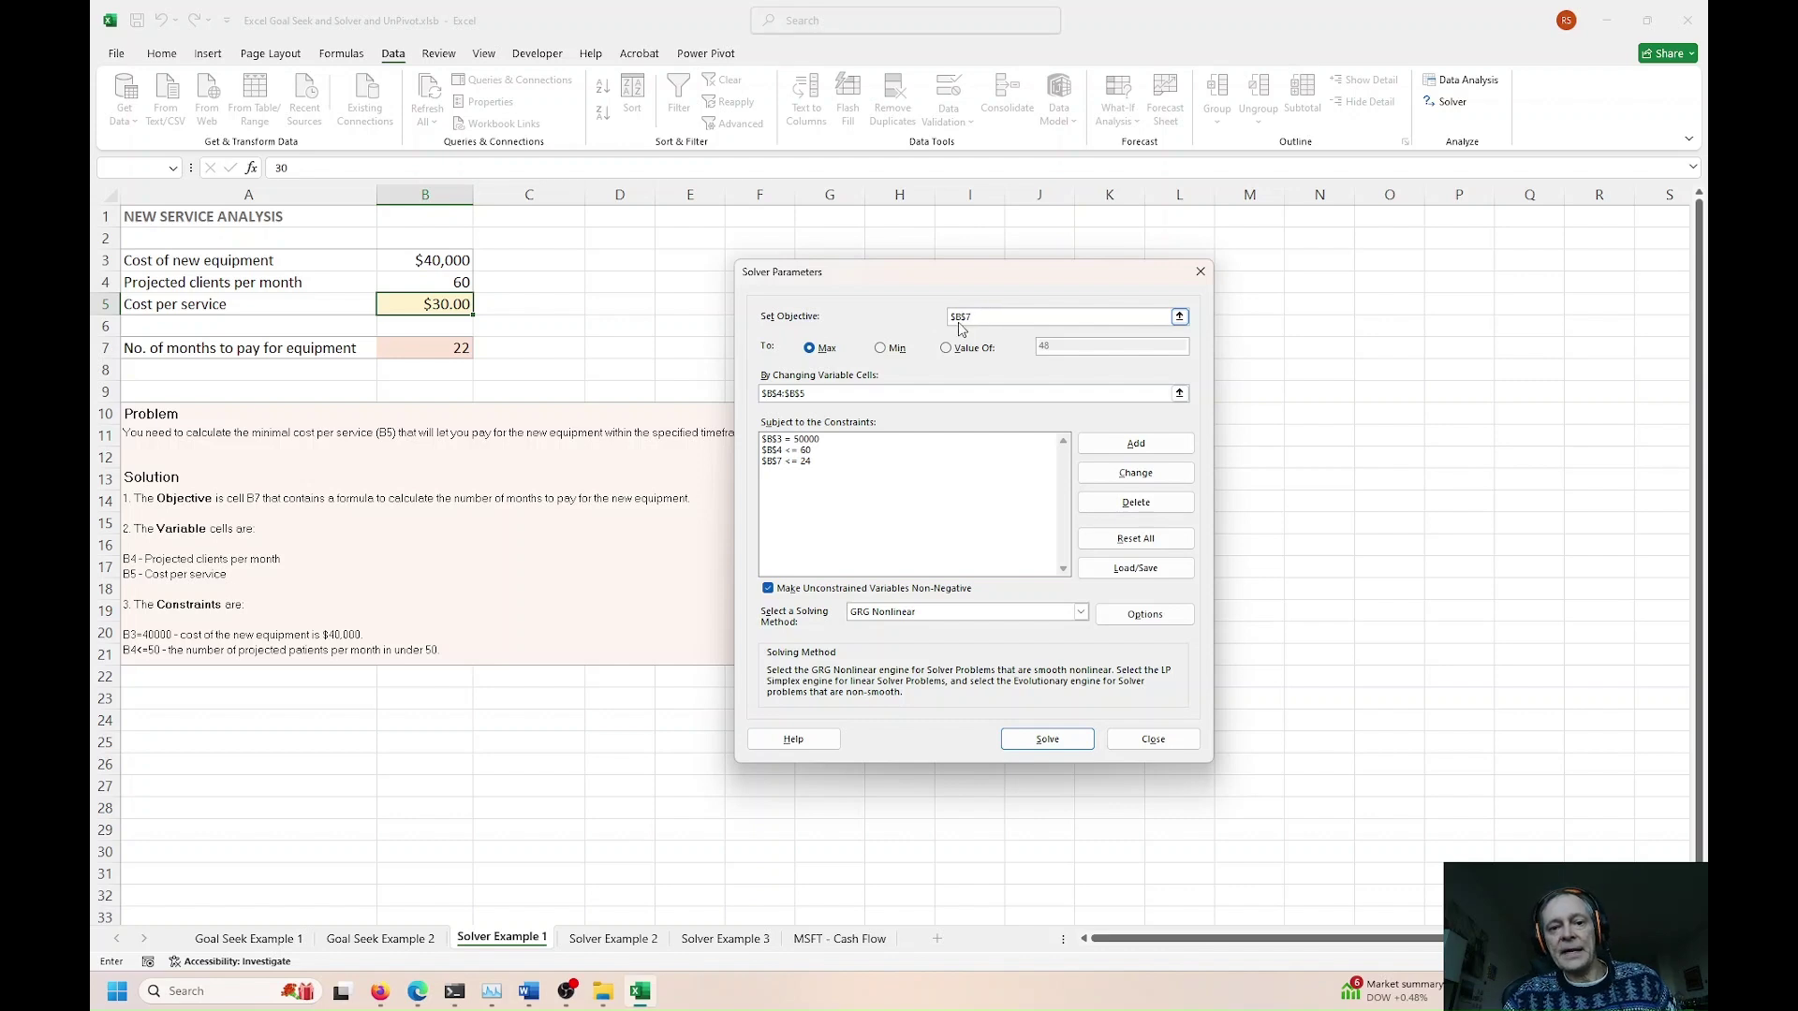
{"action": "left_click", "coordinate": [954, 350]}
{"action": "left_click", "coordinate": [1080, 348]}
{"action": "key", "text": "BackSpace"}
{"action": "key", "text": "BackSpace"}
{"action": "type", "text": "2"}
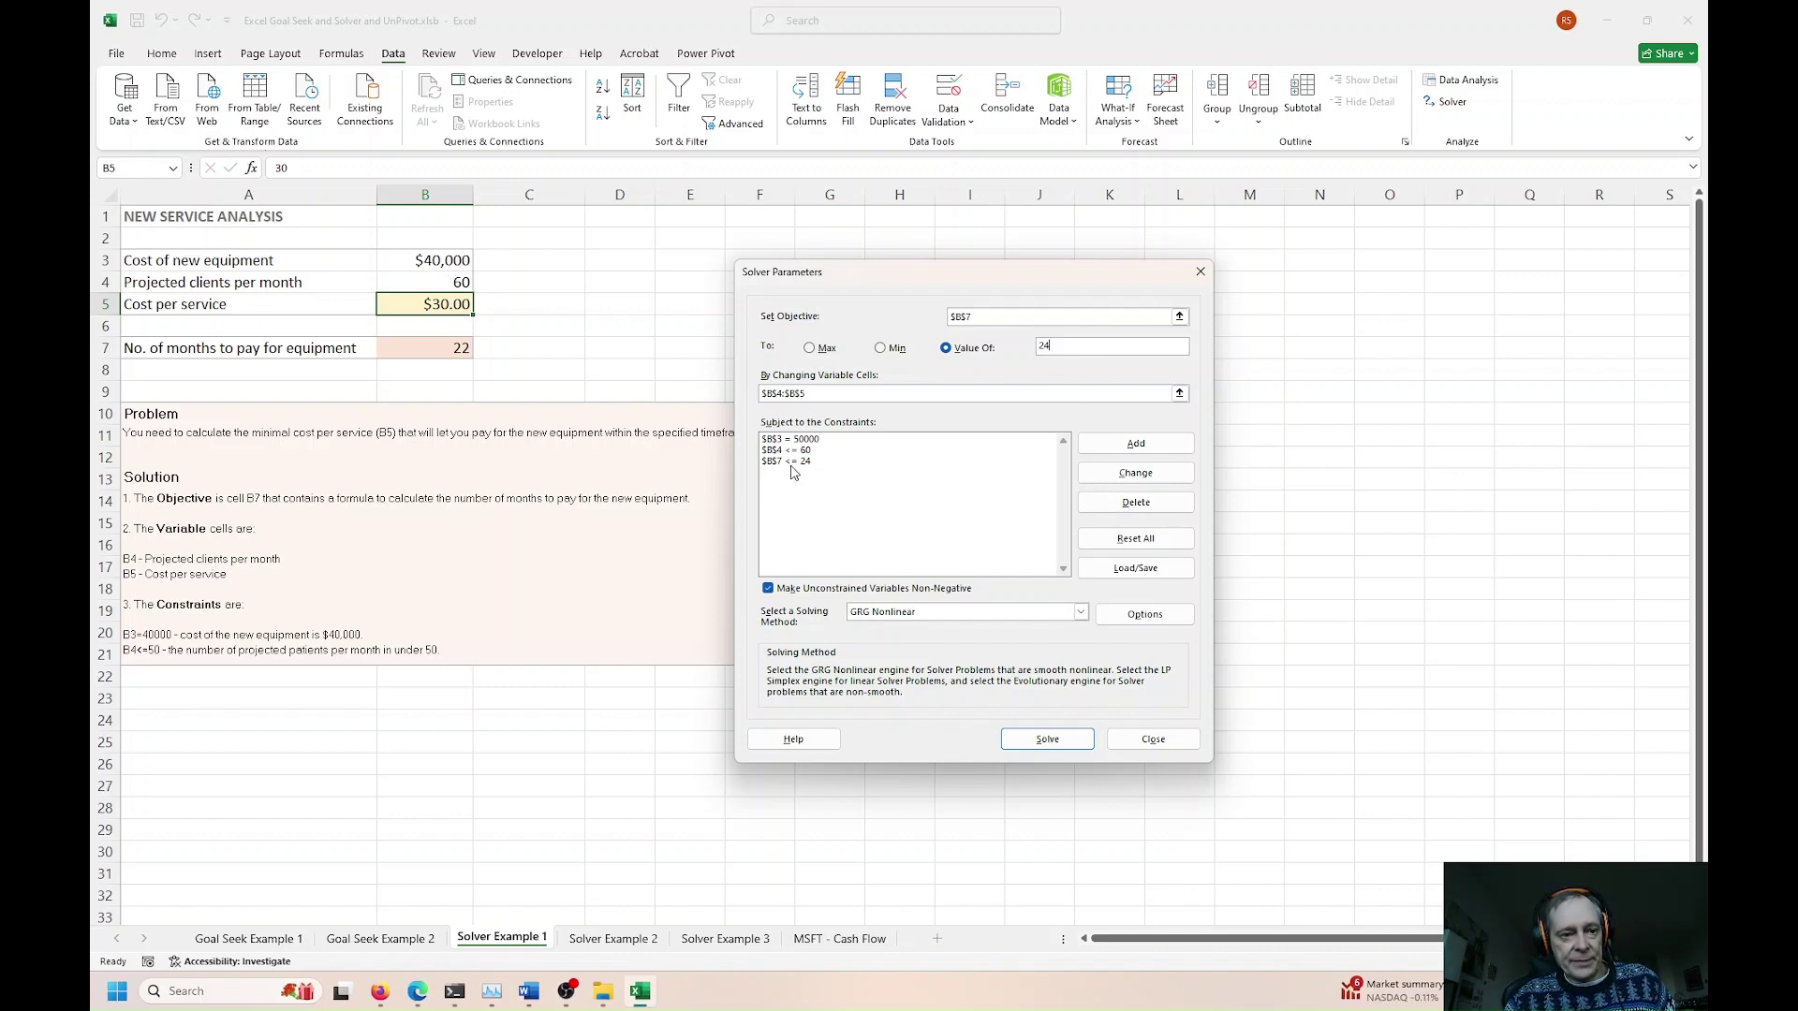
Step: Delete the B7 <= 24 constraint and review the remaining constraints on B4 and B3
{"action": "left_click", "coordinate": [794, 462]}
{"action": "left_click", "coordinate": [1158, 507]}
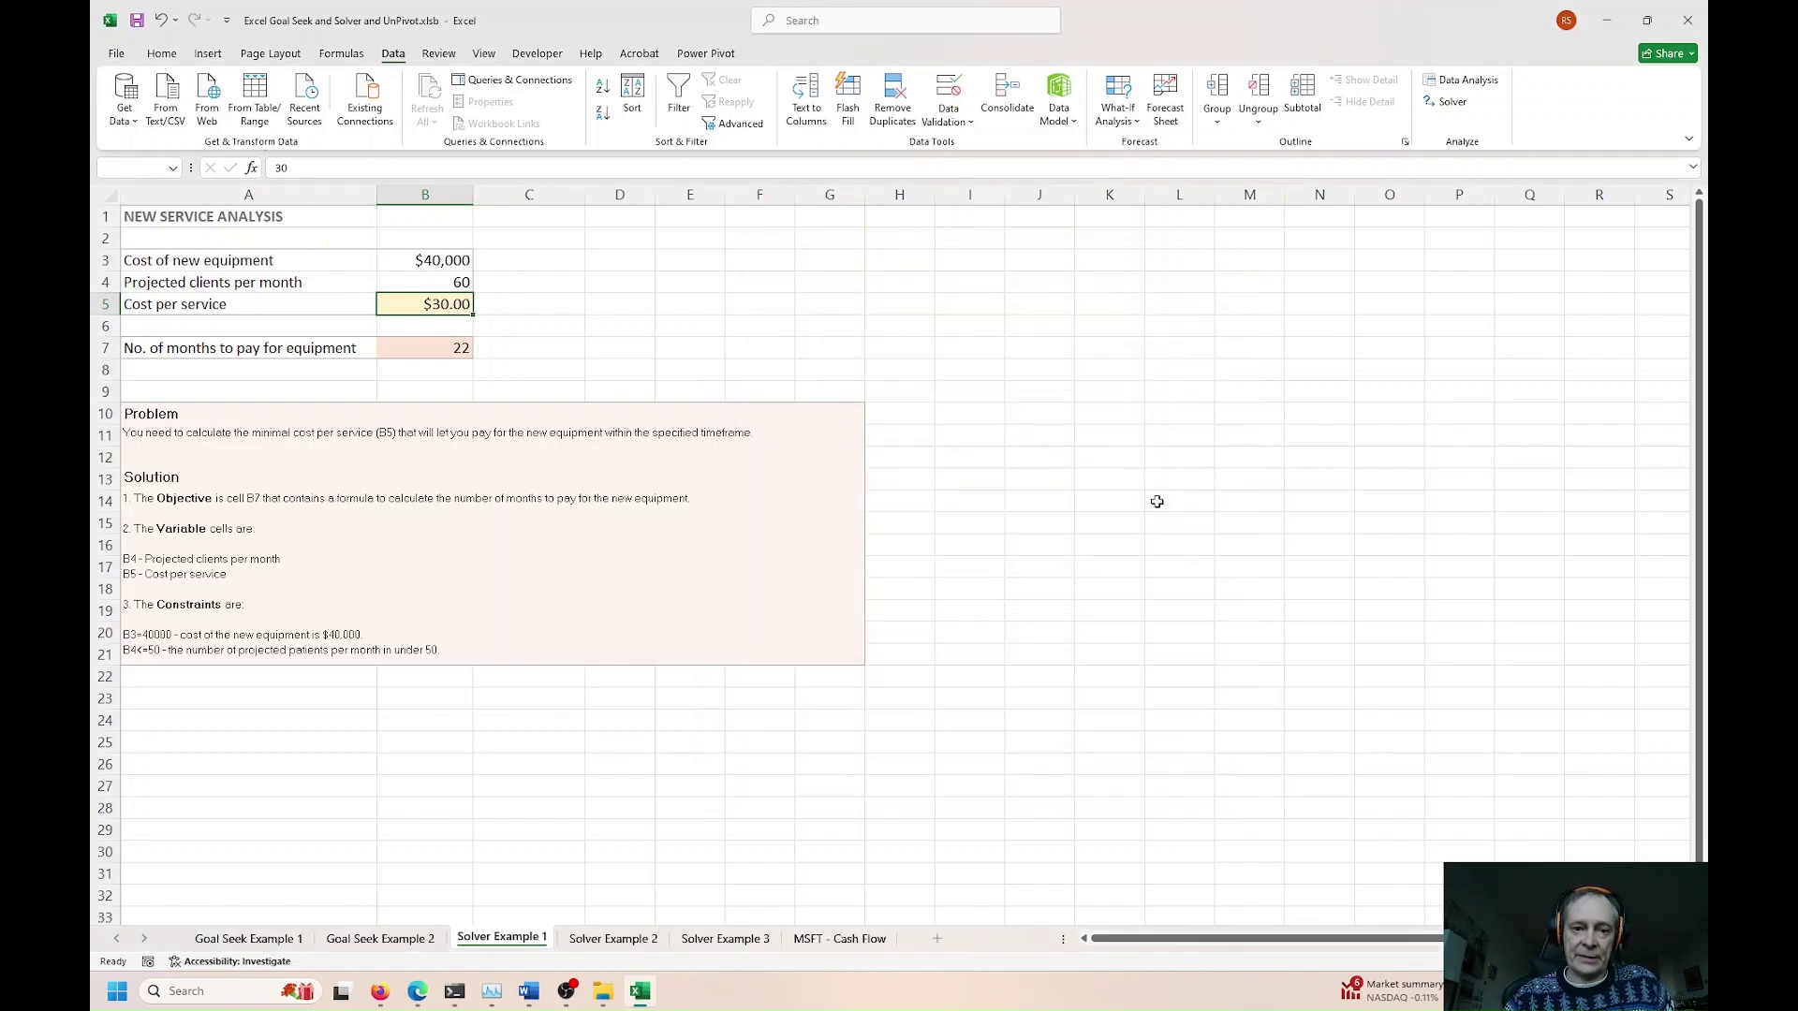
{"action": "left_click", "coordinate": [812, 453]}
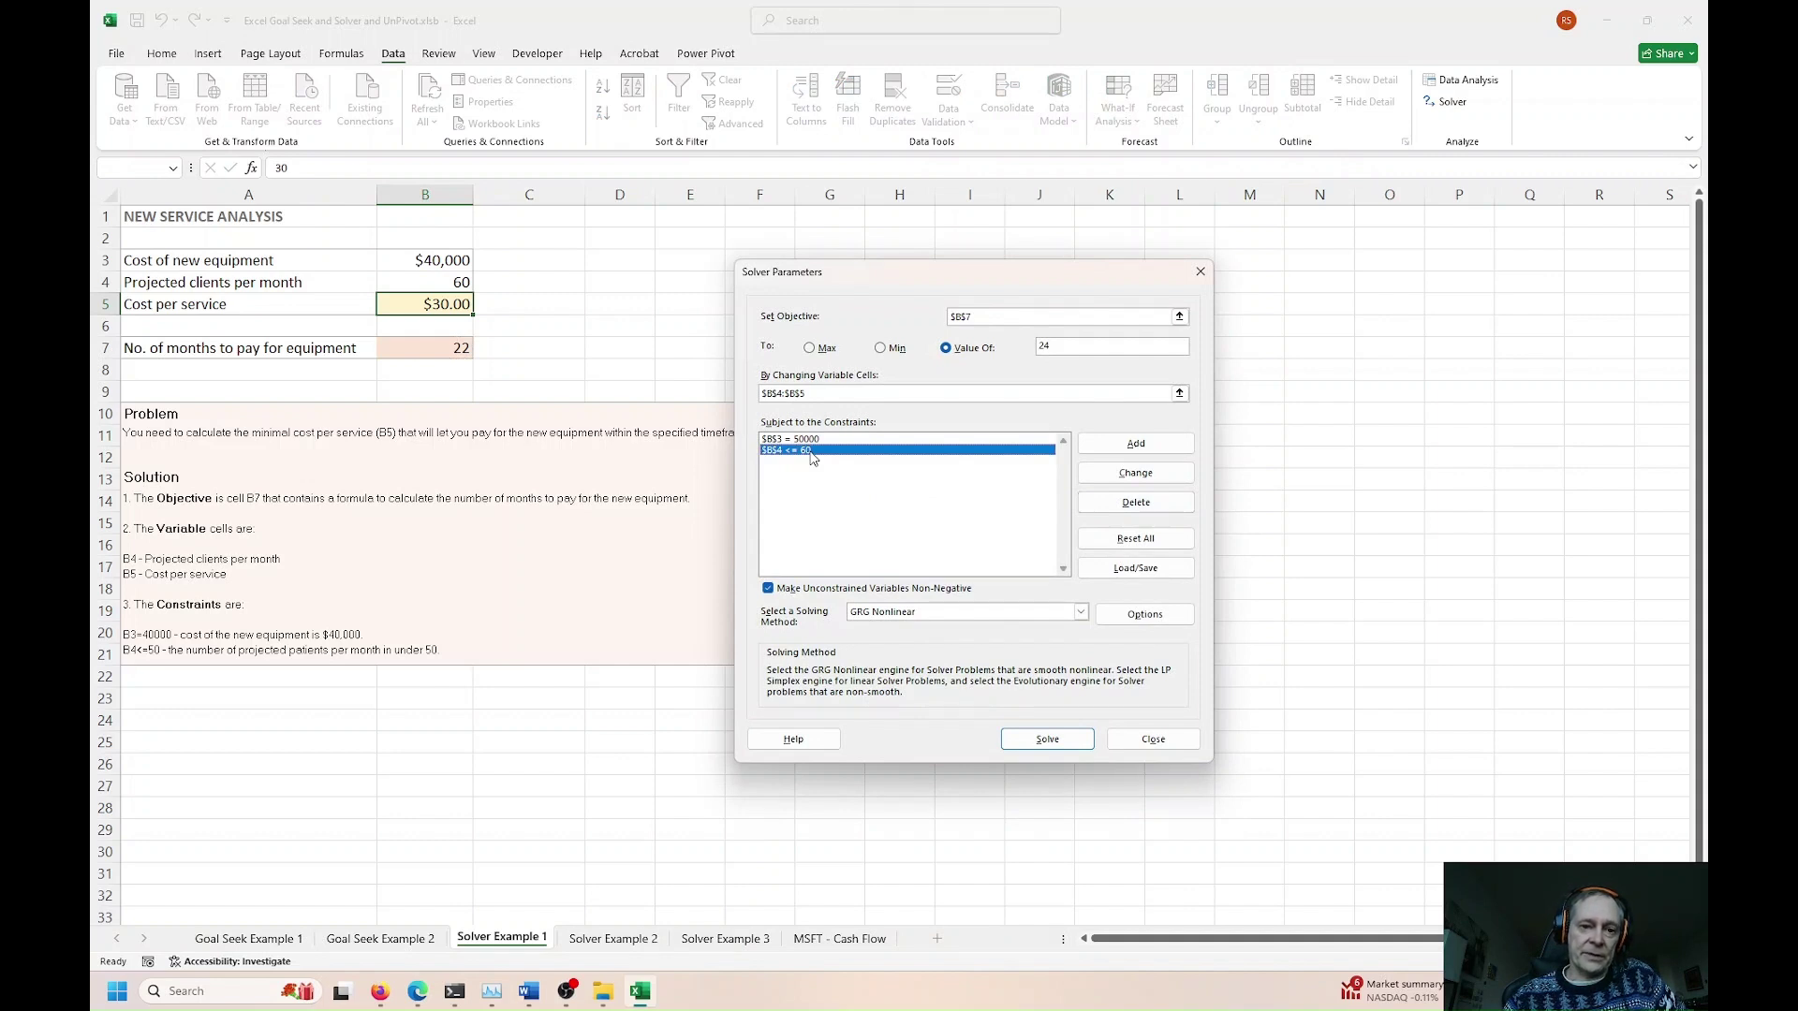
{"action": "left_click", "coordinate": [810, 441]}
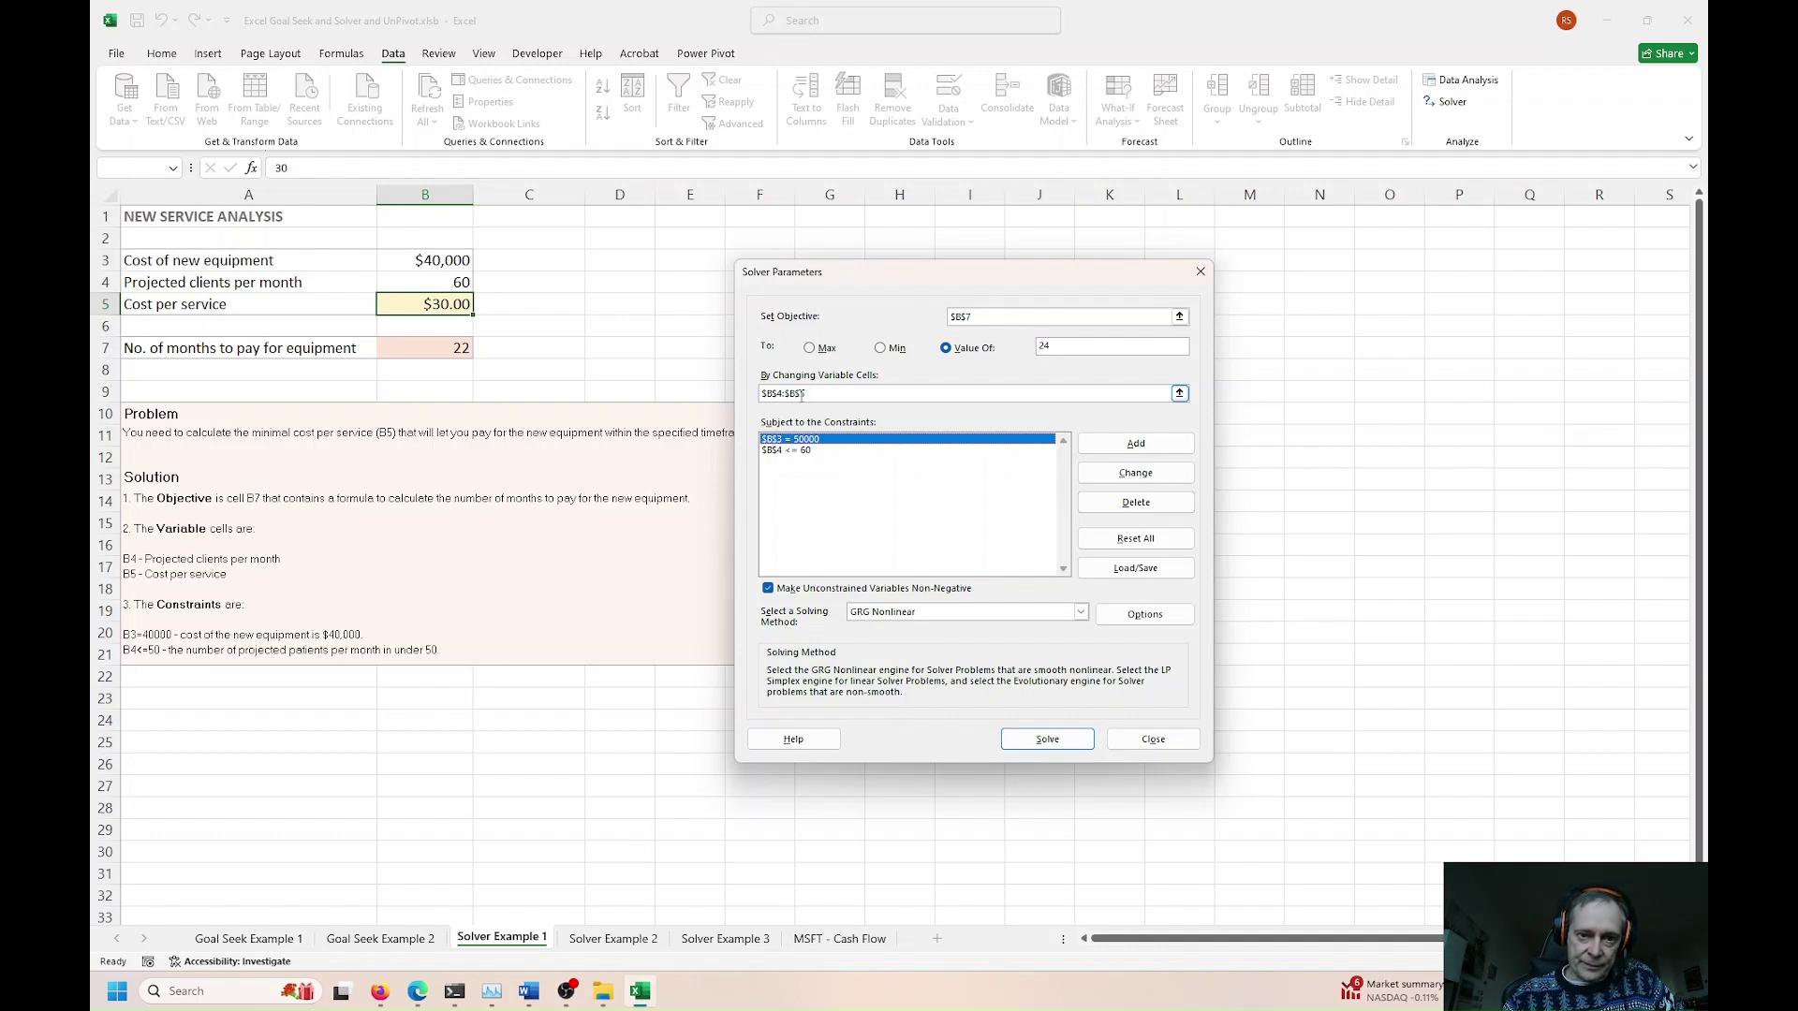
Step: Remove B4 from Solver's variable cells so only the cost per service in B5 can change
{"action": "left_click", "coordinate": [790, 397]}
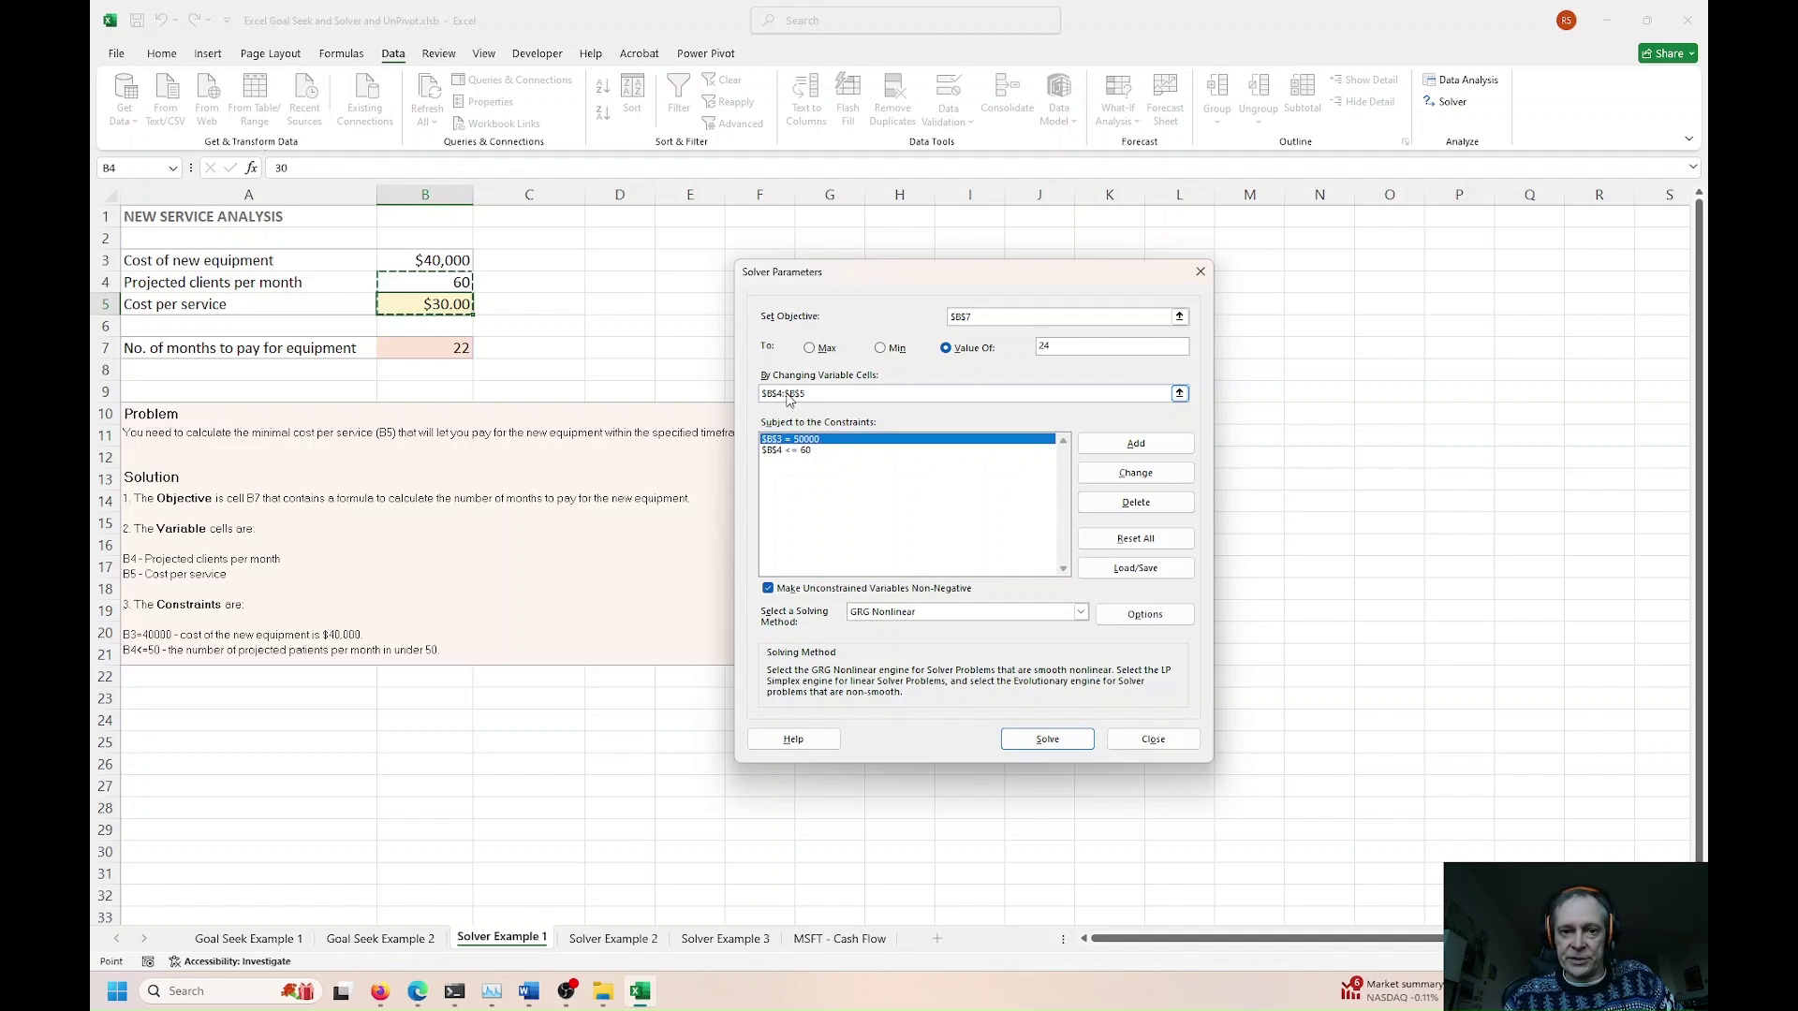
{"action": "key", "text": "BackSpace"}
{"action": "key", "text": "BackSpace"}
{"action": "key", "text": "BackSpace"}
{"action": "key", "text": "BackSpace"}
{"action": "key", "text": "BackSpace"}
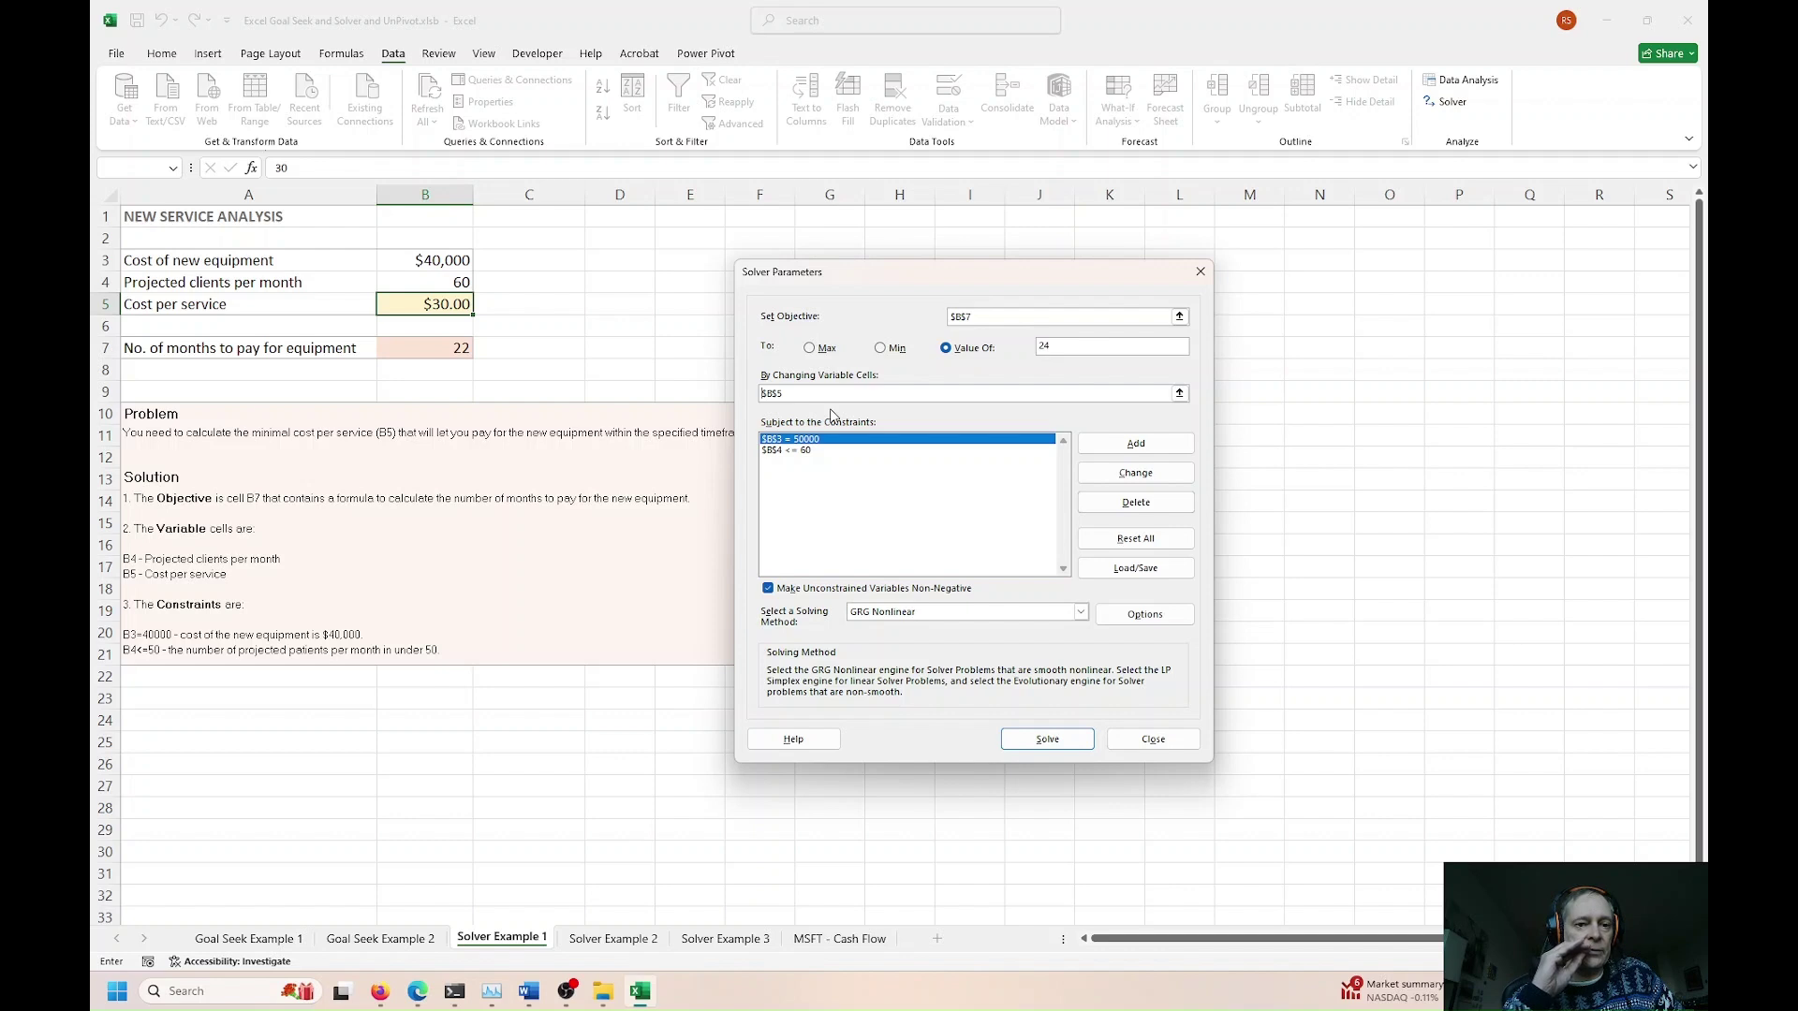
Step: Run Solver, keep its solution, and check the months to pay in B7 and projected clients in B4
{"action": "left_click", "coordinate": [1071, 740]}
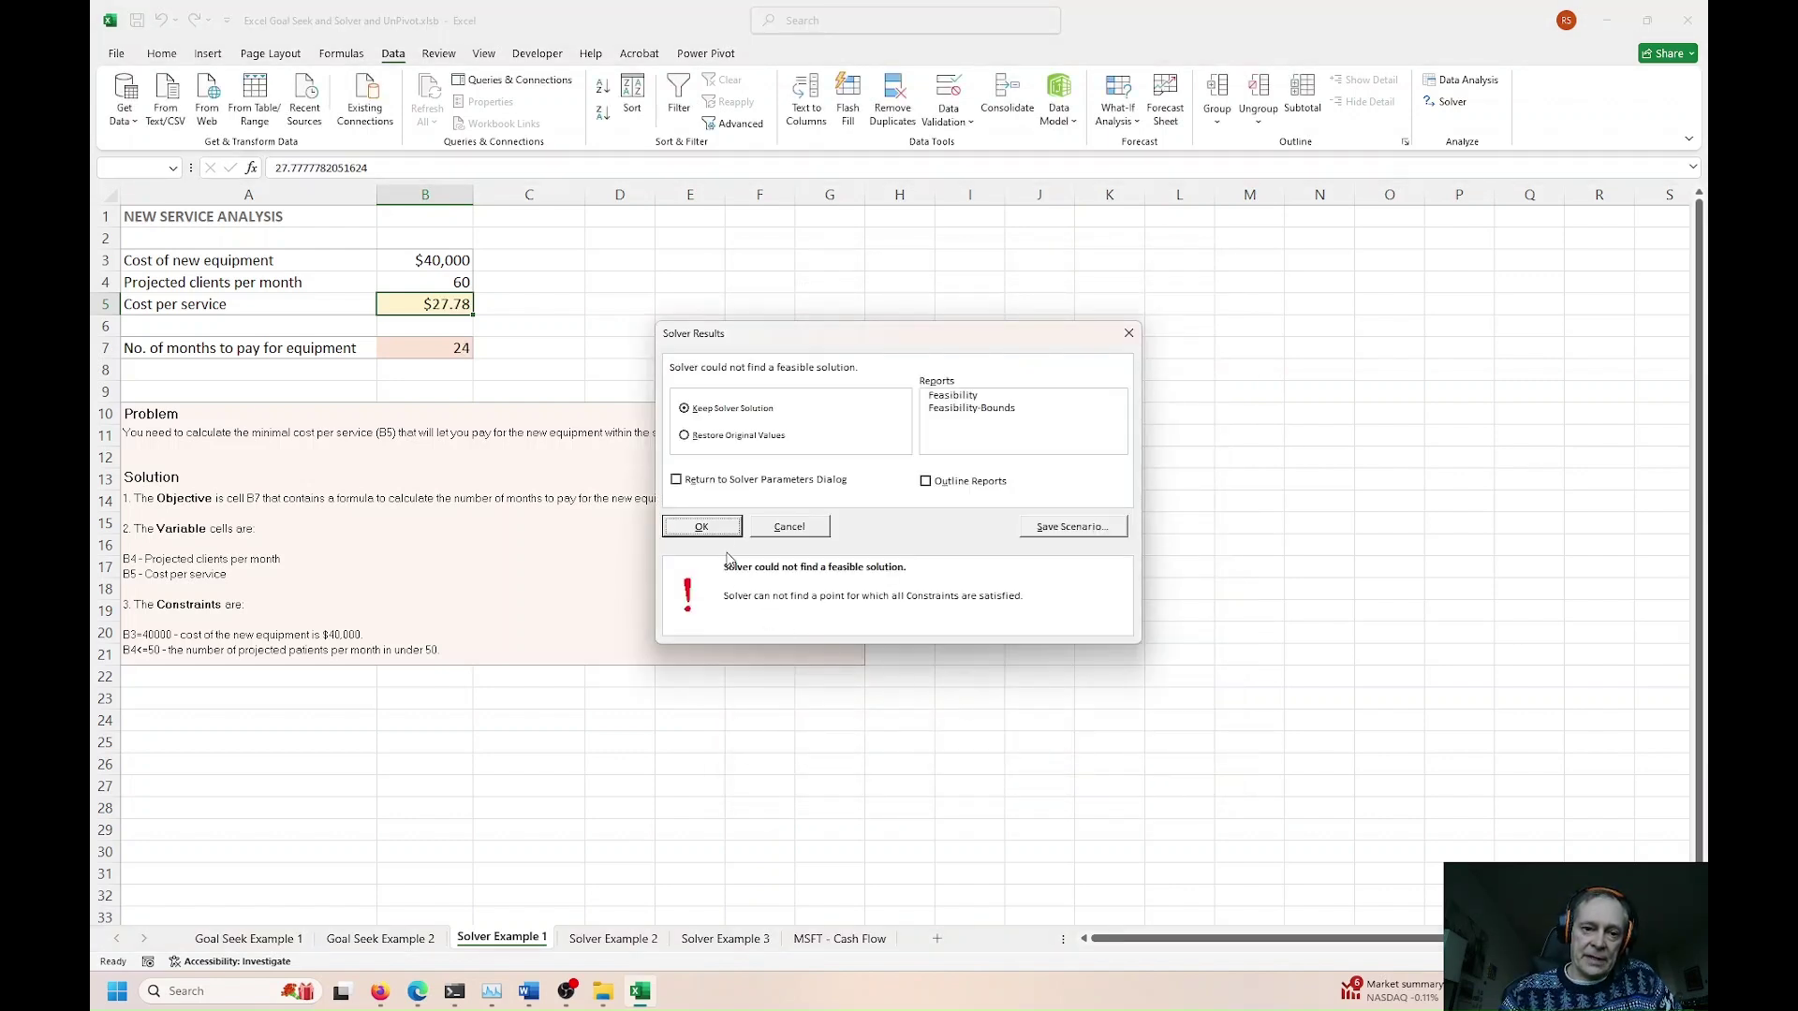
{"action": "left_click", "coordinate": [701, 528]}
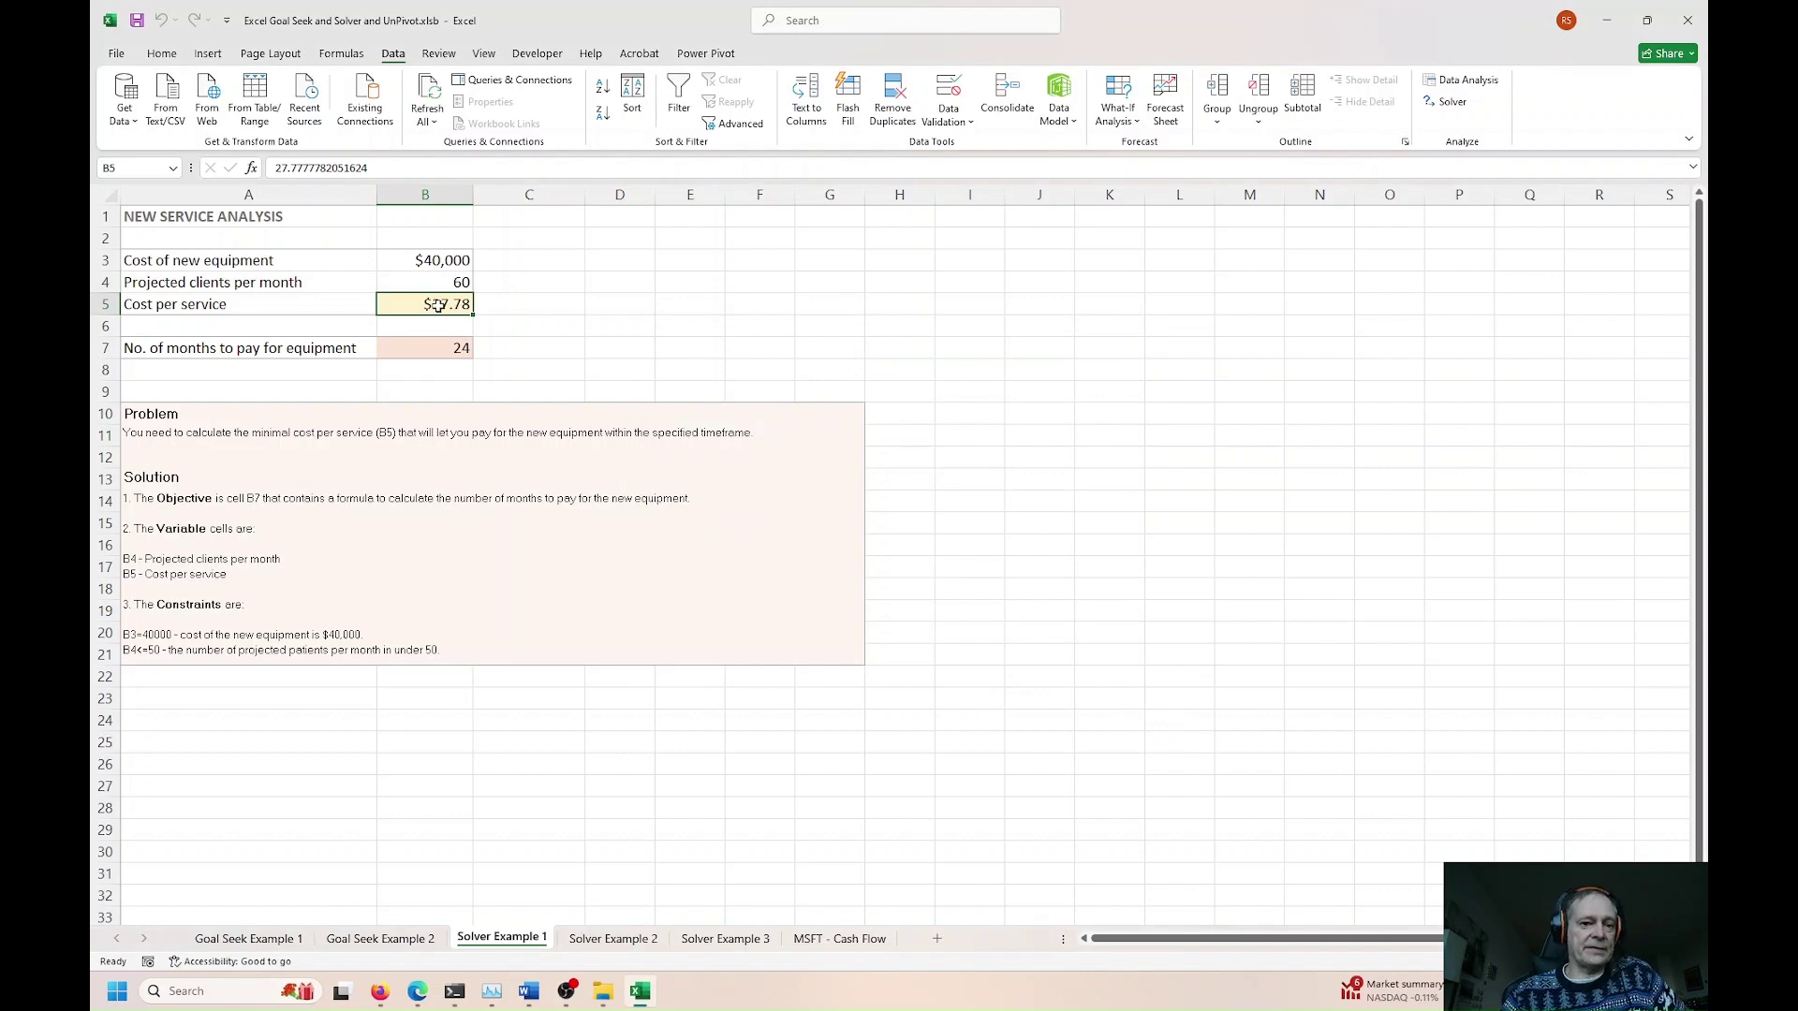
{"action": "left_click", "coordinate": [426, 345]}
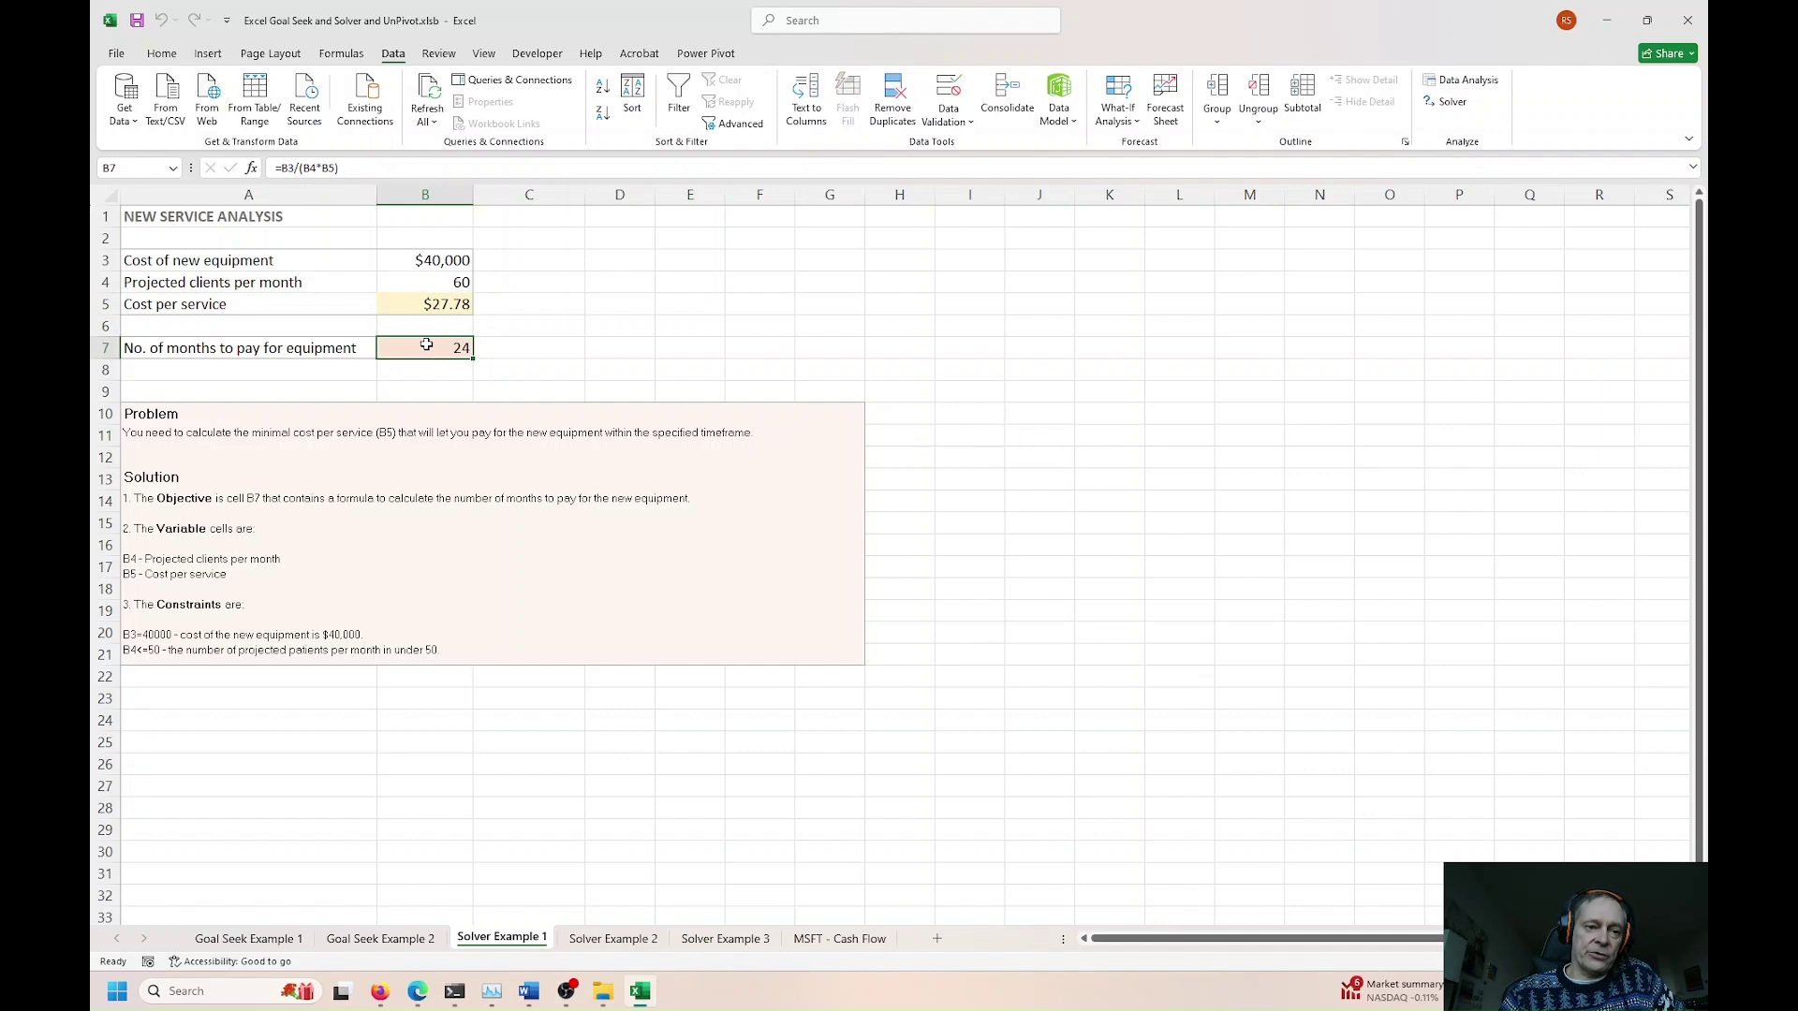
{"action": "left_click", "coordinate": [415, 278]}
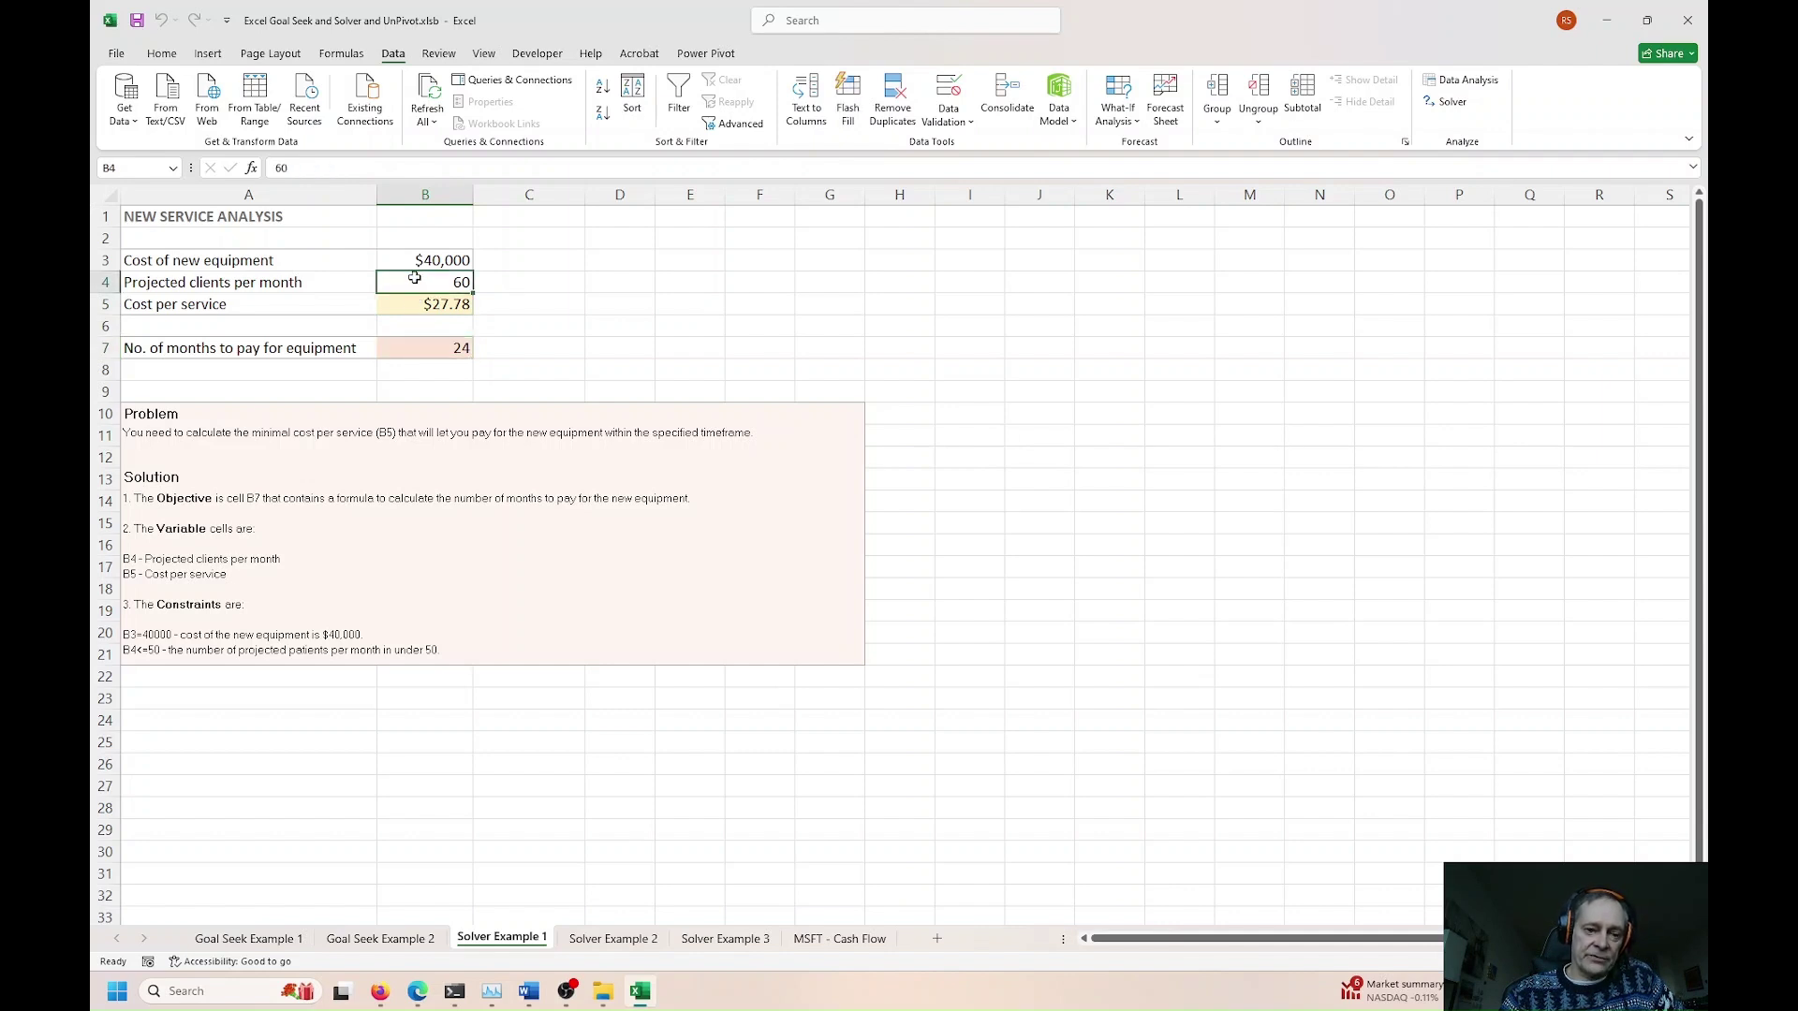
Step: Switch to the Solver Example 2 sheet and inspect the sales people, revenue, diminishing return and cost inputs in C3:C6
{"action": "left_click", "coordinate": [599, 939]}
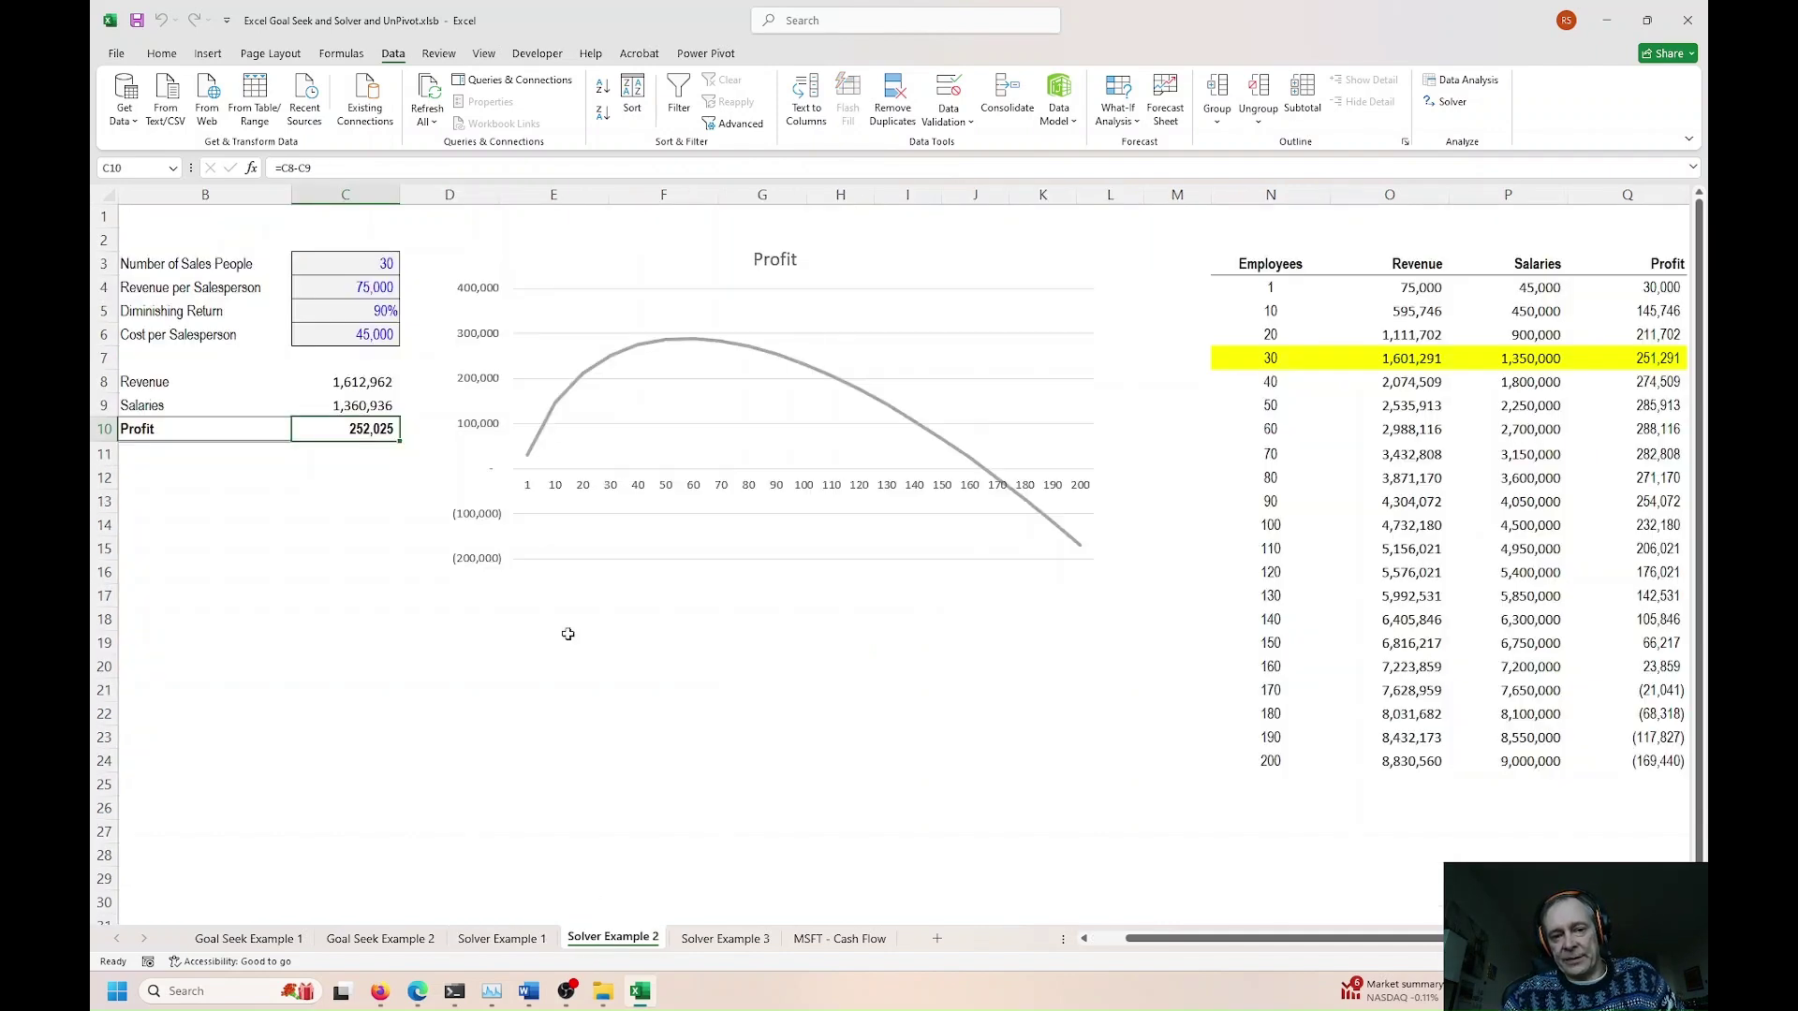
{"action": "left_click", "coordinate": [360, 261]}
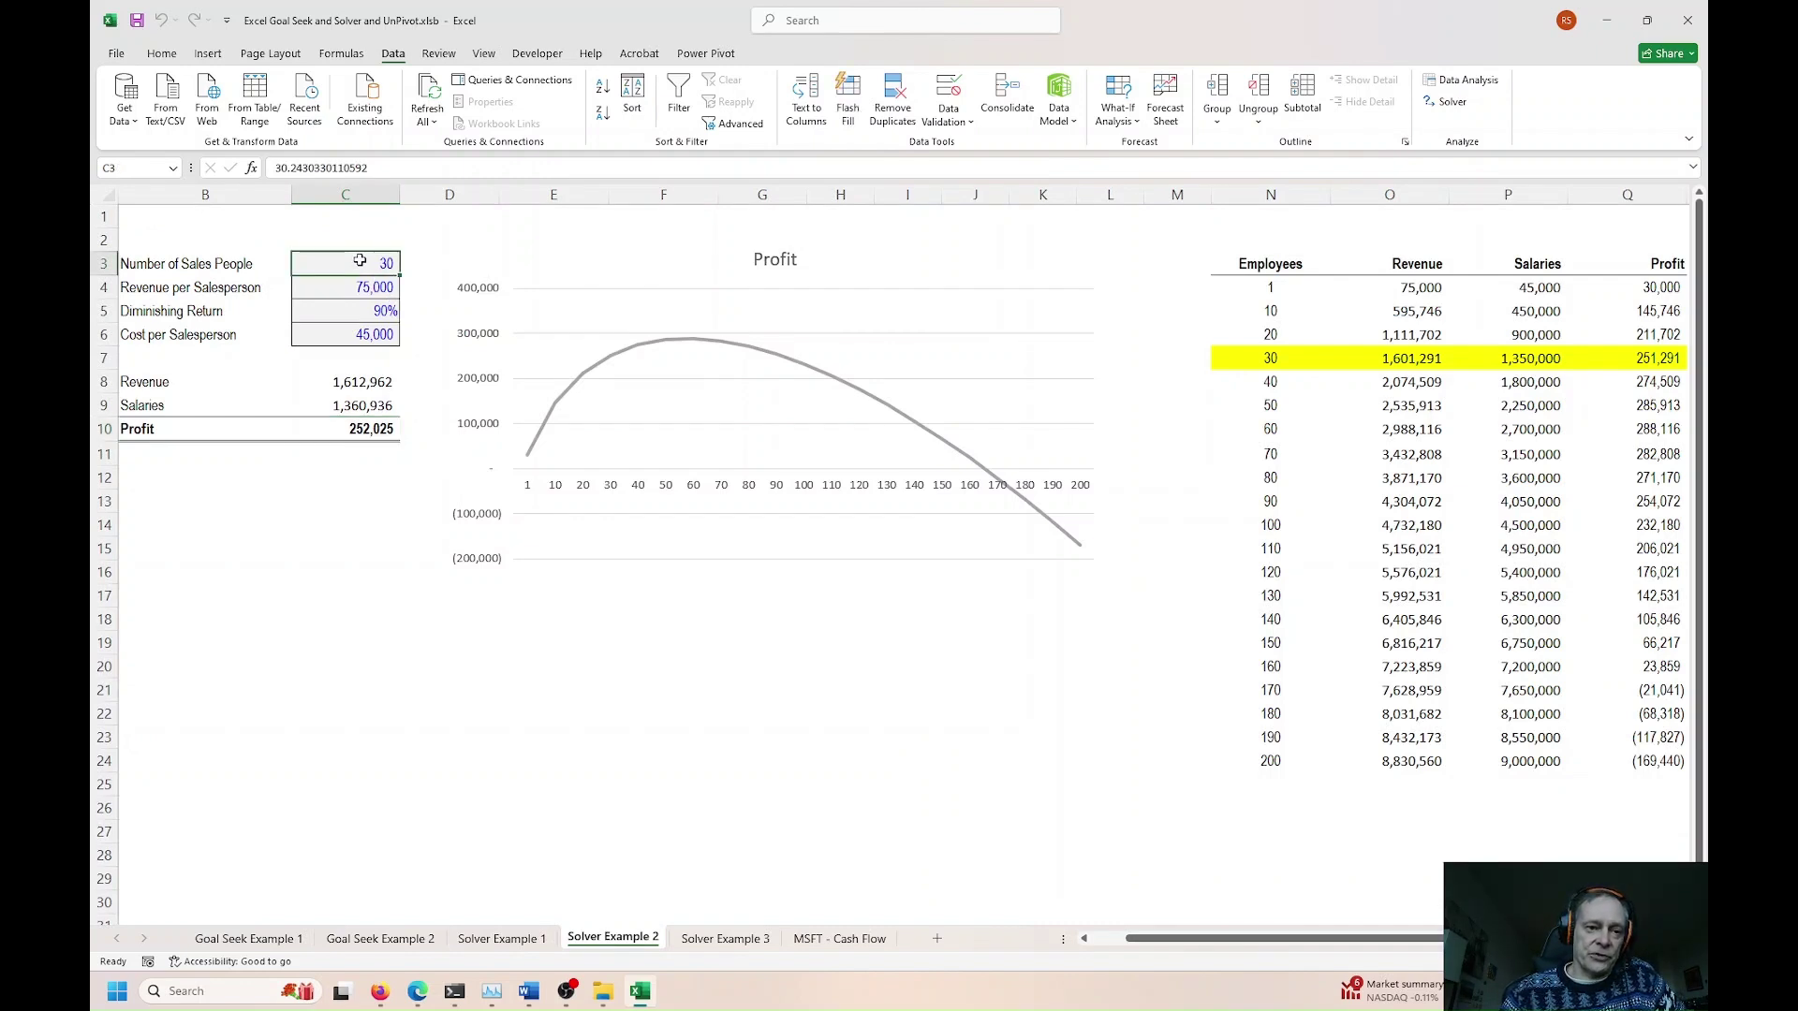
{"action": "left_click", "coordinate": [334, 292]}
{"action": "left_click", "coordinate": [316, 315]}
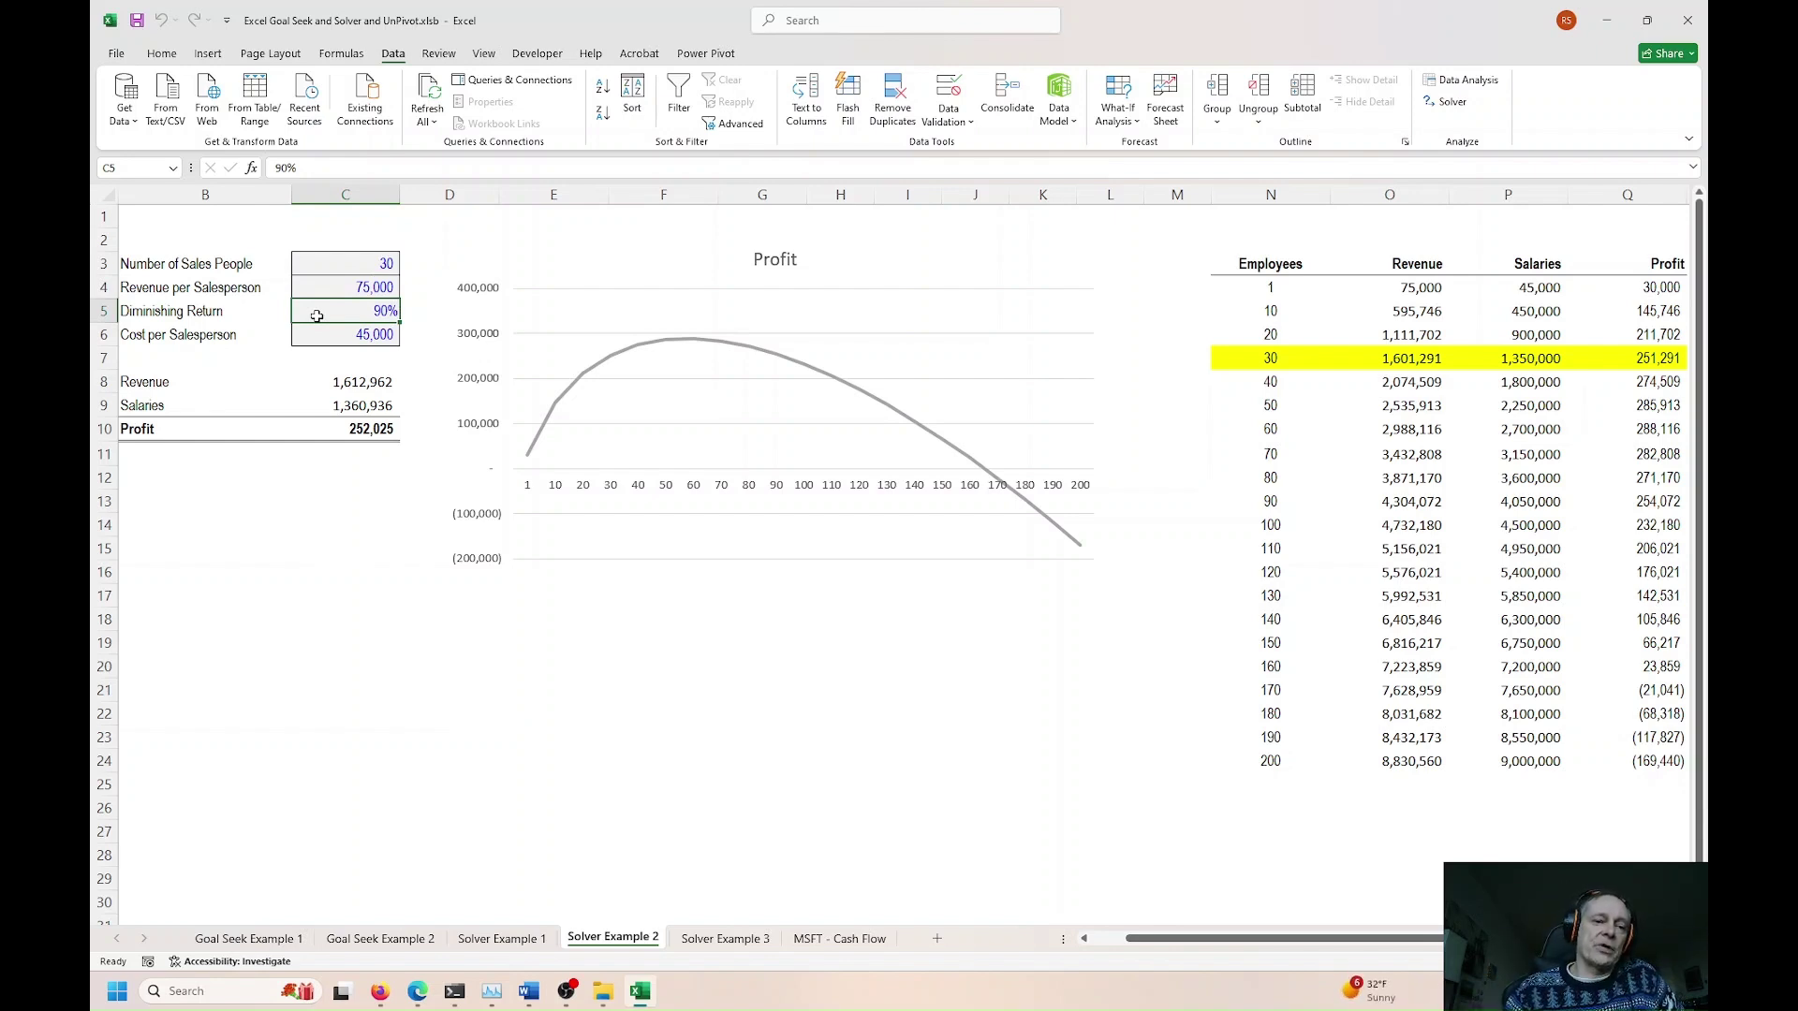
{"action": "left_click", "coordinate": [323, 269]}
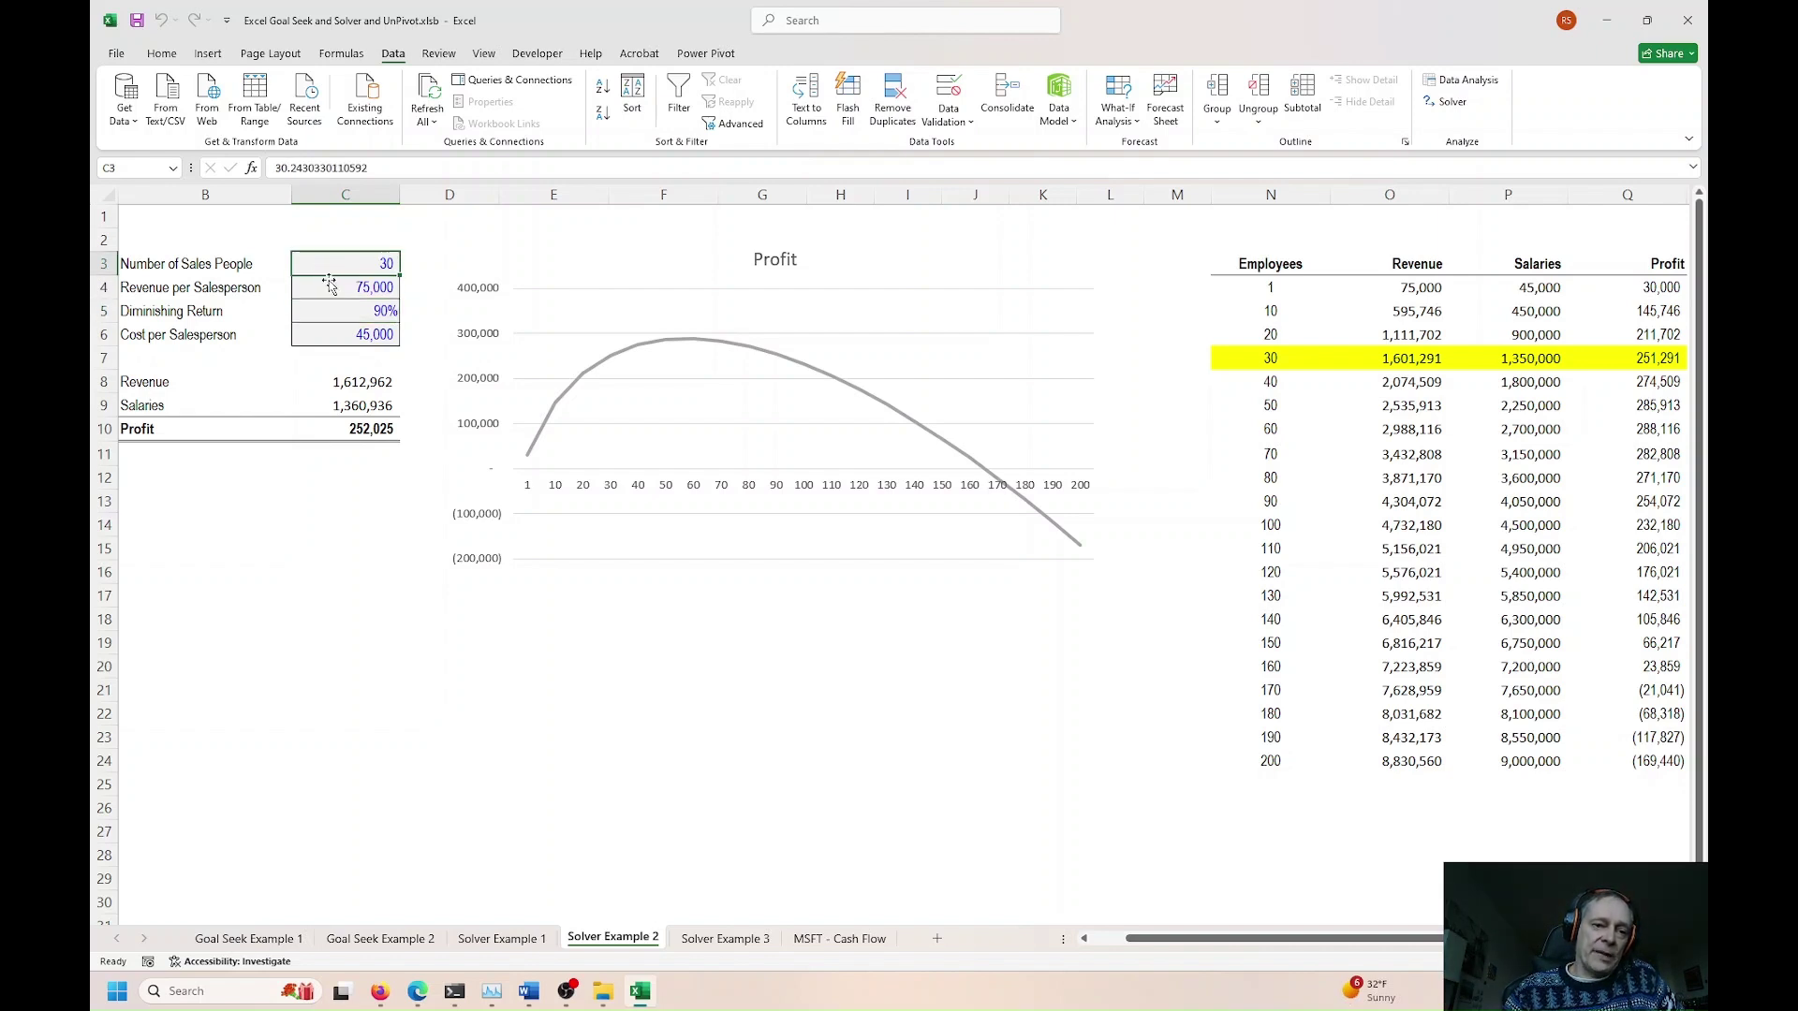
{"action": "left_click", "coordinate": [330, 291]}
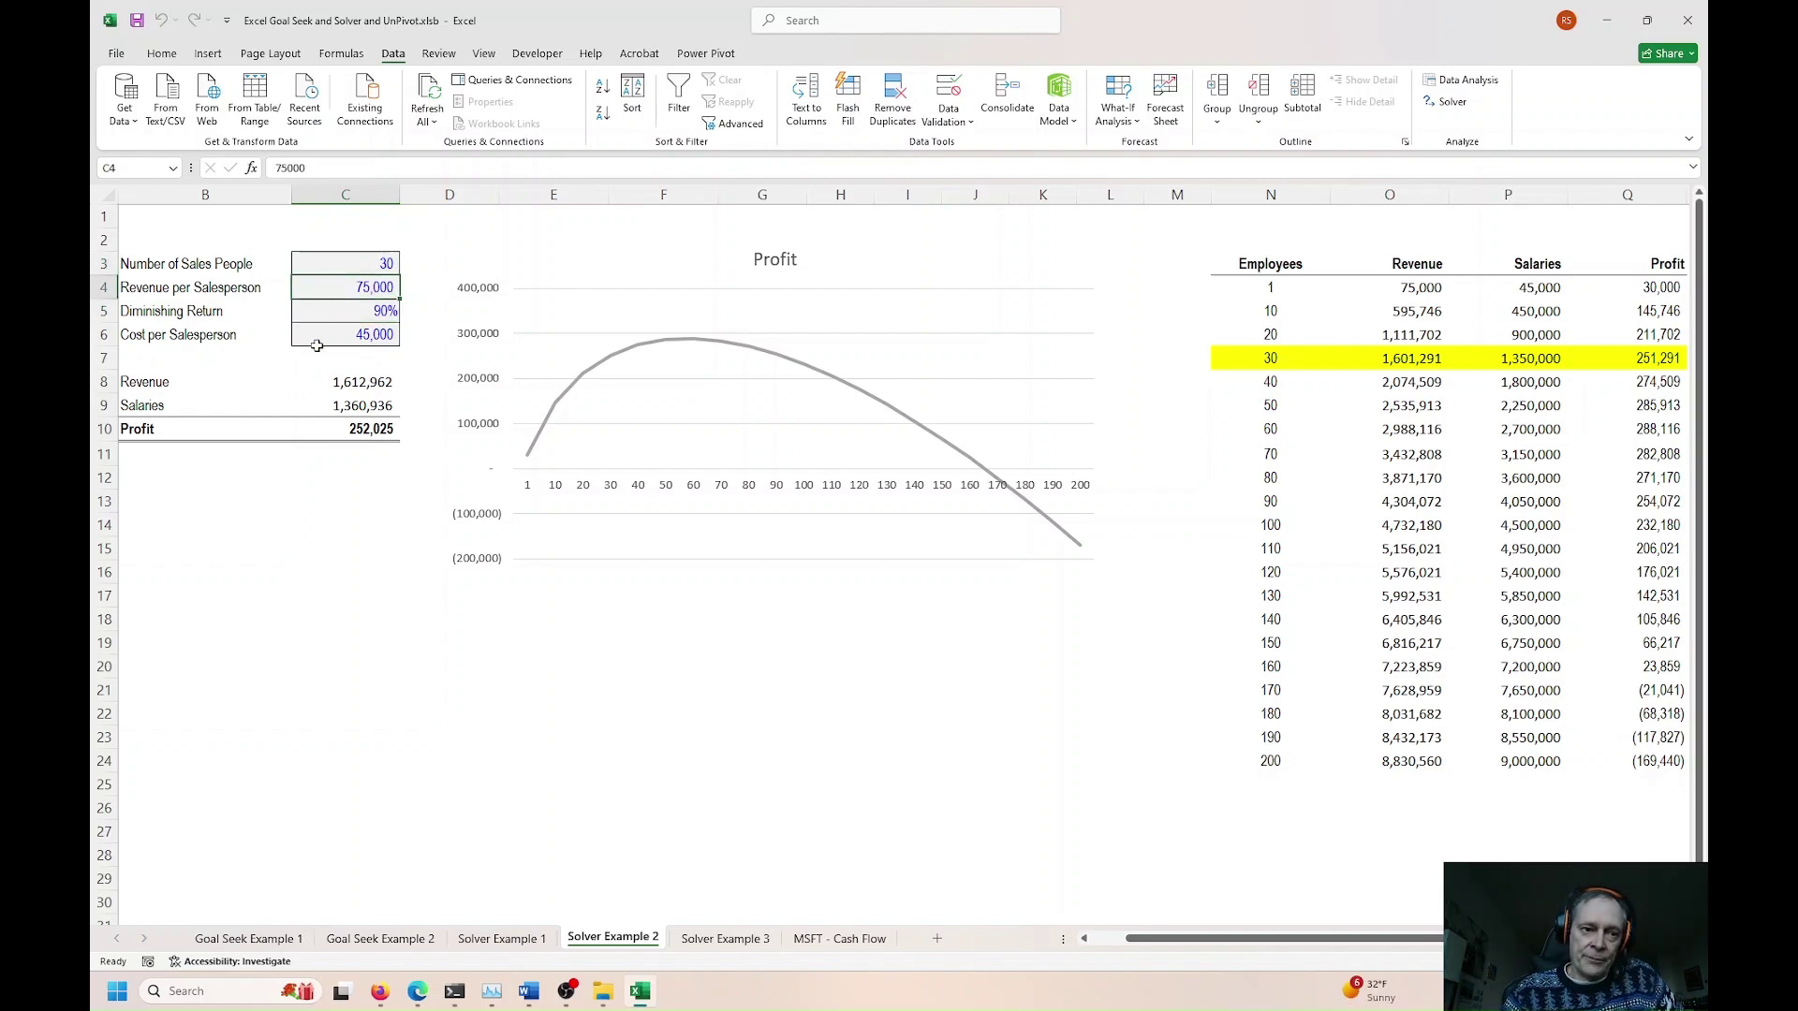
{"action": "left_click", "coordinate": [312, 336]}
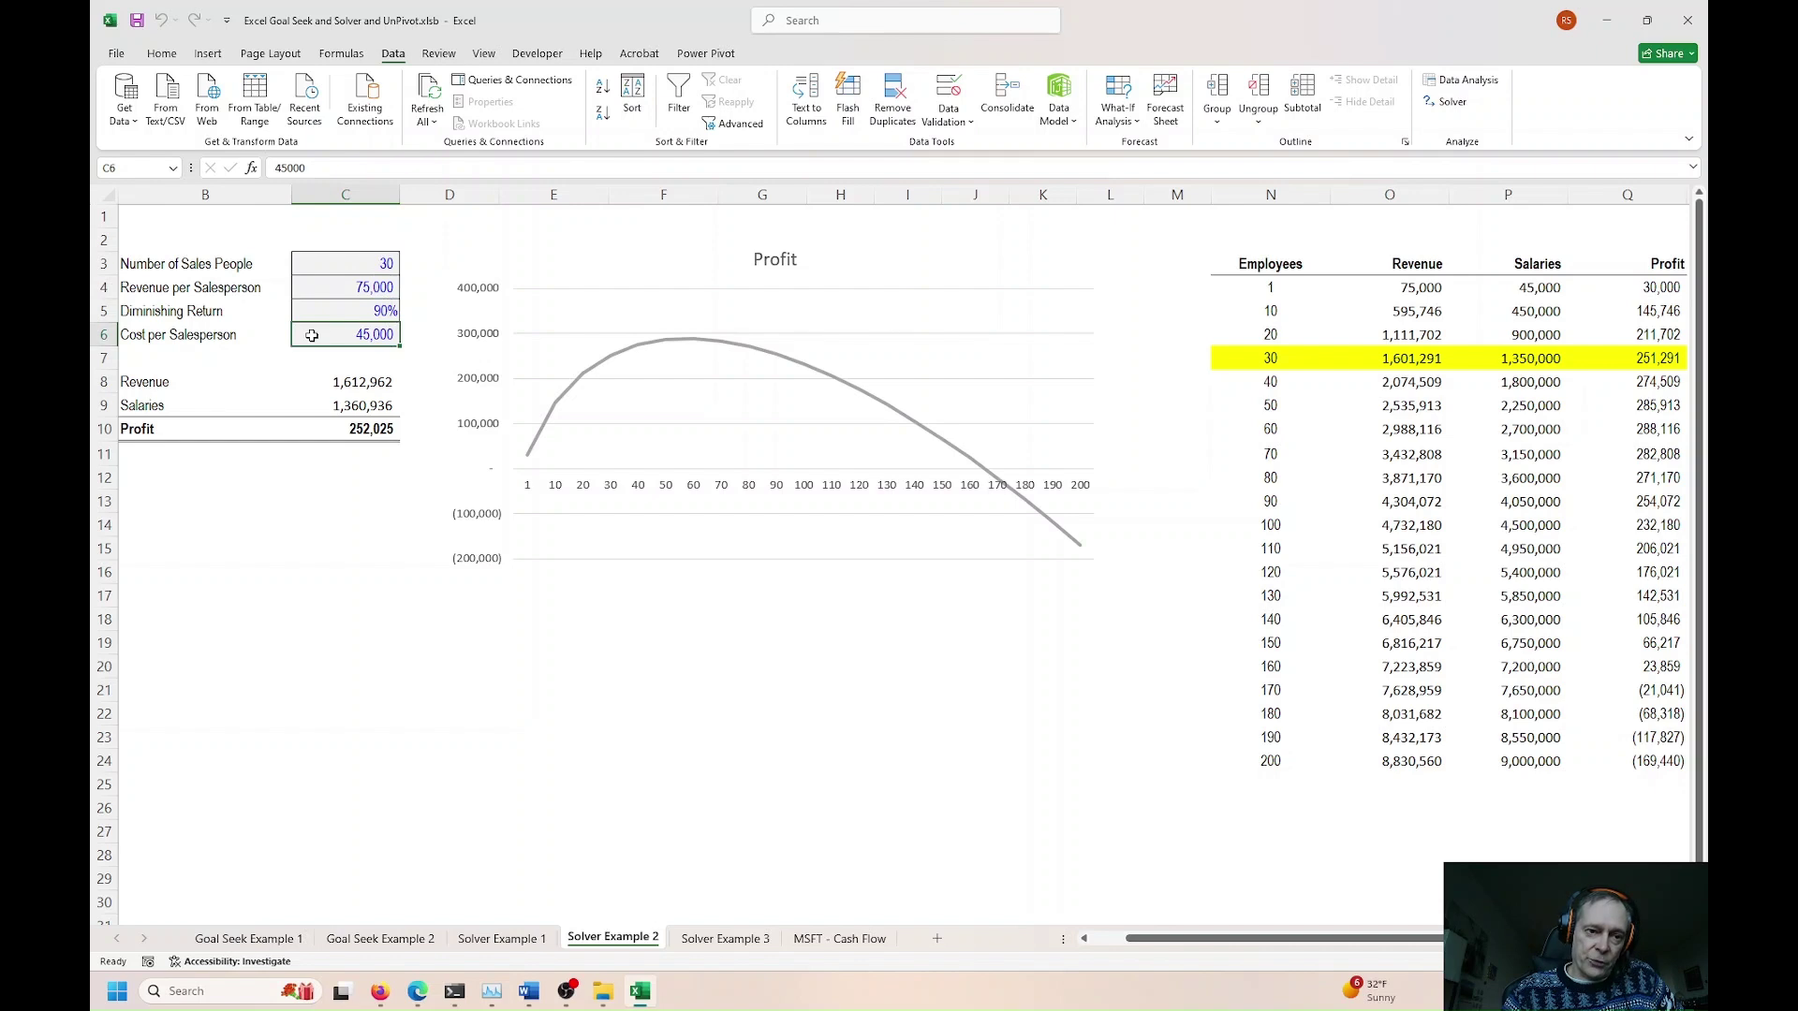
Step: Show the sheet's formulas, examine how revenue in C8 uses C4, C3 and C5, and return to showing values
{"action": "left_click", "coordinate": [317, 380]}
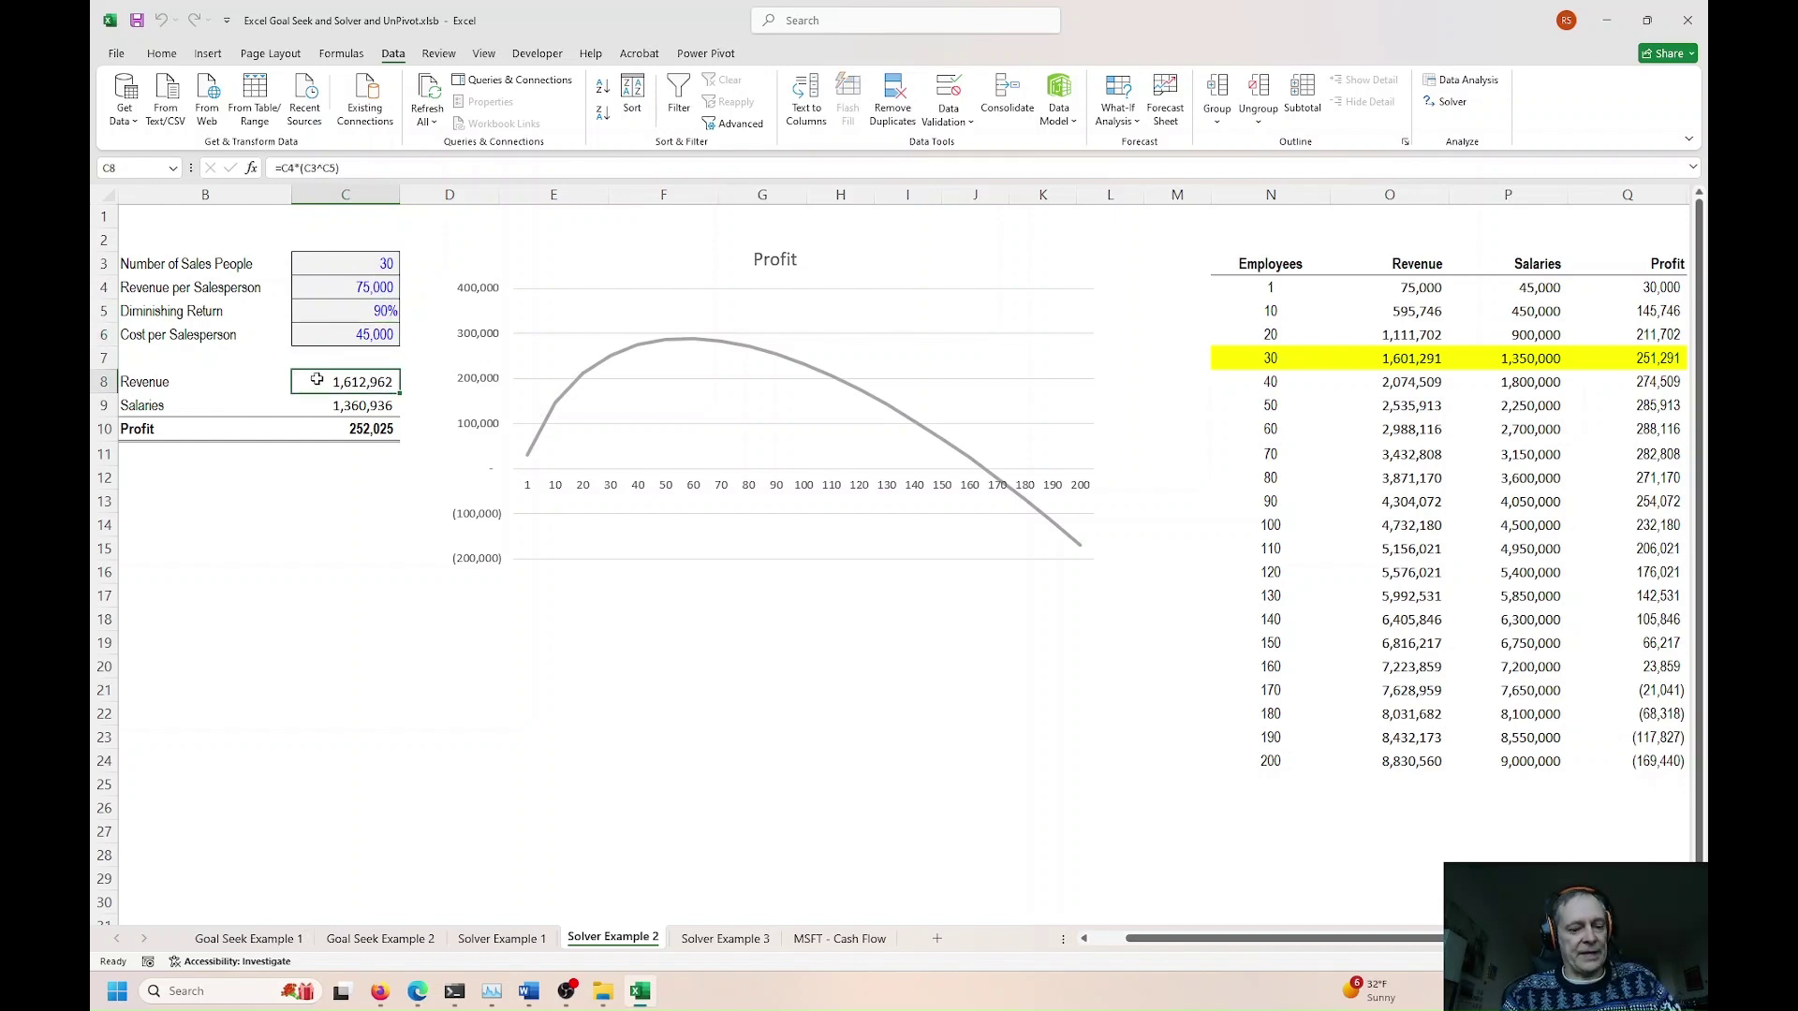
{"action": "key", "text": "ctrl+grave"}
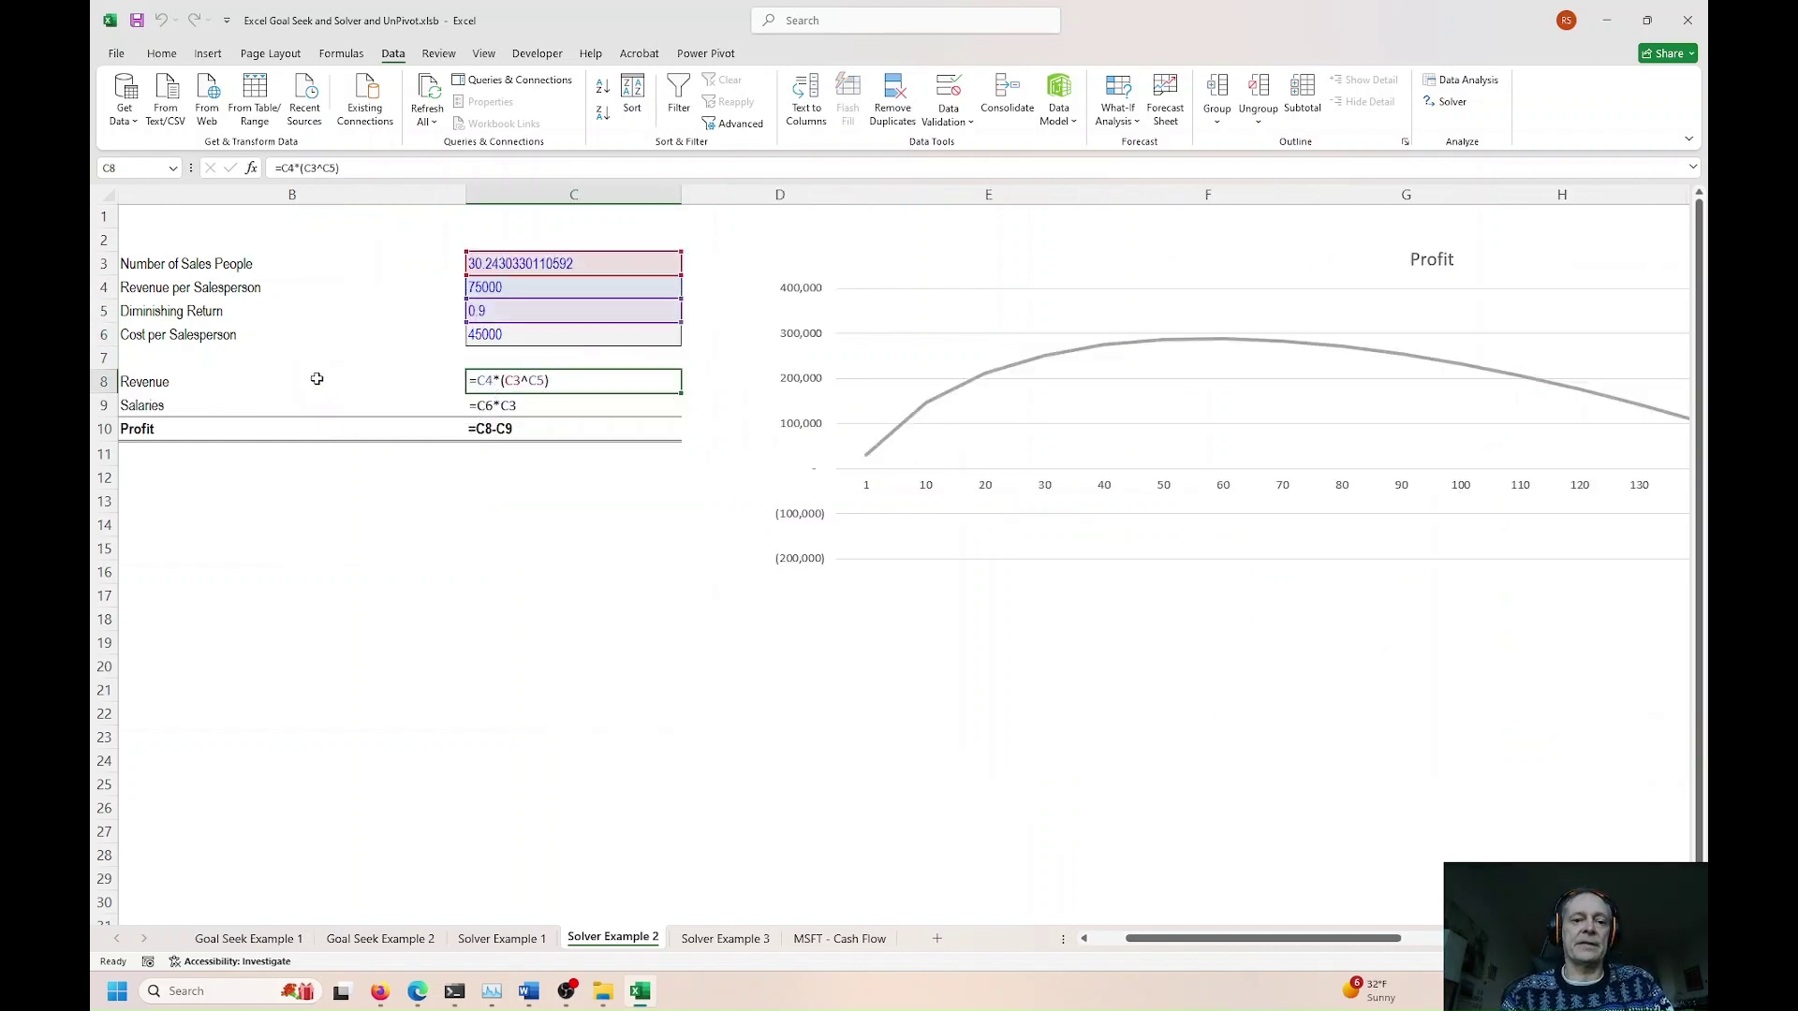
{"action": "double_click", "coordinate": [514, 382]}
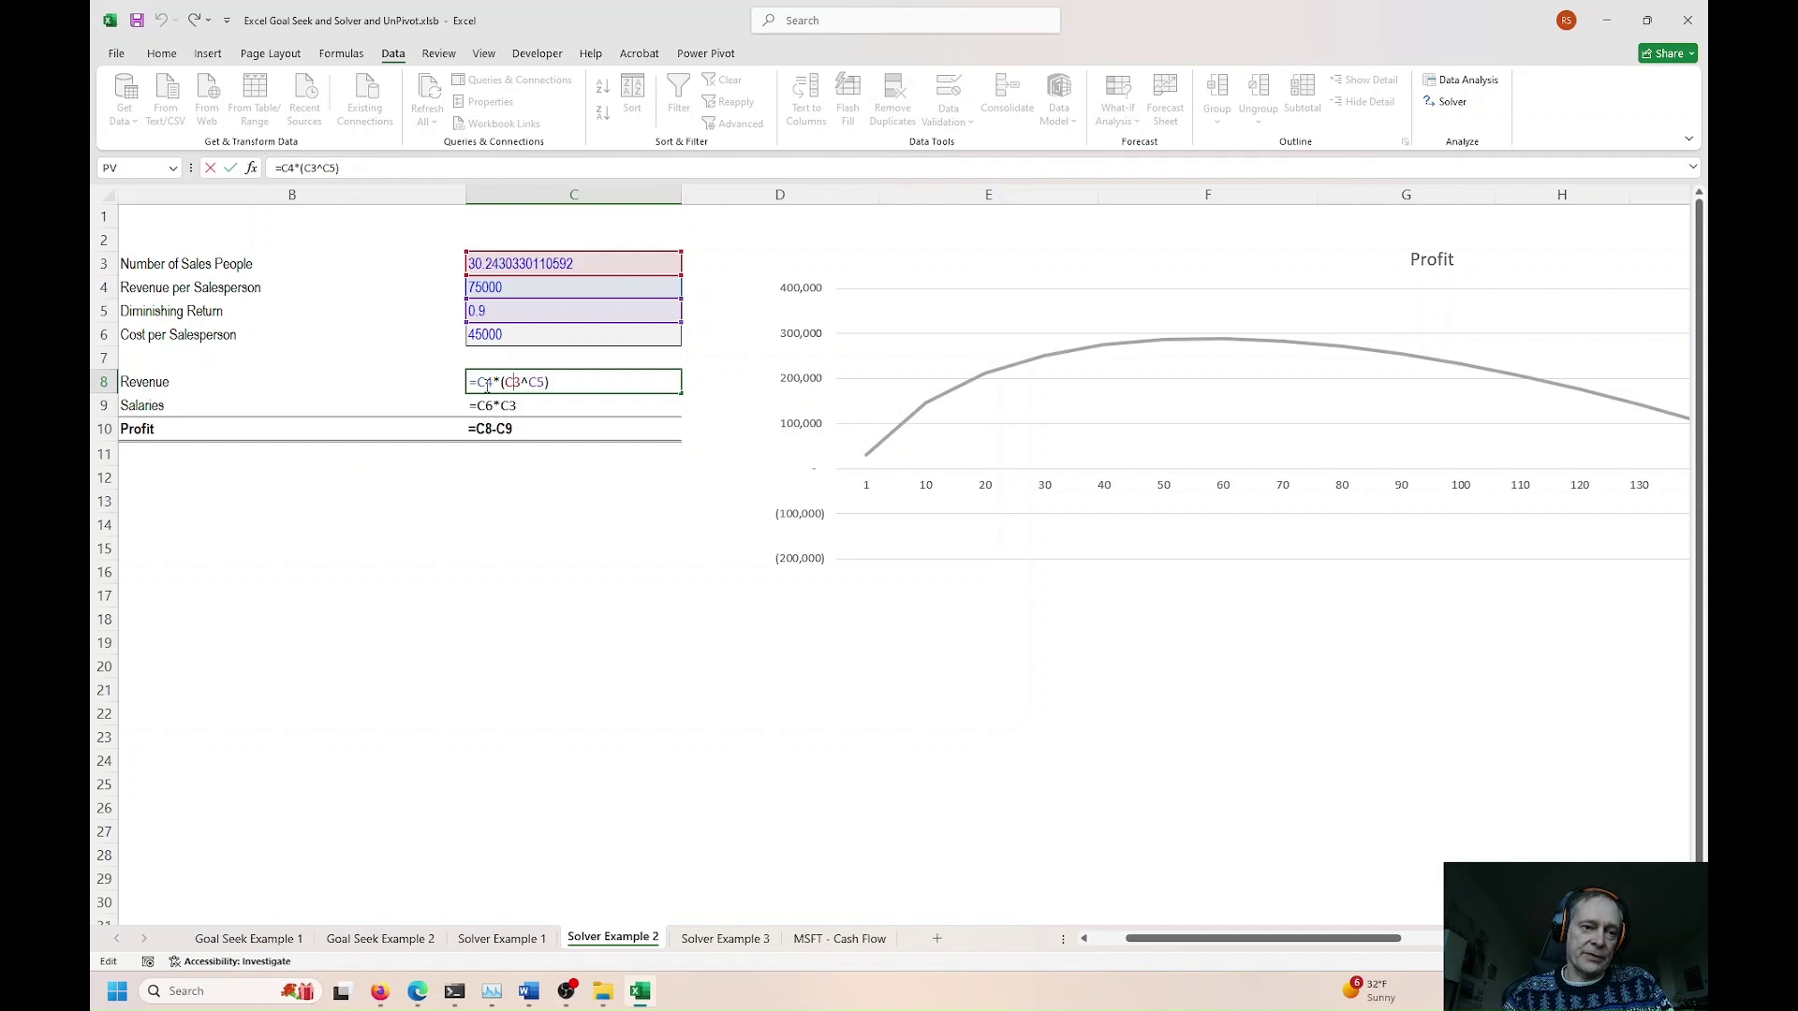
{"action": "left_click_drag", "start_coordinate": [476, 382], "coordinate": [496, 382]}
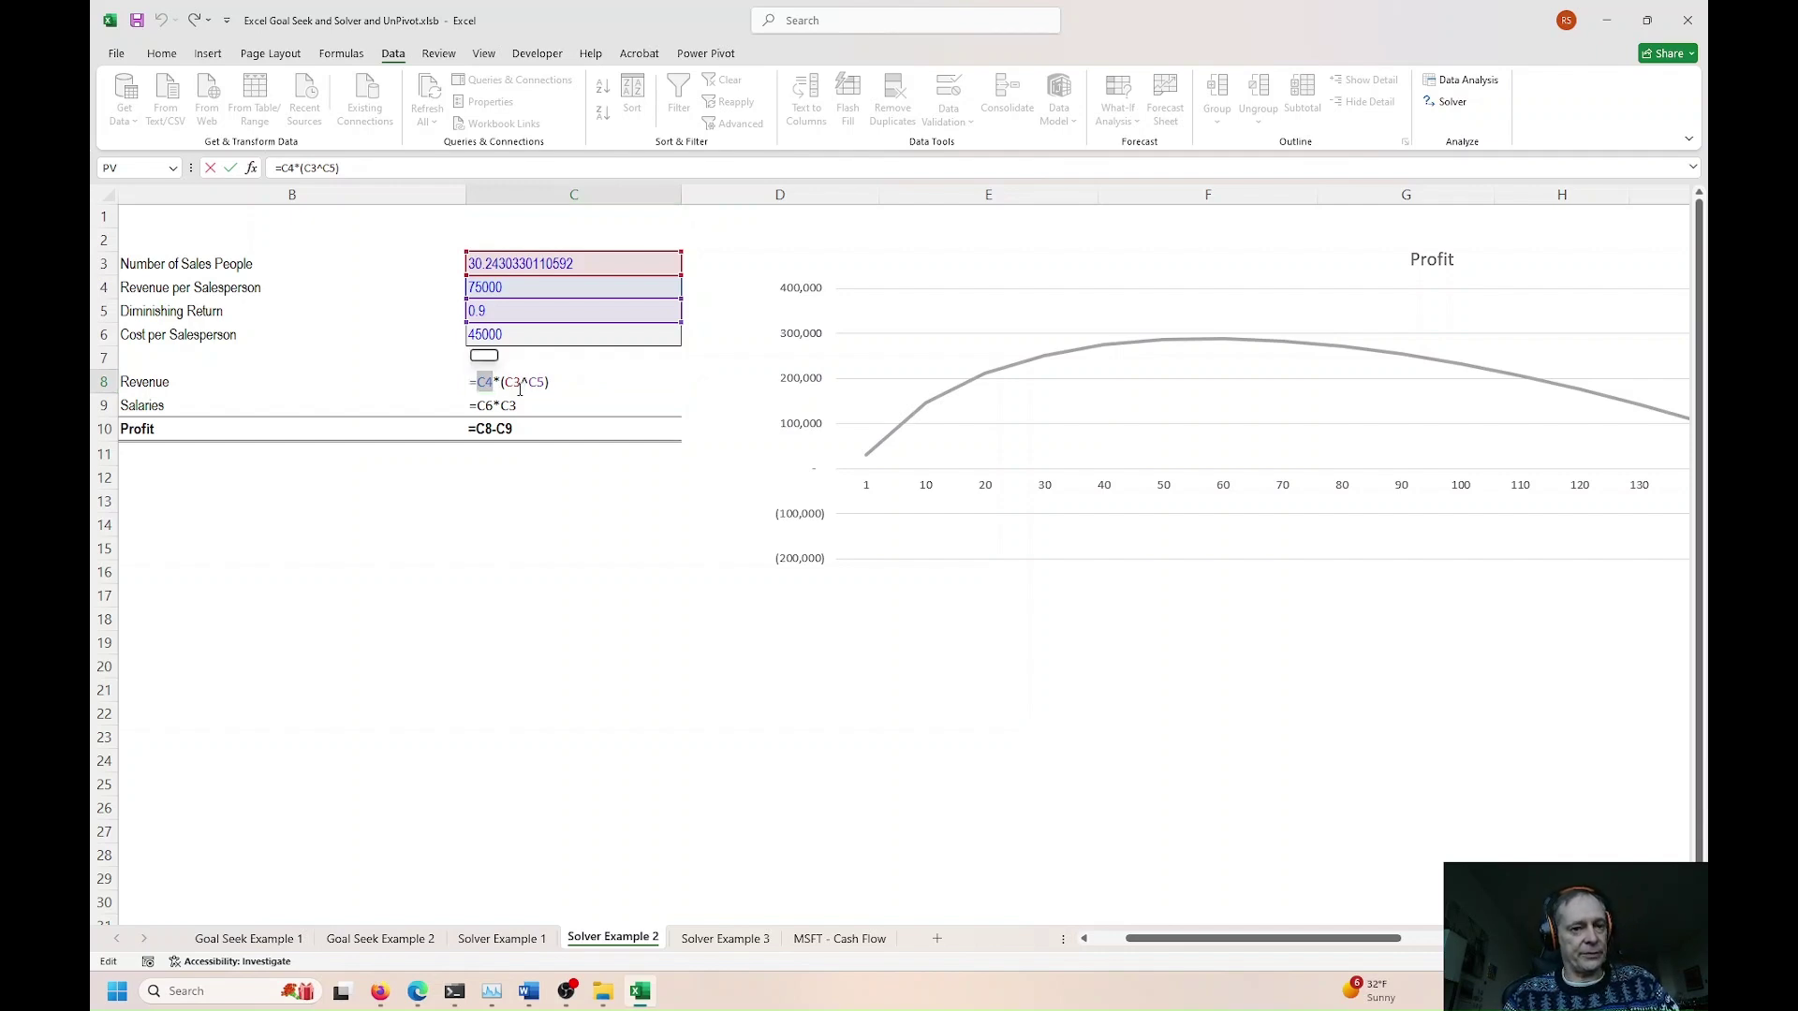
{"action": "key", "text": "Escape"}
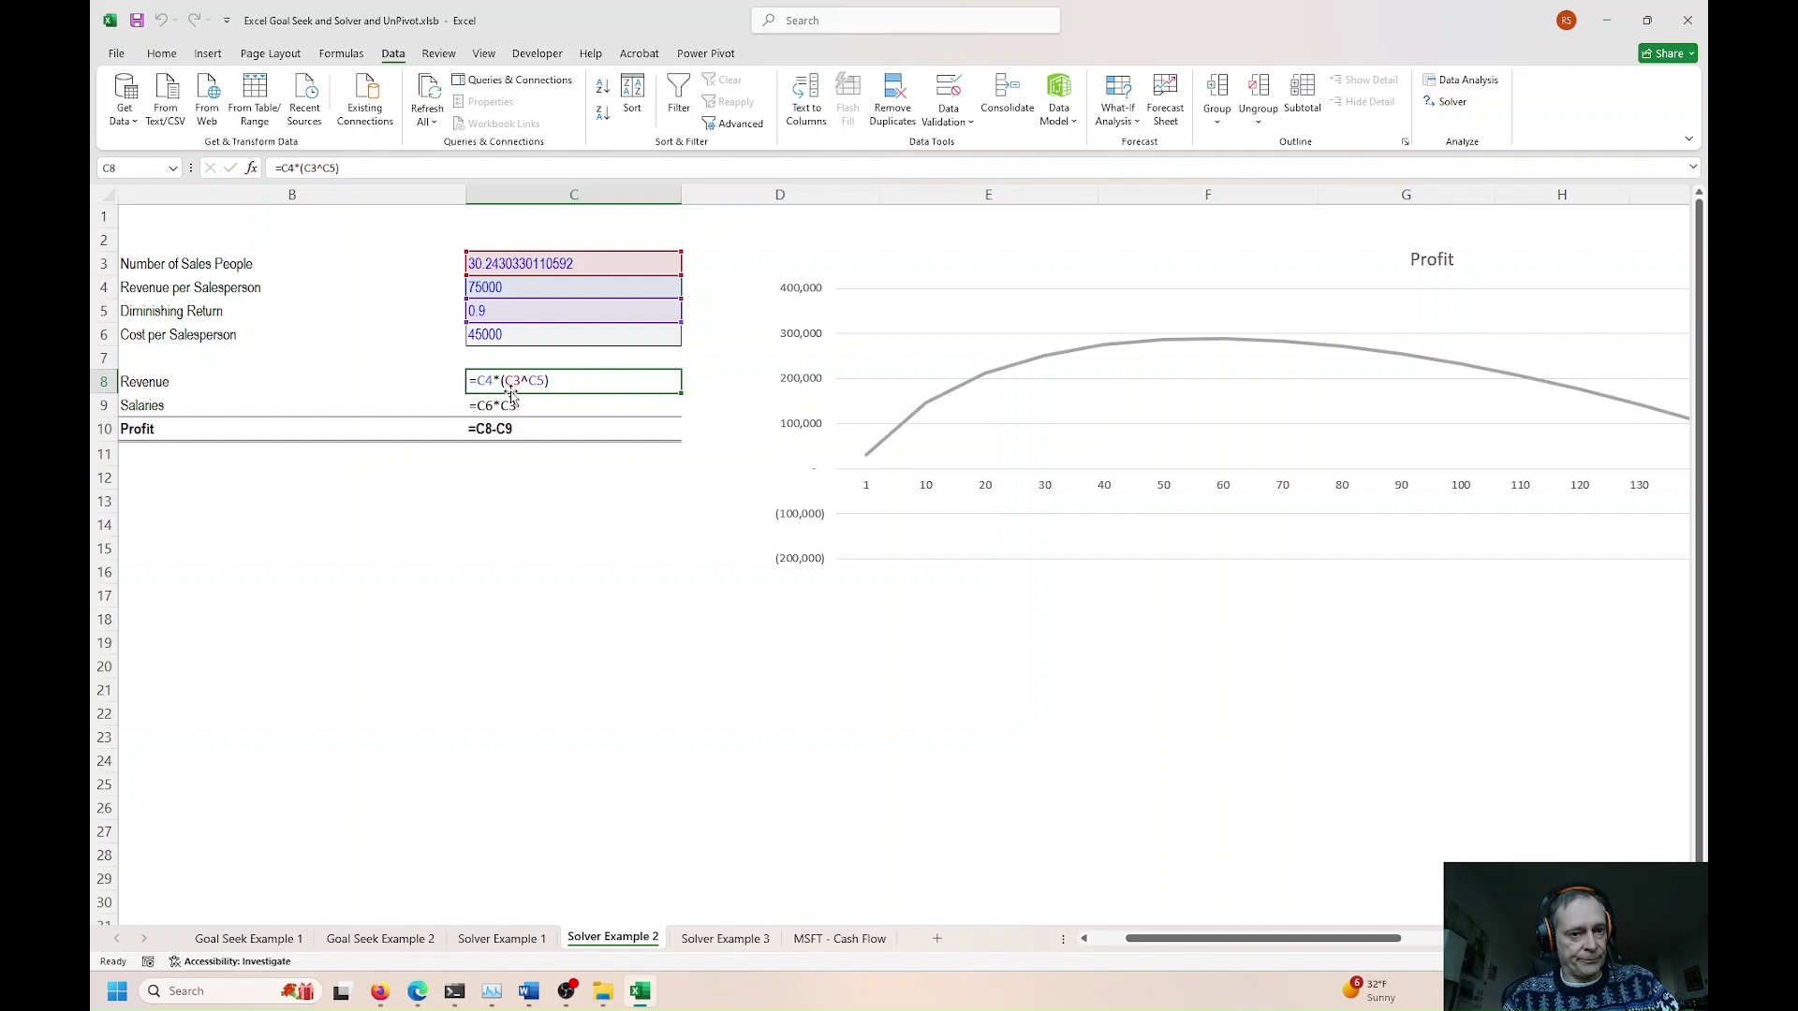
{"action": "key", "text": "ctrl+grave"}
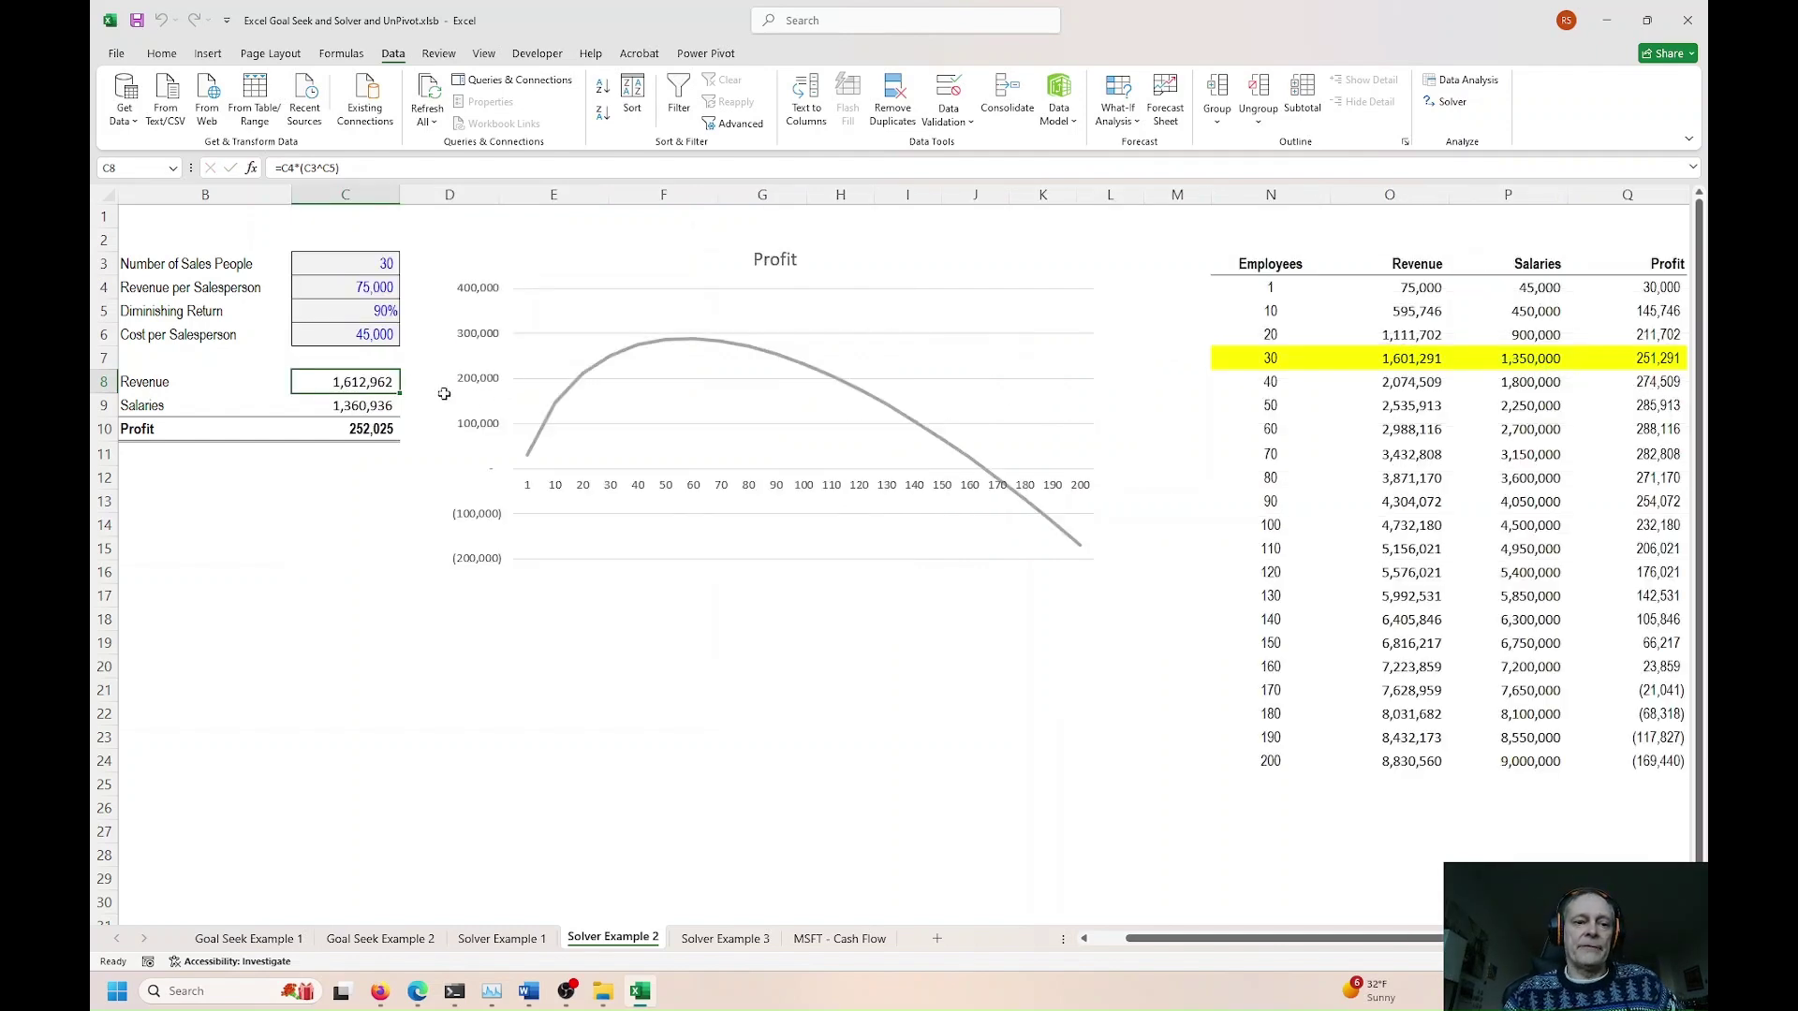
Step: Inspect the formulas behind revenue in C8, salaries in C9 and profit in C10
{"action": "double_click", "coordinate": [372, 382]}
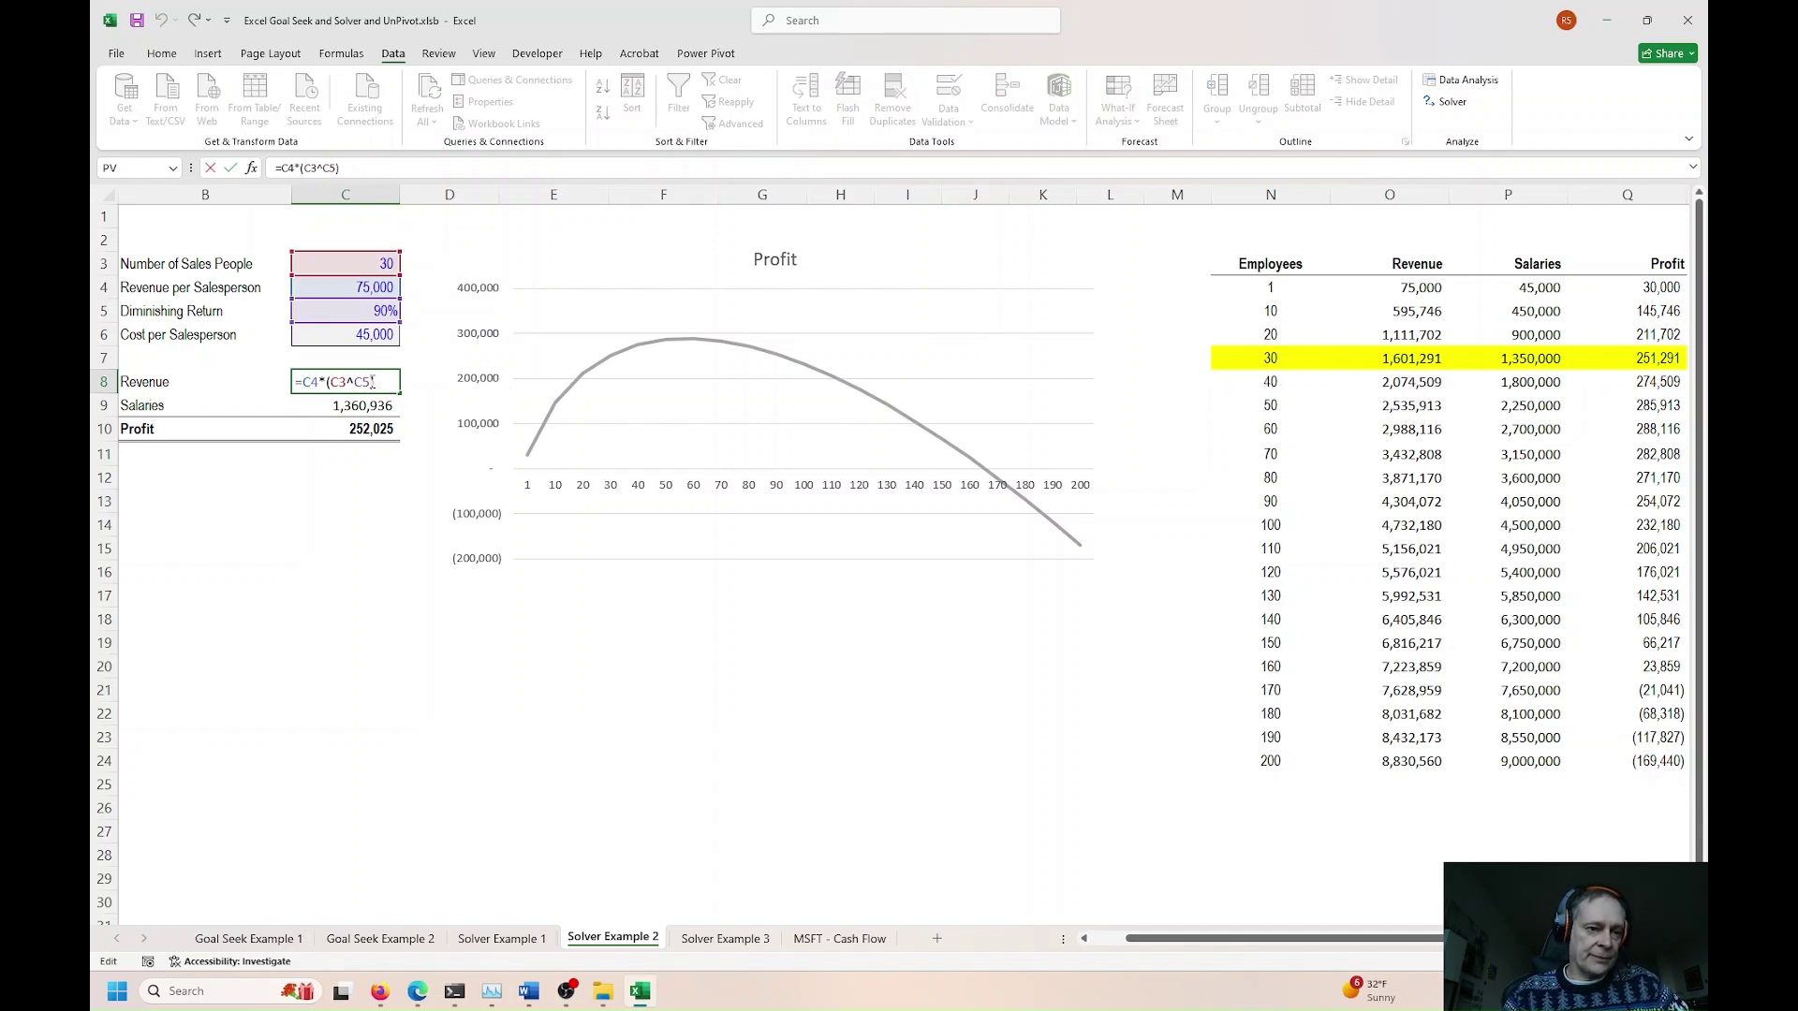
{"action": "key", "text": "Escape"}
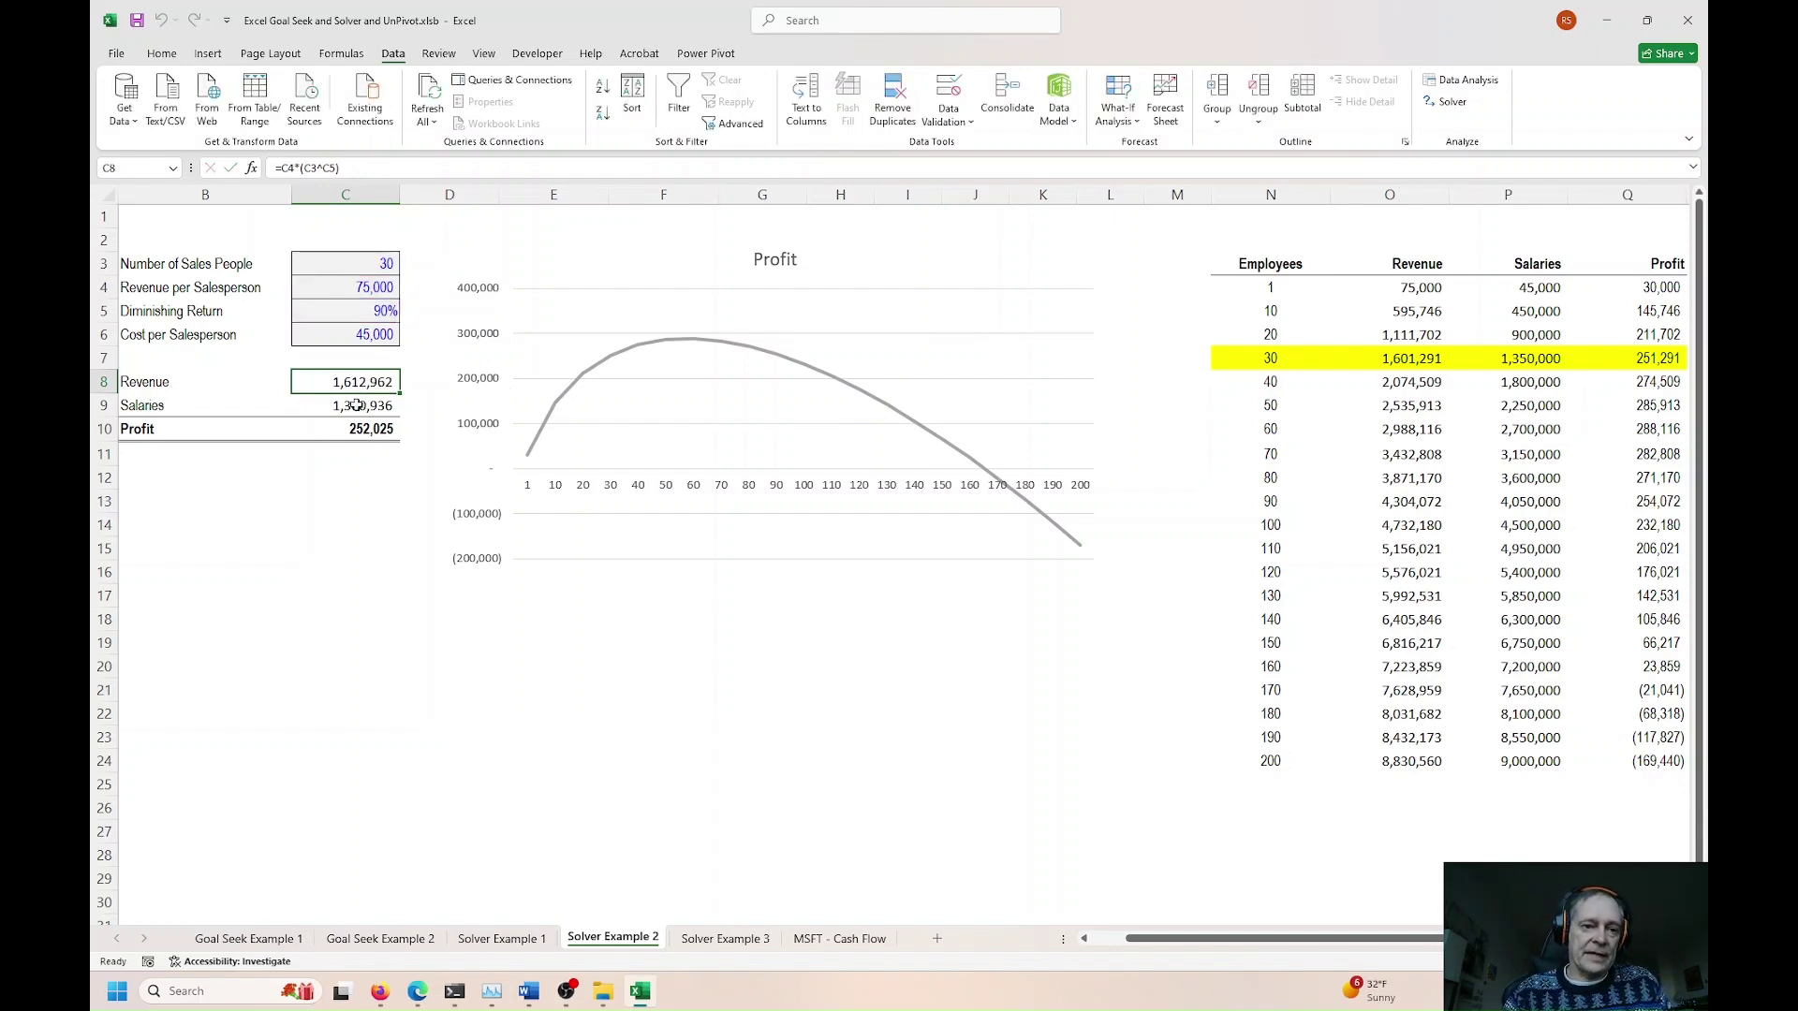
{"action": "double_click", "coordinate": [376, 405]}
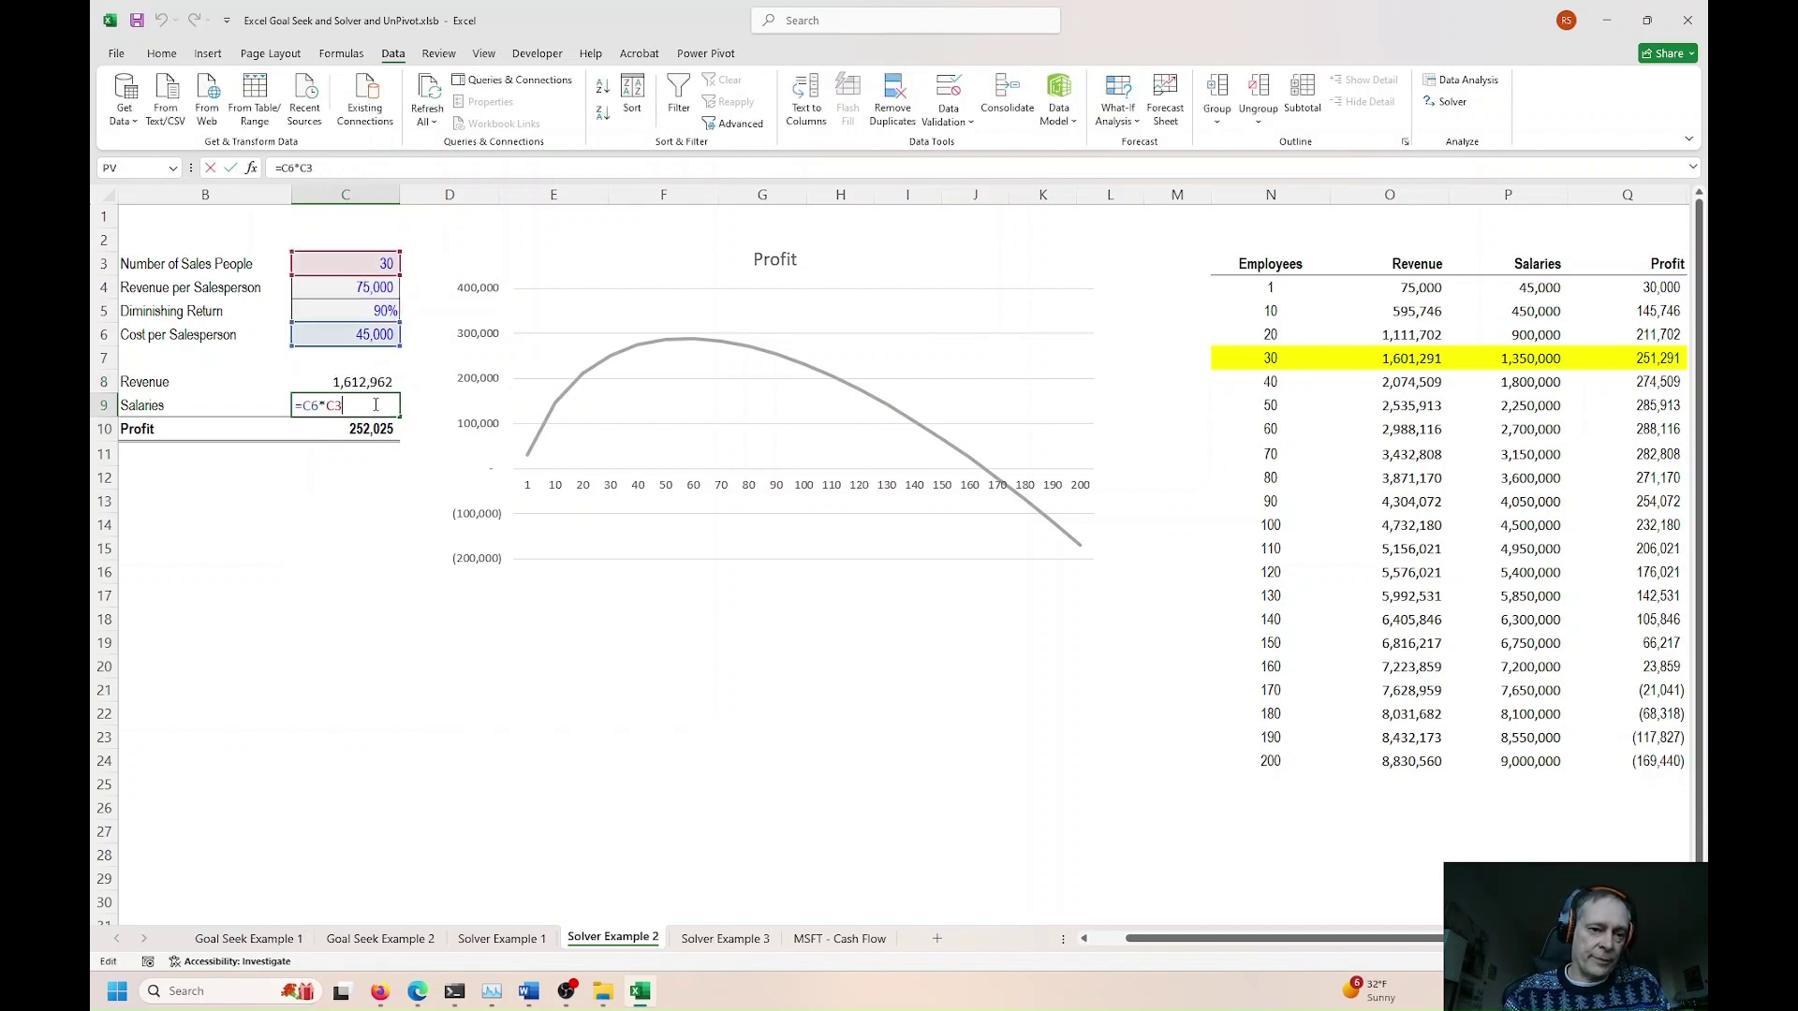
{"action": "key", "text": "Escape"}
{"action": "double_click", "coordinate": [367, 427]}
{"action": "key", "text": "Escape"}
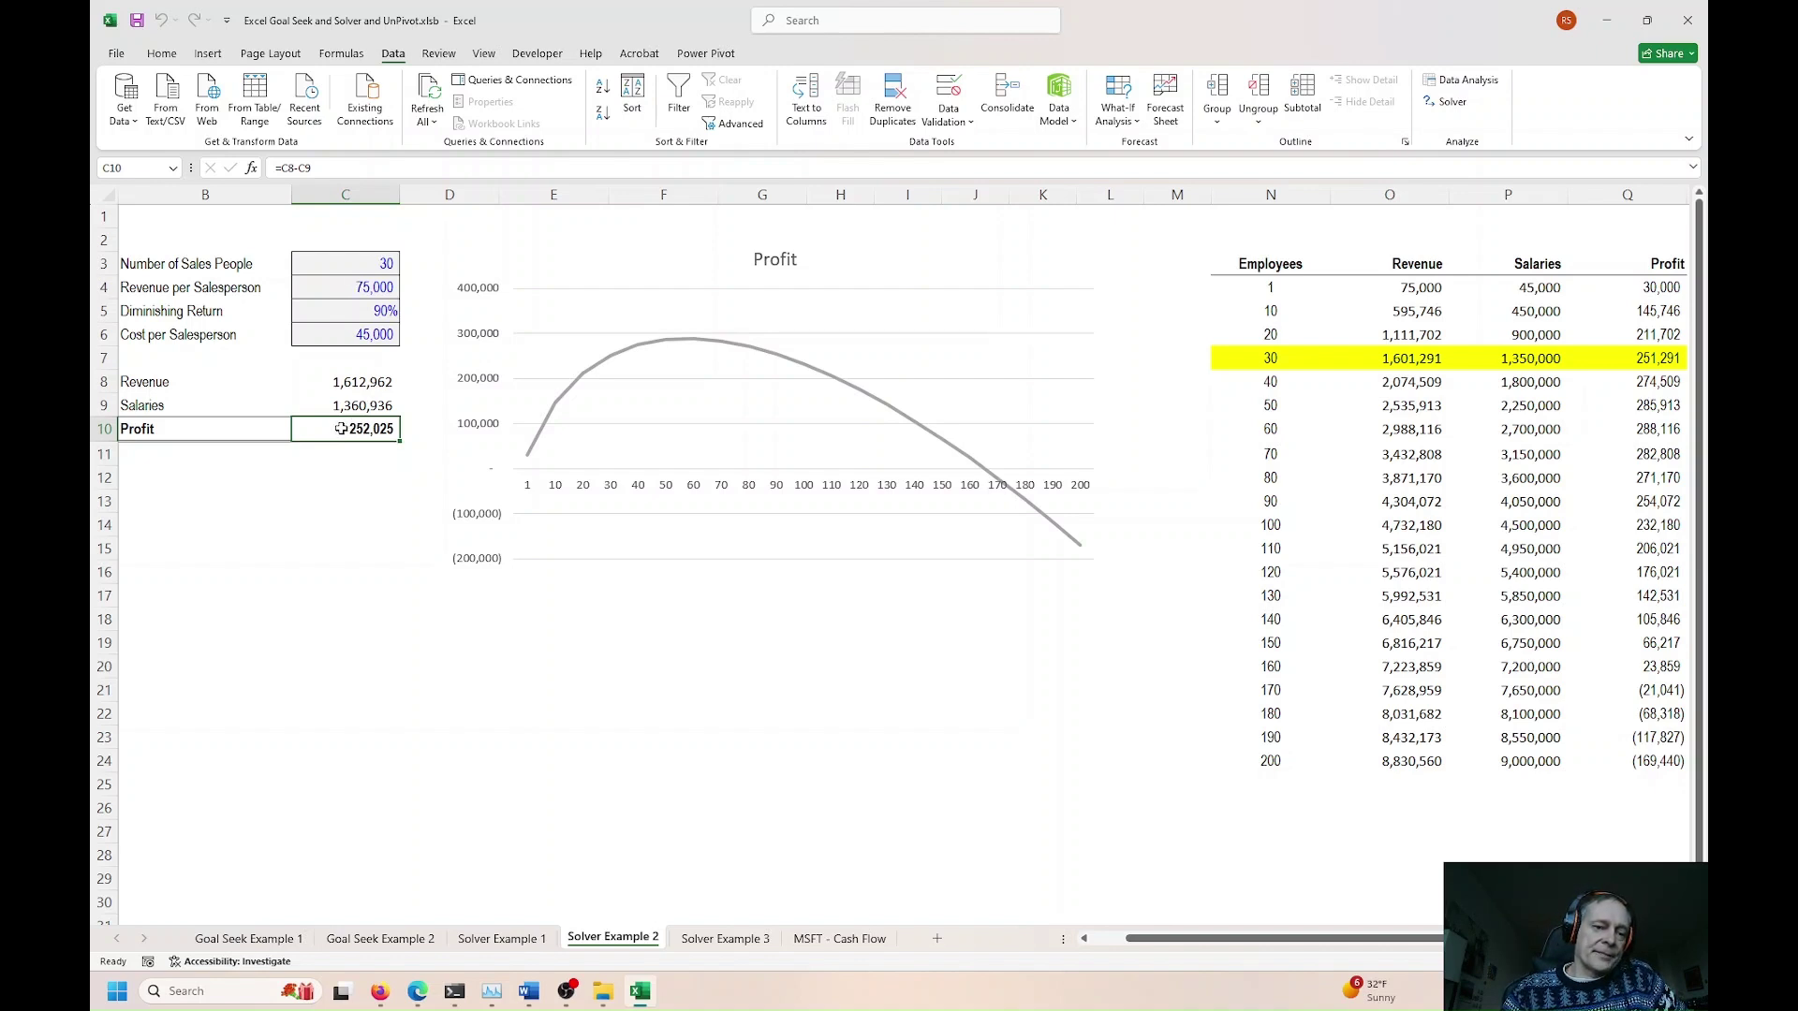
{"action": "left_click", "coordinate": [1450, 102]}
{"action": "left_click", "coordinate": [372, 450]}
{"action": "left_click", "coordinate": [362, 430]}
{"action": "key", "text": "Return"}
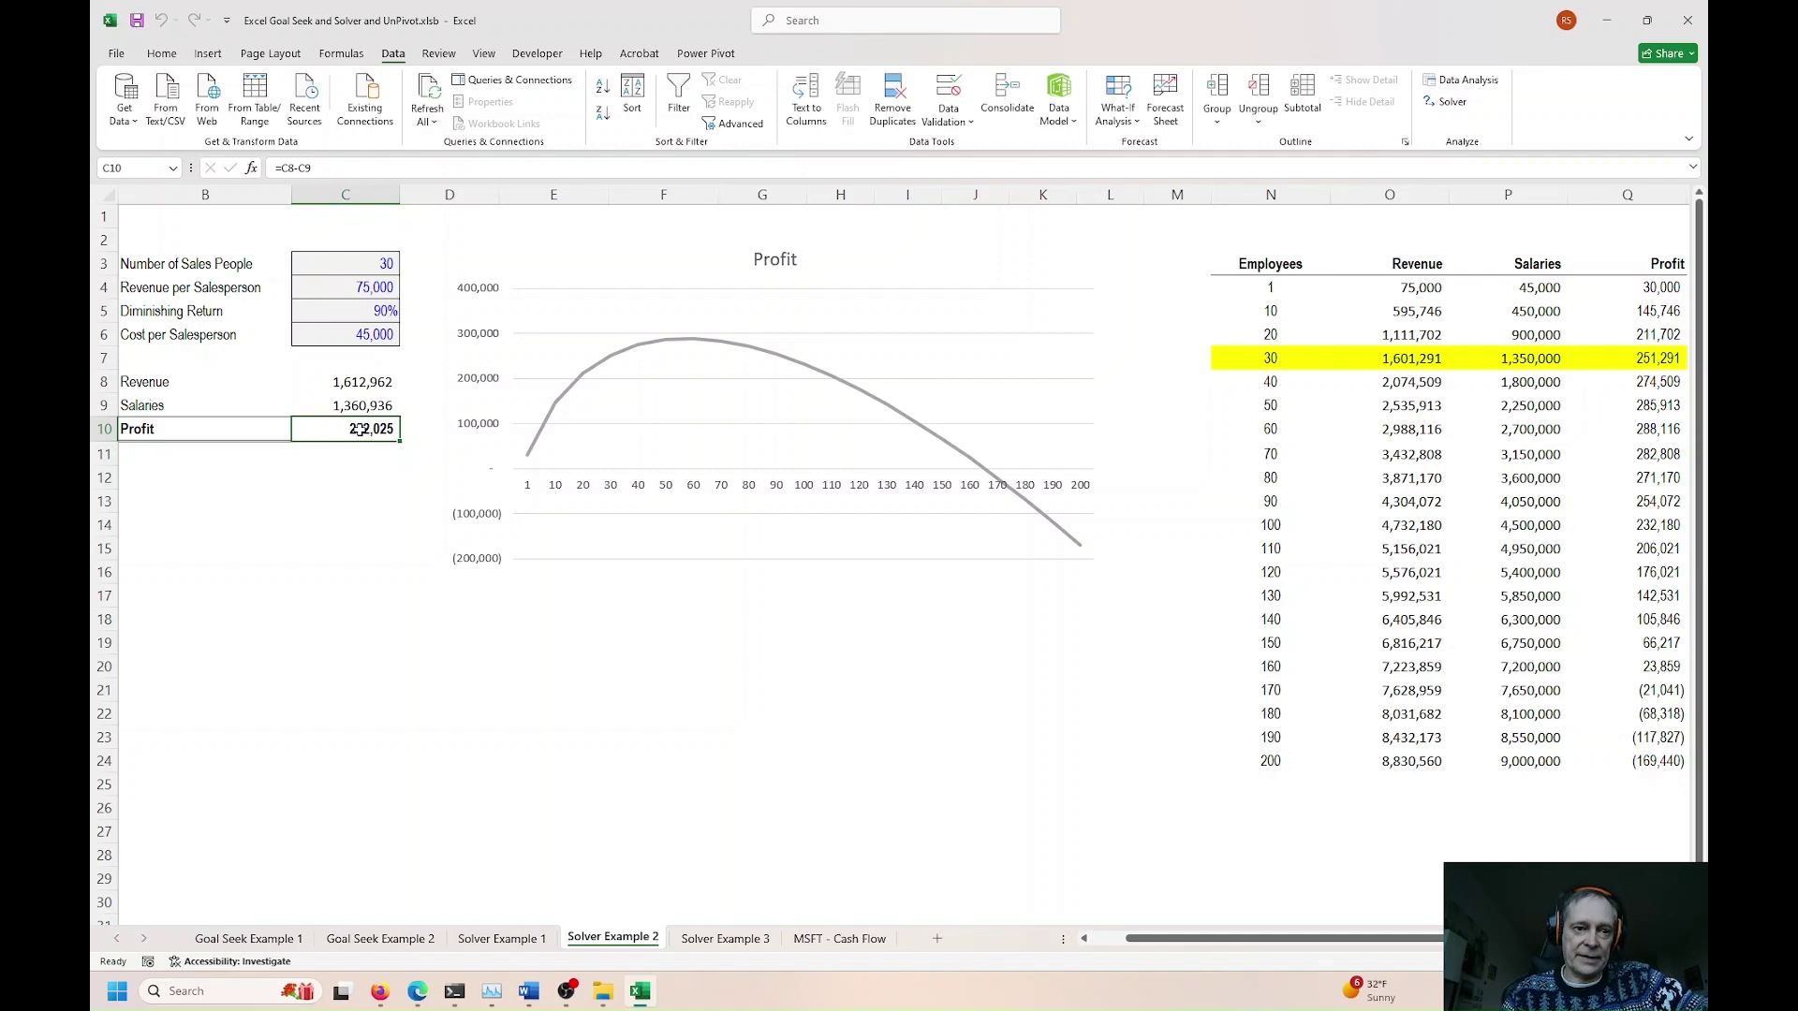
{"action": "left_click", "coordinate": [346, 170]}
{"action": "key", "text": "Escape"}
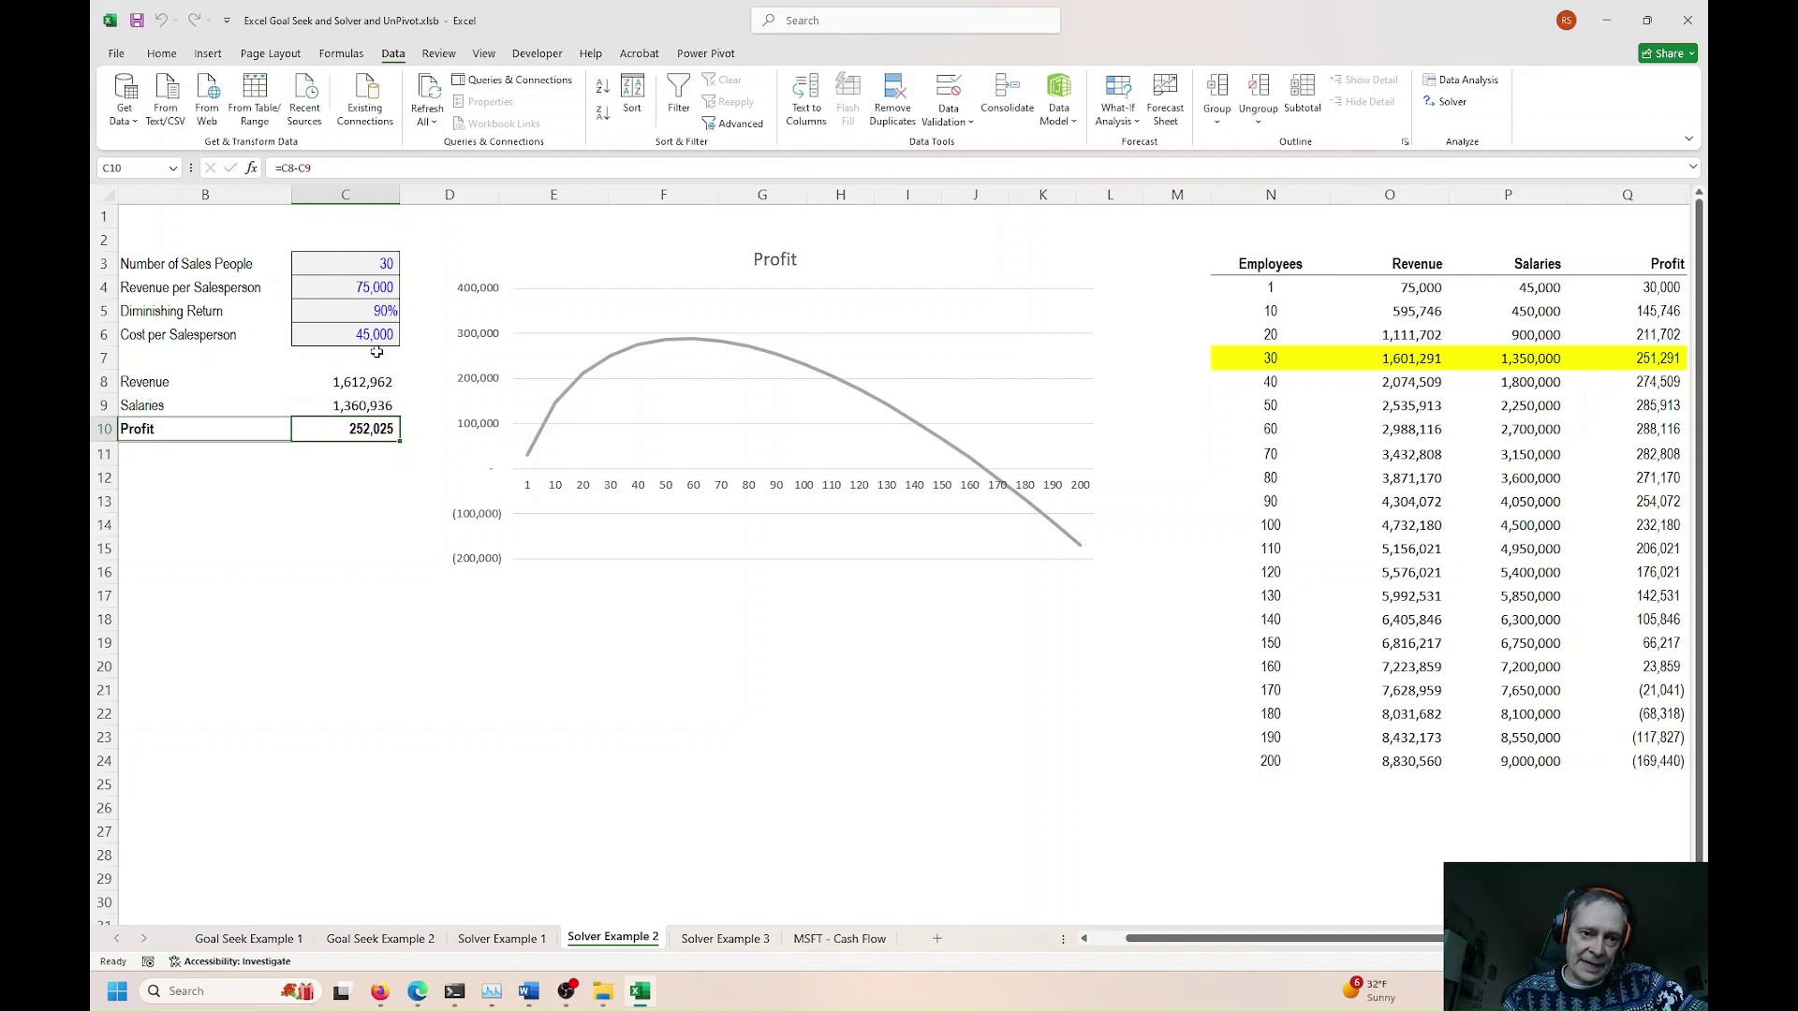
Step: Set the number of sales people in C3 to 36
{"action": "left_click", "coordinate": [354, 263]}
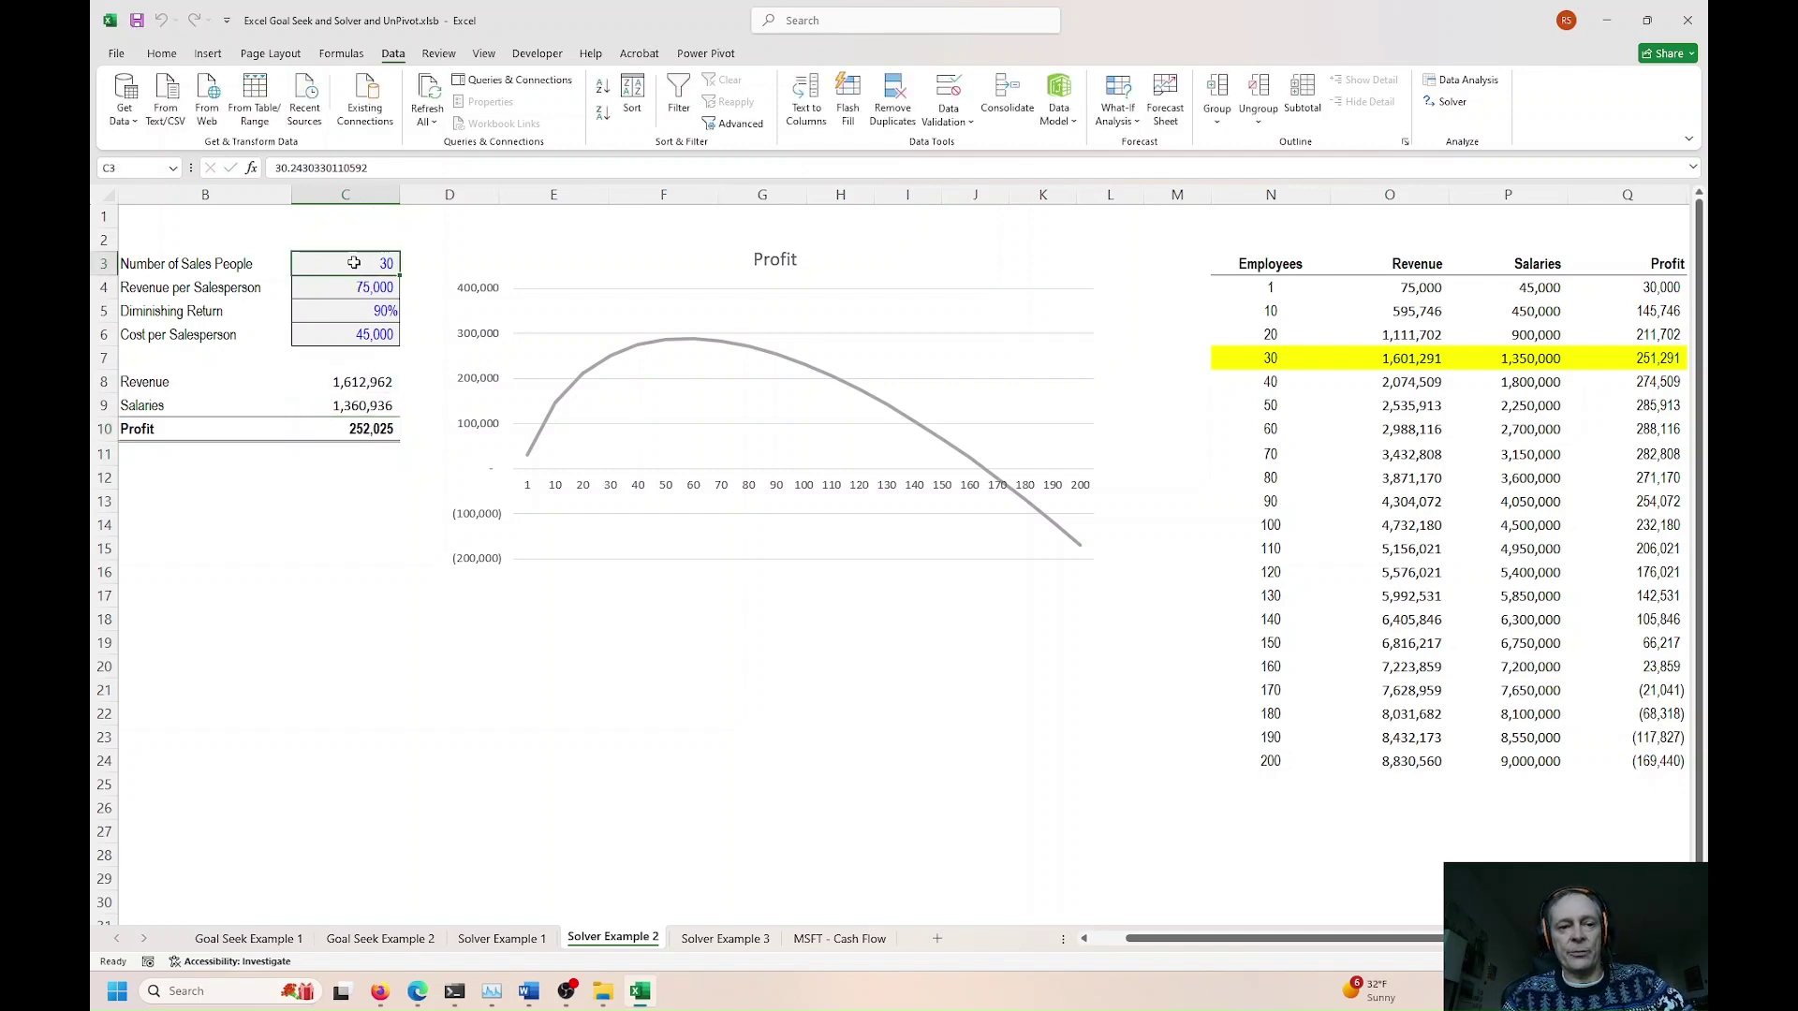
{"action": "type", "text": "365"}
{"action": "key", "text": "BackSpace"}
{"action": "key", "text": "Return"}
{"action": "left_click", "coordinate": [354, 263]}
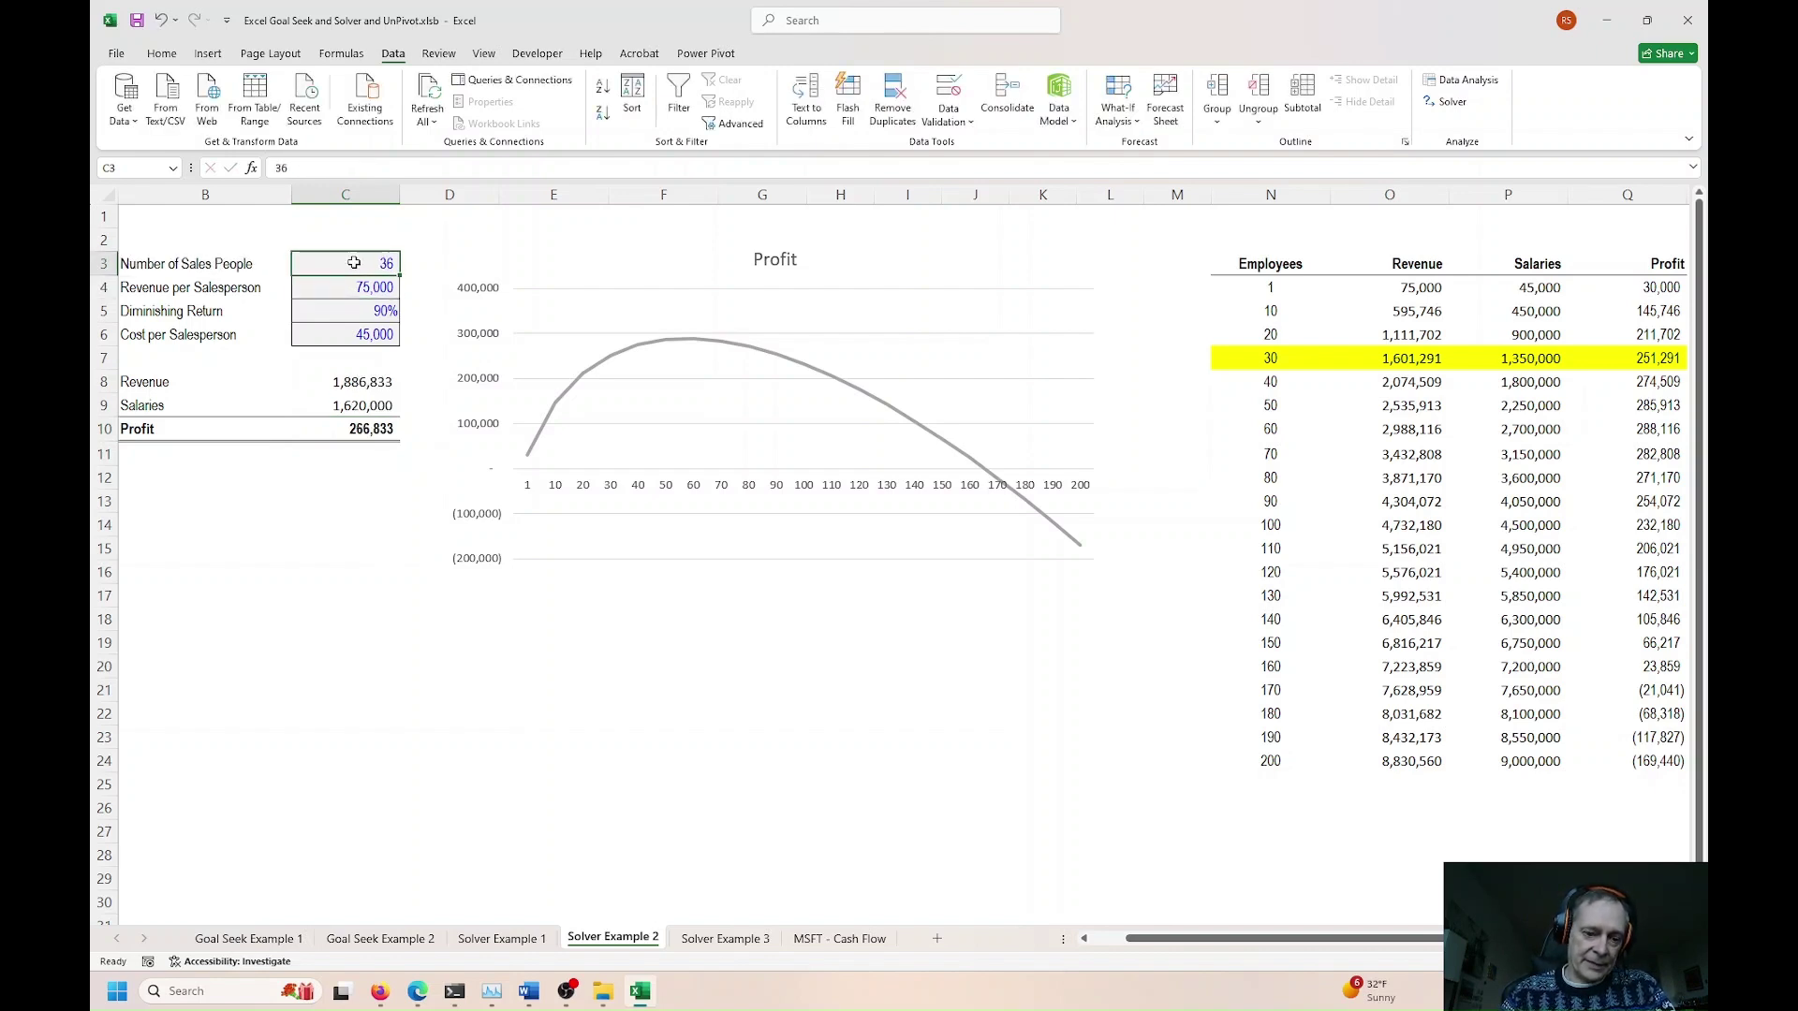
Step: Try 45, 60 and 90 as the number of sales people in C3
{"action": "type", "text": "45"}
{"action": "key", "text": "ctrl+Return"}
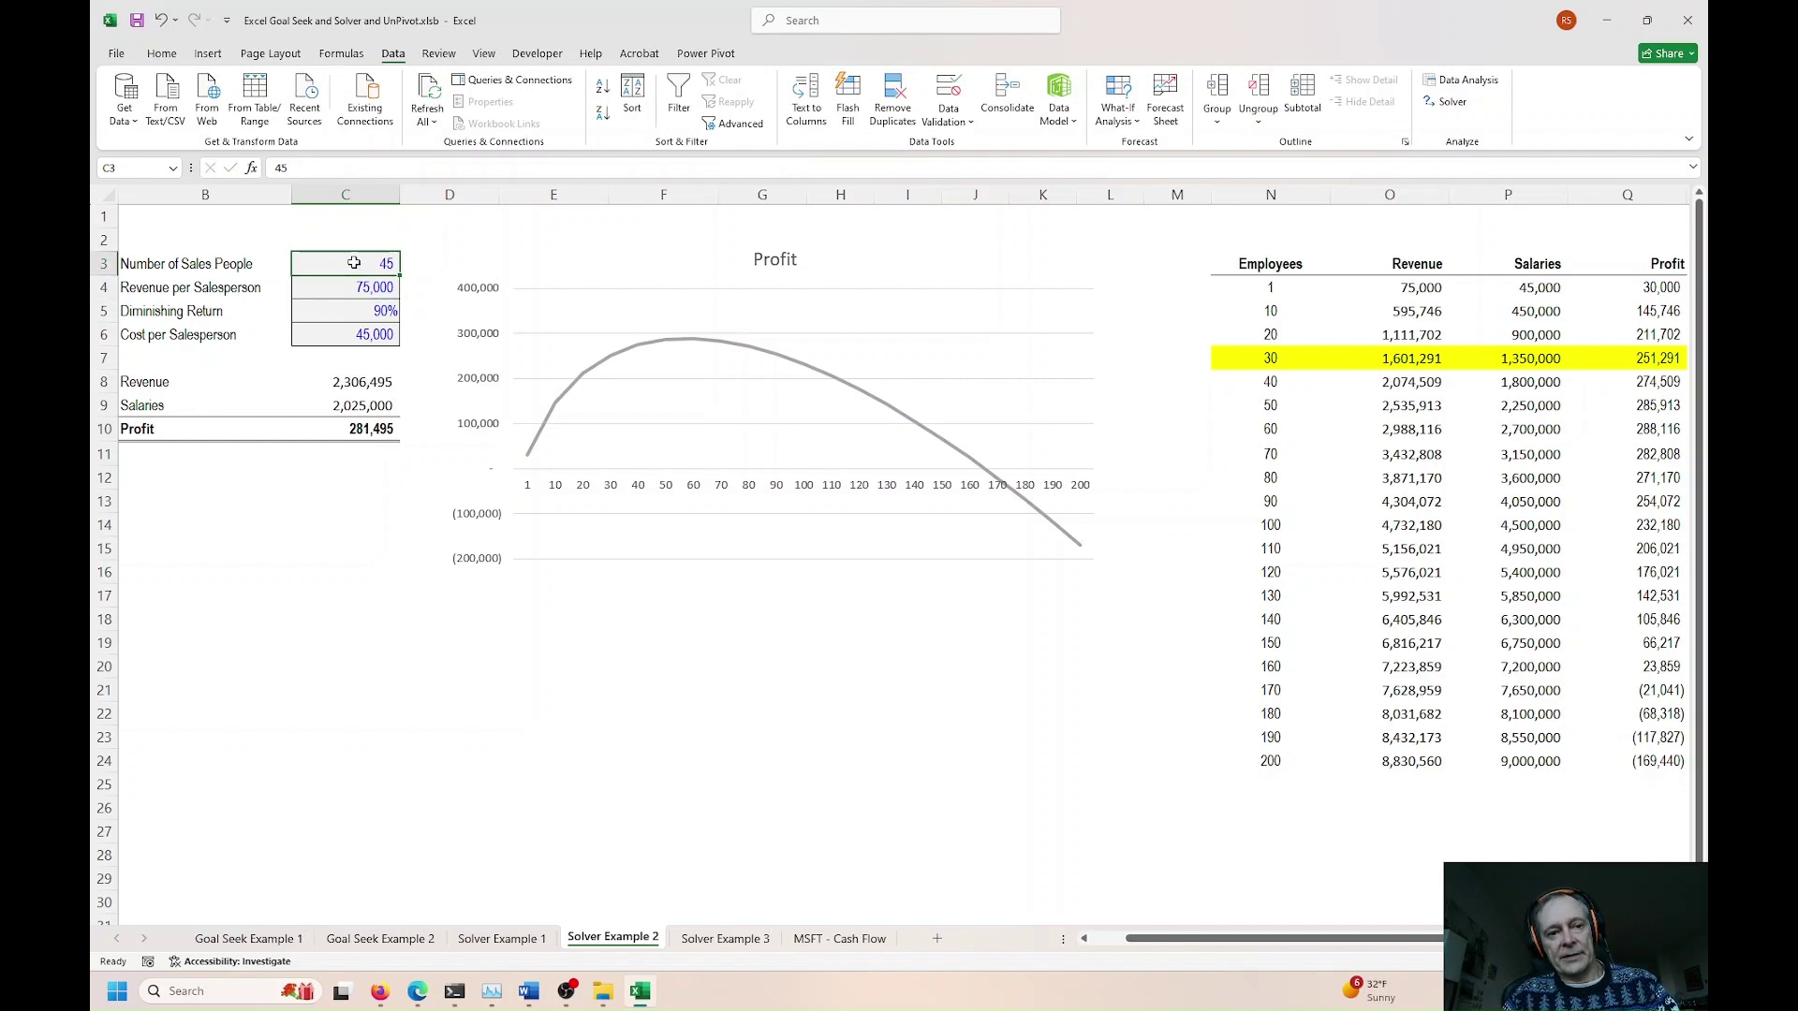
{"action": "type", "text": "60"}
{"action": "key", "text": "ctrl+Return"}
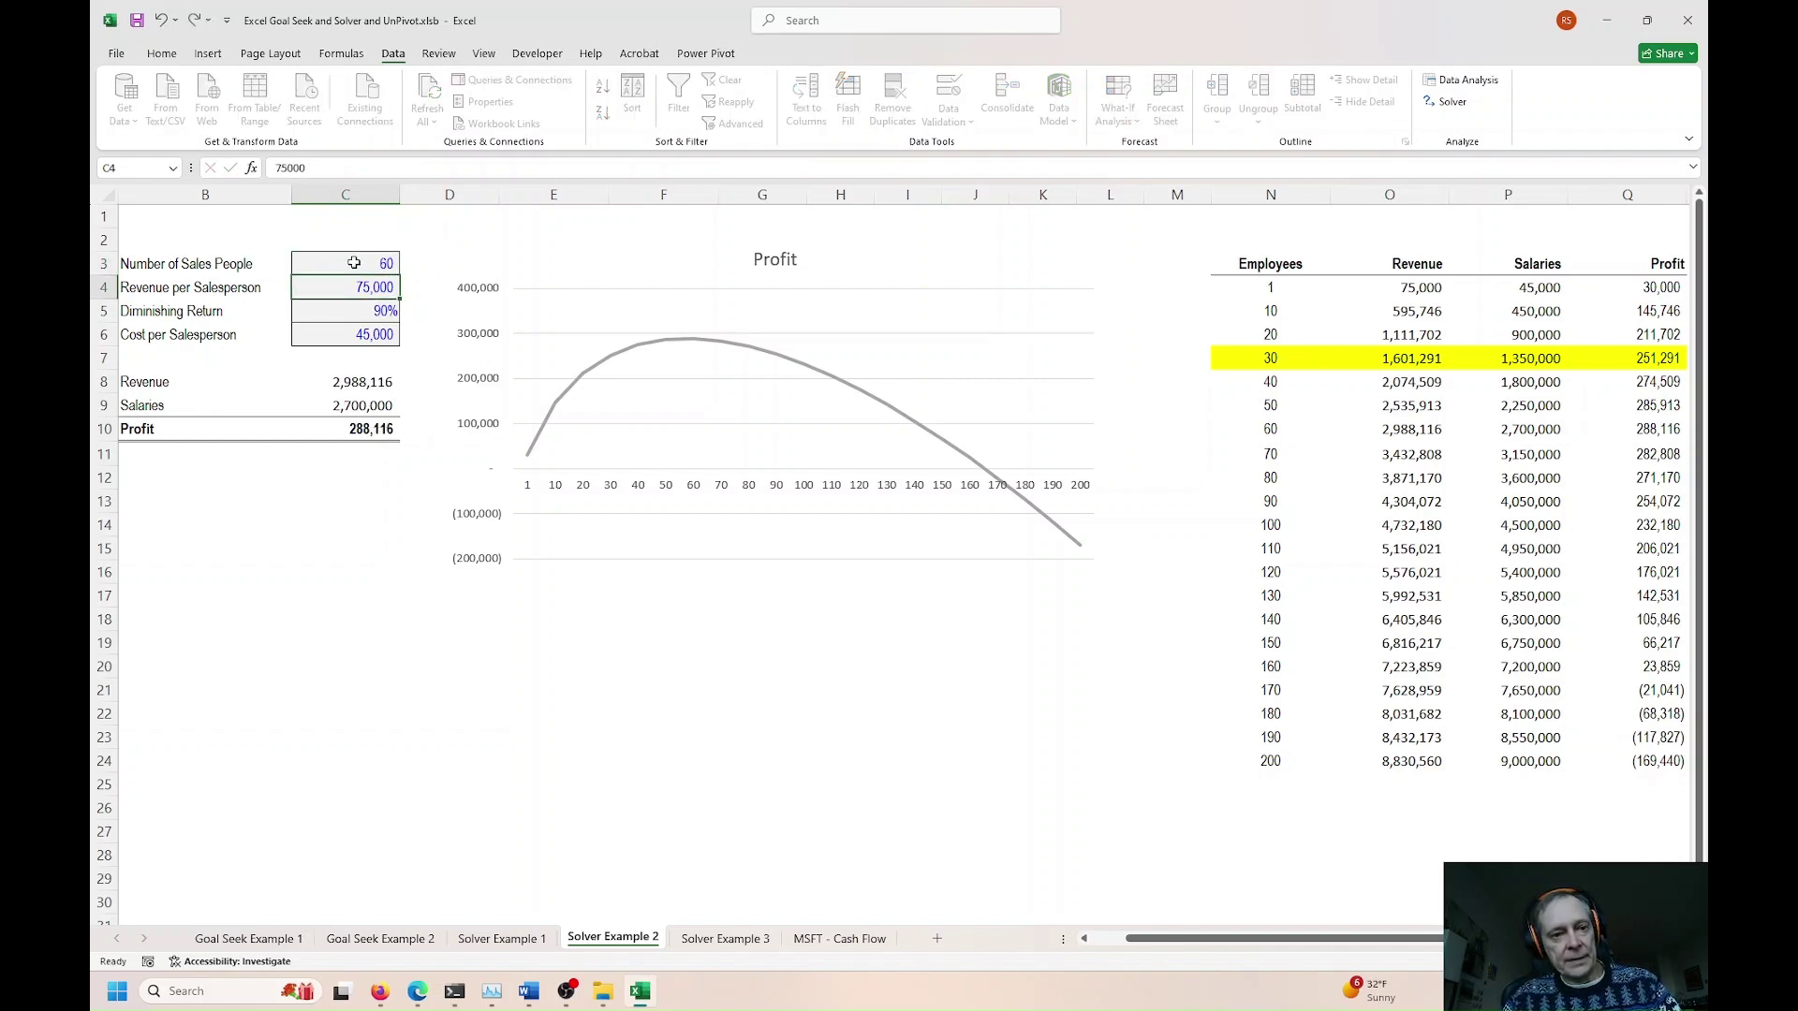
{"action": "type", "text": "90"}
{"action": "key", "text": "Return"}
{"action": "left_click", "coordinate": [354, 263]}
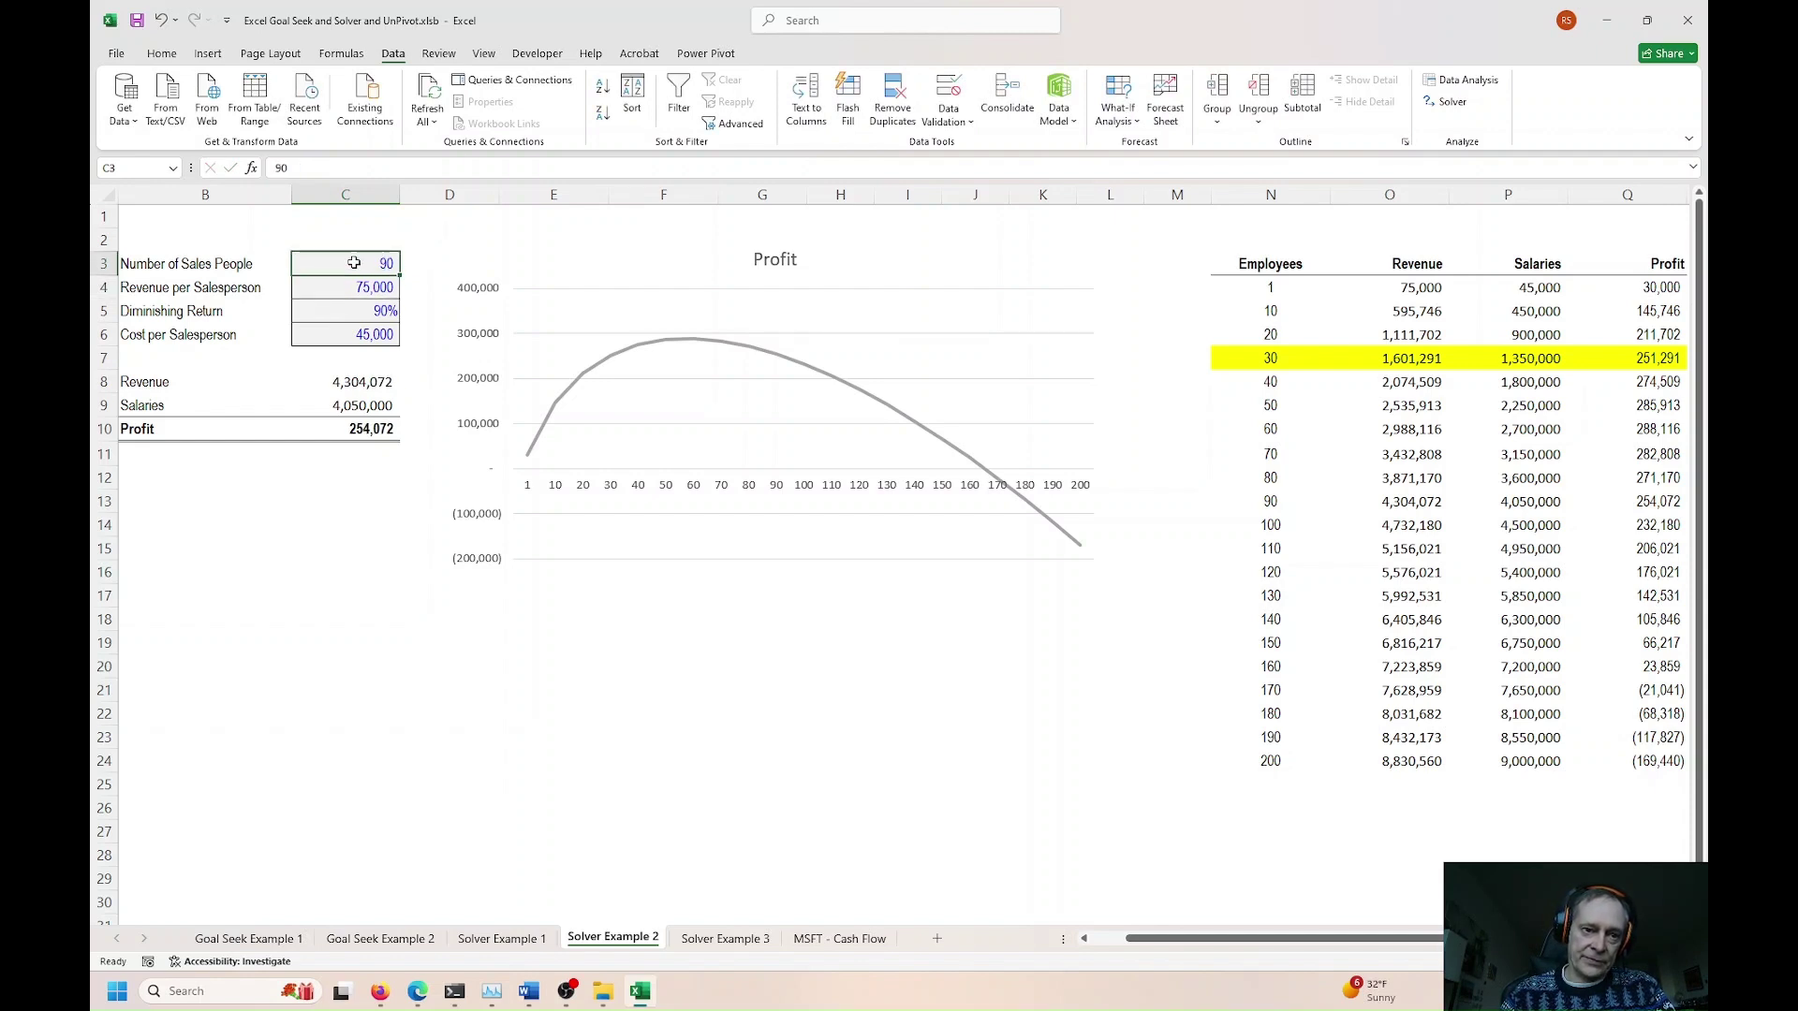
Step: Go through the inputs and results from C3 down to the profit in C10 and back up
{"action": "key", "text": "Down"}
{"action": "key", "text": "Down"}
{"action": "key", "text": "Down"}
{"action": "key", "text": "Down"}
{"action": "key", "text": "Down"}
{"action": "key", "text": "Down"}
{"action": "key", "text": "Down"}
{"action": "key", "text": "Up"}
{"action": "key", "text": "Up"}
{"action": "key", "text": "Up"}
{"action": "key", "text": "Up"}
{"action": "key", "text": "Up"}
{"action": "key", "text": "Up"}
Step: Undo the last three changes to the number of sales people in C3
{"action": "key", "text": "ctrl+z"}
{"action": "key", "text": "ctrl+z"}
{"action": "key", "text": "ctrl+z"}
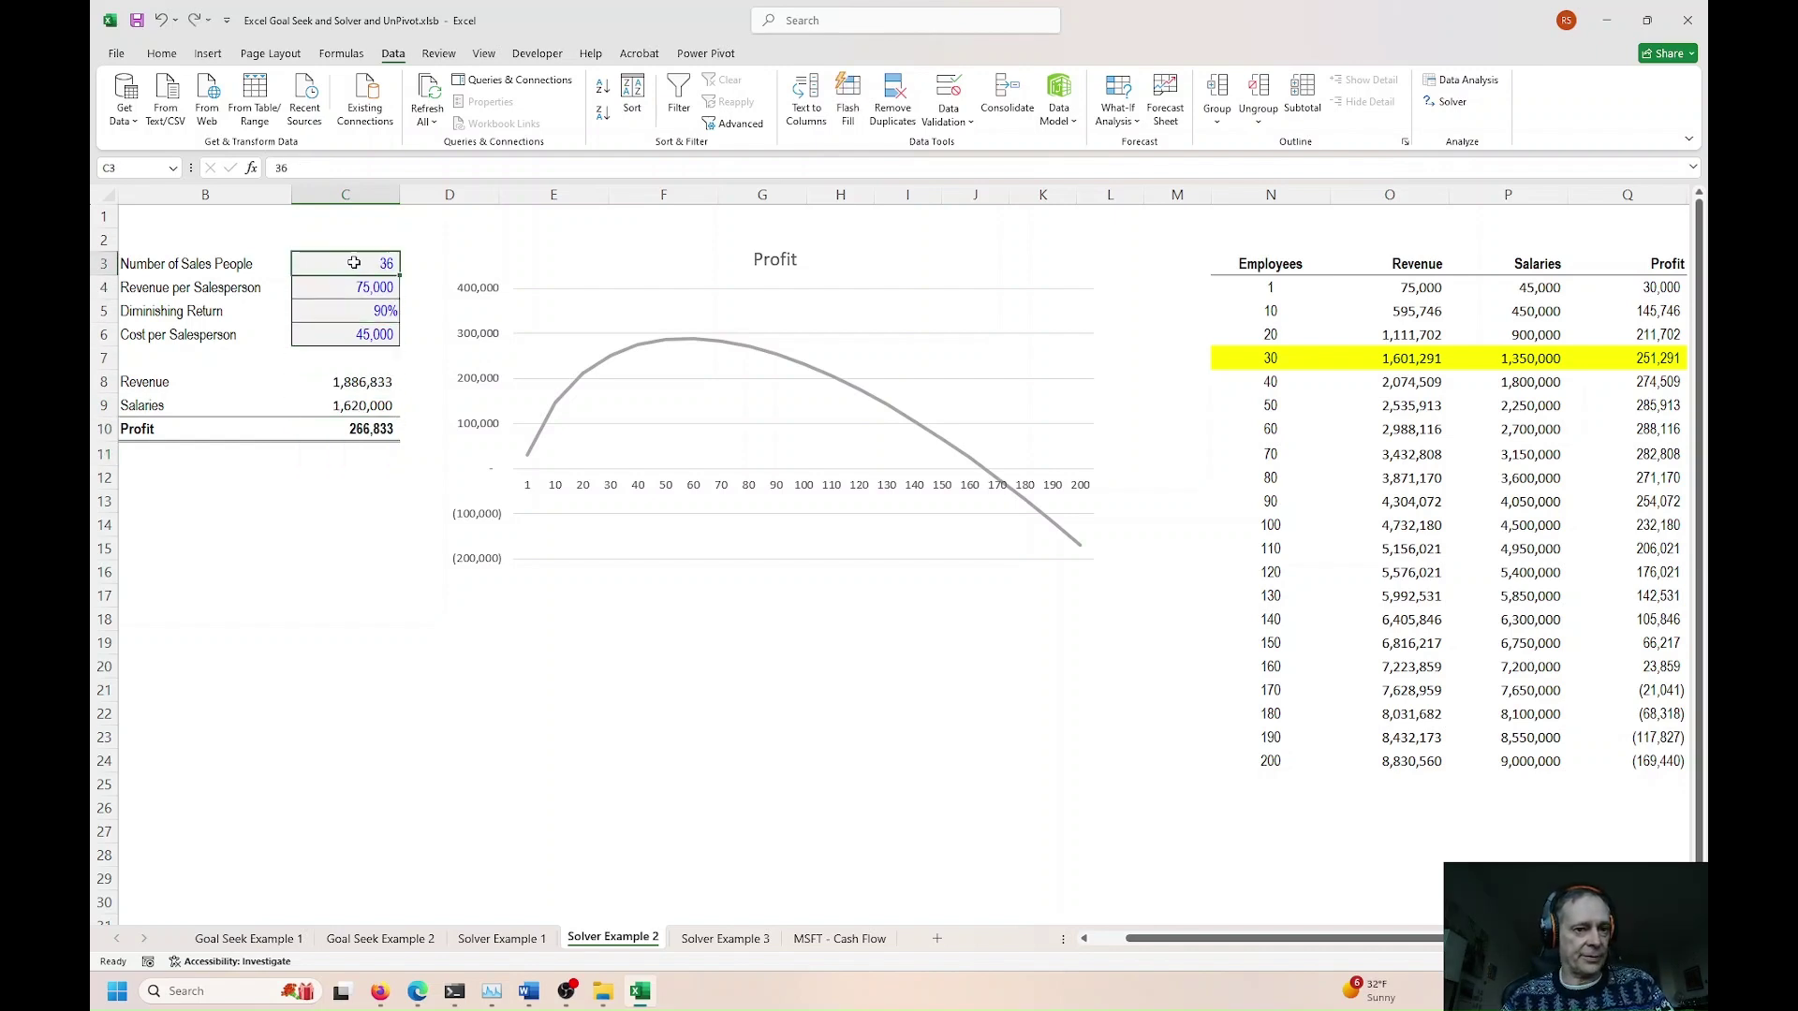
Step: Open Solver and review its objective C10, variable cell C6 and the constraints on C6
{"action": "left_click", "coordinate": [365, 428]}
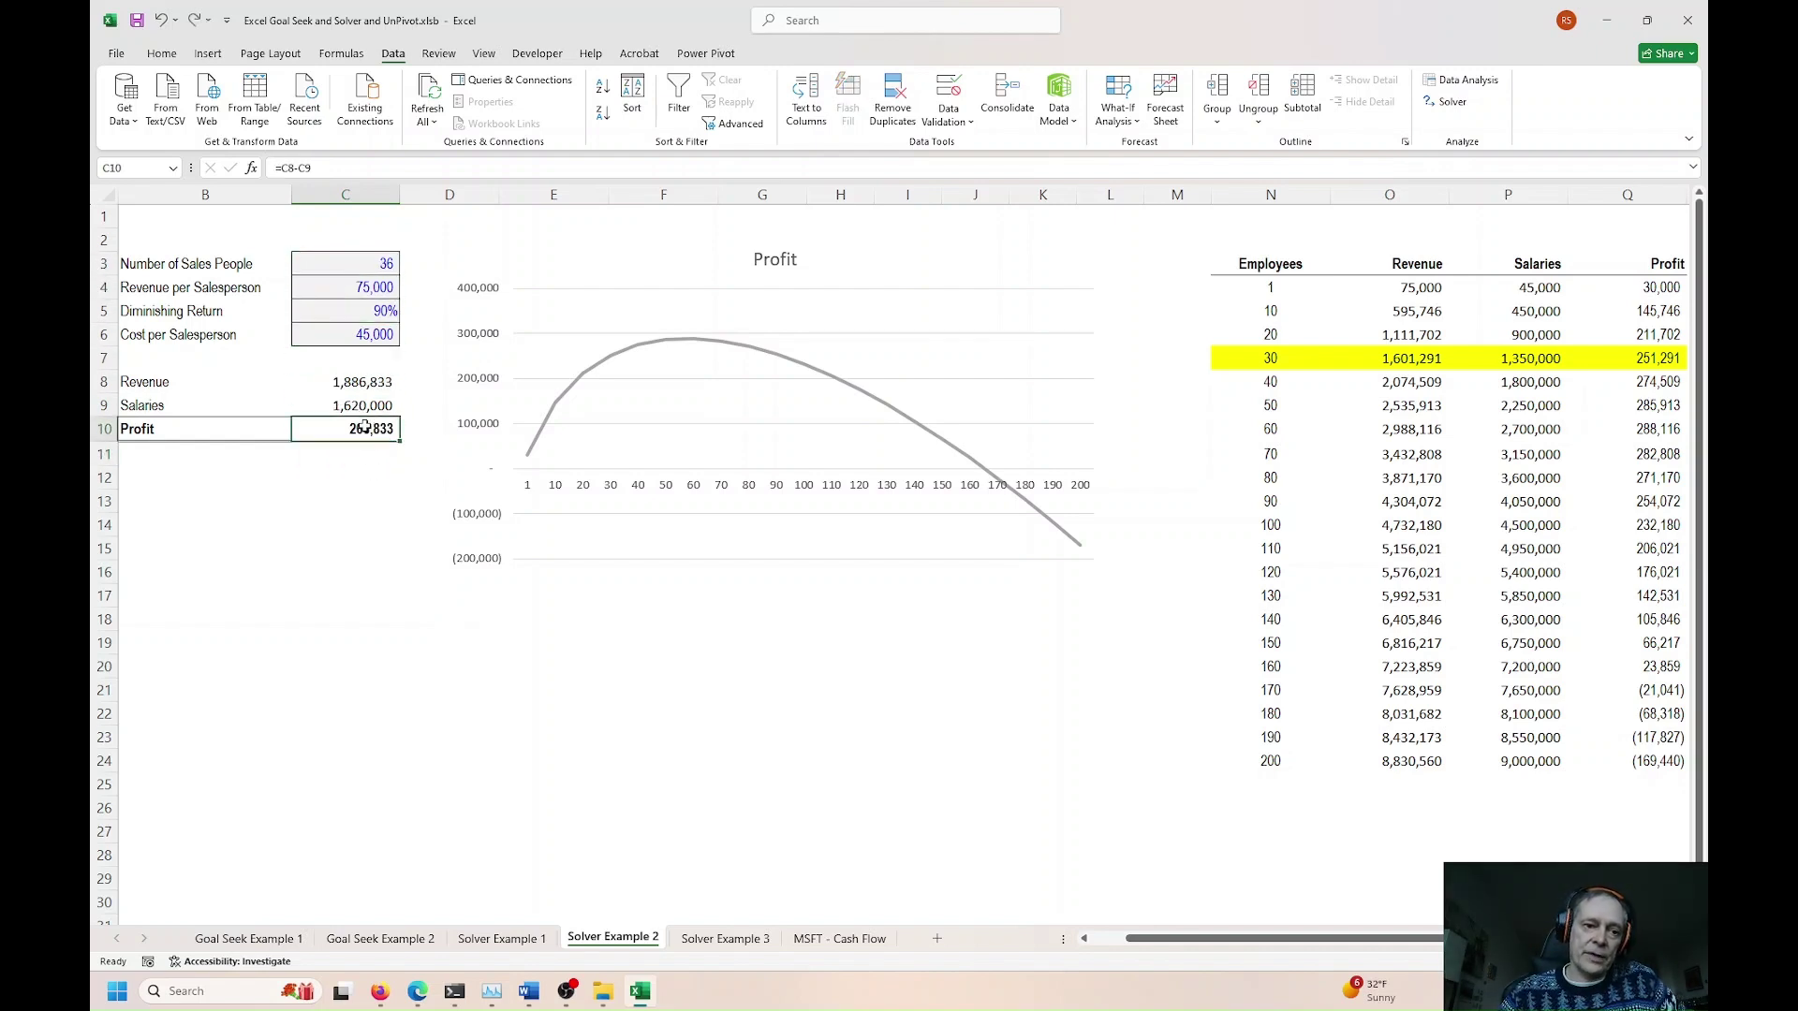
{"action": "left_click", "coordinate": [369, 265]}
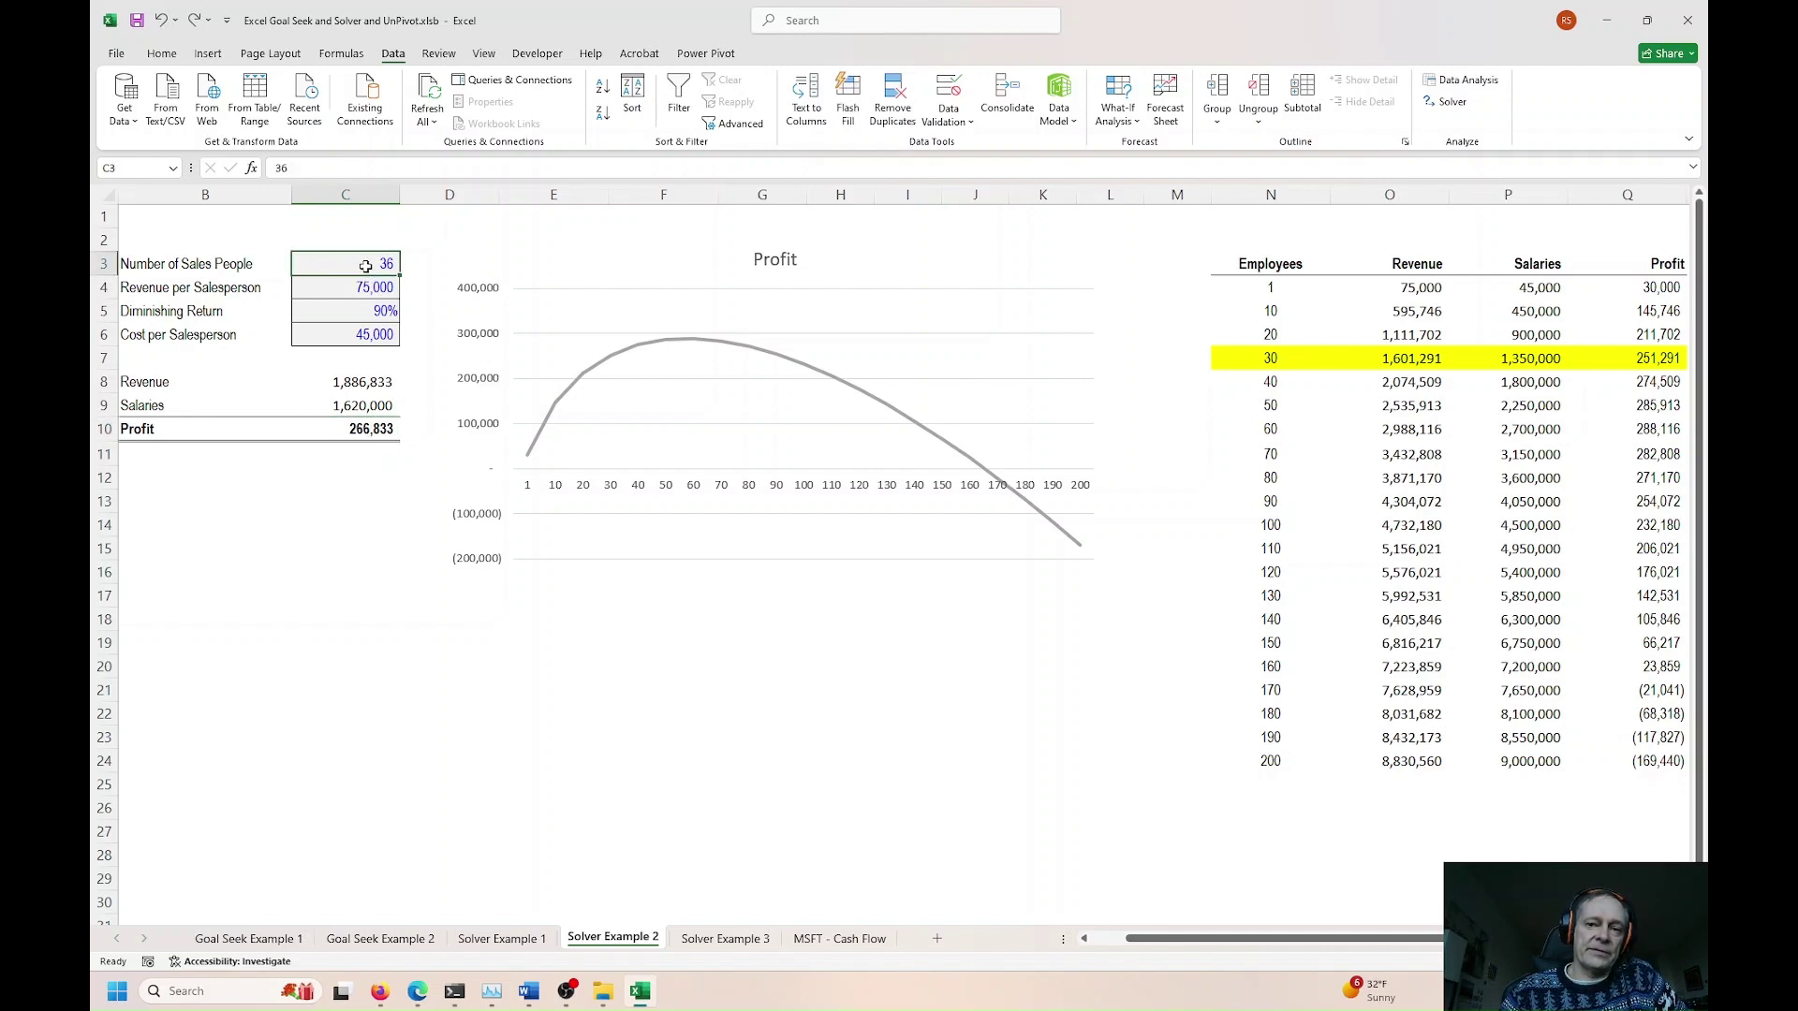
{"action": "left_click", "coordinate": [1439, 102]}
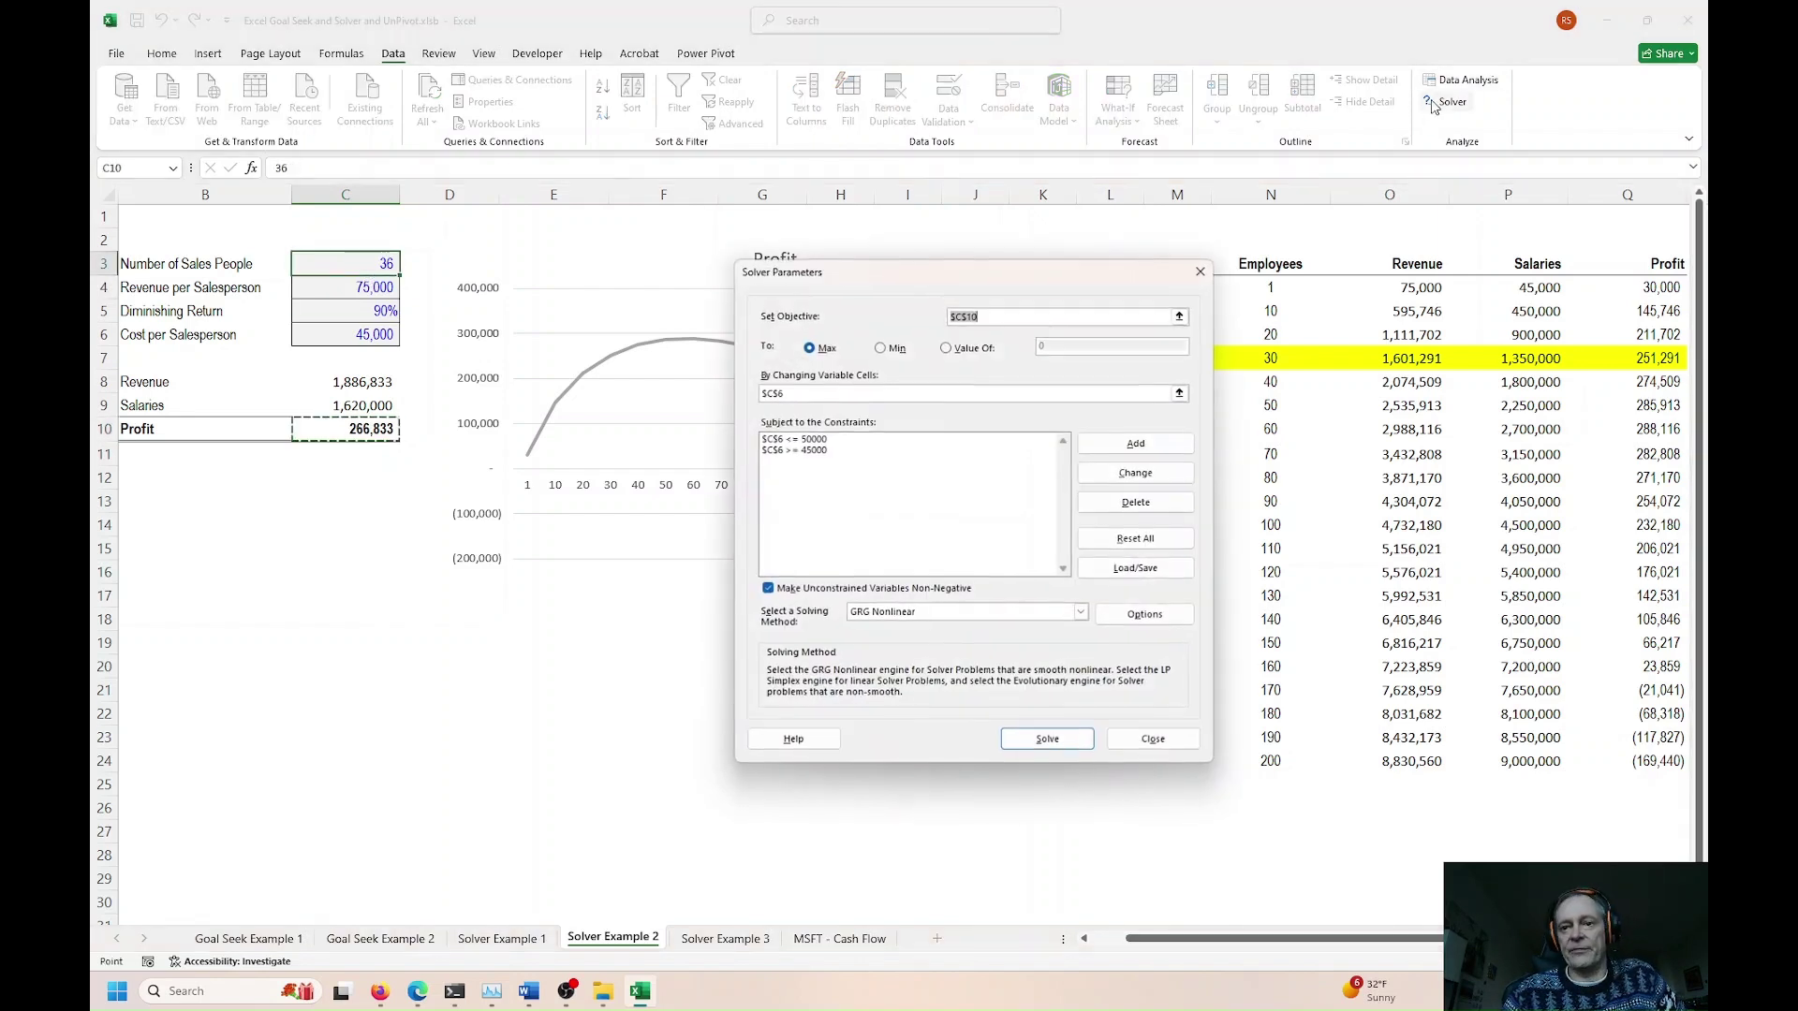
{"action": "left_click", "coordinate": [997, 319]}
{"action": "left_click", "coordinate": [806, 394]}
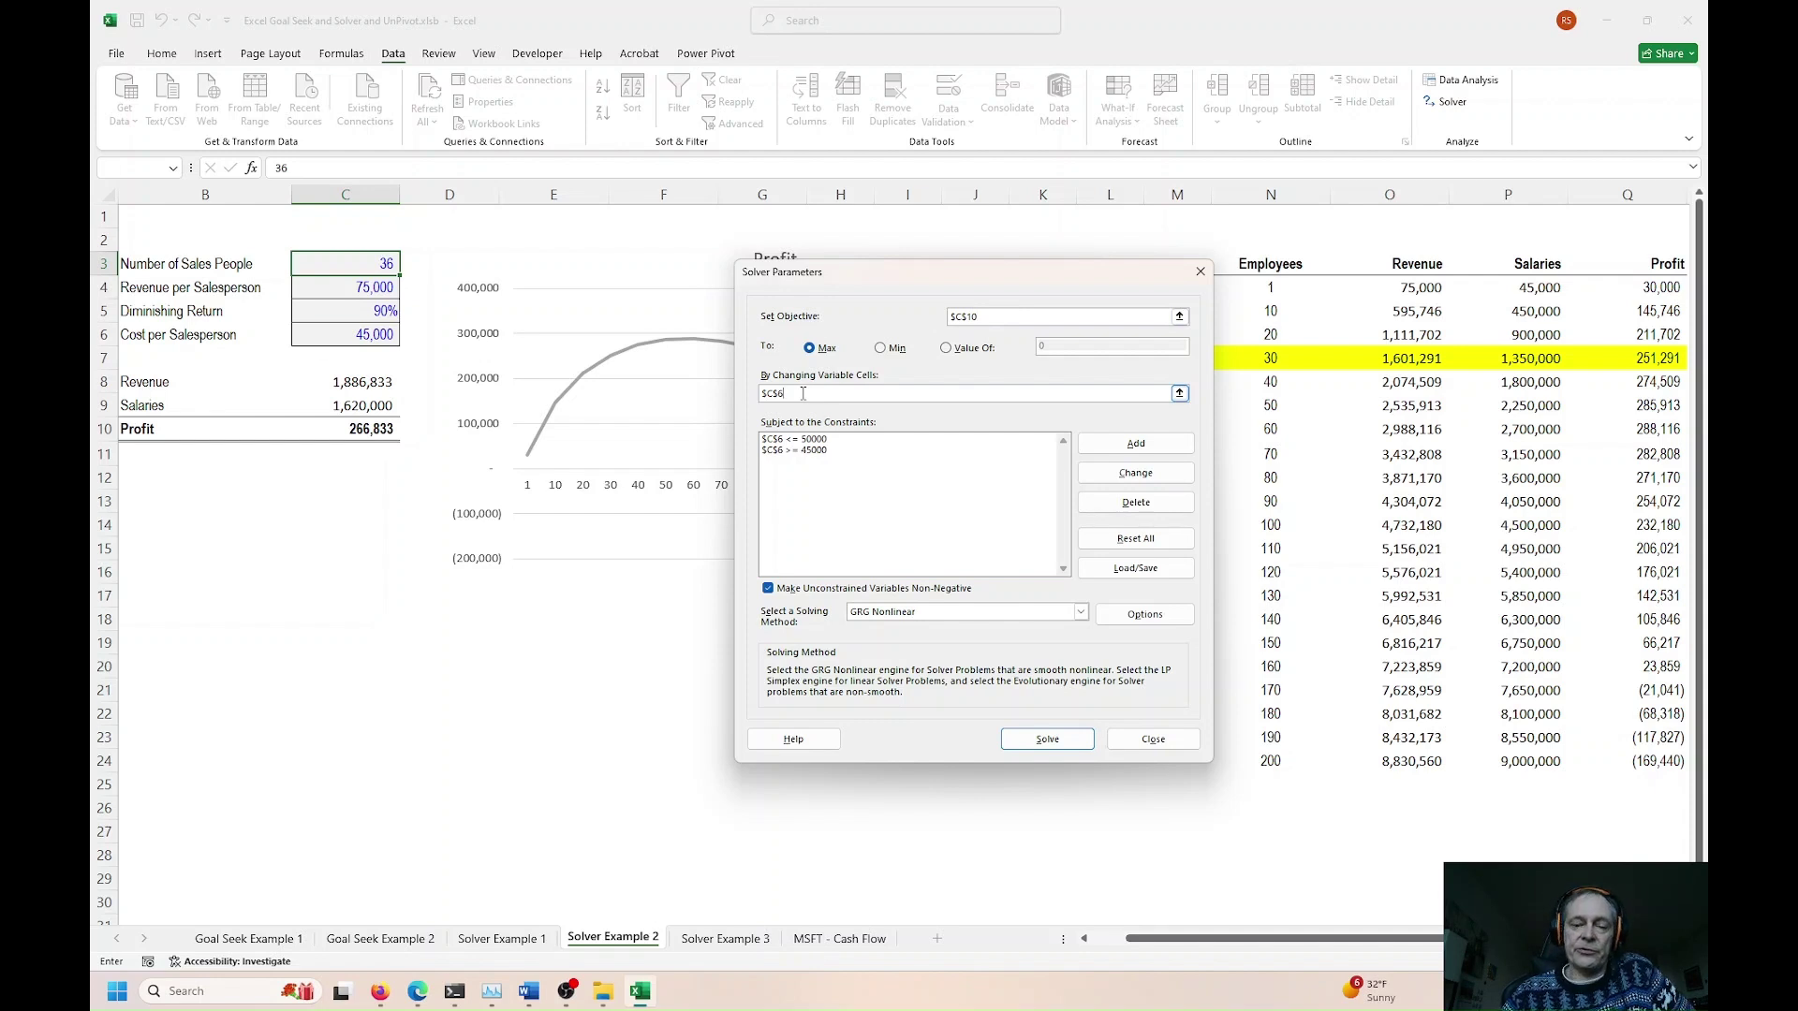
{"action": "left_click", "coordinate": [815, 440]}
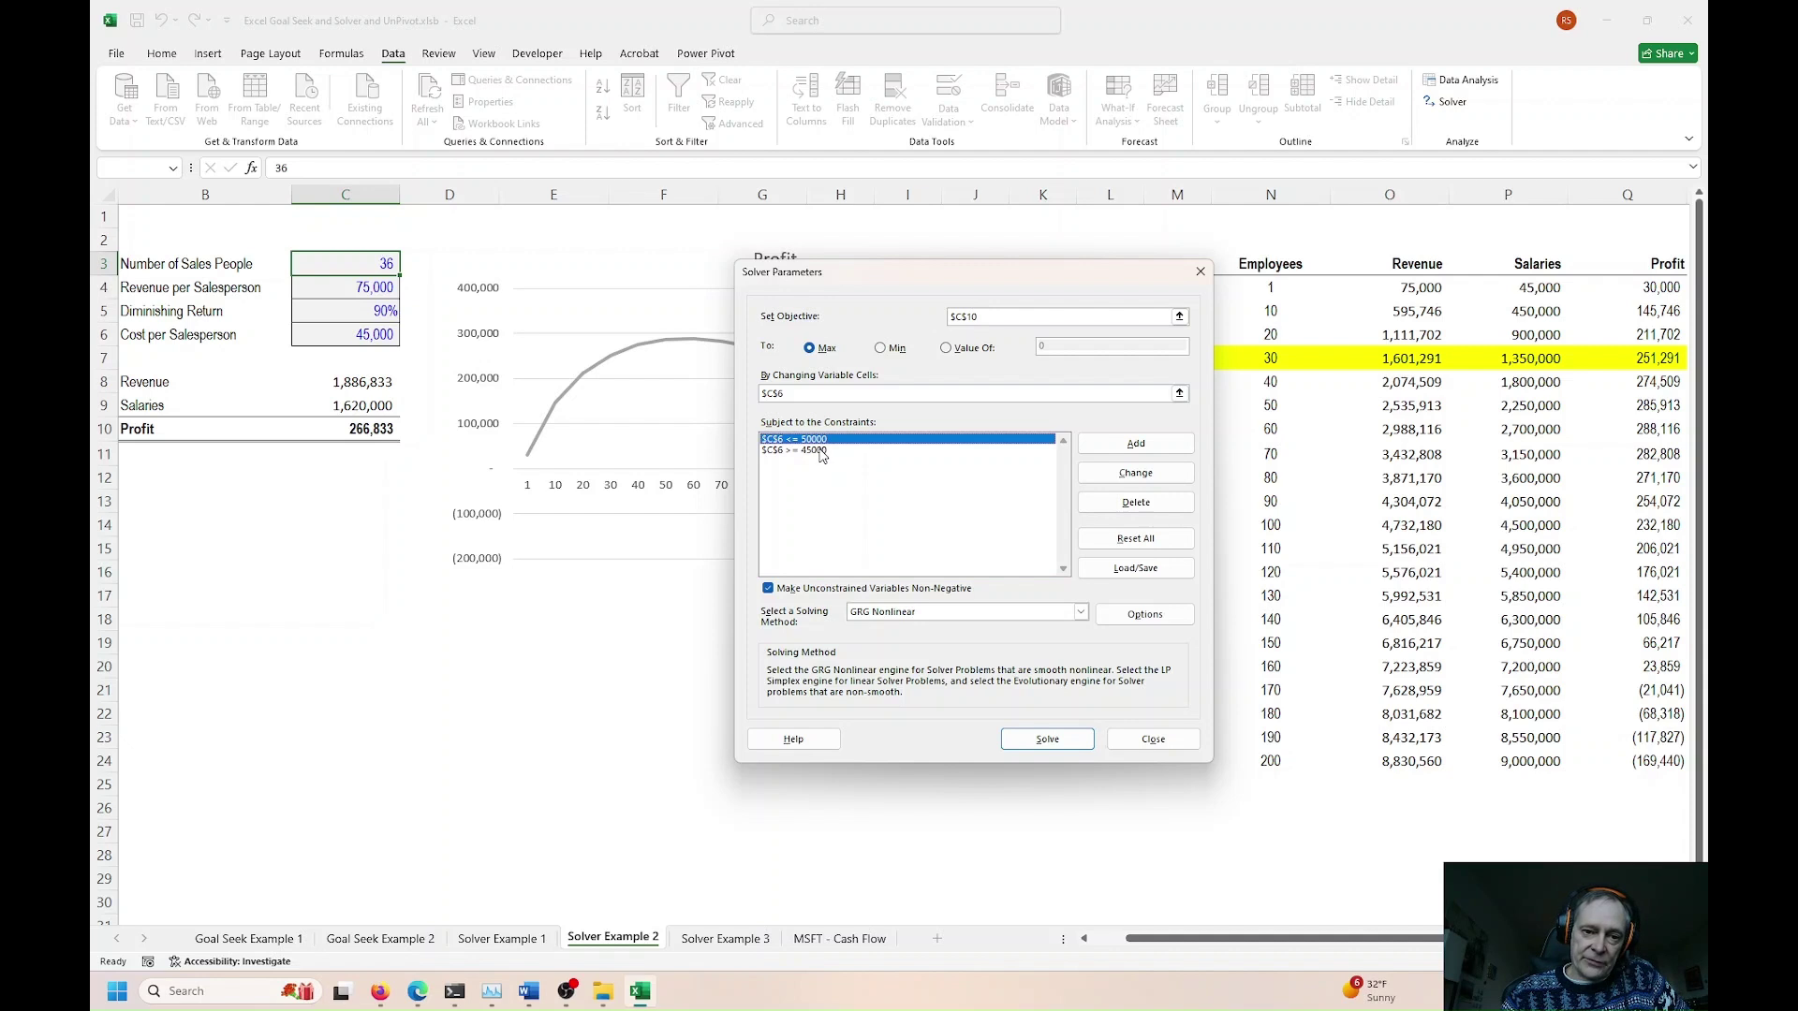
Step: Delete the C6 >= 45000 constraint, then run Solver and keep its solution
{"action": "left_click", "coordinate": [820, 451]}
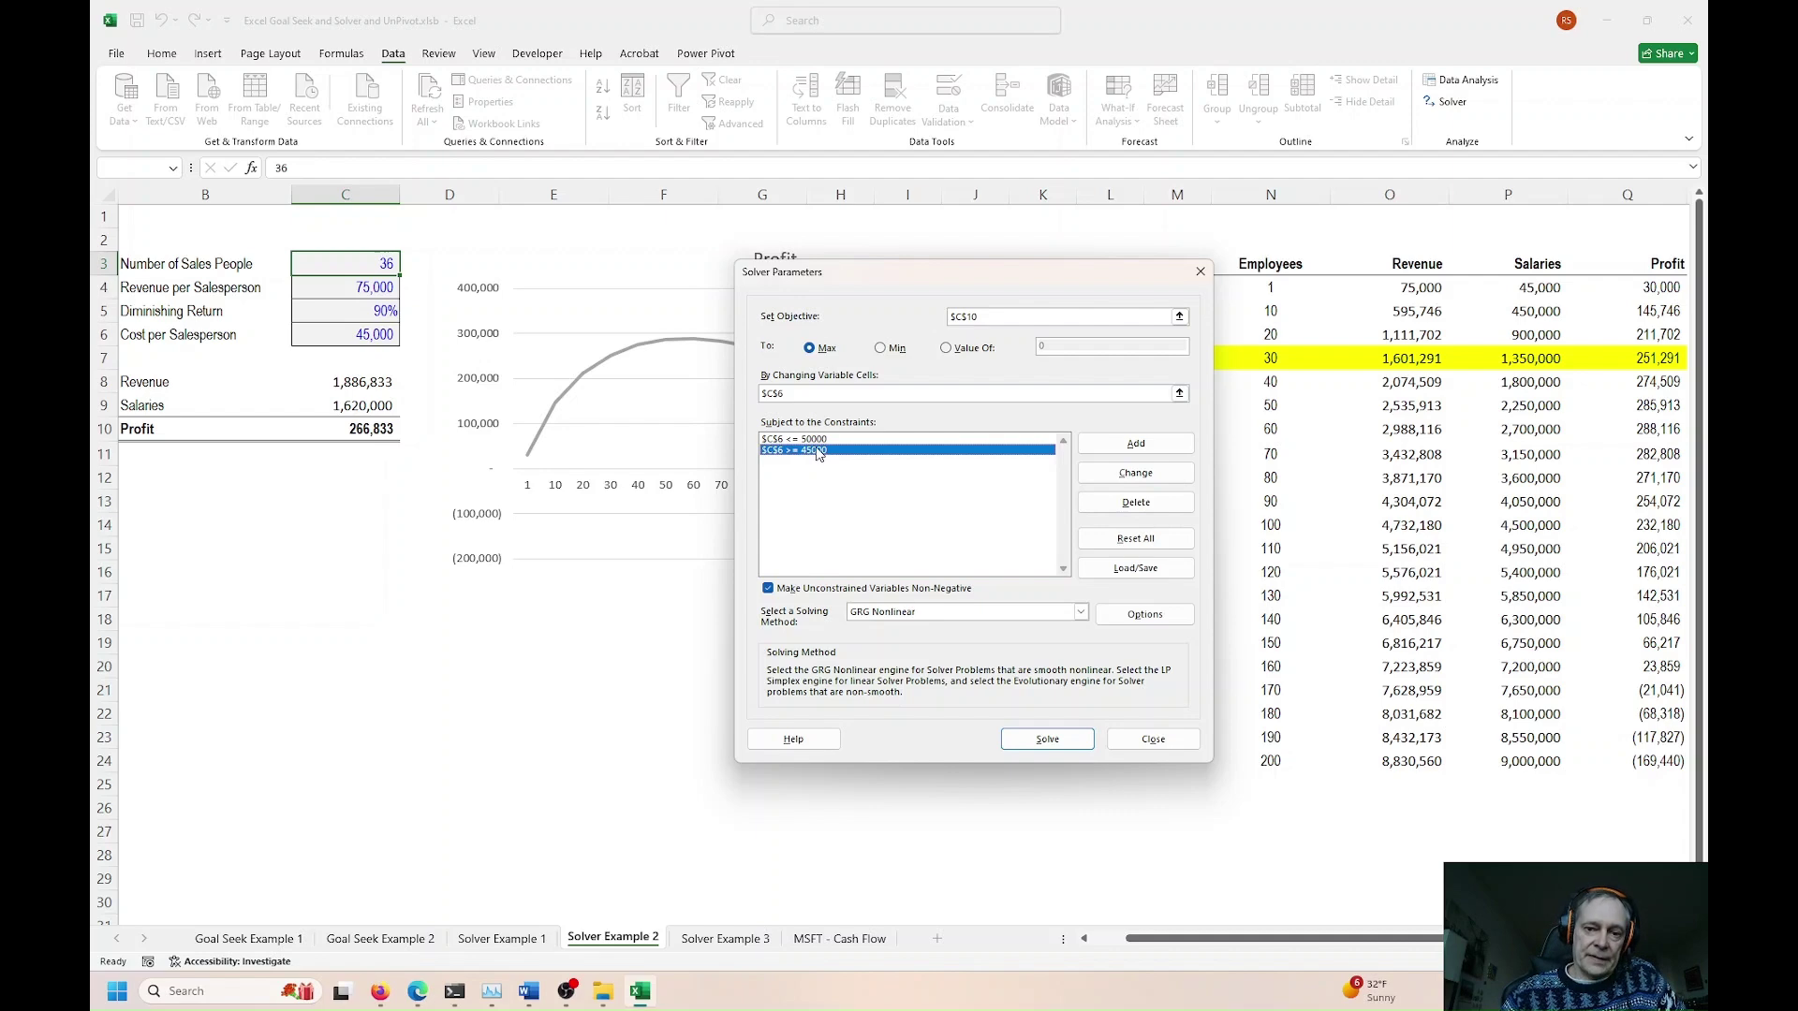
{"action": "left_click", "coordinate": [1128, 503]}
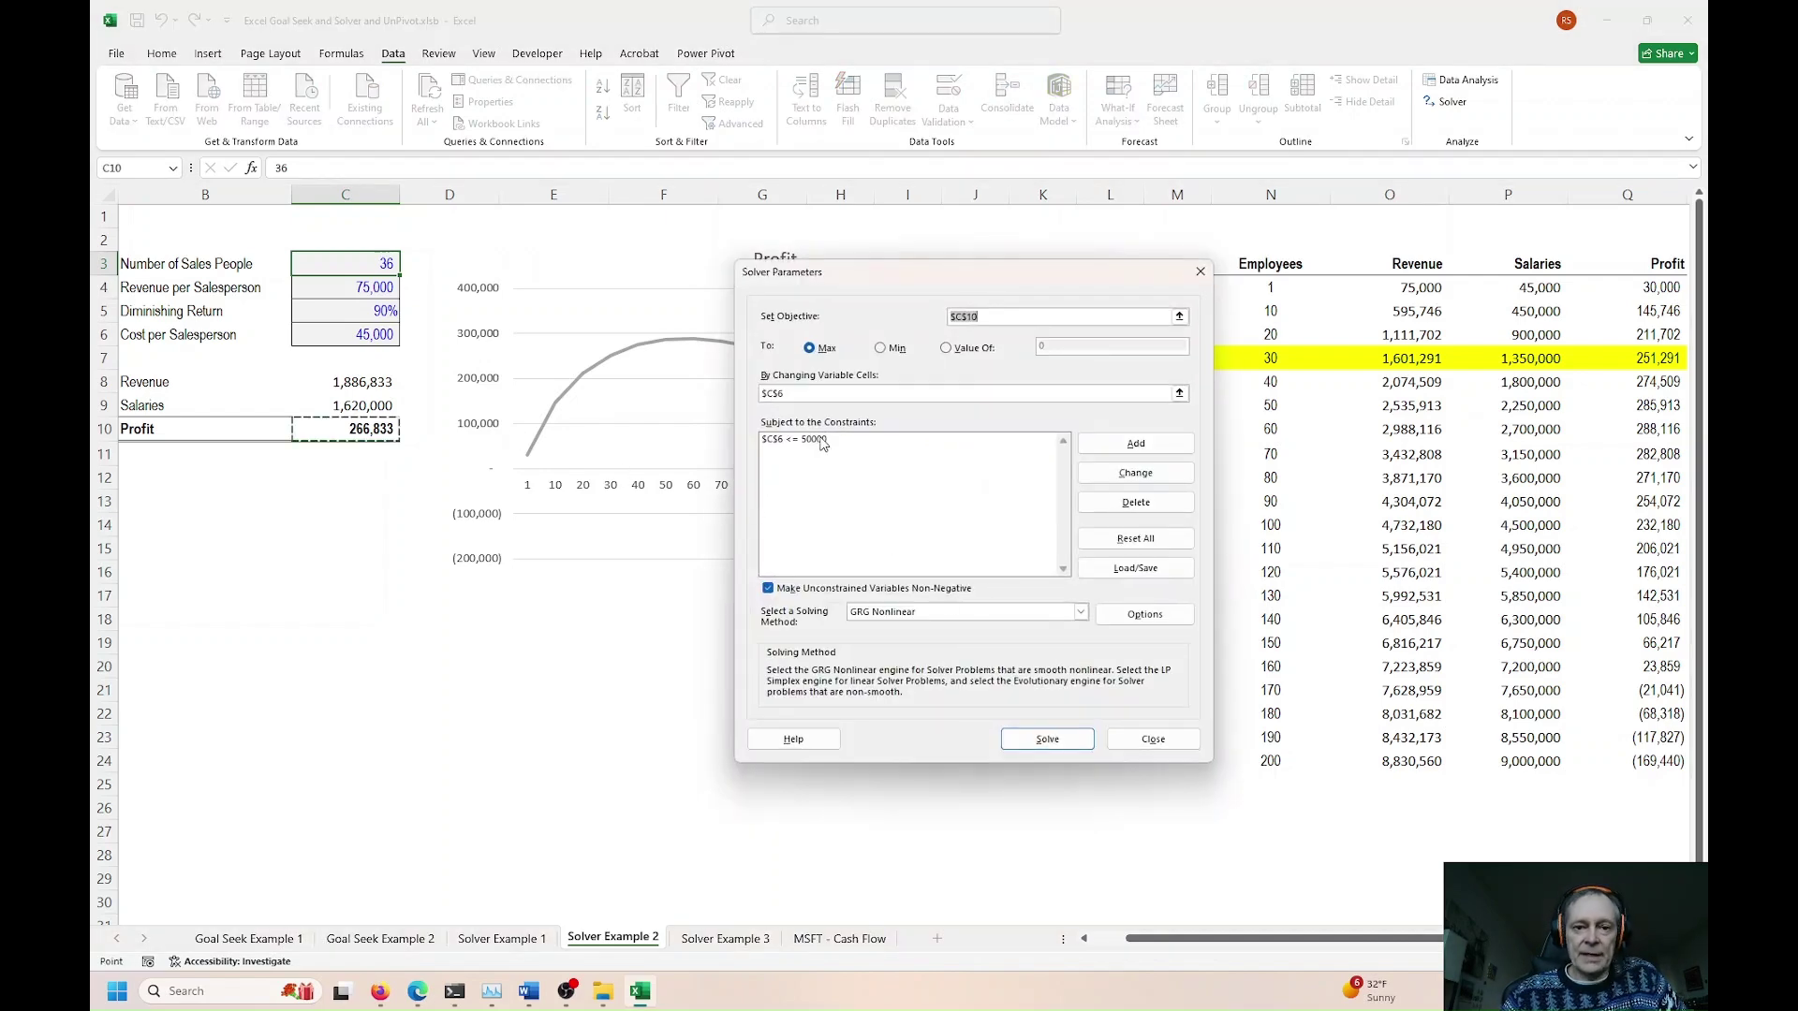
{"action": "left_click", "coordinate": [1029, 739]}
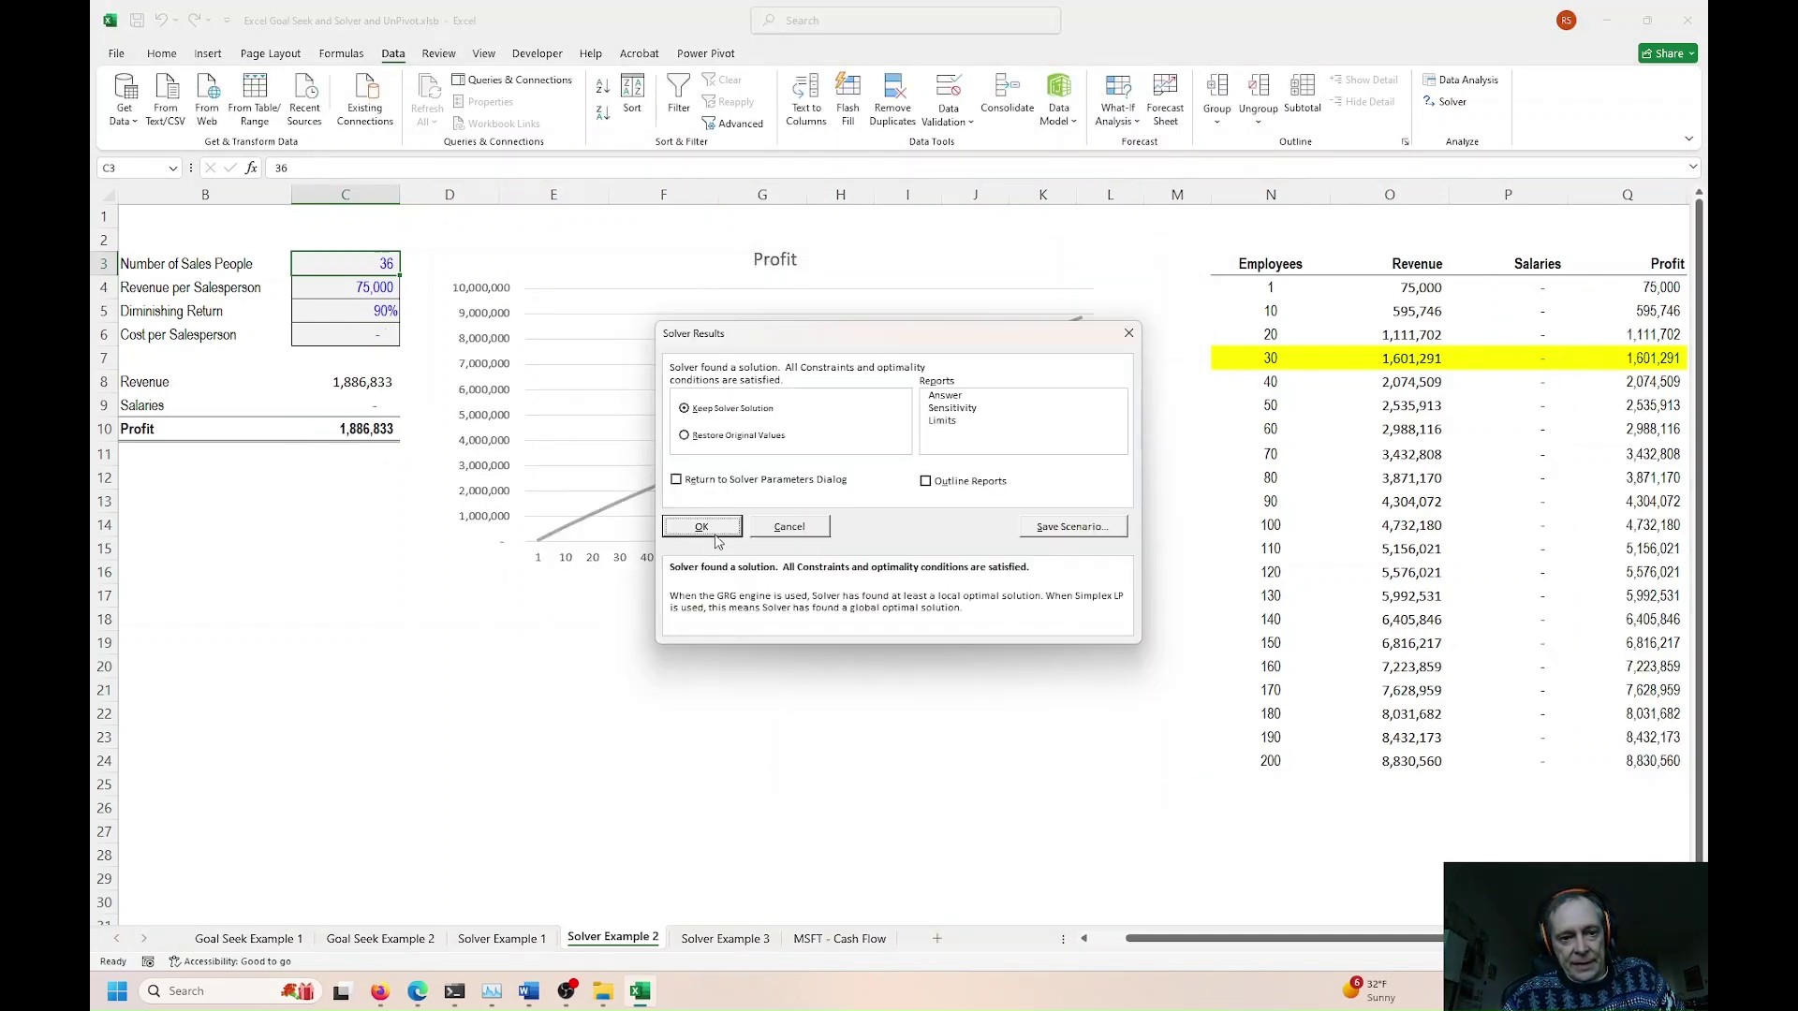
{"action": "left_click", "coordinate": [716, 529]}
Step: Check the solved profit in C10, salaries in C9 and cost per salesperson in C6
{"action": "left_click", "coordinate": [364, 429]}
{"action": "left_click", "coordinate": [361, 400]}
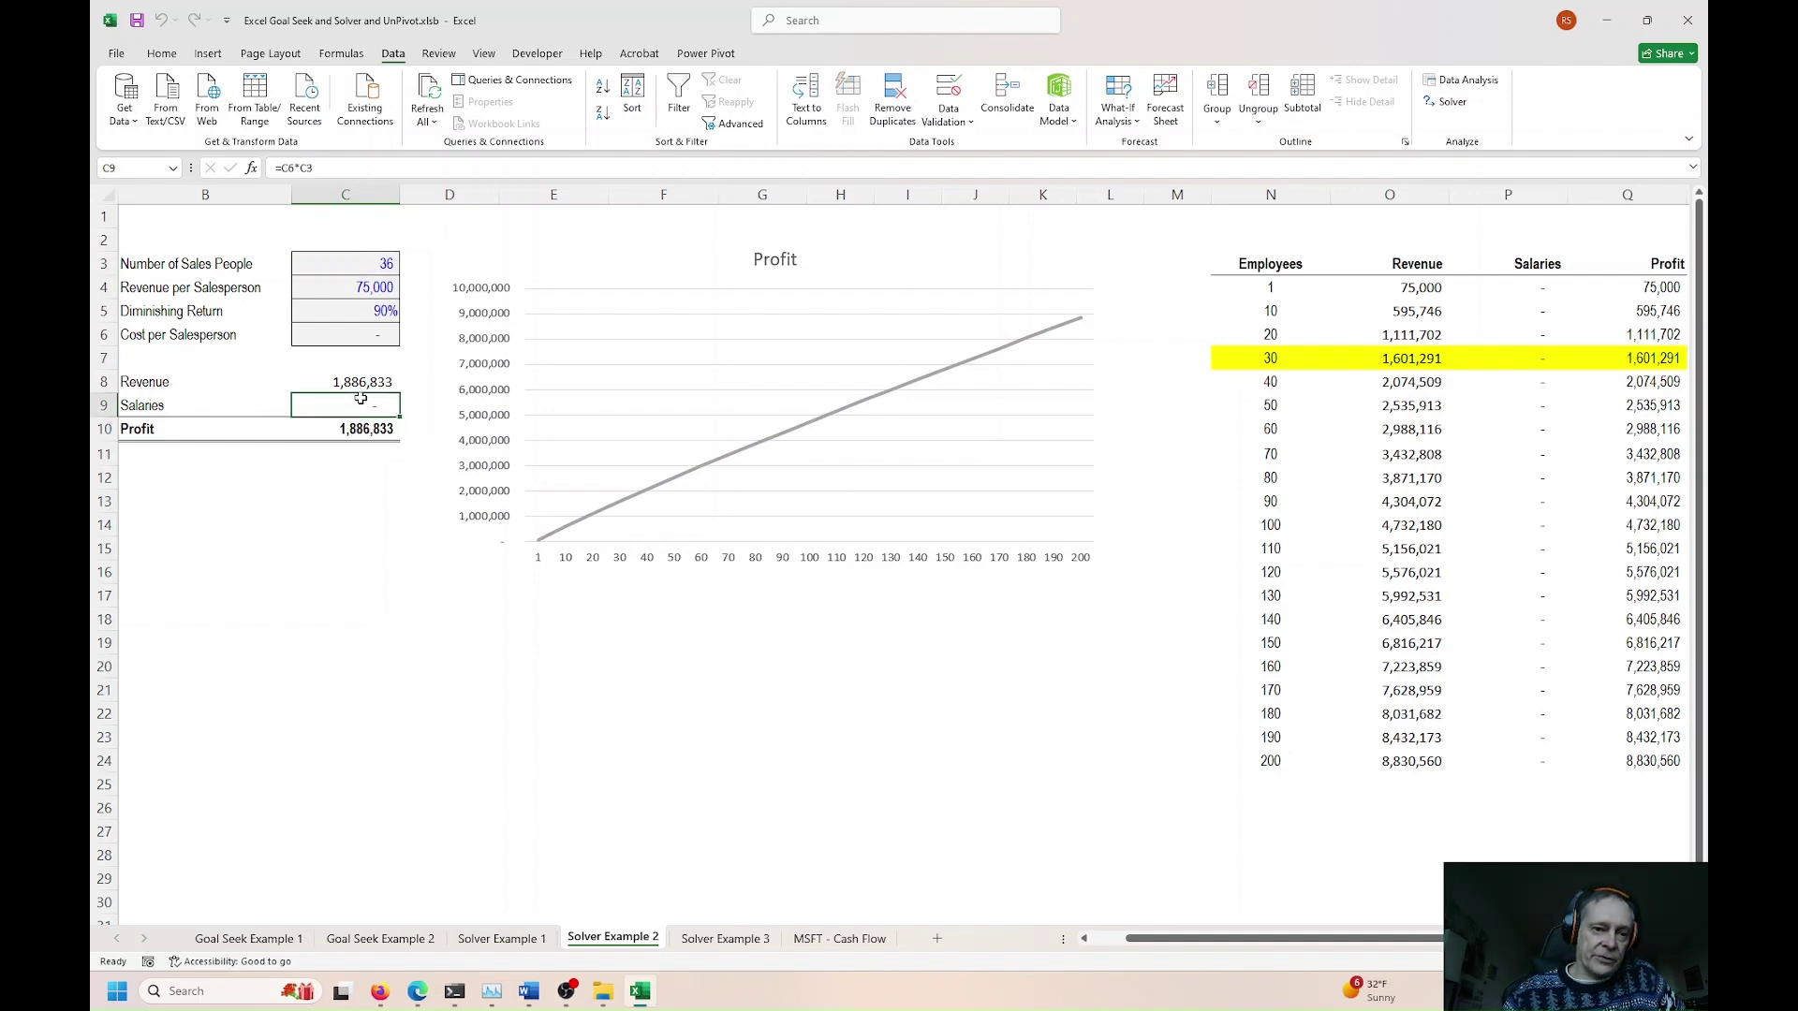
{"action": "left_click", "coordinate": [345, 328]}
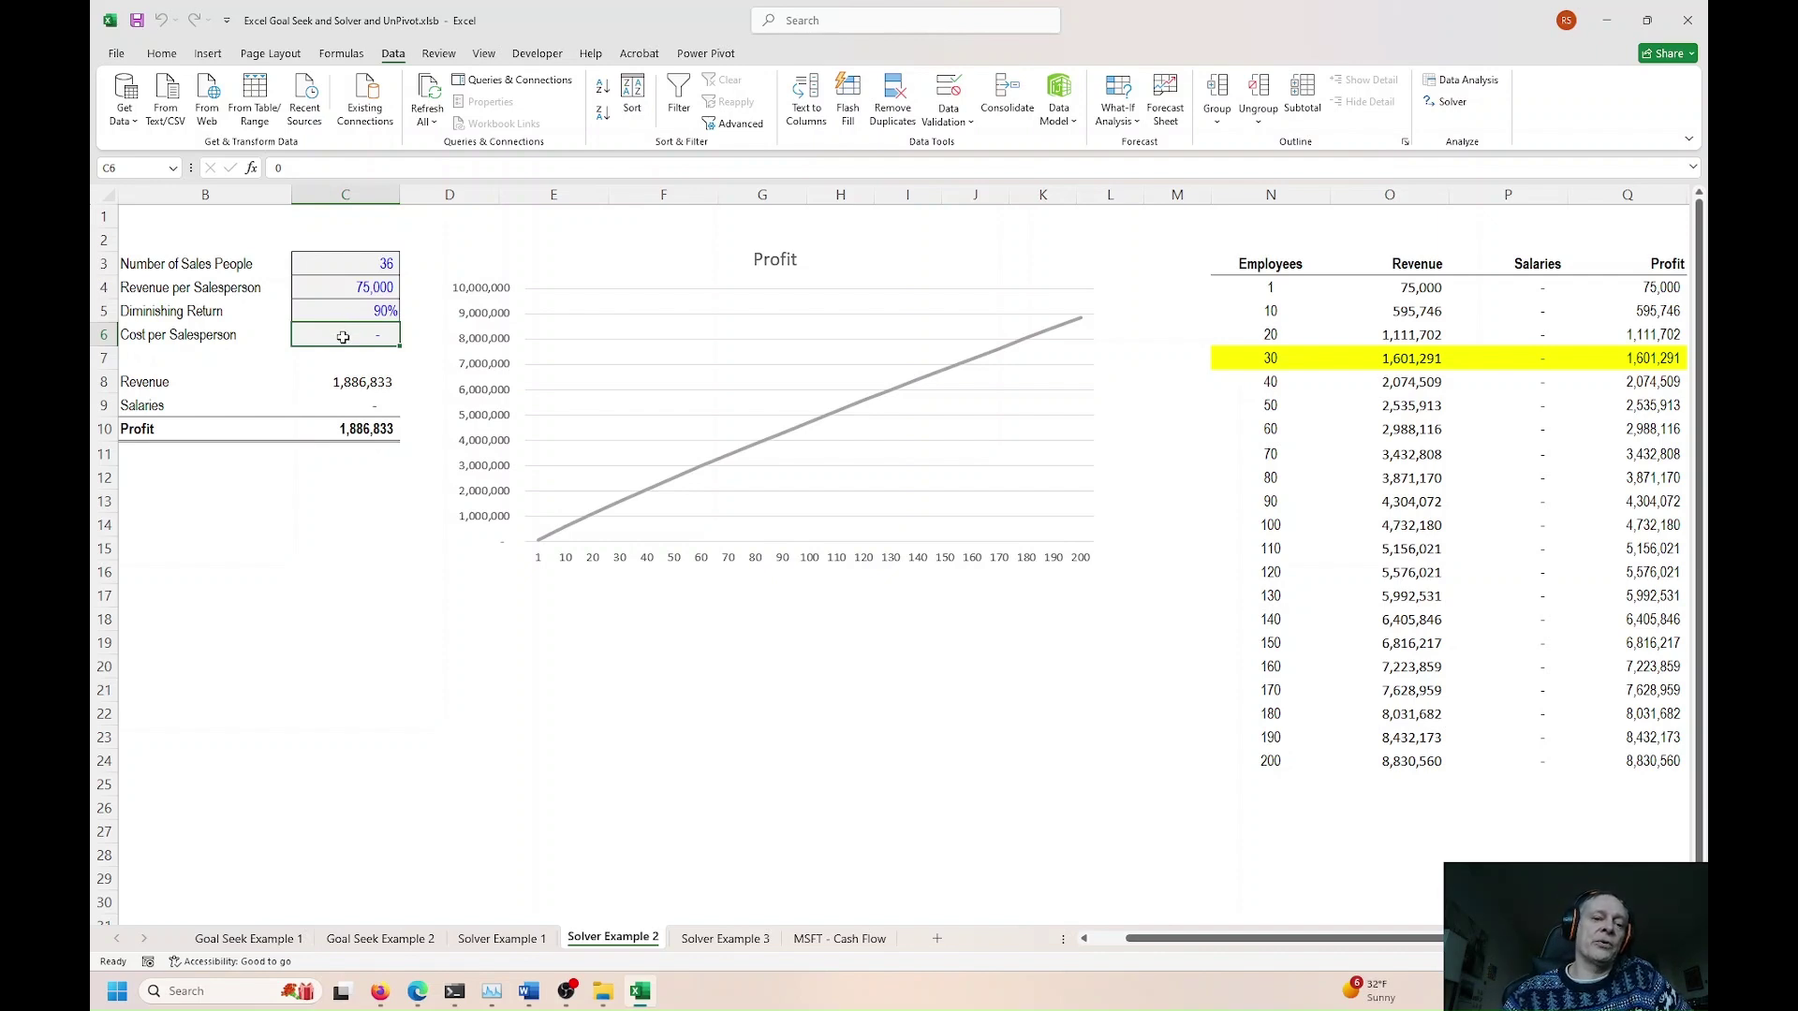
{"action": "left_click", "coordinate": [347, 407]}
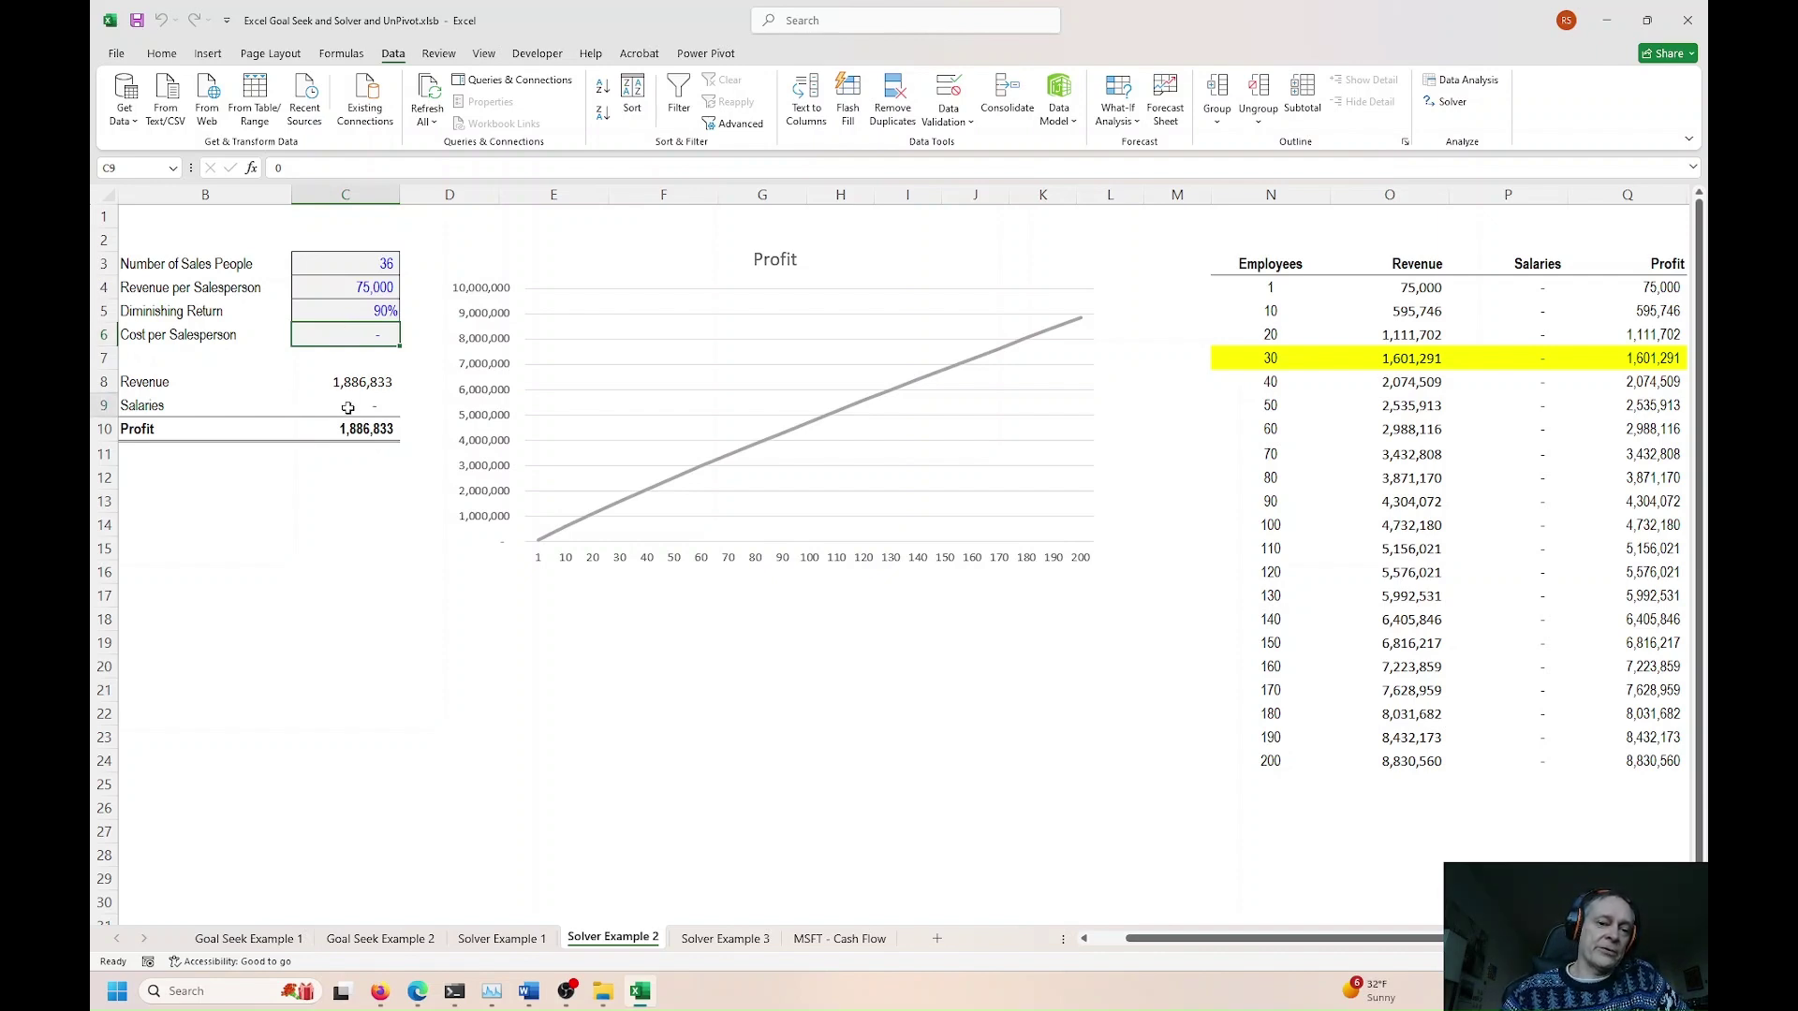
Step: Add a Solver constraint requiring the cost per salesperson in C6 to be >= 40000
{"action": "left_click", "coordinate": [1450, 103]}
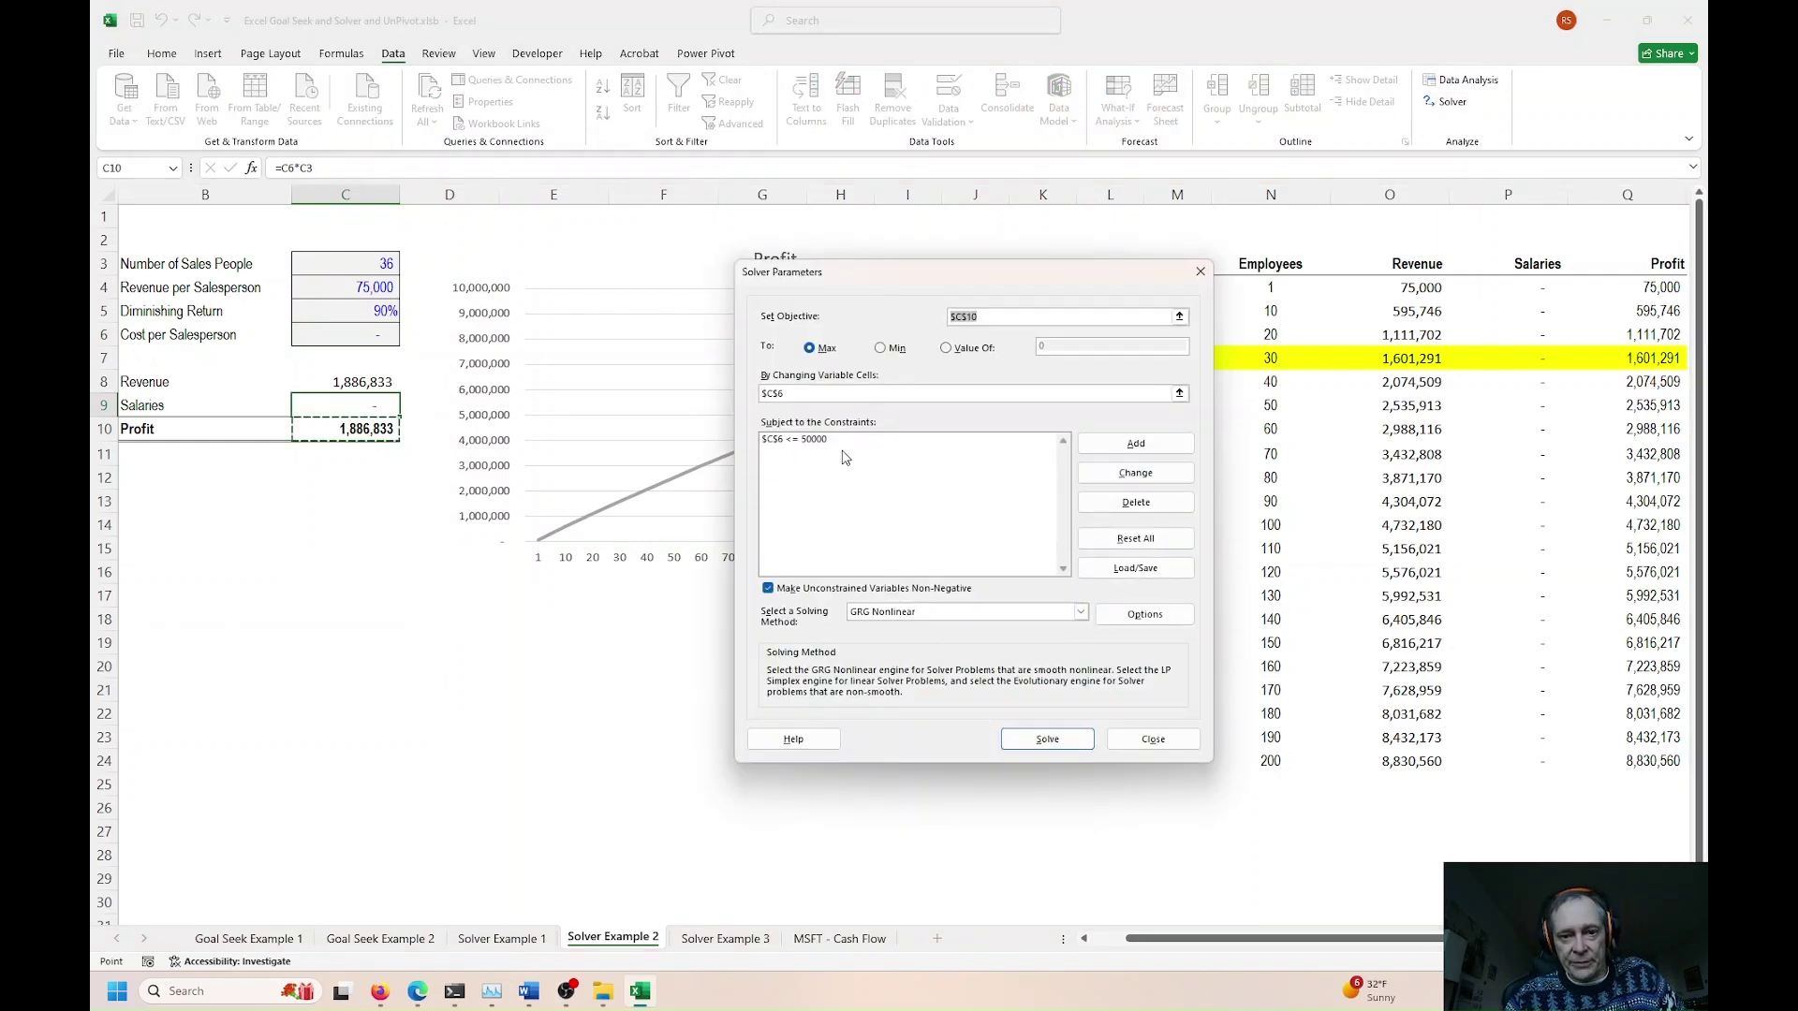
{"action": "left_click", "coordinate": [811, 442]}
{"action": "left_click", "coordinate": [1111, 449]}
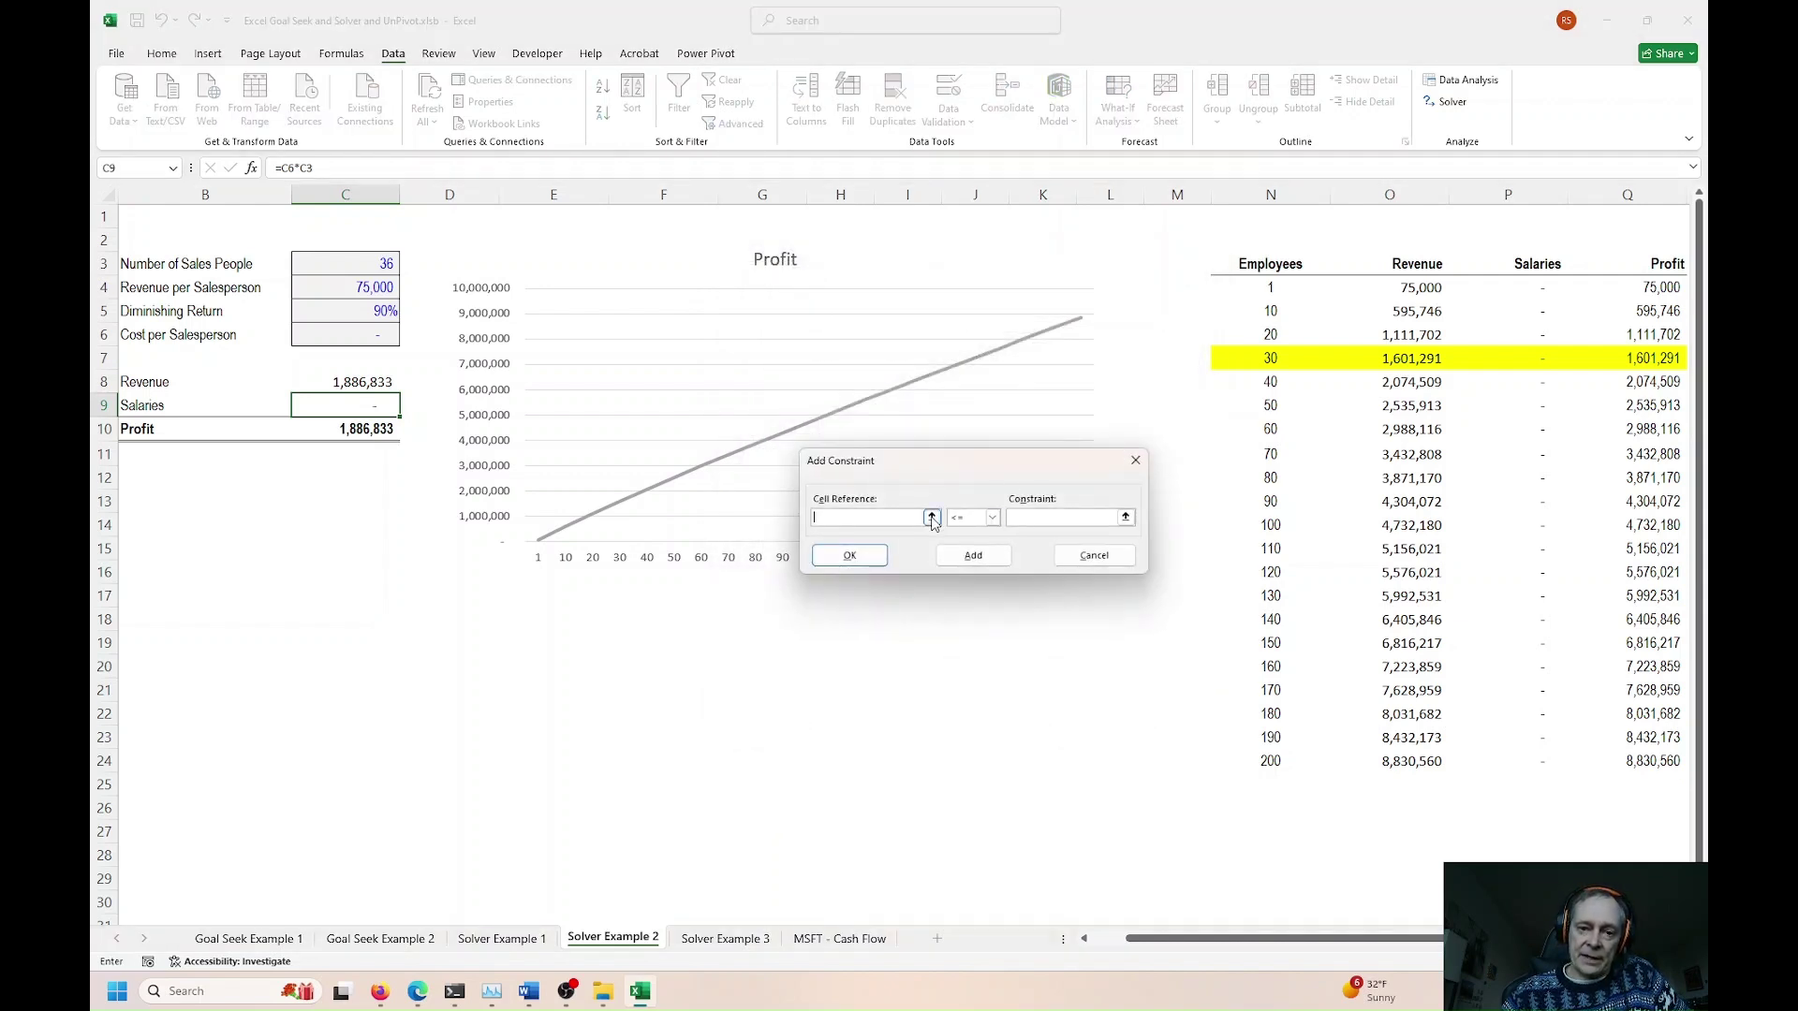
{"action": "left_click", "coordinate": [931, 518]}
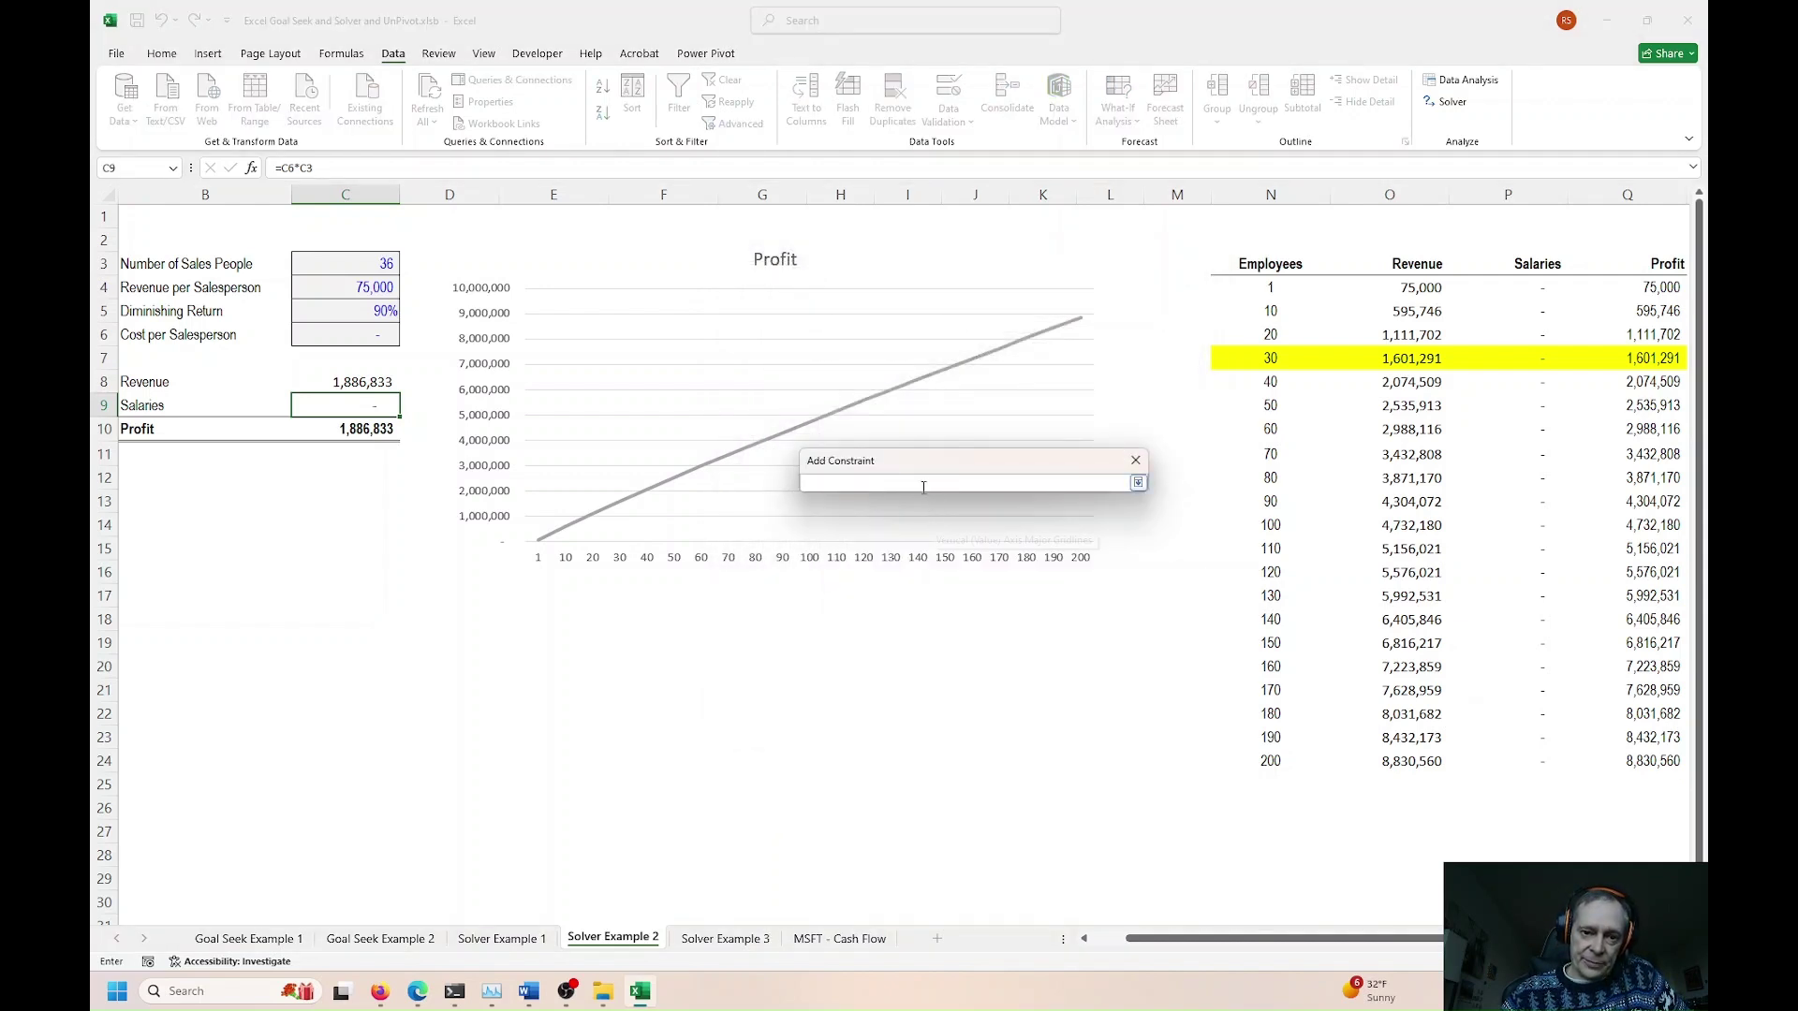
{"action": "left_click", "coordinate": [358, 337]}
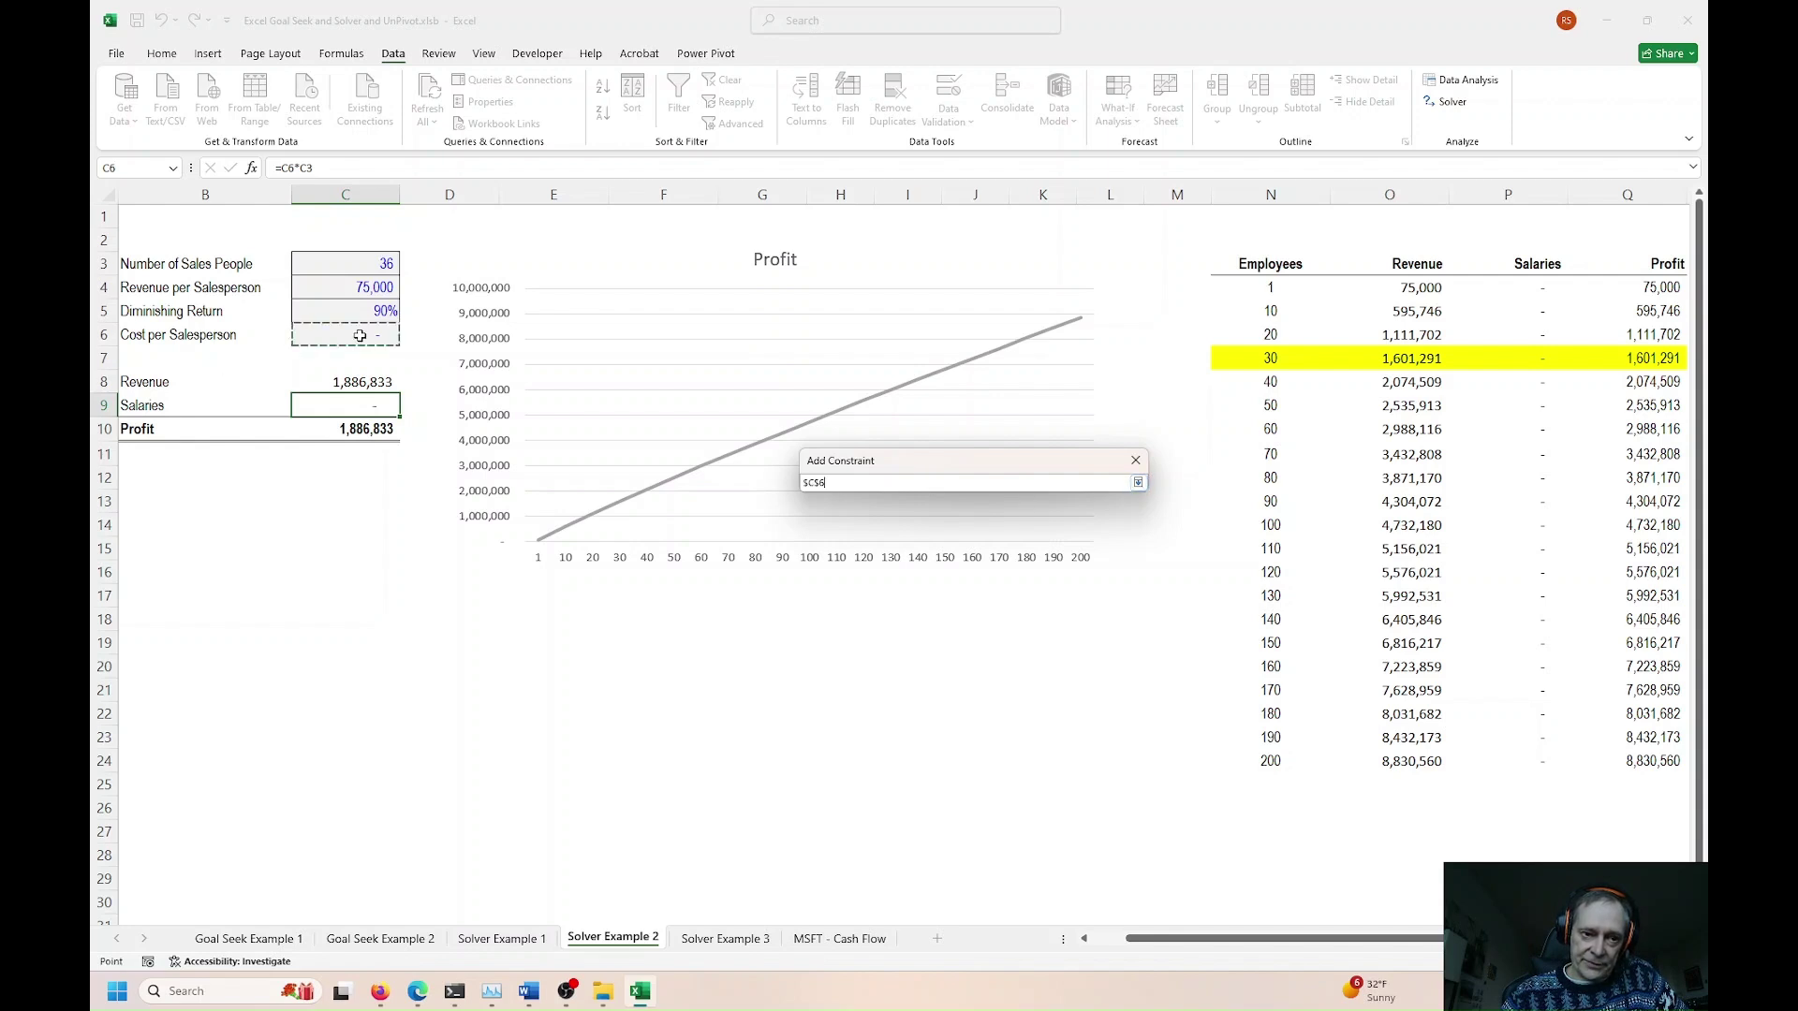
{"action": "left_click", "coordinate": [1137, 482]}
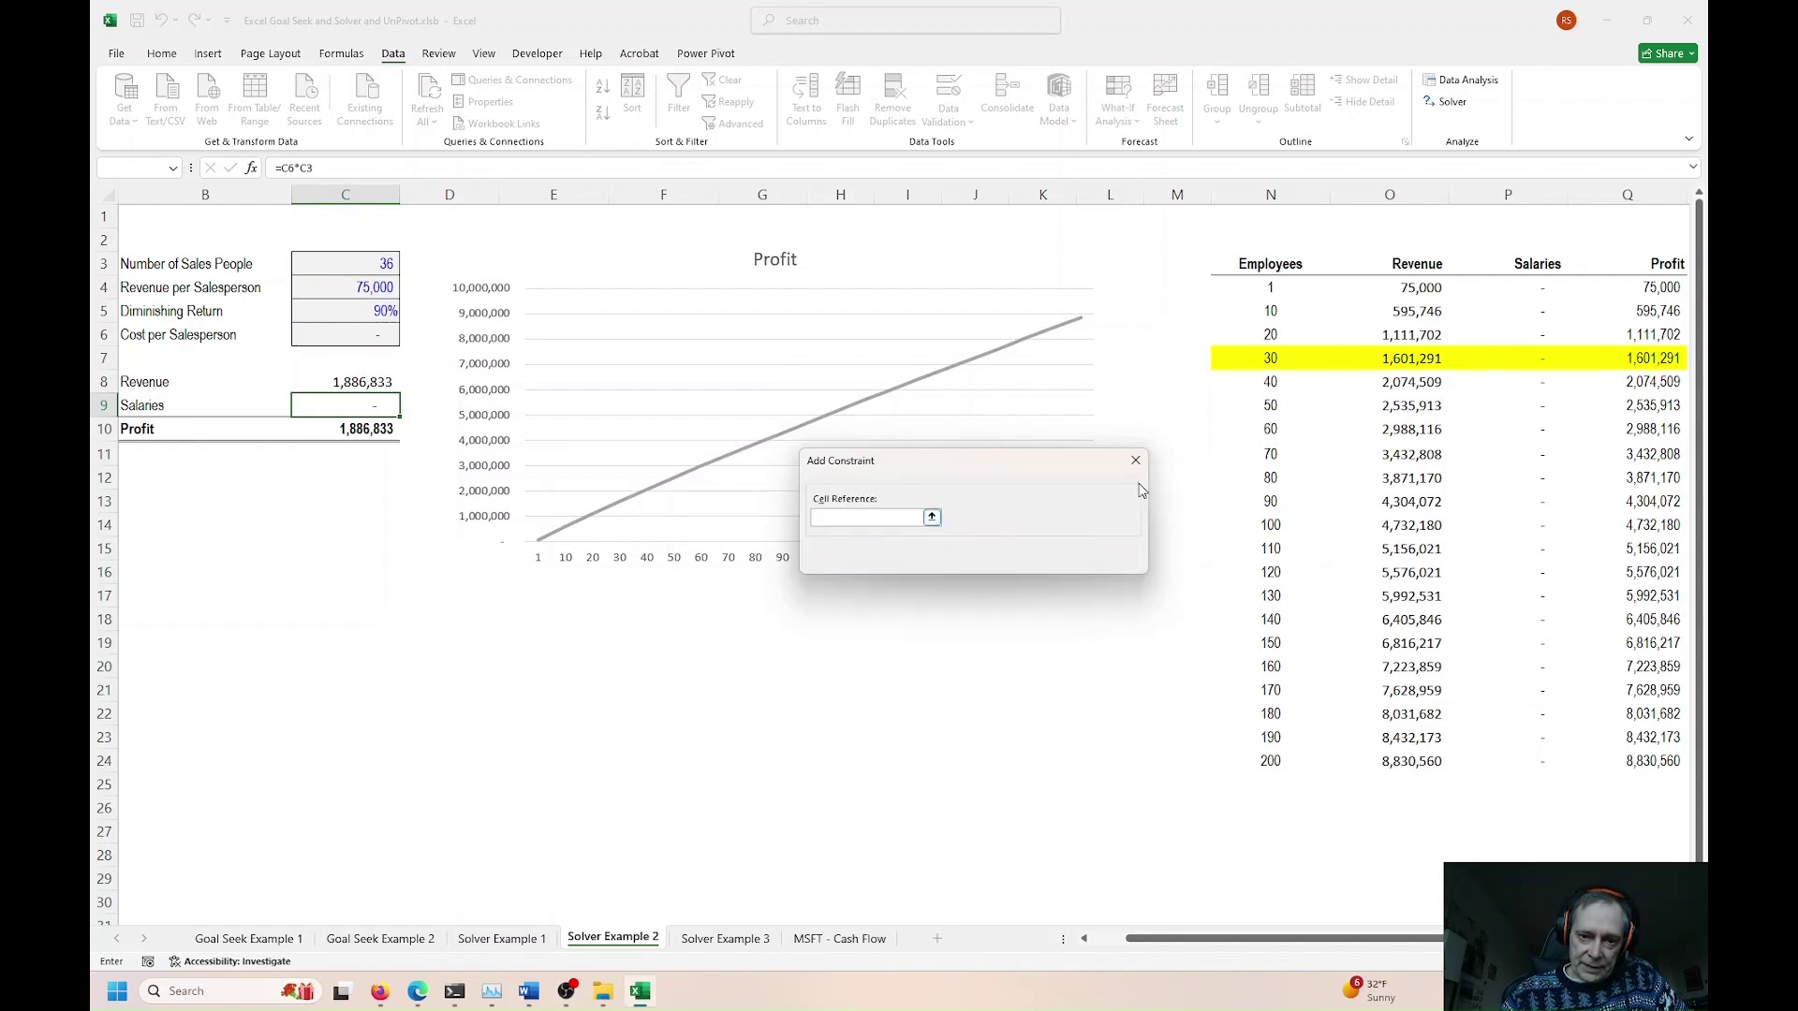
{"action": "left_click", "coordinate": [991, 517]}
{"action": "left_click", "coordinate": [974, 553]}
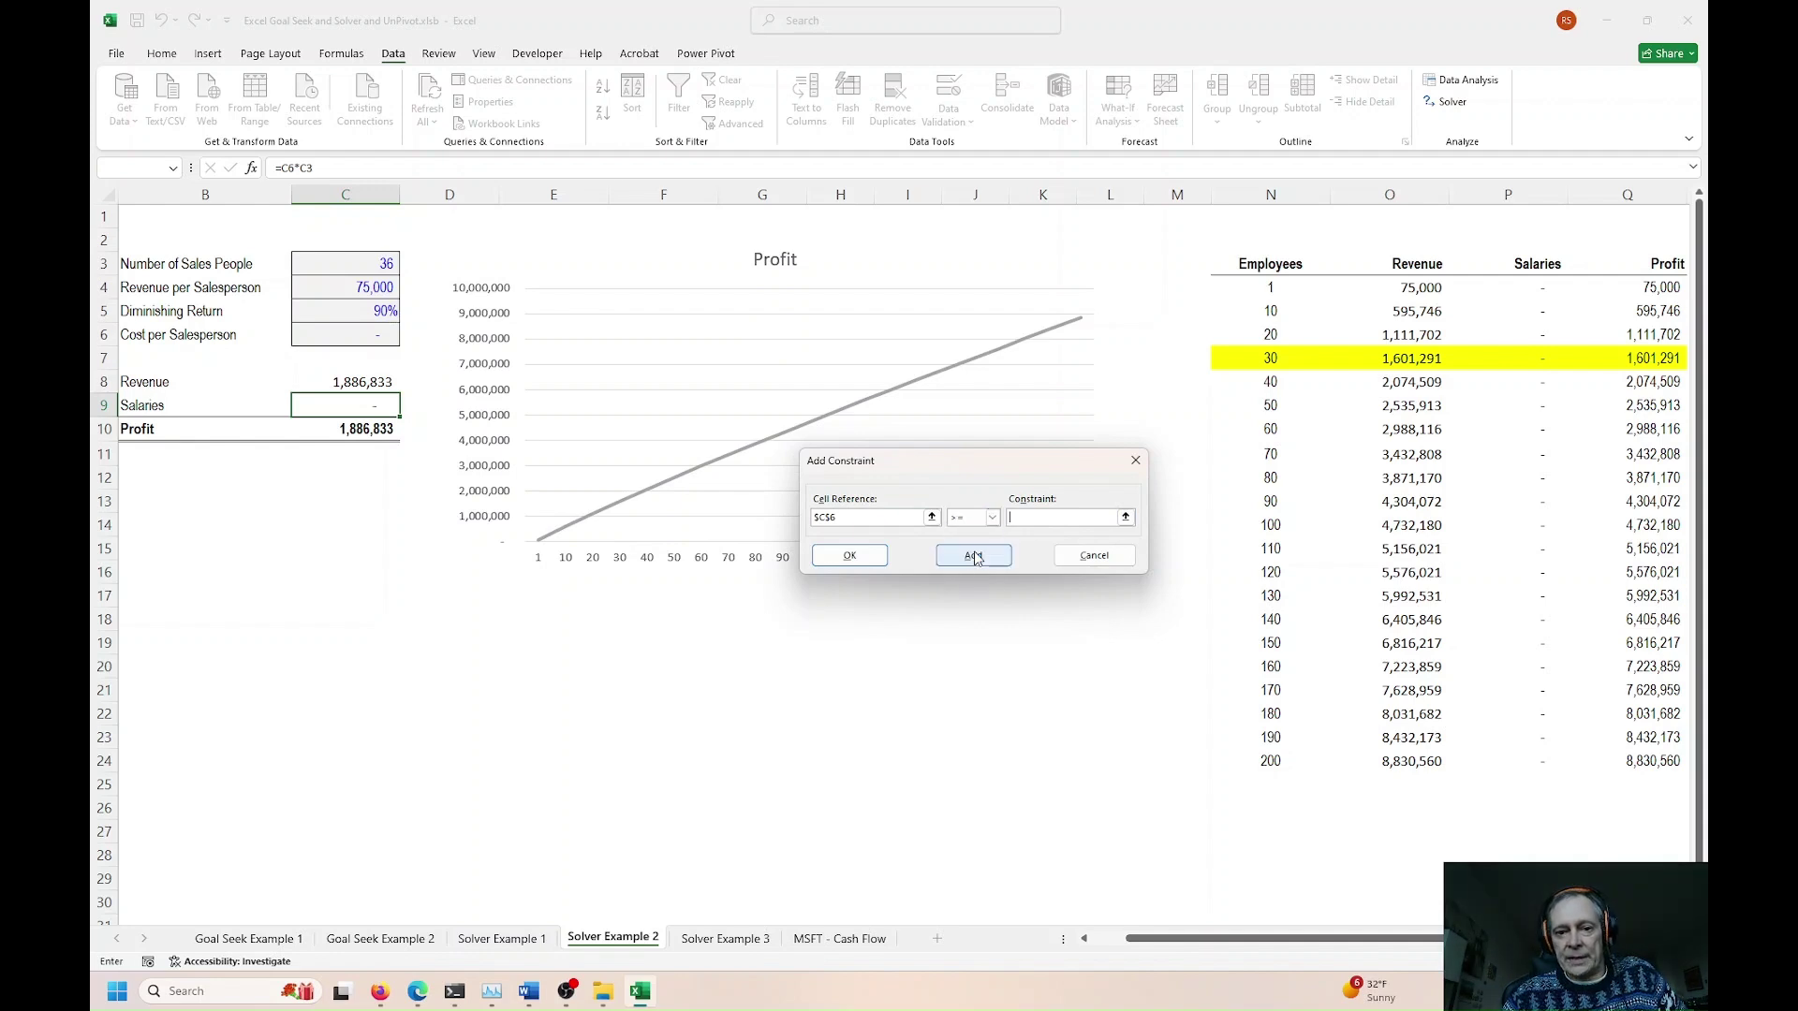
{"action": "left_click", "coordinate": [1032, 520]}
{"action": "type", "text": "40000"}
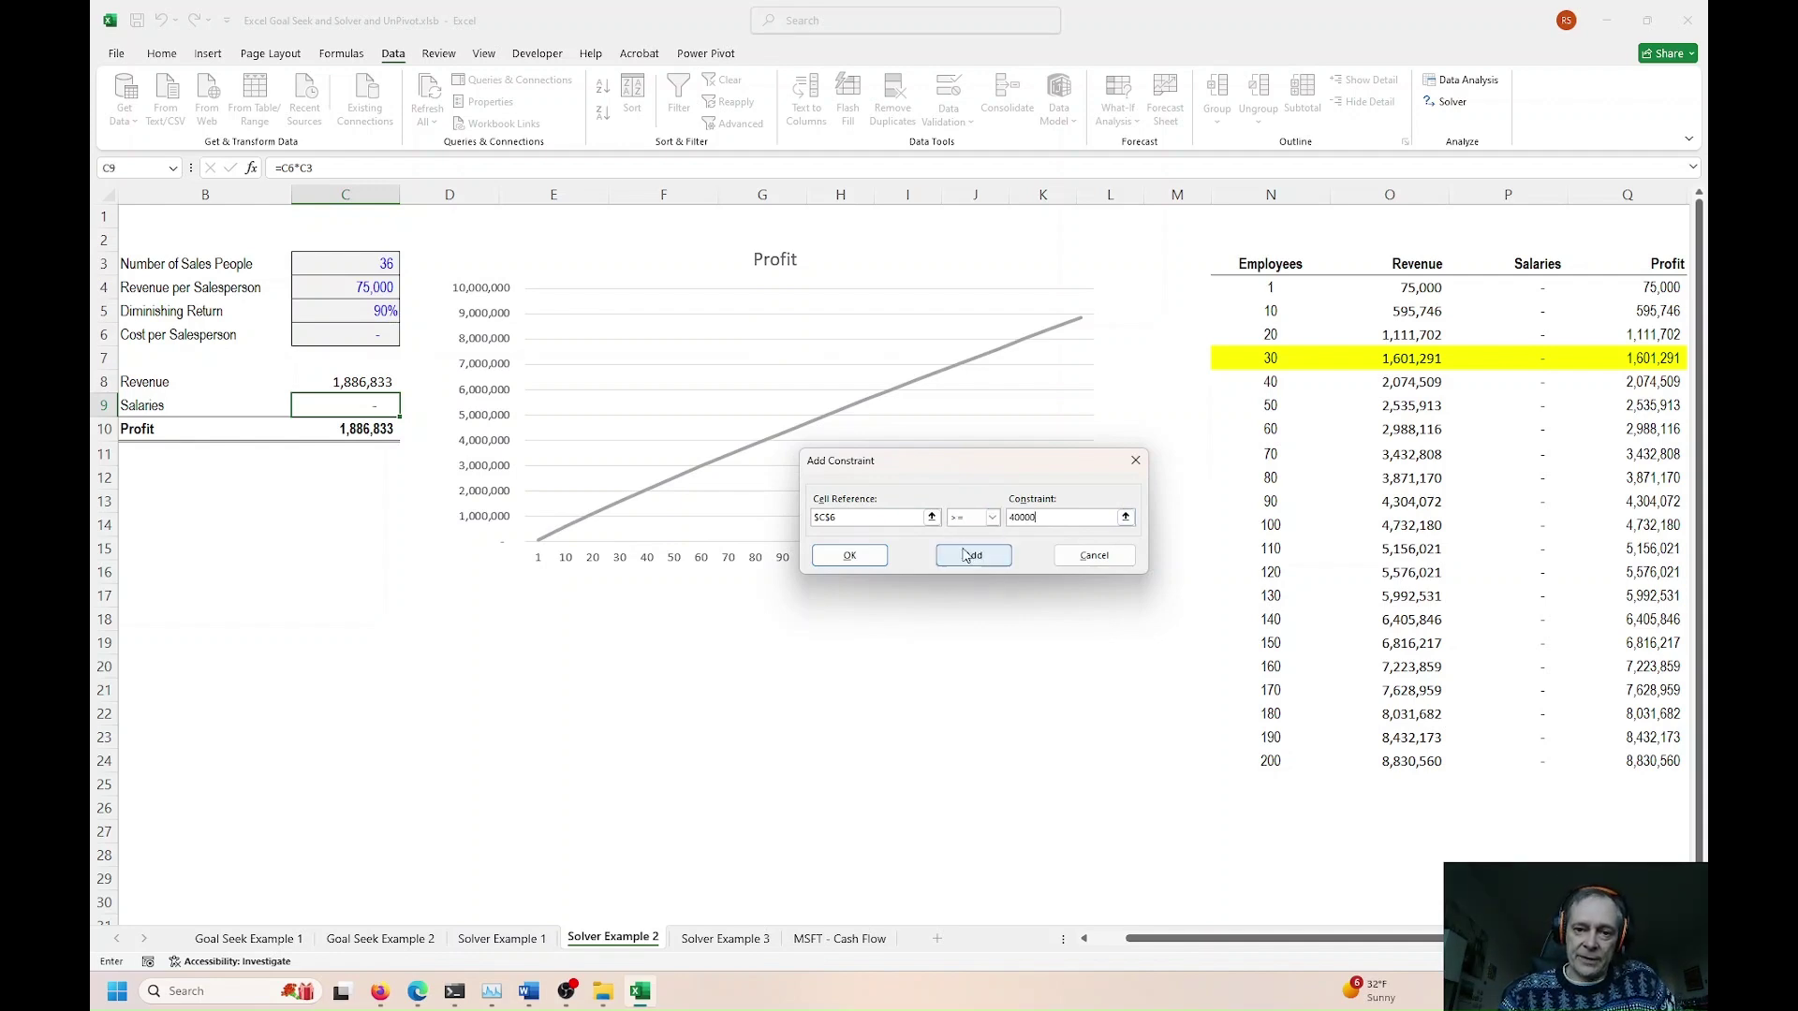
{"action": "left_click", "coordinate": [871, 558]}
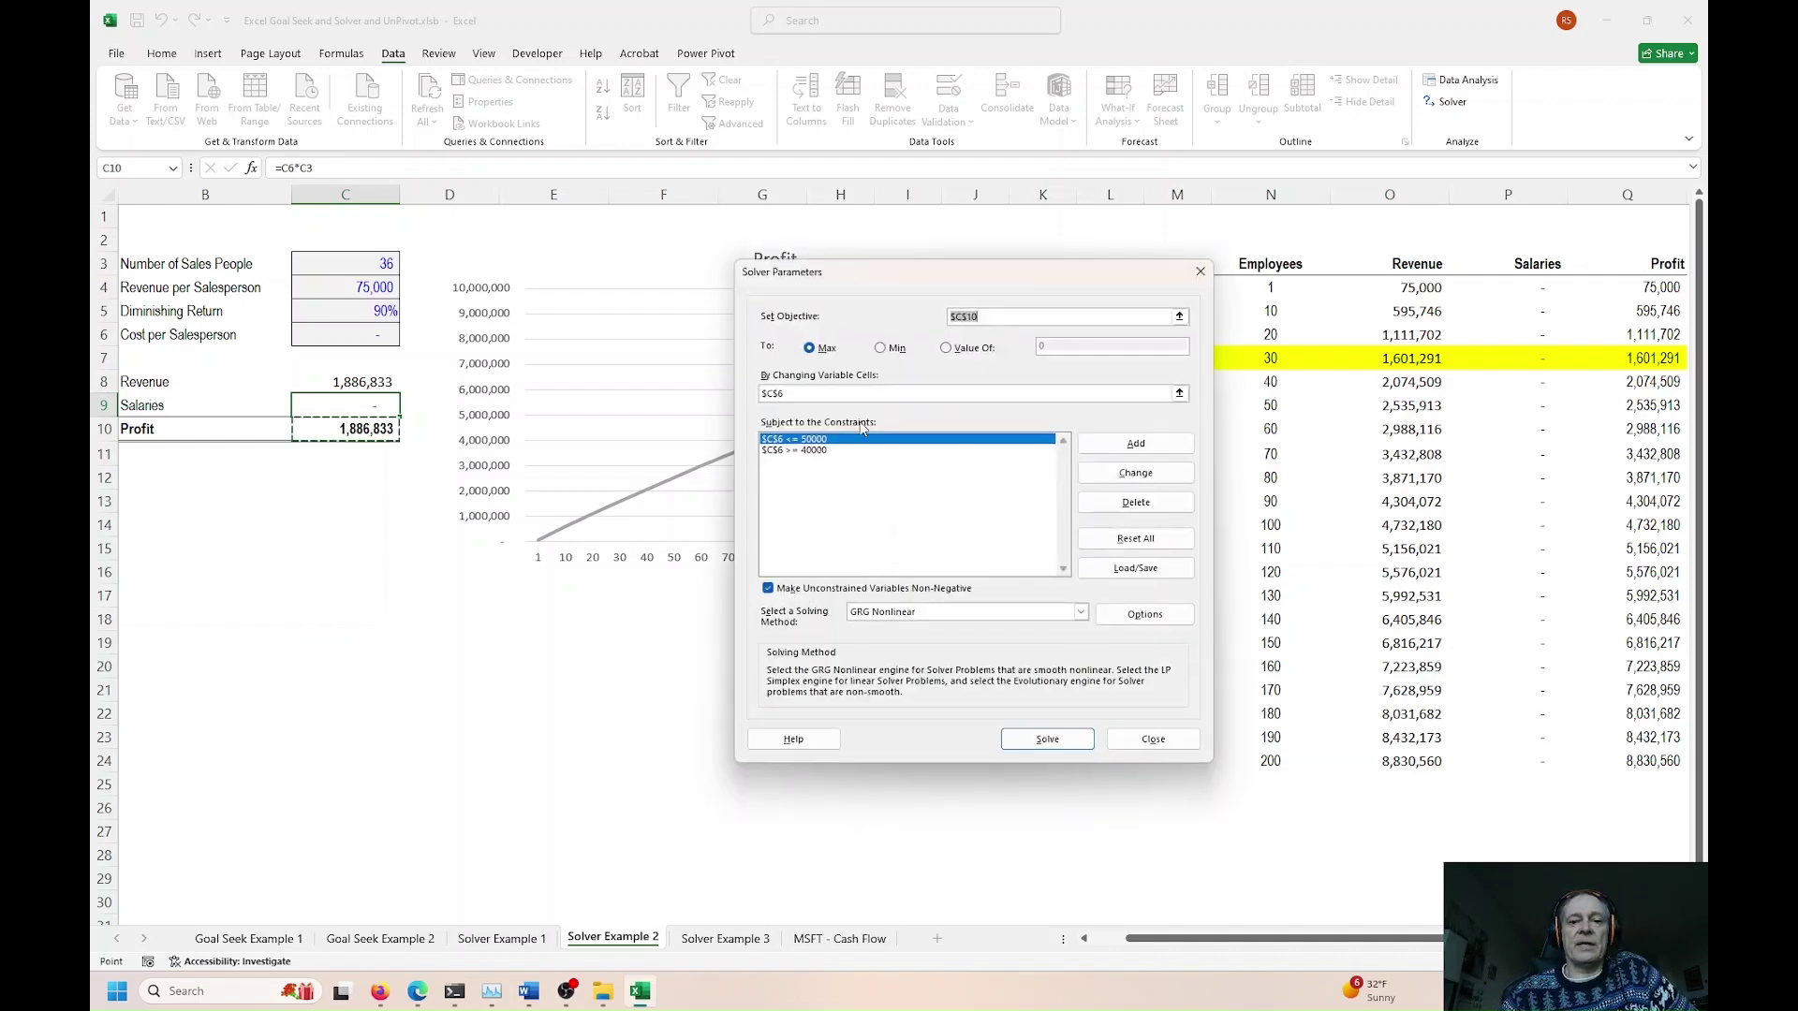
Step: Run Solver to maximize profit in C10 by changing C6, keep its solution, and check both cells
{"action": "left_click", "coordinate": [1168, 317]}
{"action": "left_click", "coordinate": [822, 347]}
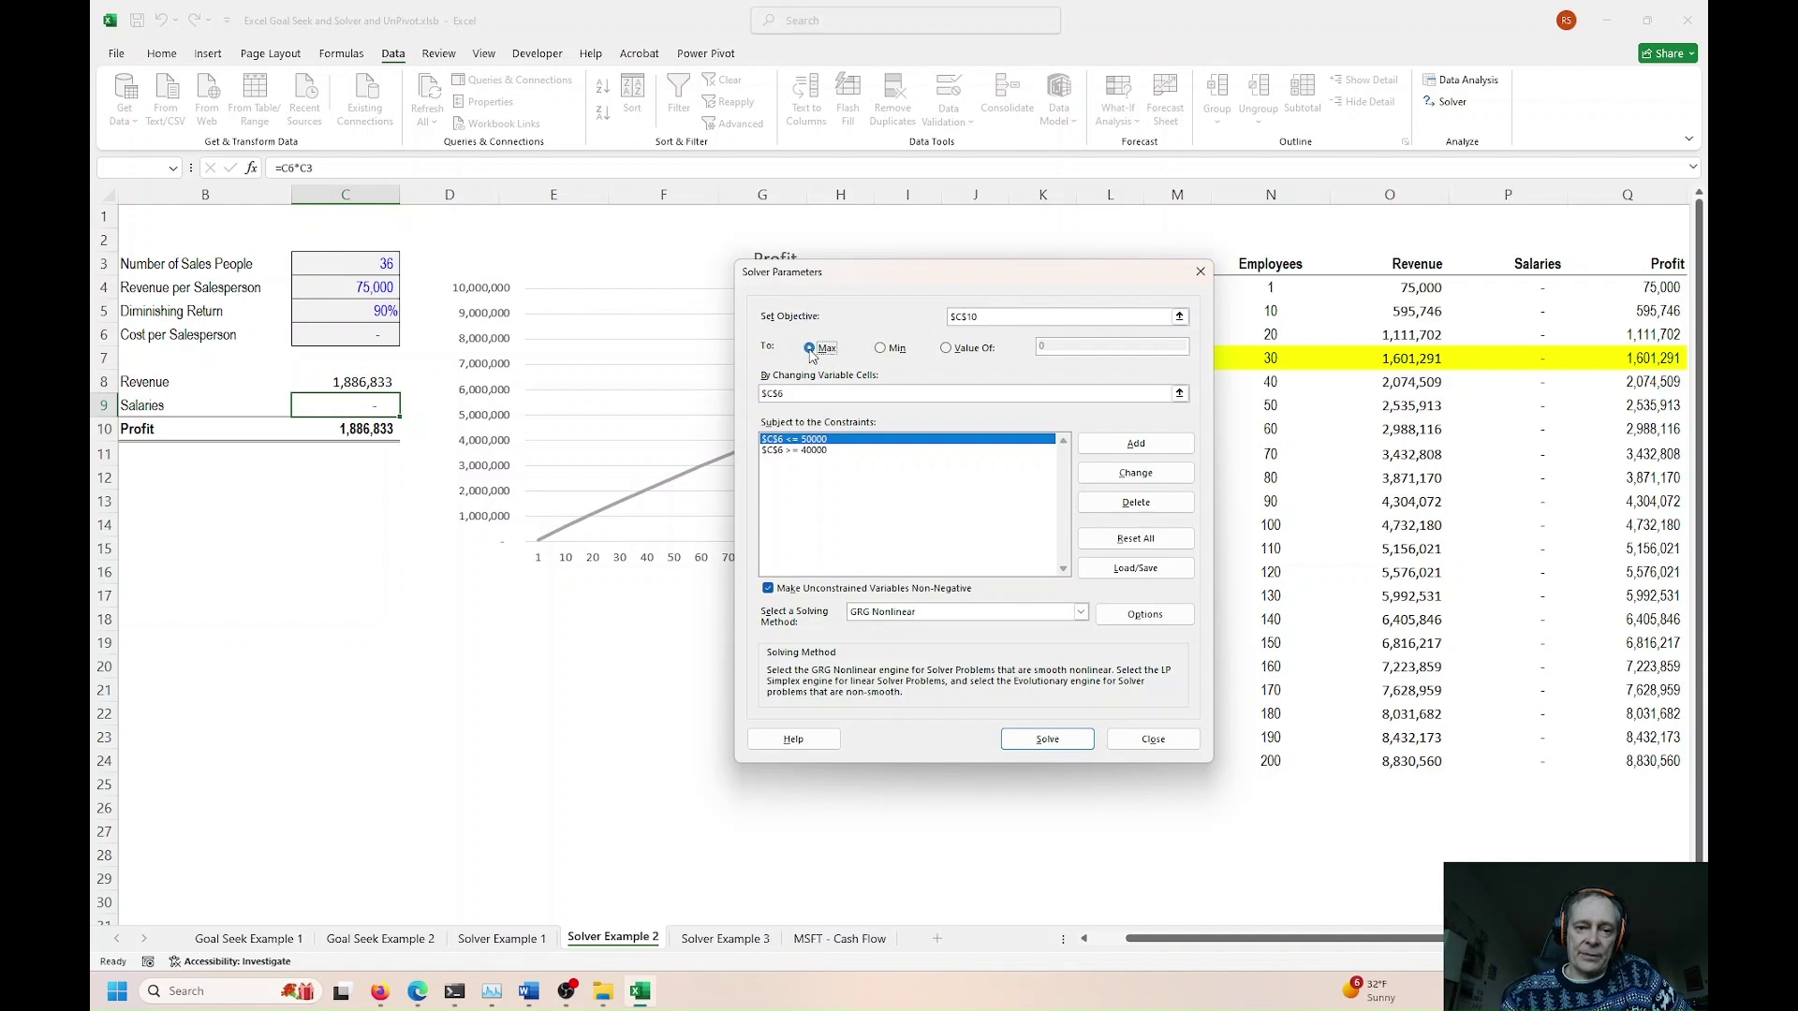
{"action": "left_click", "coordinate": [808, 393]}
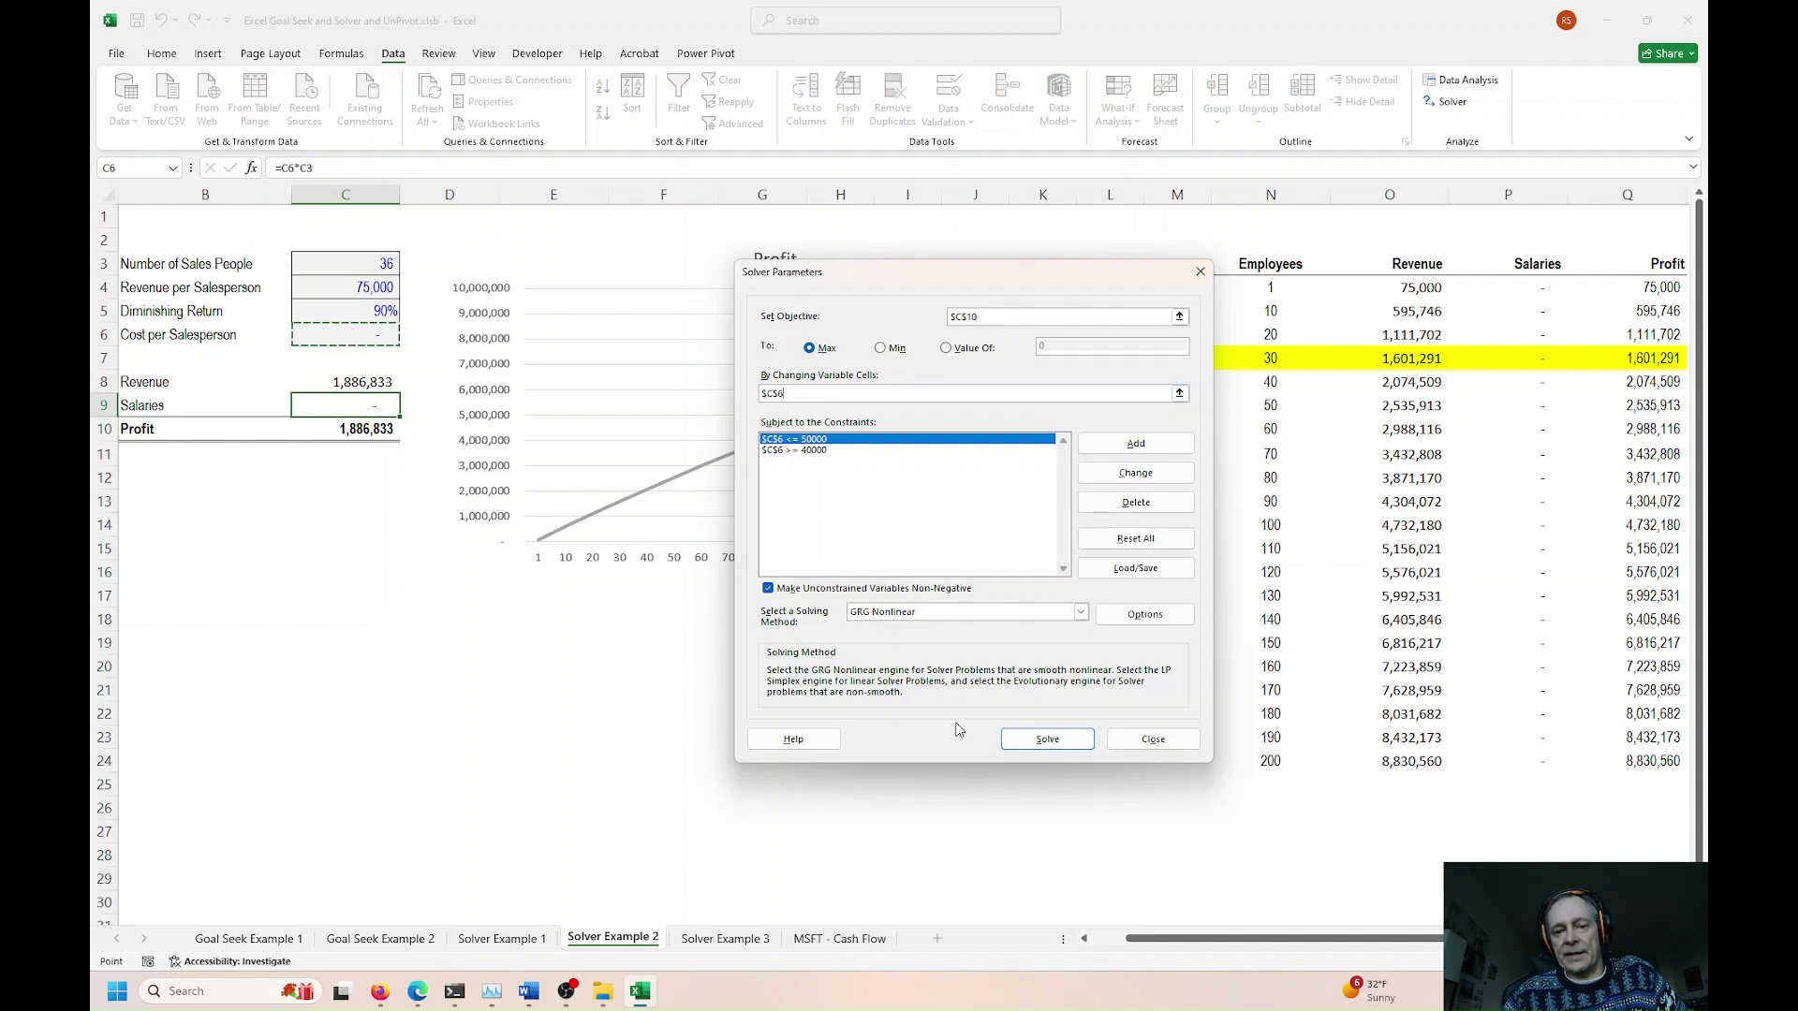
{"action": "left_click", "coordinate": [1019, 740]}
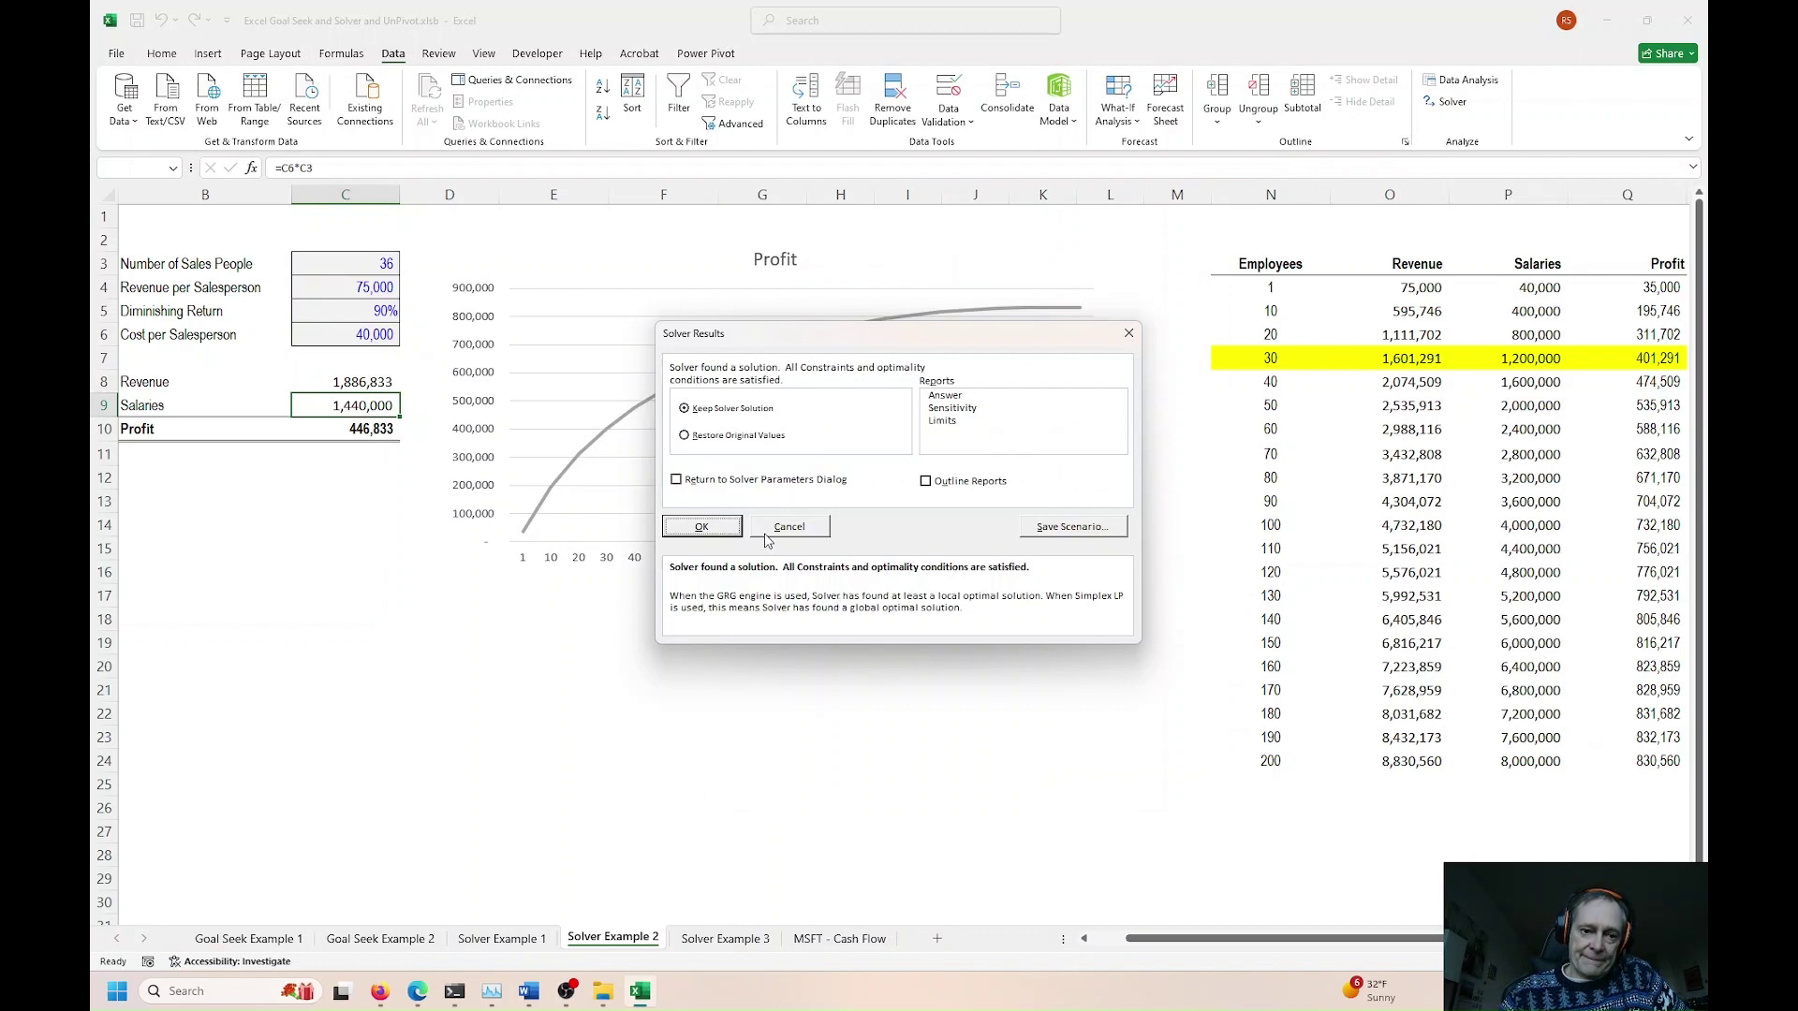
{"action": "left_click", "coordinate": [702, 527]}
{"action": "left_click", "coordinate": [344, 428]}
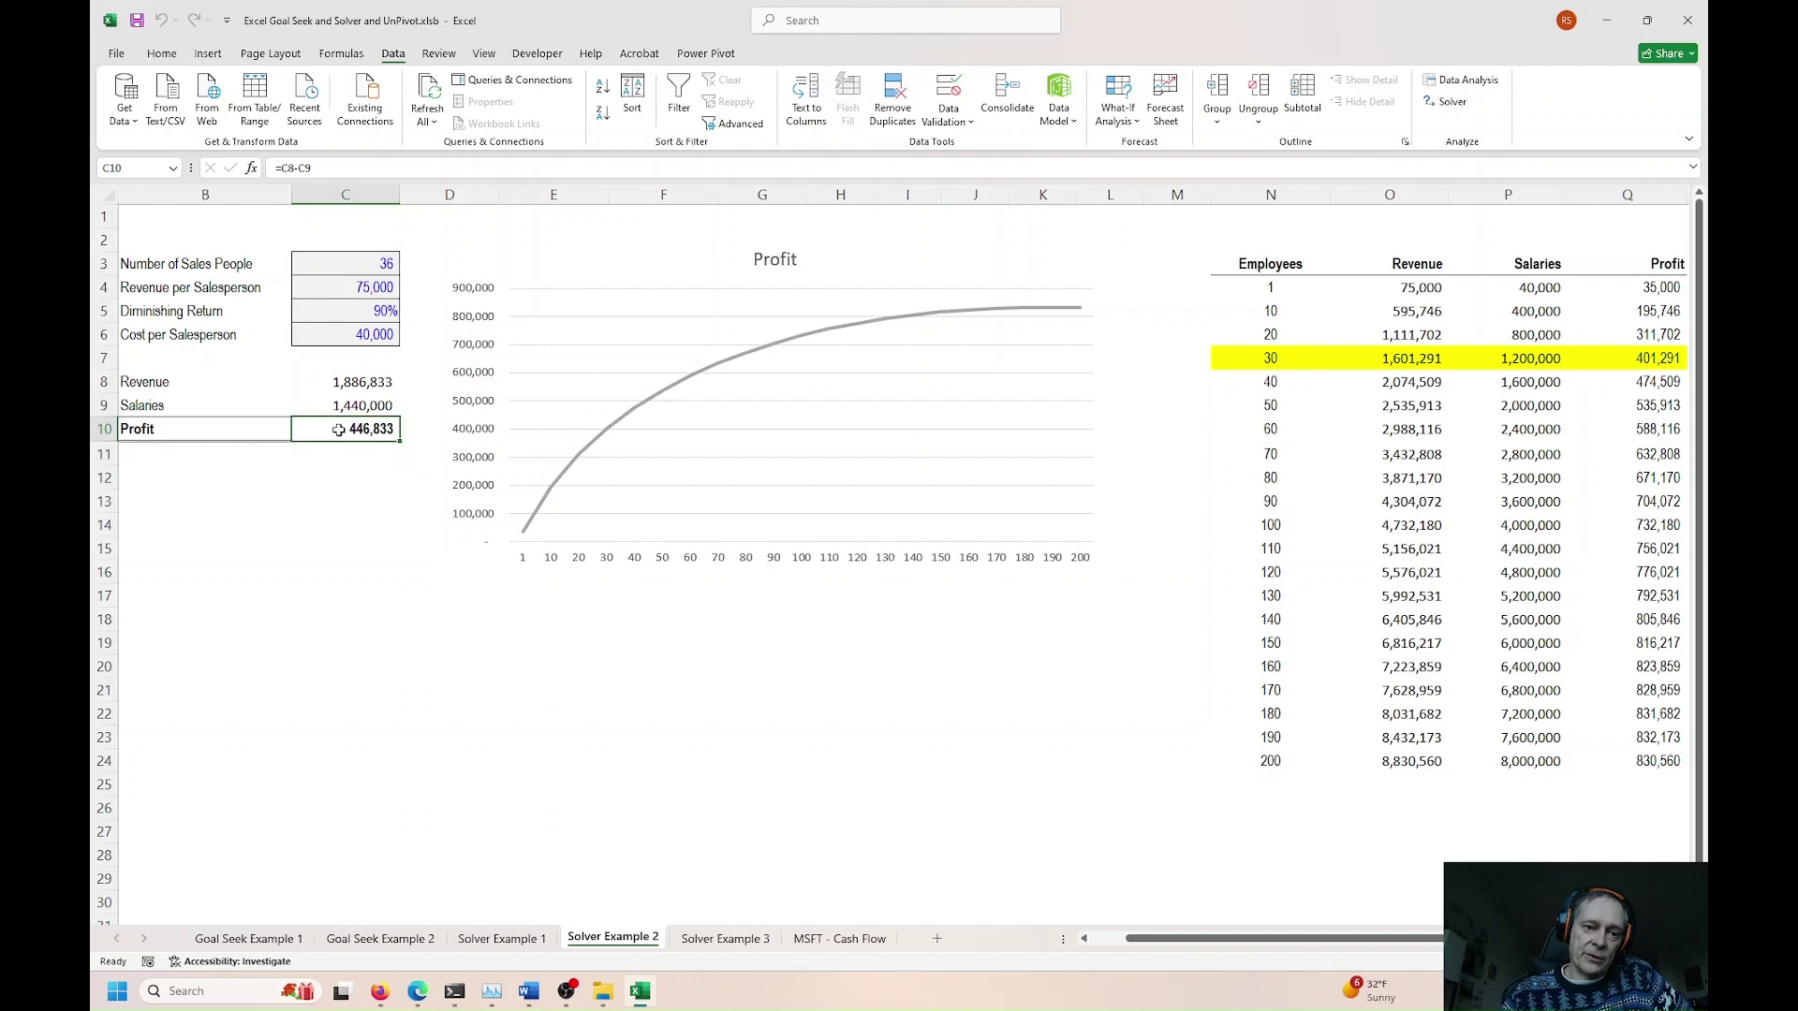
{"action": "left_click", "coordinate": [334, 334]}
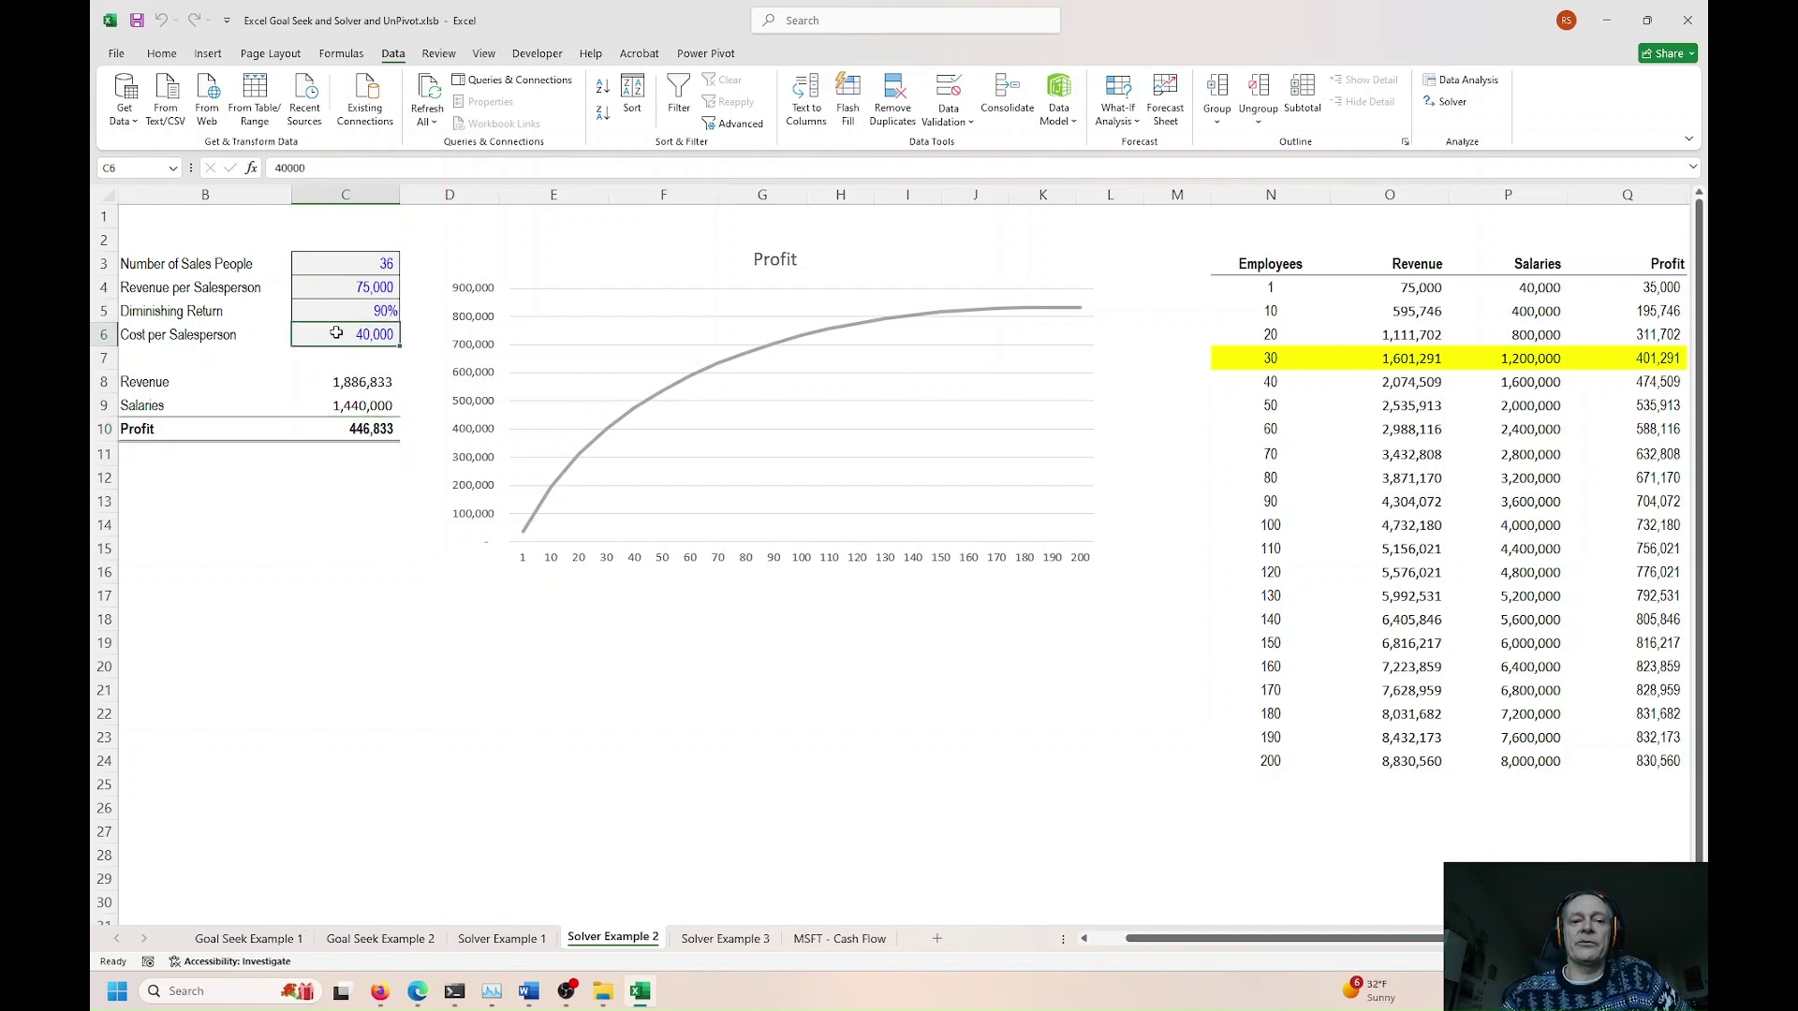
Step: Solve for a profit value of 300000 in C10 by changing C6, keep the Solver solution and check C10
{"action": "left_click", "coordinate": [1447, 103]}
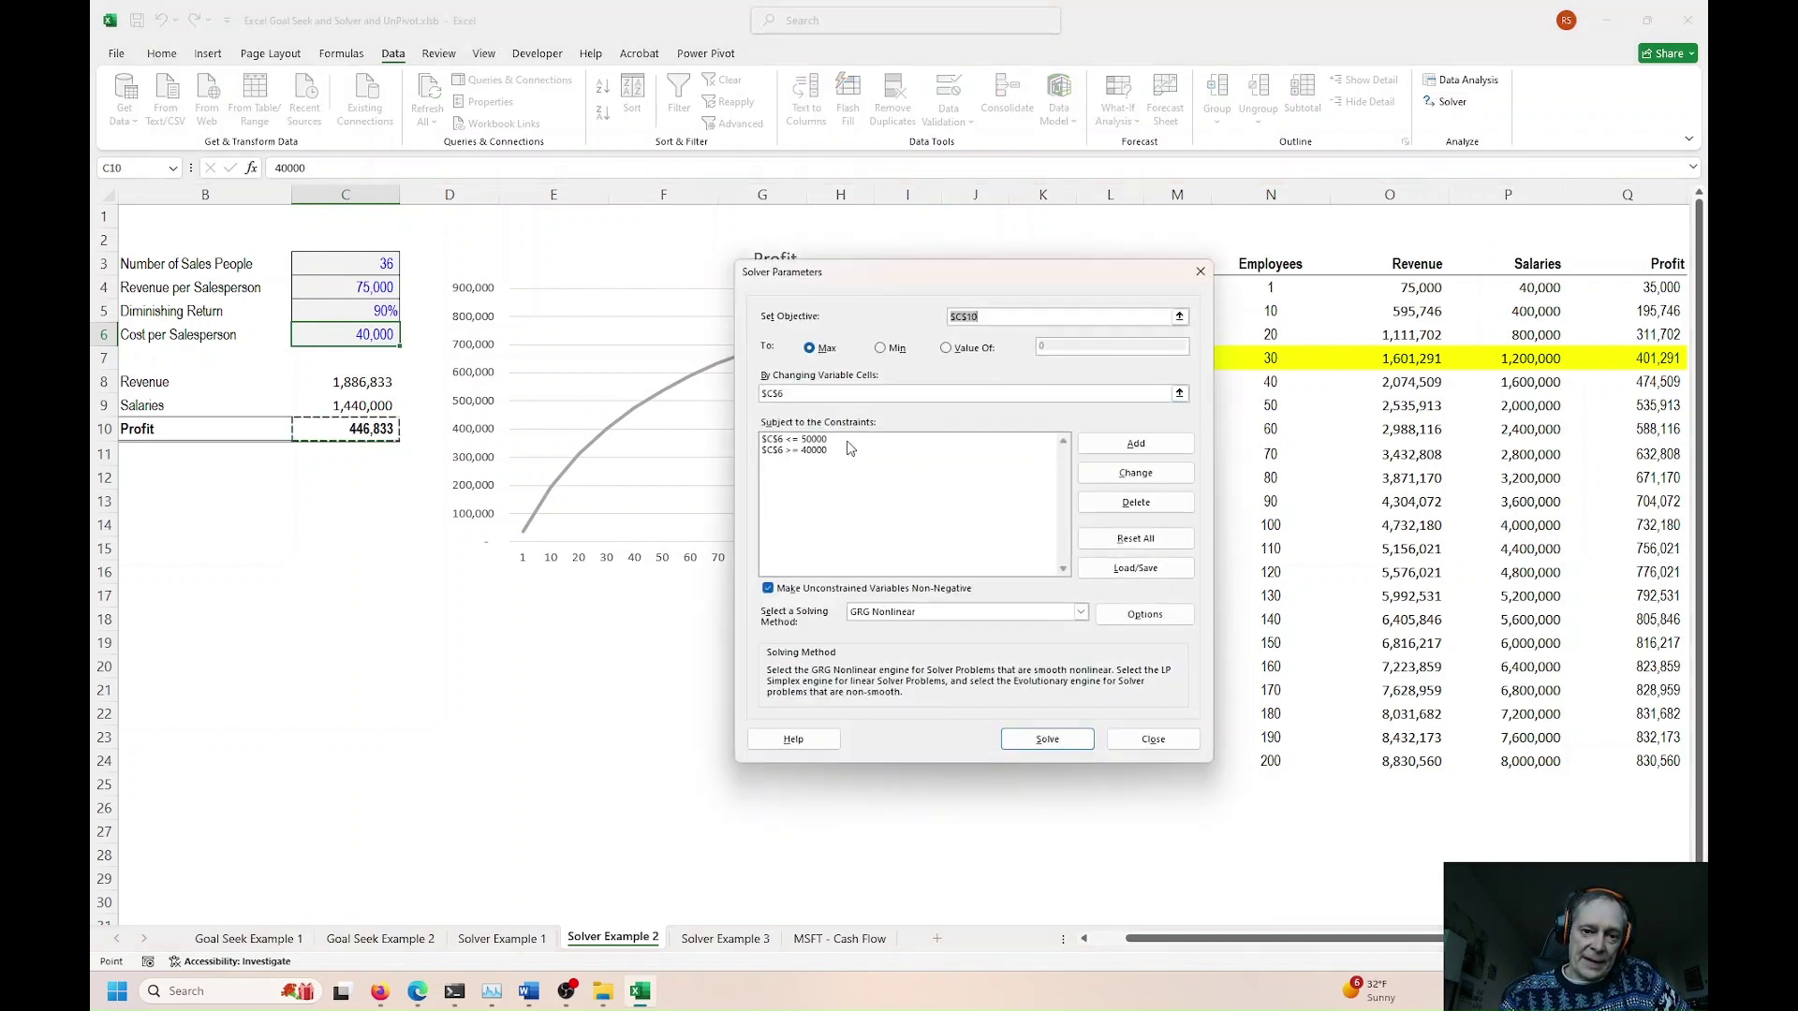
{"action": "left_click", "coordinate": [990, 316]}
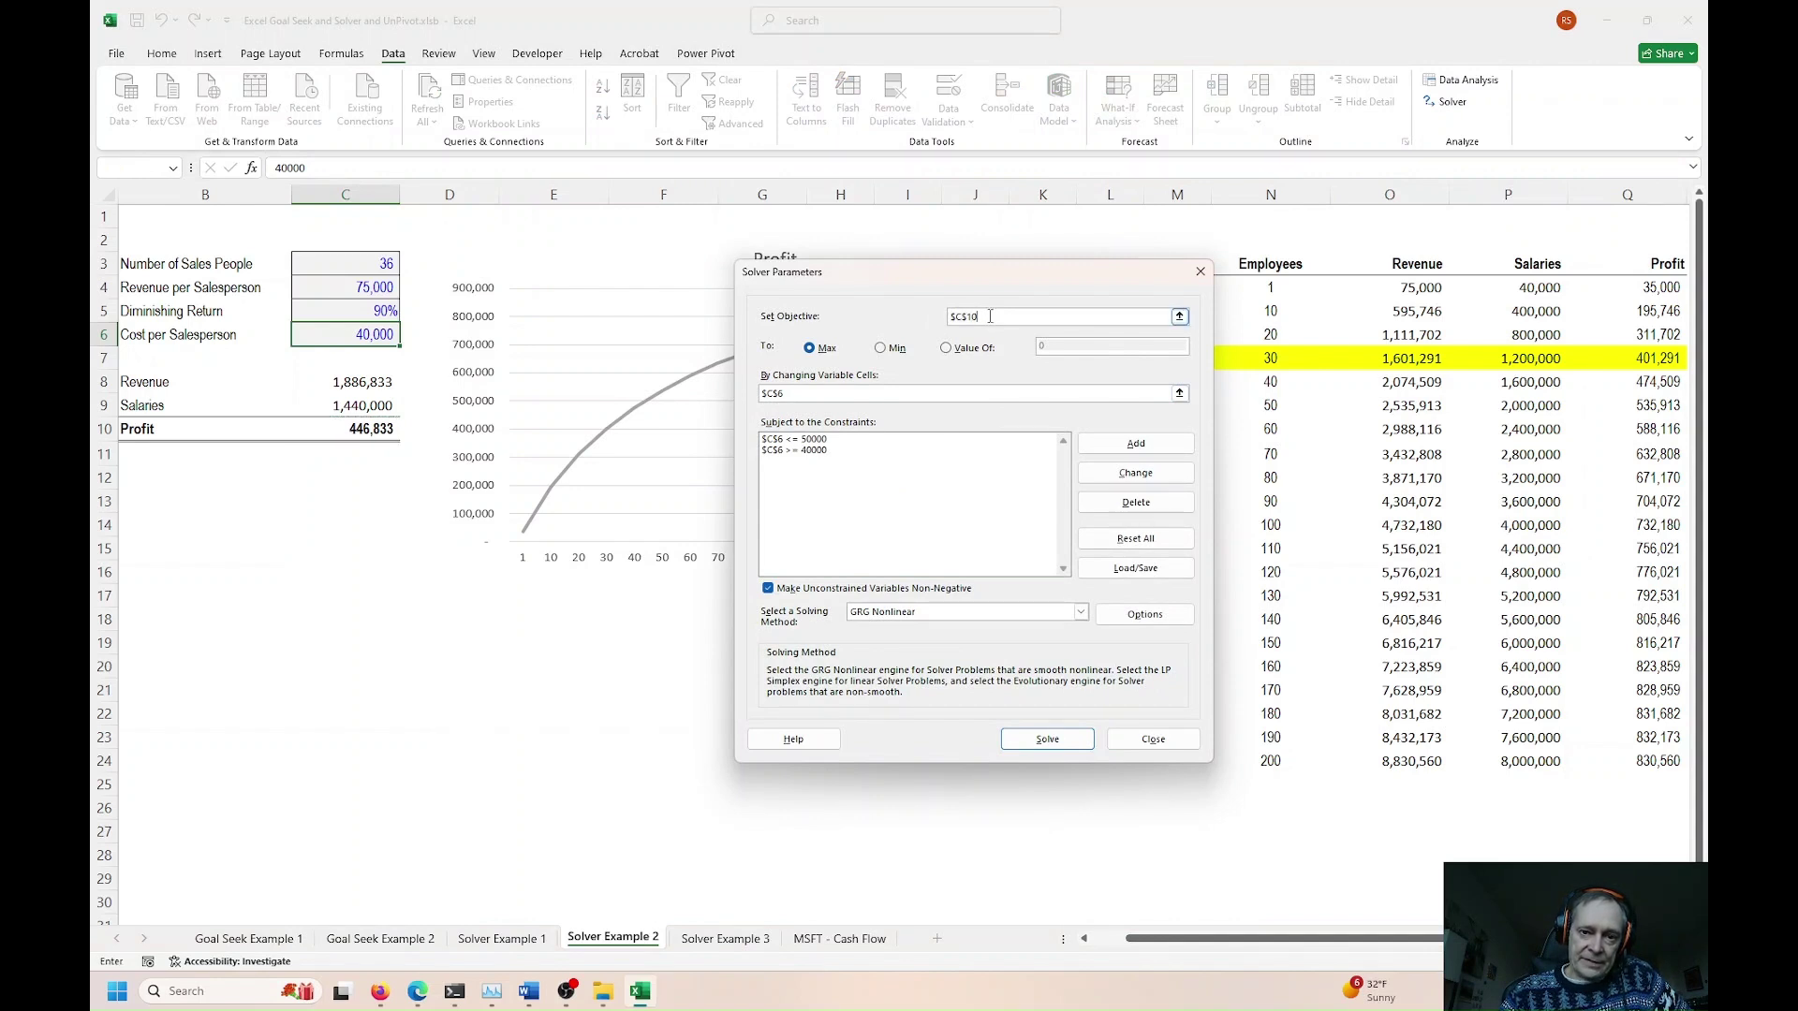
{"action": "left_click", "coordinate": [946, 347]}
{"action": "left_click", "coordinate": [1076, 347]}
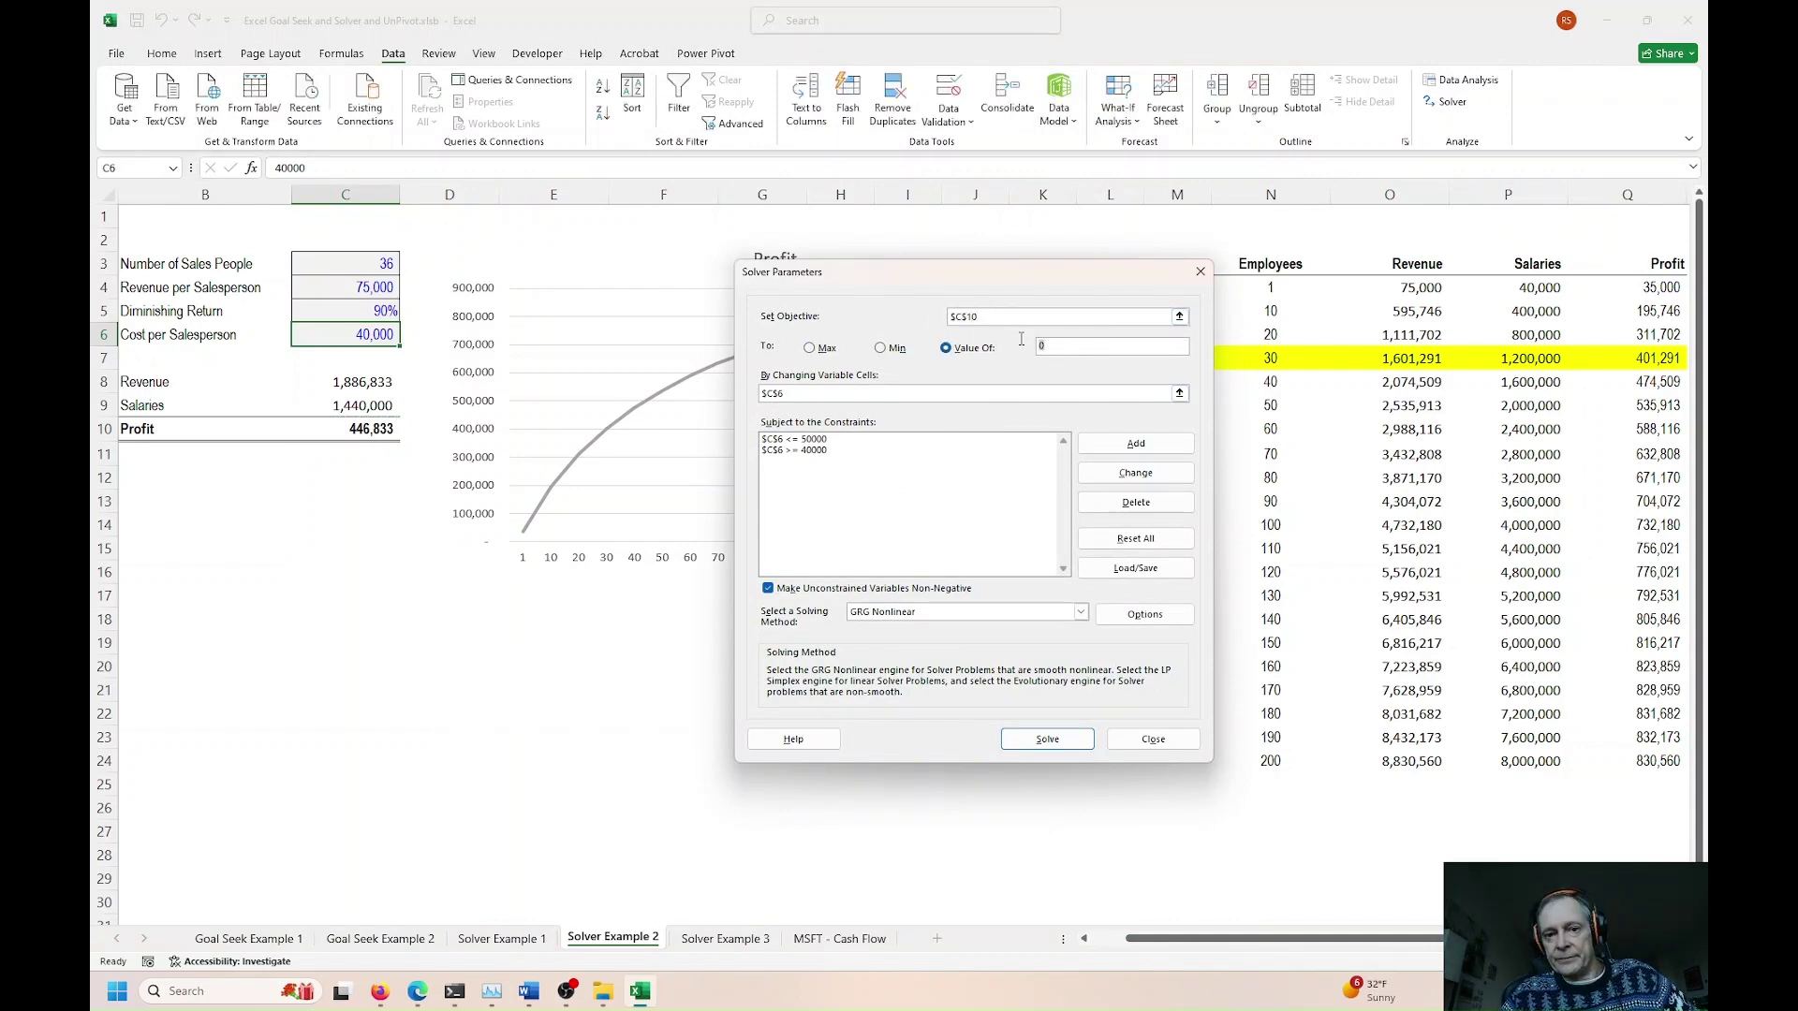
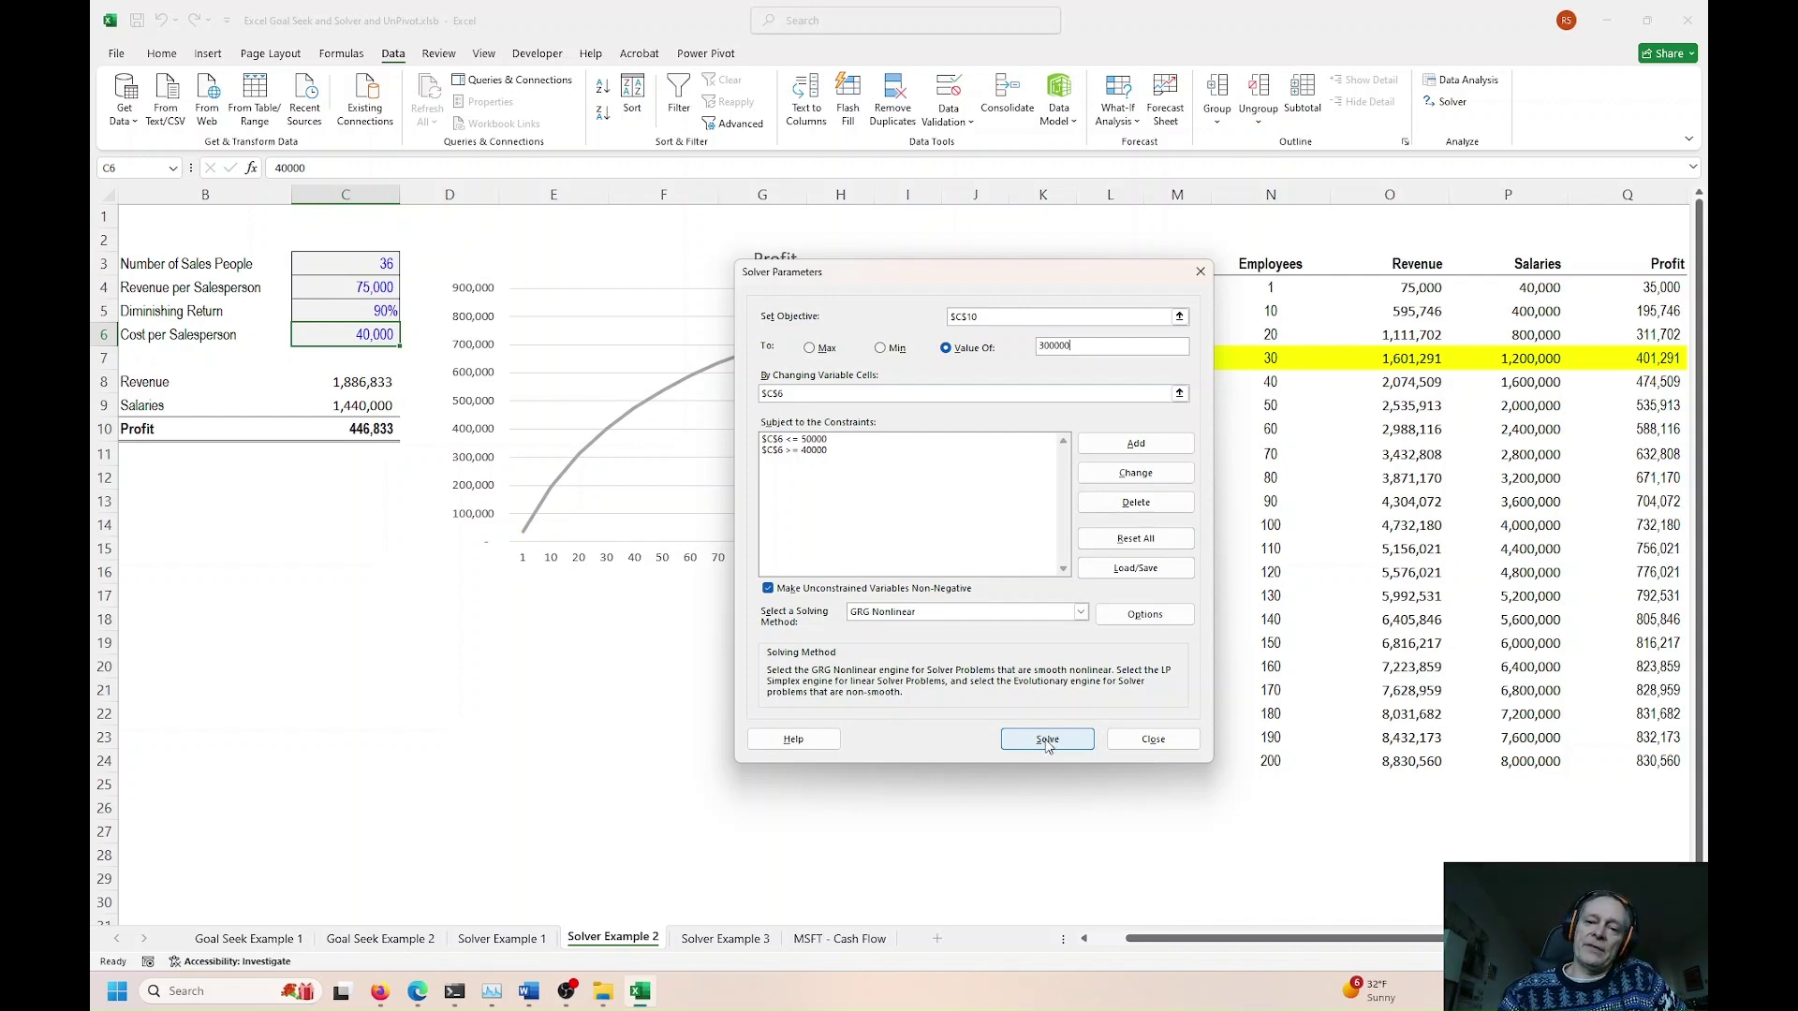
{"action": "left_click", "coordinate": [1047, 740]}
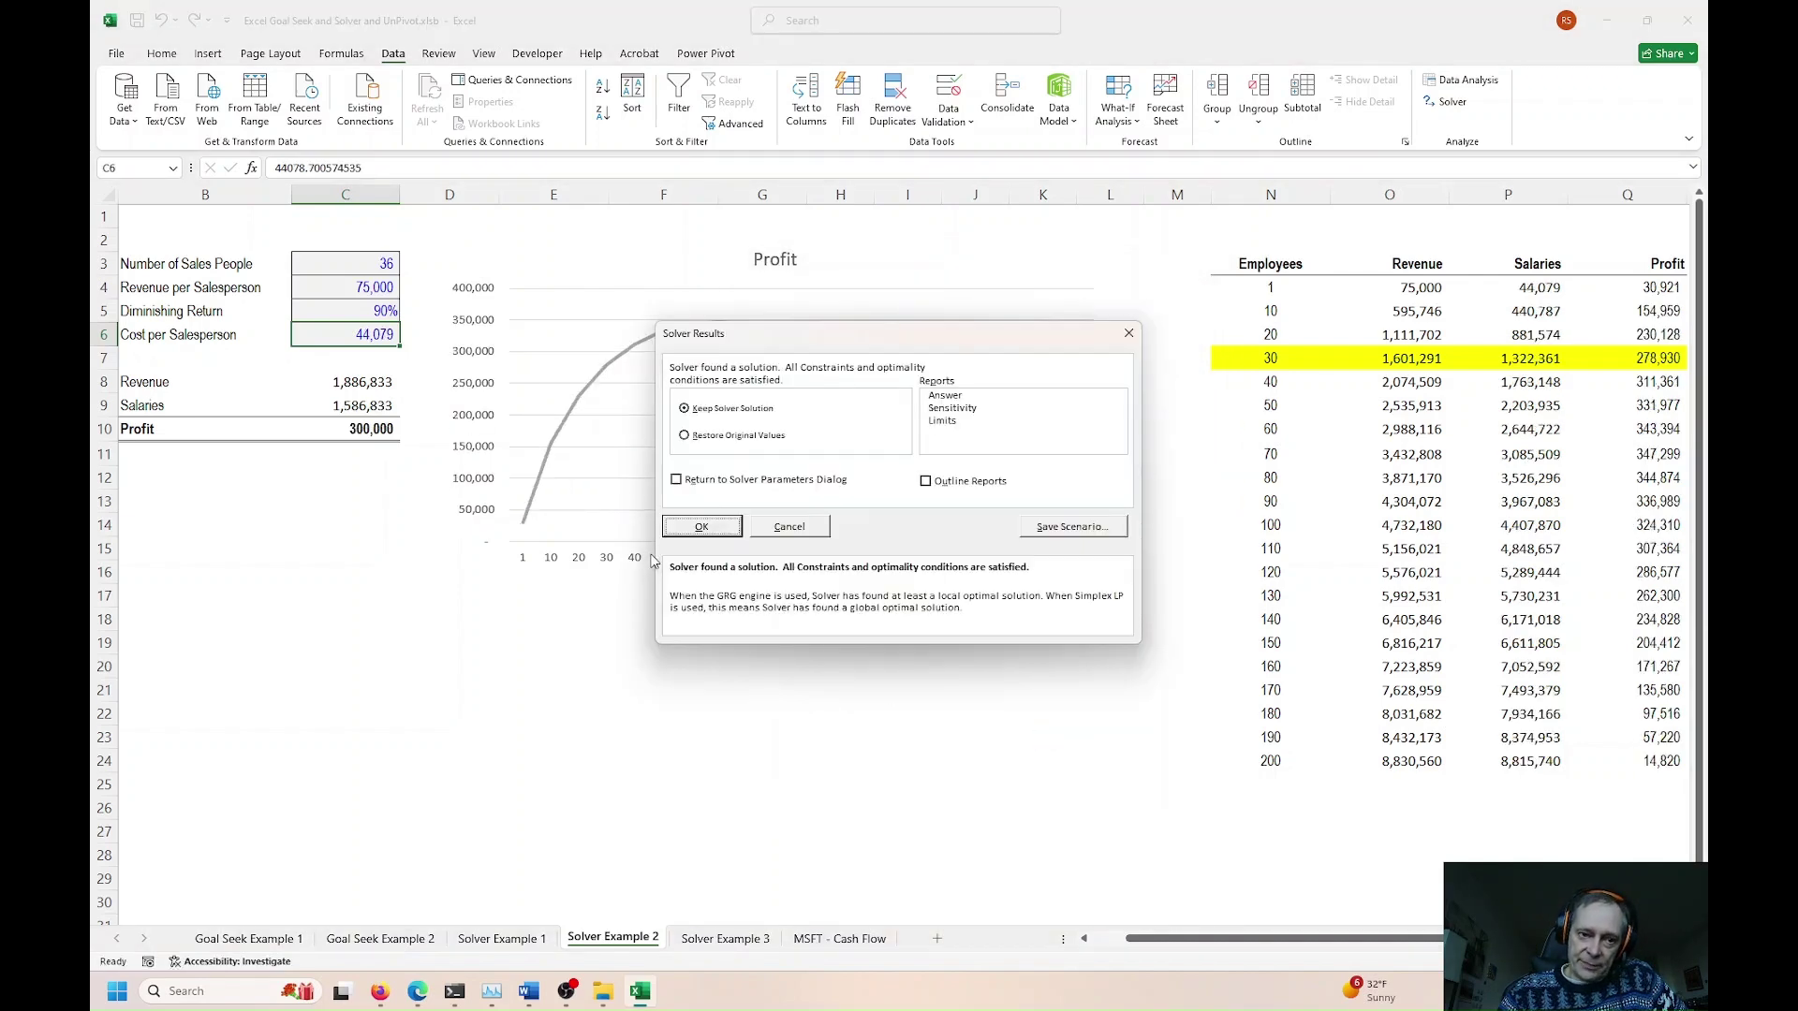
{"action": "left_click", "coordinate": [704, 527]}
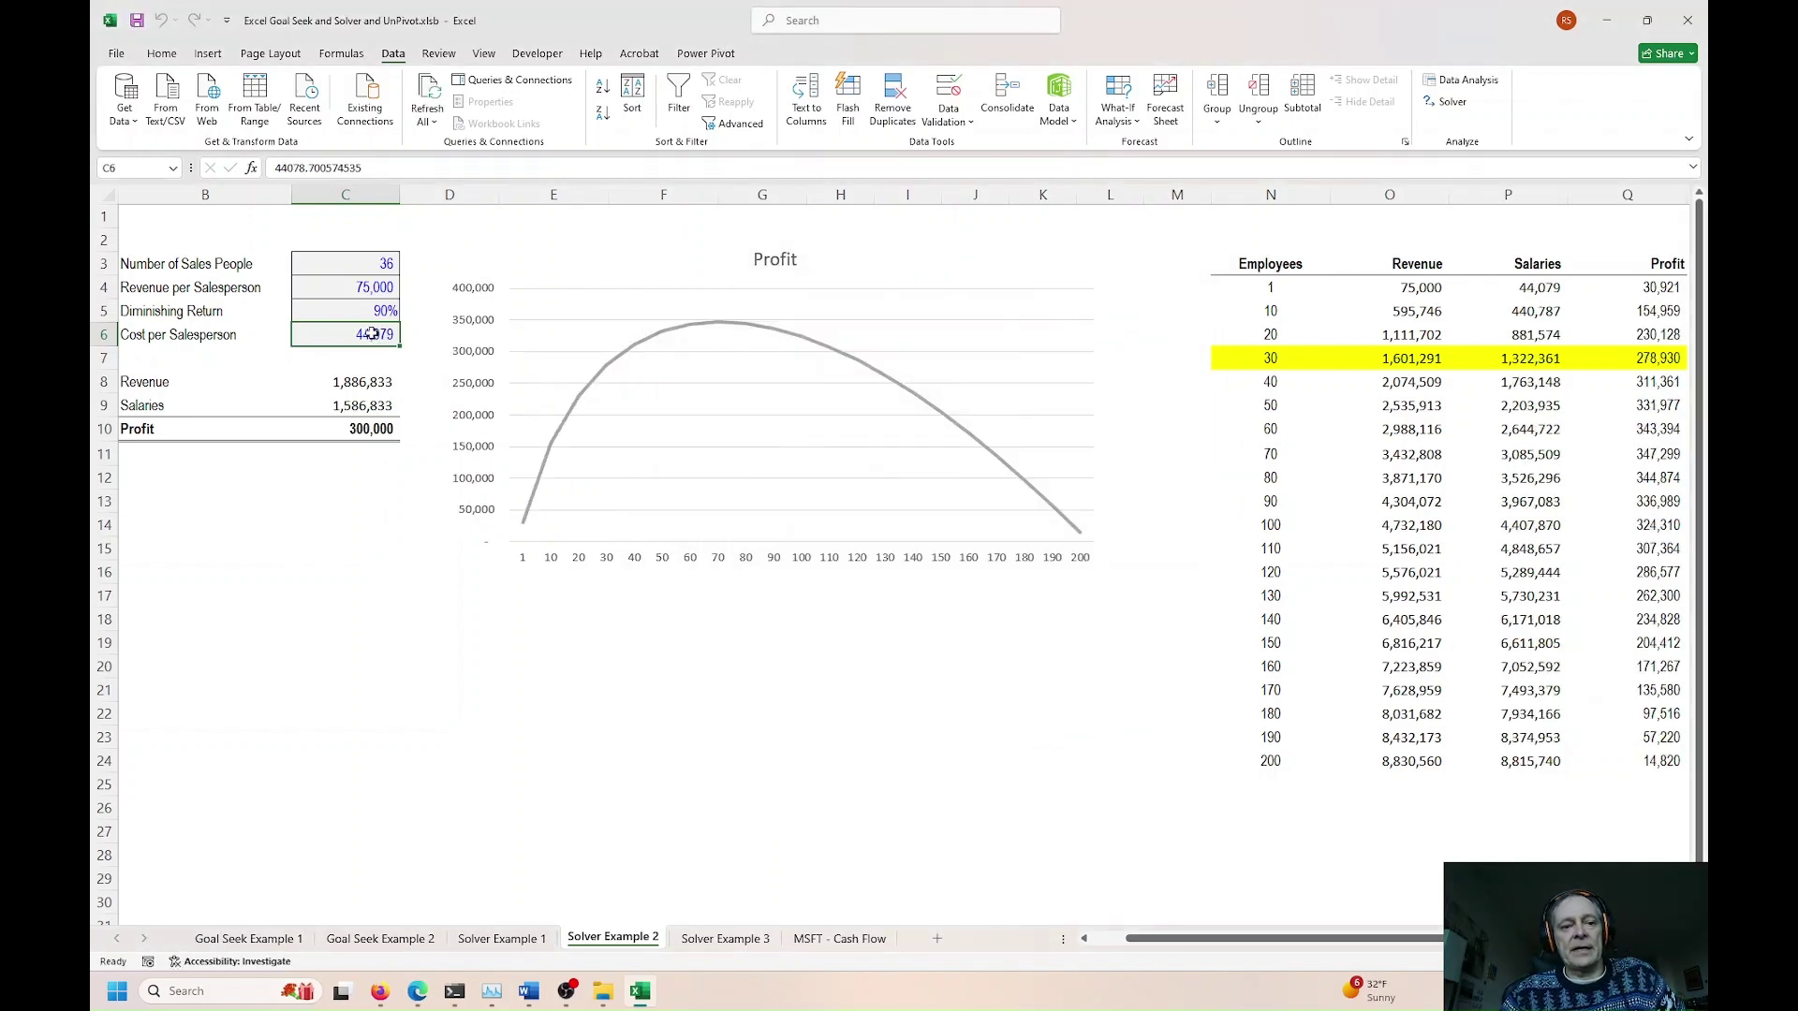
{"action": "left_click", "coordinate": [365, 429]}
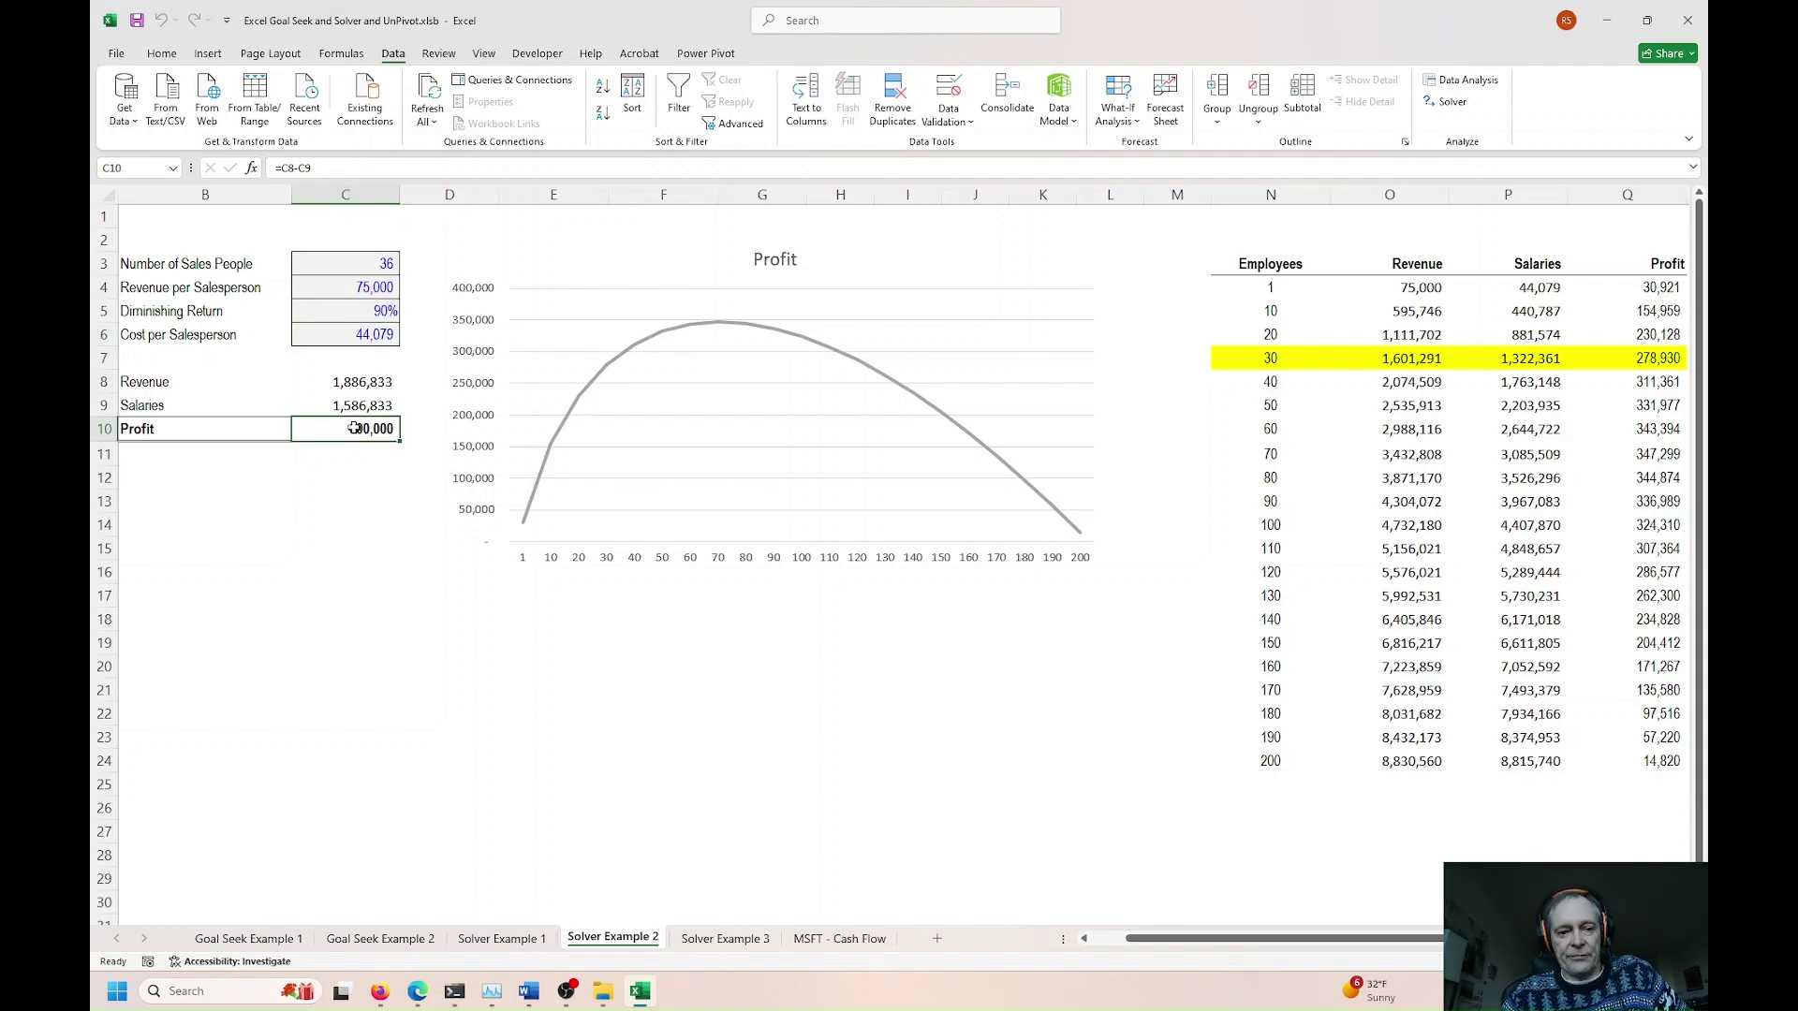
Step: Go to the Solver Example 3 sheet and examine the total shipping cost formula in C12 and its ranges B3:E4 and B7:E8
{"action": "left_click", "coordinate": [721, 939]}
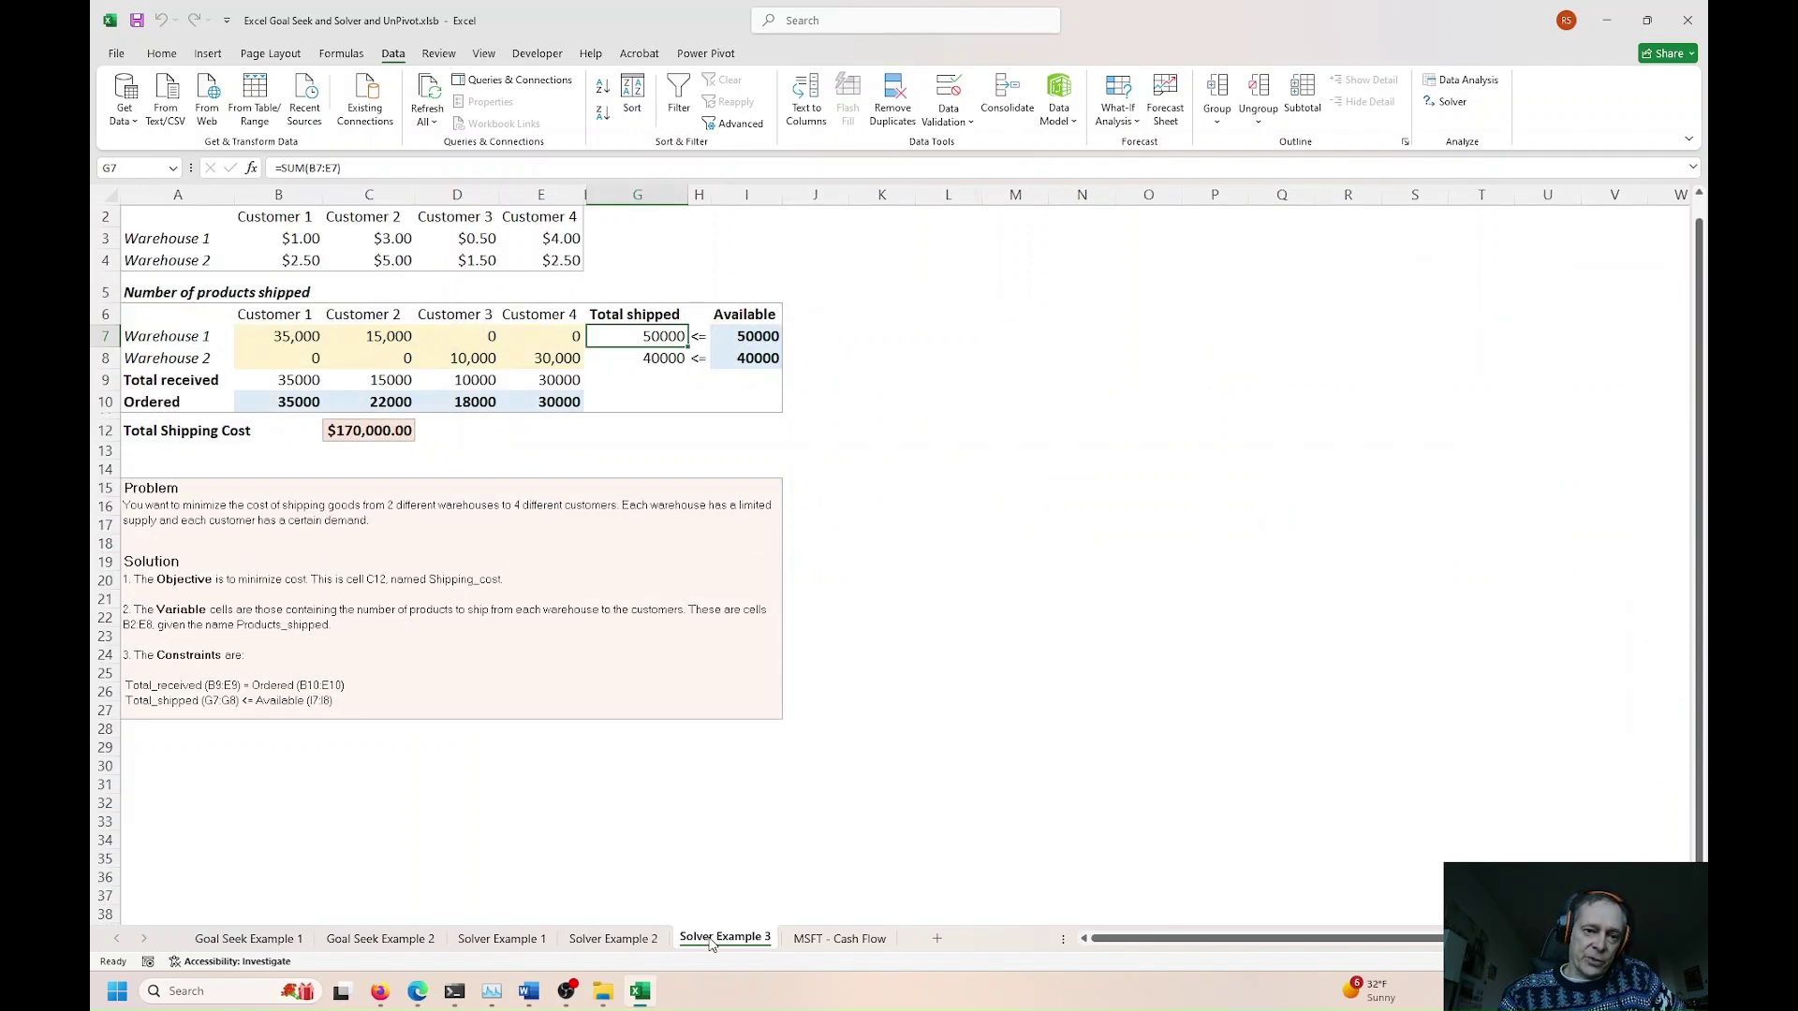
{"action": "left_click", "coordinate": [383, 432]}
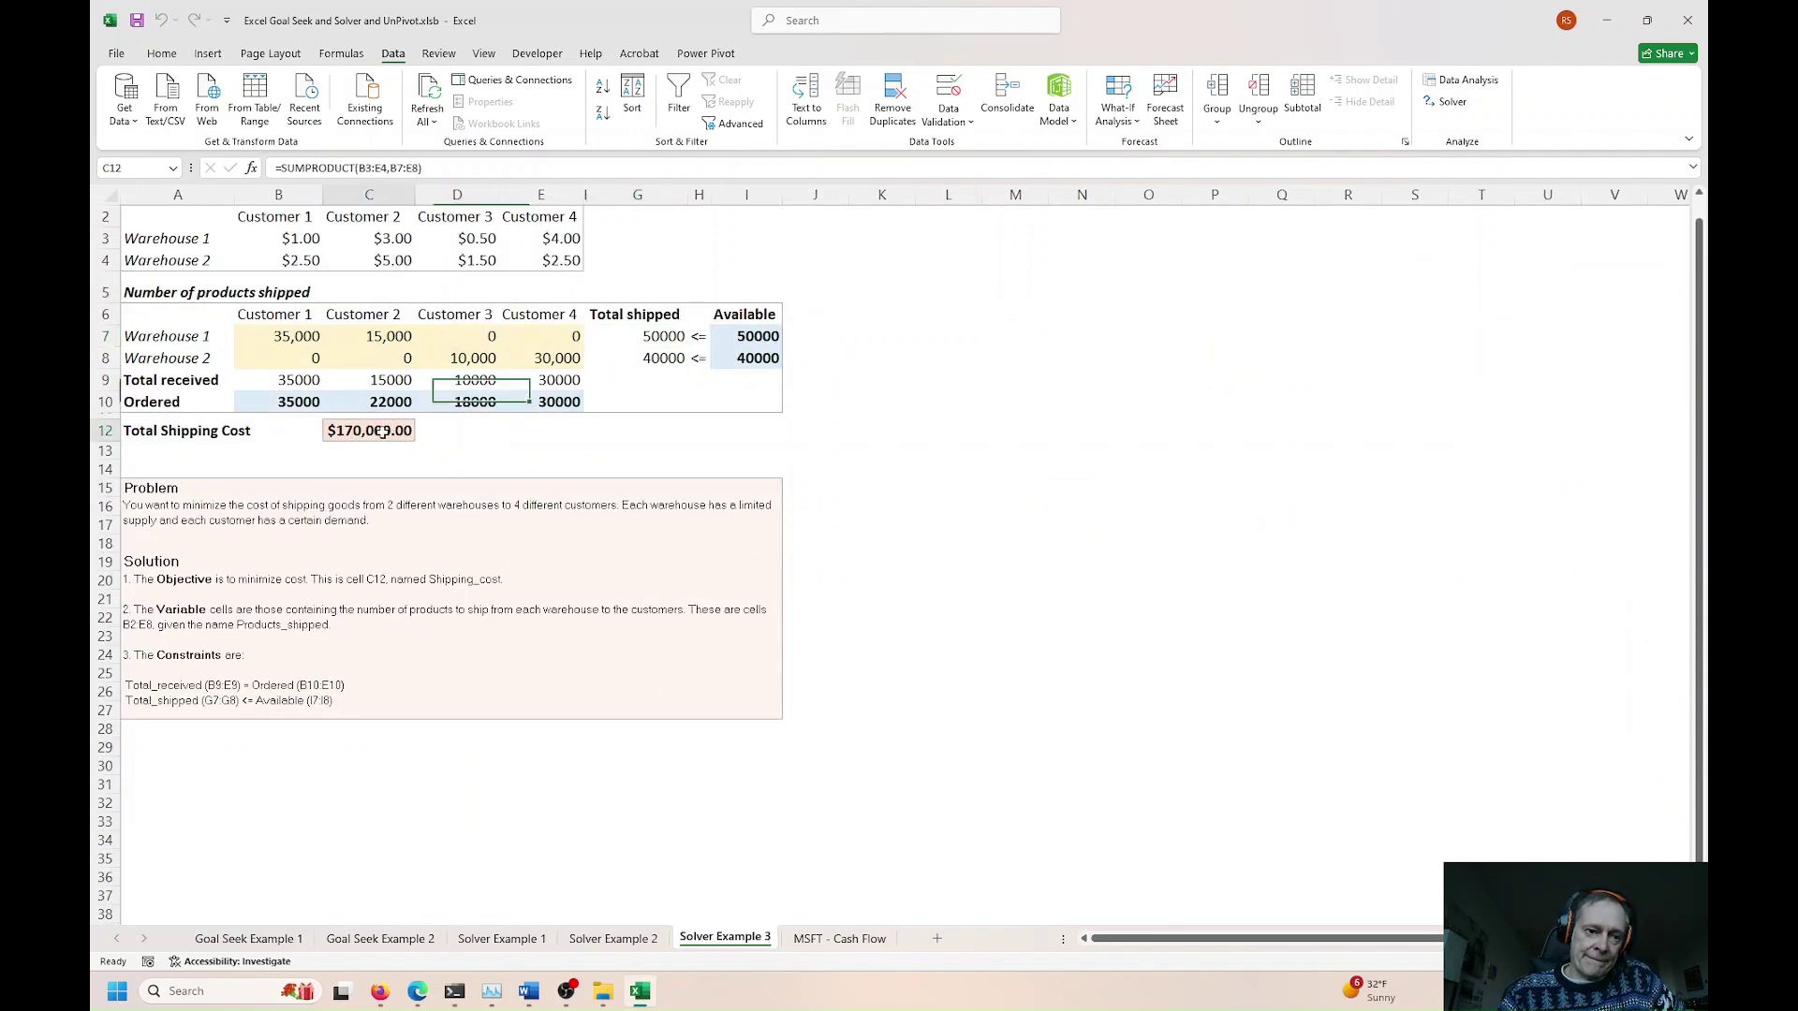
{"action": "double_click", "coordinate": [383, 432]}
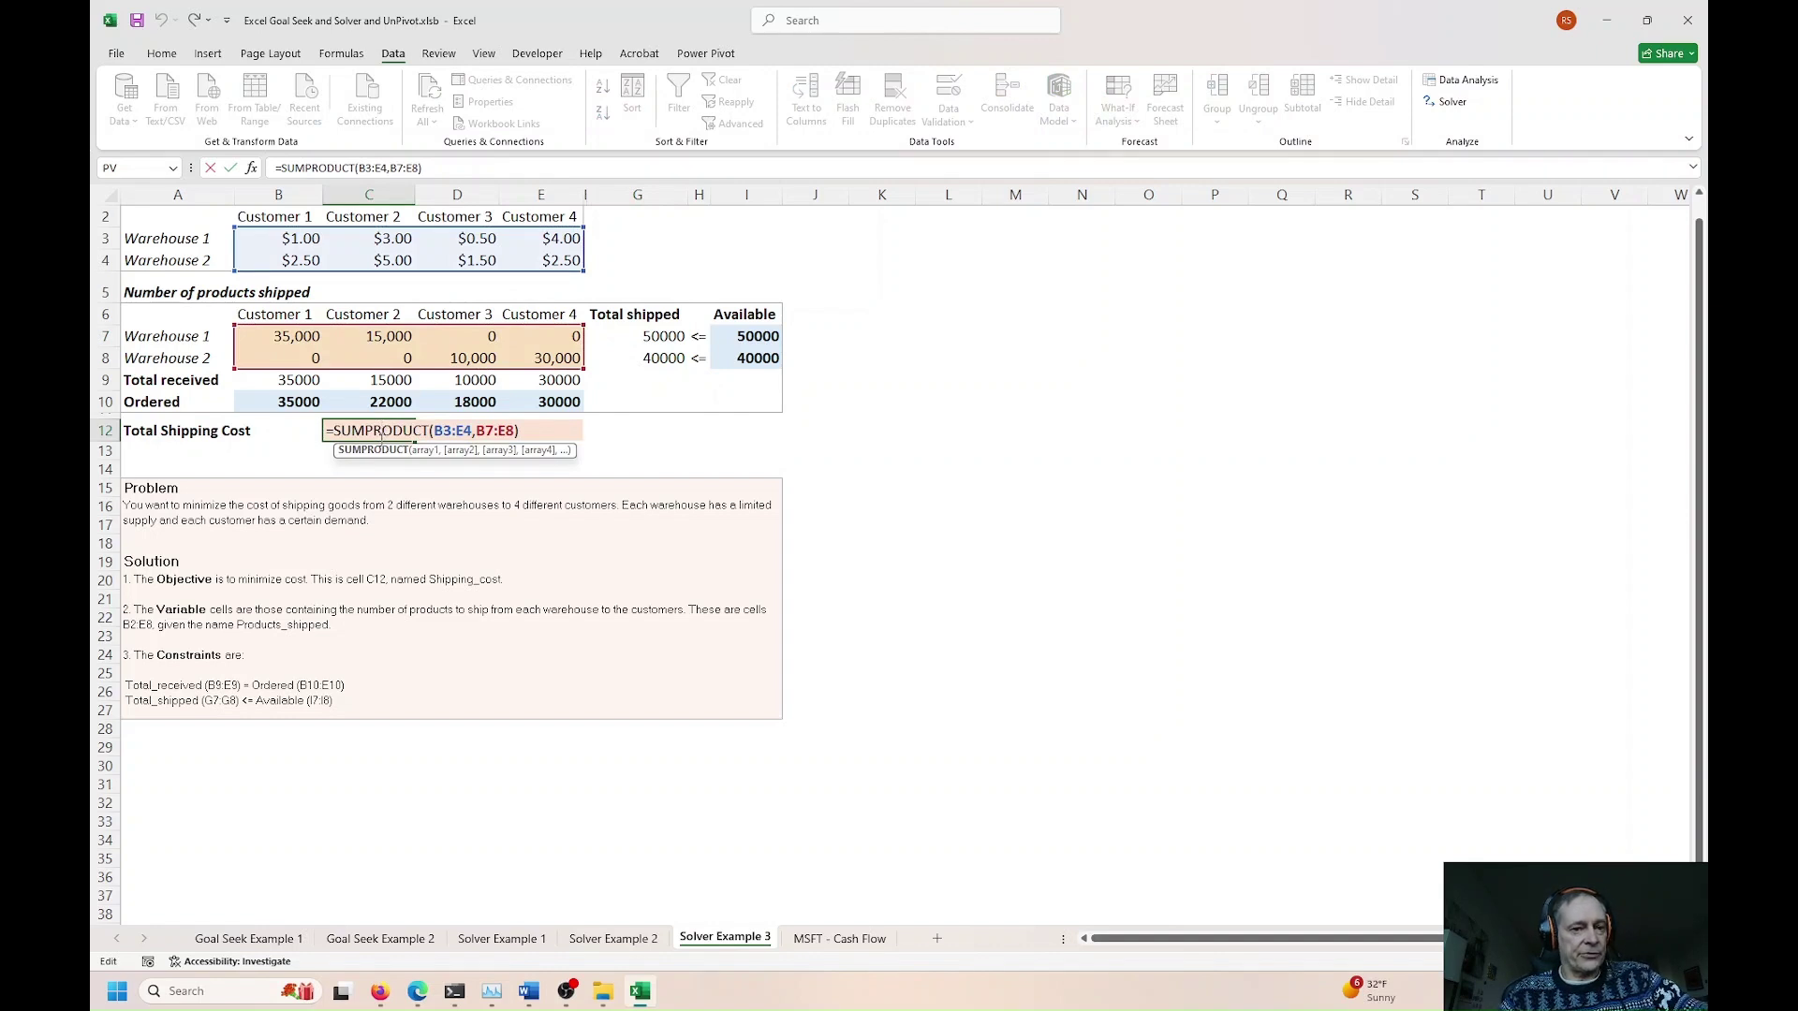
{"action": "key", "text": "Escape"}
{"action": "left_click_drag", "start_coordinate": [298, 240], "coordinate": [552, 261]}
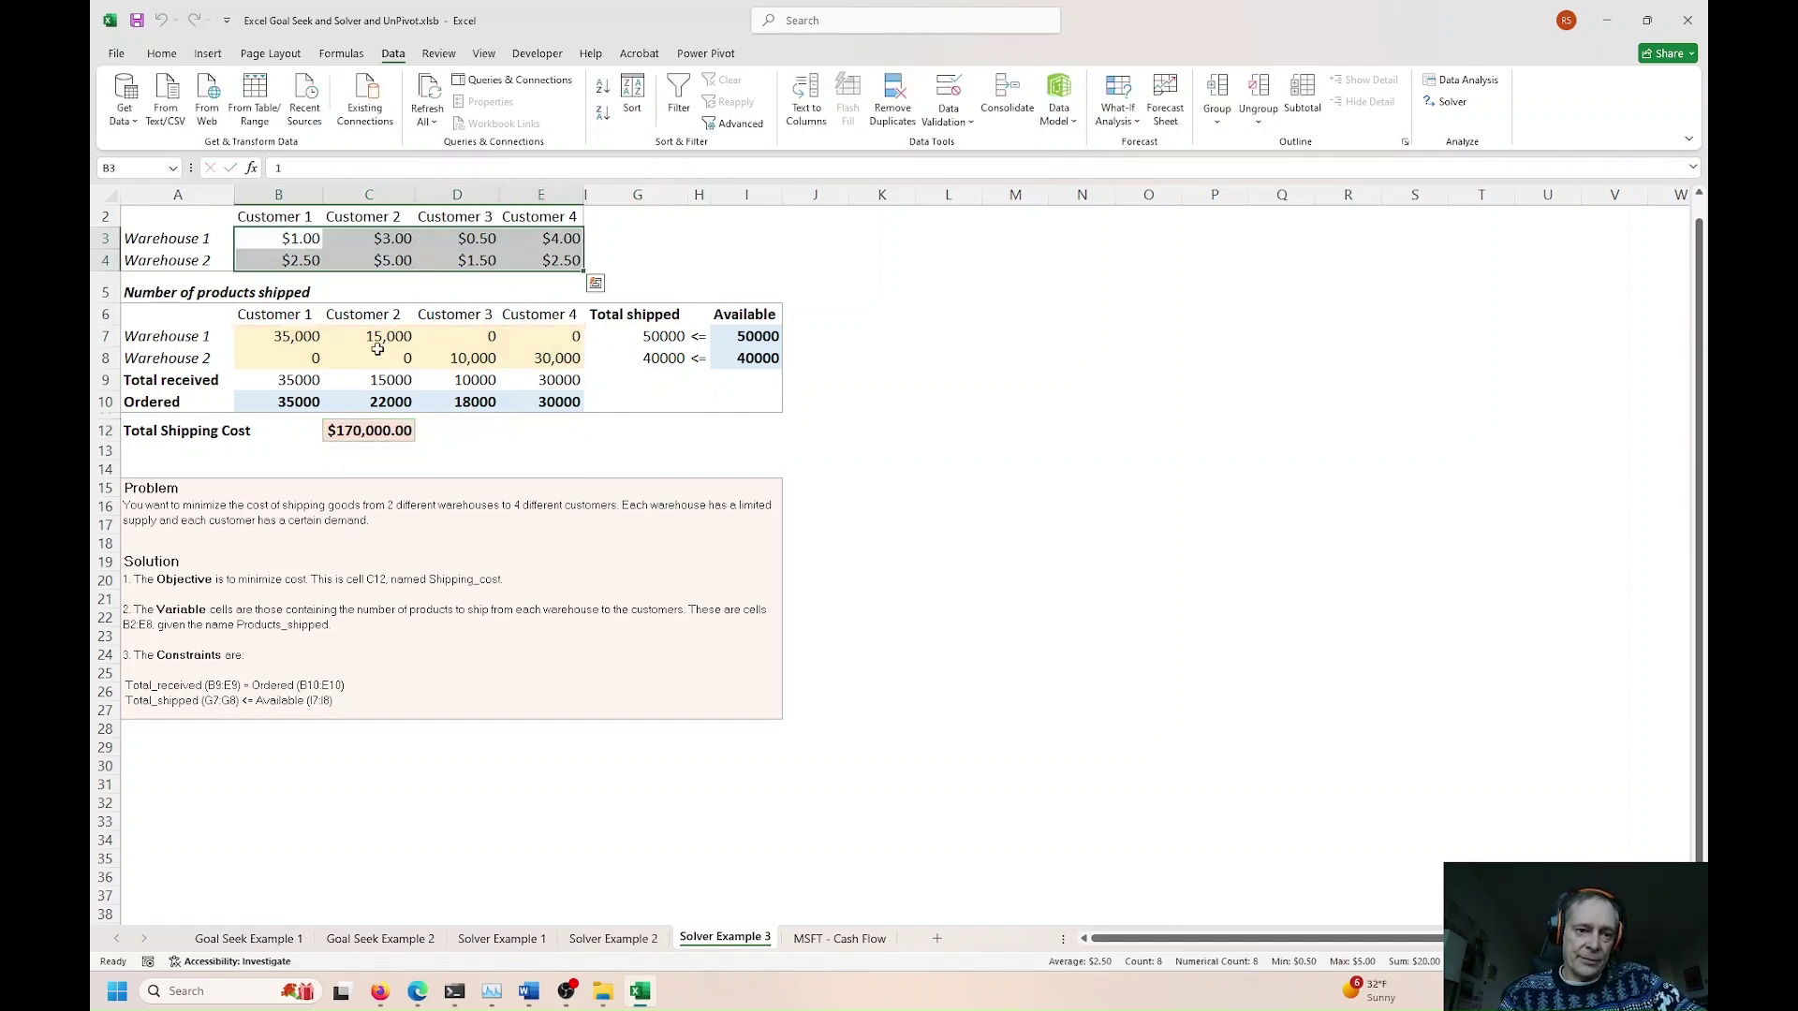
{"action": "left_click_drag", "start_coordinate": [314, 335], "coordinate": [513, 352]}
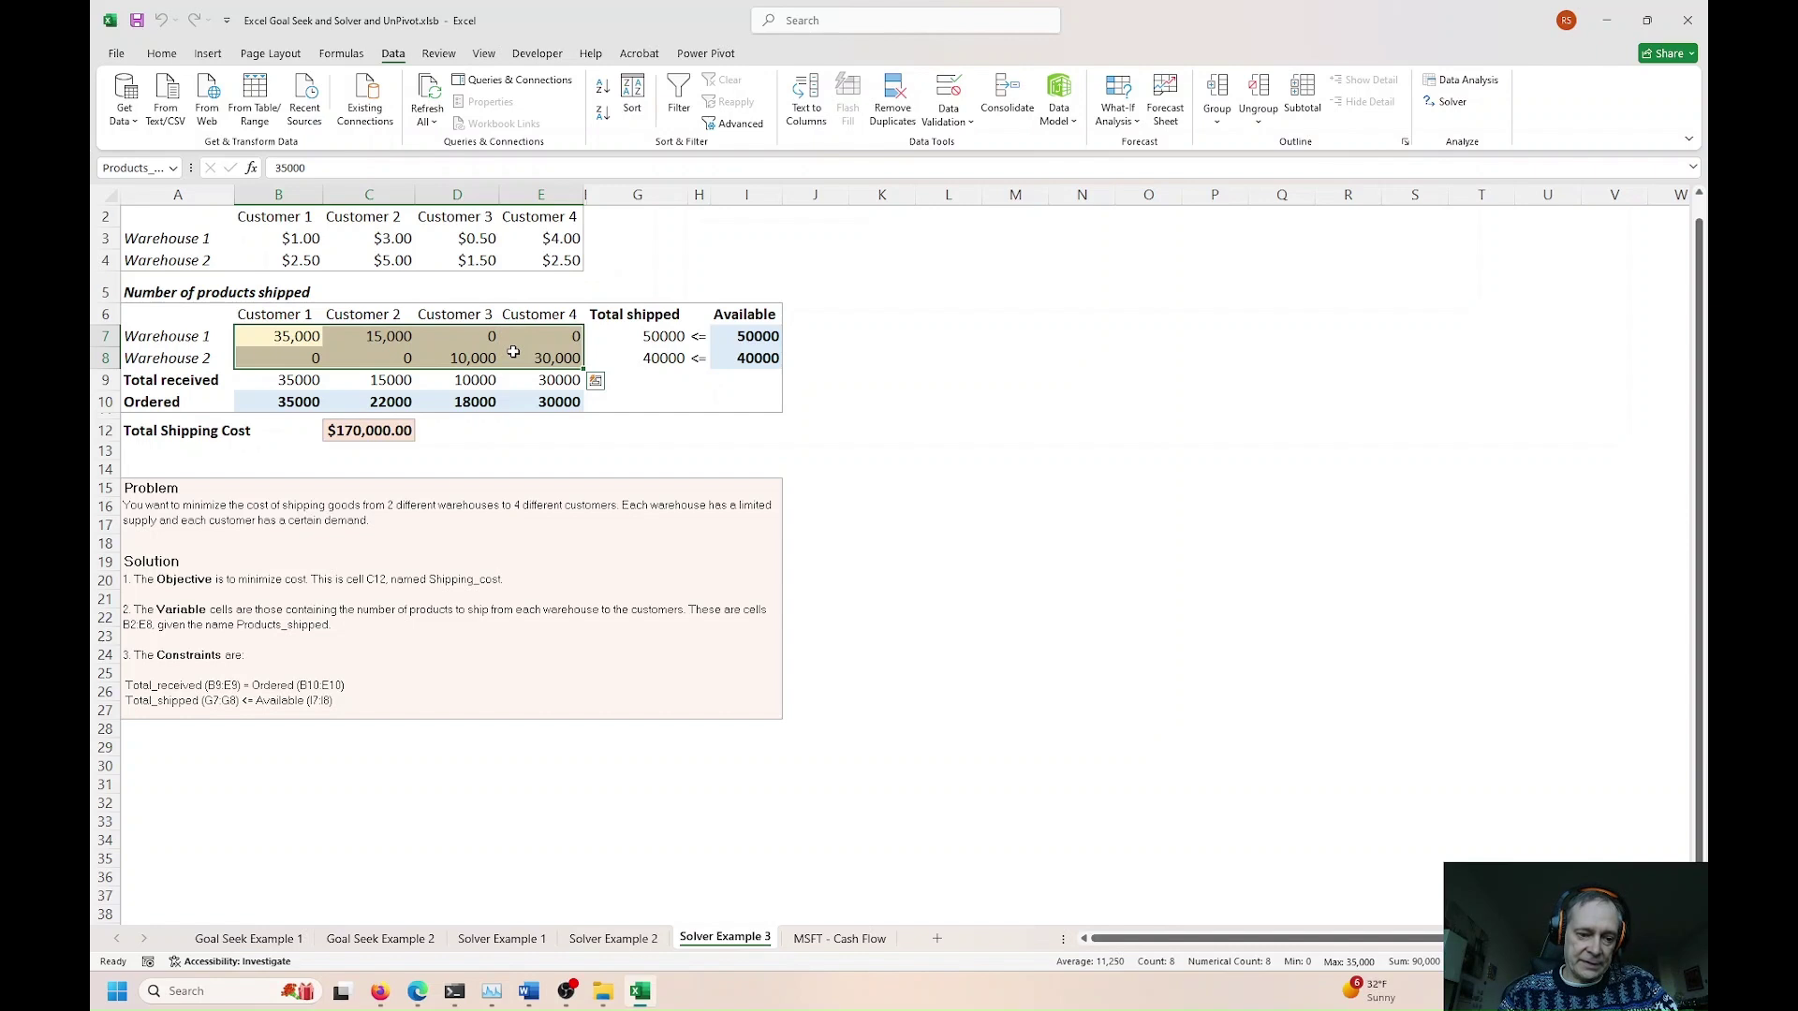
Step: Show the sheet's formulas, inspect the SUMPRODUCT formula in C12, and return to showing values
{"action": "key", "text": "ctrl+grave"}
{"action": "double_click", "coordinate": [574, 430]}
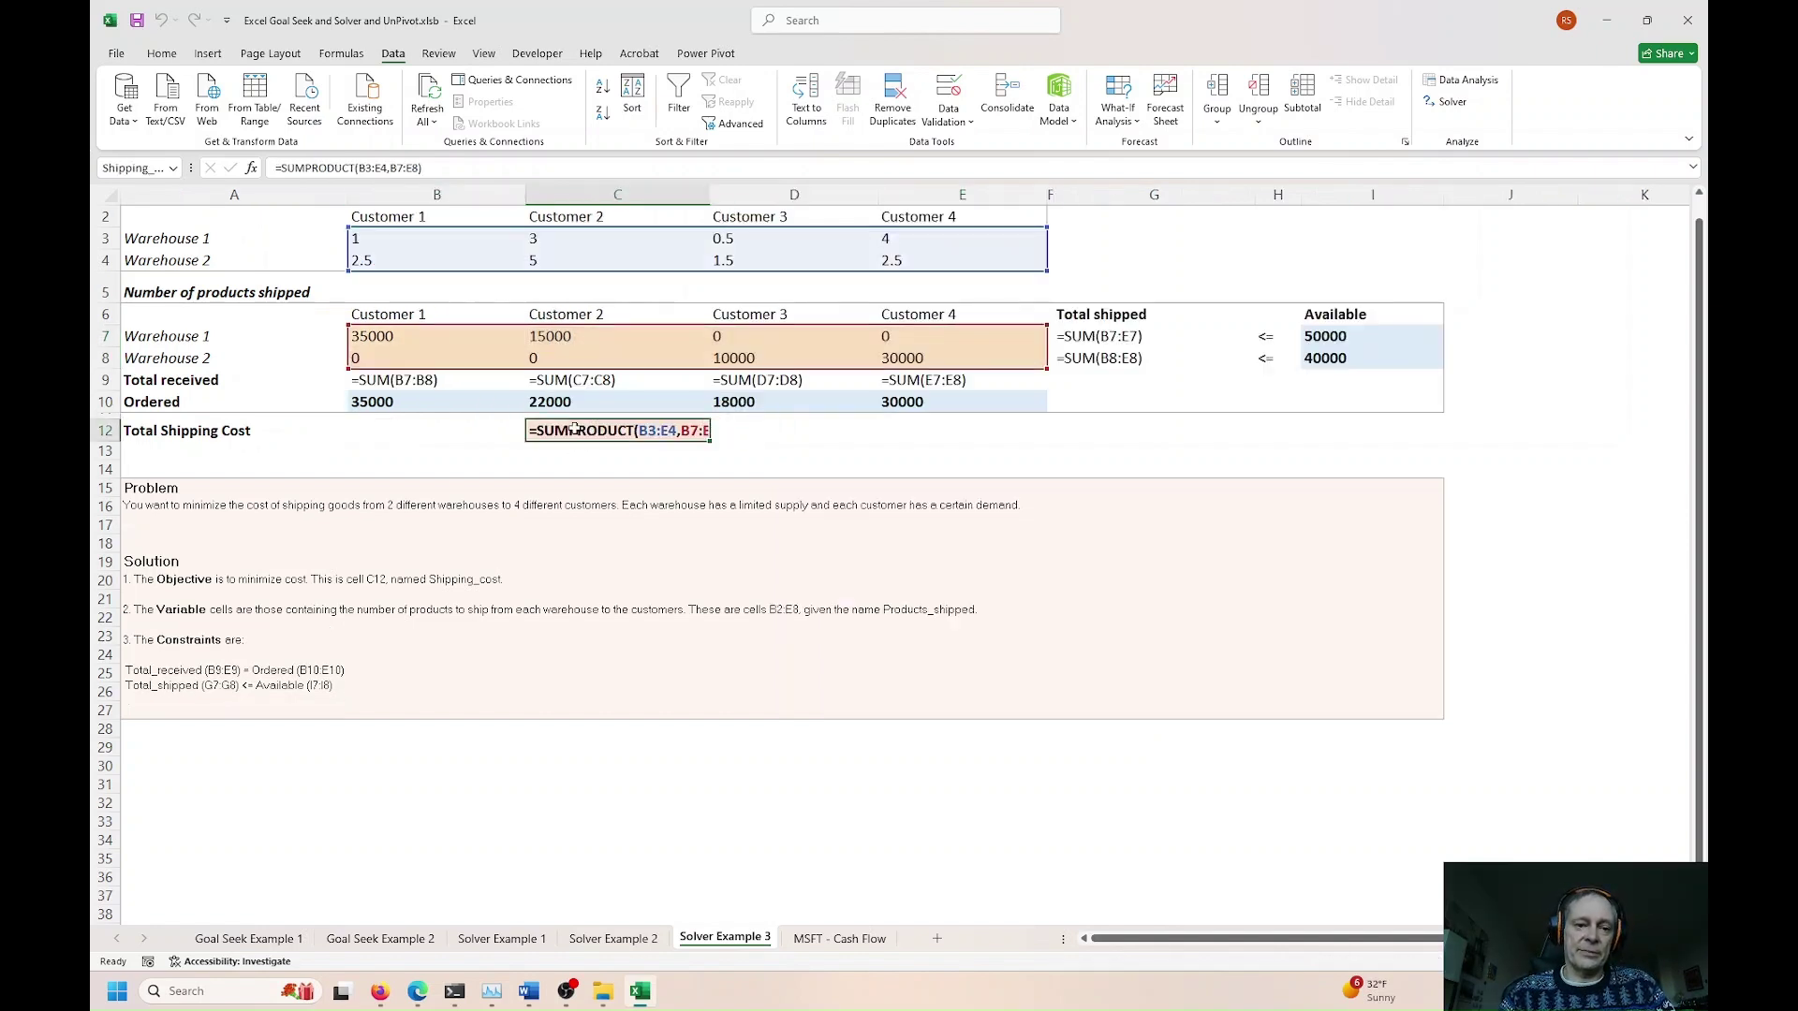
{"action": "left_click", "coordinate": [476, 170]}
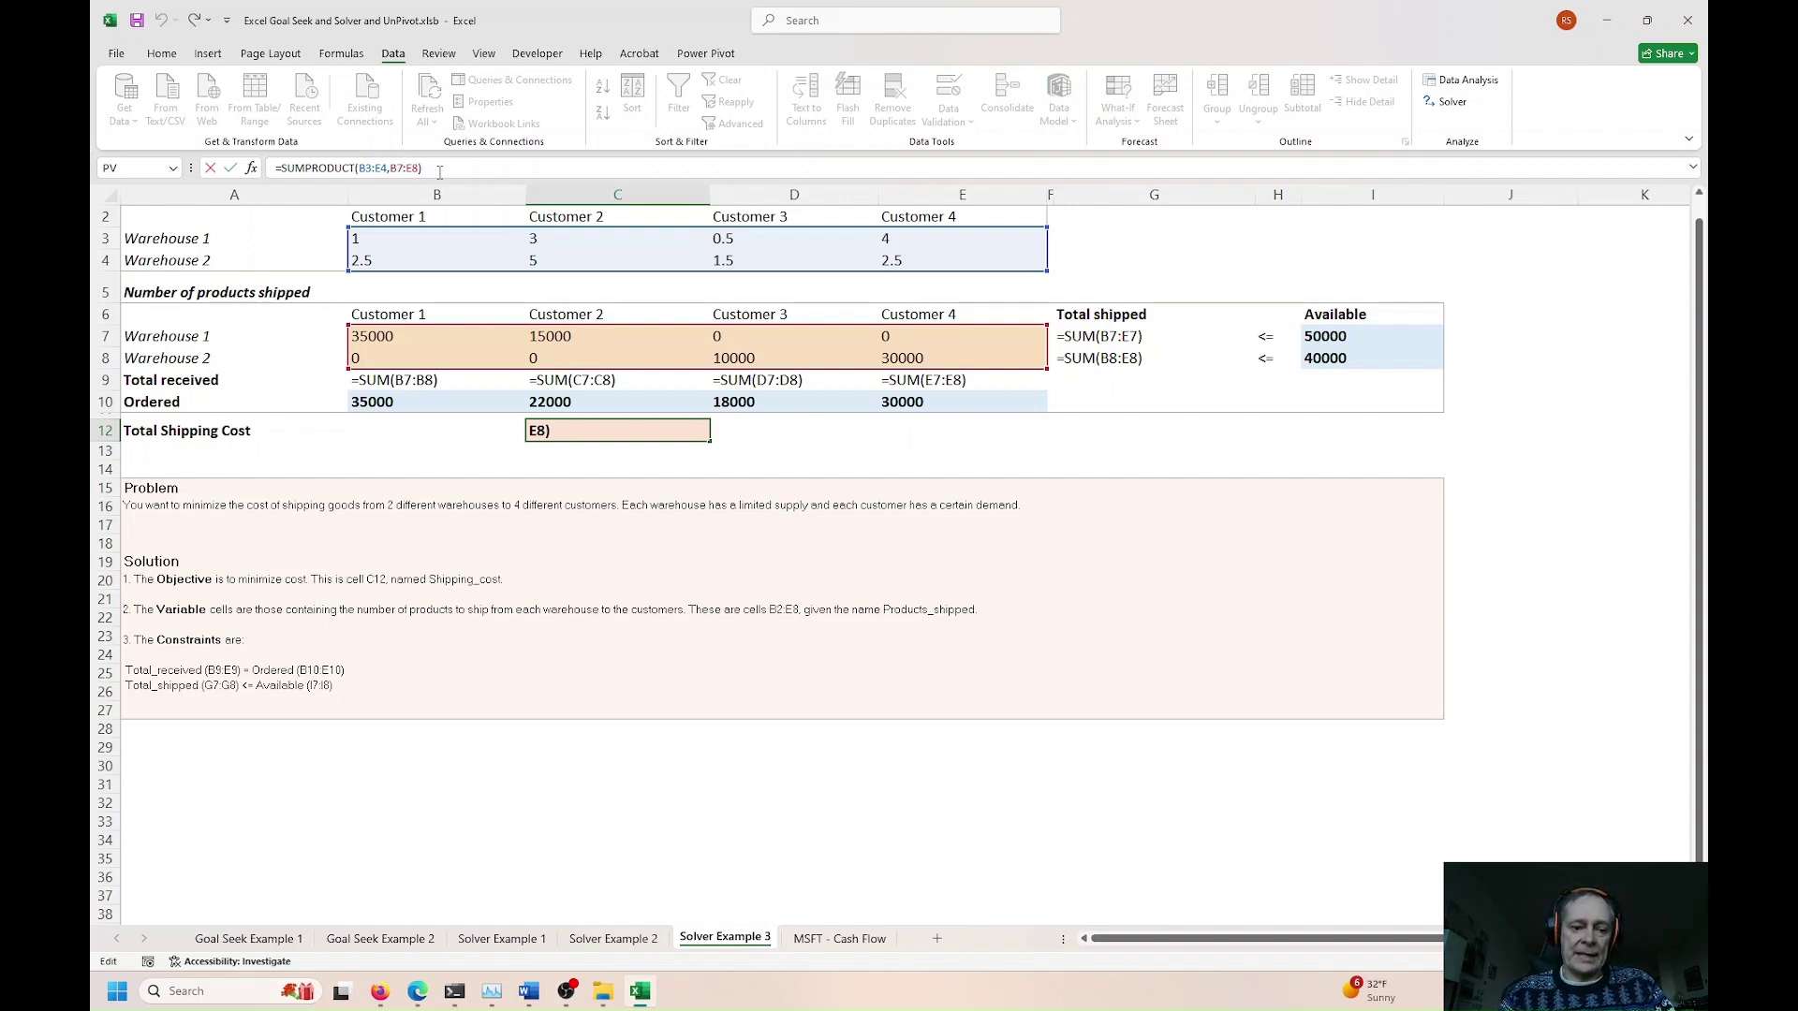
{"action": "key", "text": "Escape"}
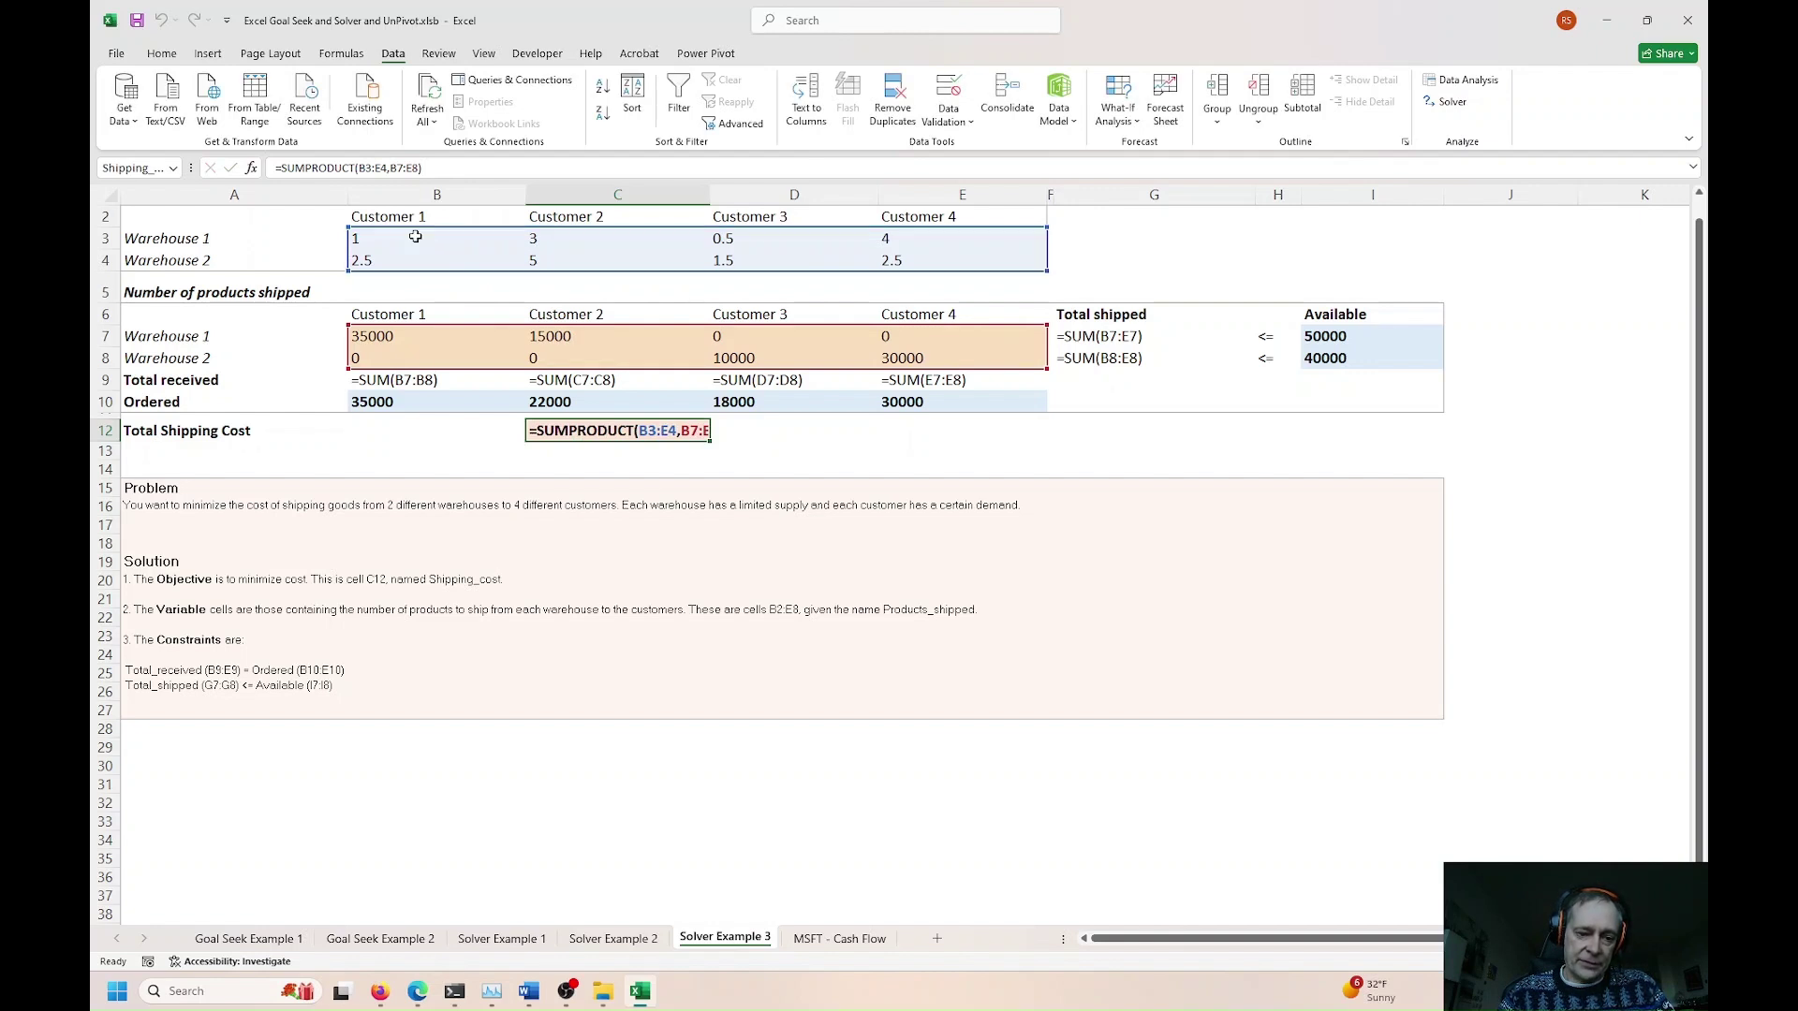
{"action": "key", "text": "ctrl+grave"}
Step: Fill the shipping costs in B3:E4 and the shipped quantities in B7:E8 with yellow
{"action": "left_click_drag", "start_coordinate": [298, 238], "coordinate": [517, 259]}
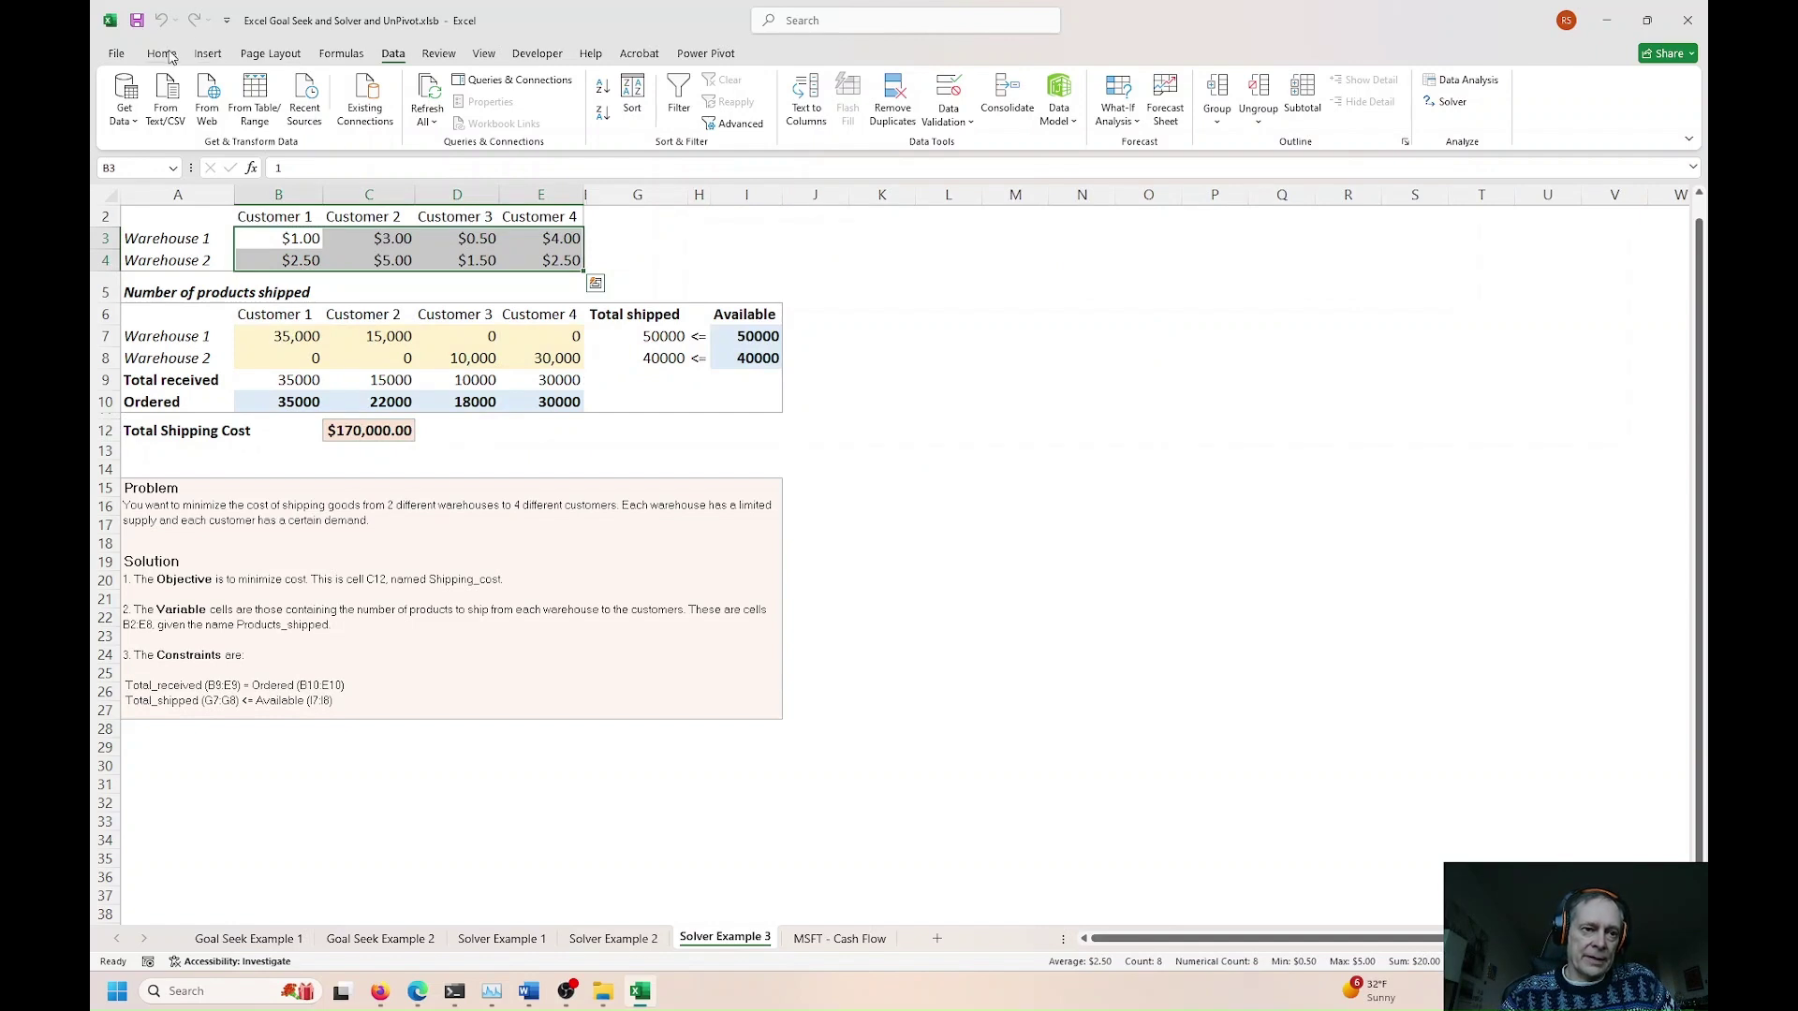
{"action": "left_click", "coordinate": [161, 53]}
{"action": "left_click", "coordinate": [379, 112]}
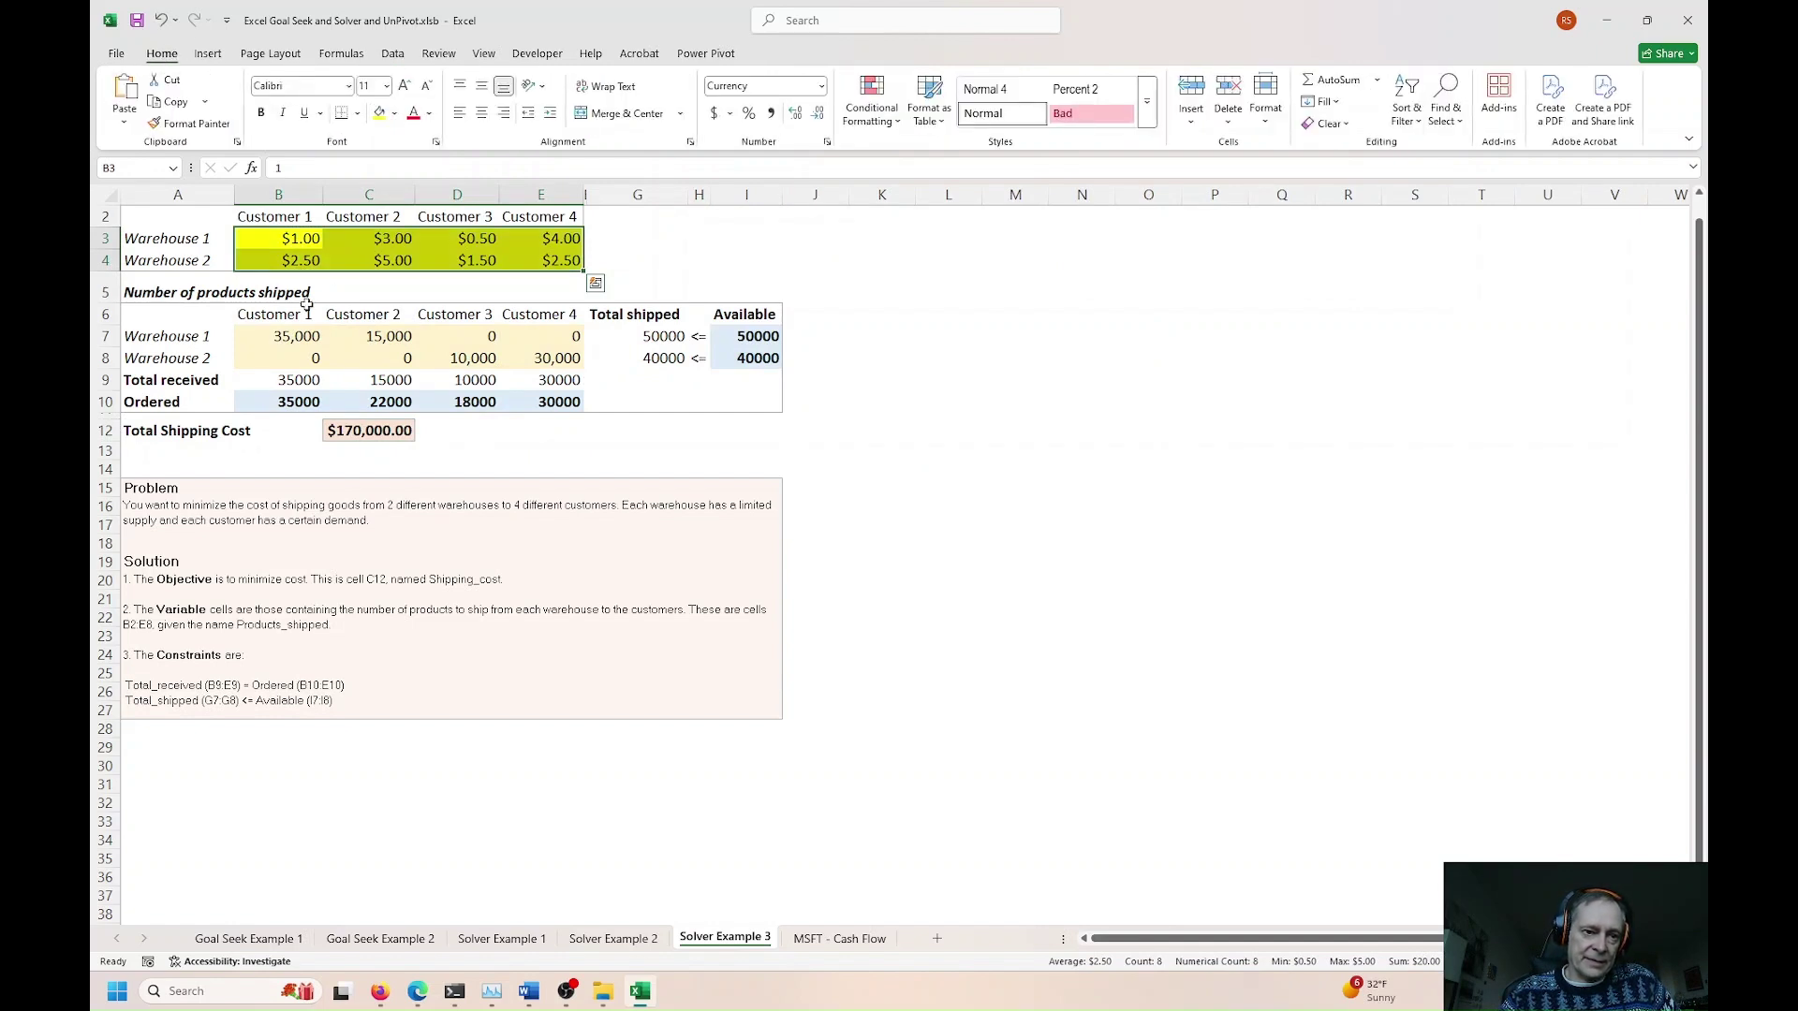
{"action": "left_click_drag", "start_coordinate": [301, 335], "coordinate": [552, 358]}
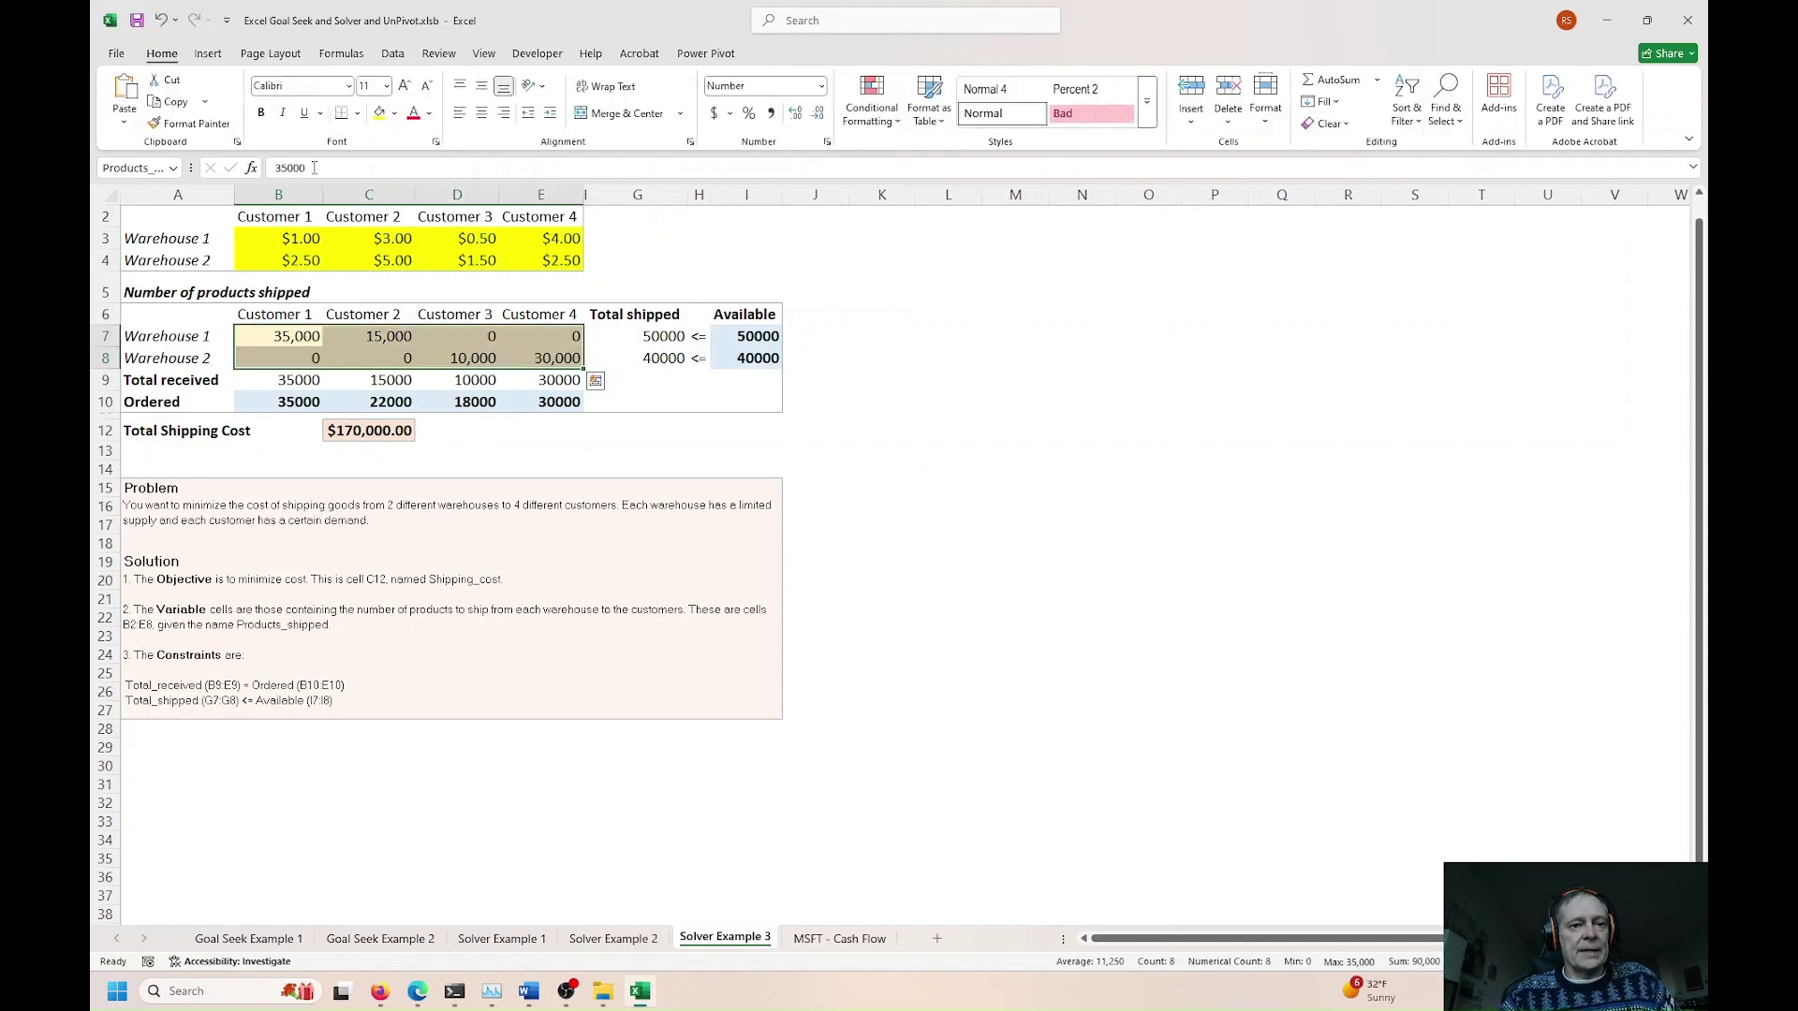
{"action": "left_click", "coordinate": [378, 114]}
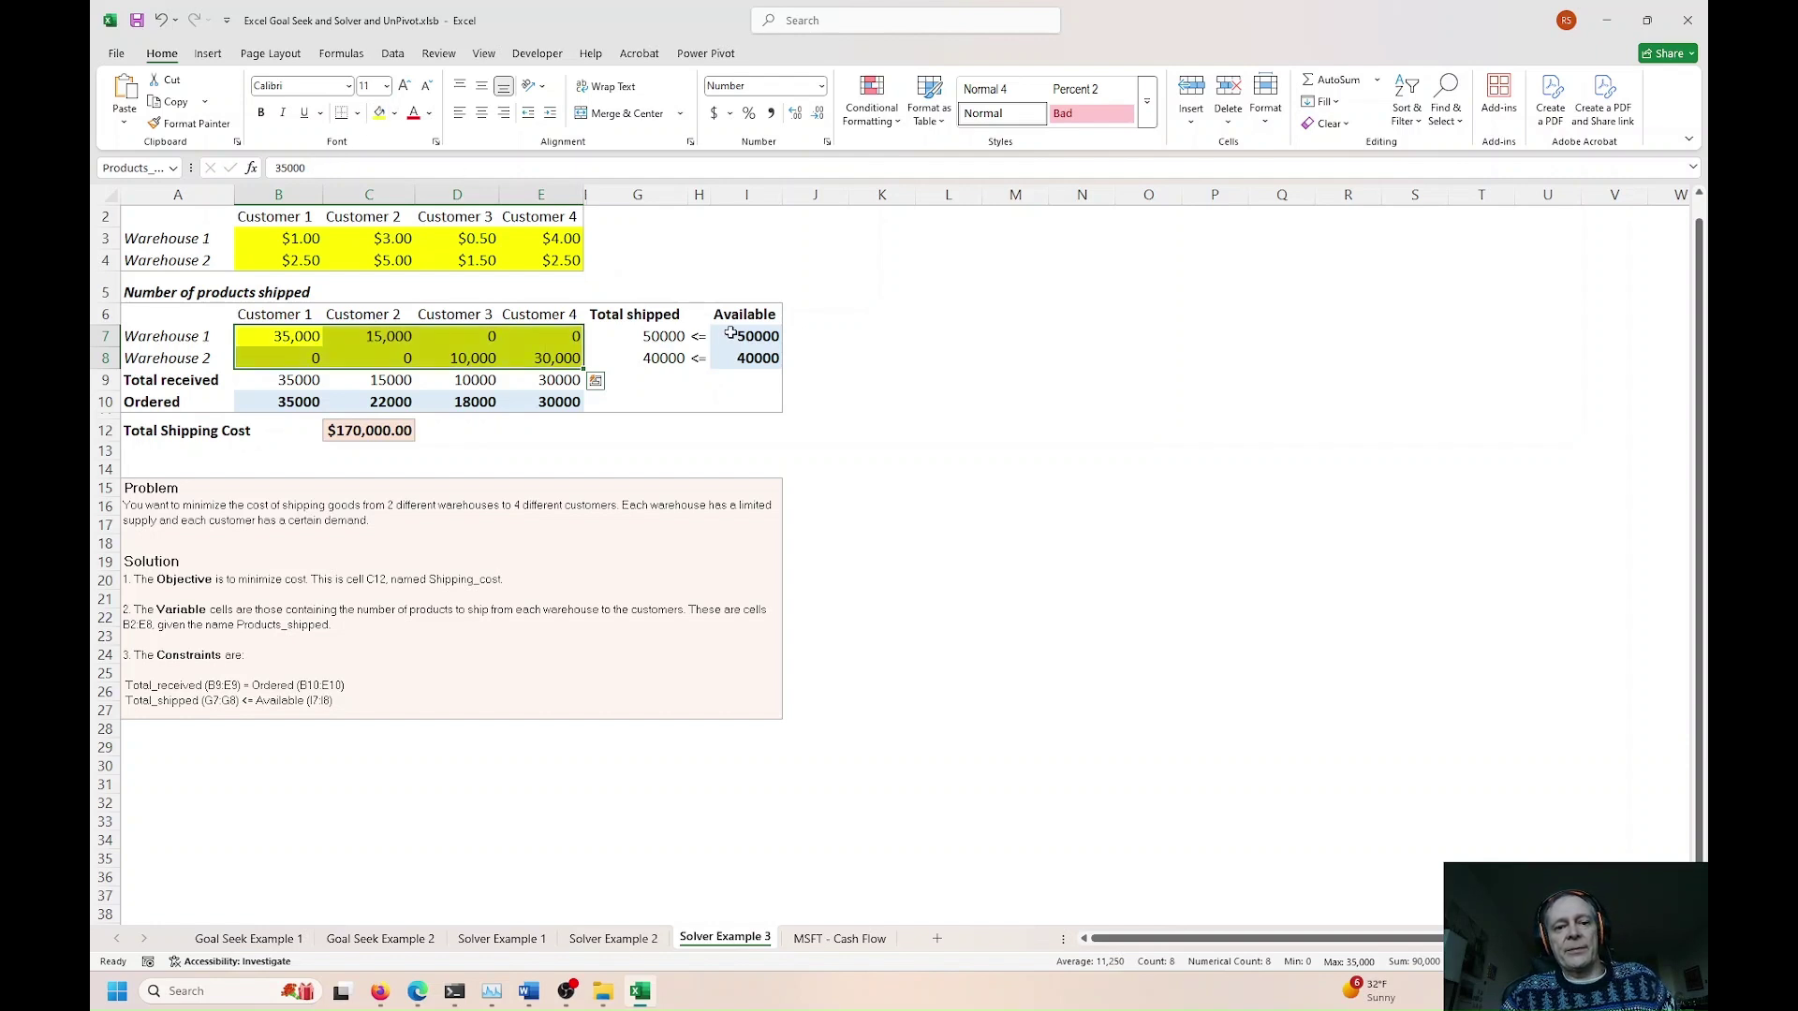
Step: Examine the available quantities in I7:I8 and how the total shipped formulas in G7 and G8 sum each warehouse's shipments
{"action": "left_click", "coordinate": [735, 338]}
{"action": "left_click", "coordinate": [739, 359]}
{"action": "left_click", "coordinate": [668, 340]}
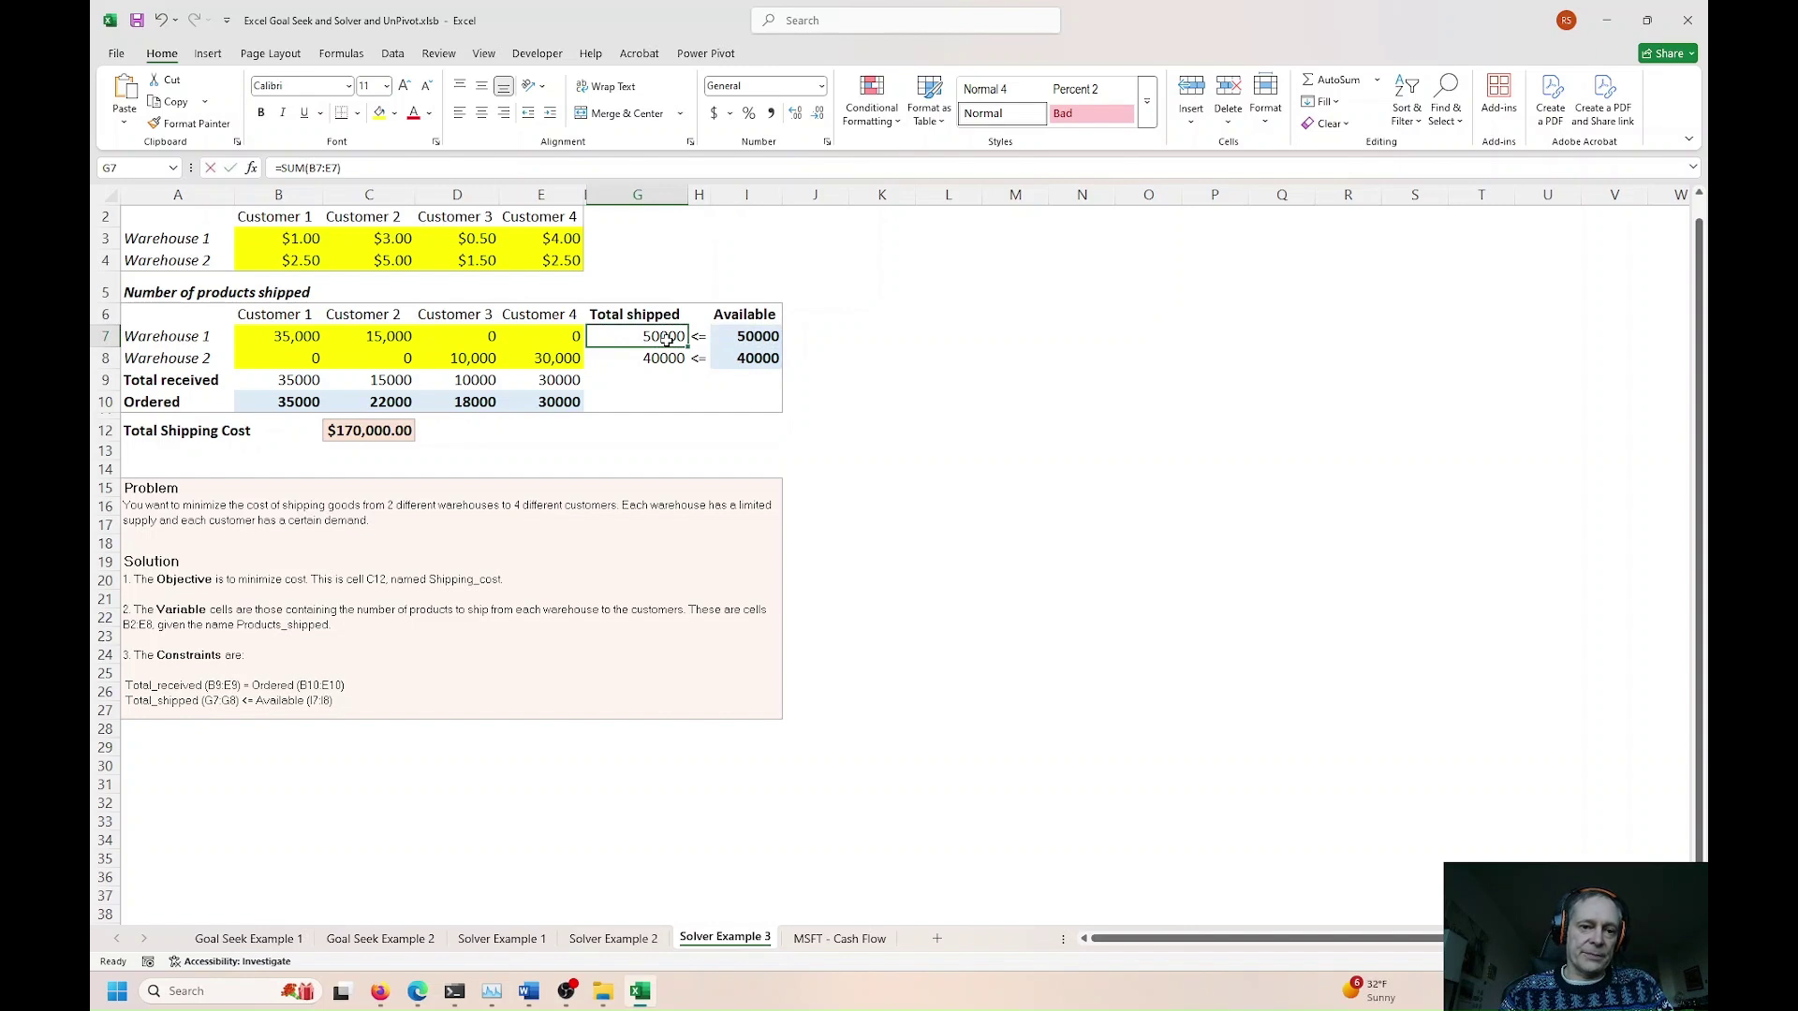
{"action": "double_click", "coordinate": [667, 339]}
{"action": "key", "text": "Escape"}
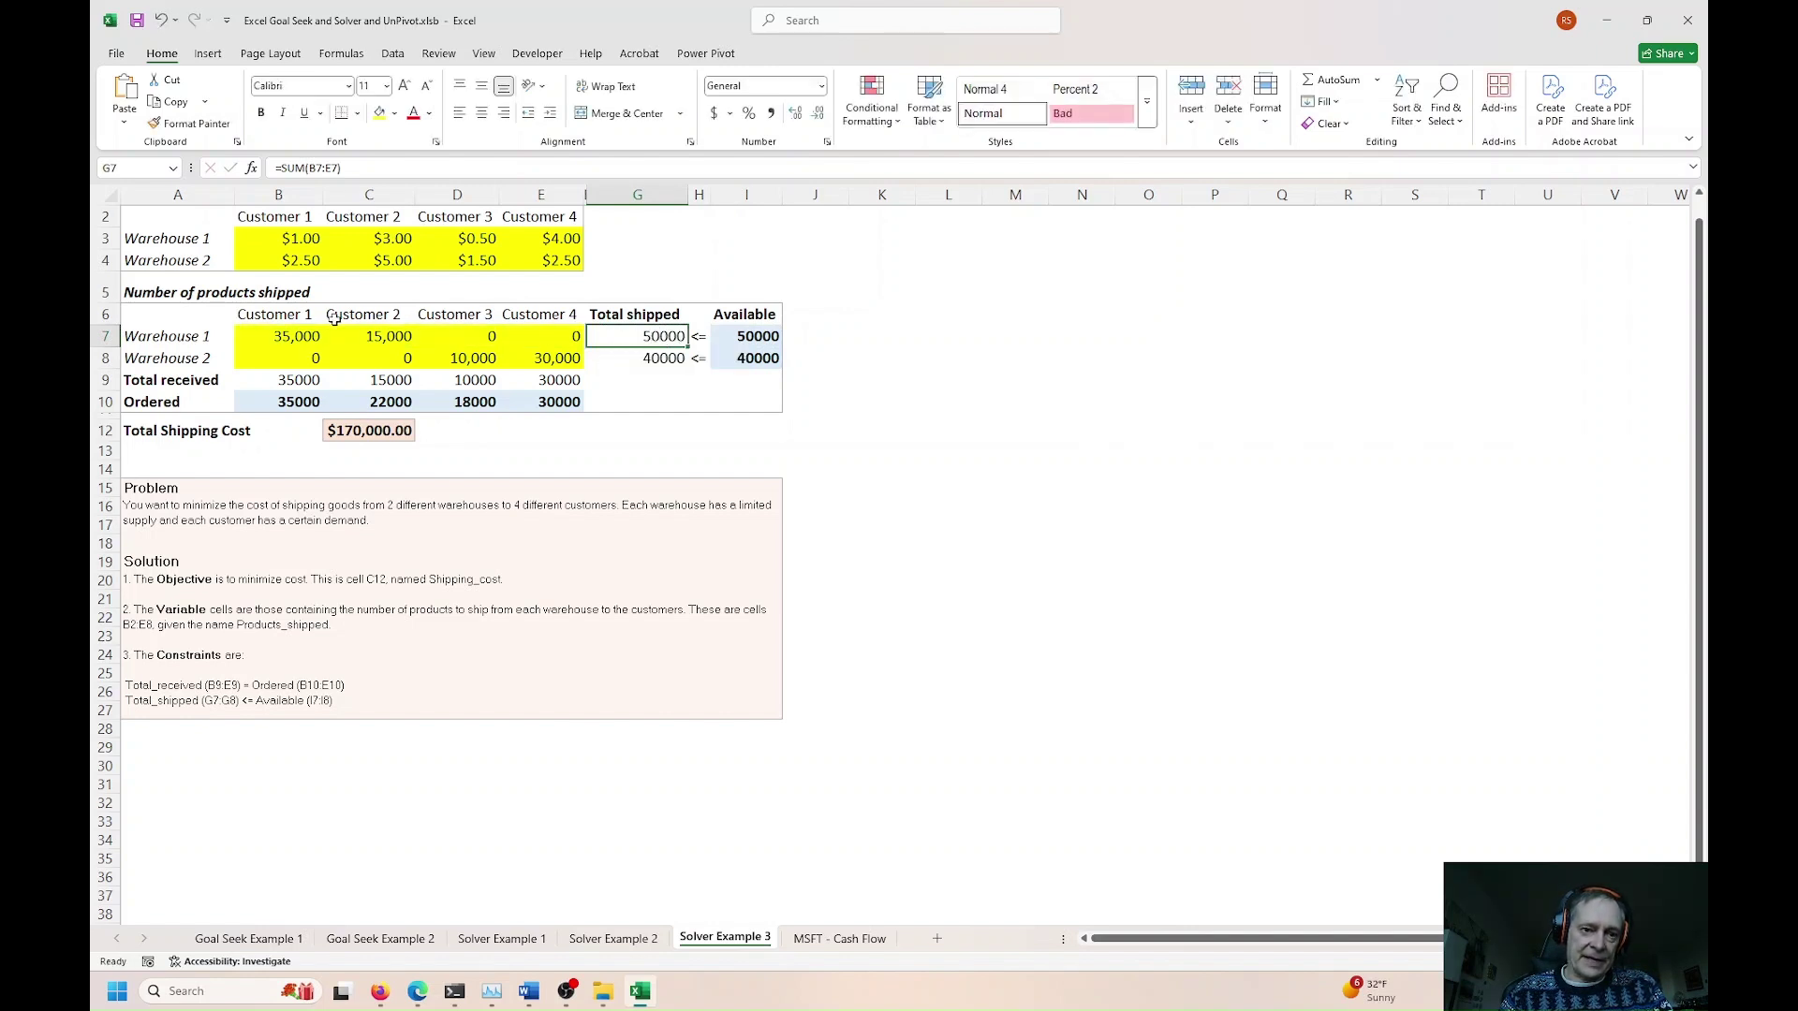
{"action": "left_click_drag", "start_coordinate": [301, 335], "coordinate": [368, 333]}
{"action": "left_click_drag", "start_coordinate": [476, 359], "coordinate": [513, 361]}
{"action": "left_click", "coordinate": [656, 358]}
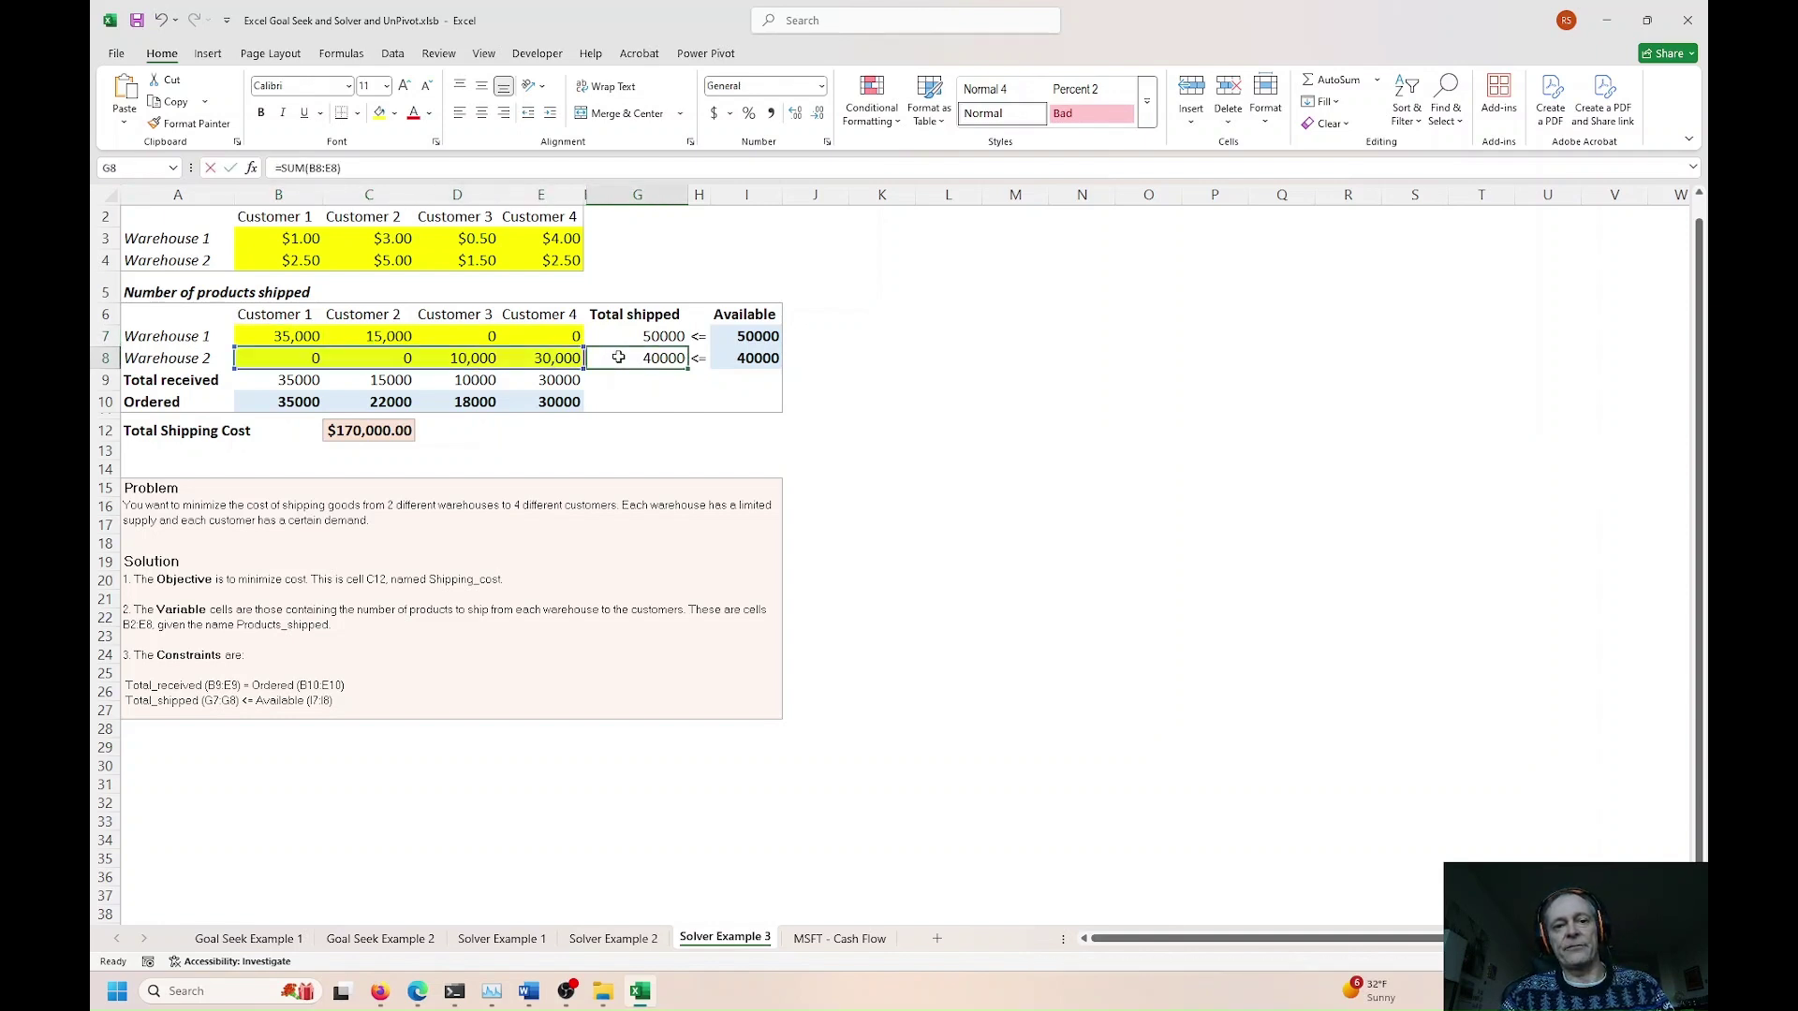
Step: Examine how the Total received formulas in B9:E9 sum the shipments from both warehouses for each customer
{"action": "double_click", "coordinate": [304, 379]}
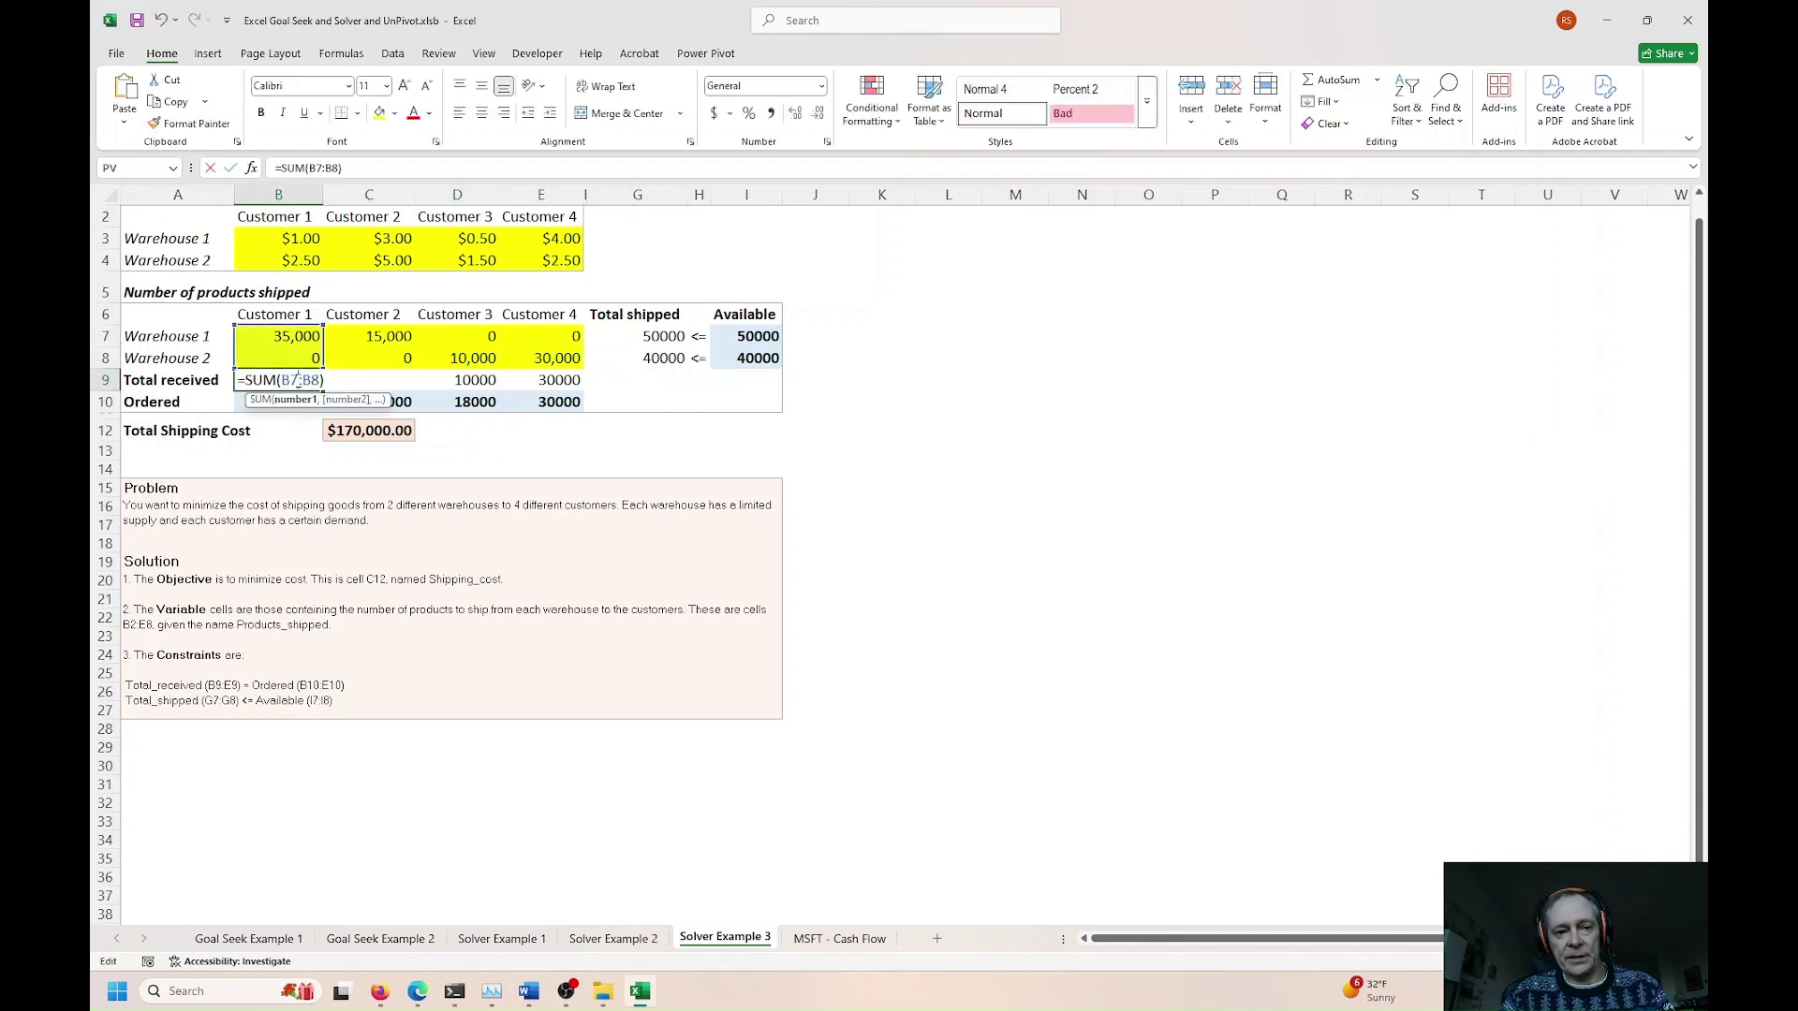
{"action": "key", "text": "Escape"}
{"action": "left_click", "coordinate": [392, 382]}
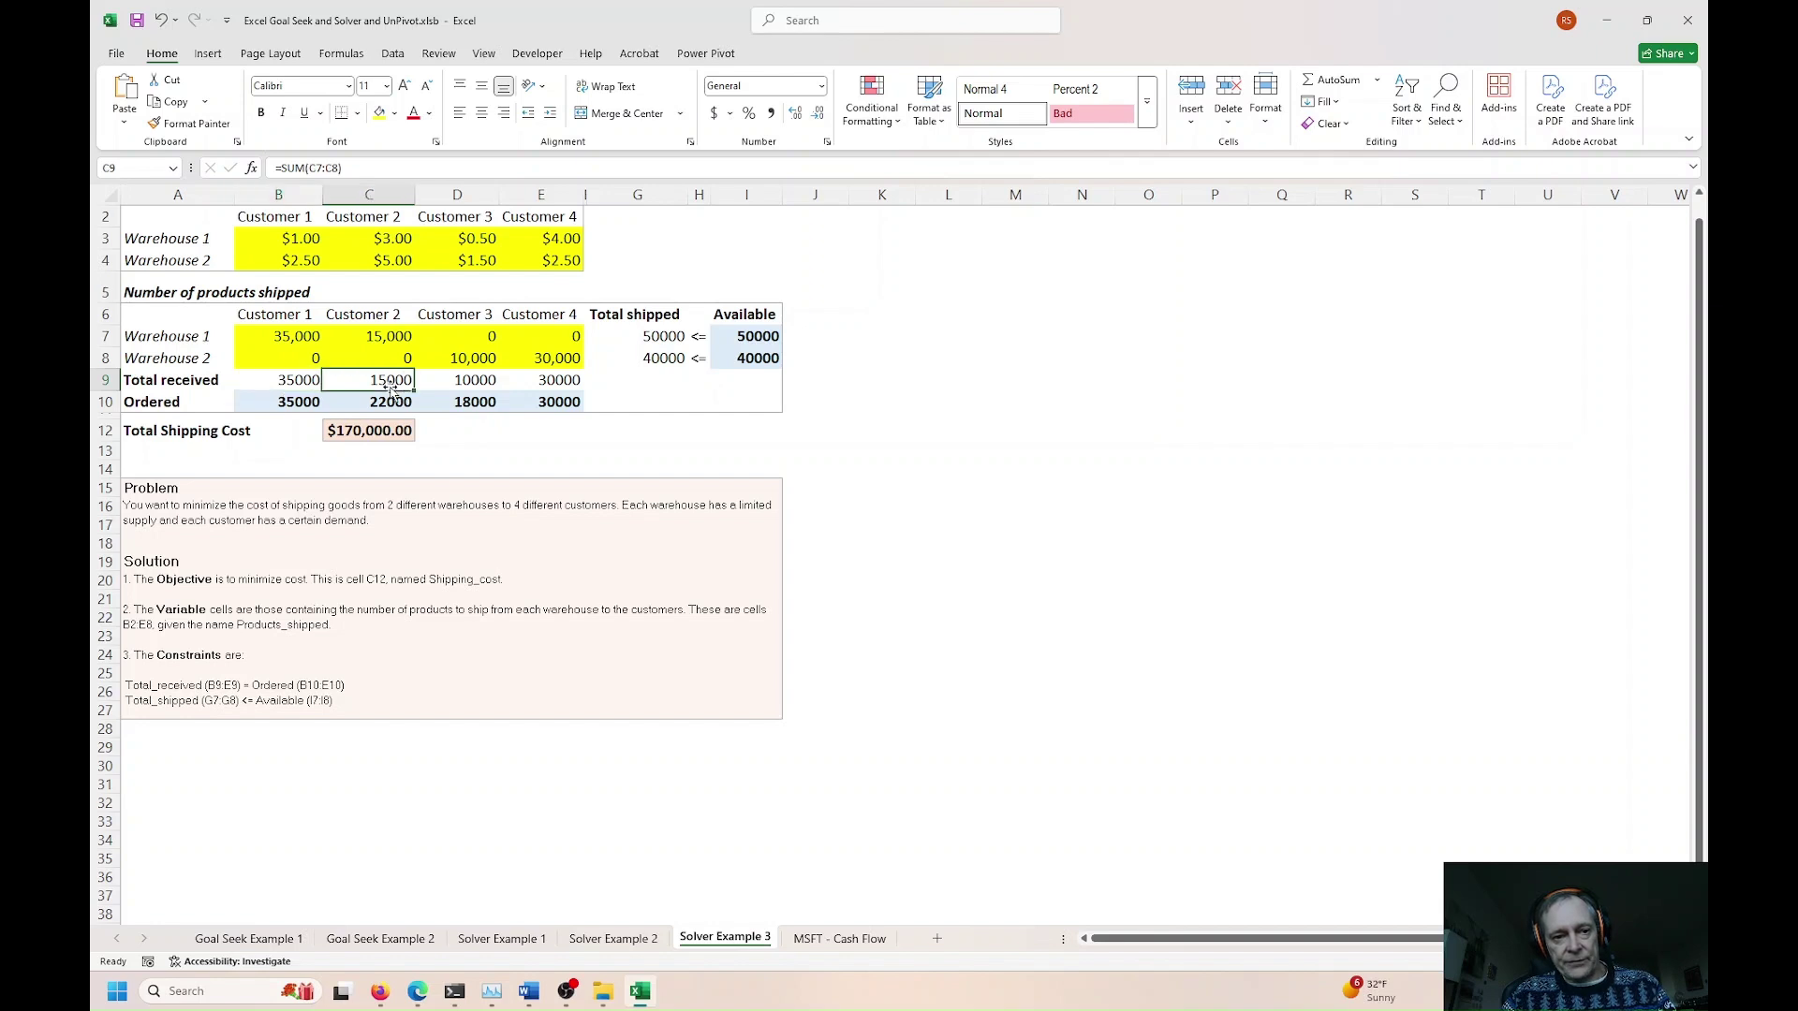
{"action": "left_click", "coordinate": [471, 381]}
{"action": "double_click", "coordinate": [471, 382]}
{"action": "key", "text": "Escape"}
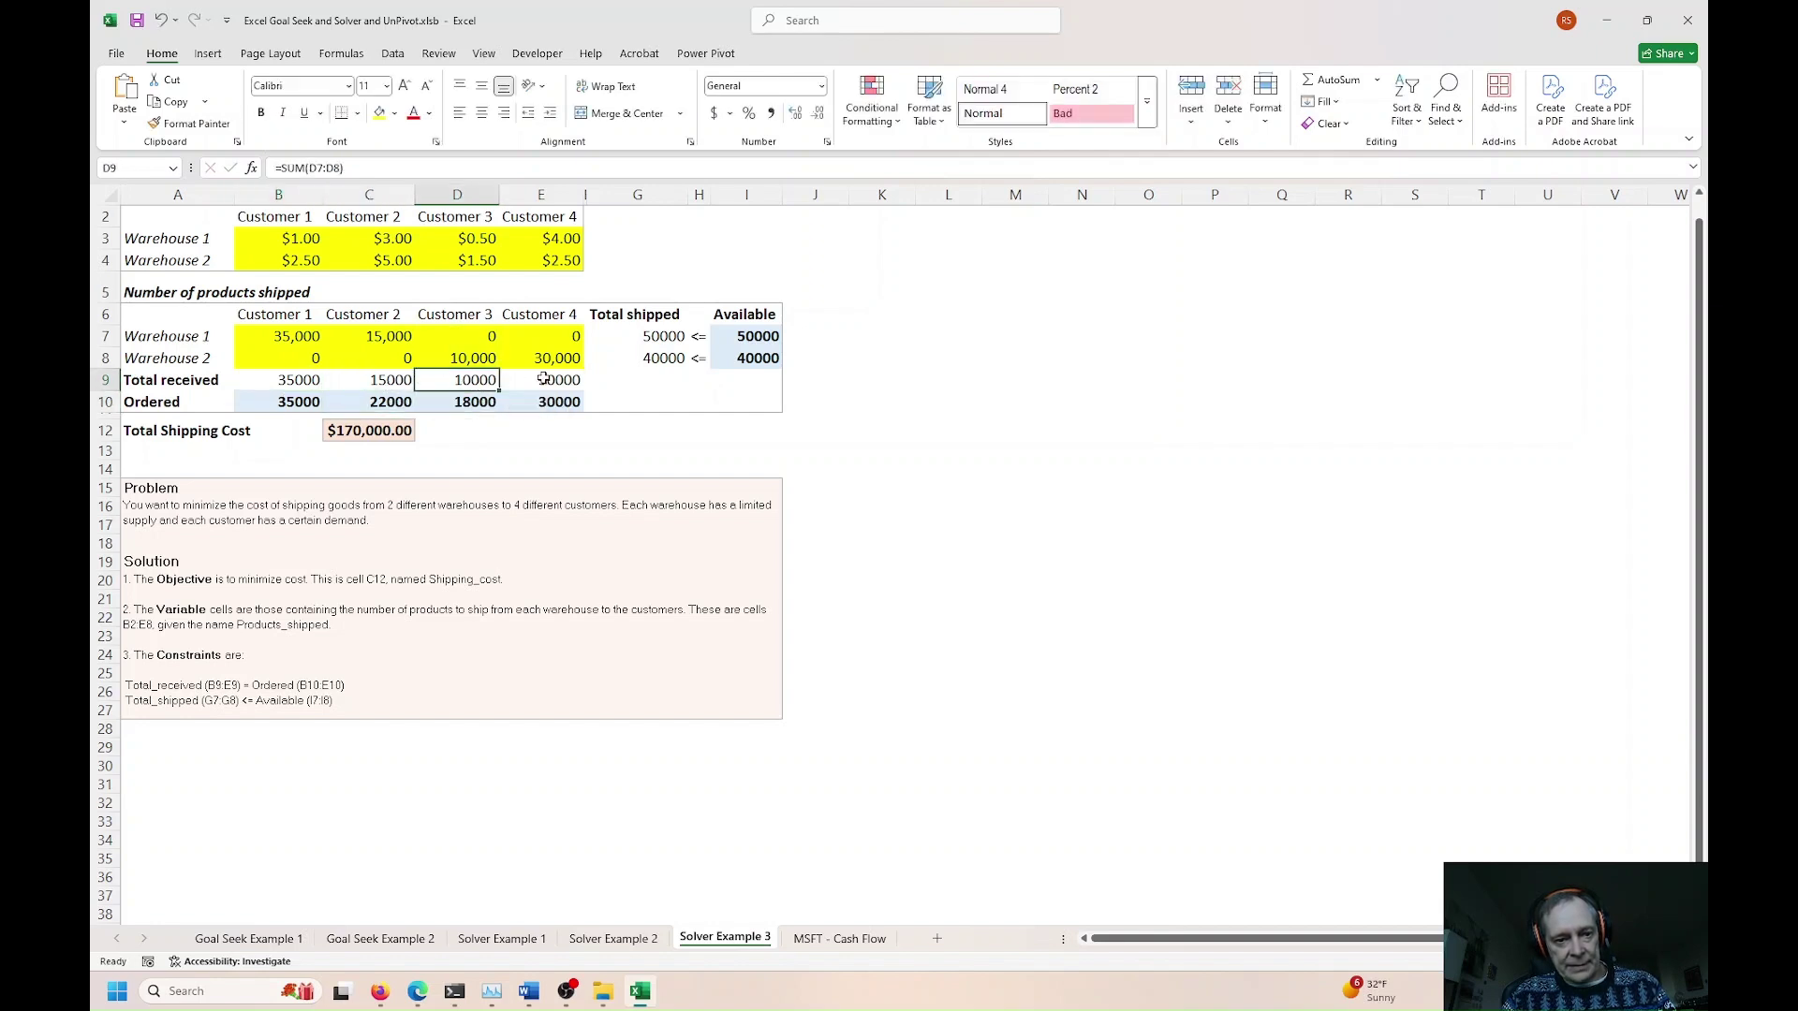
{"action": "double_click", "coordinate": [543, 380]}
{"action": "key", "text": "Escape"}
{"action": "left_click", "coordinate": [480, 436]}
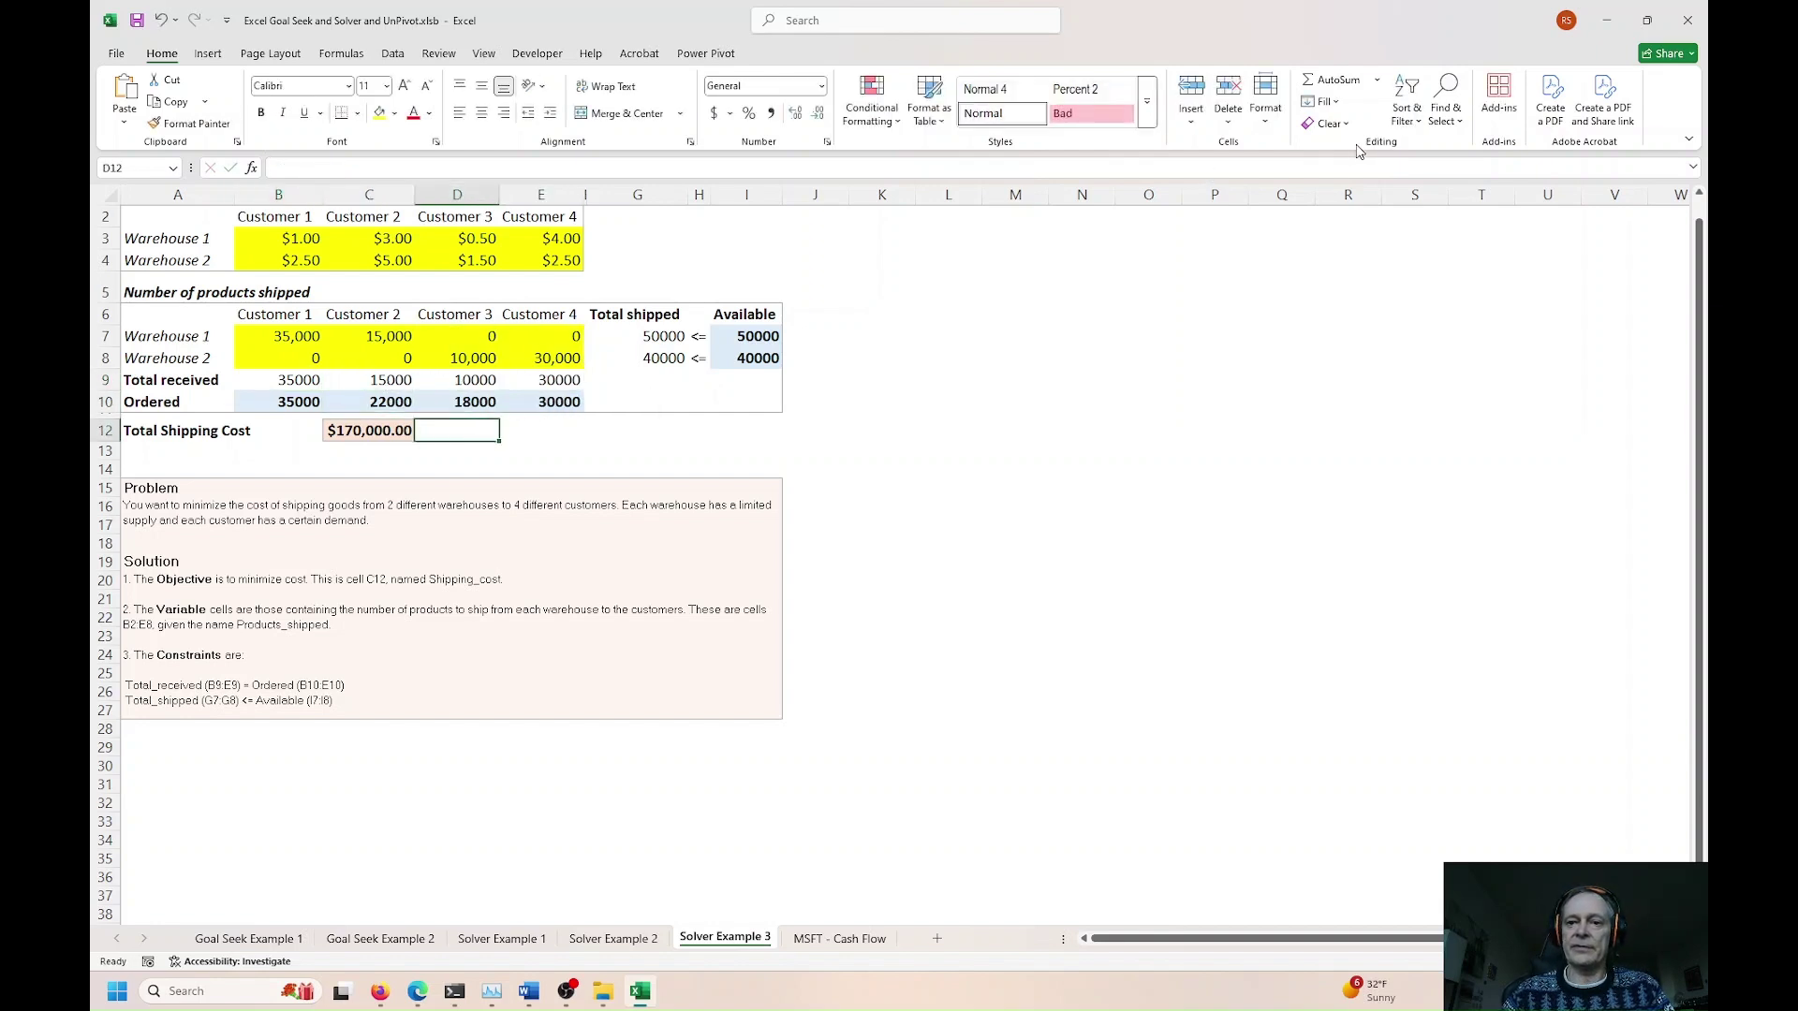
Step: Open Solver, review its objective, variable cells and both constraints, and close it without solving
{"action": "left_click", "coordinate": [394, 53]}
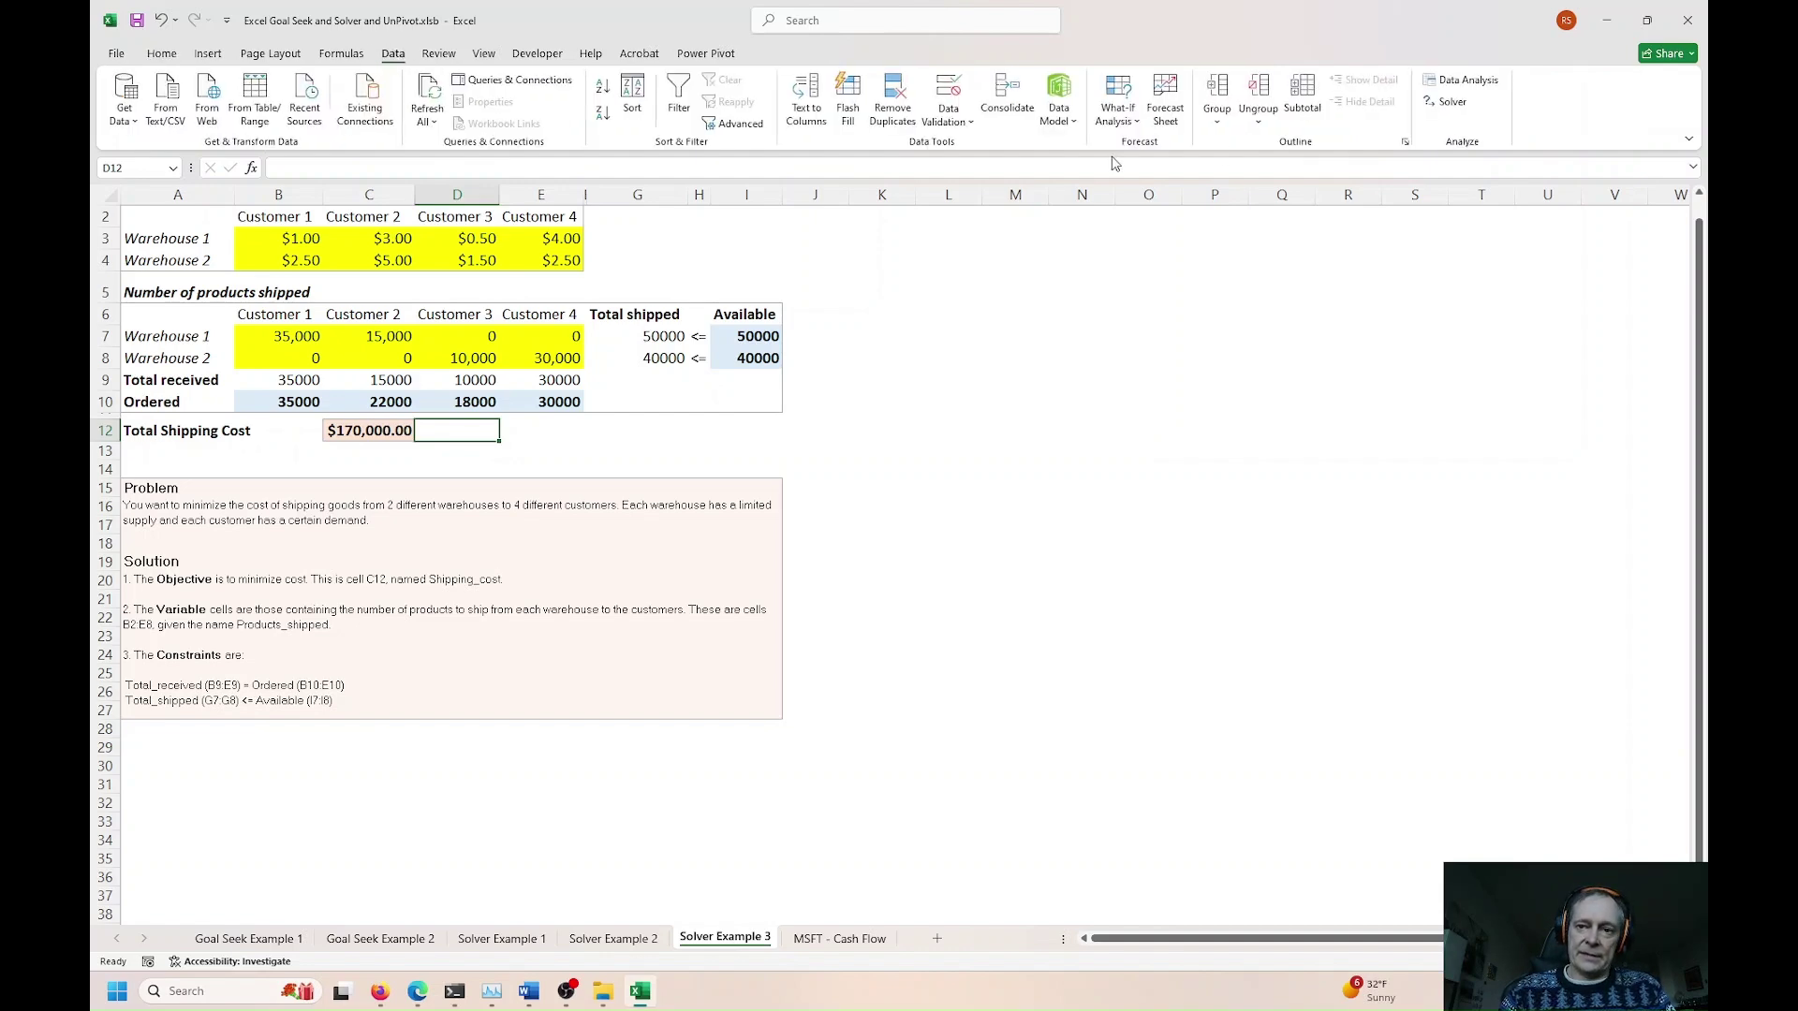
{"action": "left_click", "coordinate": [1443, 102]}
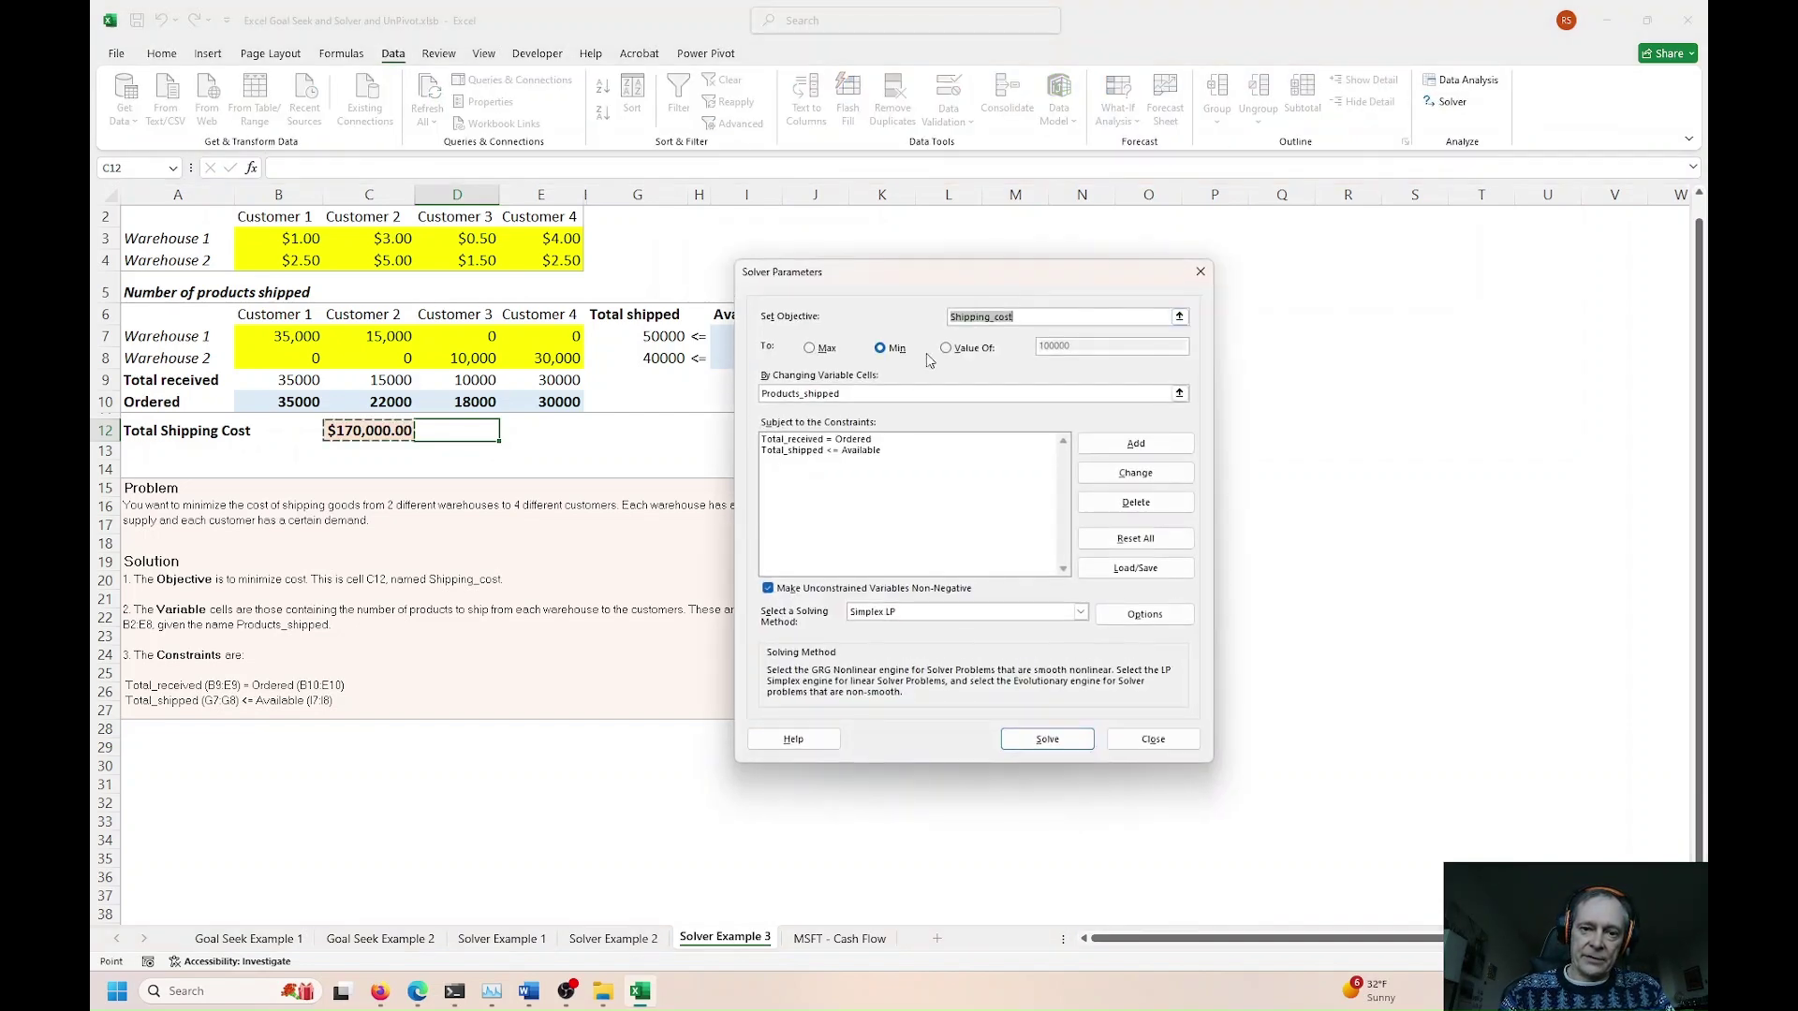
{"action": "left_click", "coordinate": [1013, 317]}
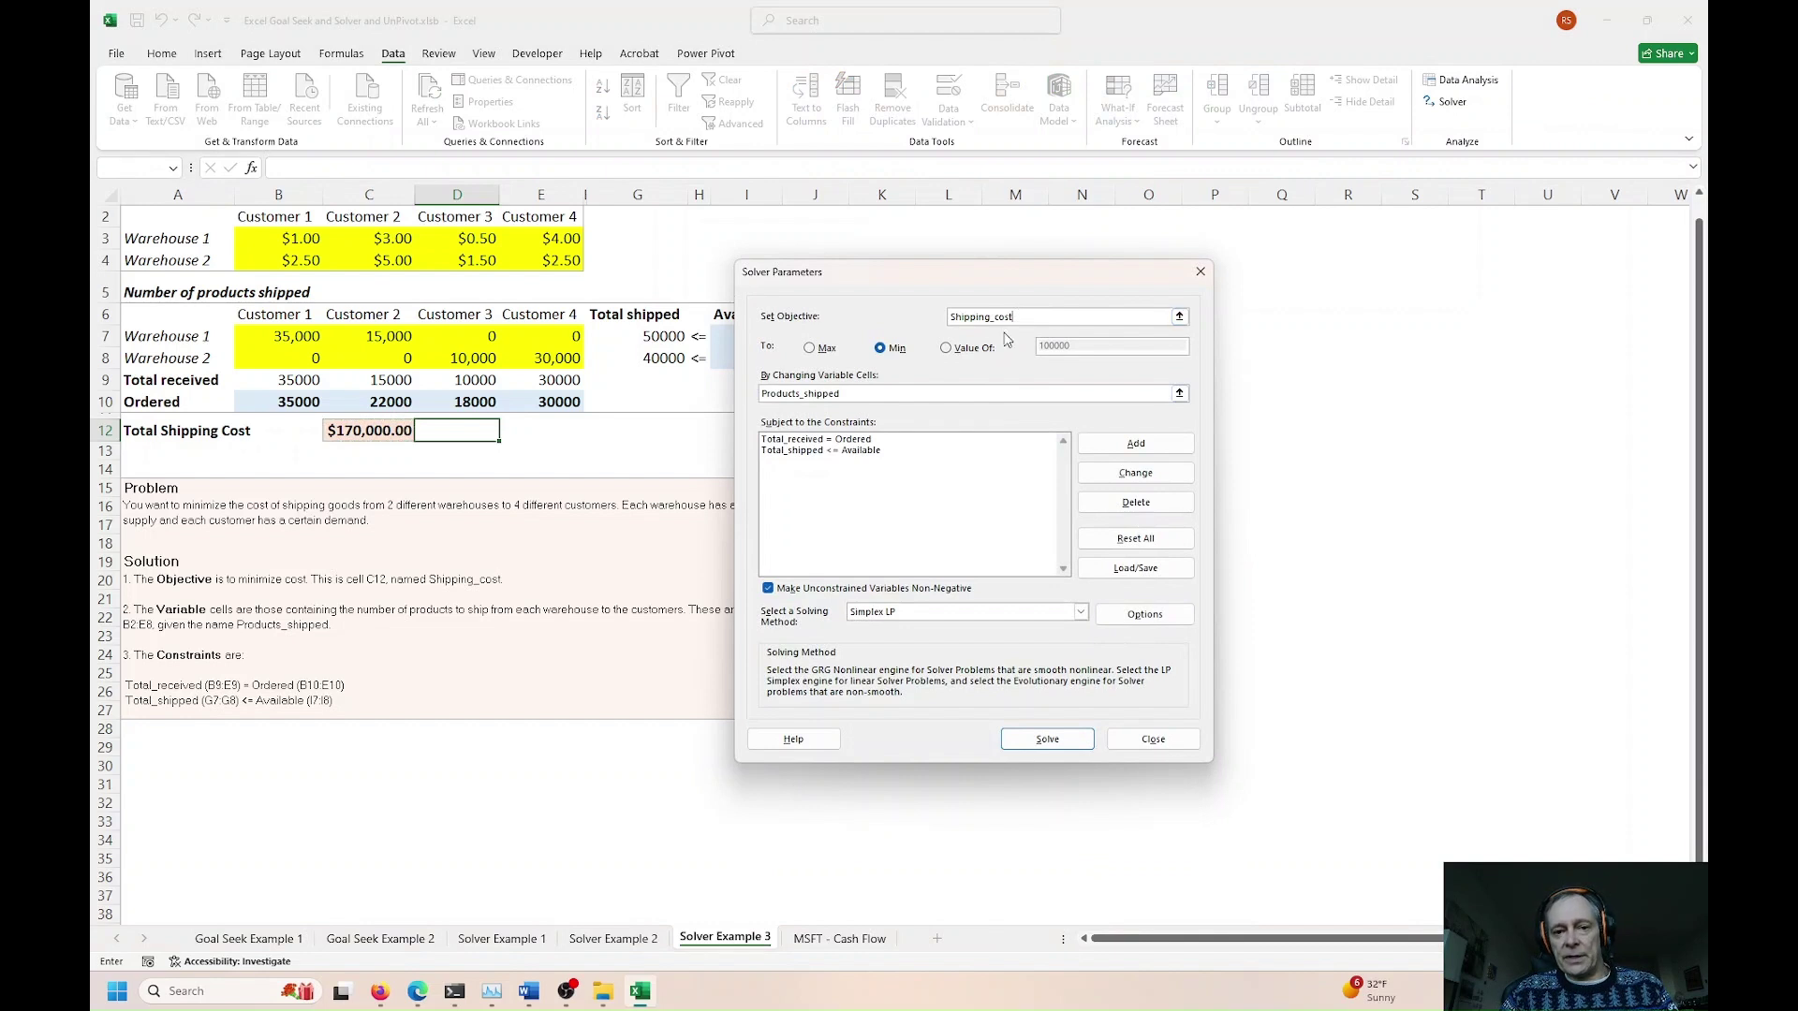
{"action": "left_click", "coordinate": [846, 396]}
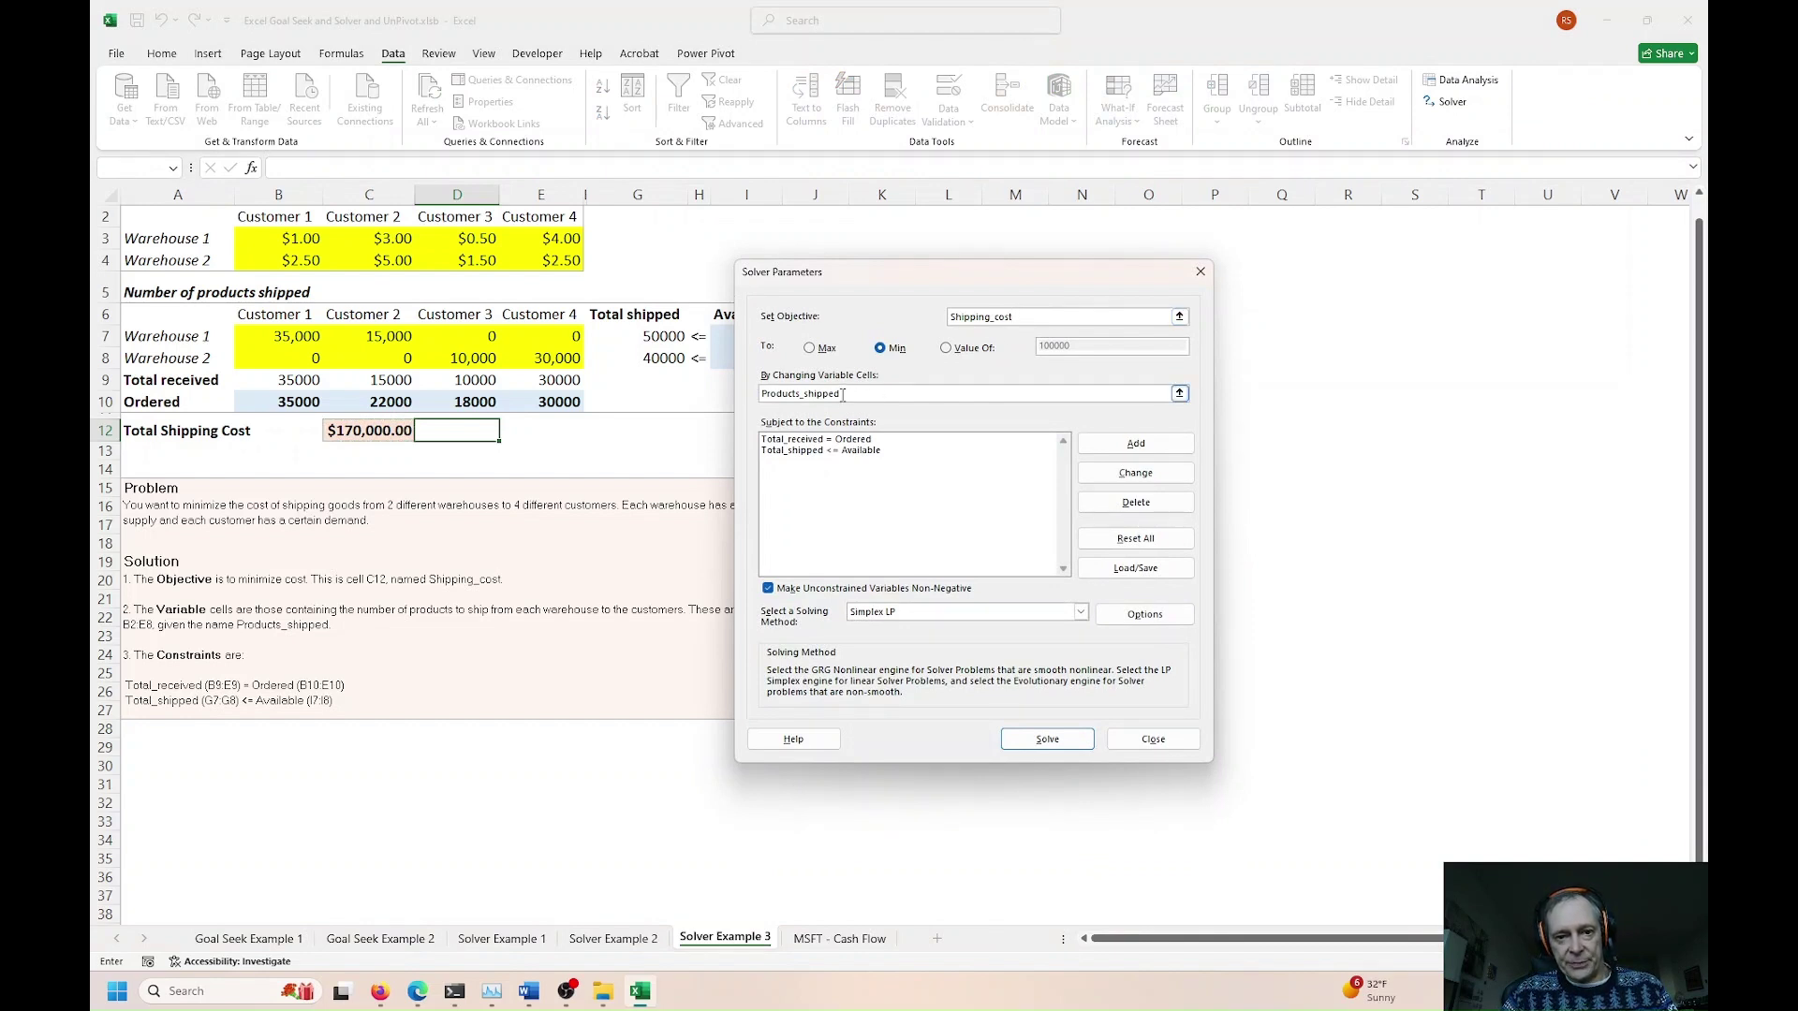
{"action": "left_click", "coordinate": [821, 450]}
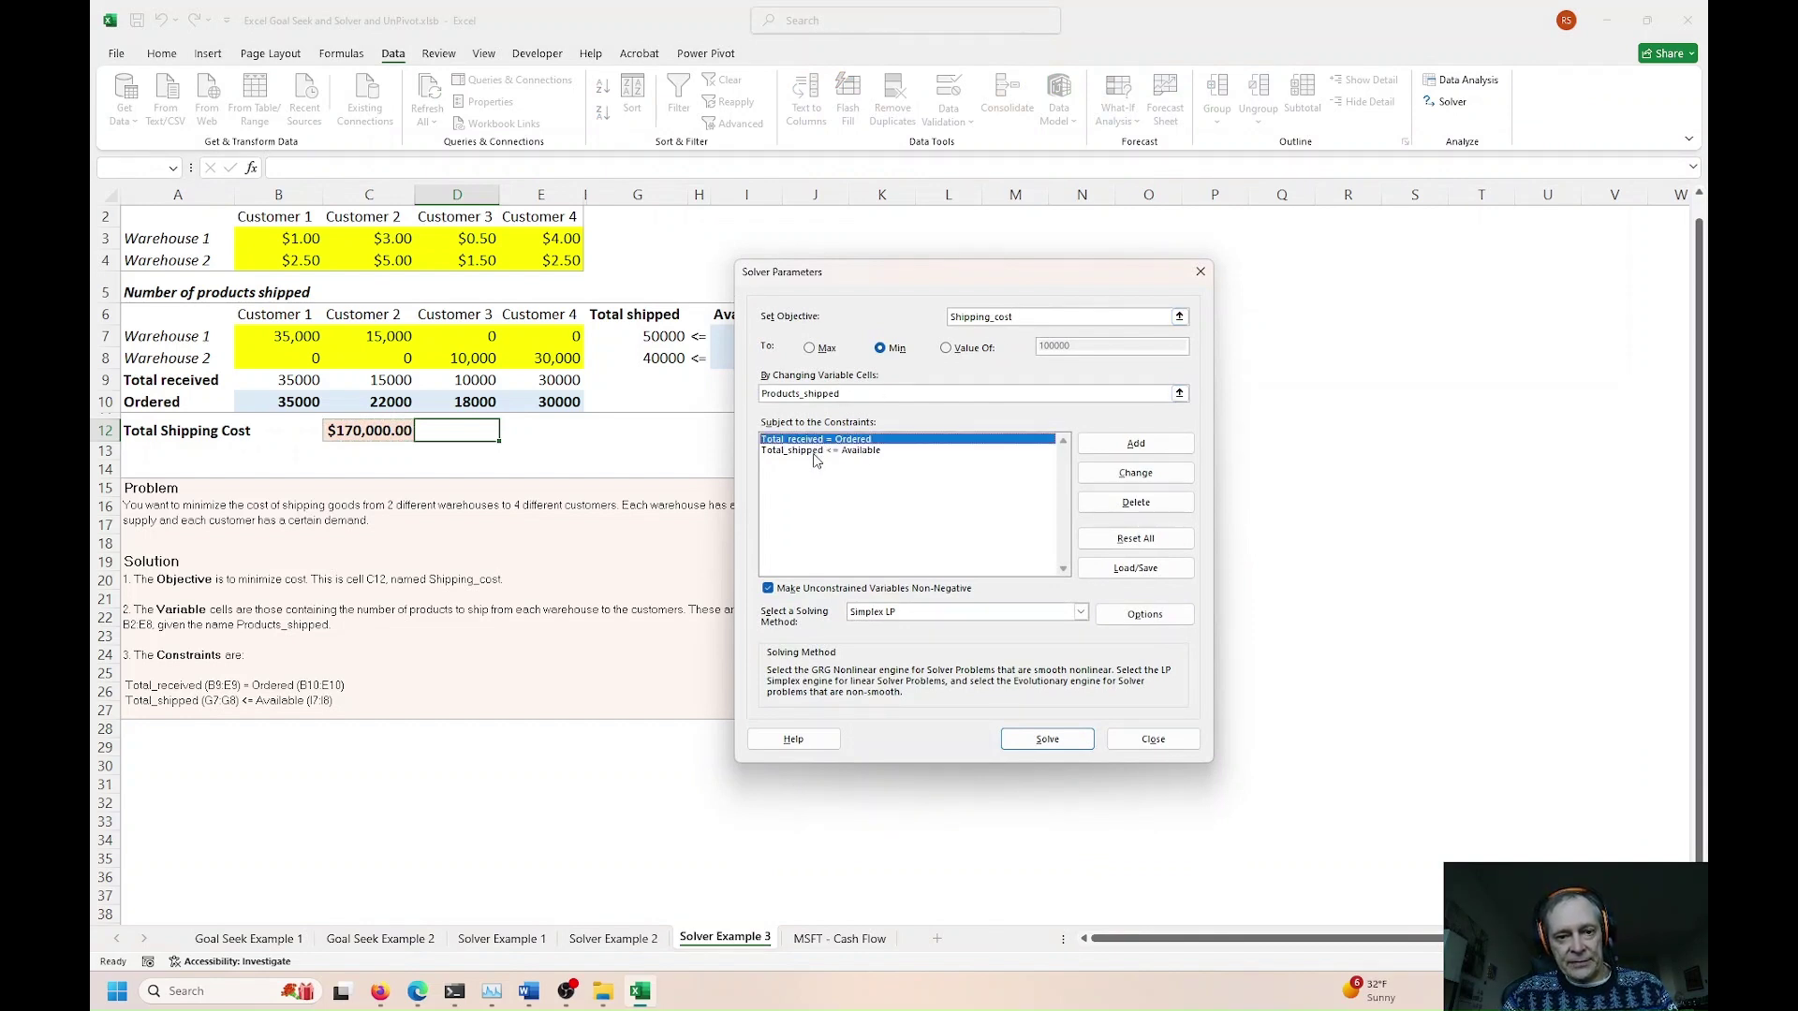
{"action": "left_click", "coordinate": [815, 452]}
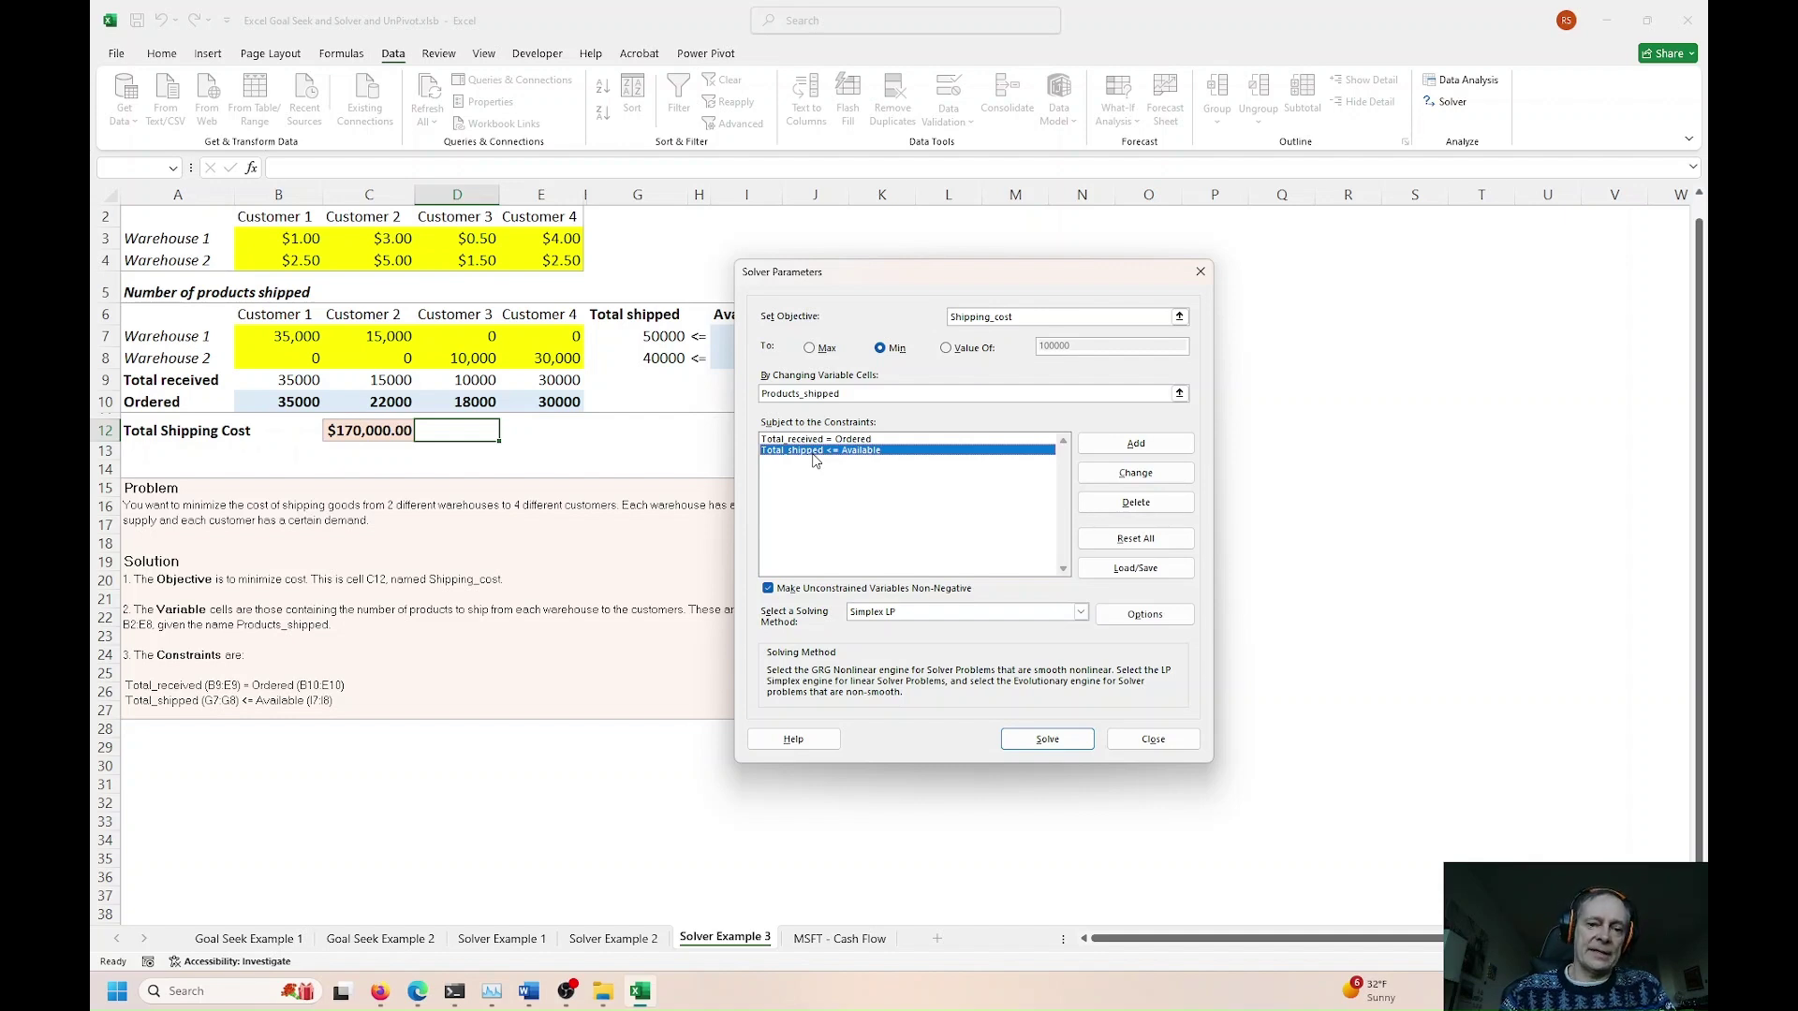
{"action": "left_click", "coordinate": [1199, 275]}
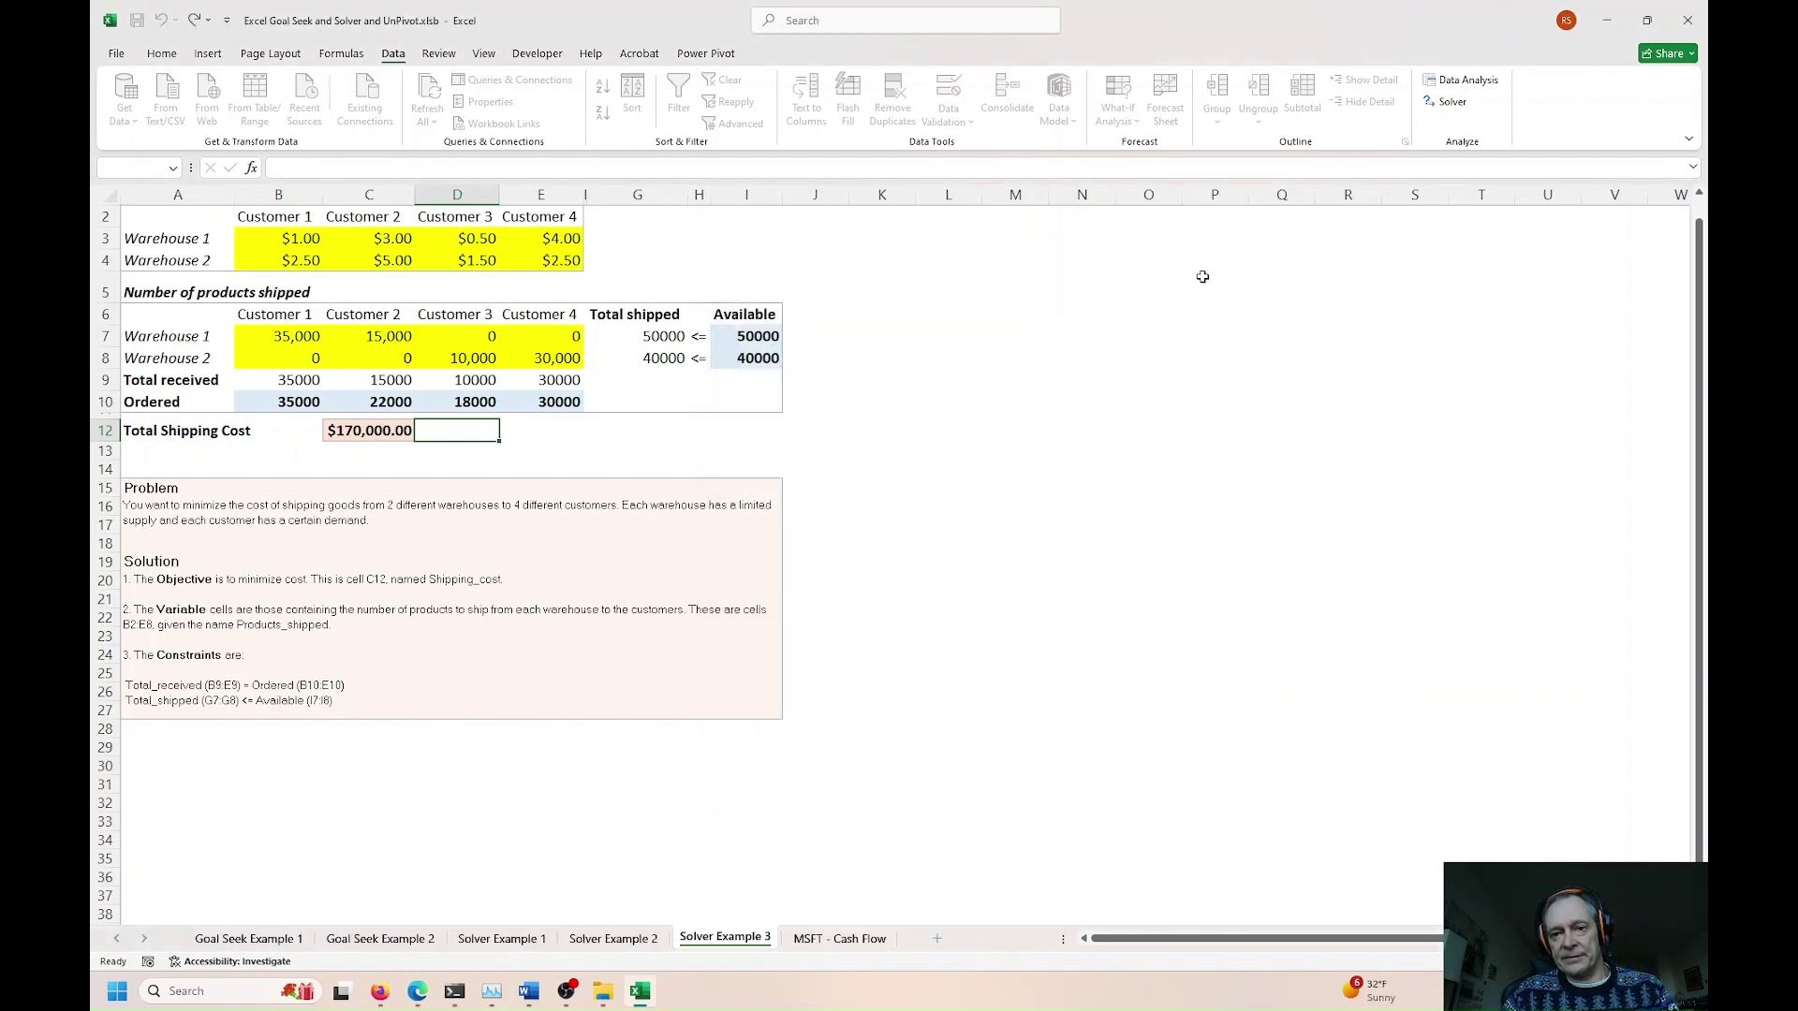
Step: Review the defined names and their full cell references in the Name Manager, inspect the Available name, and close without changes
{"action": "left_click", "coordinate": [340, 53]}
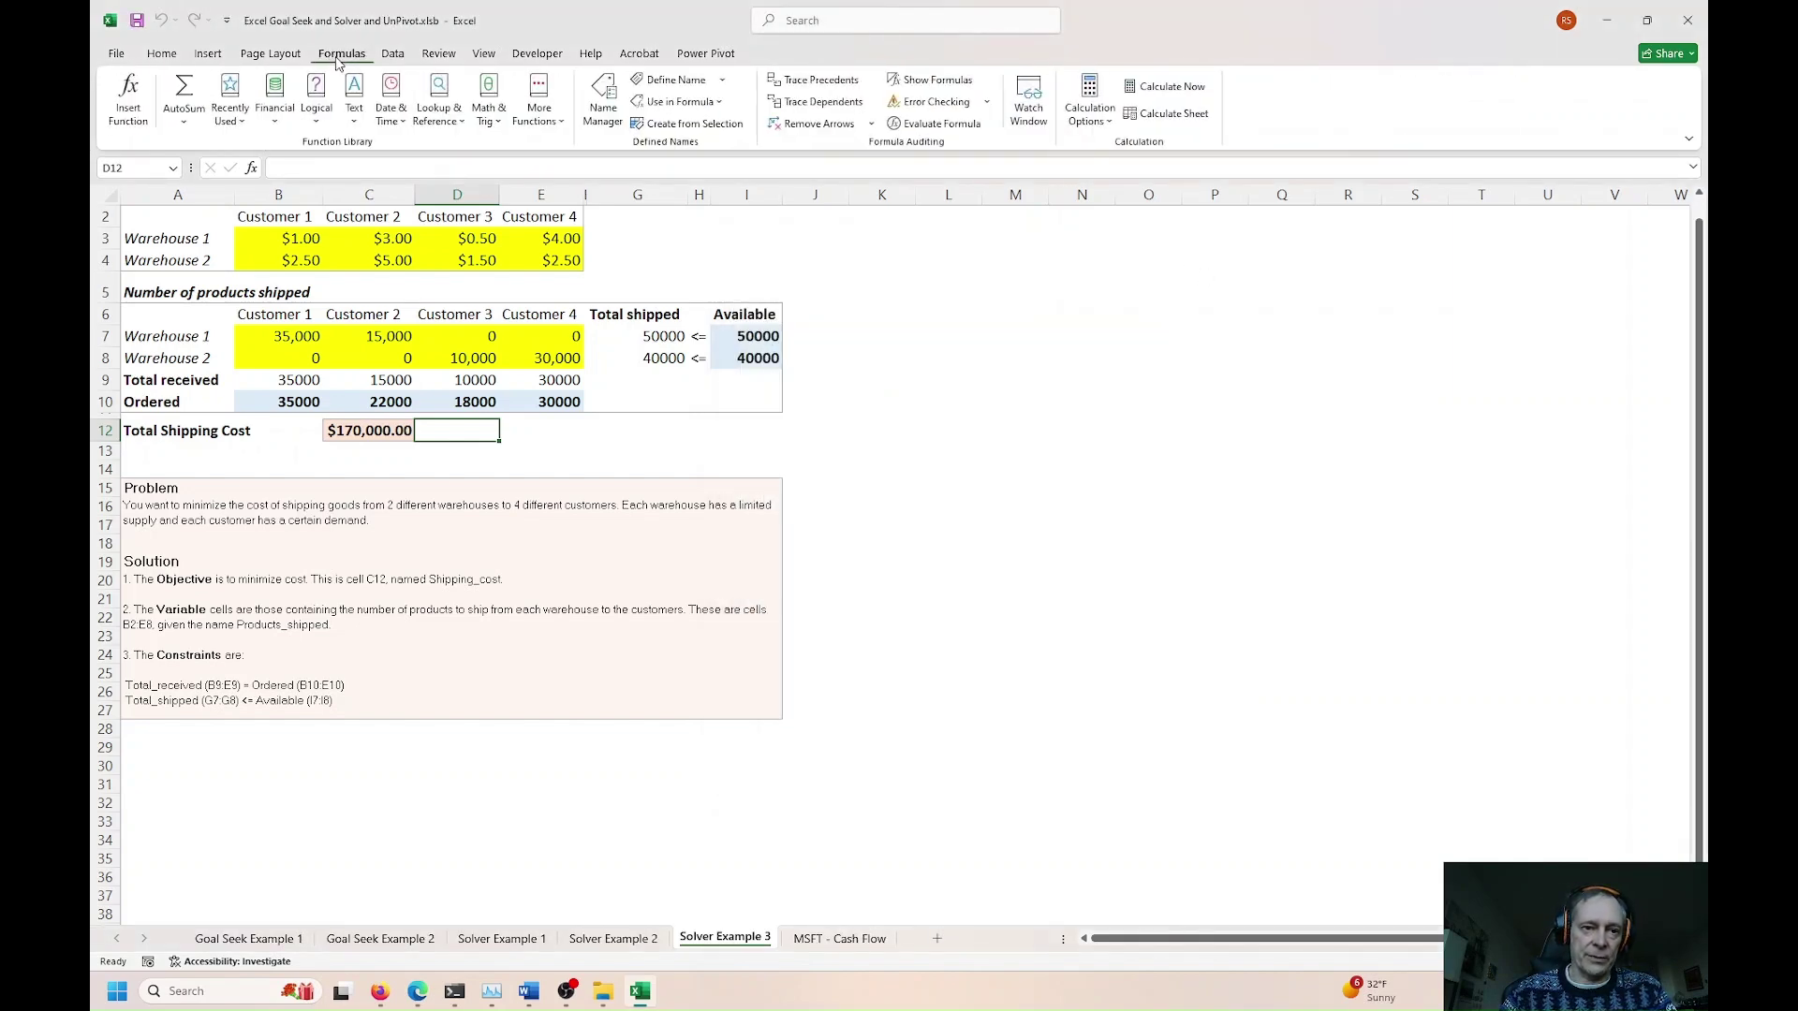
{"action": "left_click", "coordinate": [601, 110]}
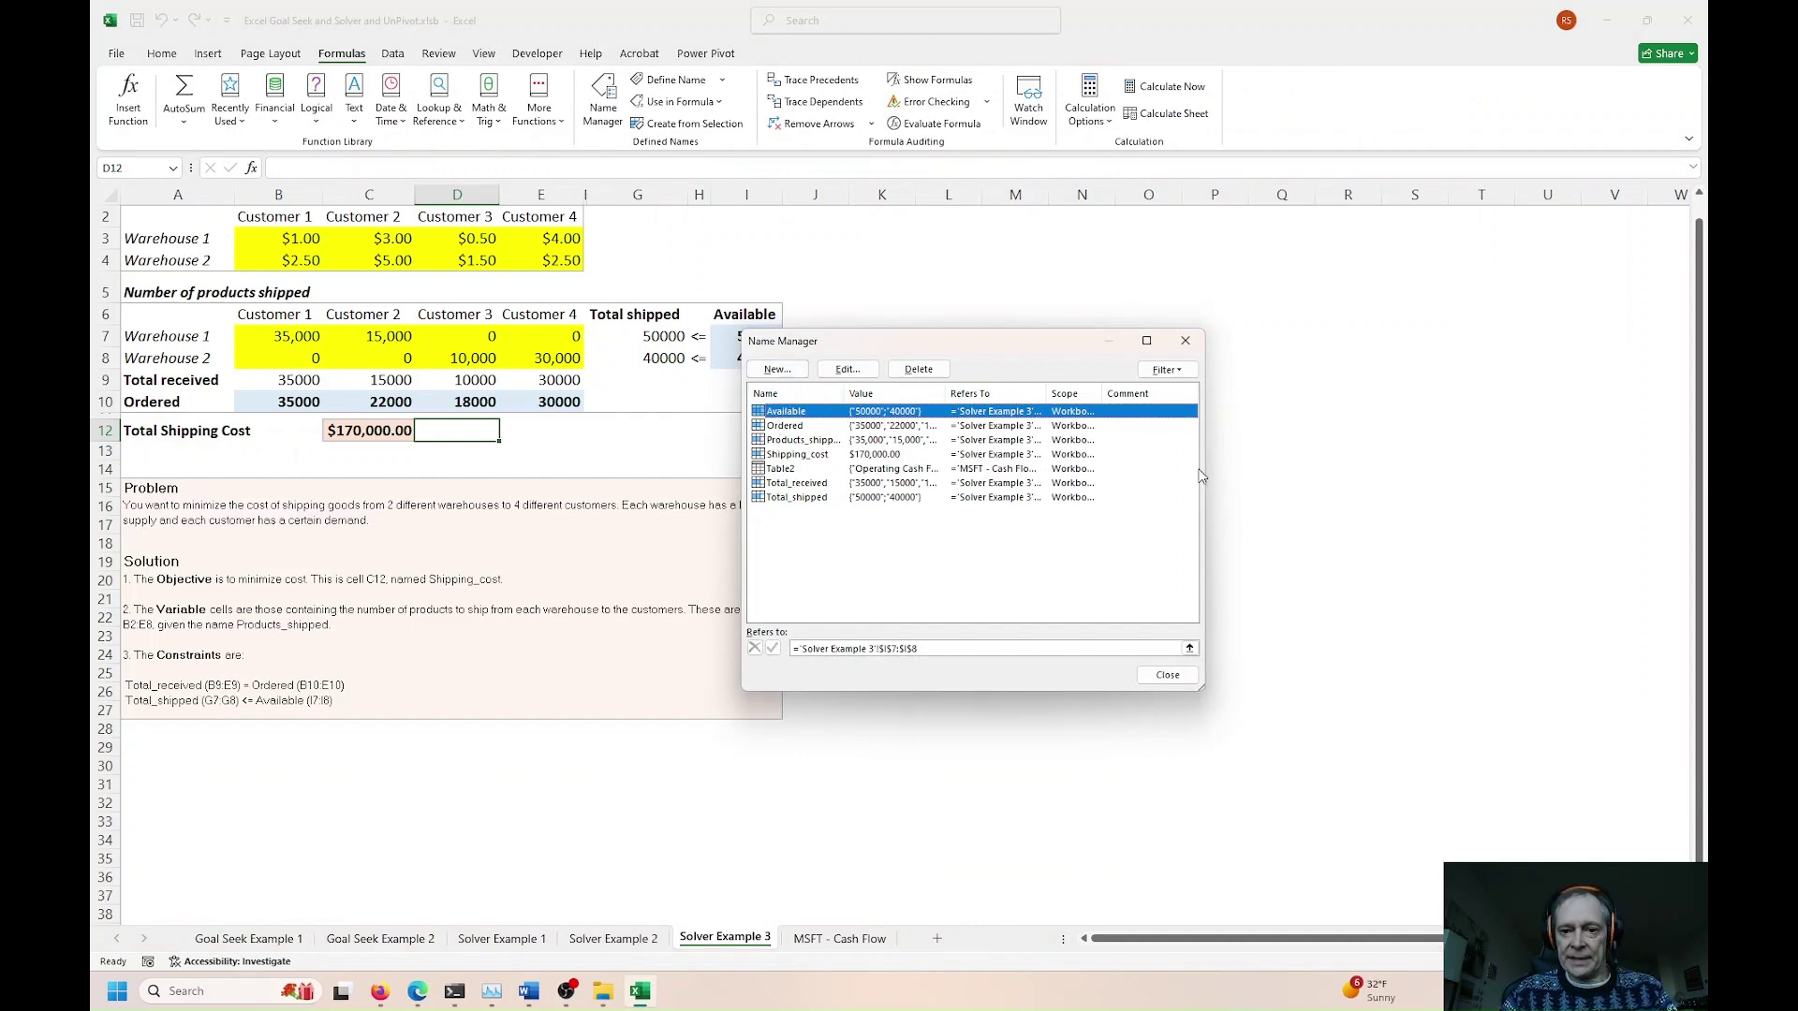
{"action": "left_click_drag", "start_coordinate": [1201, 694], "coordinate": [1616, 701]}
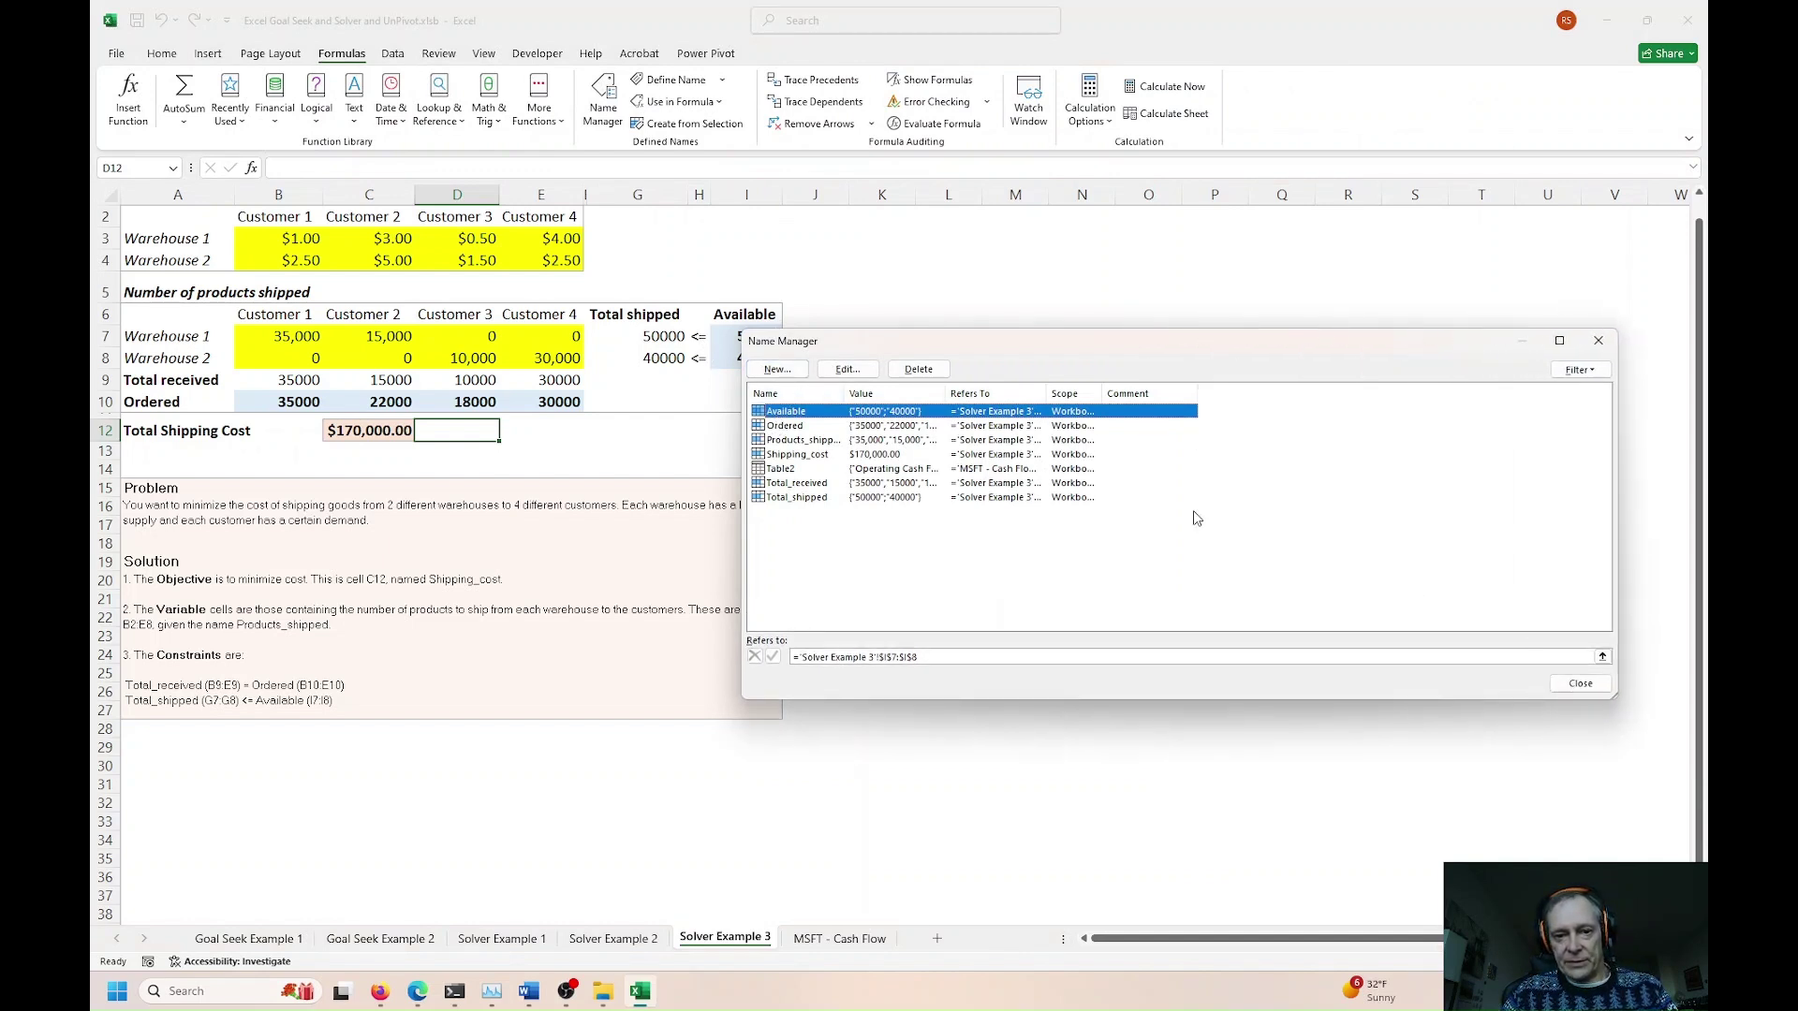
{"action": "double_click", "coordinate": [1047, 393]}
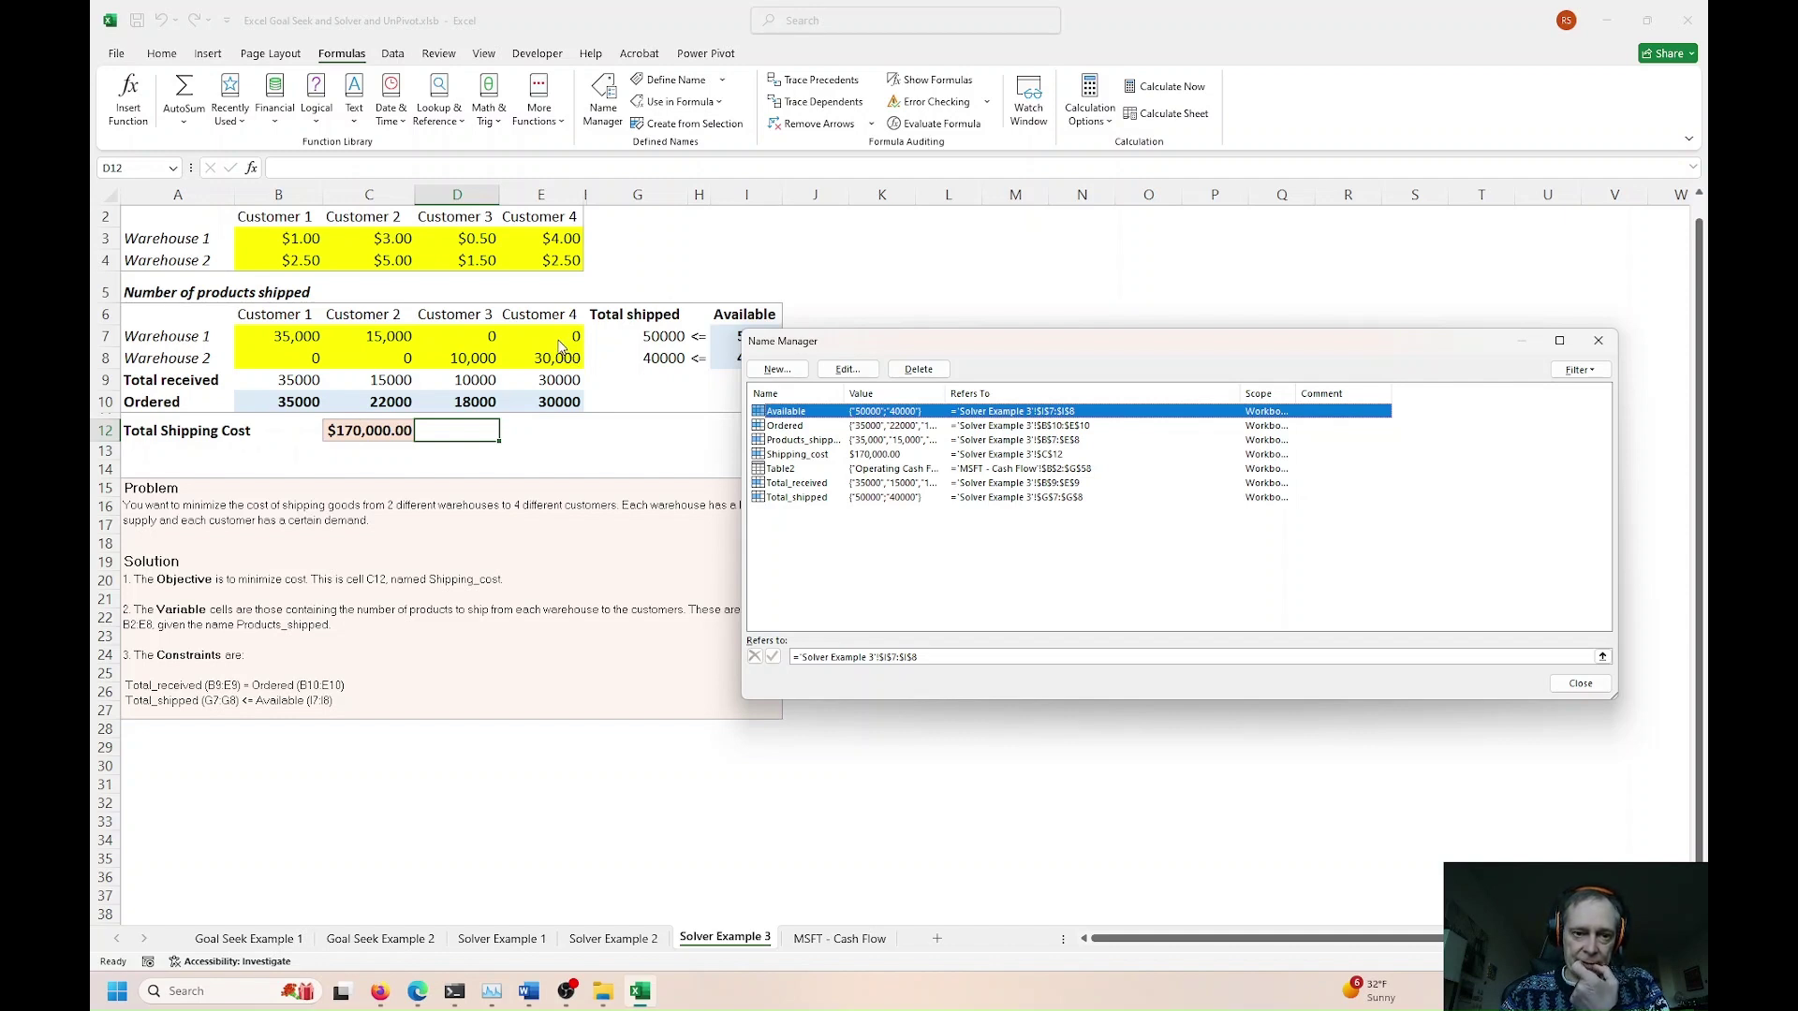
{"action": "double_click", "coordinate": [782, 414]}
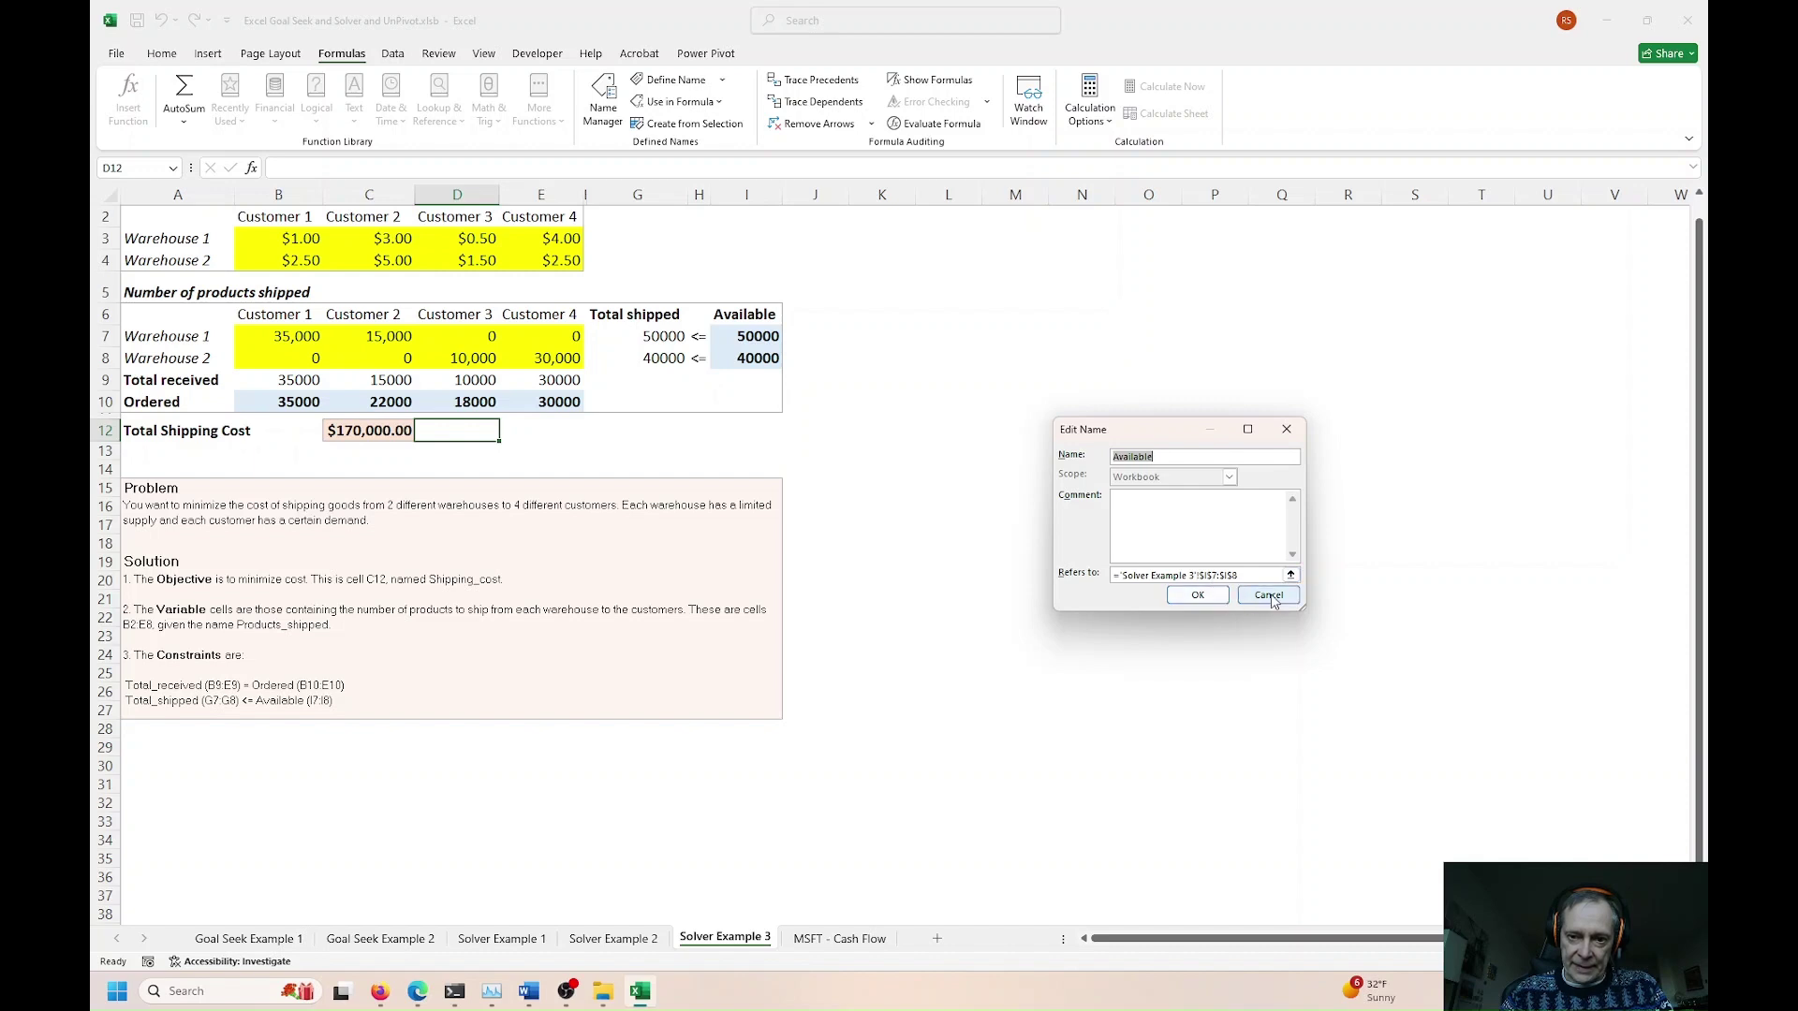
{"action": "left_click", "coordinate": [1268, 595]}
{"action": "key", "text": "Escape"}
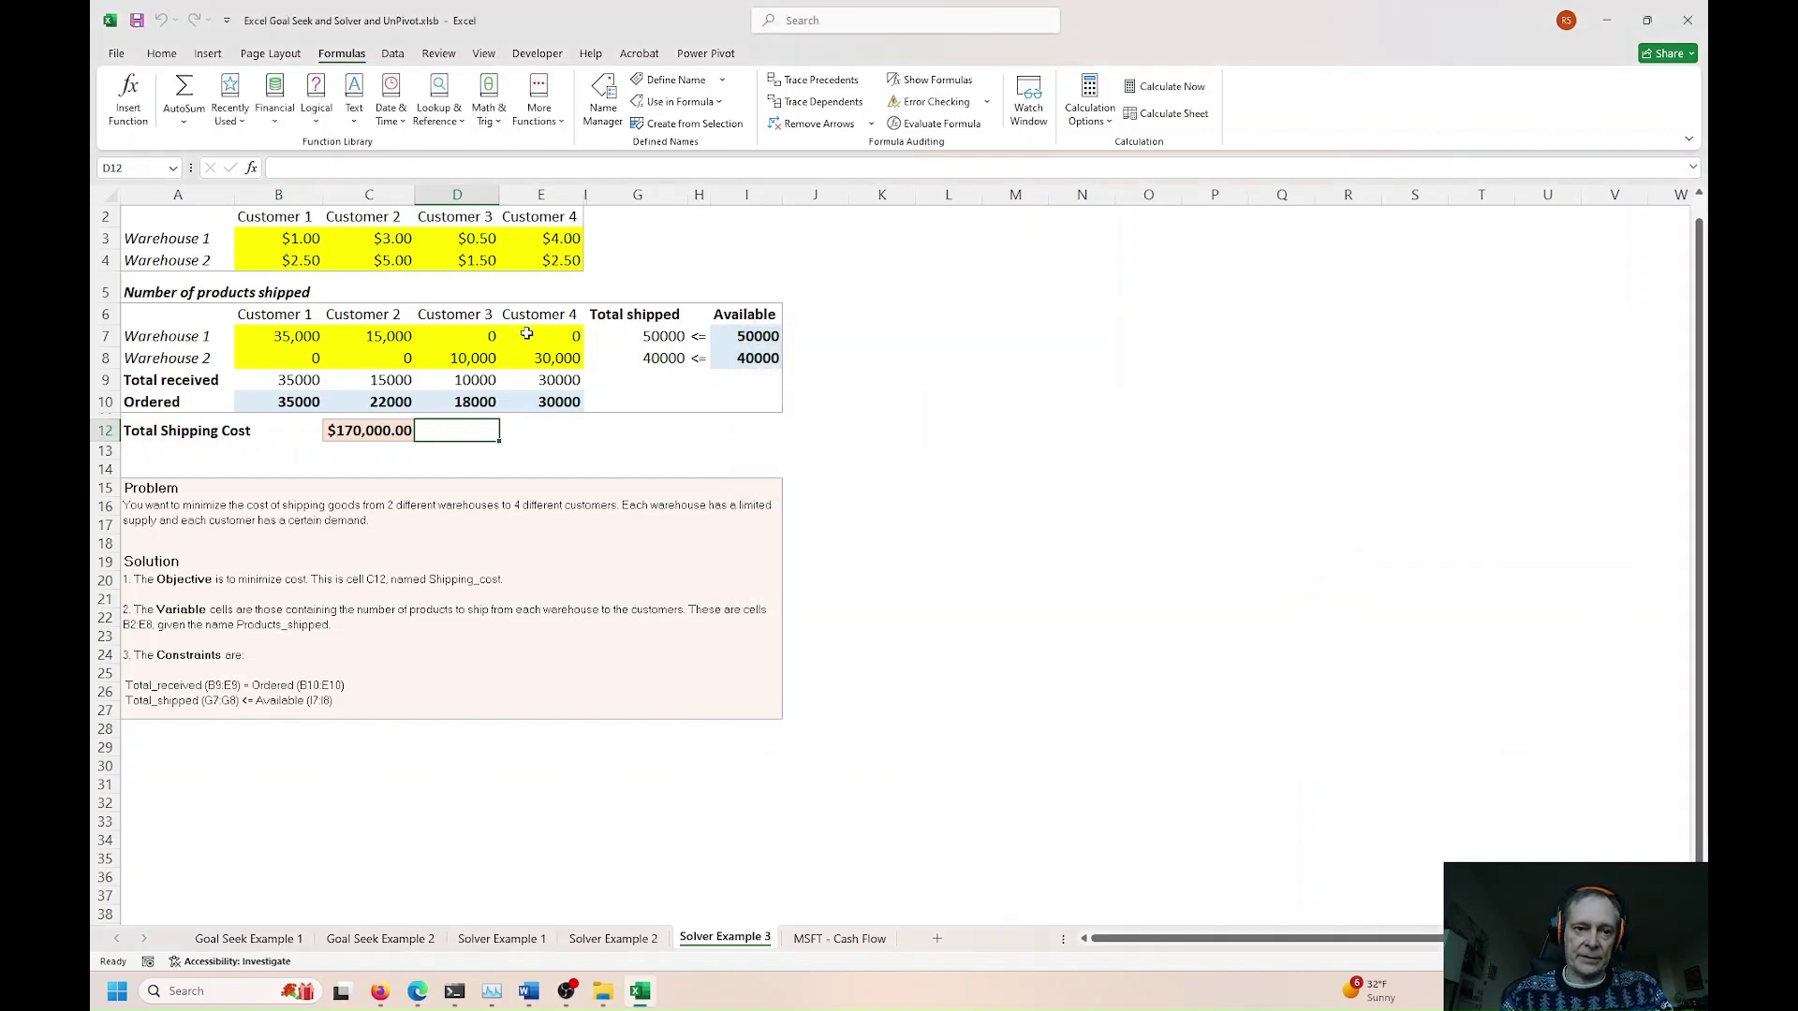
Step: Give columns E to G one equal width to widen narrow column F, and check the name assigned to I7:I8
{"action": "left_click_drag", "start_coordinate": [583, 194], "coordinate": [729, 191]}
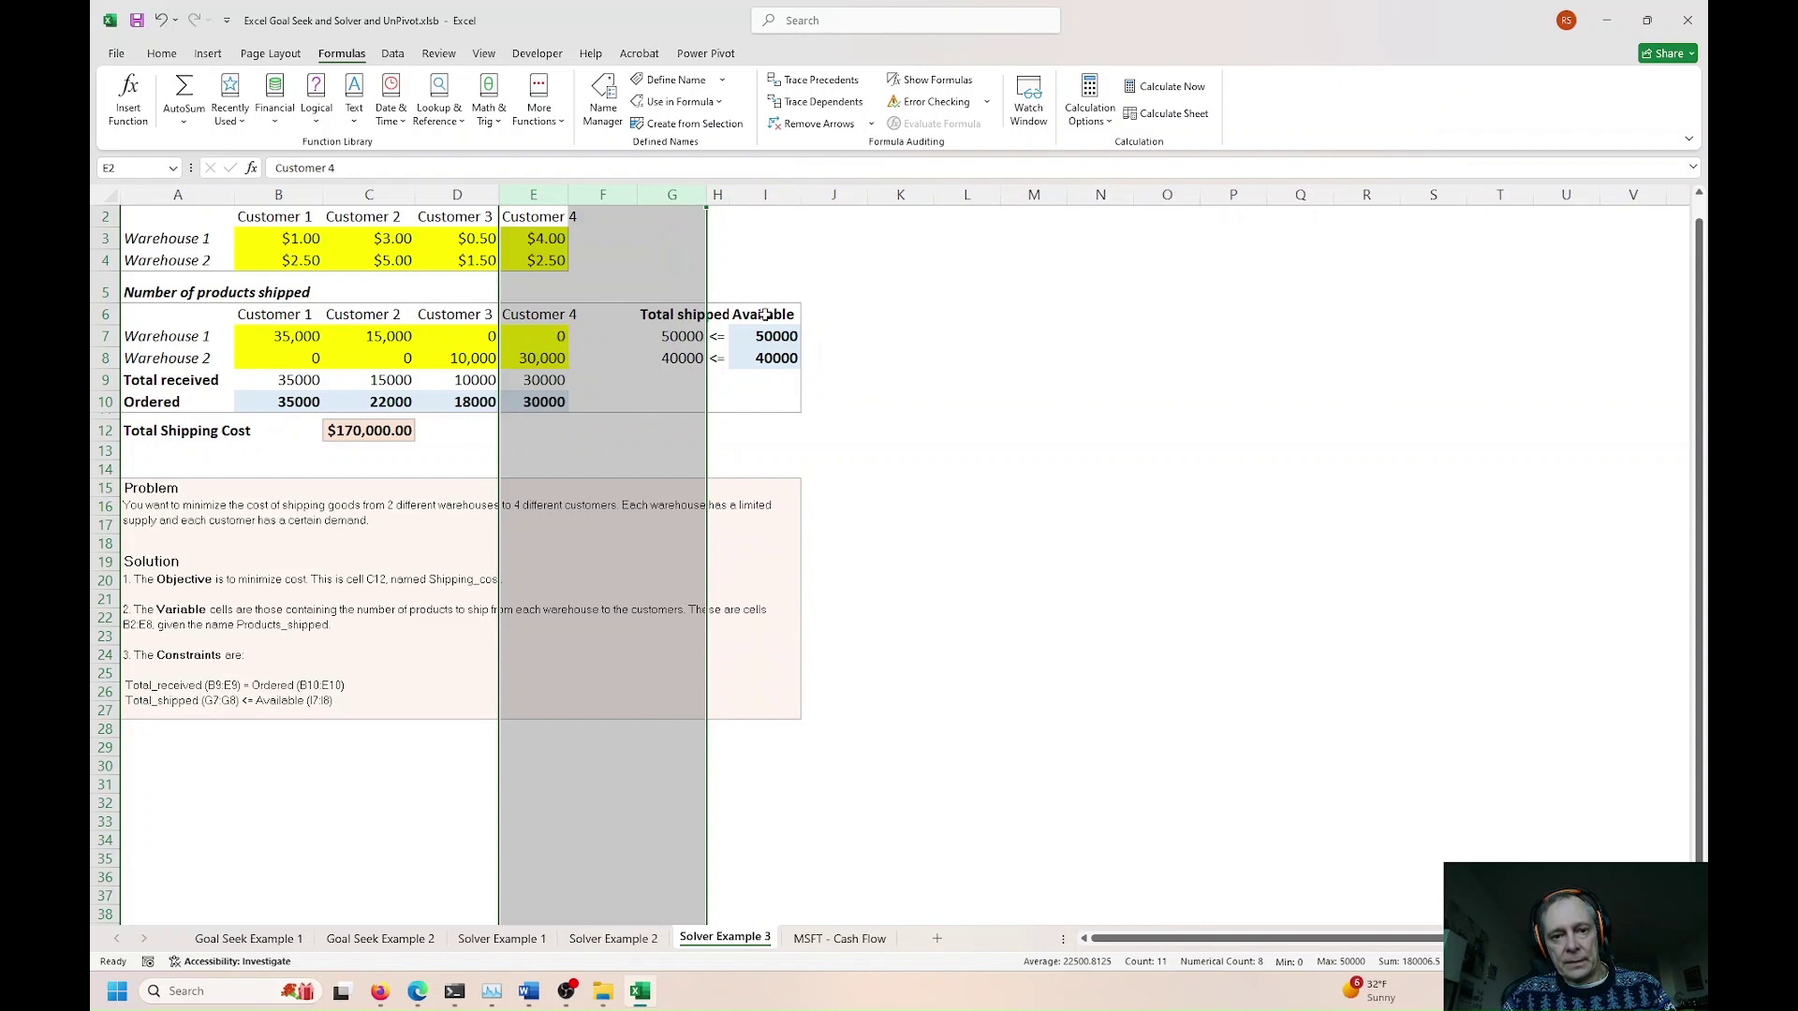
{"action": "left_click_drag", "start_coordinate": [759, 337], "coordinate": [760, 358]}
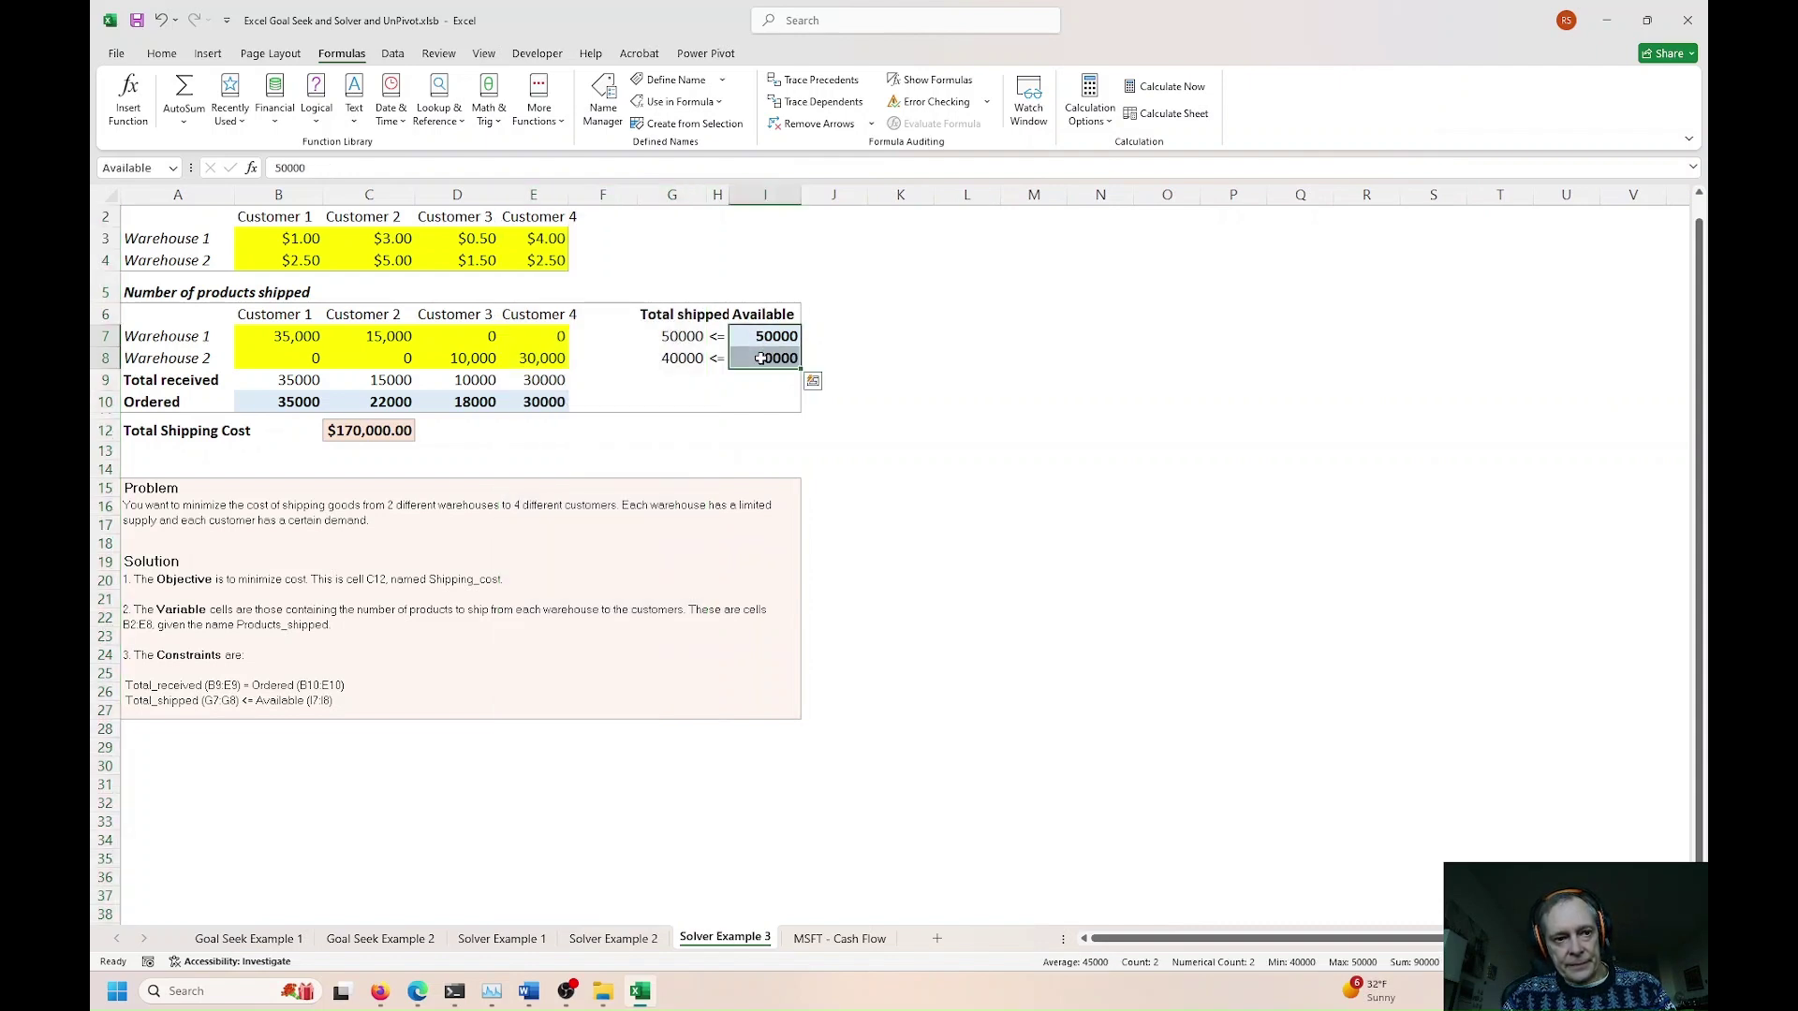
{"action": "left_click", "coordinate": [136, 166]}
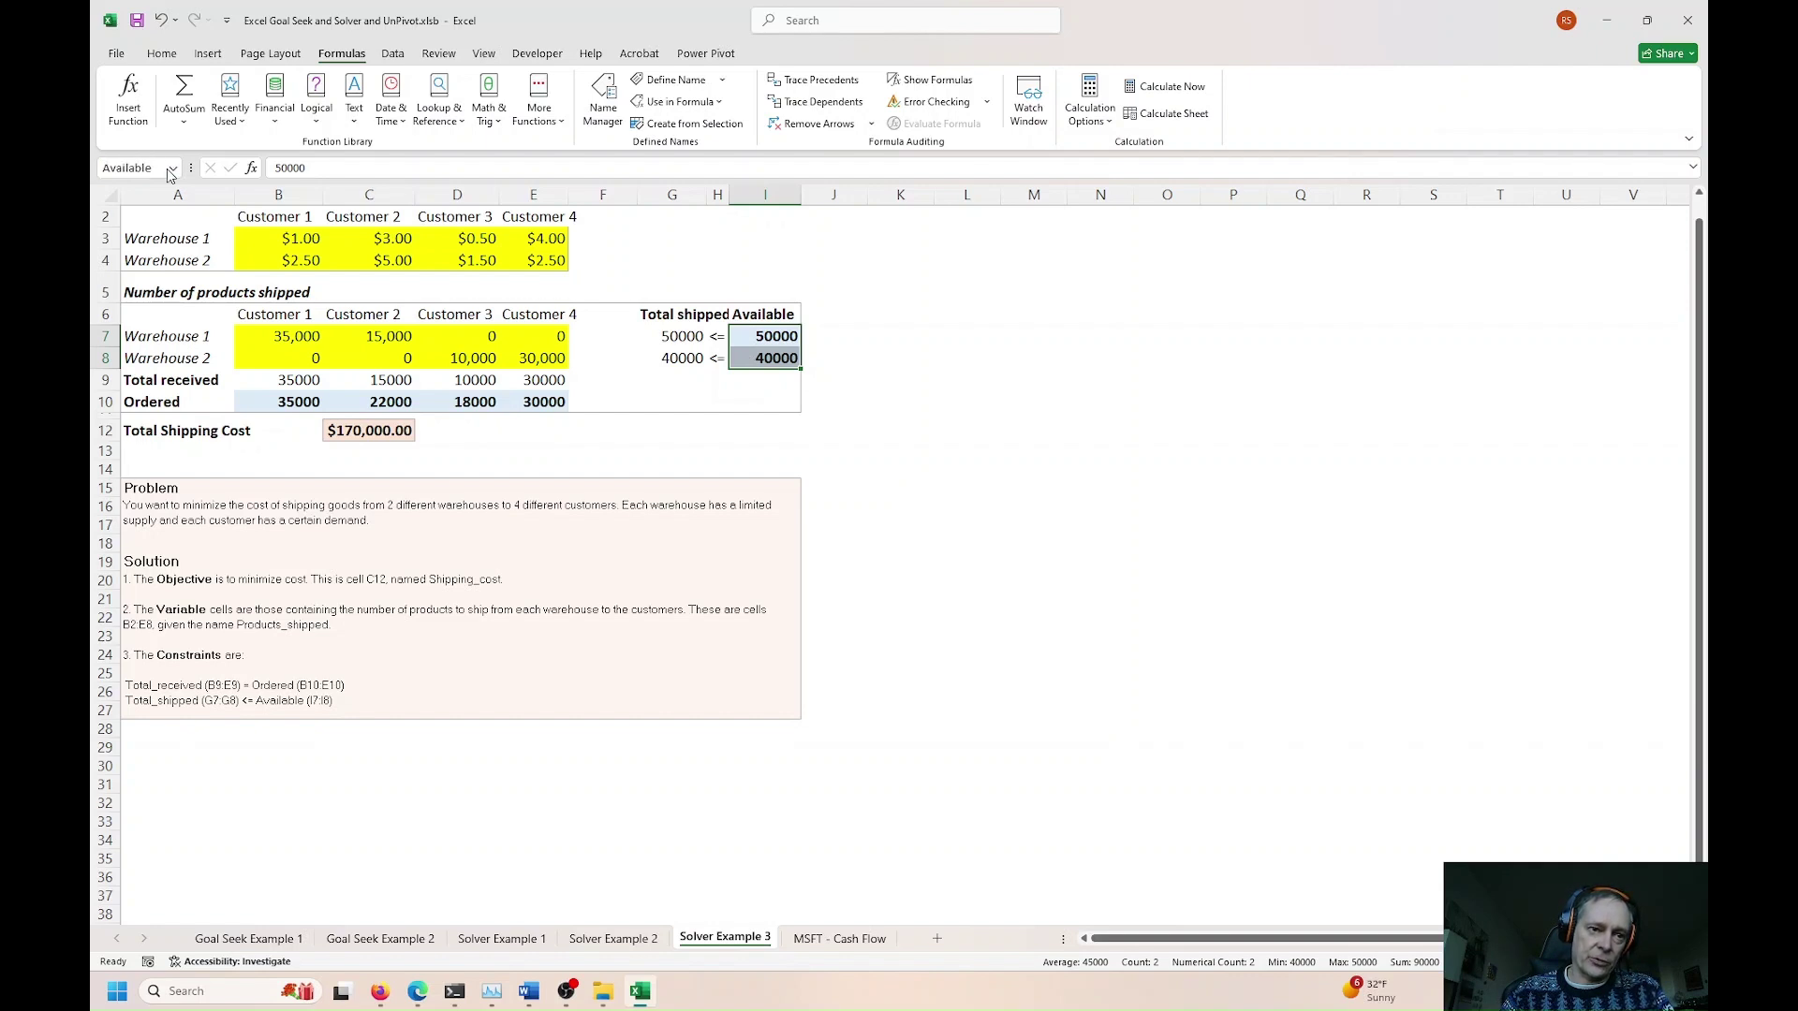
Step: Go to the Ordered named range and enter Ordered as the name of B10:E10
{"action": "left_click", "coordinate": [175, 168]}
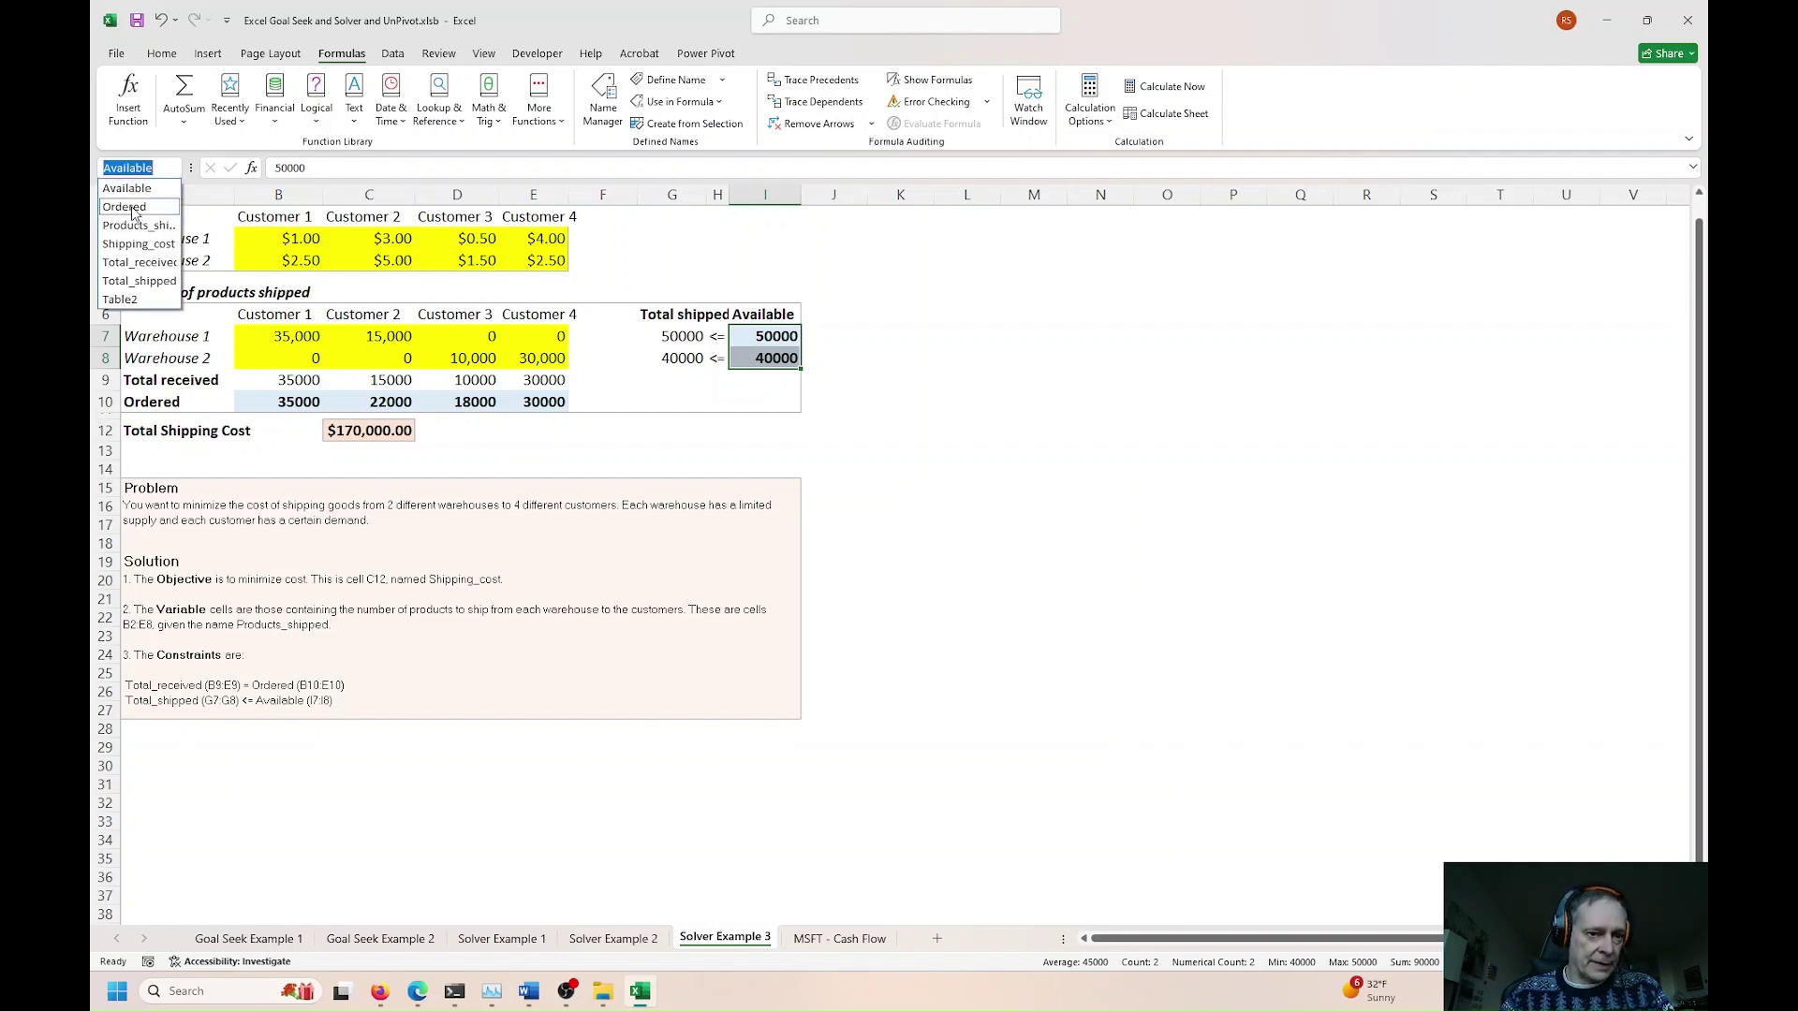
{"action": "left_click", "coordinate": [131, 207]}
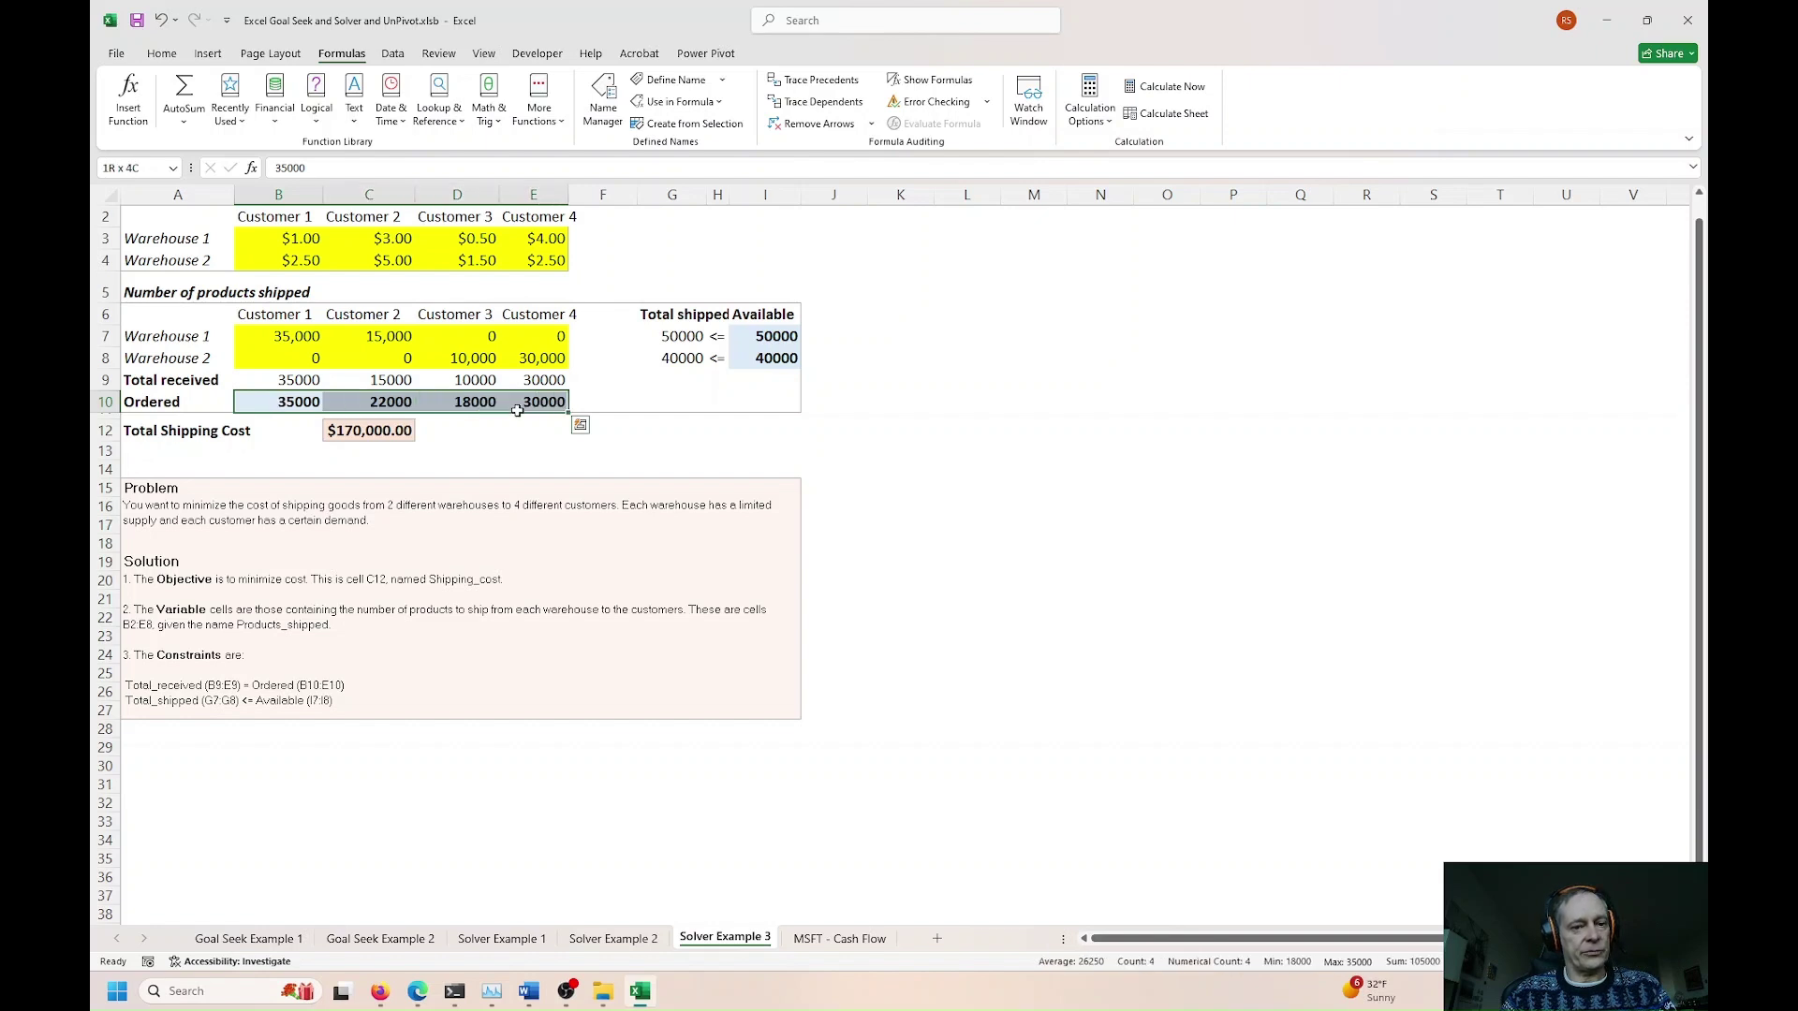
{"action": "left_click", "coordinate": [137, 168]}
{"action": "type", "text": "Ordered"}
{"action": "key", "text": "Return"}
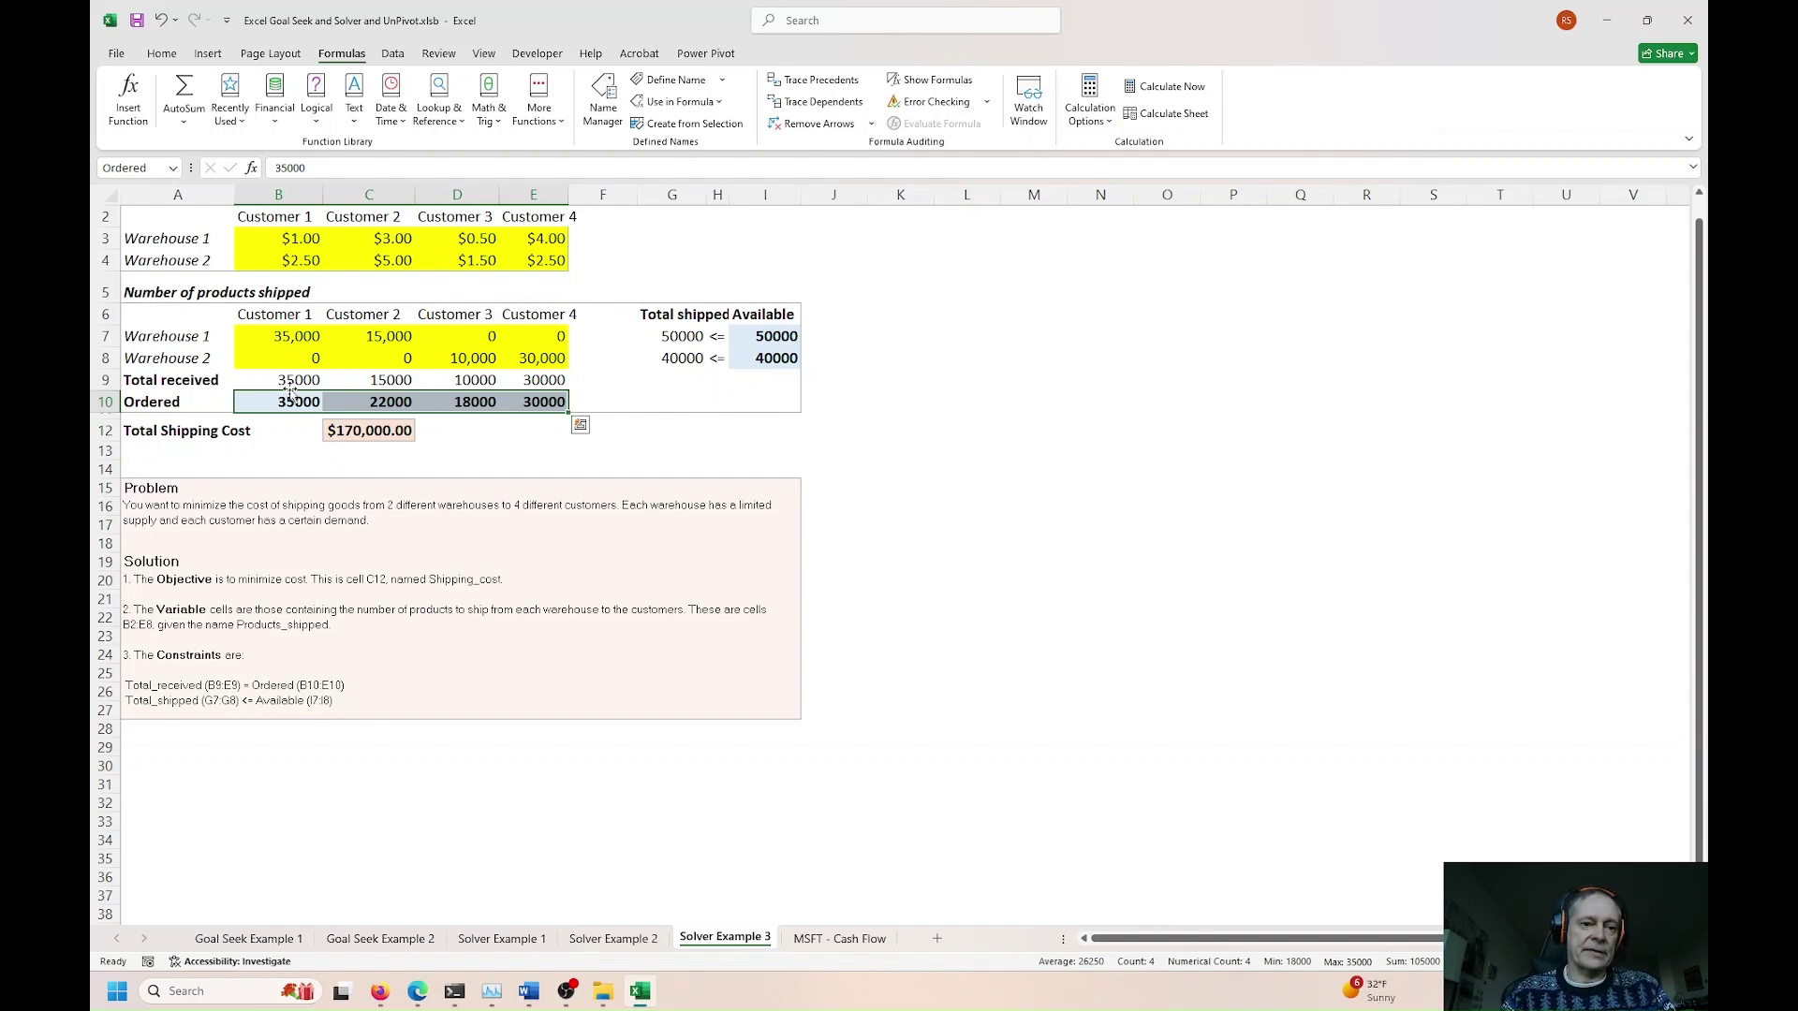
Step: Reselect B10:E10 and use the defined names list to go to the Products_shipped range
{"action": "left_click_drag", "start_coordinate": [290, 405], "coordinate": [511, 400]}
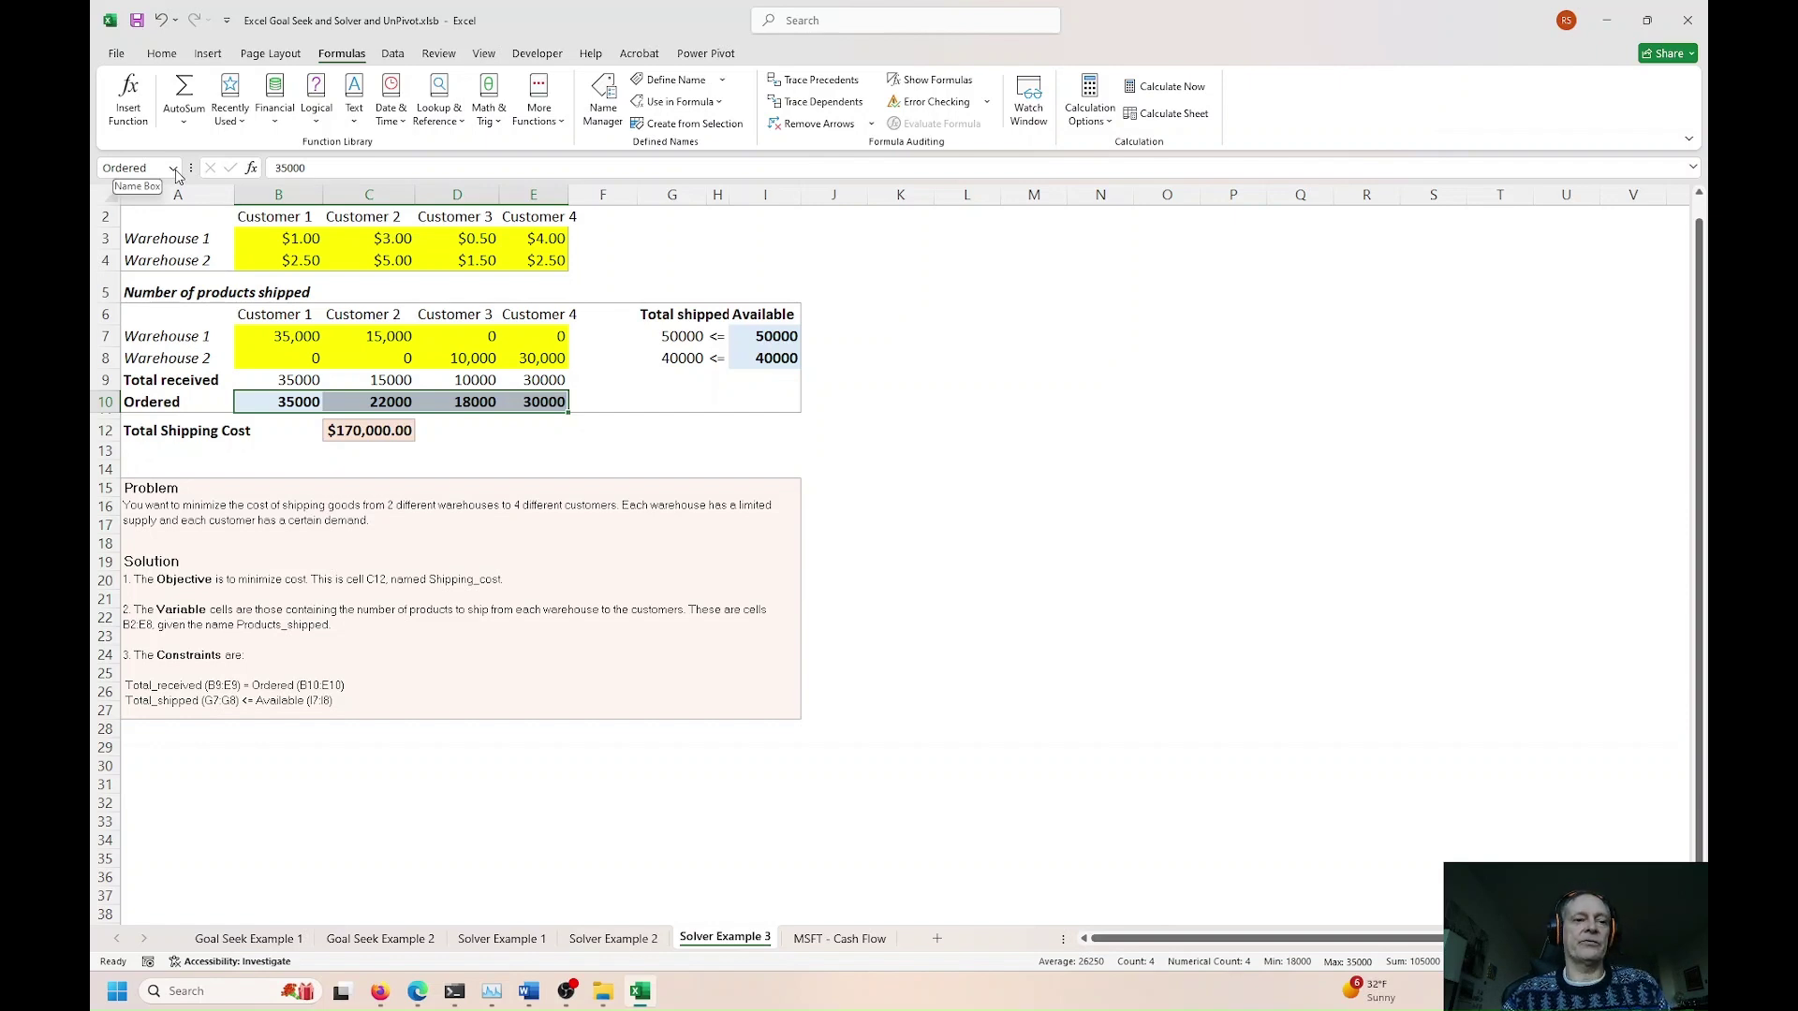
{"action": "left_click", "coordinate": [175, 171]}
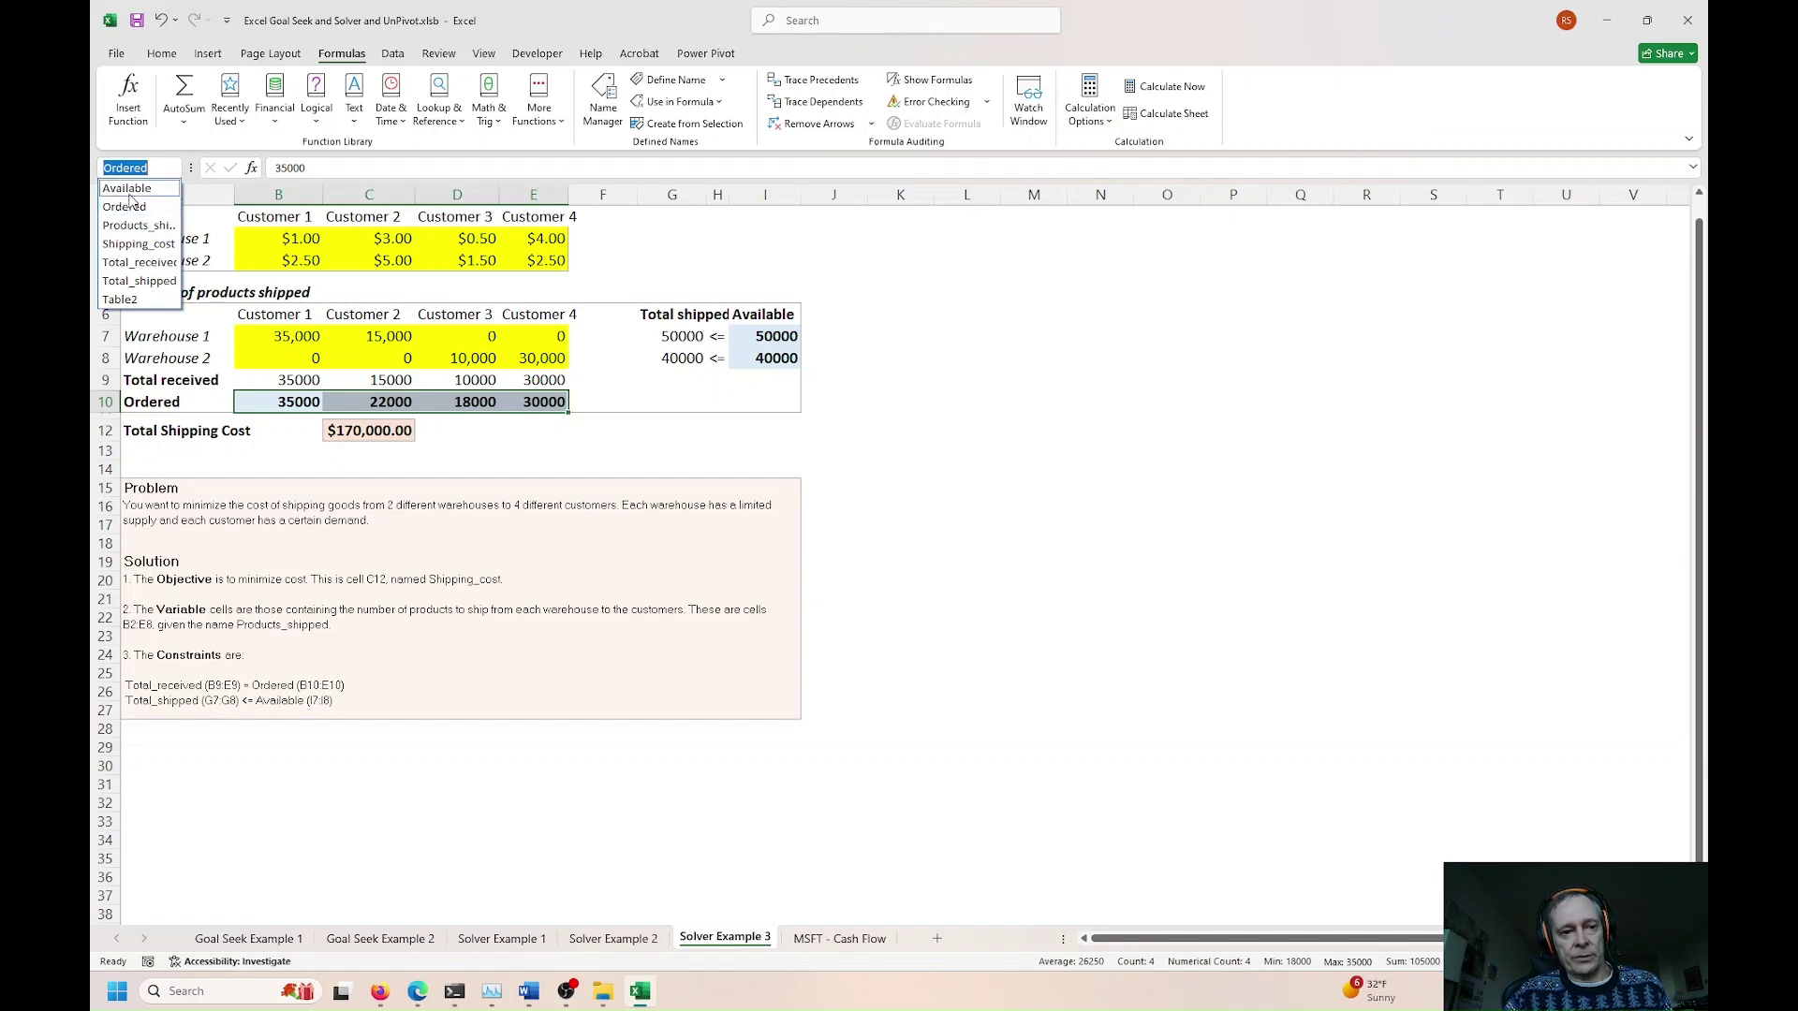
{"action": "left_click", "coordinate": [137, 226]}
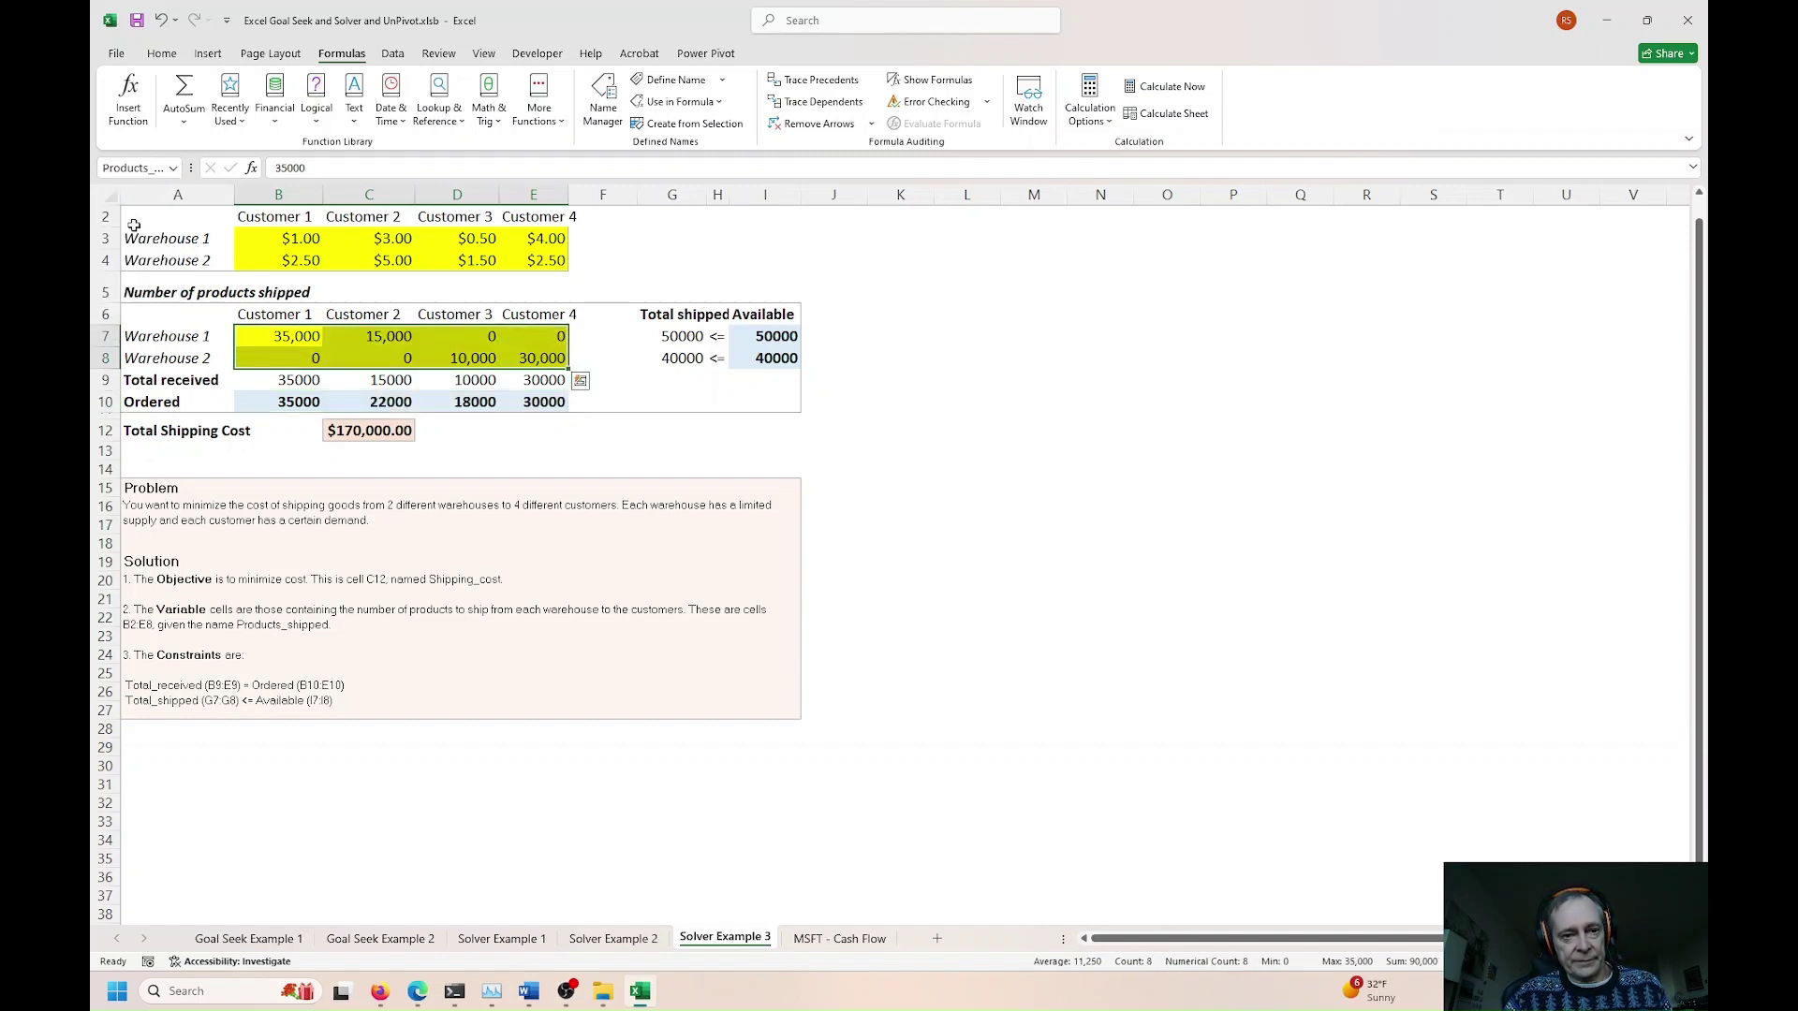
{"action": "left_click", "coordinate": [288, 329]}
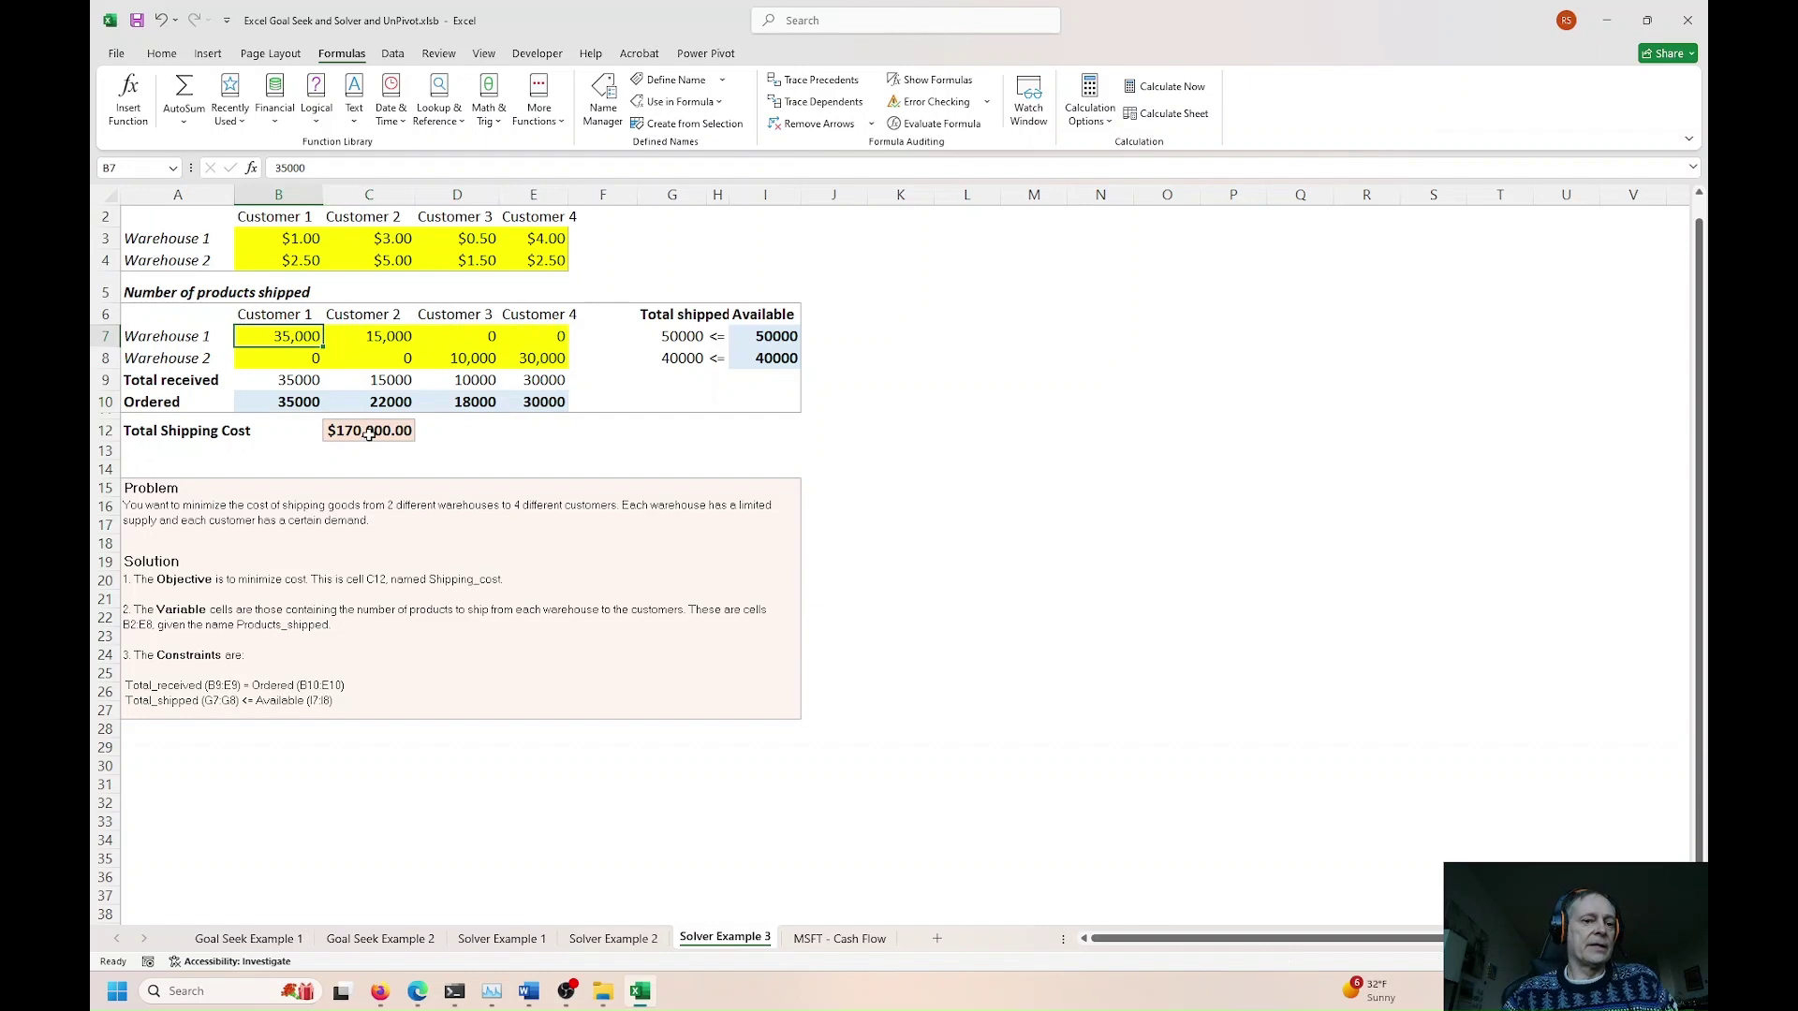
Step: Reopen Solver and review the Total_received and Total_shipped constraints and the Shipping_cost objective
{"action": "left_click", "coordinate": [398, 56]}
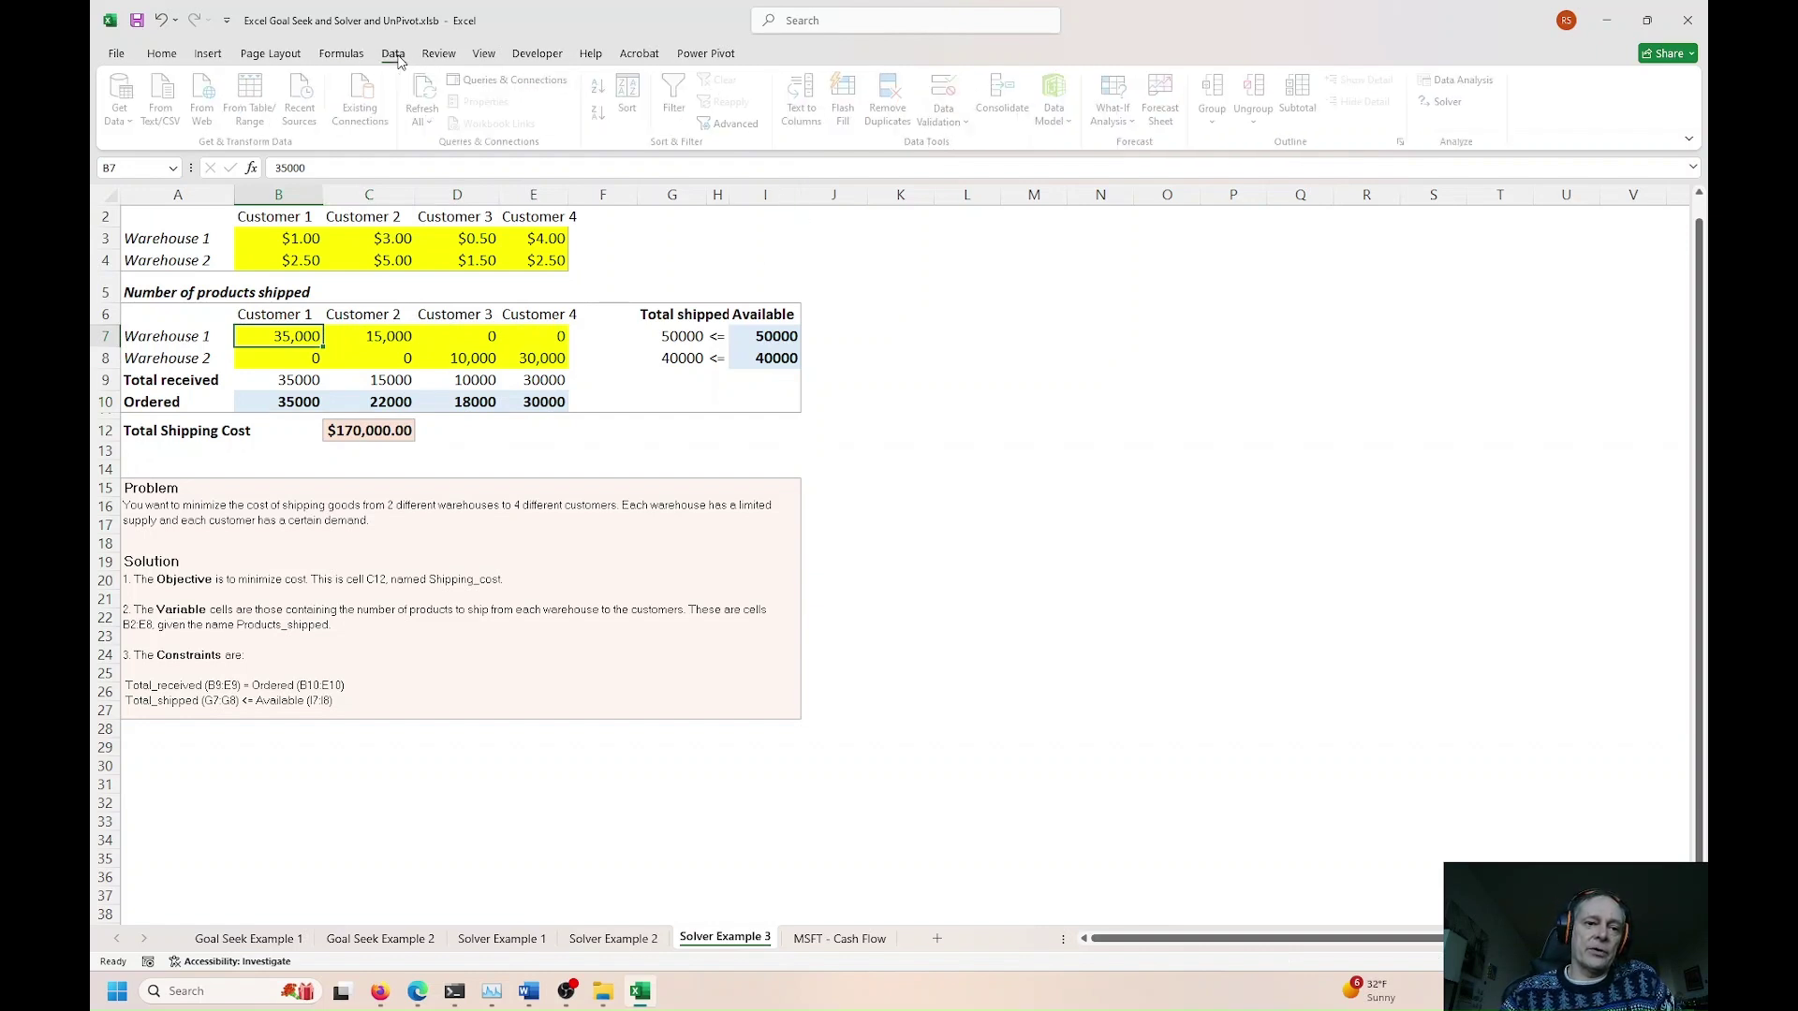
{"action": "left_click", "coordinate": [1443, 108]}
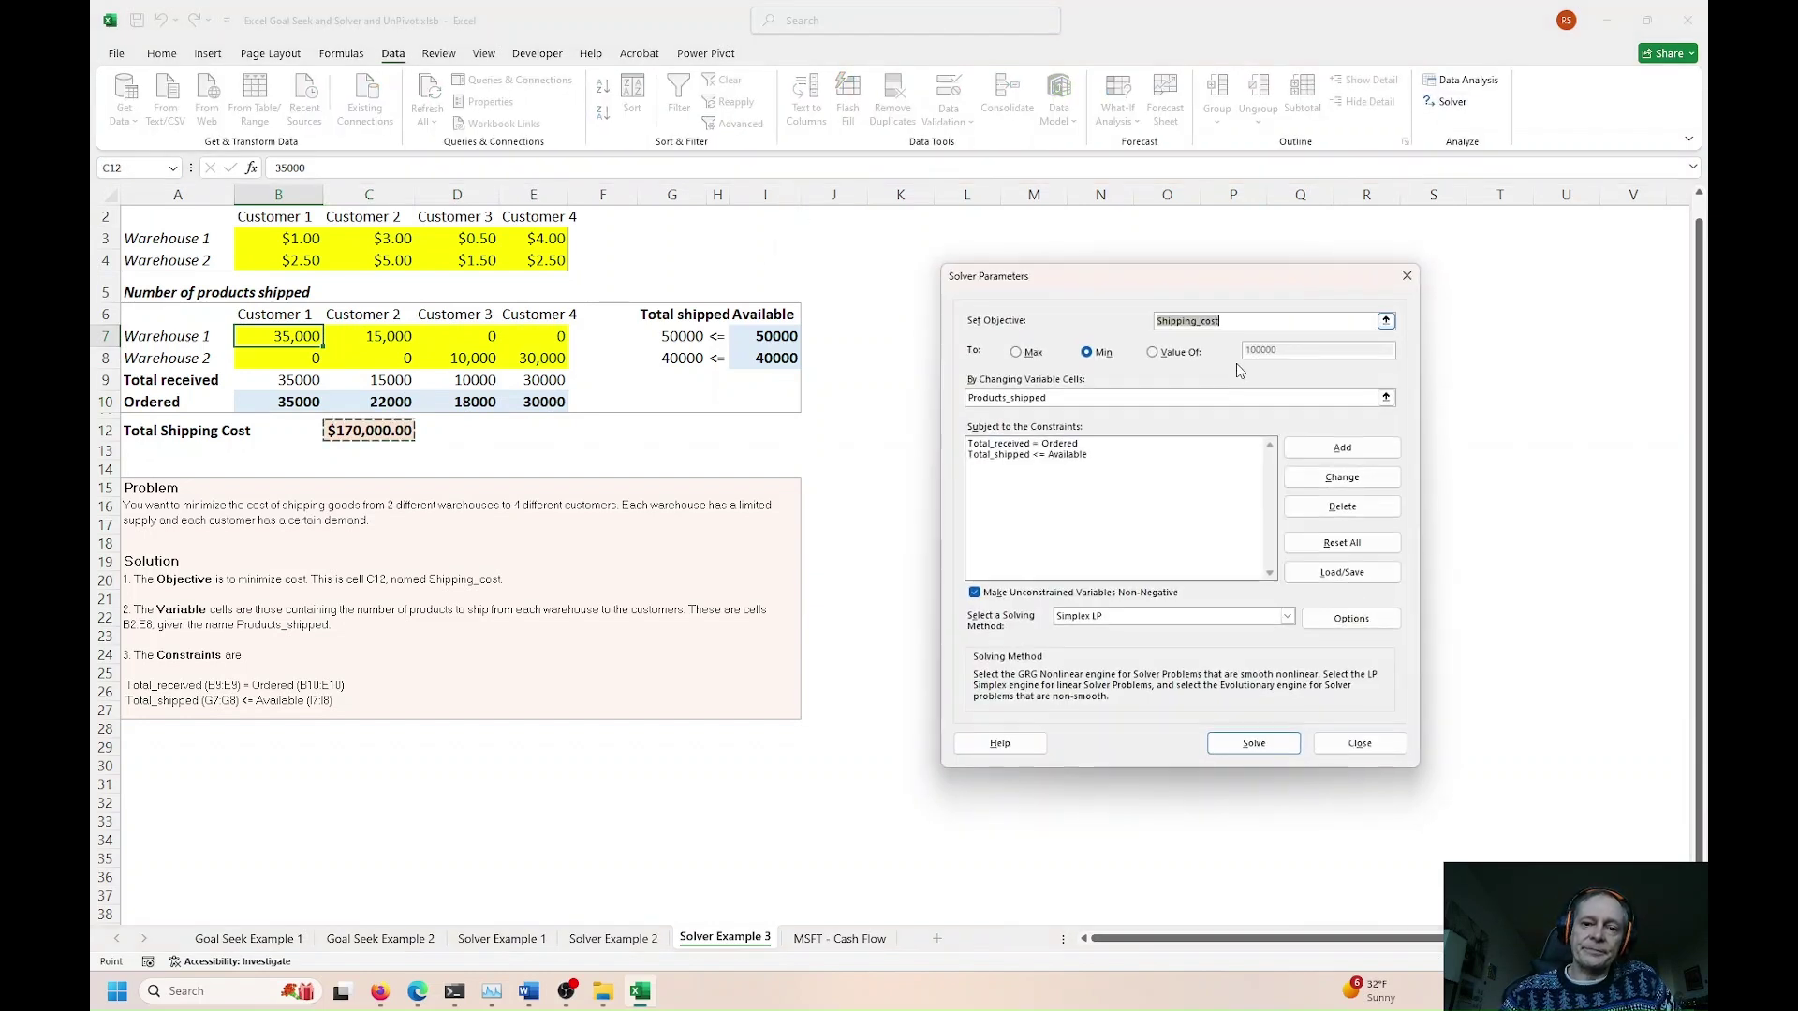
{"action": "left_click", "coordinate": [1045, 445]}
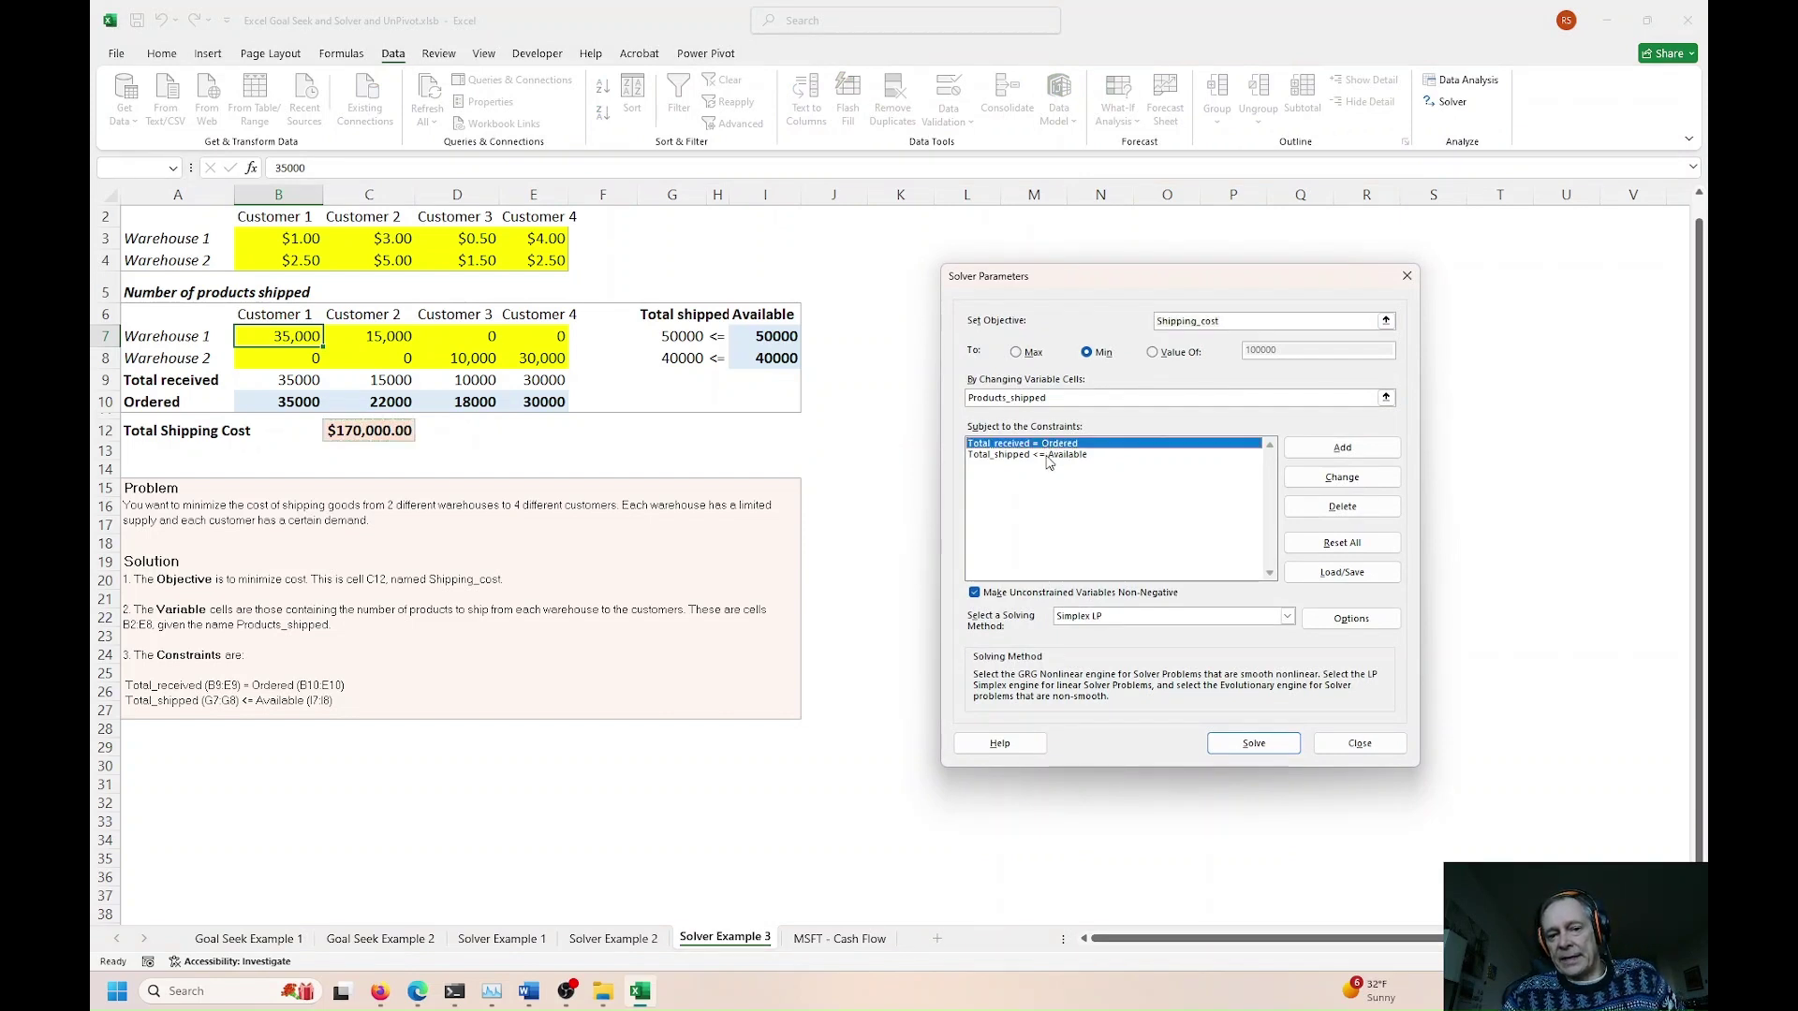
{"action": "left_click", "coordinate": [1047, 455]}
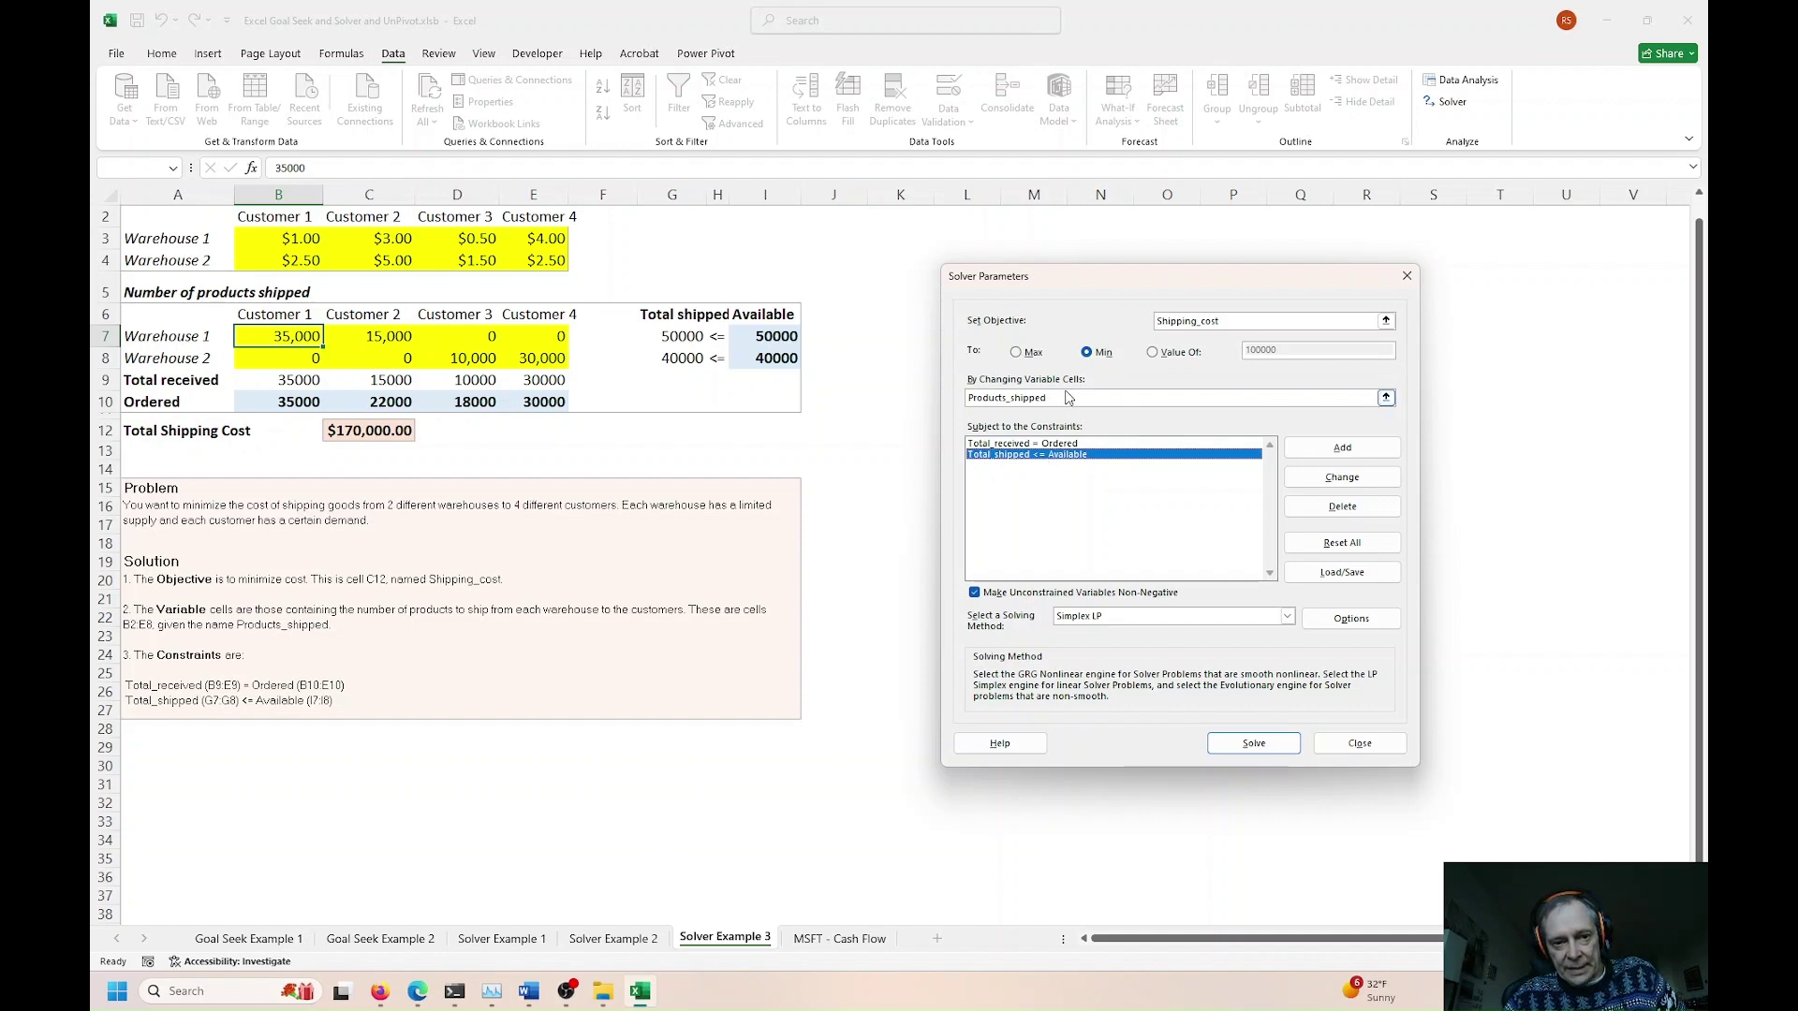
{"action": "left_click", "coordinate": [1228, 323]}
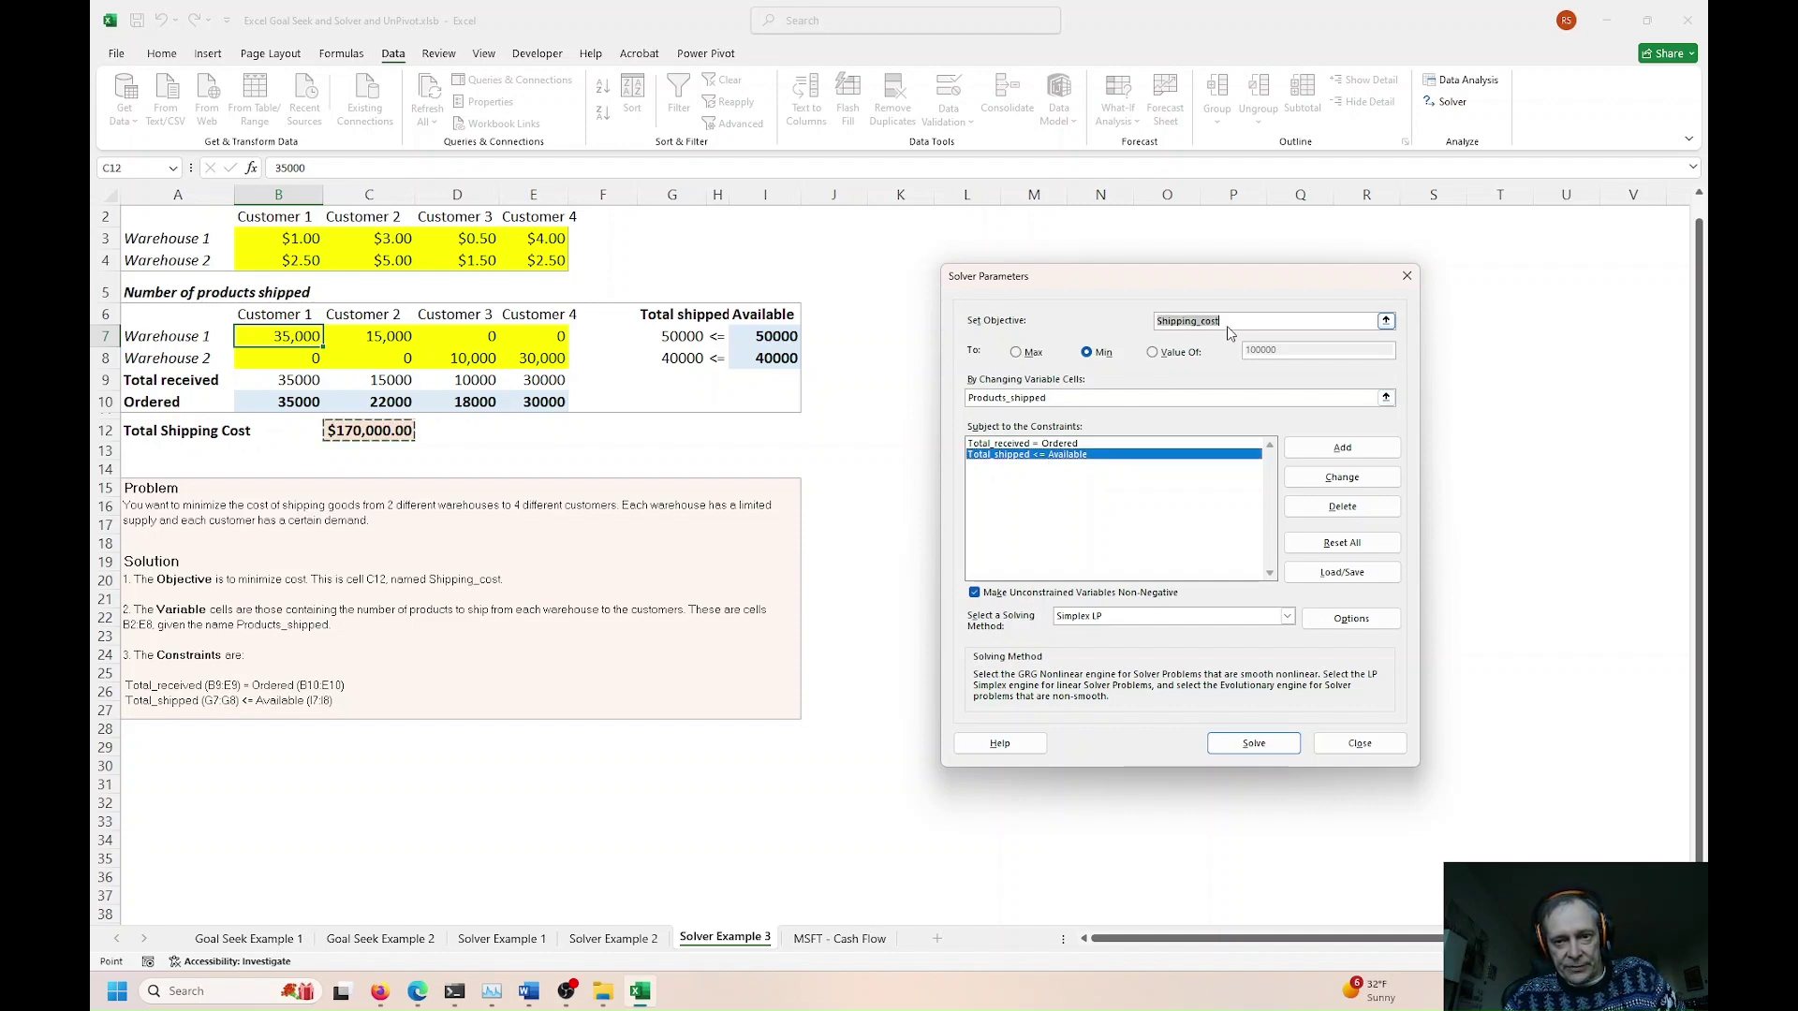
Step: Set the Solver goal for Shipping_cost to a specific value of 150000 instead of the minimum
{"action": "left_click", "coordinate": [1102, 353]}
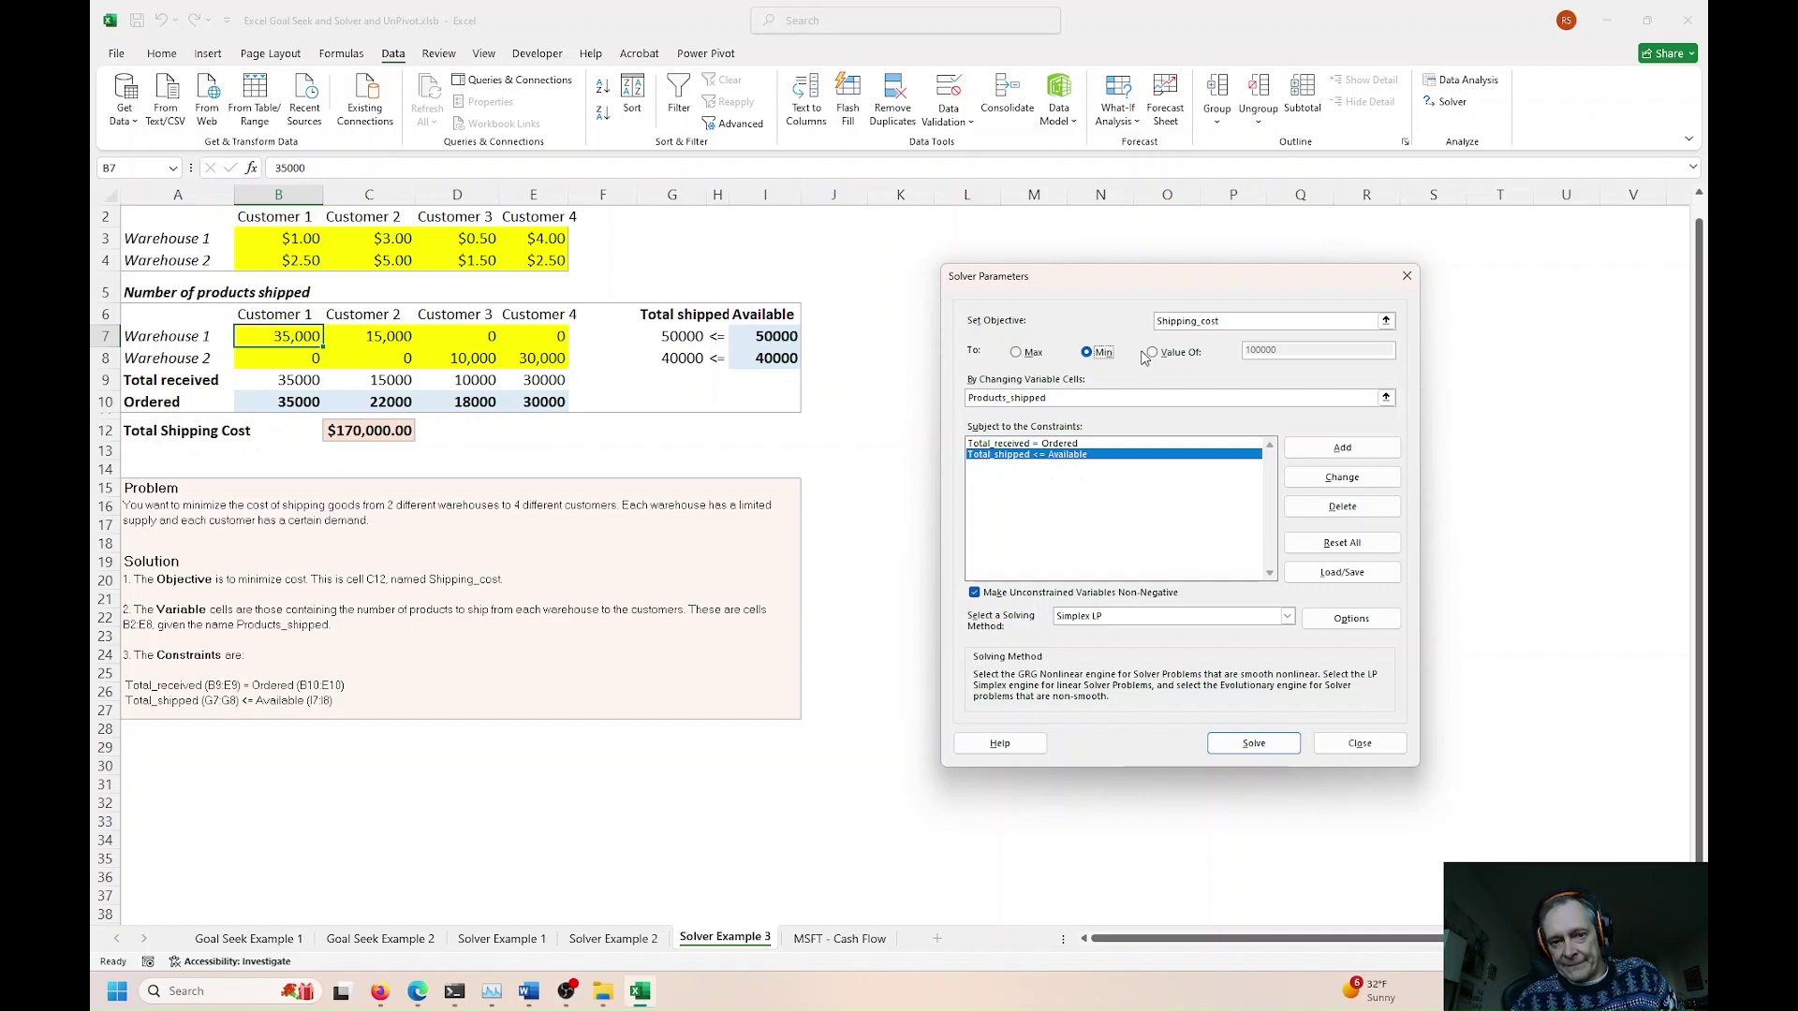
{"action": "left_click", "coordinate": [1153, 353]}
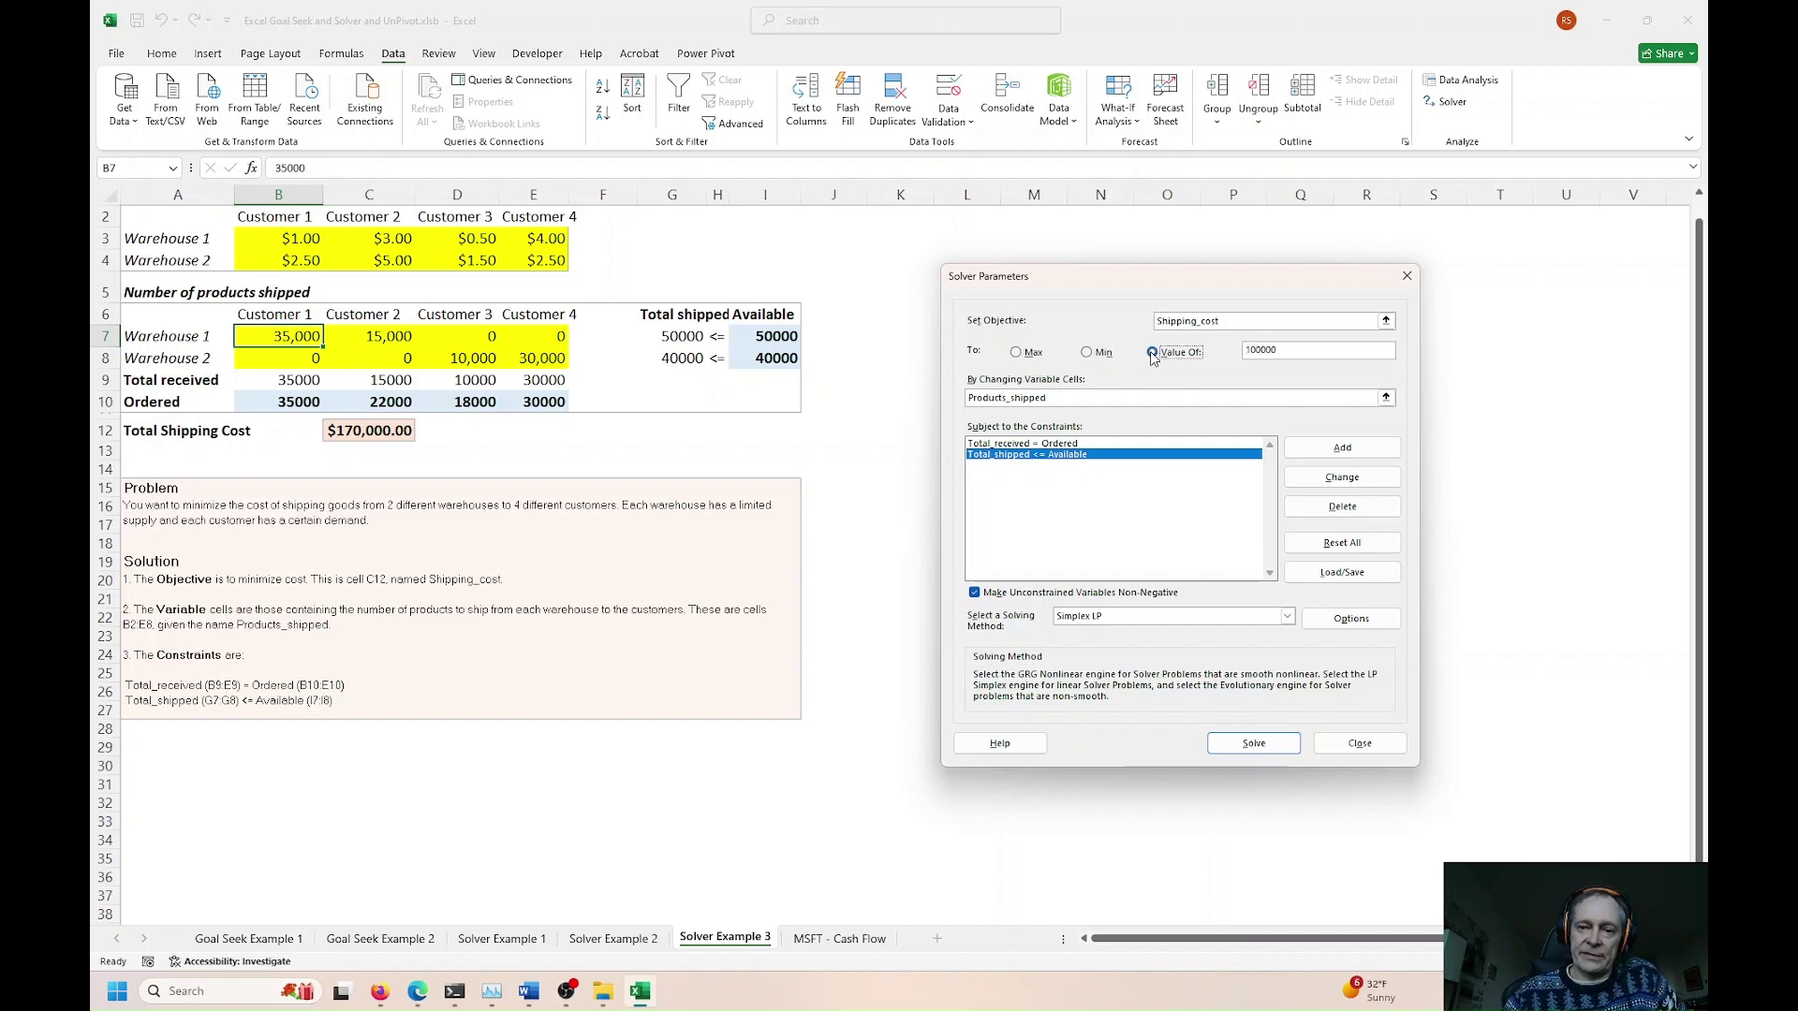
{"action": "left_click", "coordinate": [1250, 351]}
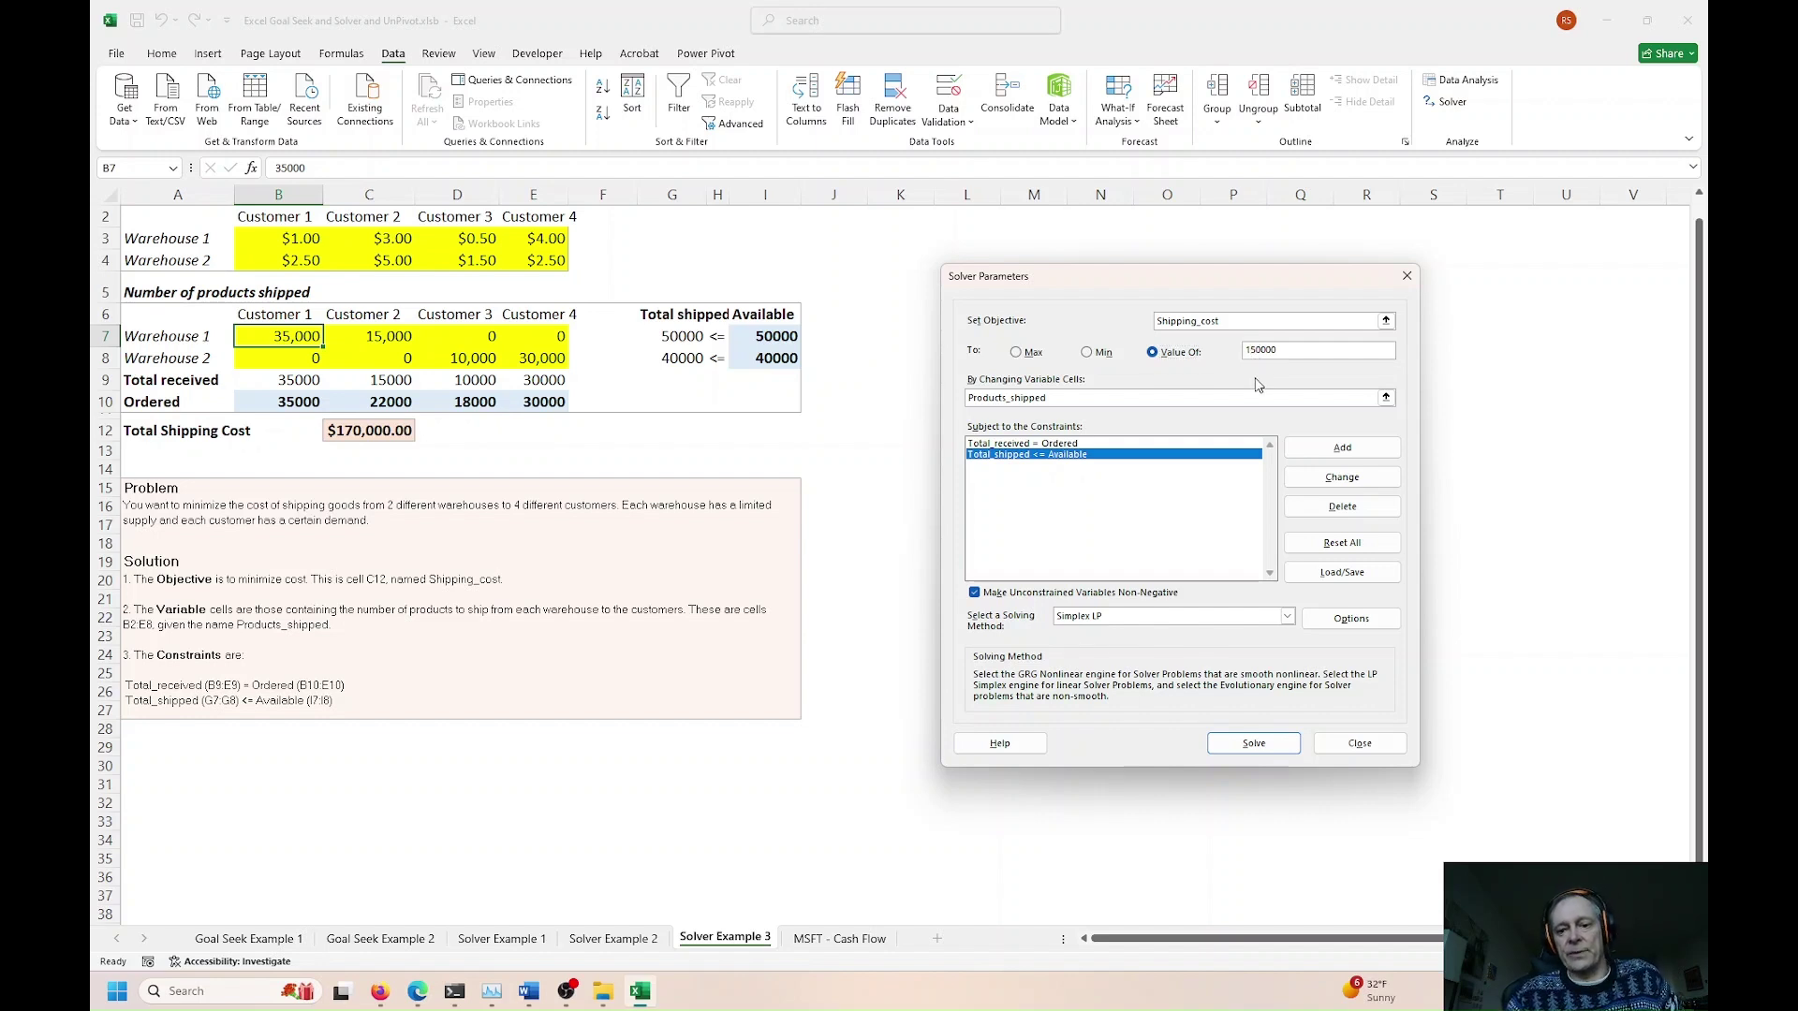
Step: Solve the shipping model for the 150000 target cost and keep the Solver solution
{"action": "left_click", "coordinate": [1255, 743]}
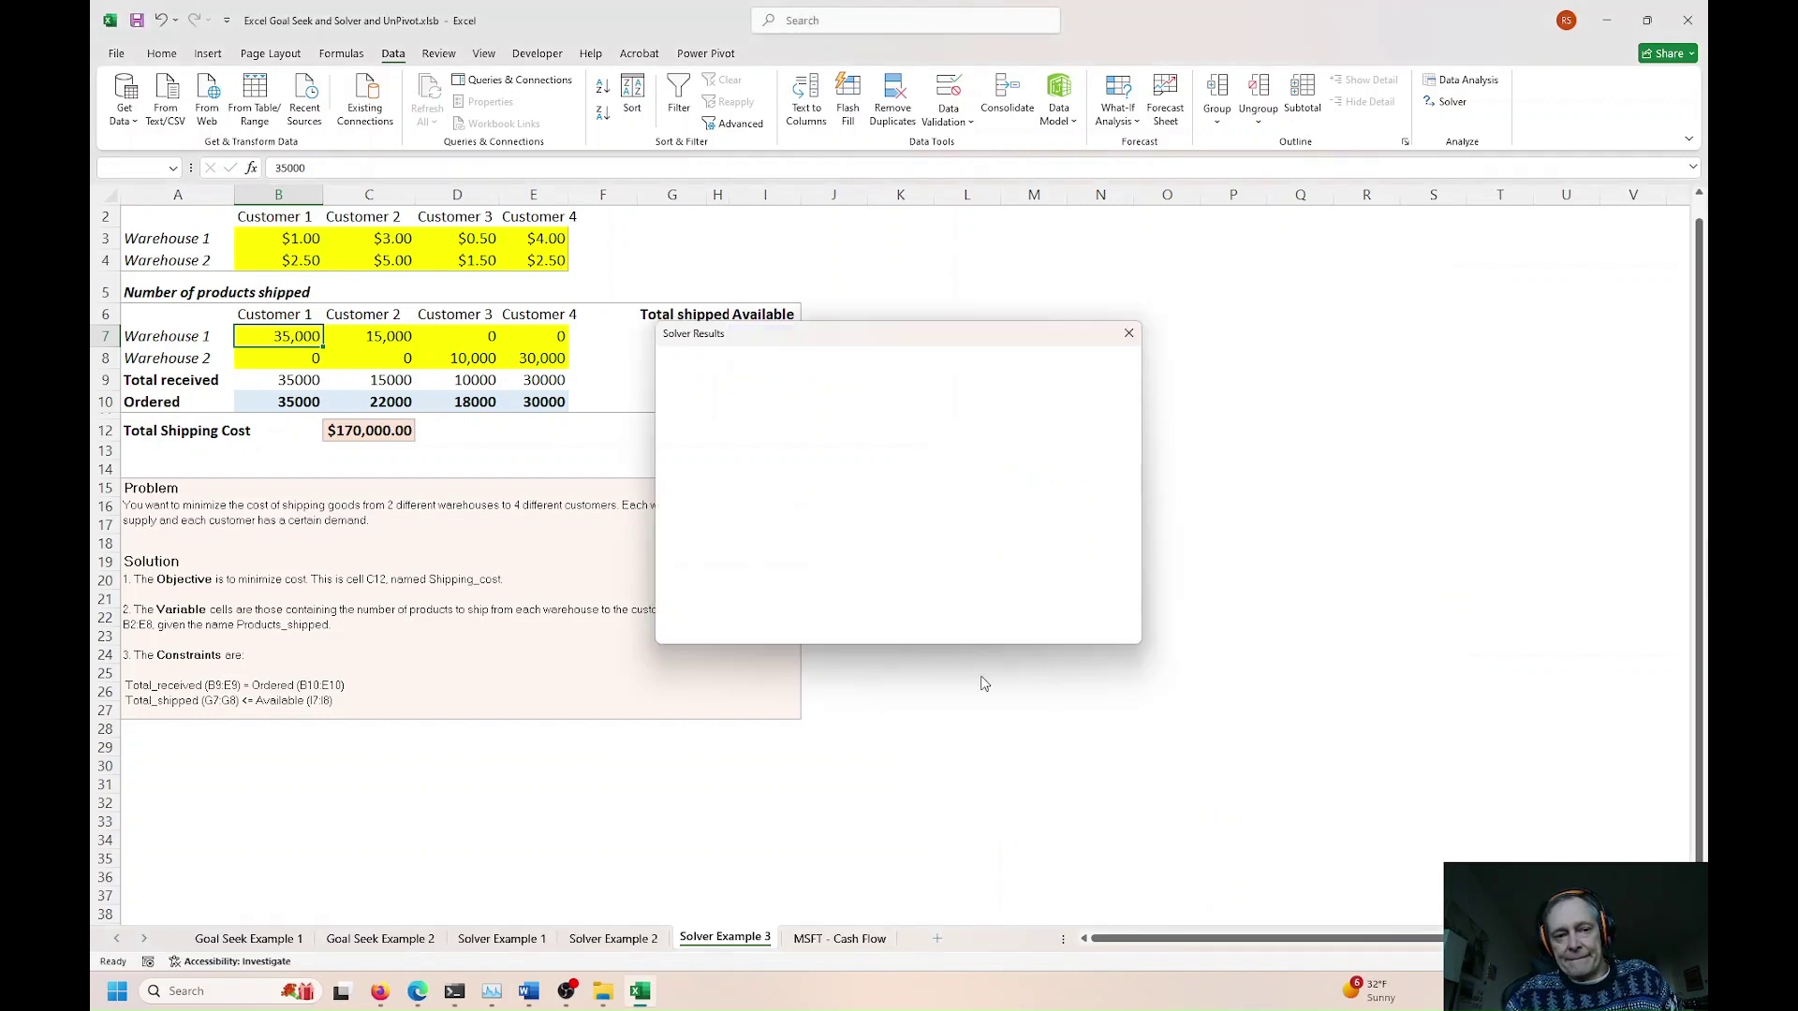
{"action": "left_click", "coordinate": [667, 521]}
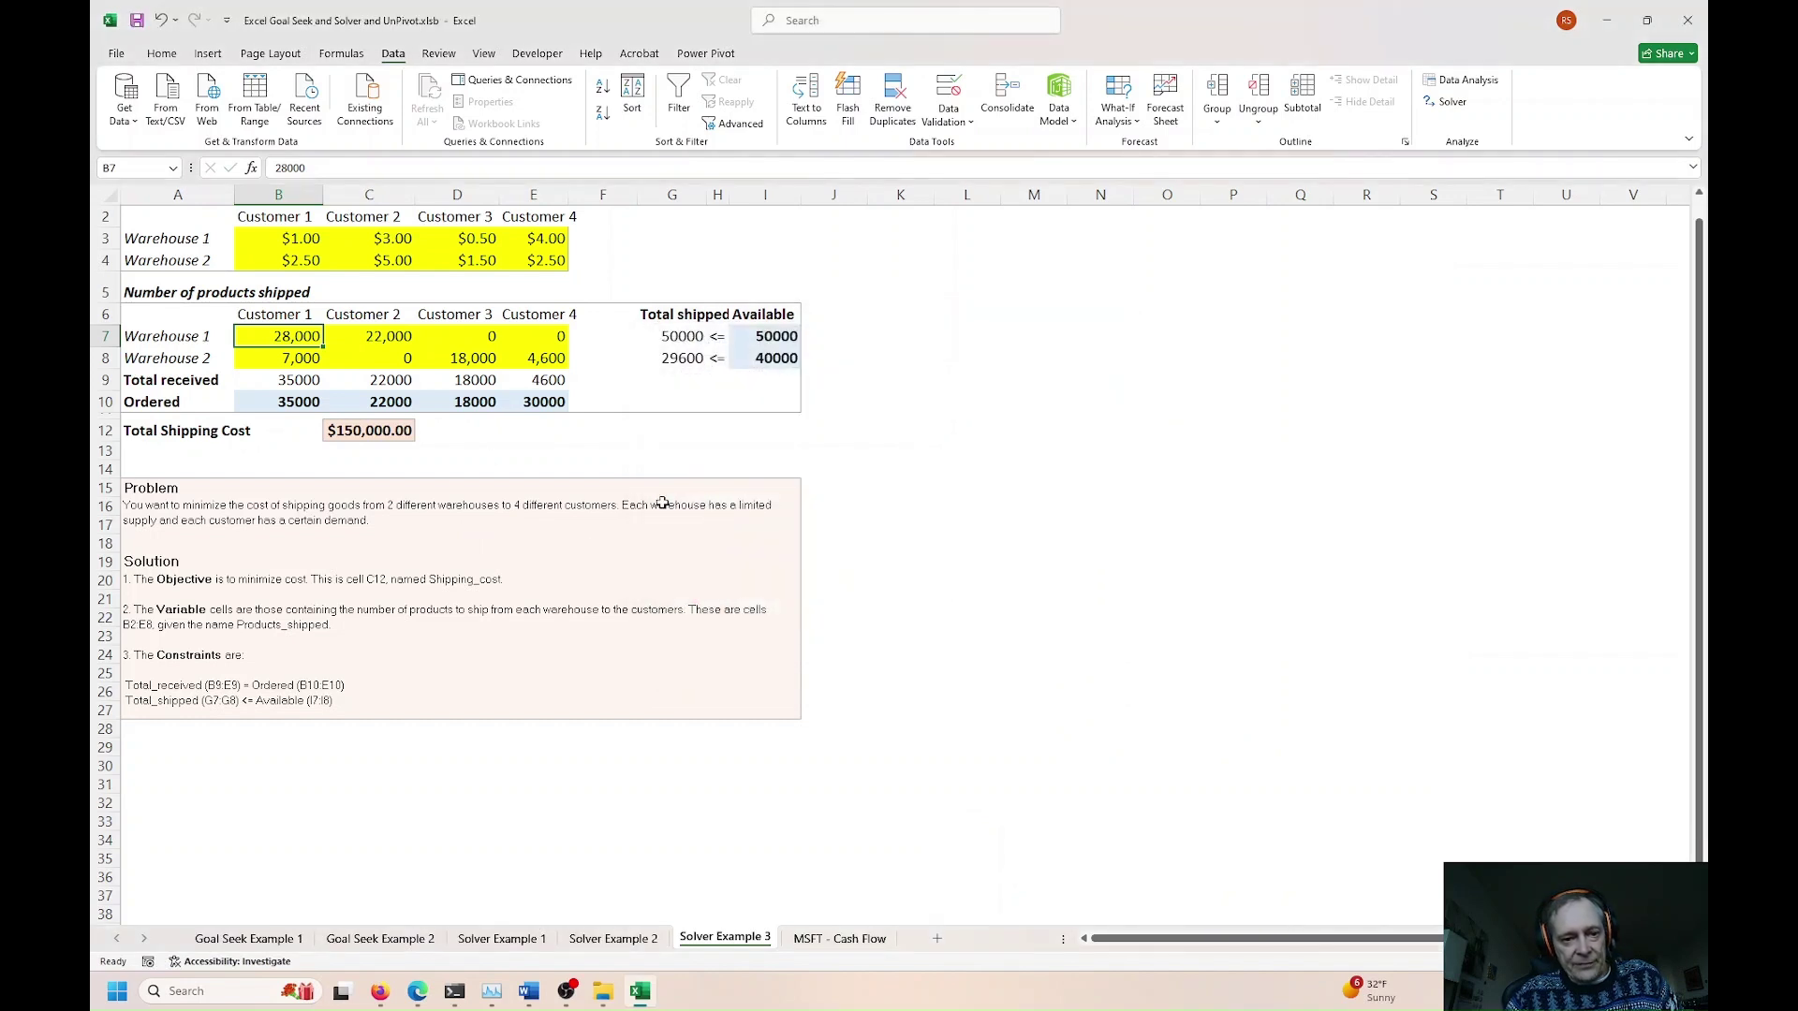
Step: Examine the SUMPRODUCT formula in the total shipping cost cell and the shipping cost and products shipped ranges it multiplies
{"action": "left_click", "coordinate": [386, 432]}
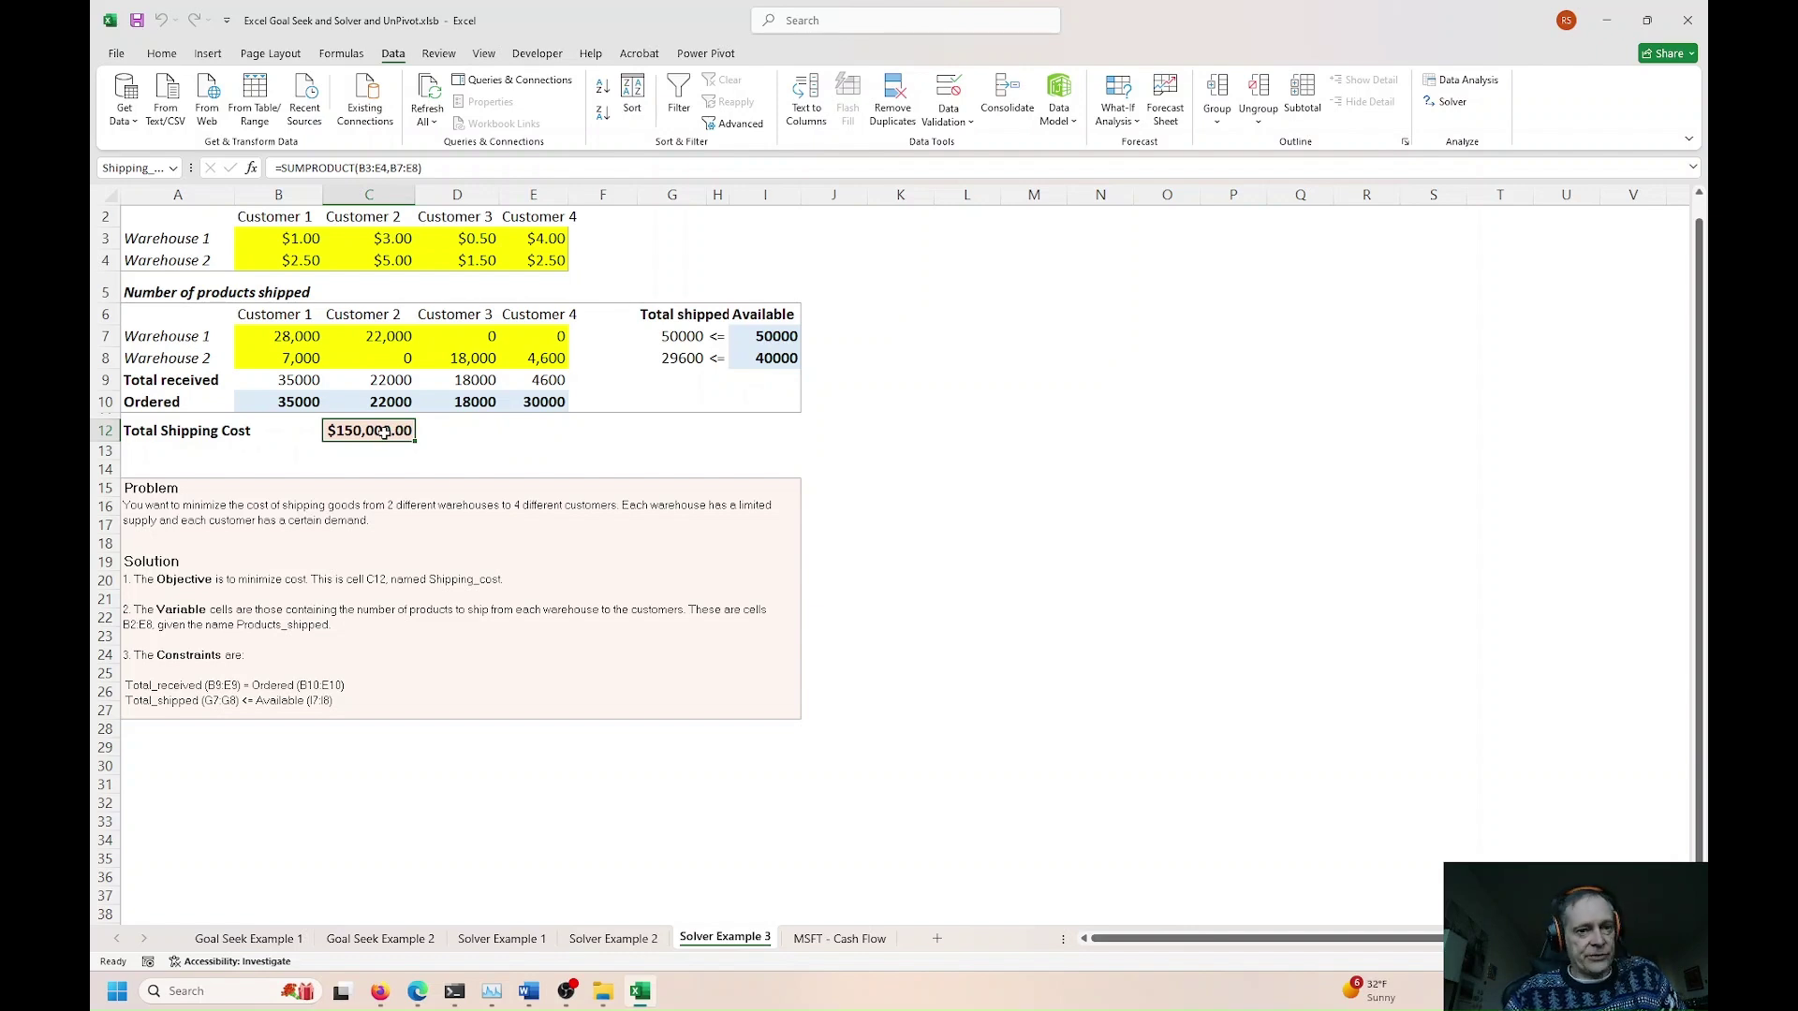
{"action": "double_click", "coordinate": [384, 432]}
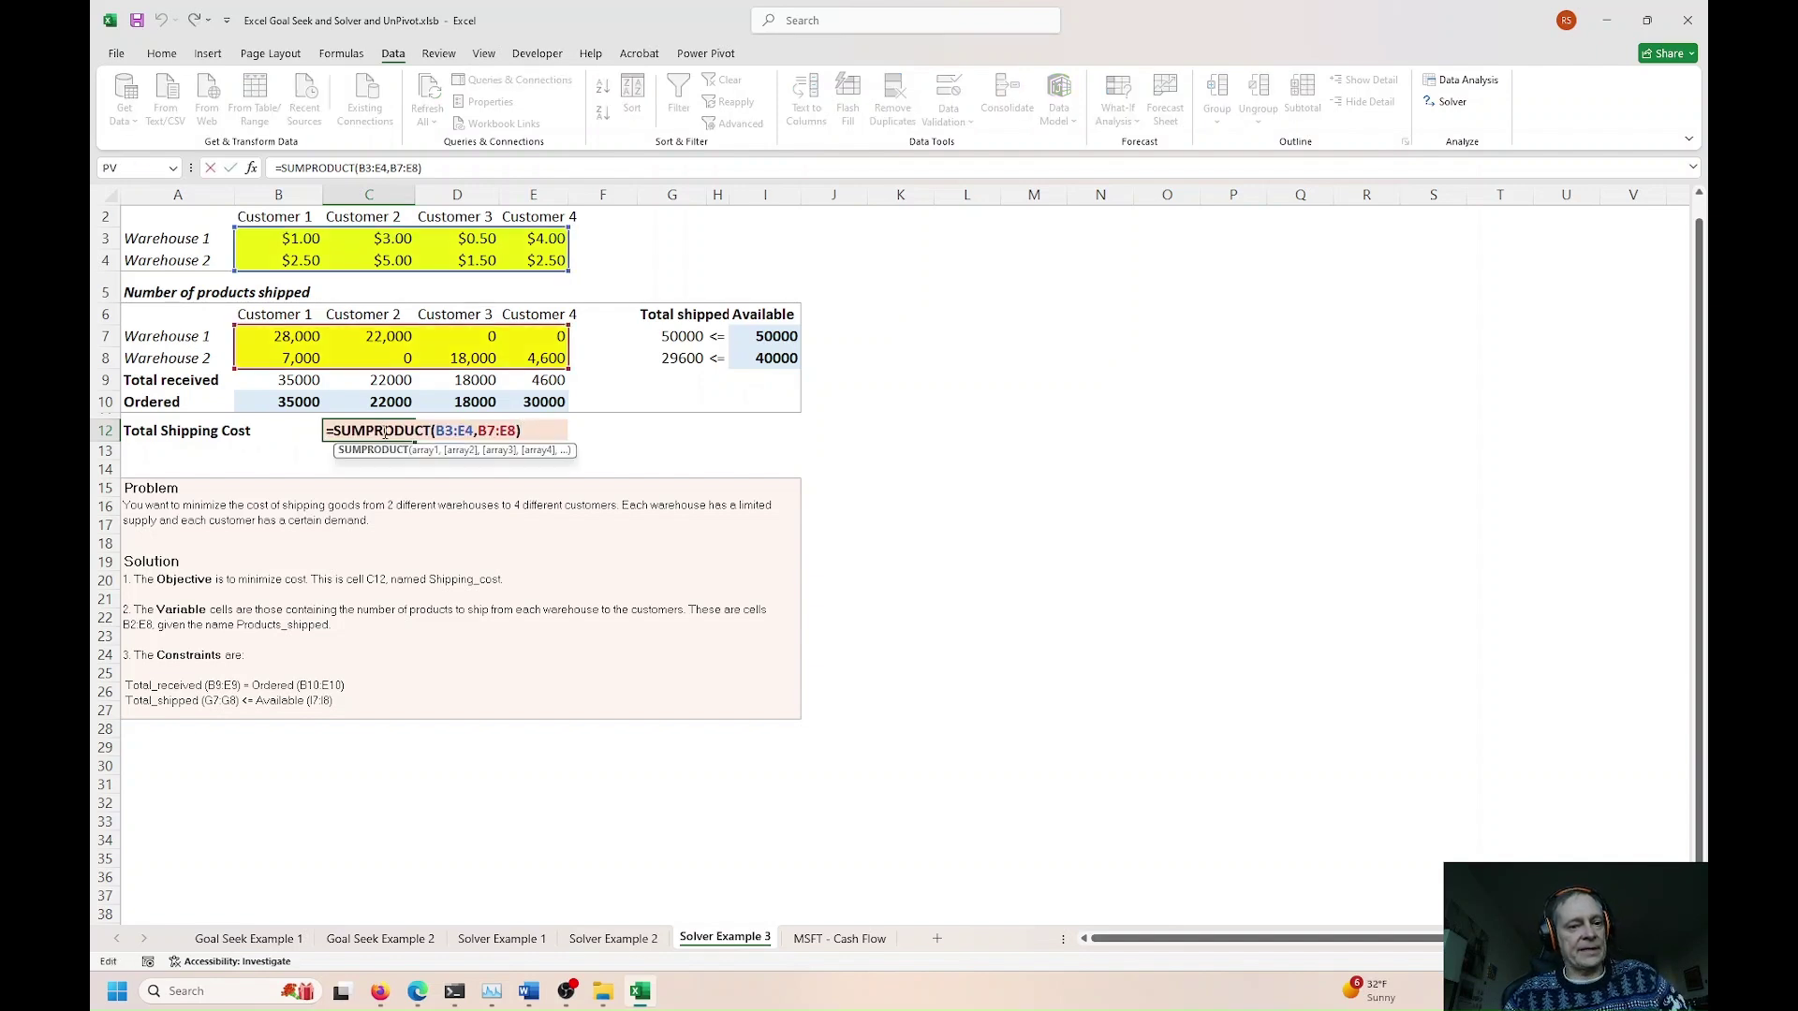
{"action": "key", "text": "Escape"}
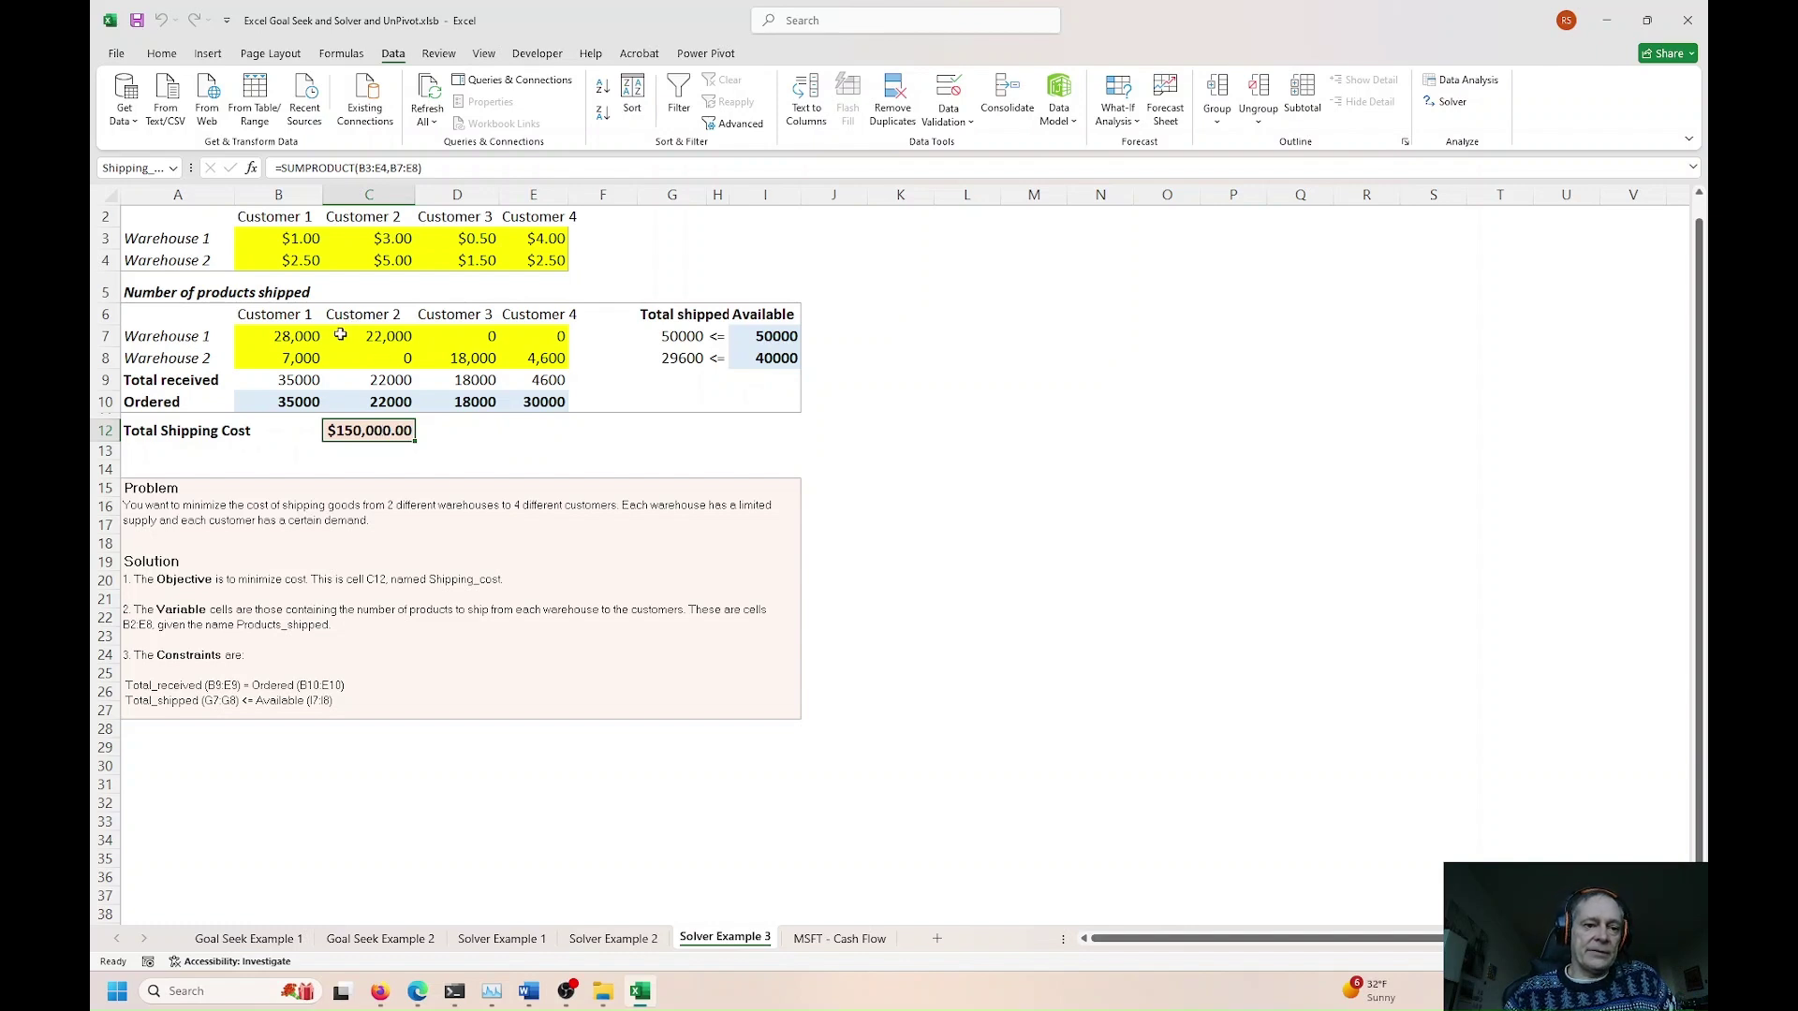
{"action": "mouse_move", "coordinate": [292, 356]}
{"action": "left_mouse_down"}
{"action": "mouse_move", "coordinate": [349, 352]}
{"action": "mouse_move", "coordinate": [306, 341]}
{"action": "left_mouse_up"}
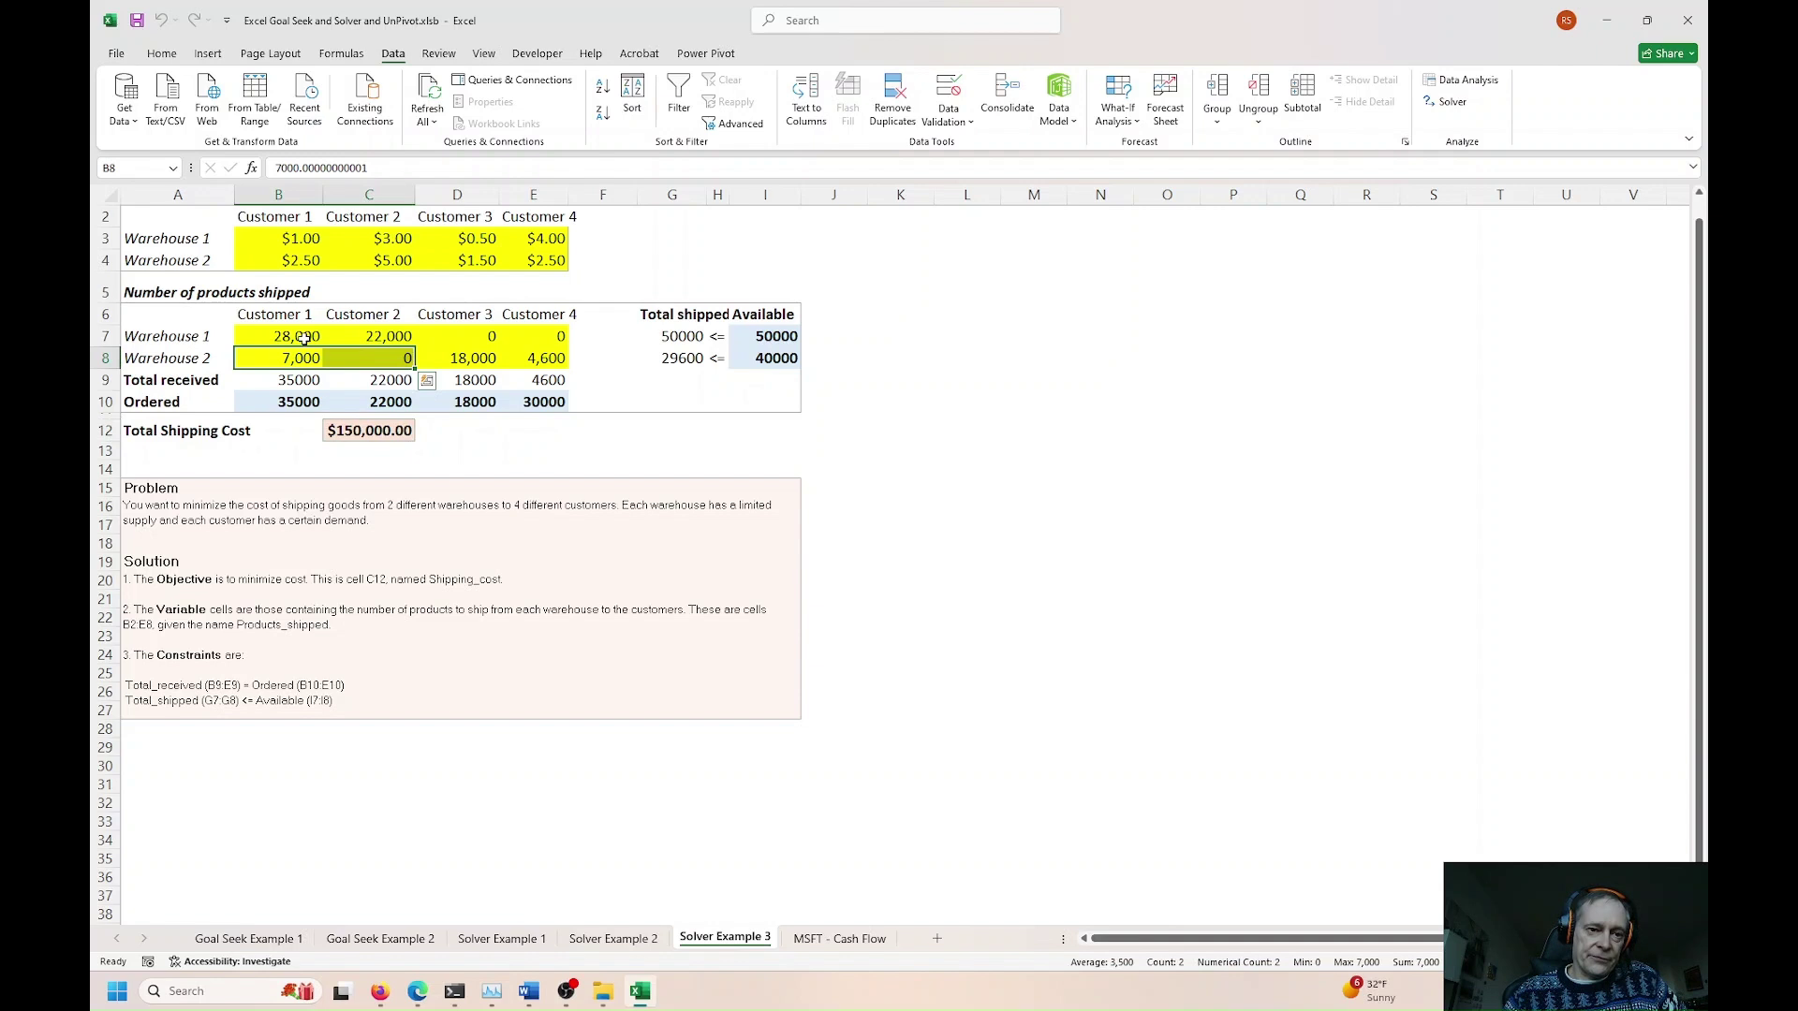
{"action": "left_click", "coordinate": [305, 340]}
{"action": "left_click_drag", "start_coordinate": [277, 241], "coordinate": [530, 261]}
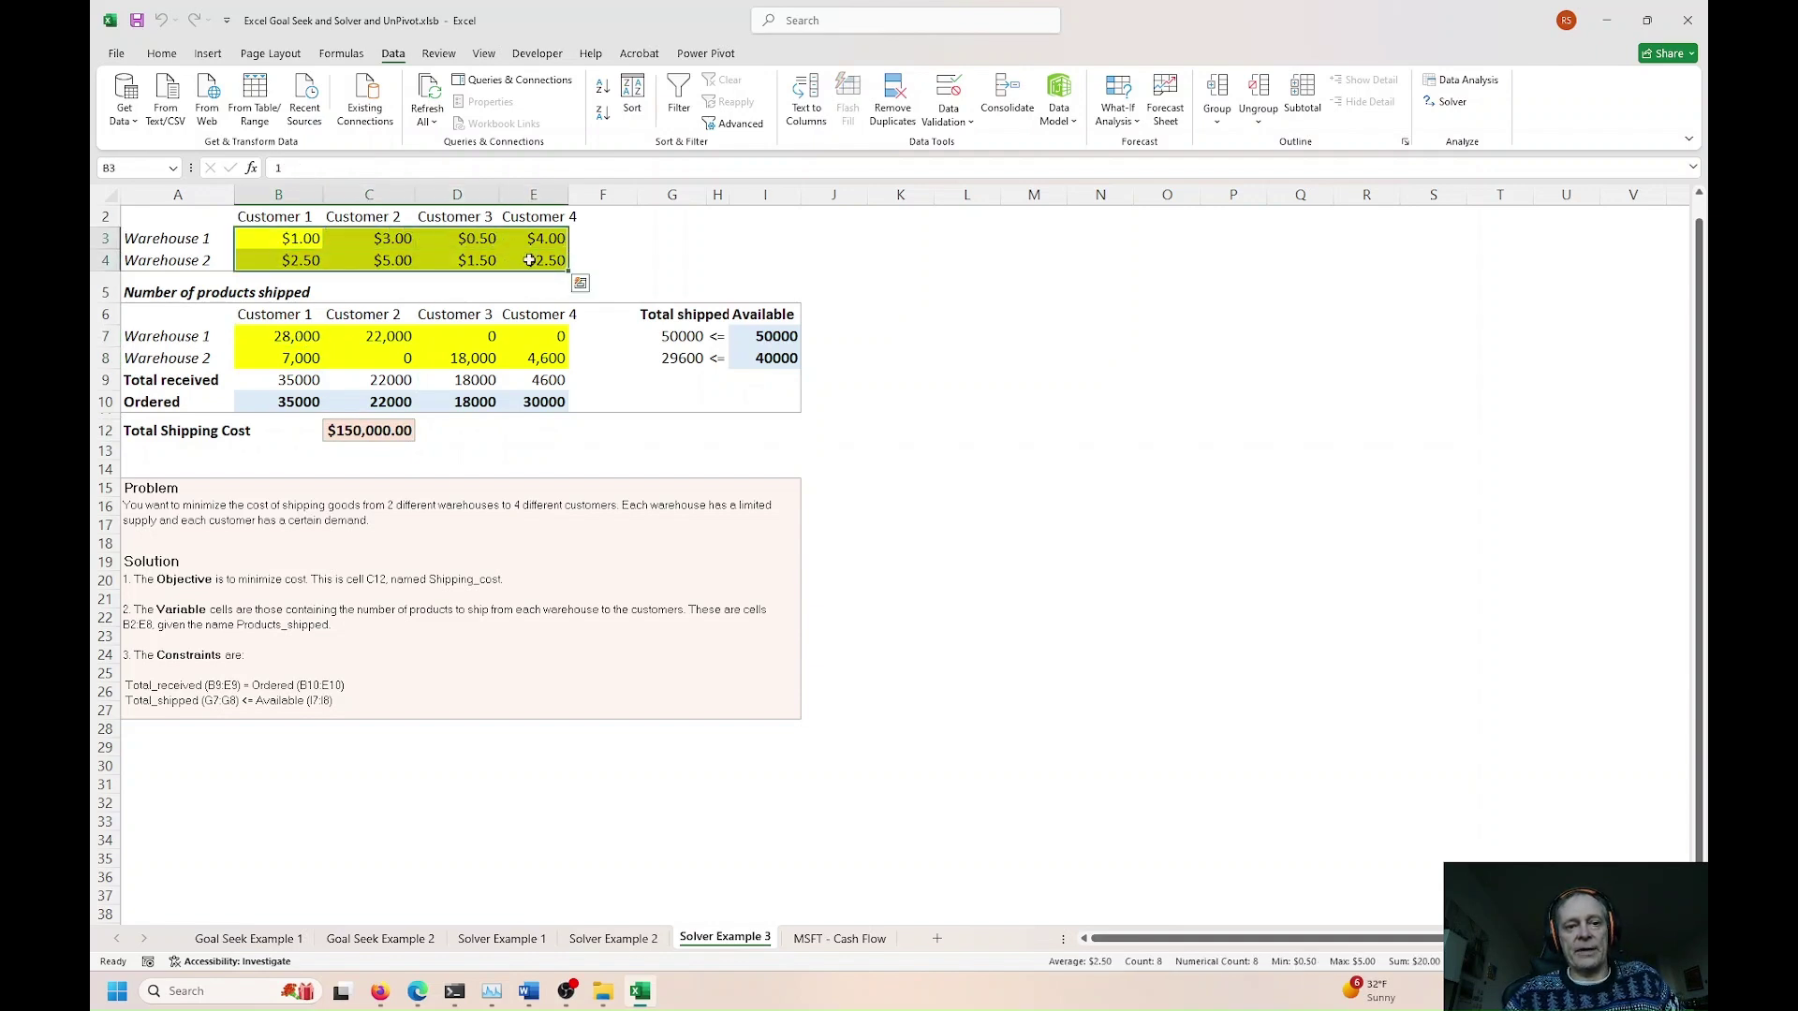
{"action": "left_click", "coordinate": [383, 429]}
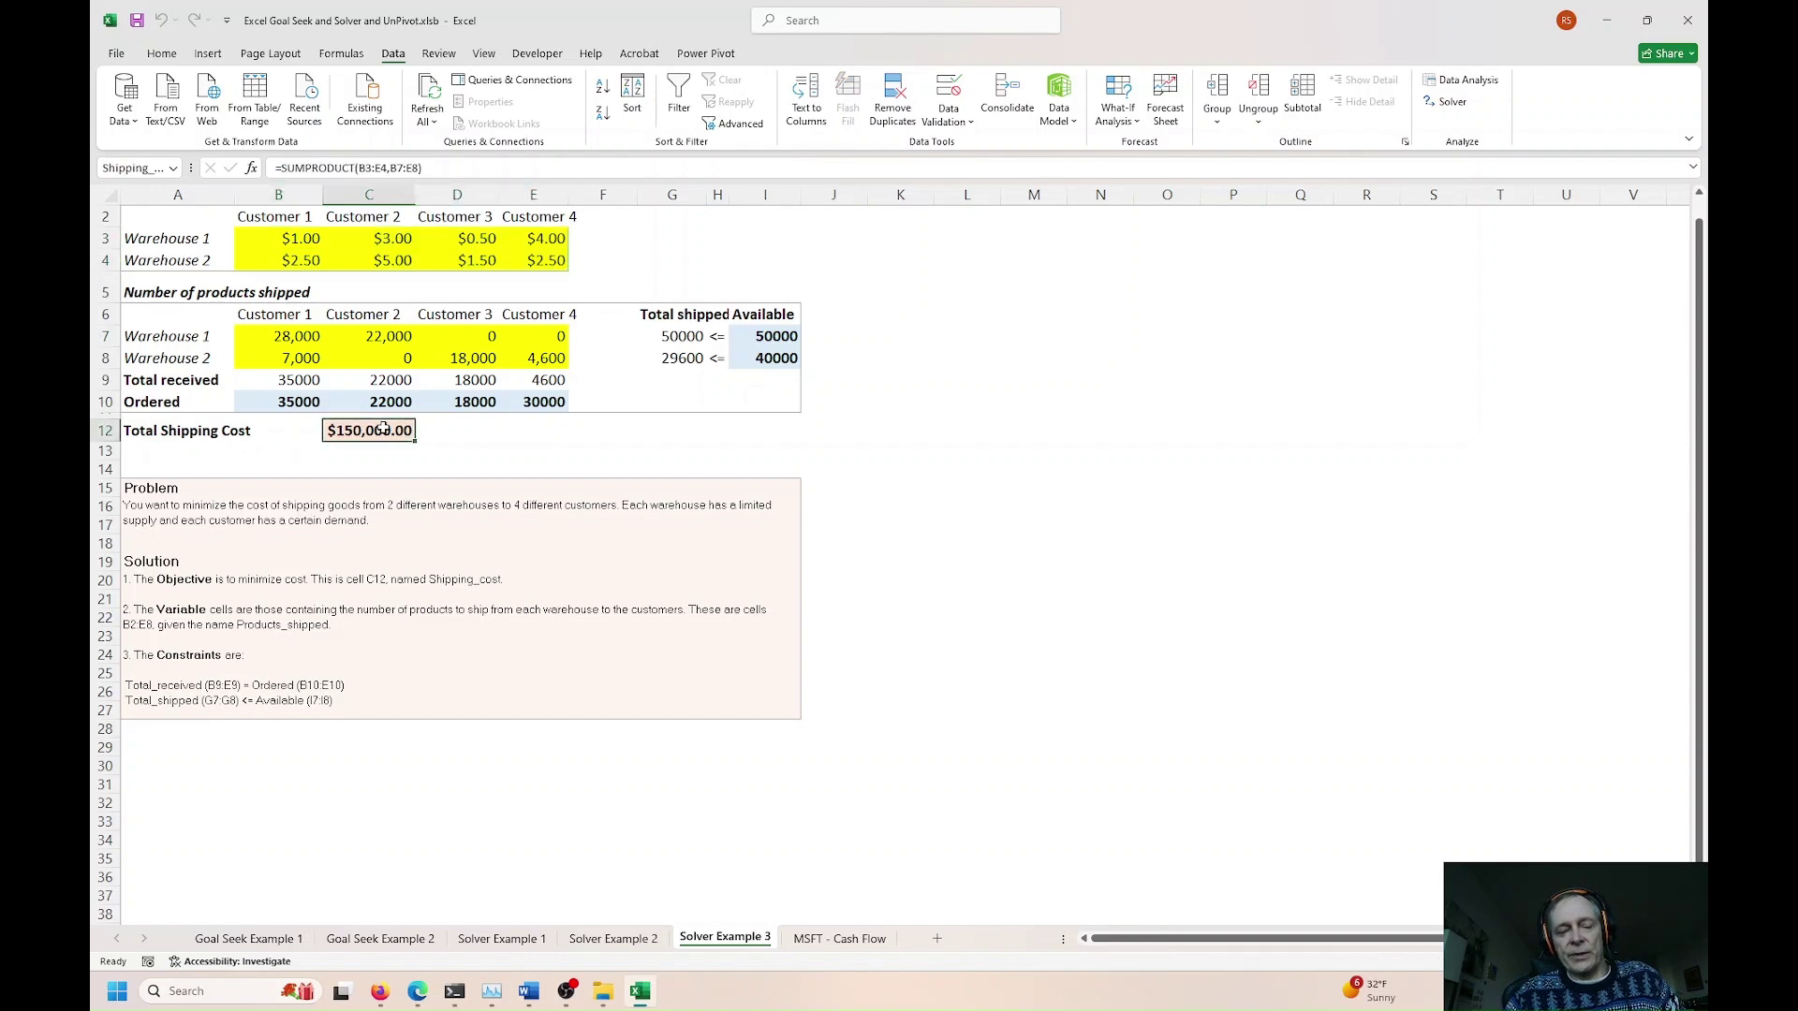
{"action": "left_click_drag", "start_coordinate": [281, 240], "coordinate": [511, 255]}
{"action": "left_click_drag", "start_coordinate": [298, 340], "coordinate": [511, 355]}
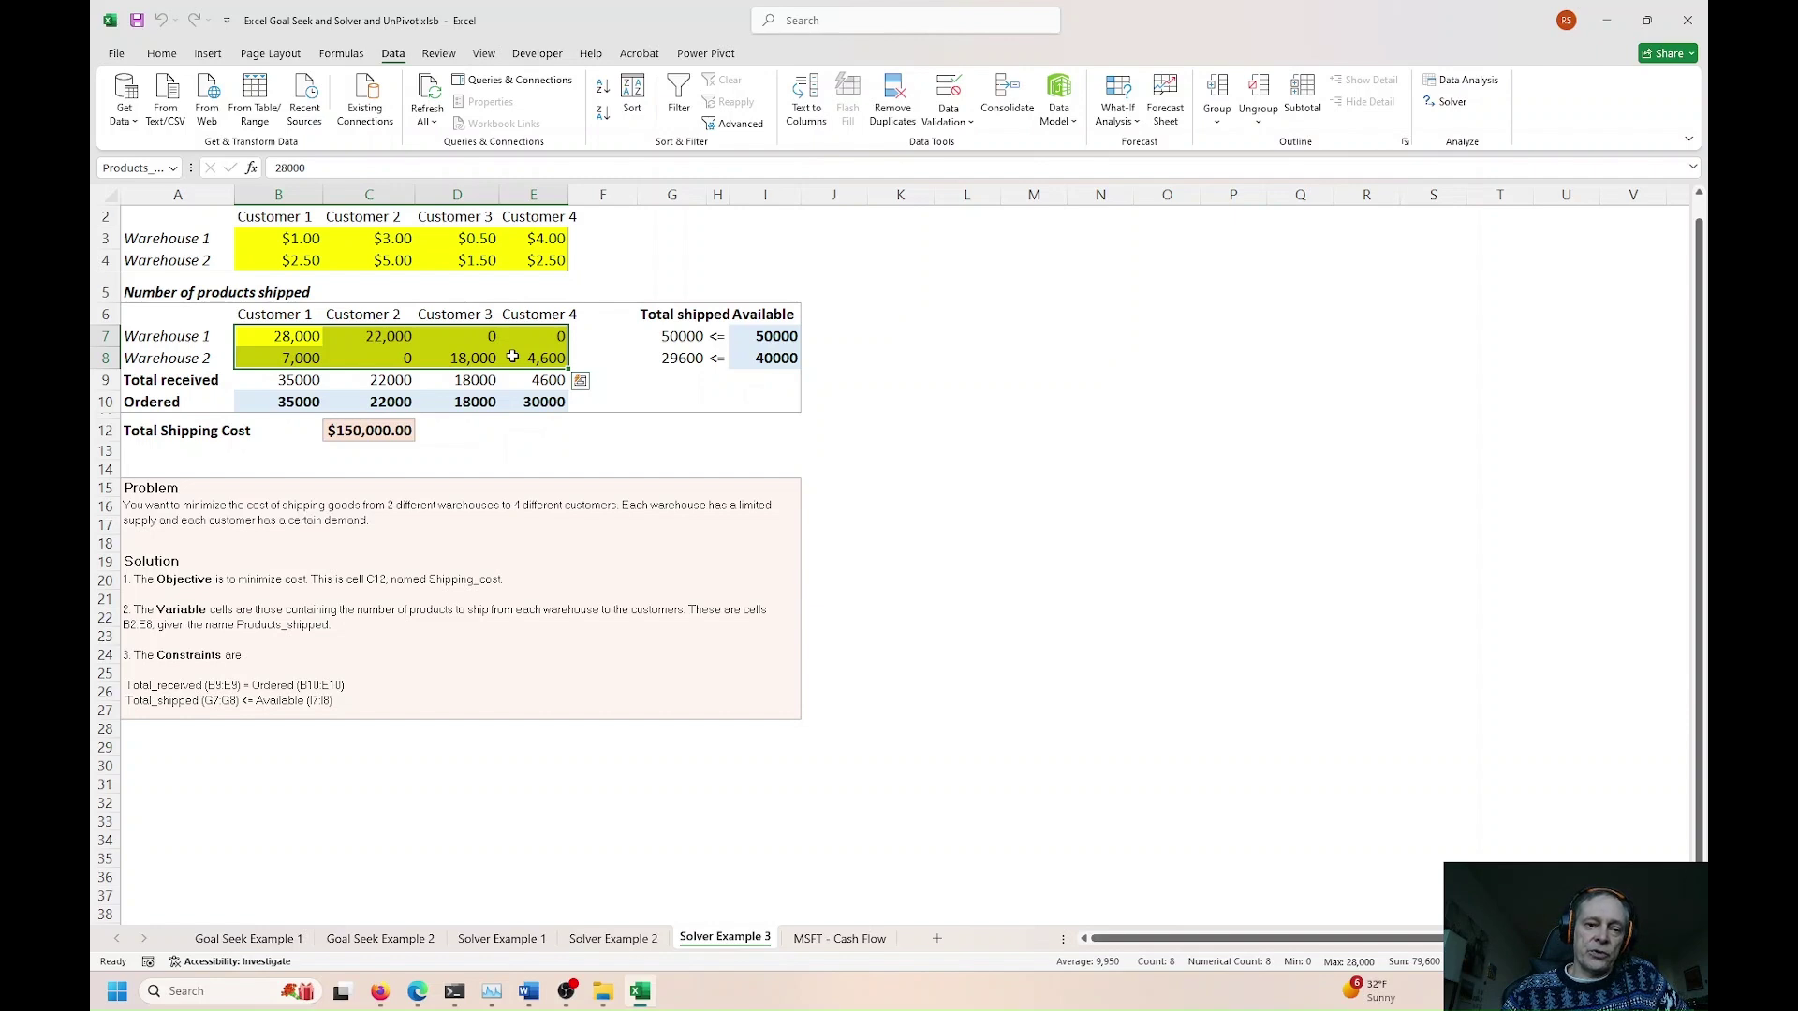
{"action": "left_click", "coordinate": [365, 429]}
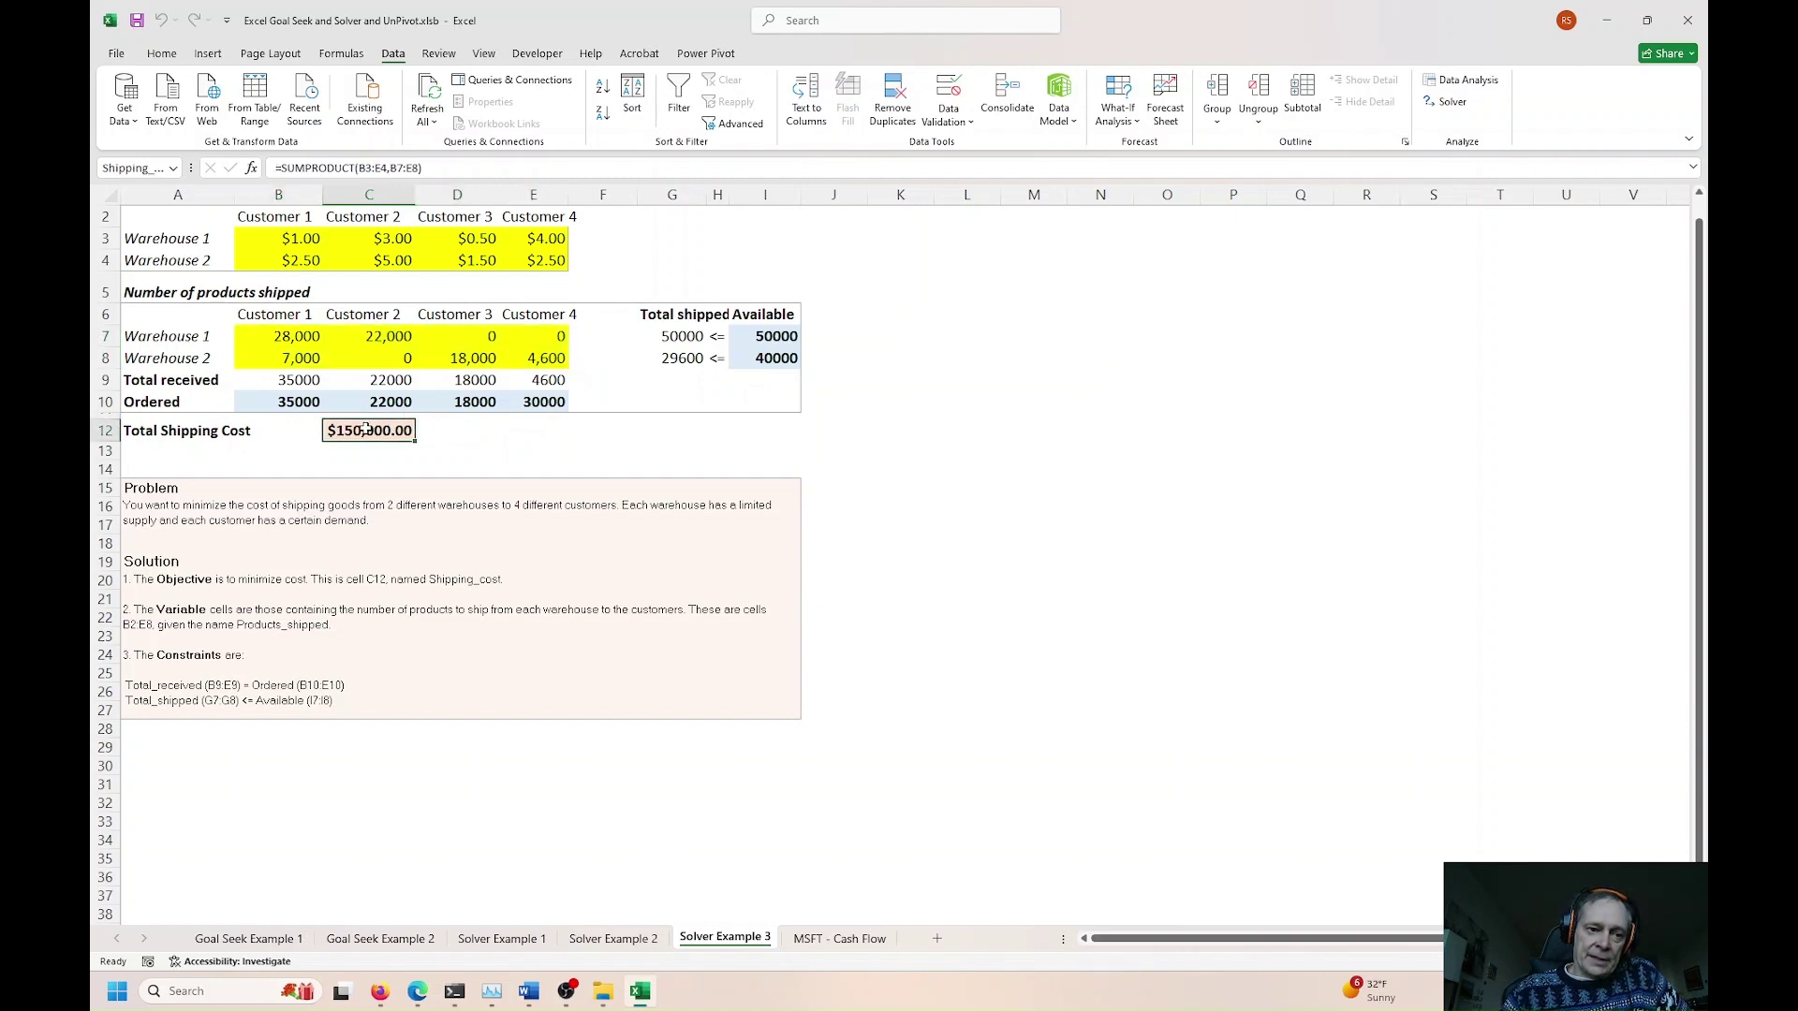
Step: Change the Solver goal for Shipping_cost to the maximum, solve, and keep the Solver solution
{"action": "left_click", "coordinate": [1457, 102]}
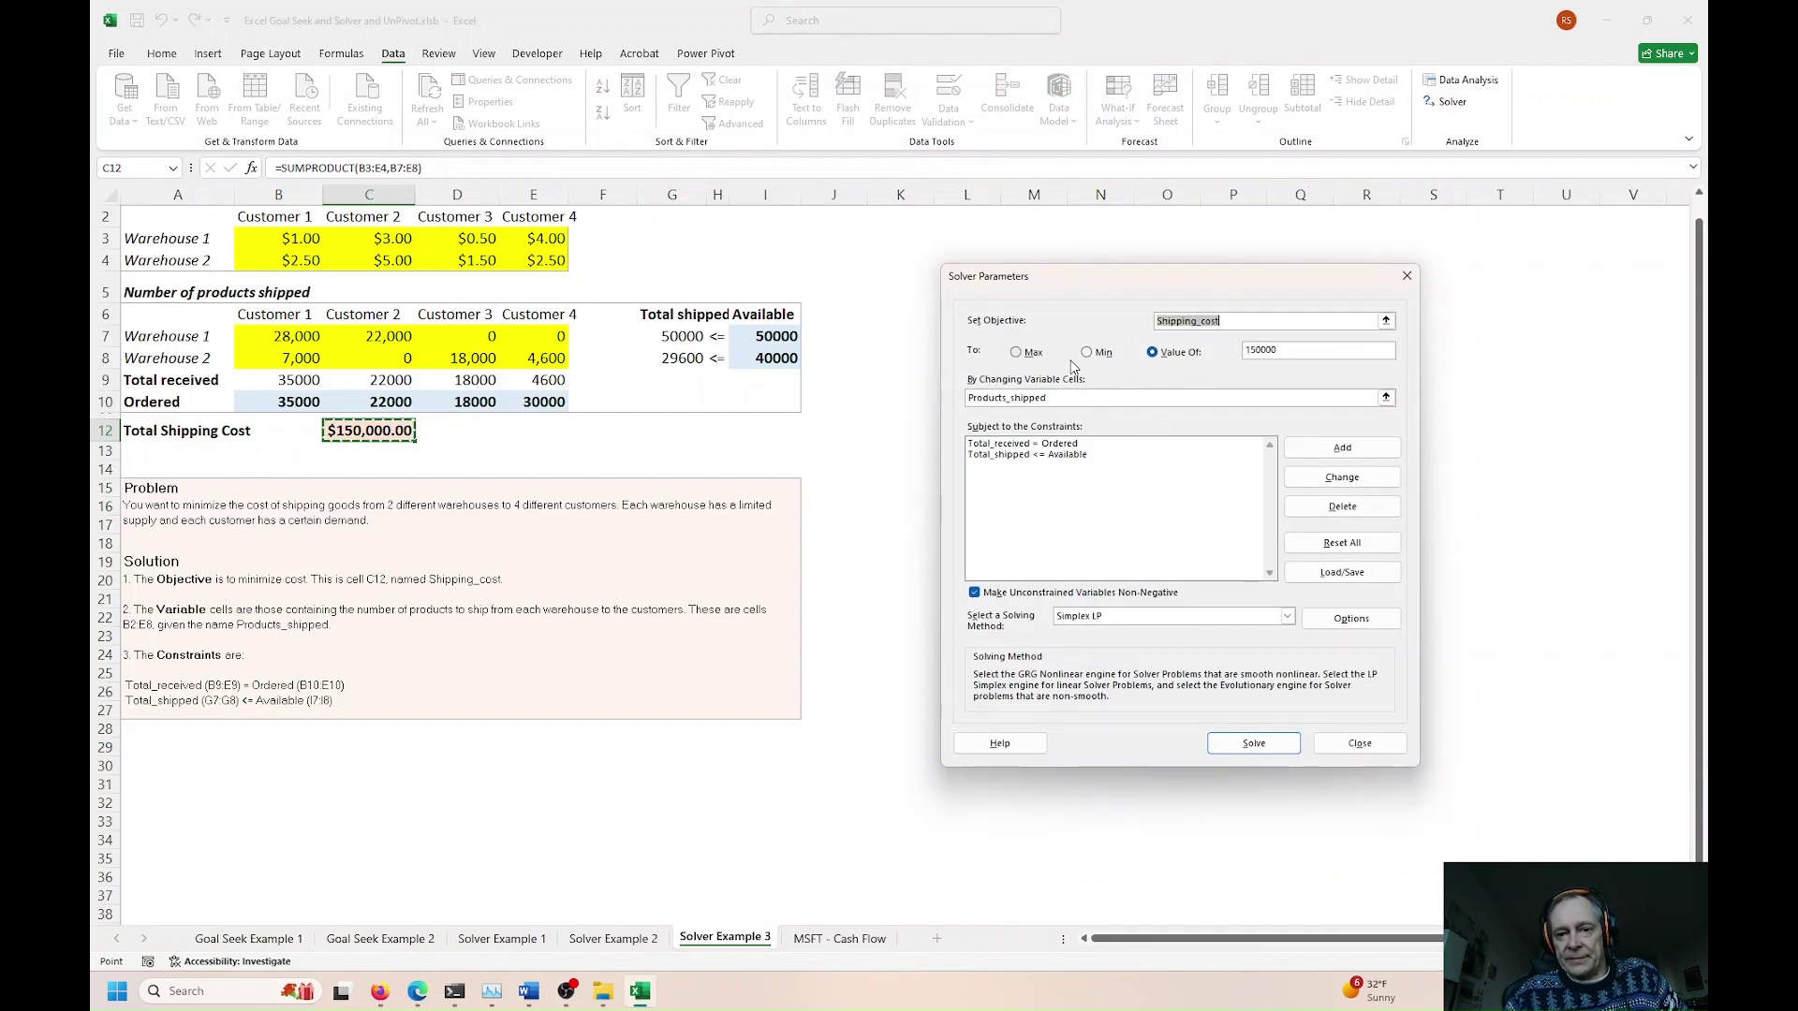
{"action": "left_click", "coordinate": [1030, 353]}
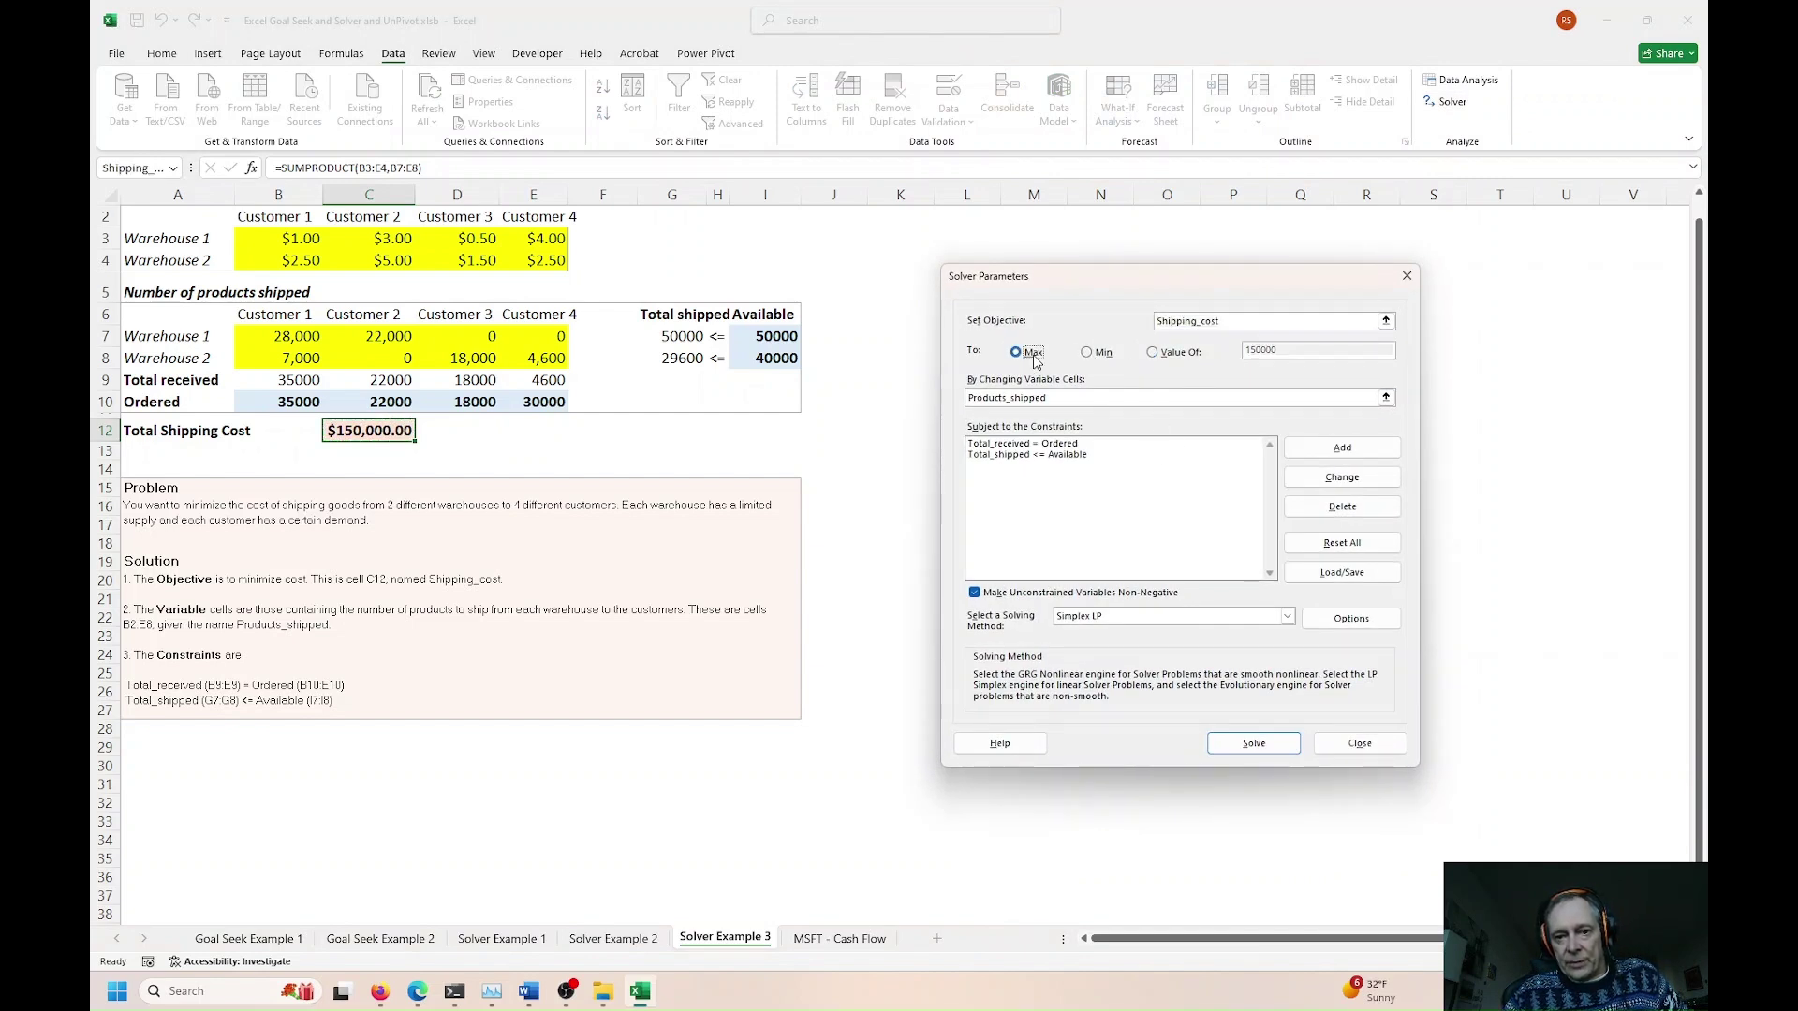
{"action": "left_click", "coordinate": [1269, 742]}
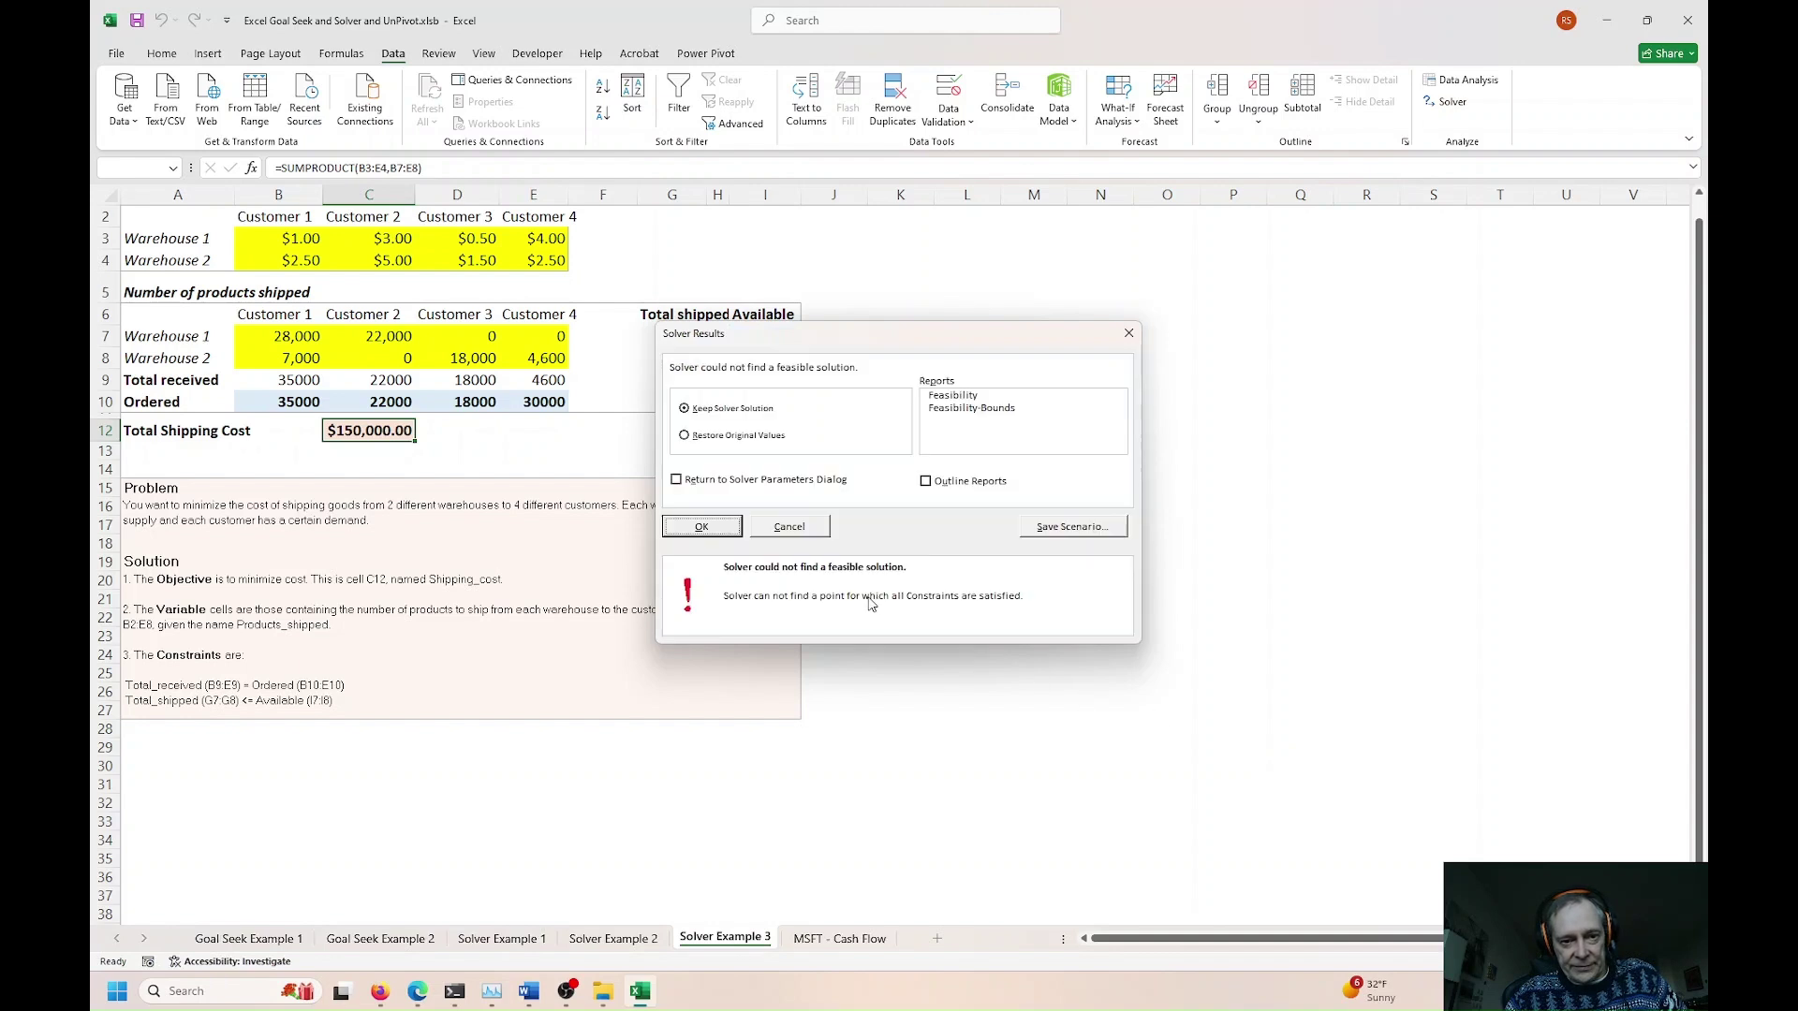
{"action": "left_click", "coordinate": [703, 528]}
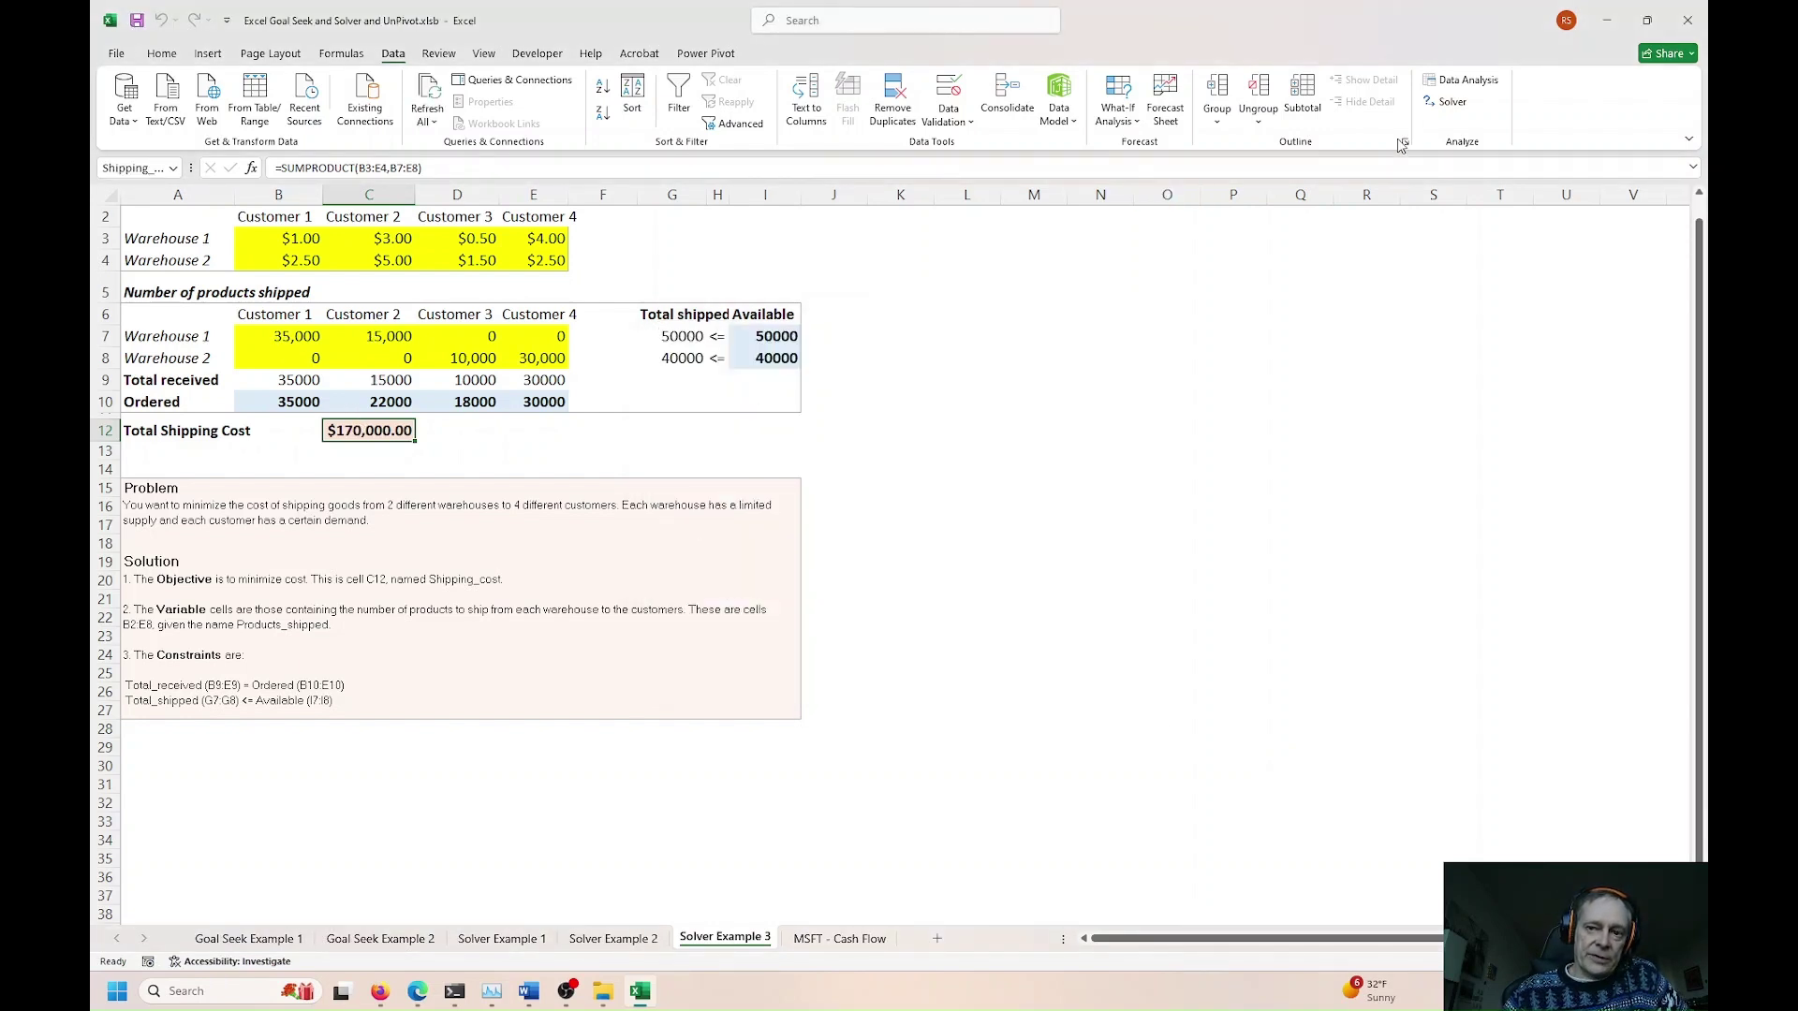
Step: Set the Solver goal for Shipping_cost back to the minimum, check both constraints, then solve and keep the solution
{"action": "left_click", "coordinate": [1431, 108]}
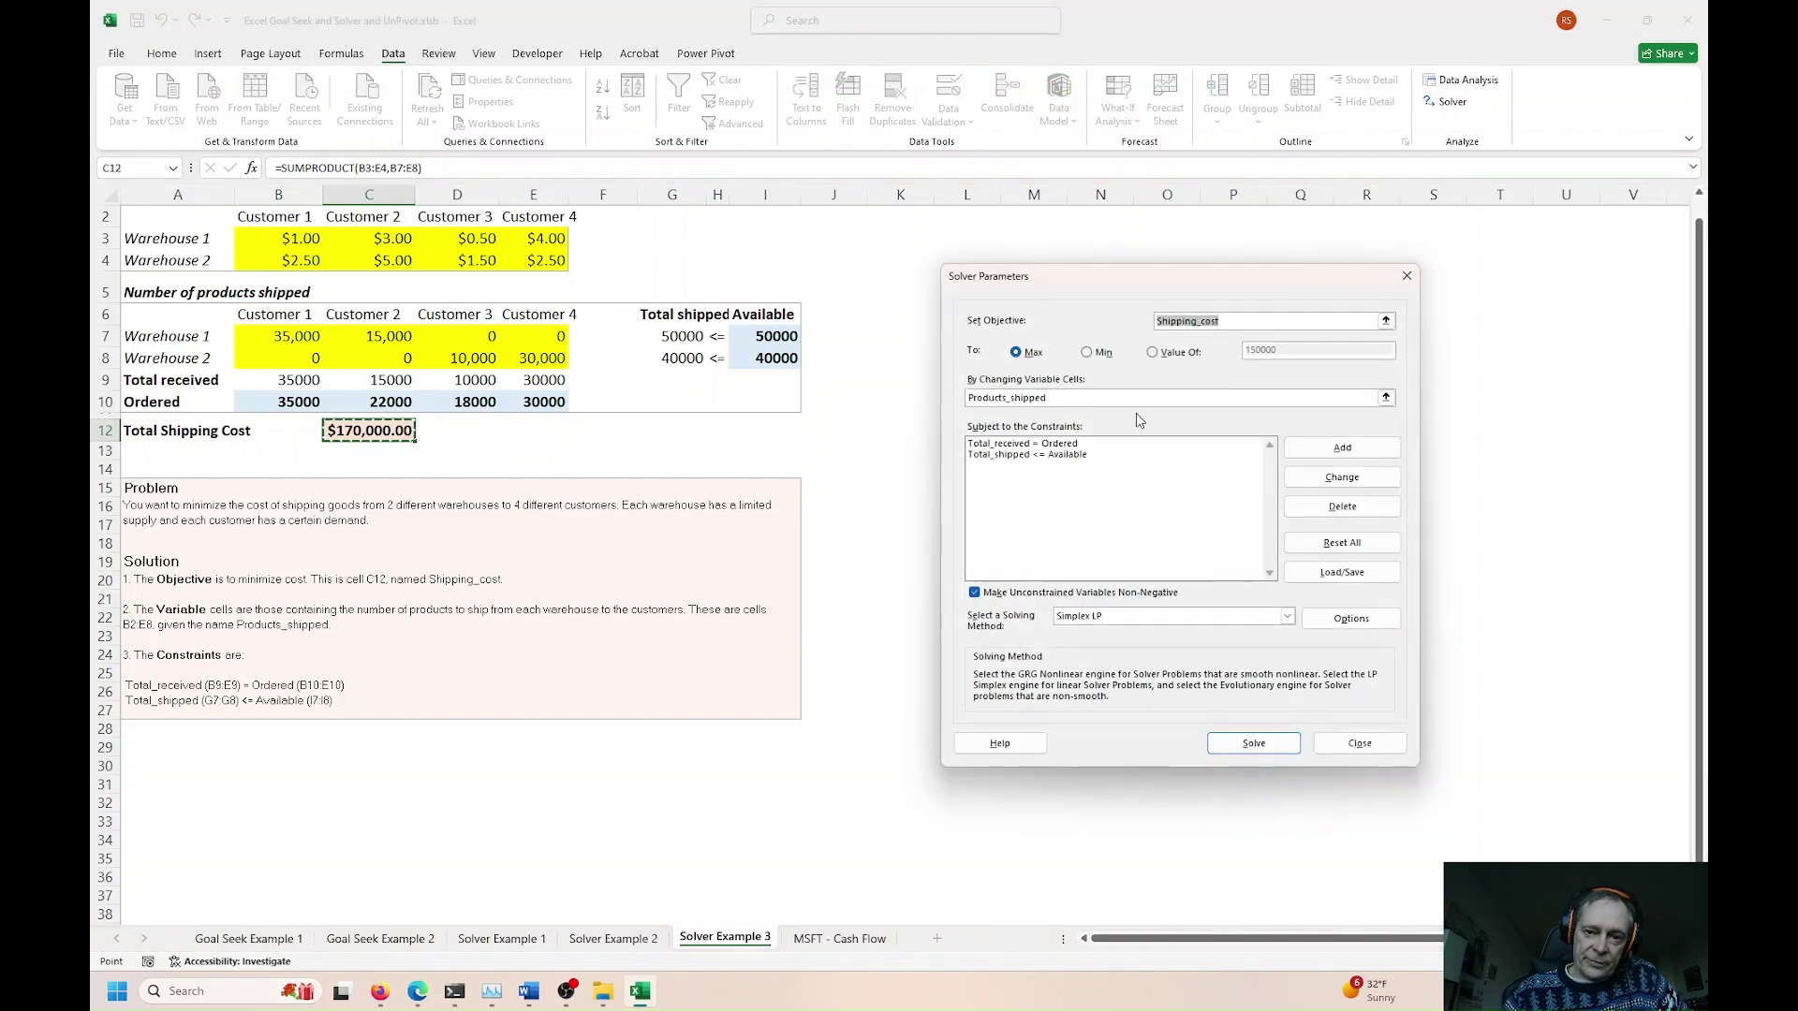
{"action": "left_click", "coordinate": [1100, 358]}
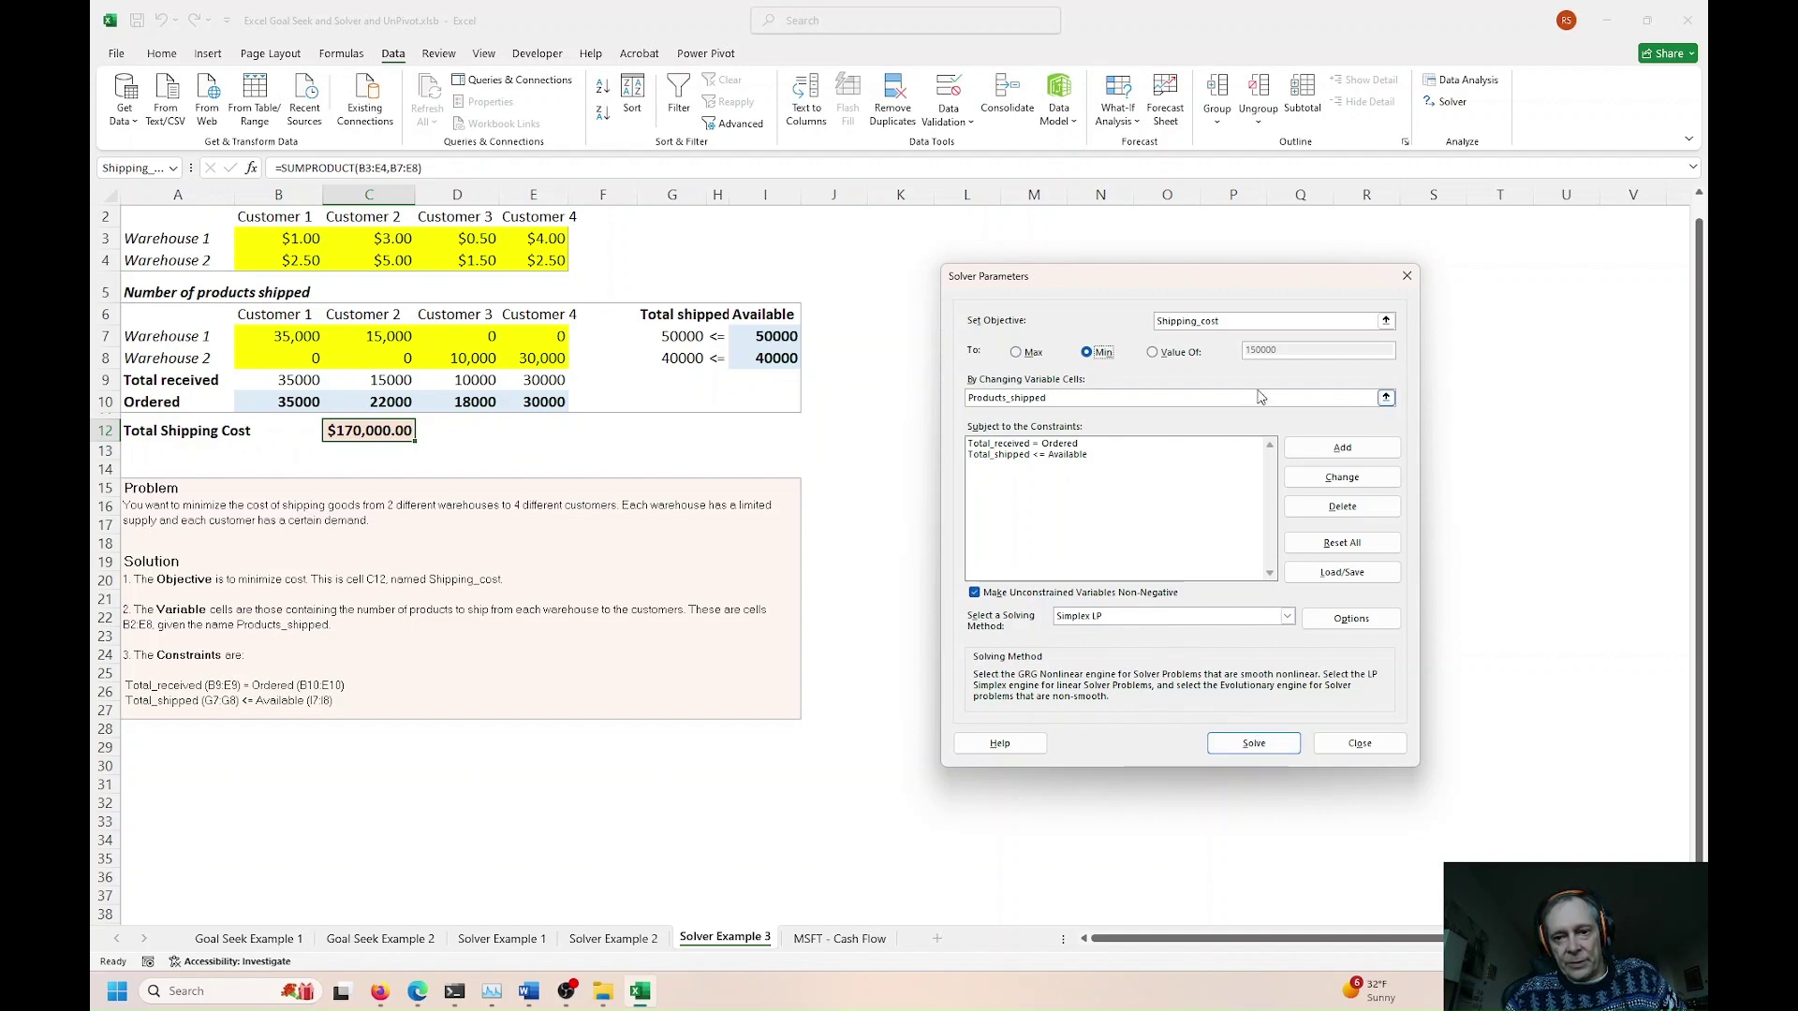
{"action": "left_click", "coordinate": [1202, 326]}
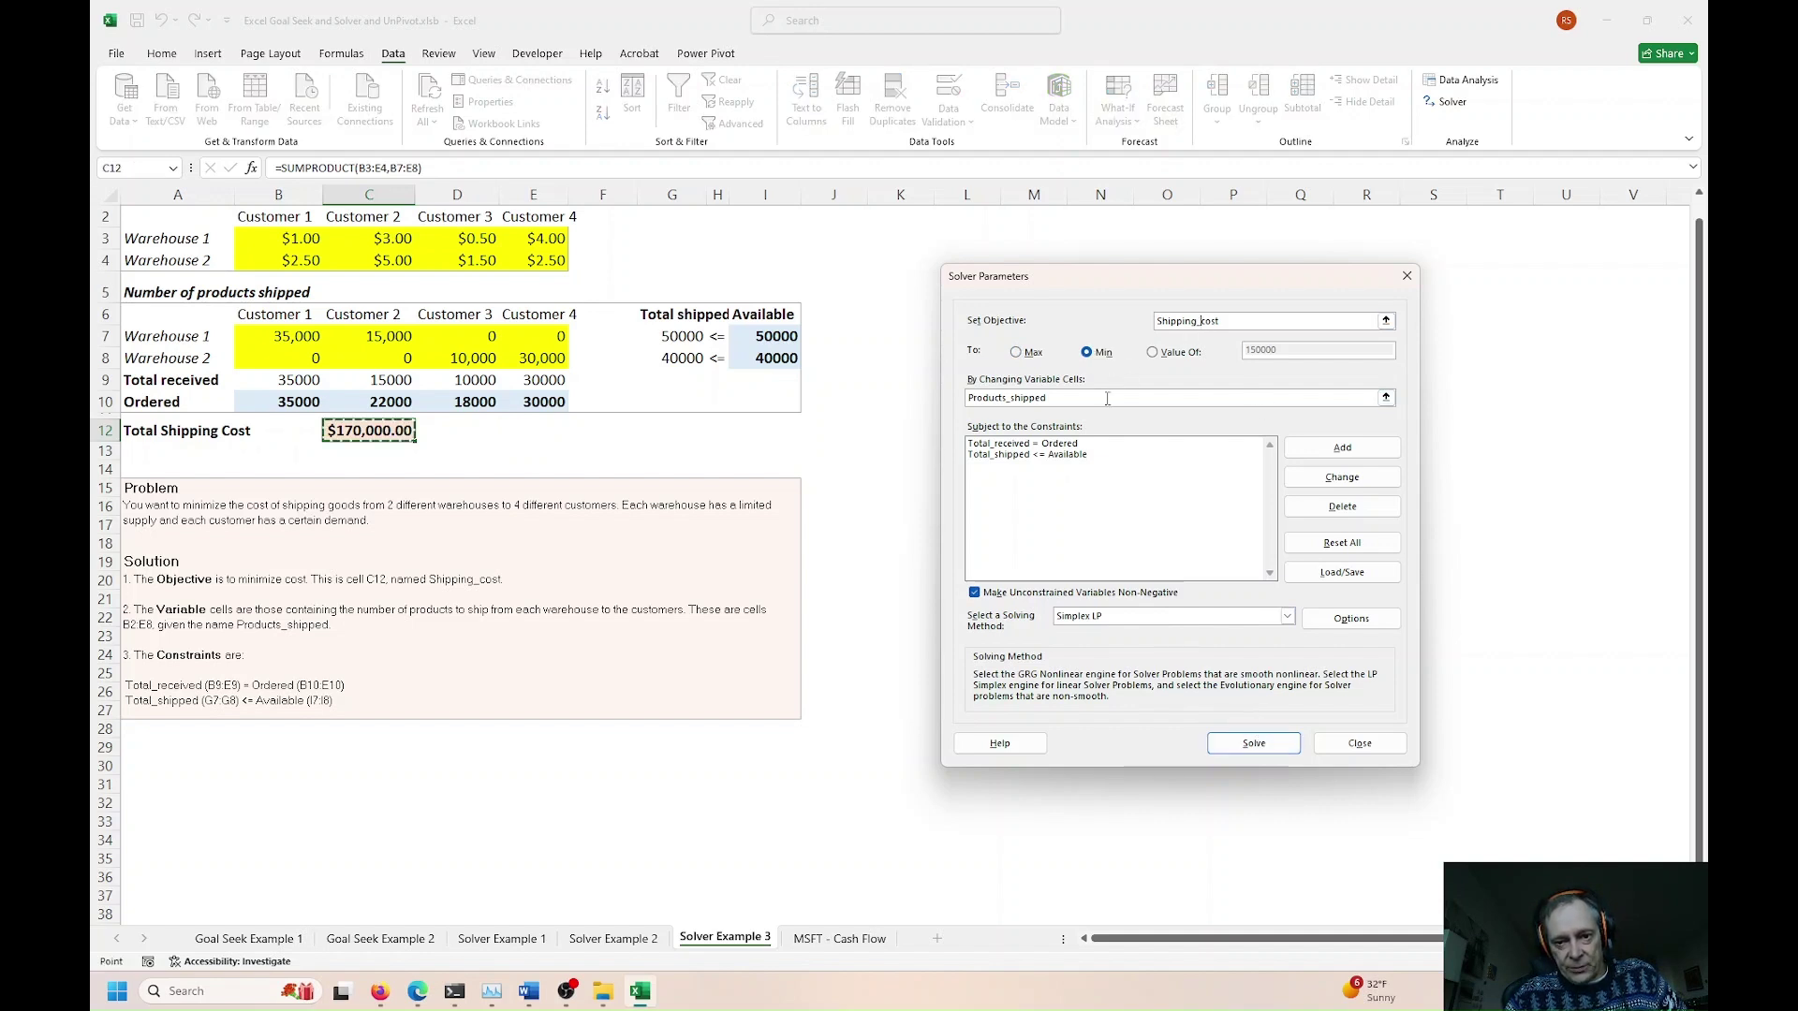
{"action": "left_click", "coordinate": [1056, 447]}
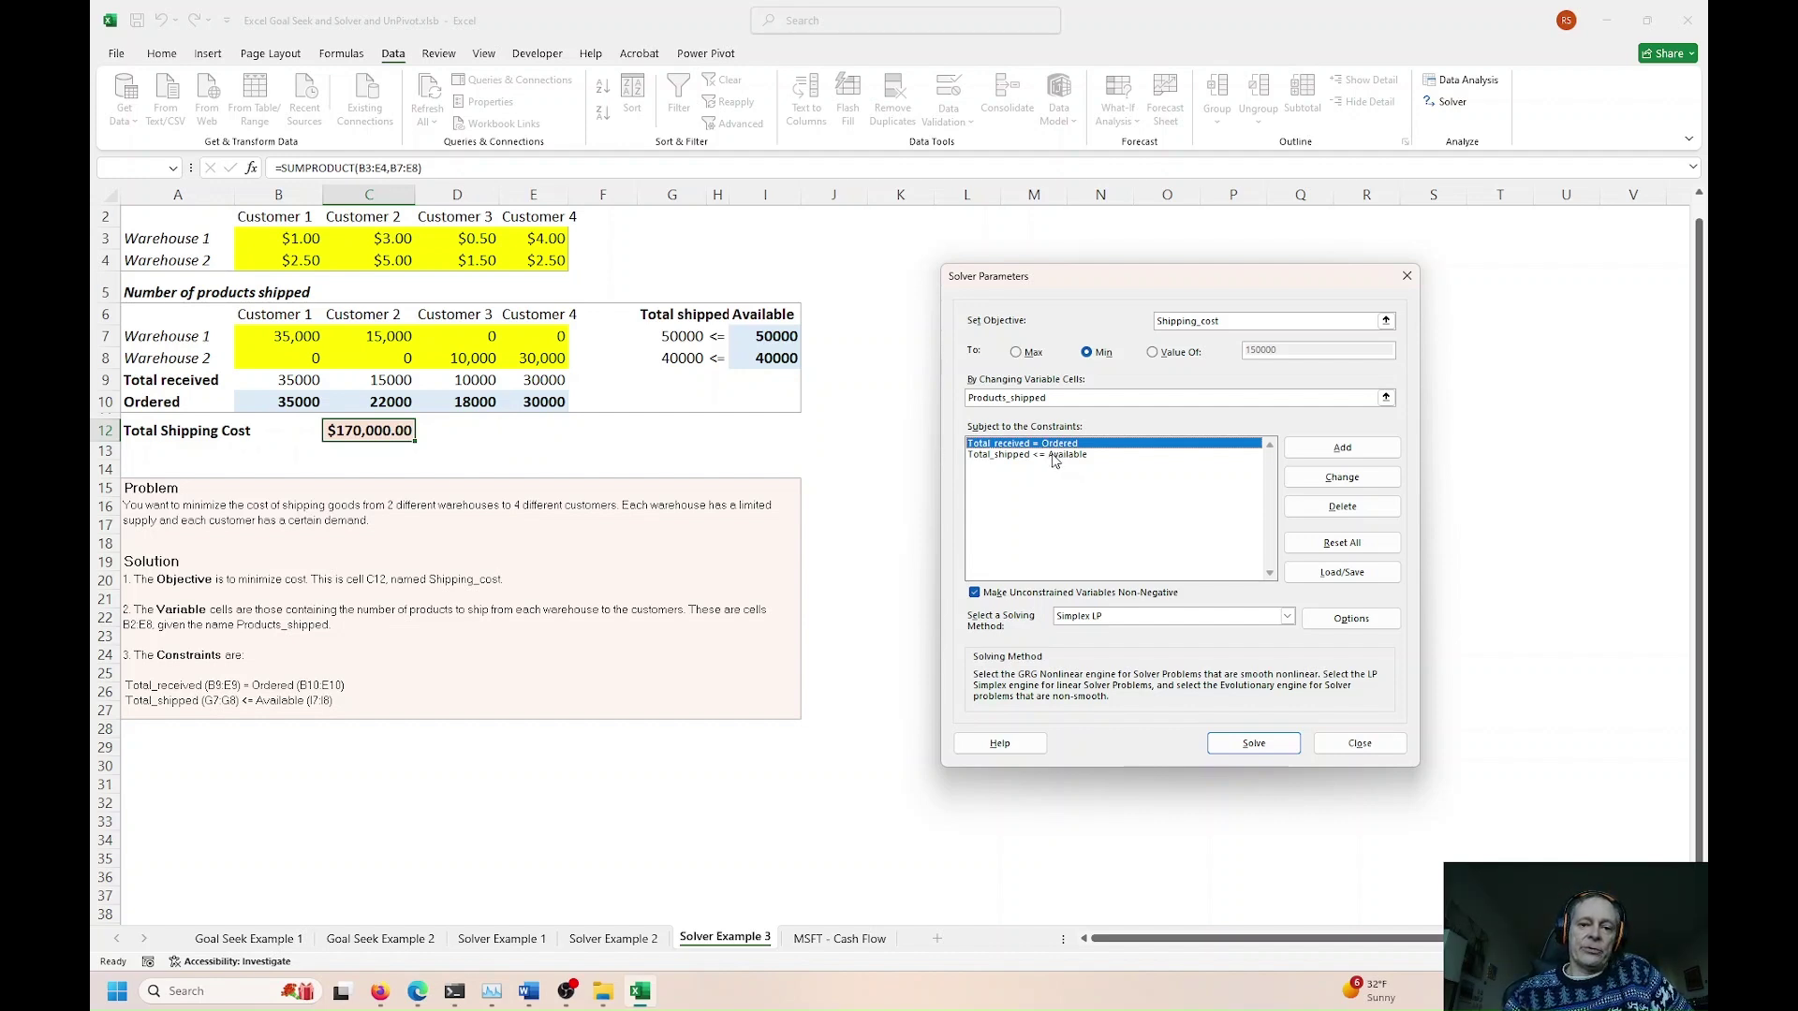
{"action": "left_click", "coordinate": [1054, 456]}
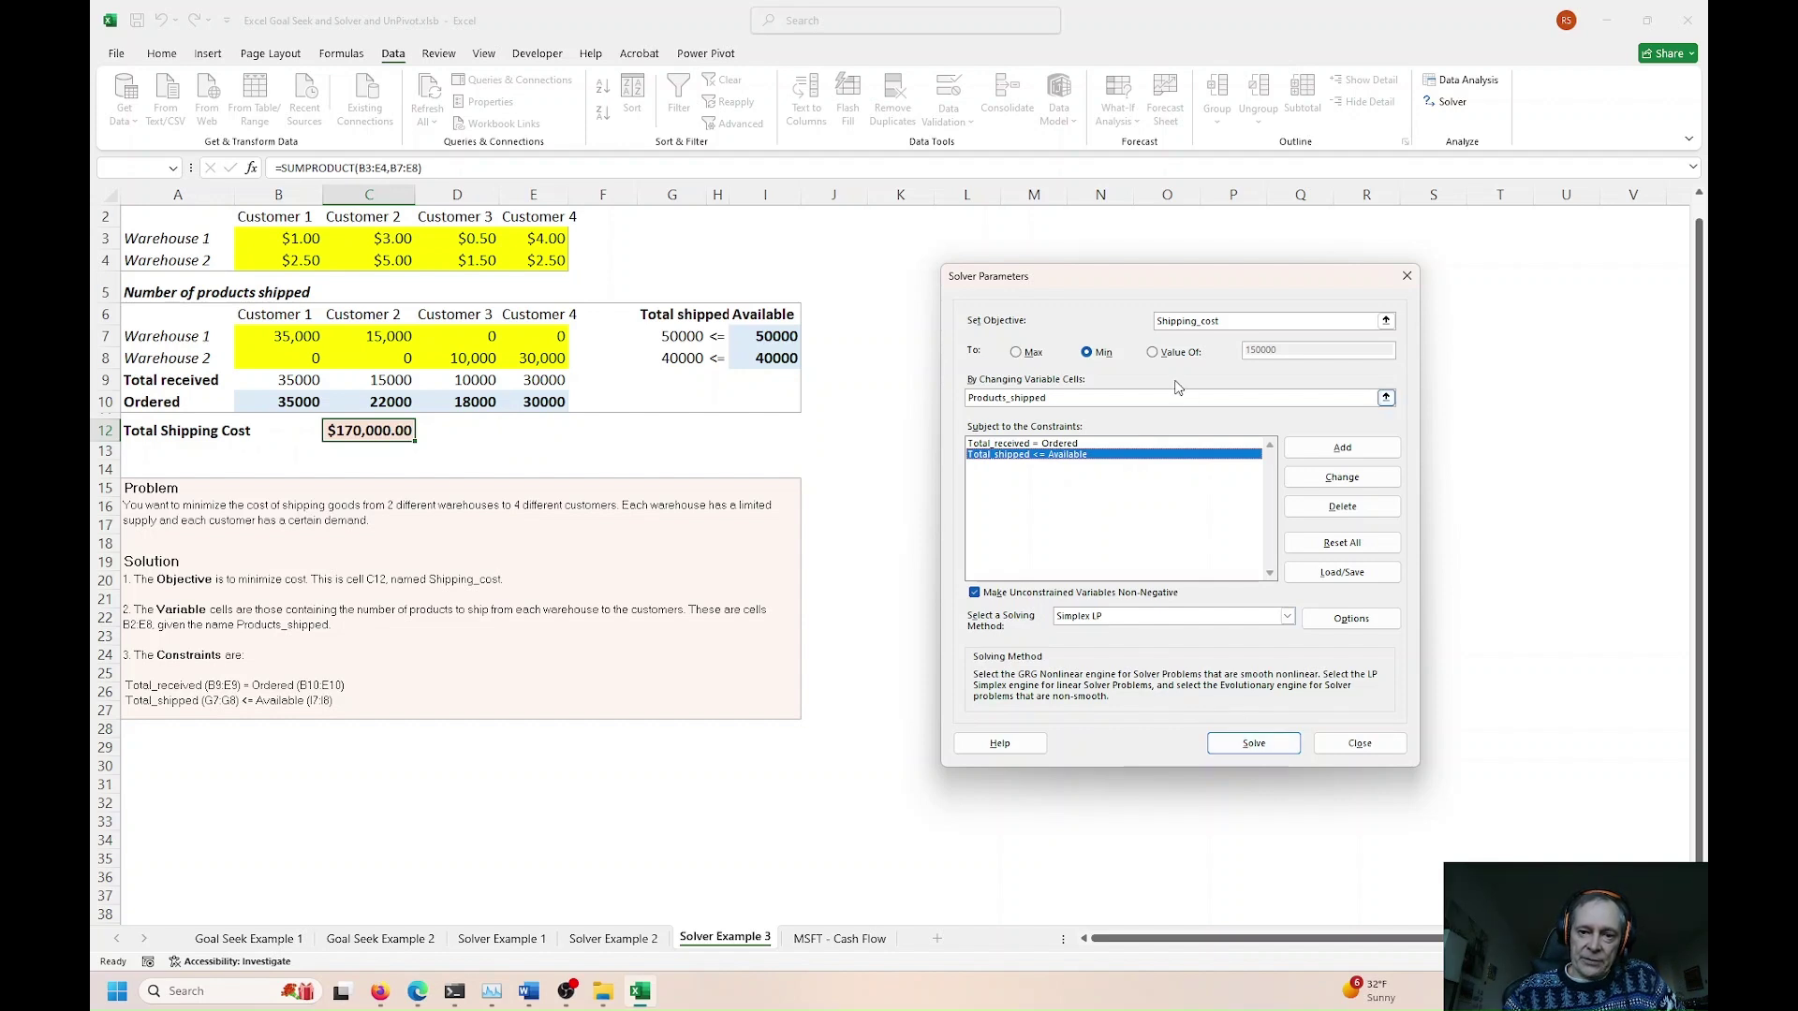
{"action": "left_click", "coordinate": [1253, 743]}
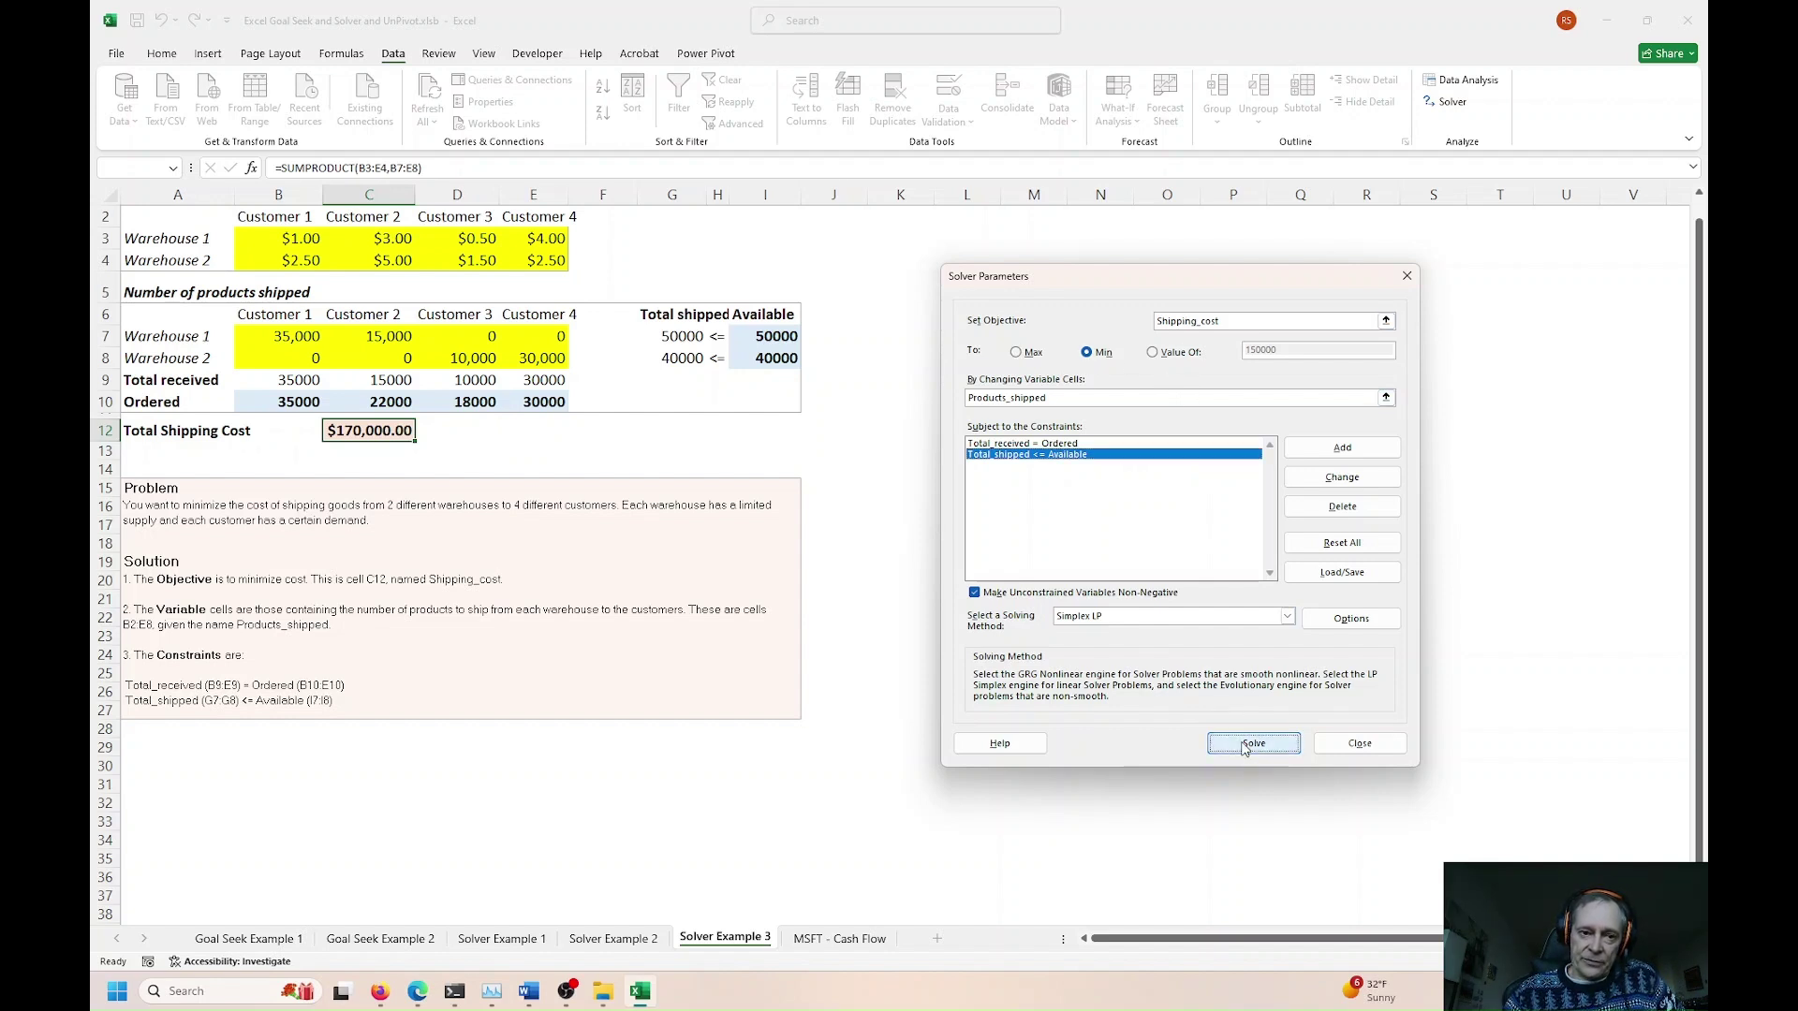
{"action": "left_click", "coordinate": [701, 526]}
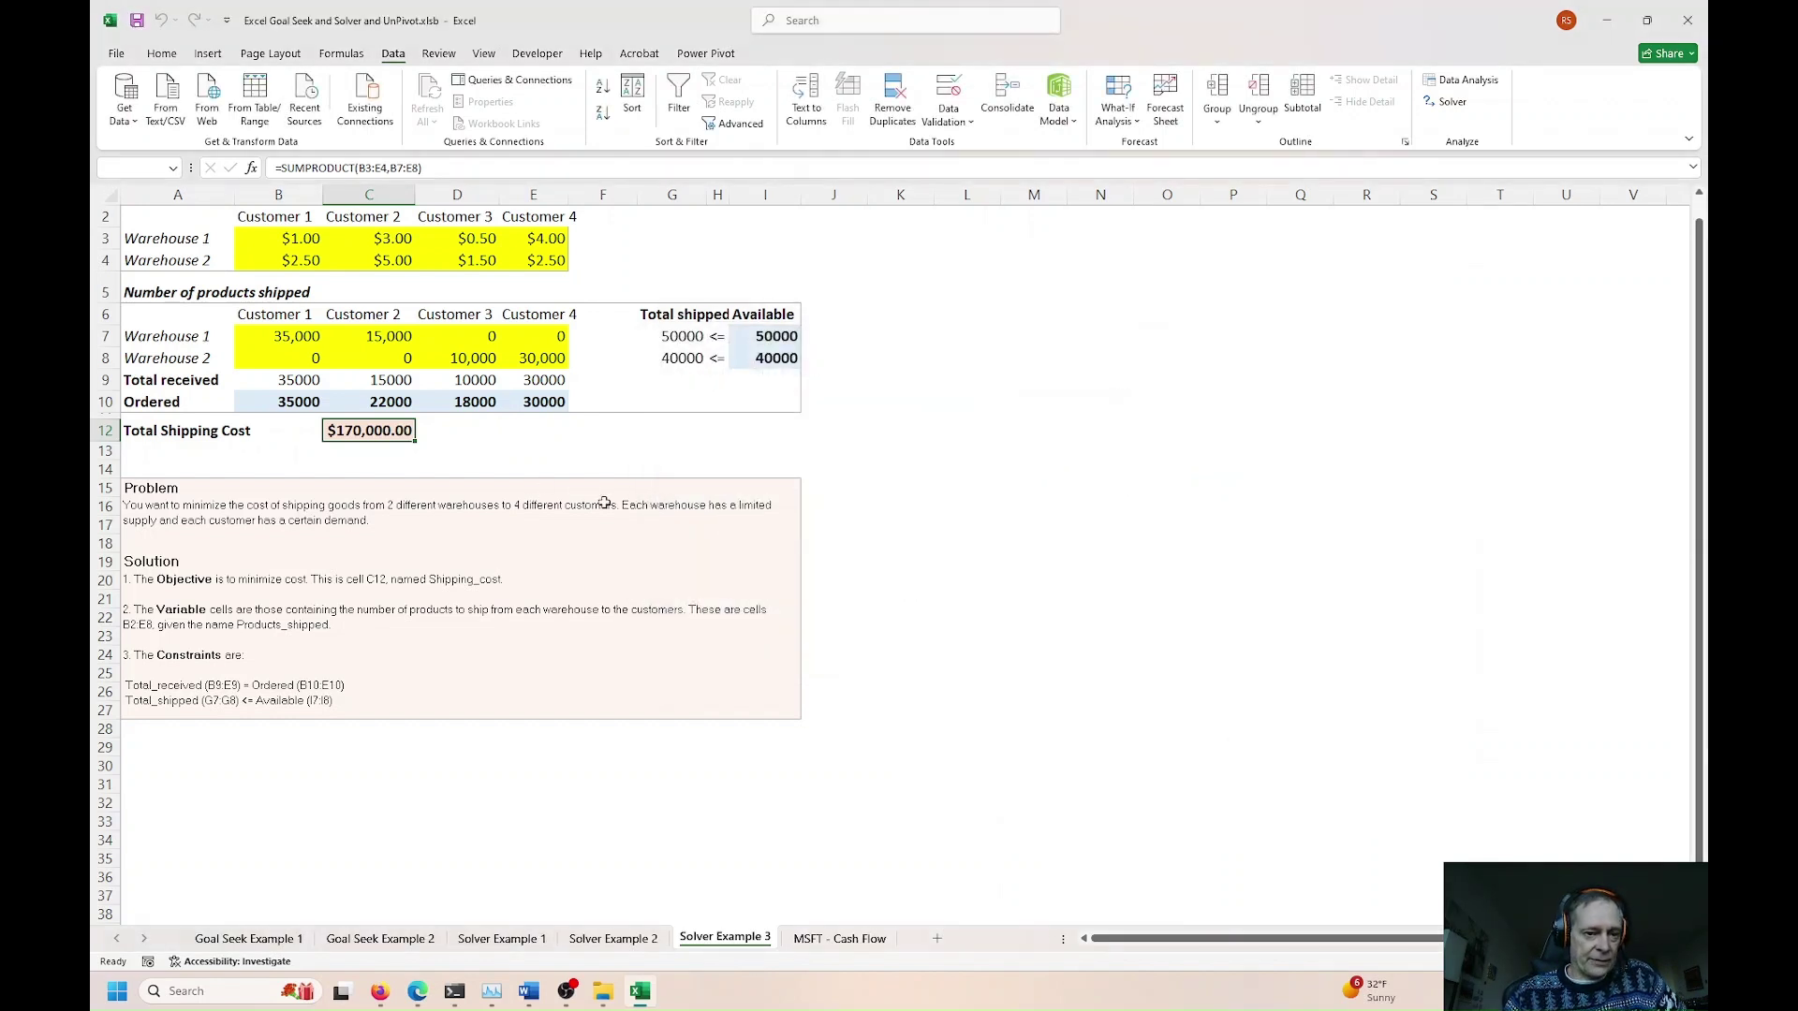
Step: Check the total shipping cost formula and set Warehouse 1's shipments to 5000 for Customer 3 and 500 for Customer 4
{"action": "left_click", "coordinate": [378, 403]}
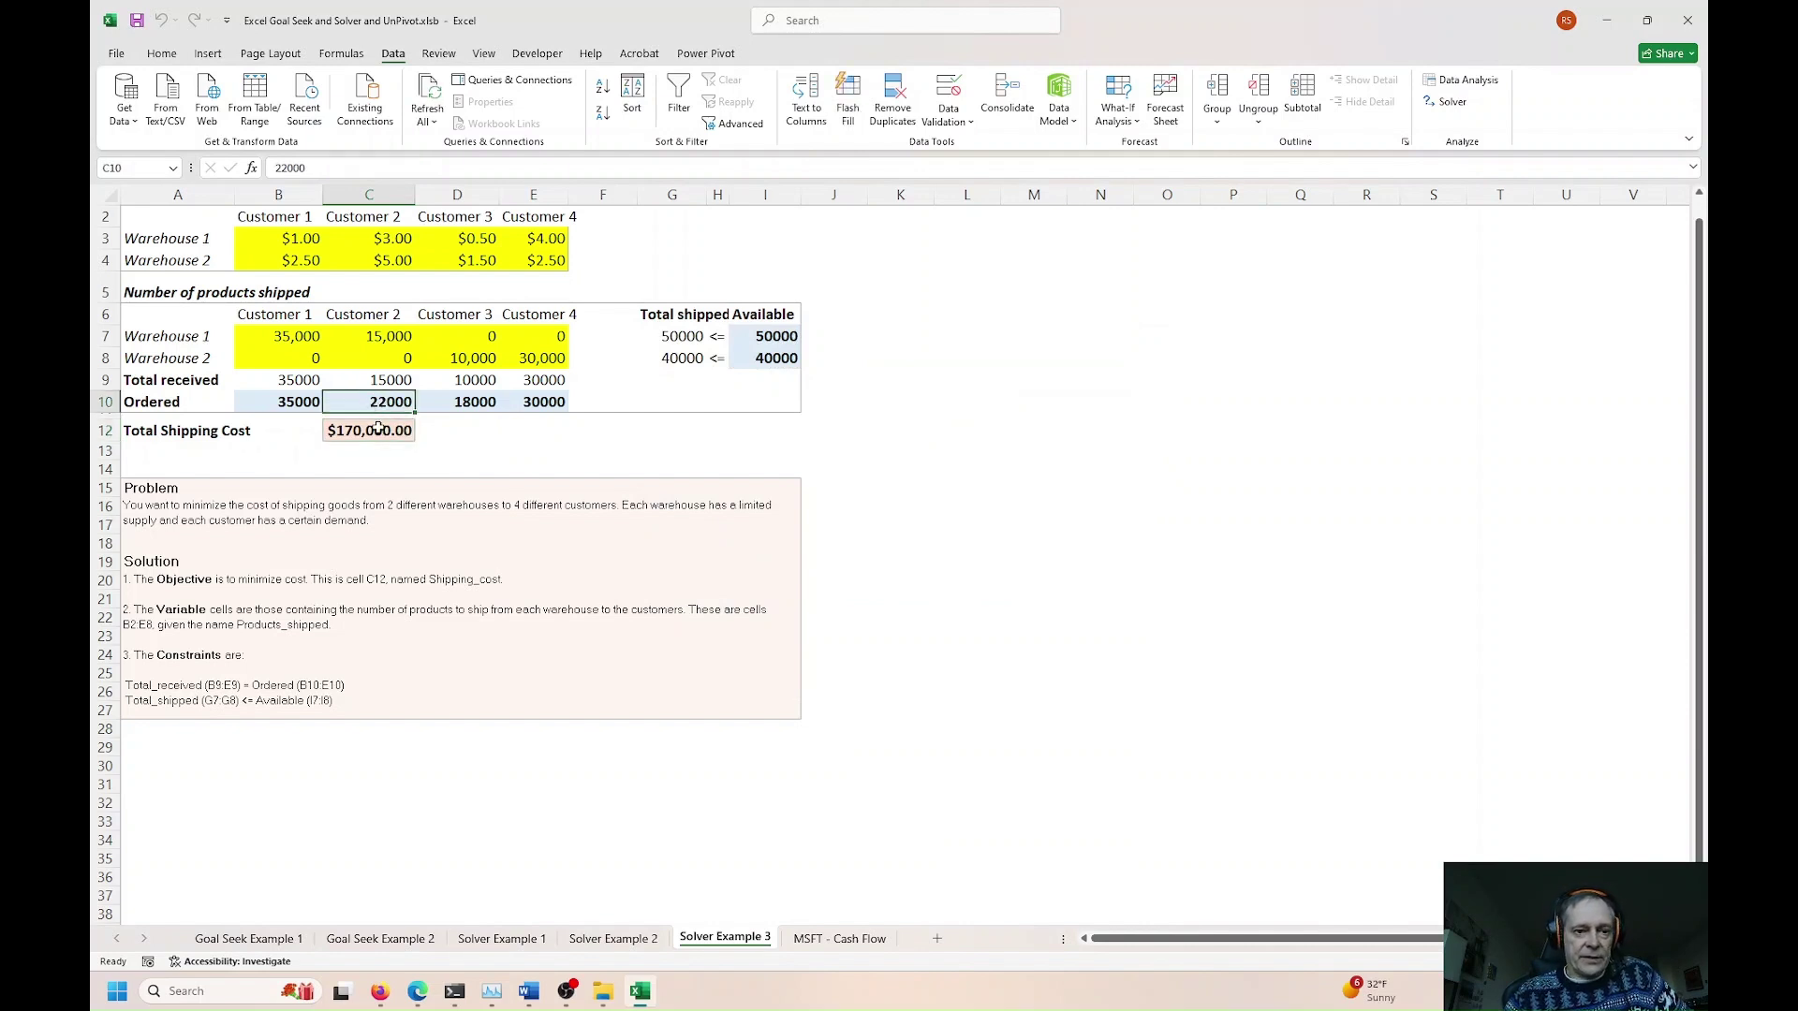
{"action": "double_click", "coordinate": [379, 430]}
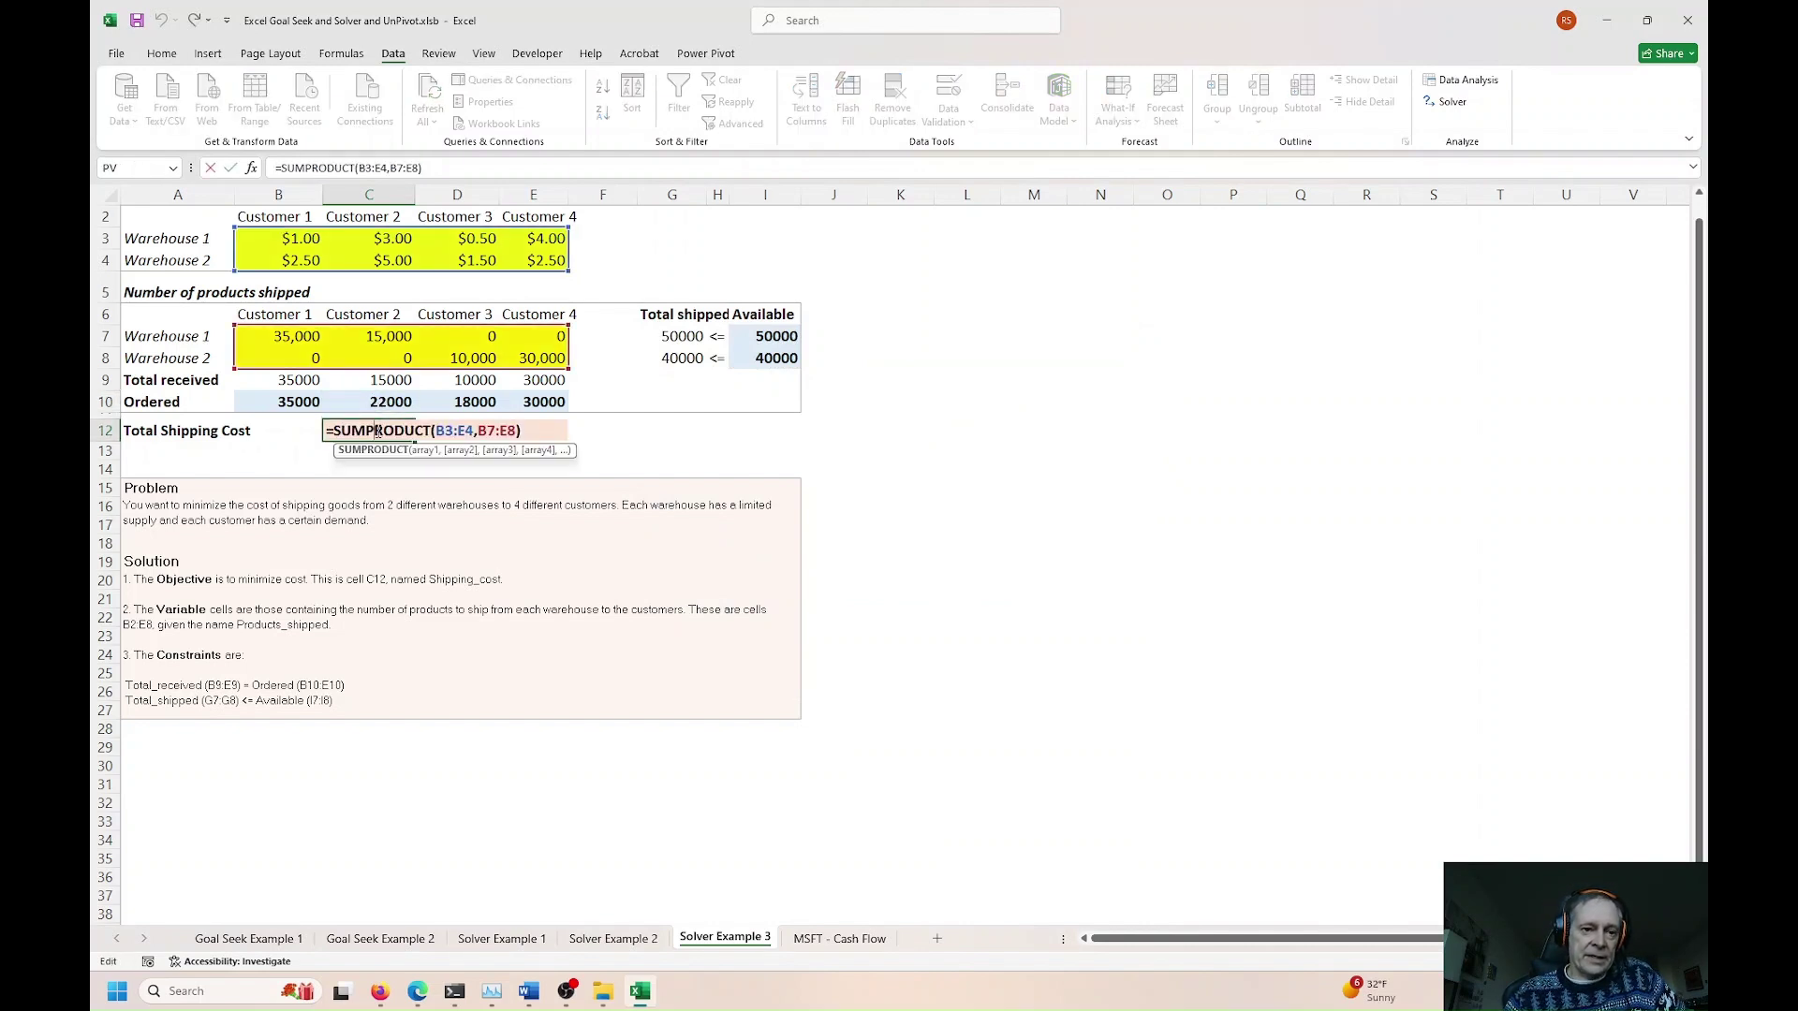
{"action": "key", "text": "Escape"}
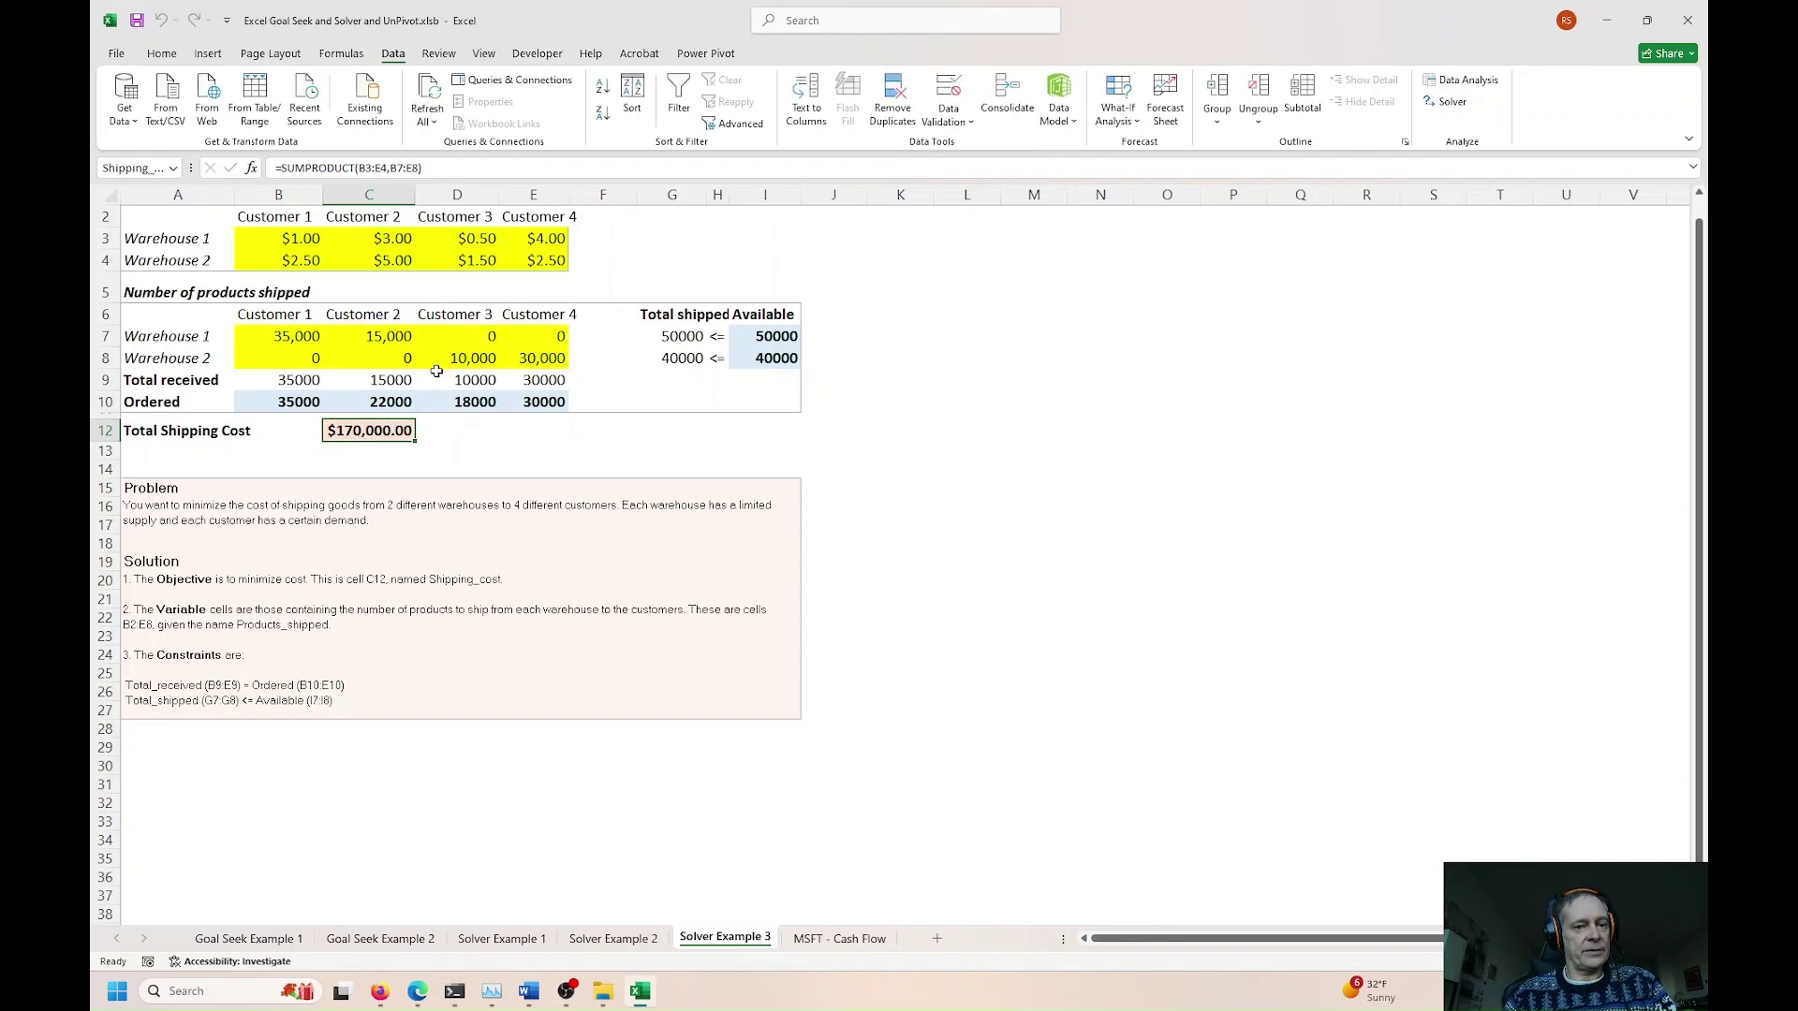
{"action": "left_click", "coordinate": [468, 335]}
{"action": "type", "text": "7000"}
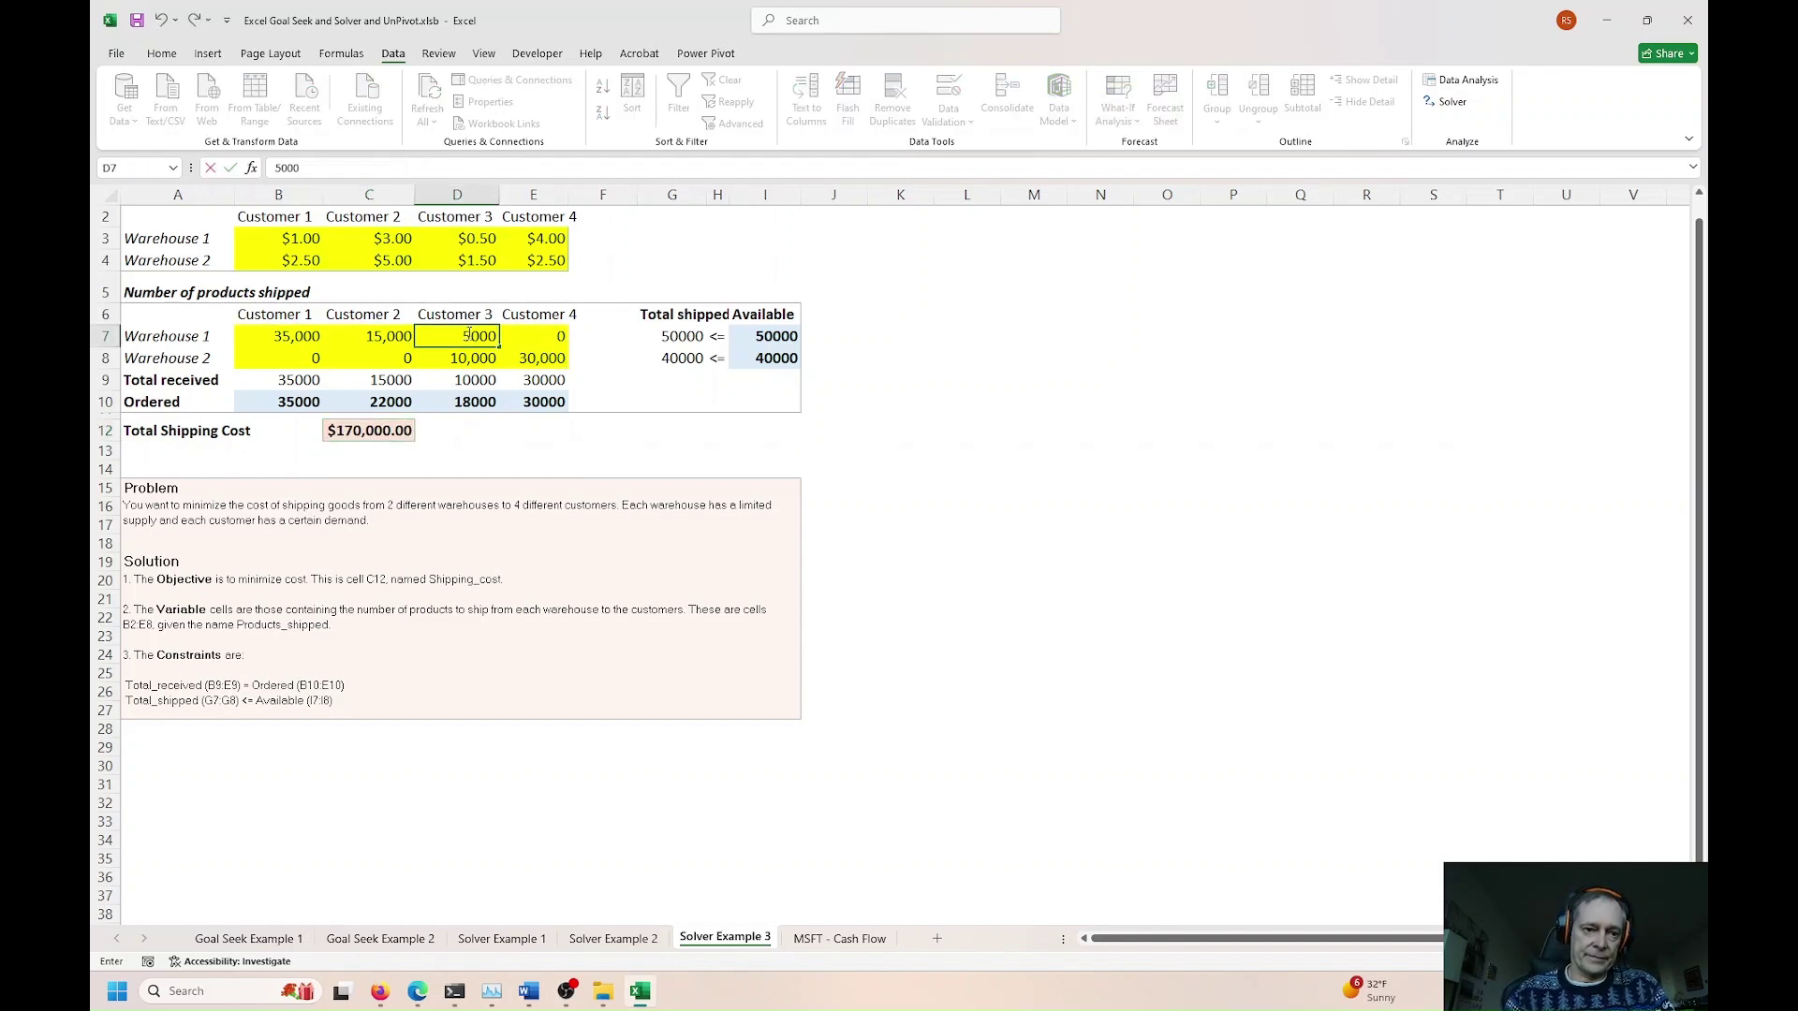
{"action": "key", "text": "Right"}
{"action": "key", "text": "Page_Down"}
{"action": "key", "text": "Page_Up"}
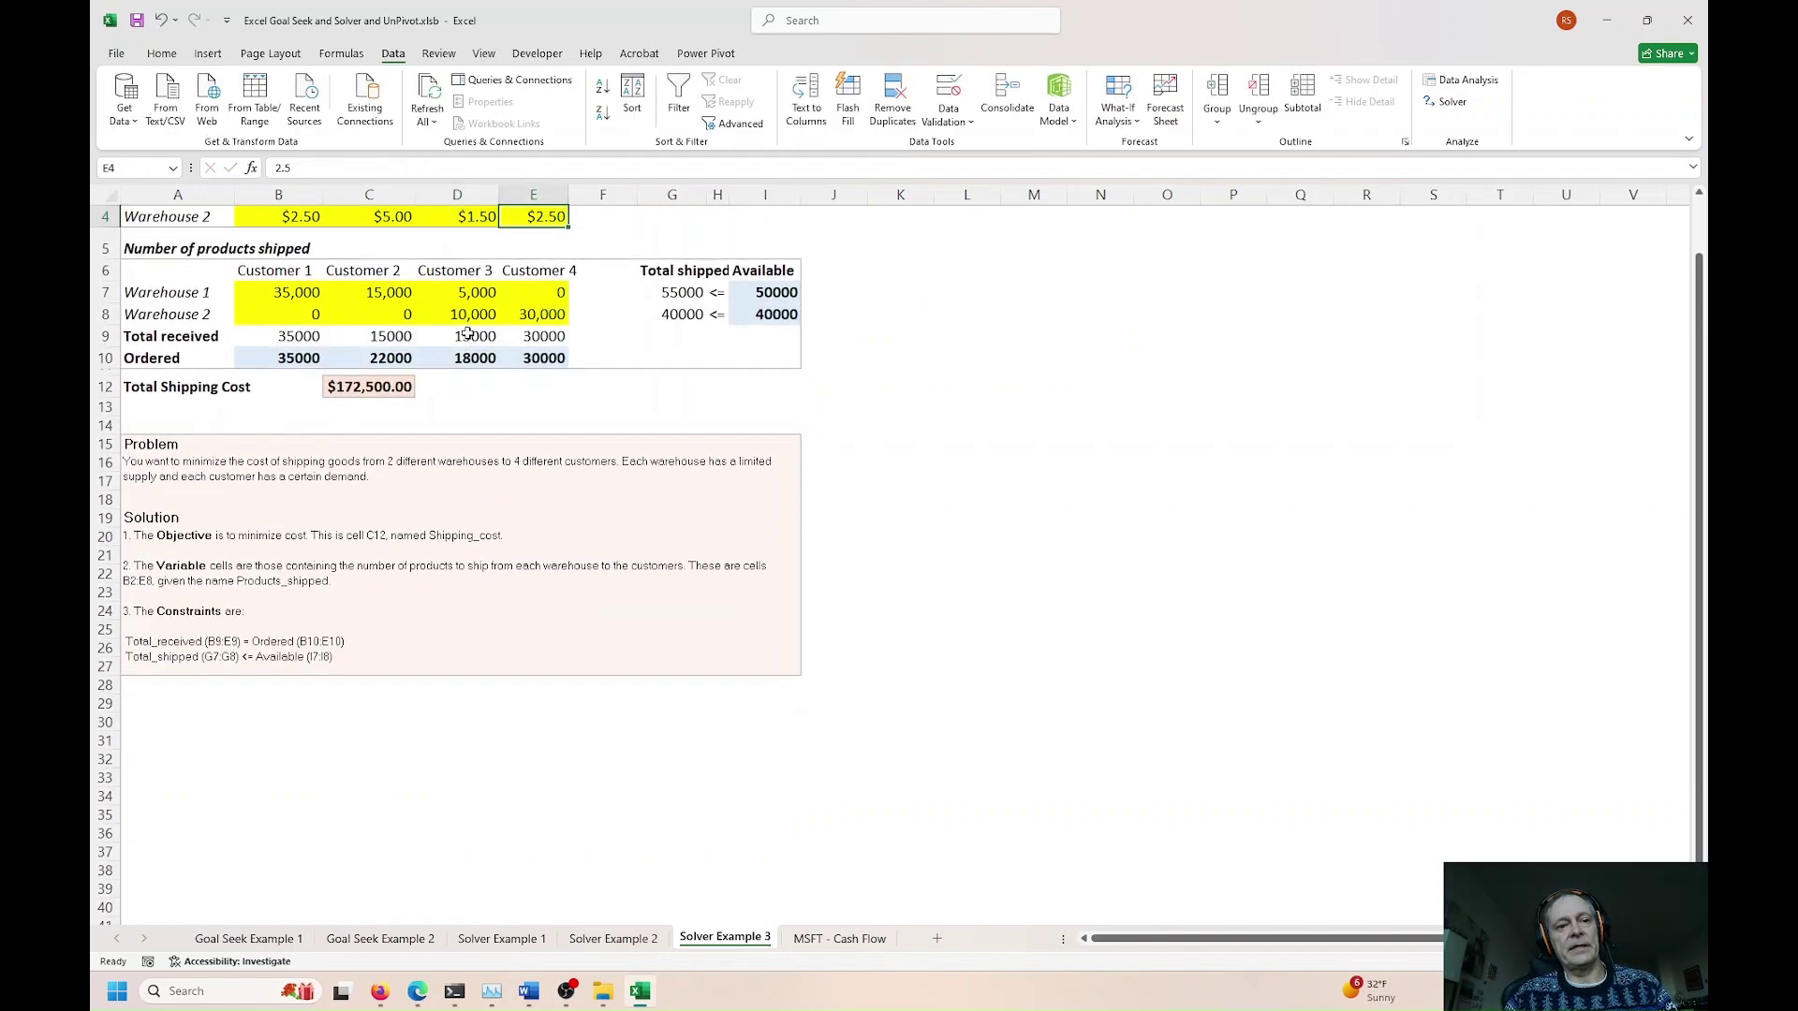
{"action": "left_click", "coordinate": [536, 294]}
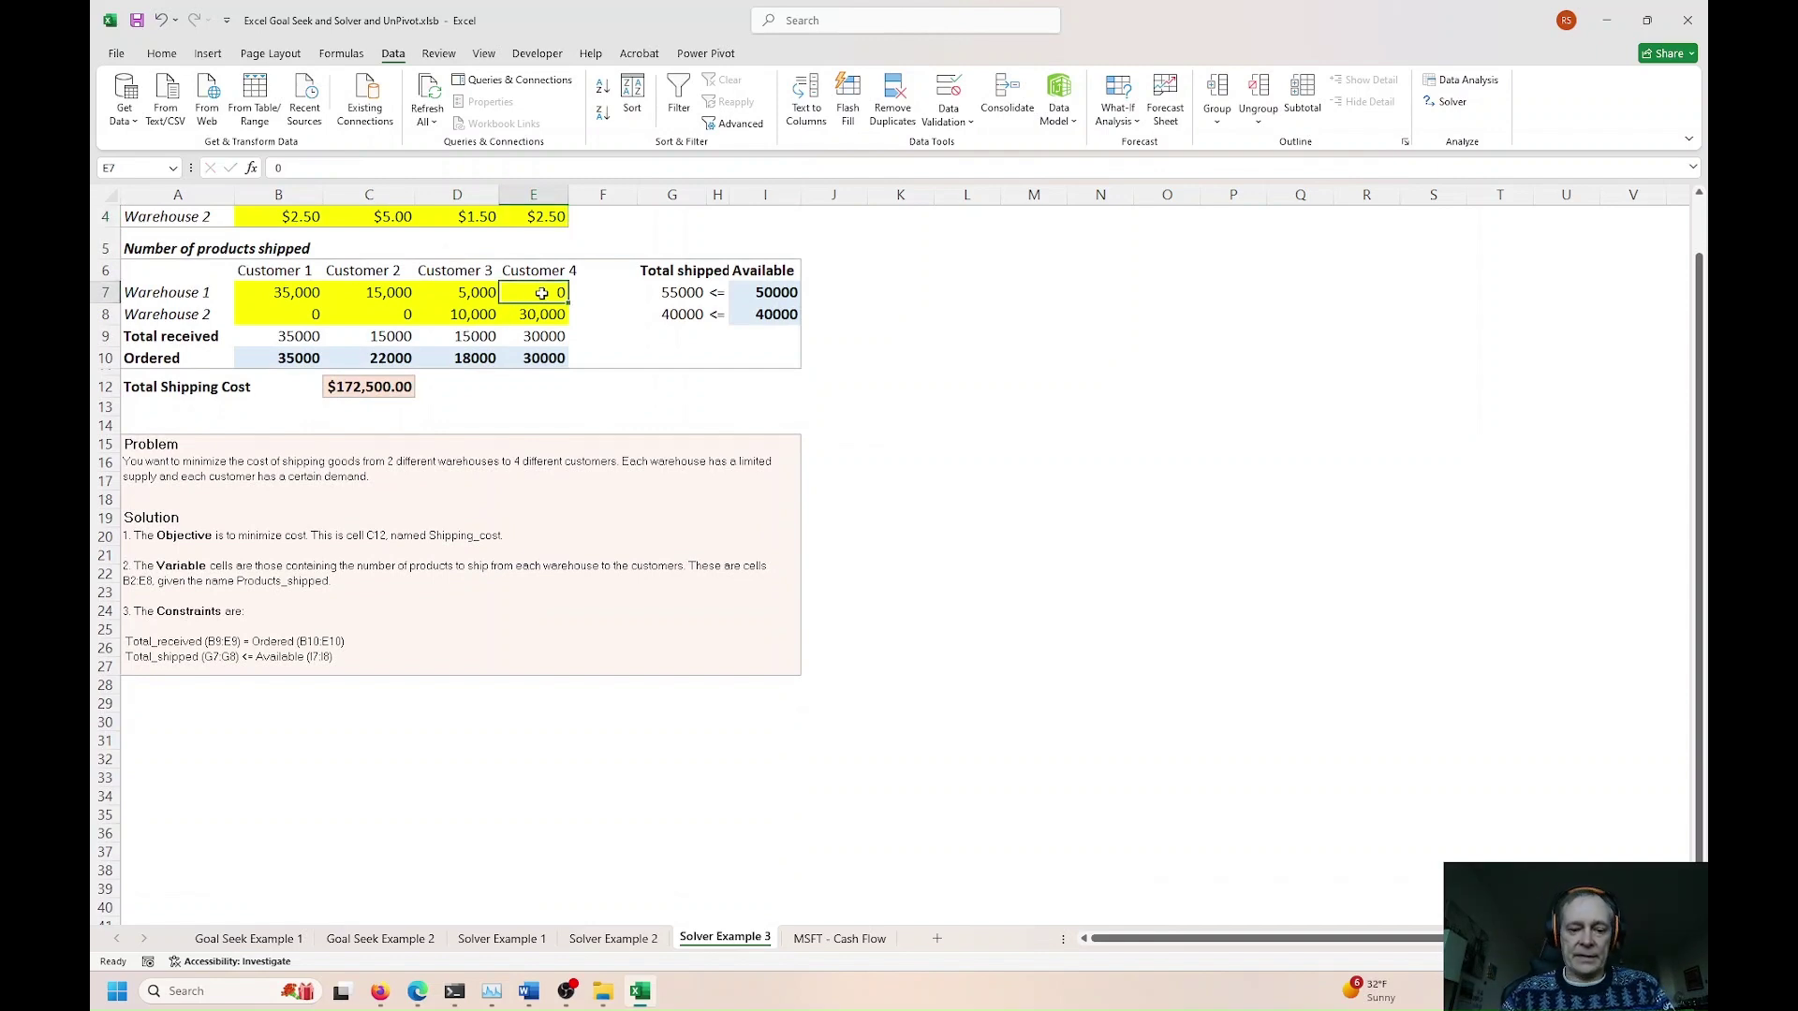
{"action": "type", "text": "500"}
{"action": "key", "text": "Return"}
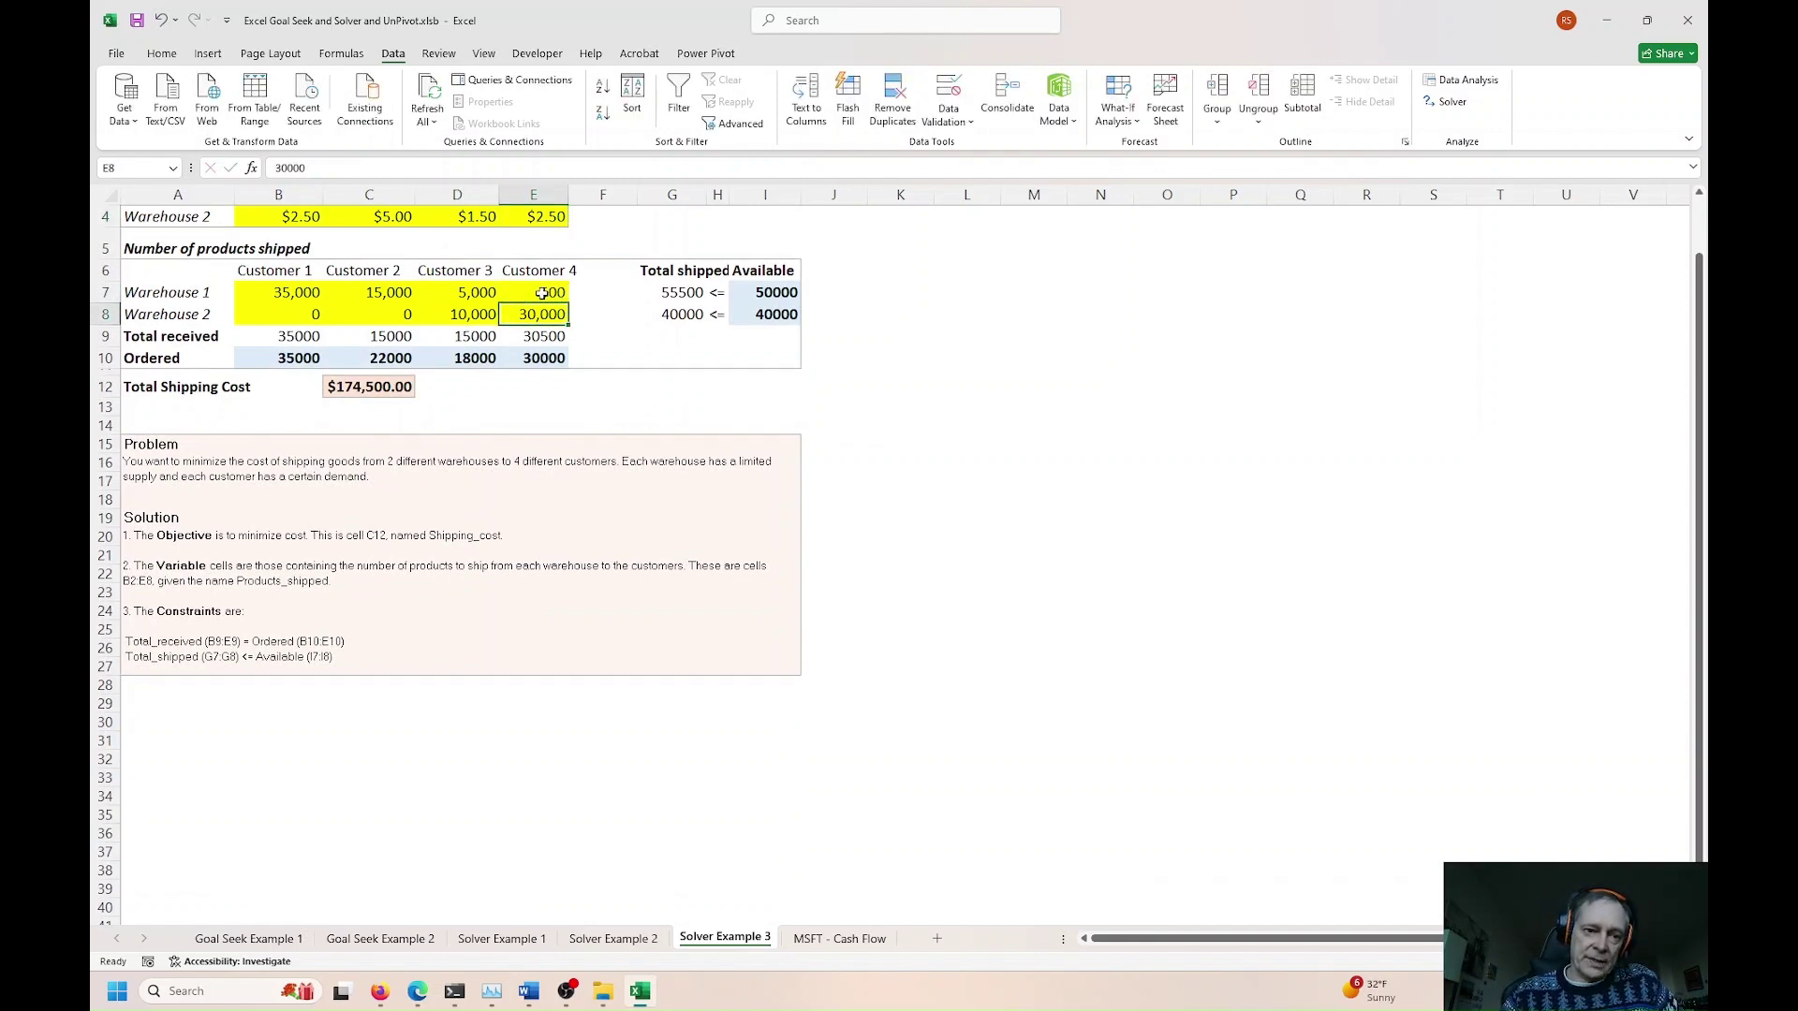
{"action": "left_click", "coordinate": [367, 386]}
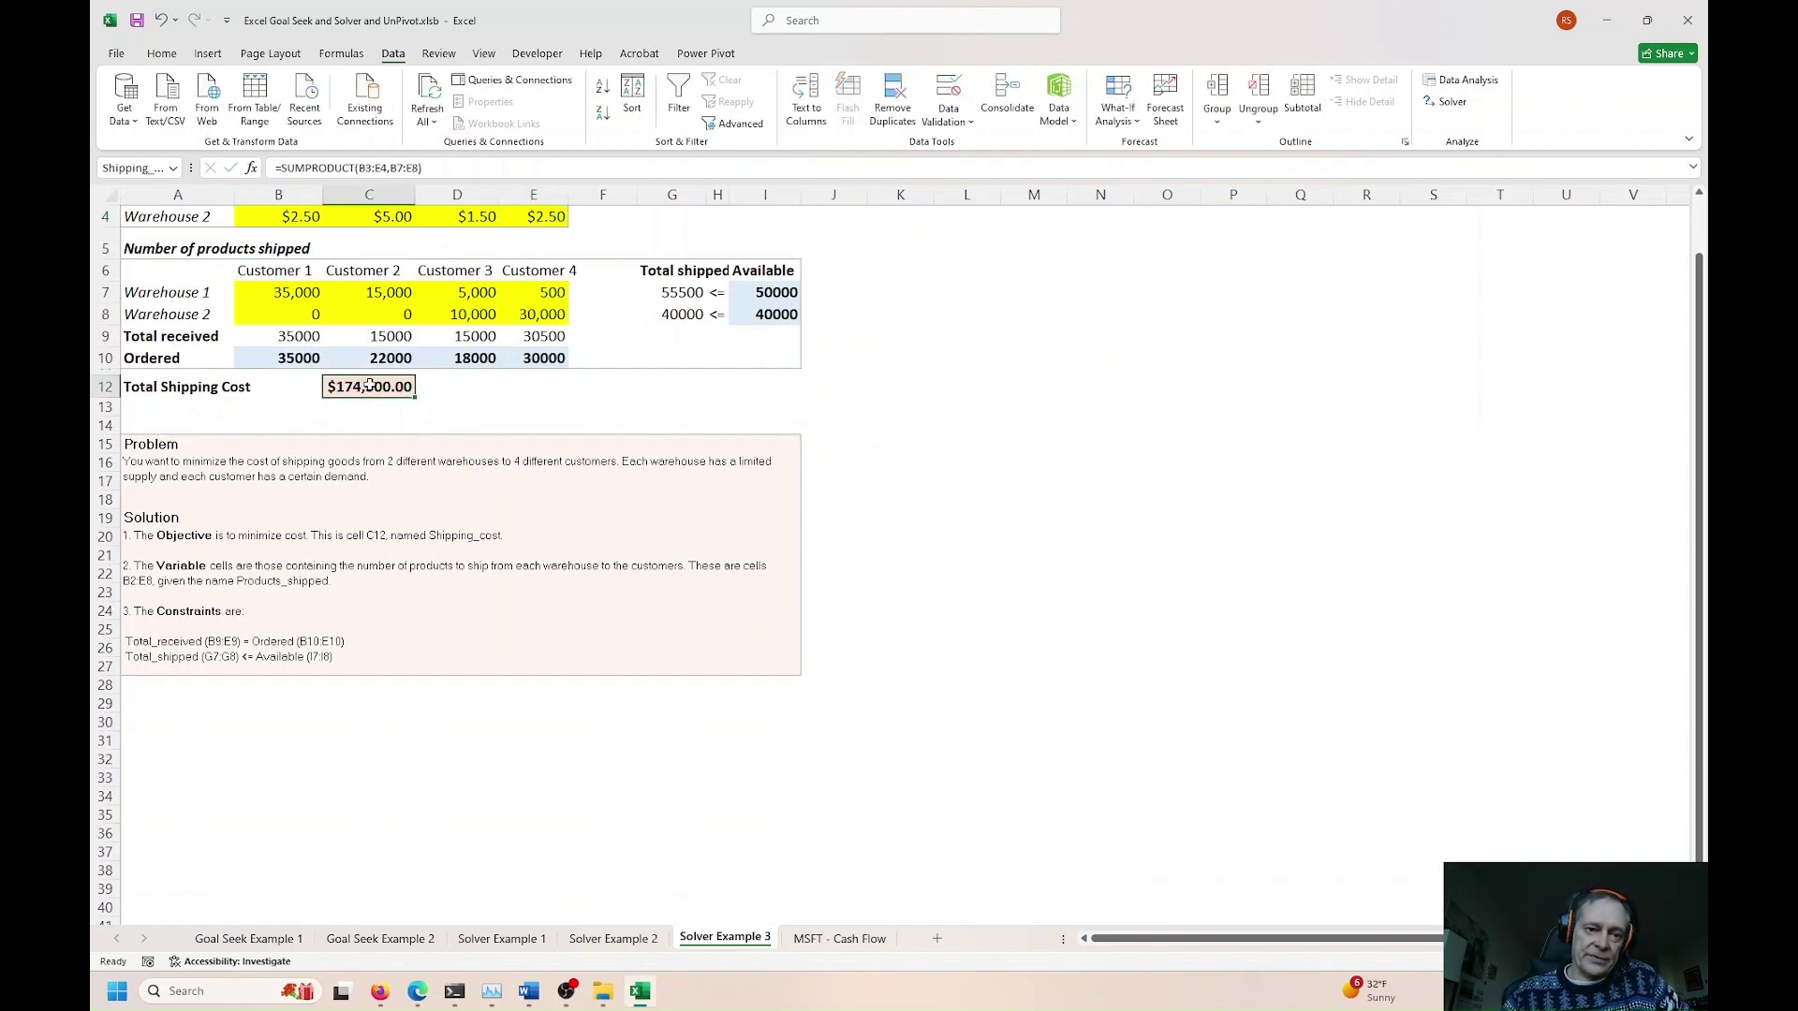
Step: Set the available quantity to 60000 for Warehouse 1 and 45000 for Warehouse 2, and compare with the total shipped cells
{"action": "left_click", "coordinate": [768, 291]}
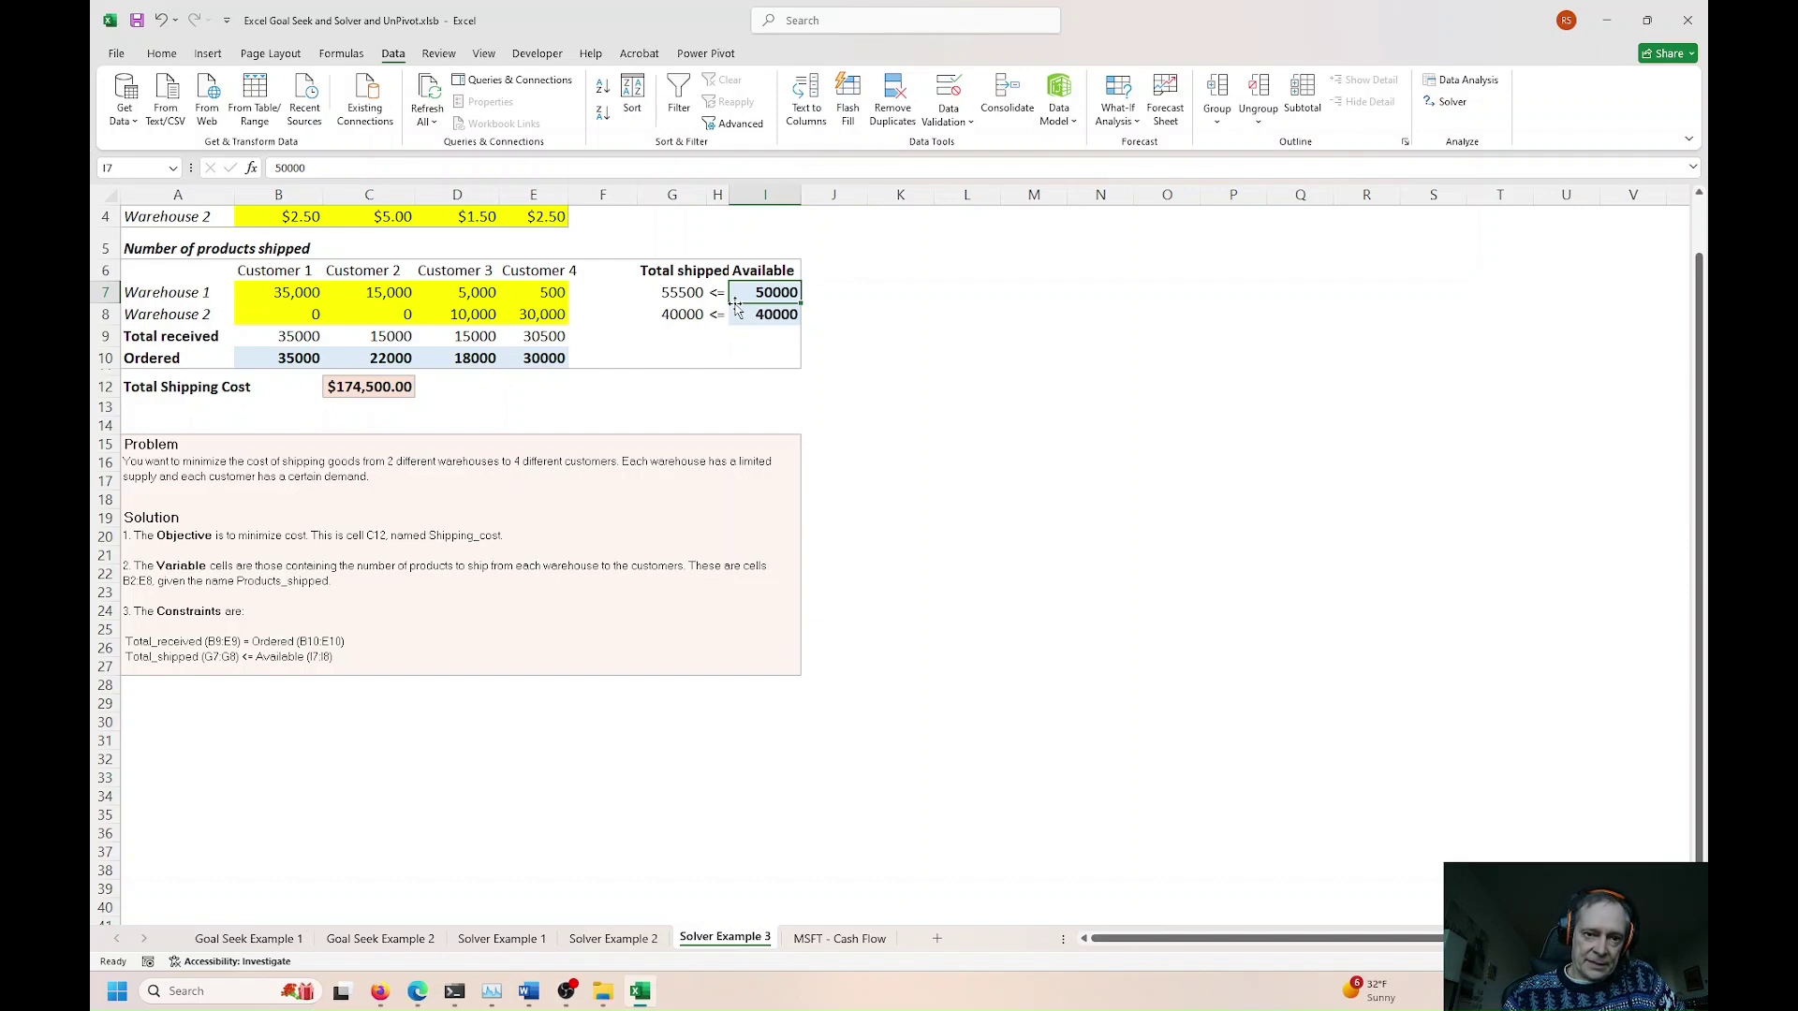
{"action": "left_click", "coordinate": [696, 293]}
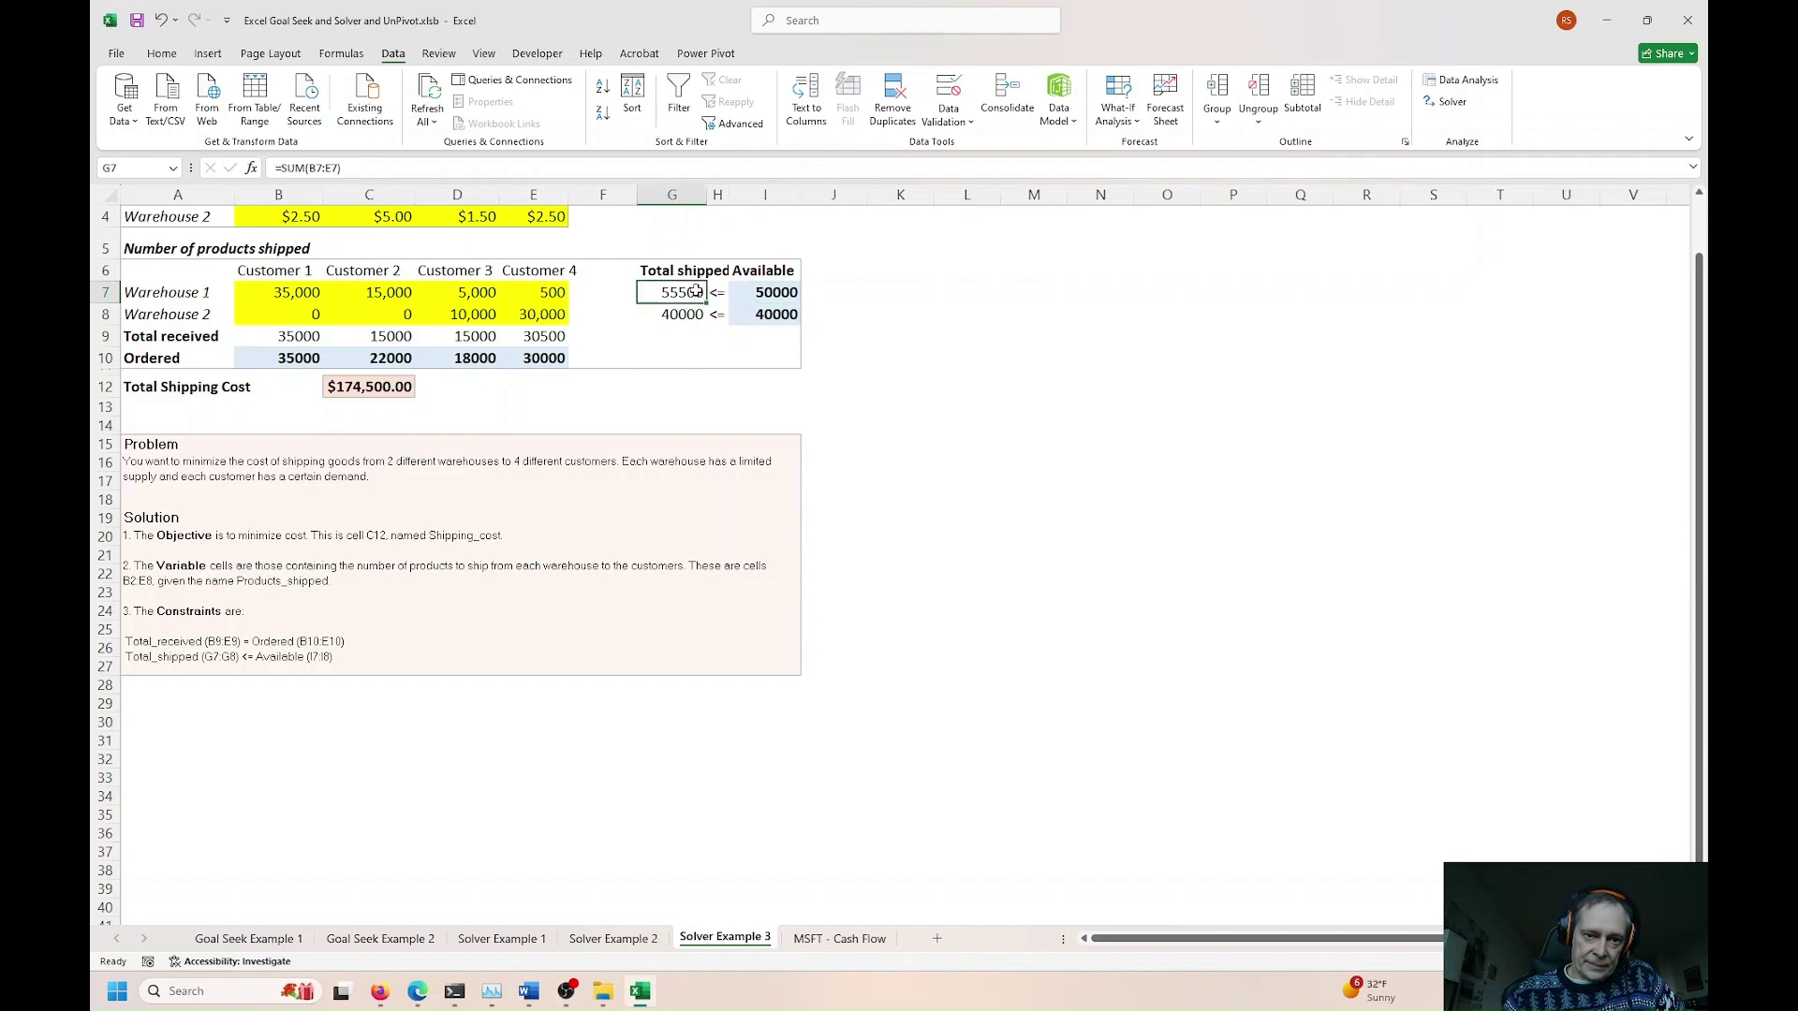
{"action": "left_click", "coordinate": [760, 292]}
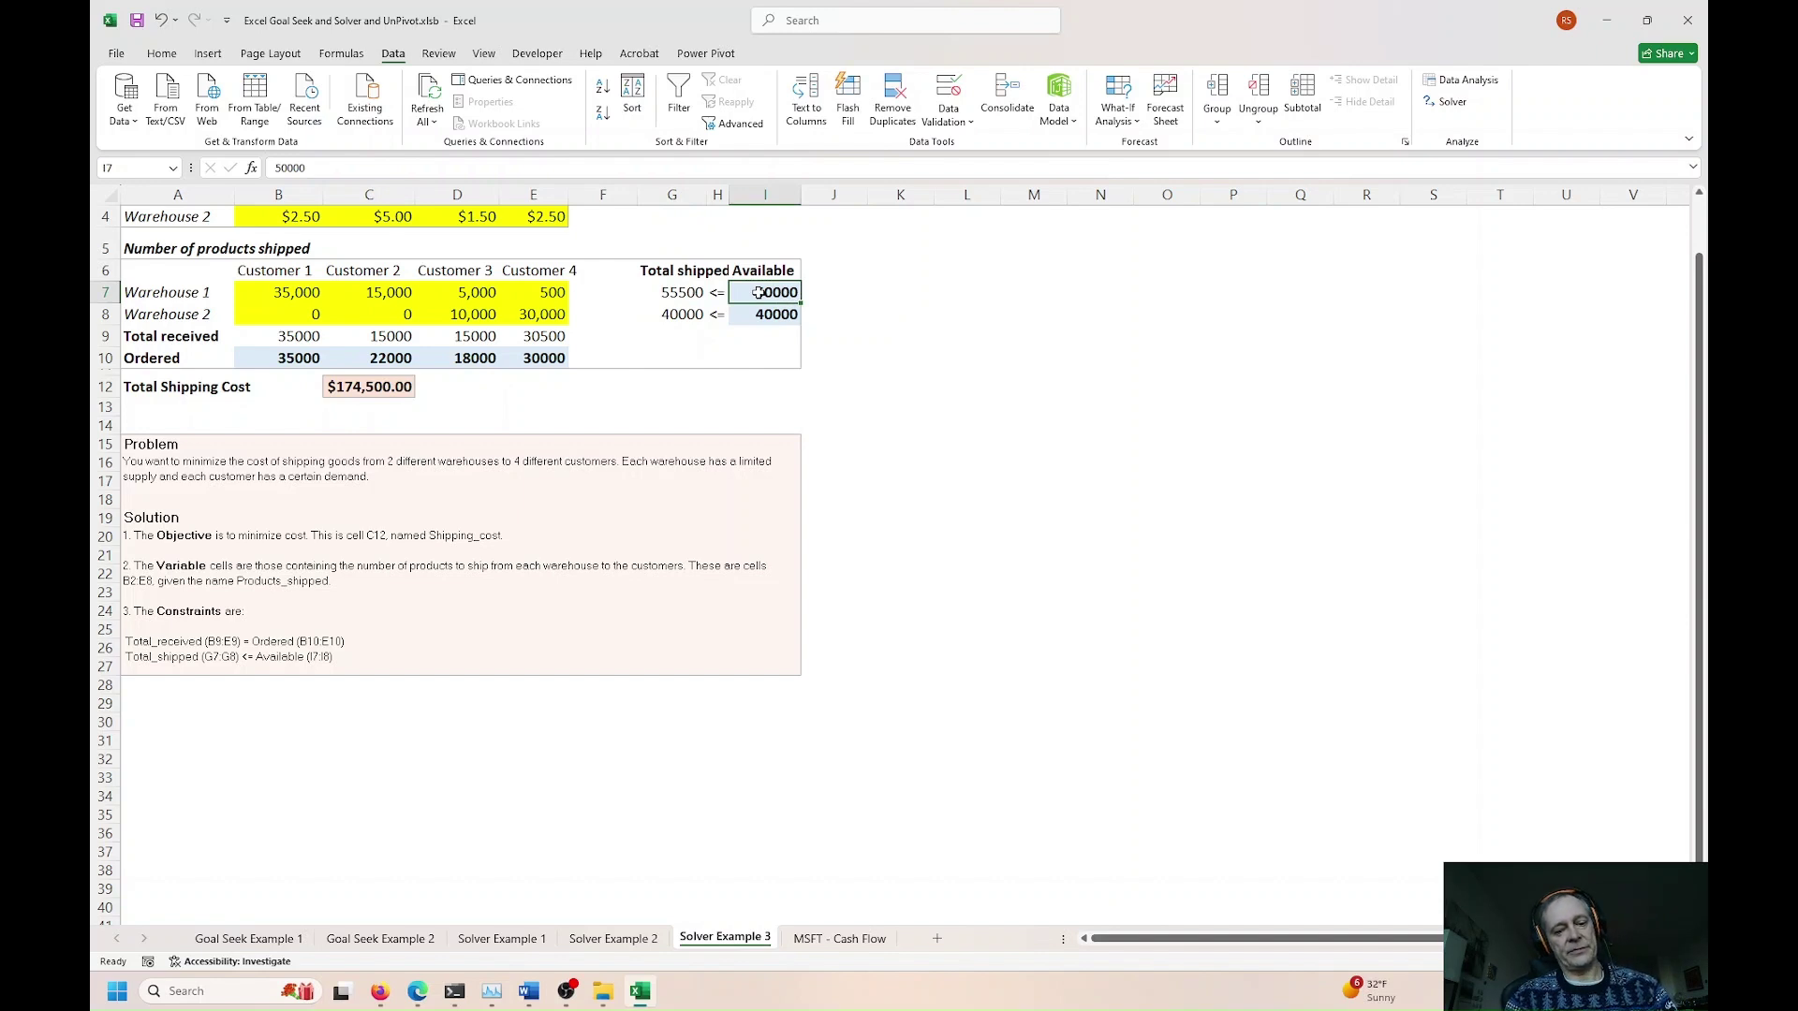
{"action": "type", "text": "60000"}
{"action": "key", "text": "Return"}
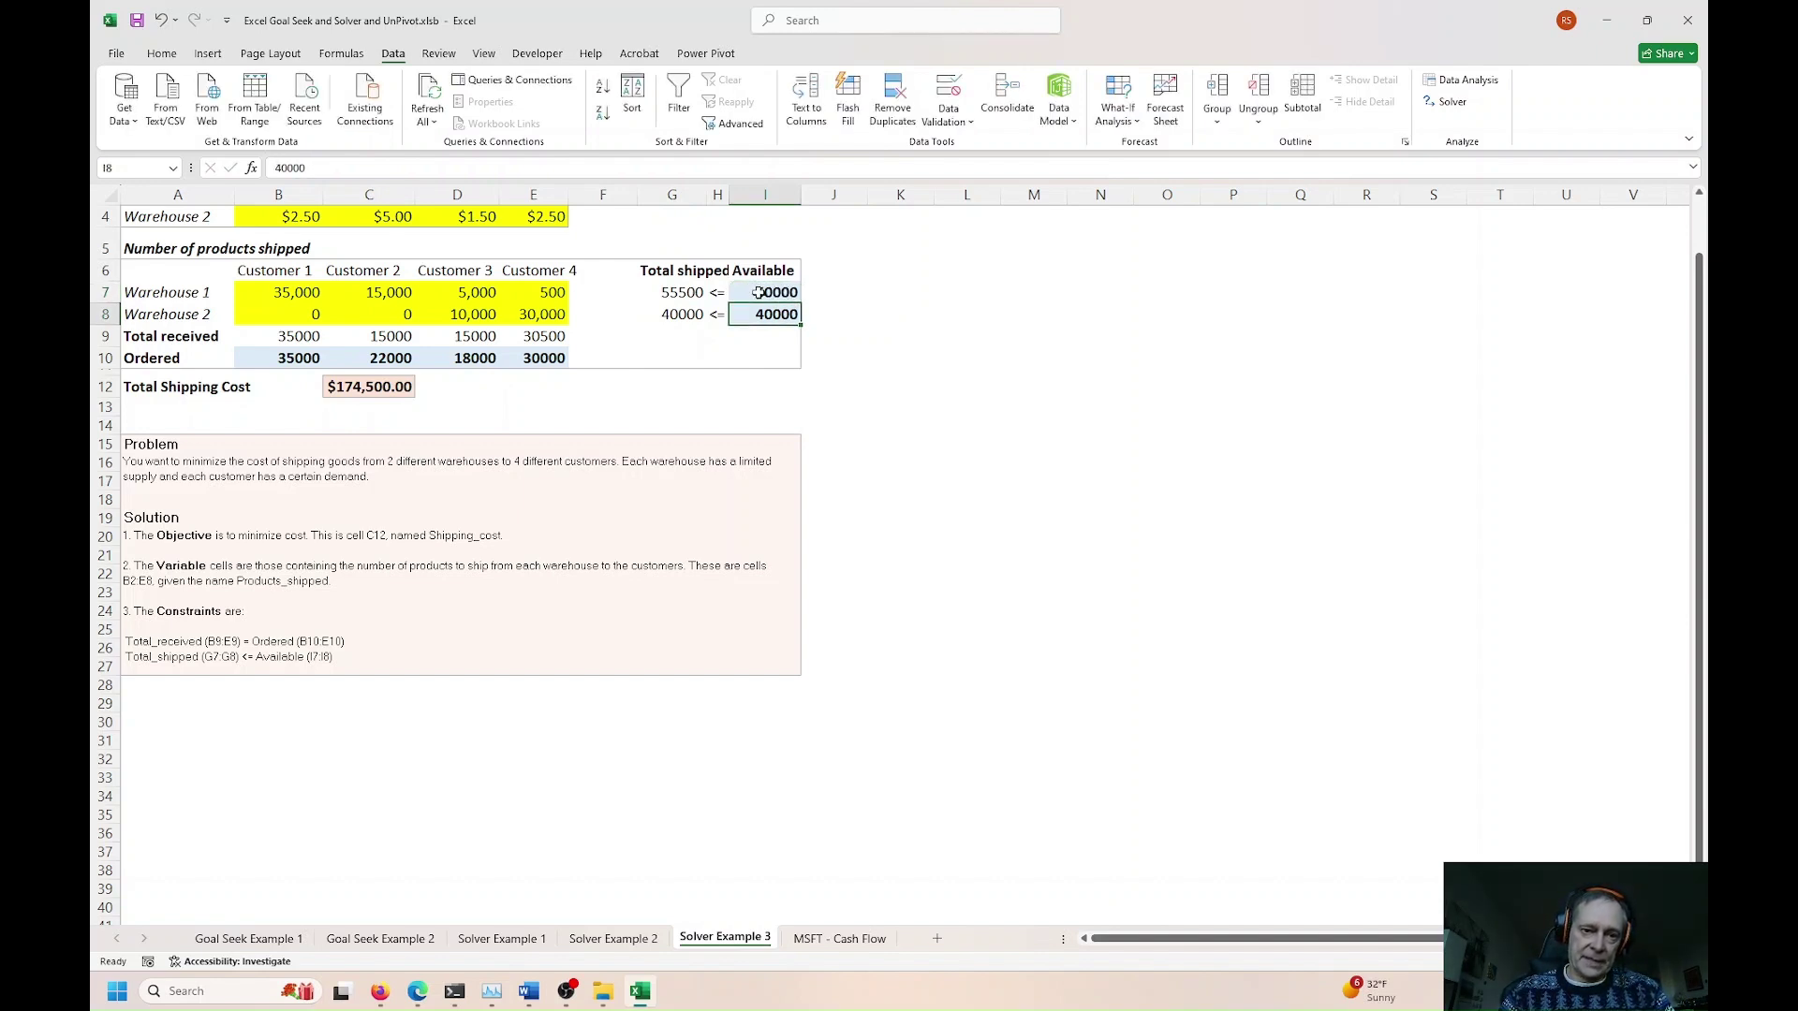
{"action": "type", "text": "45000"}
{"action": "key", "text": "Return"}
{"action": "scroll", "coordinate": [767, 312], "scroll_direction": "up", "scroll_amount": 1}
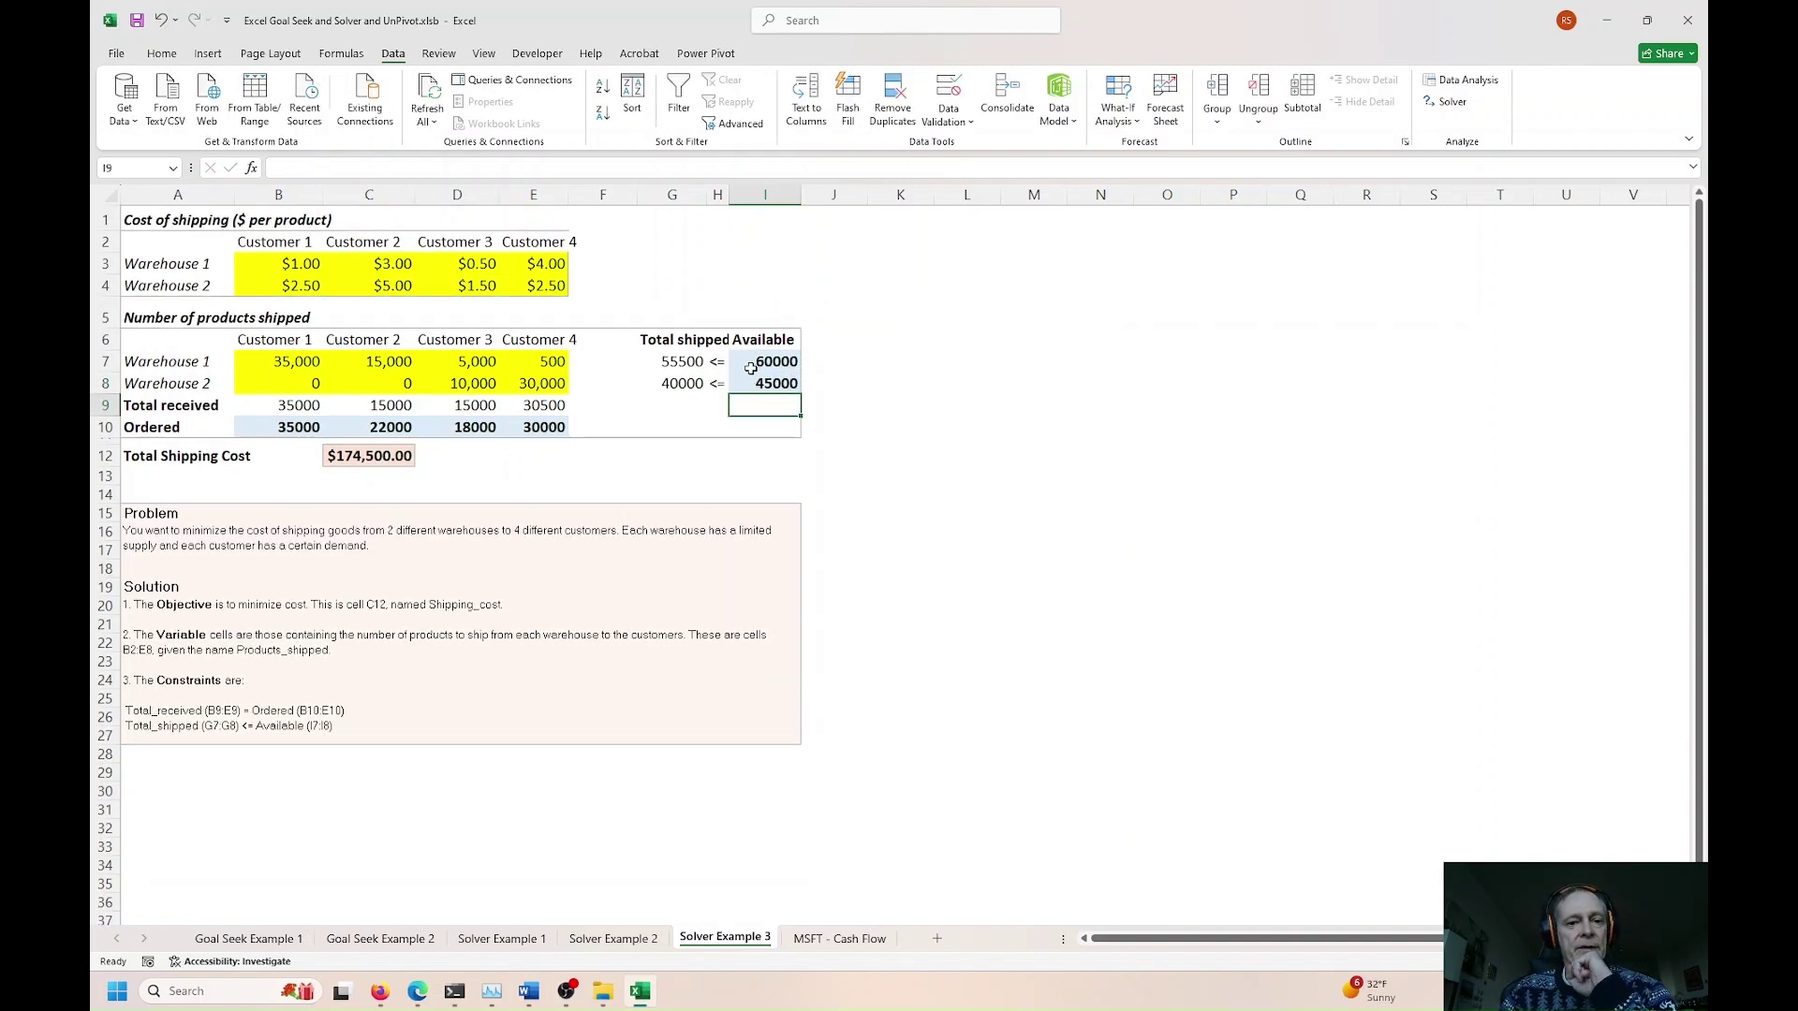
{"action": "left_click_drag", "start_coordinate": [749, 365], "coordinate": [747, 382]}
{"action": "left_click", "coordinate": [675, 385]}
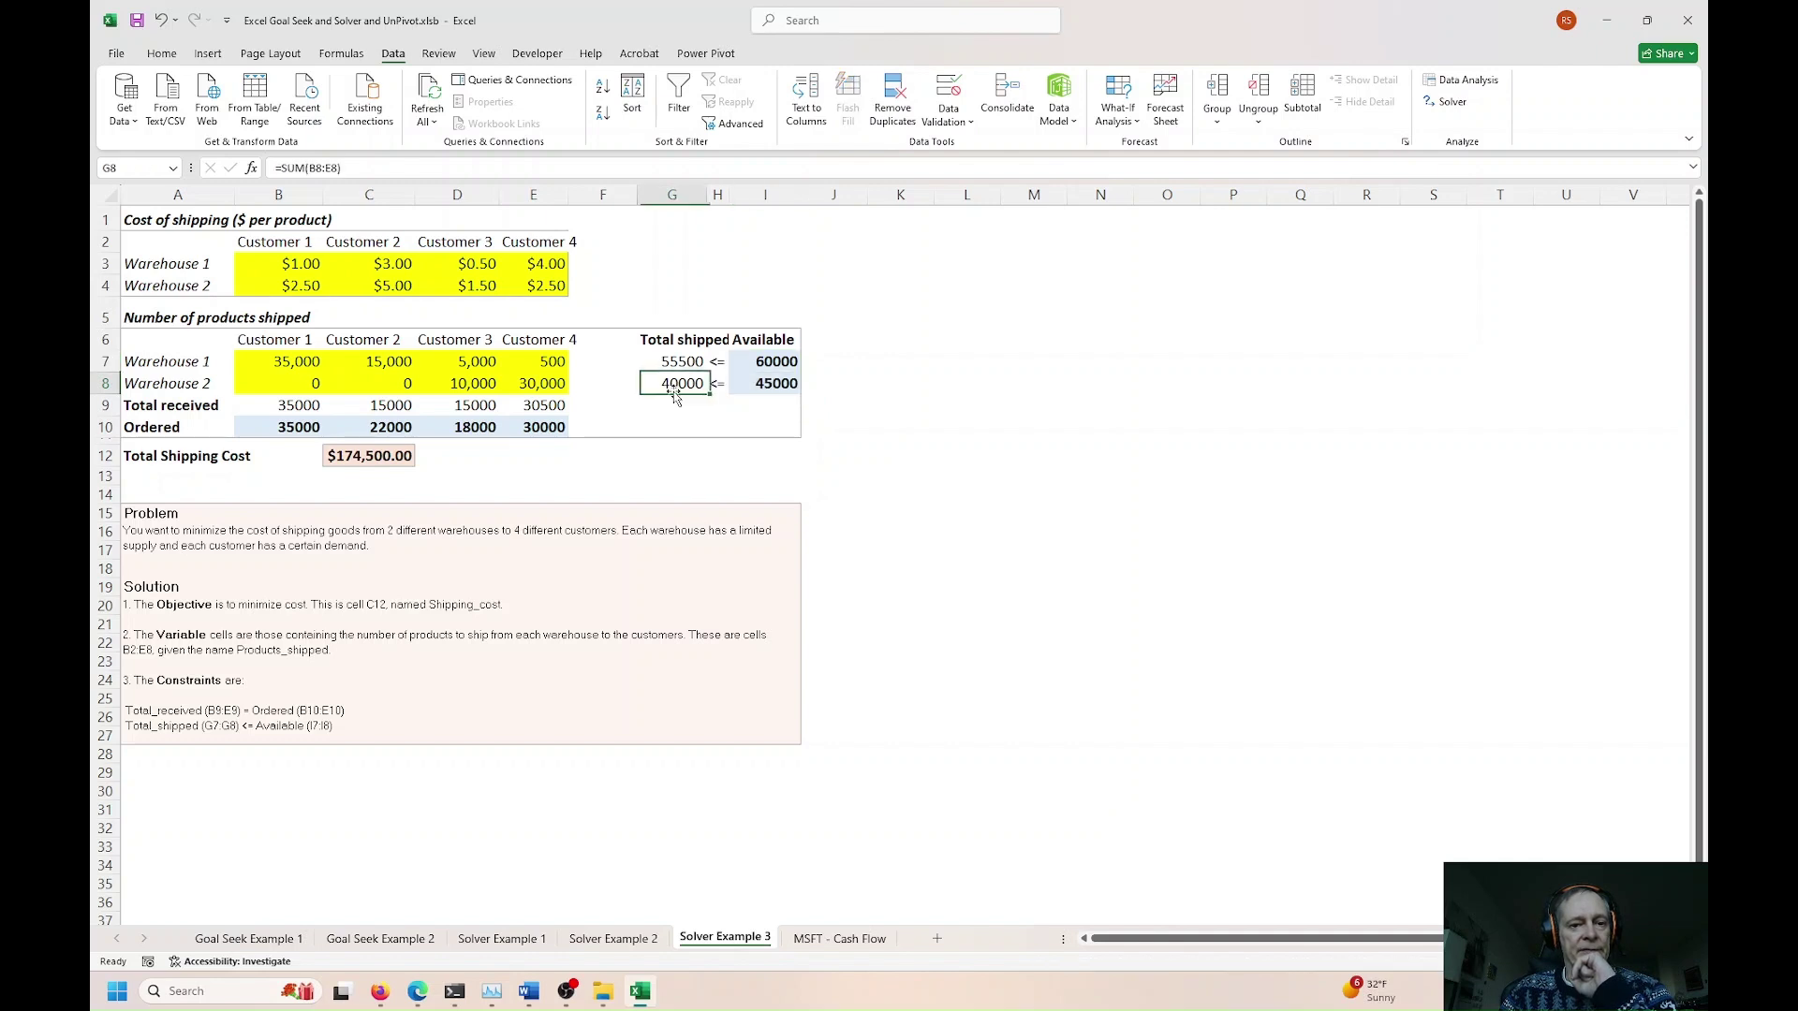
Step: Compare the total shipped cells with the available quantities for Warehouse 1 and Warehouse 2
{"action": "left_click", "coordinate": [794, 383]}
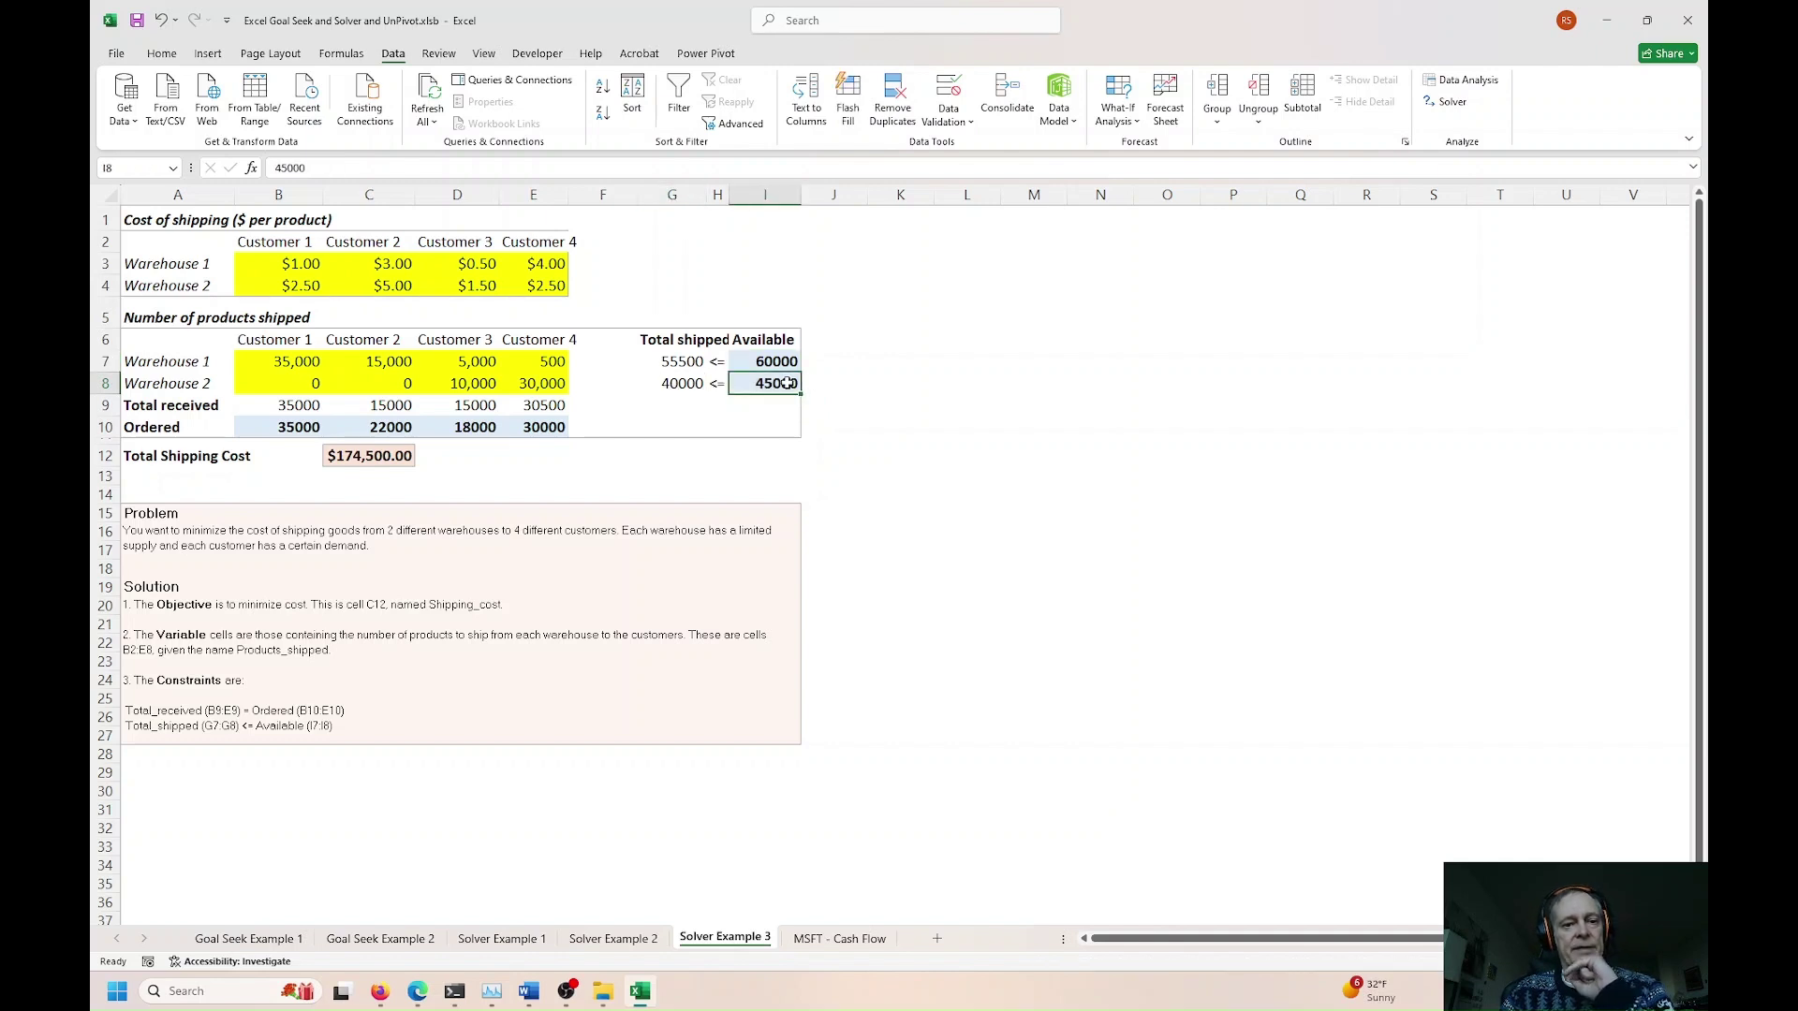
{"action": "left_click", "coordinate": [688, 365]}
{"action": "left_click", "coordinate": [759, 360]}
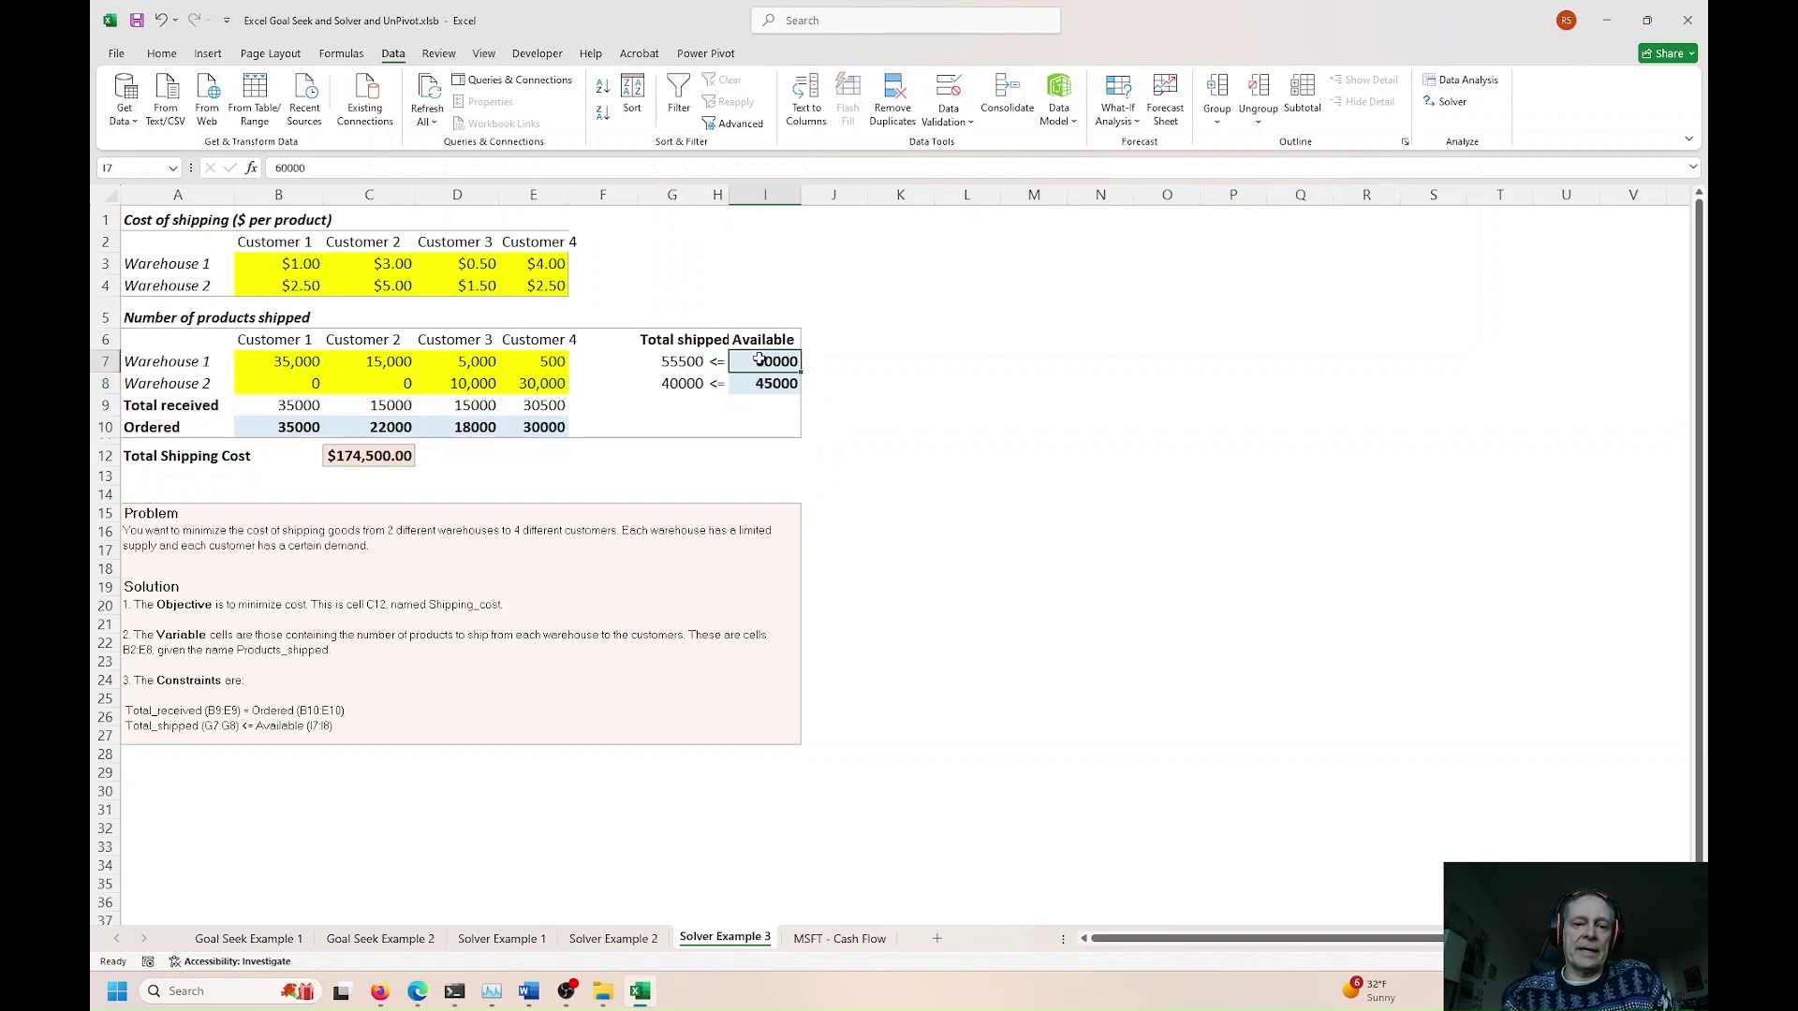
{"action": "left_click_drag", "start_coordinate": [759, 360], "coordinate": [763, 383]}
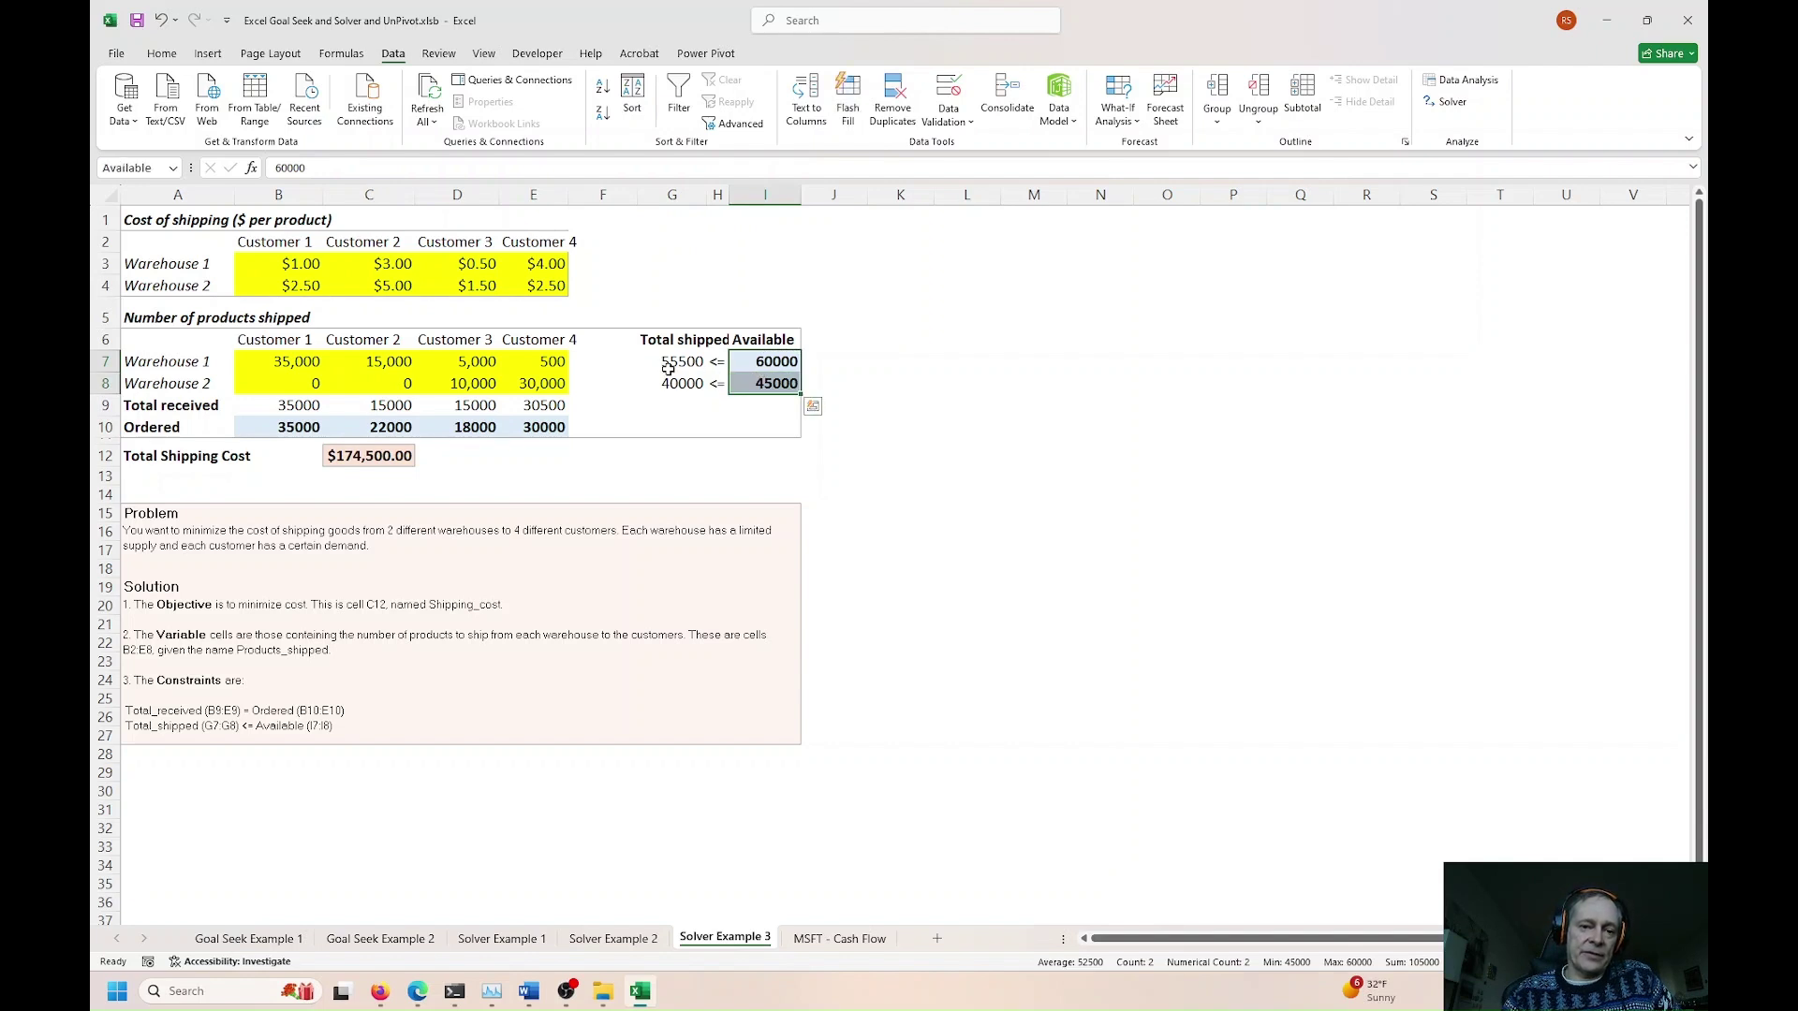
Step: Rerun Solver to minimize Shipping_cost, reviewing the Total_received and Total_shipped constraints first, and keep the Solver solution
{"action": "left_click", "coordinate": [358, 456]}
{"action": "left_click", "coordinate": [1451, 101]}
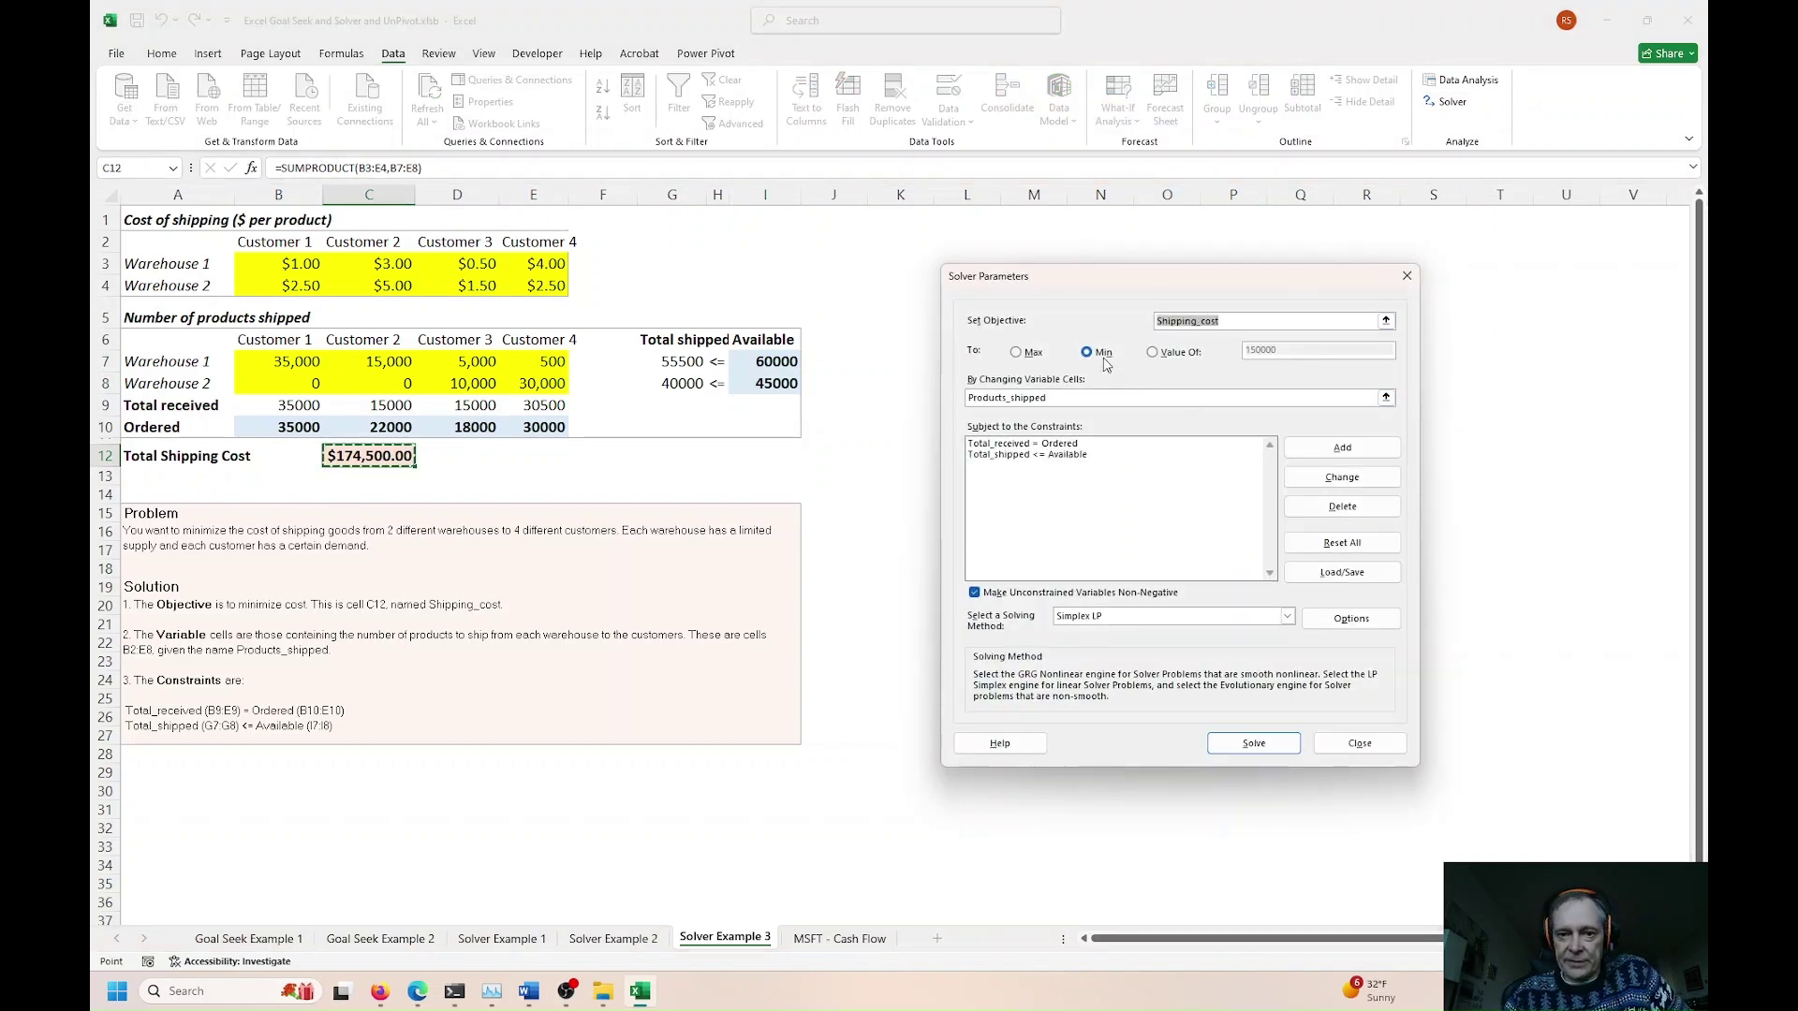
{"action": "left_click", "coordinate": [1032, 444]}
{"action": "left_click", "coordinate": [1030, 456]}
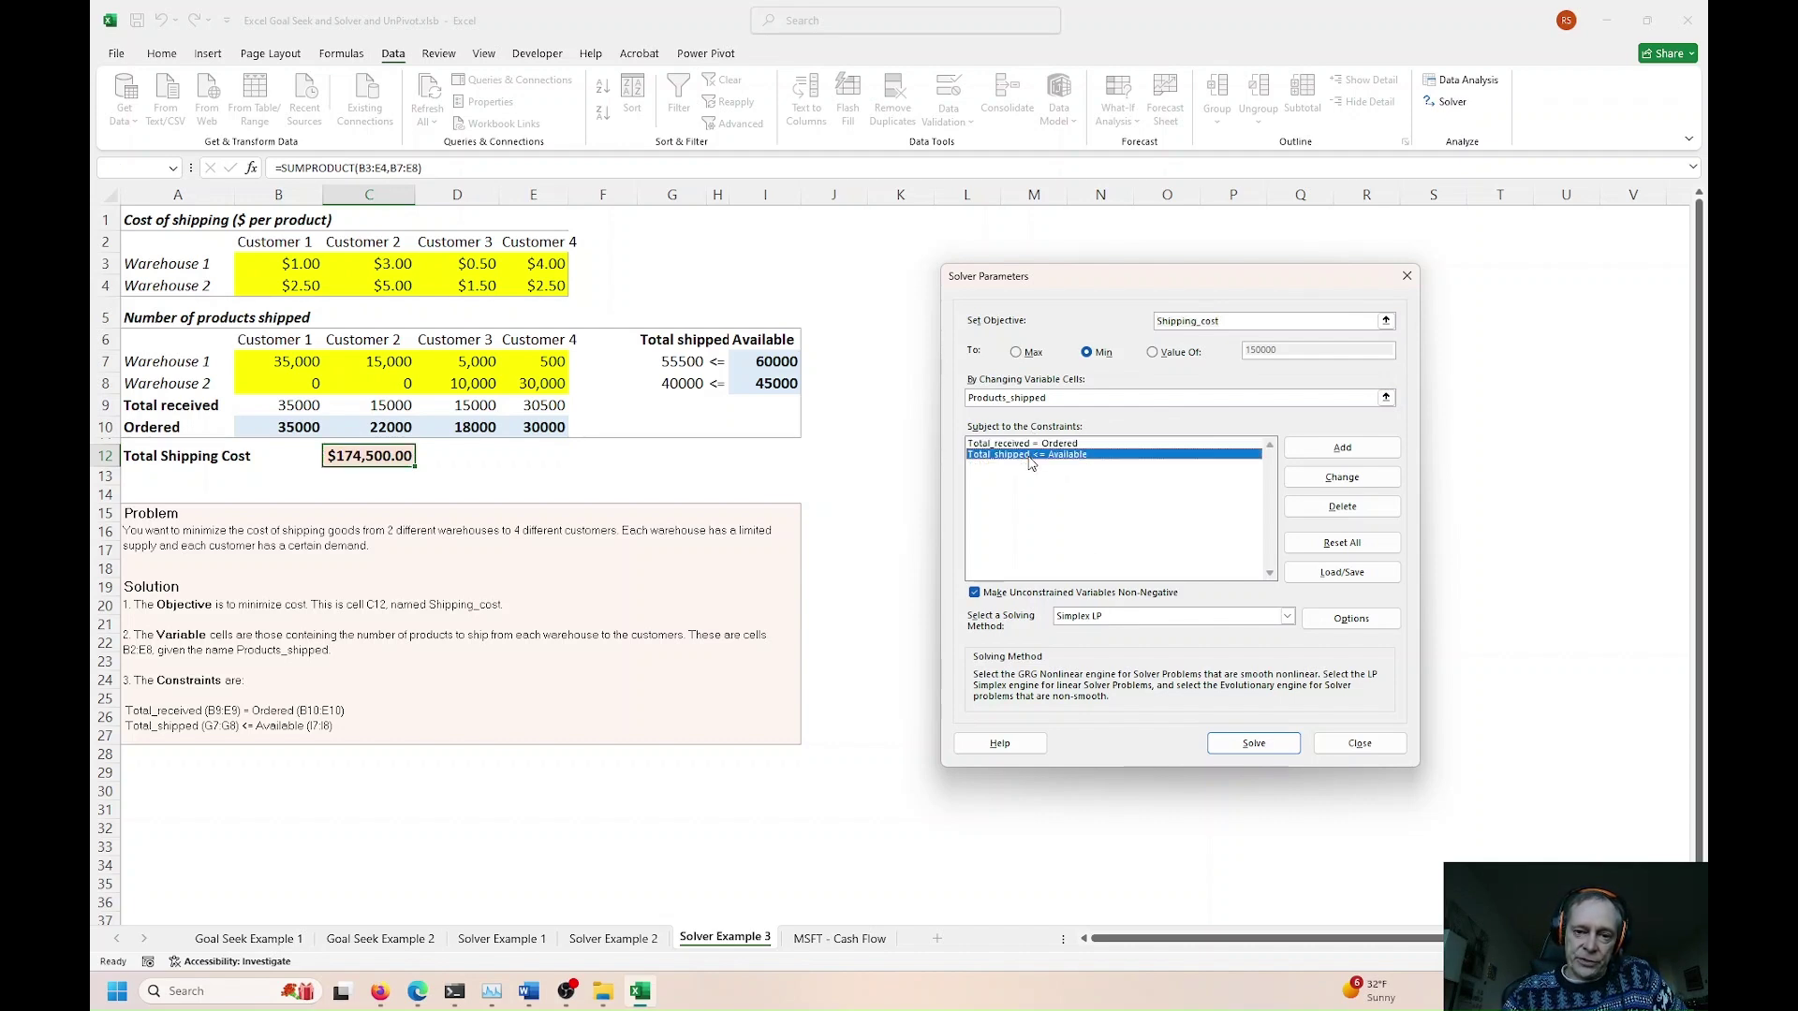
{"action": "left_click", "coordinate": [1258, 747]}
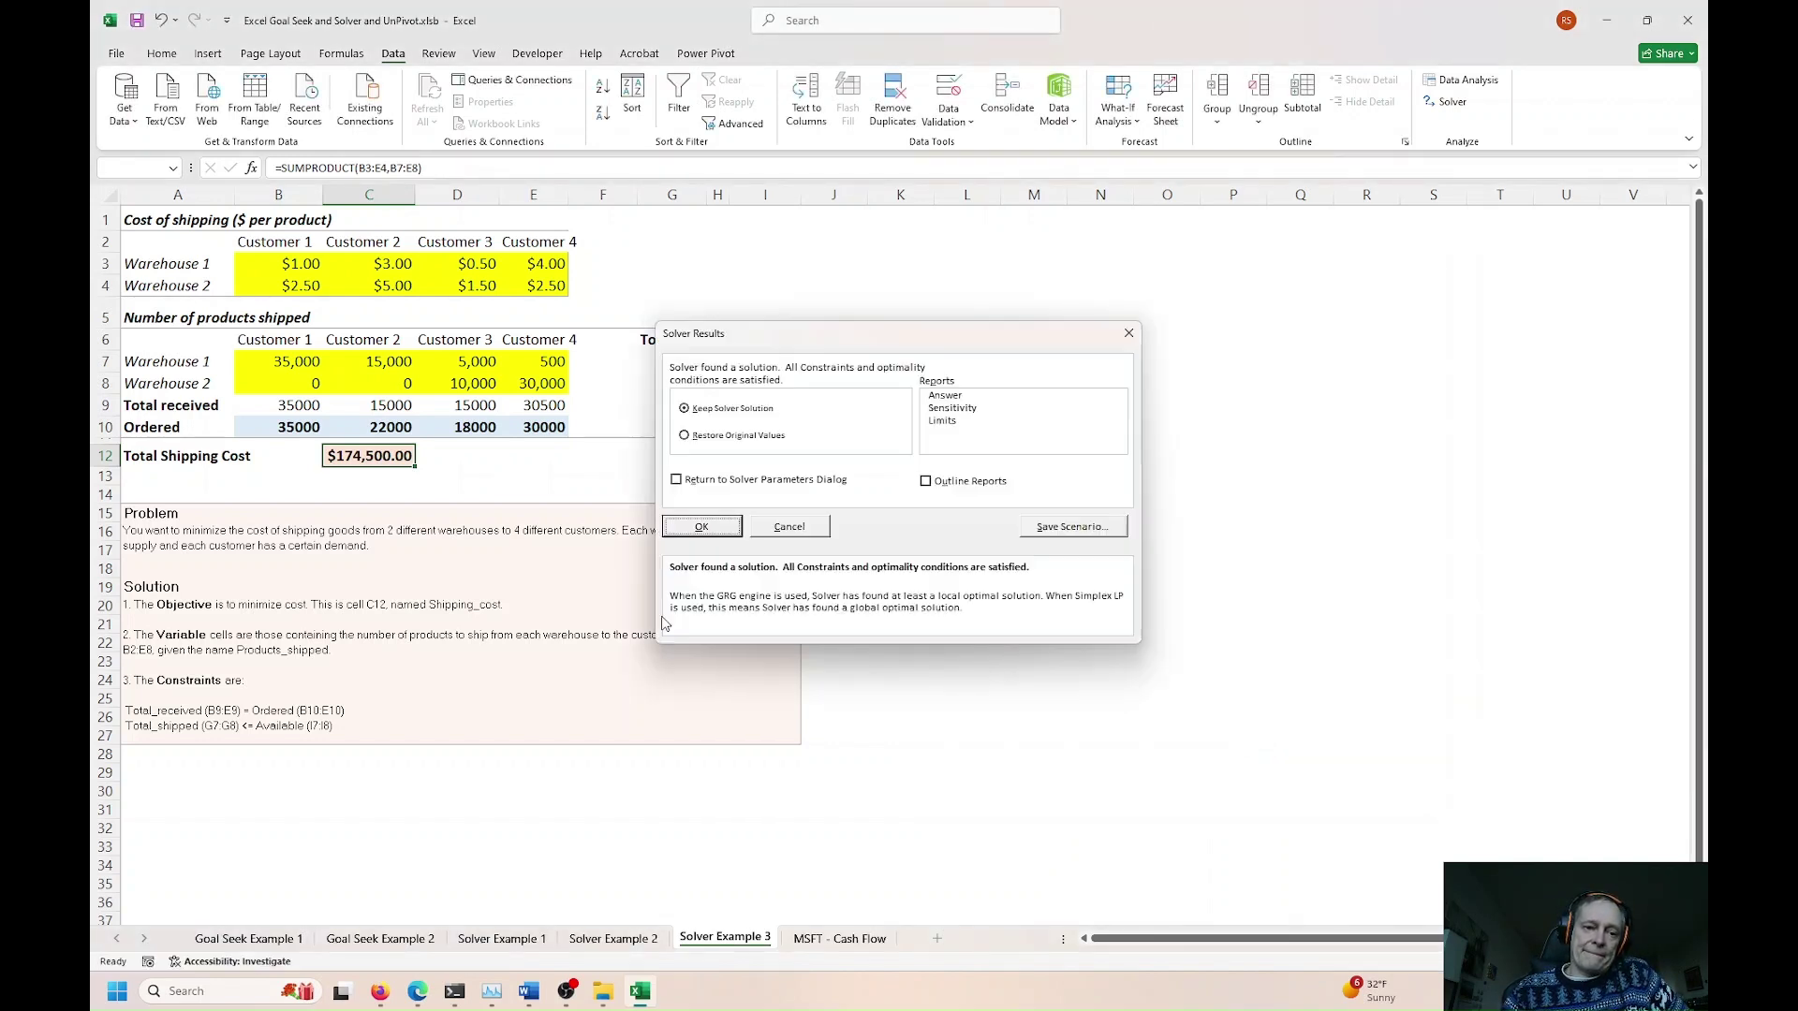
{"action": "left_click", "coordinate": [701, 526]}
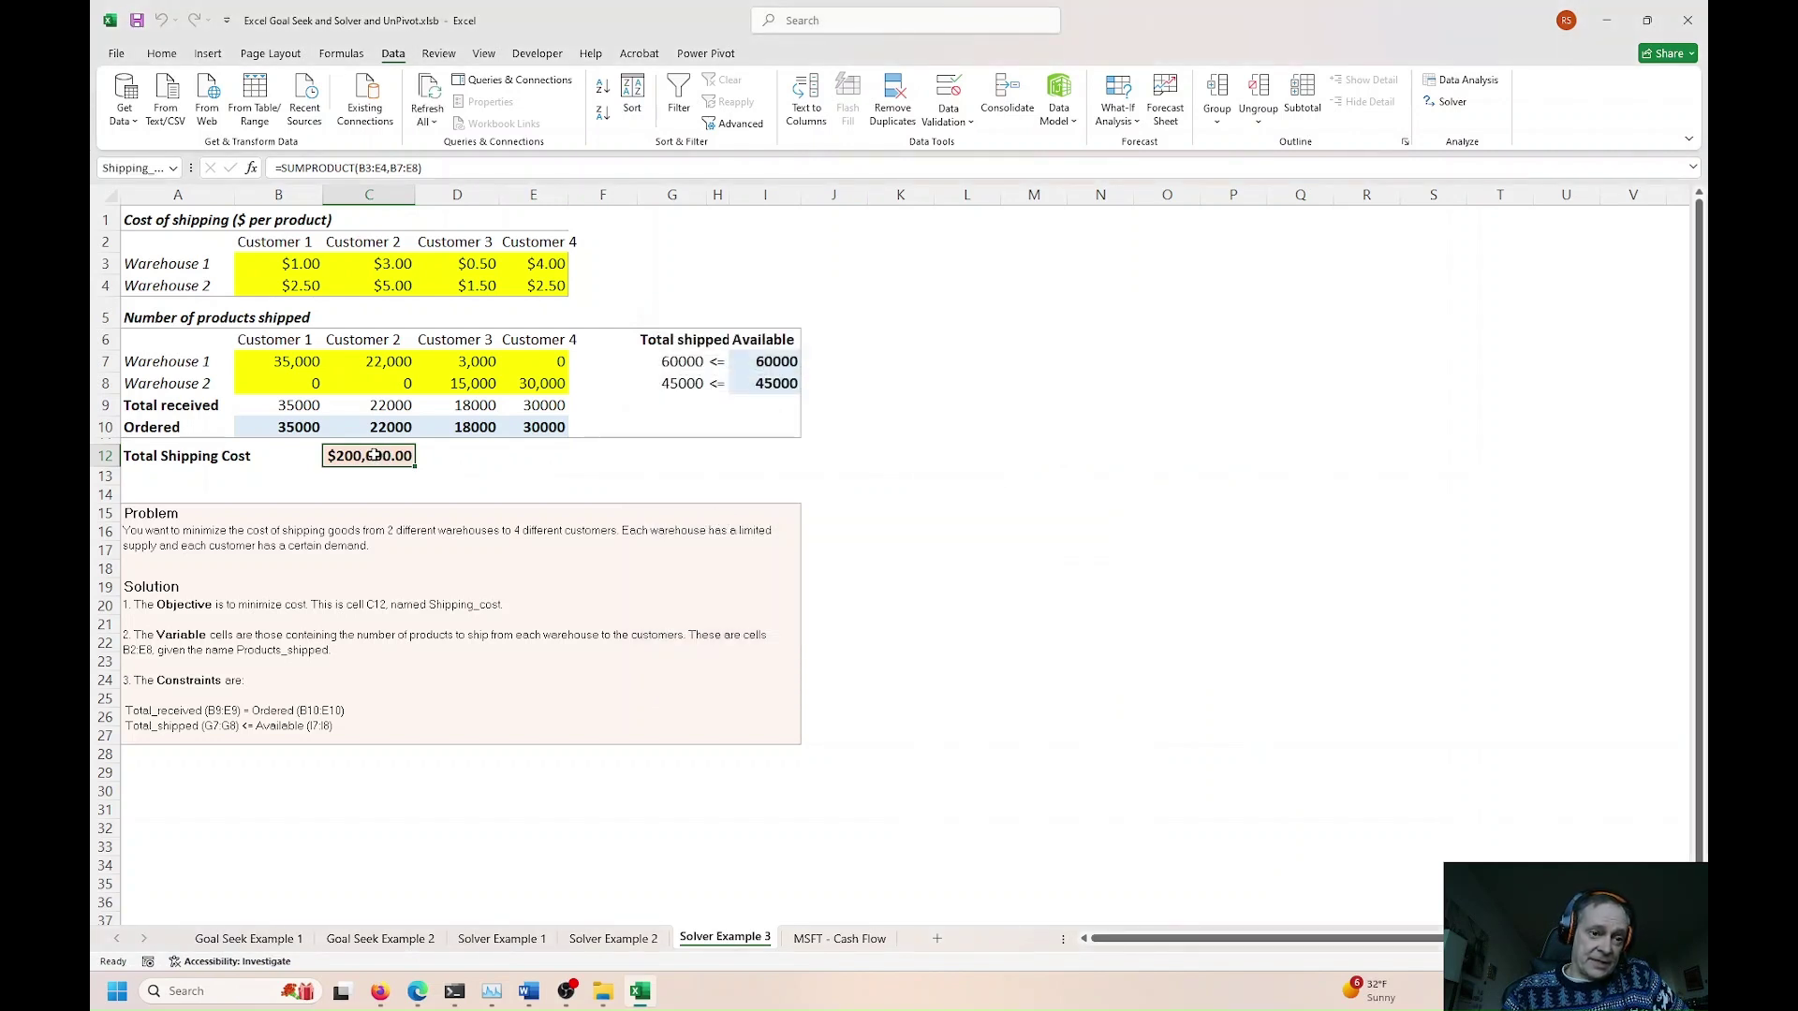
Step: Check the solved total shipped quantities for both warehouses and the total shipping cost
{"action": "left_click", "coordinate": [681, 365]}
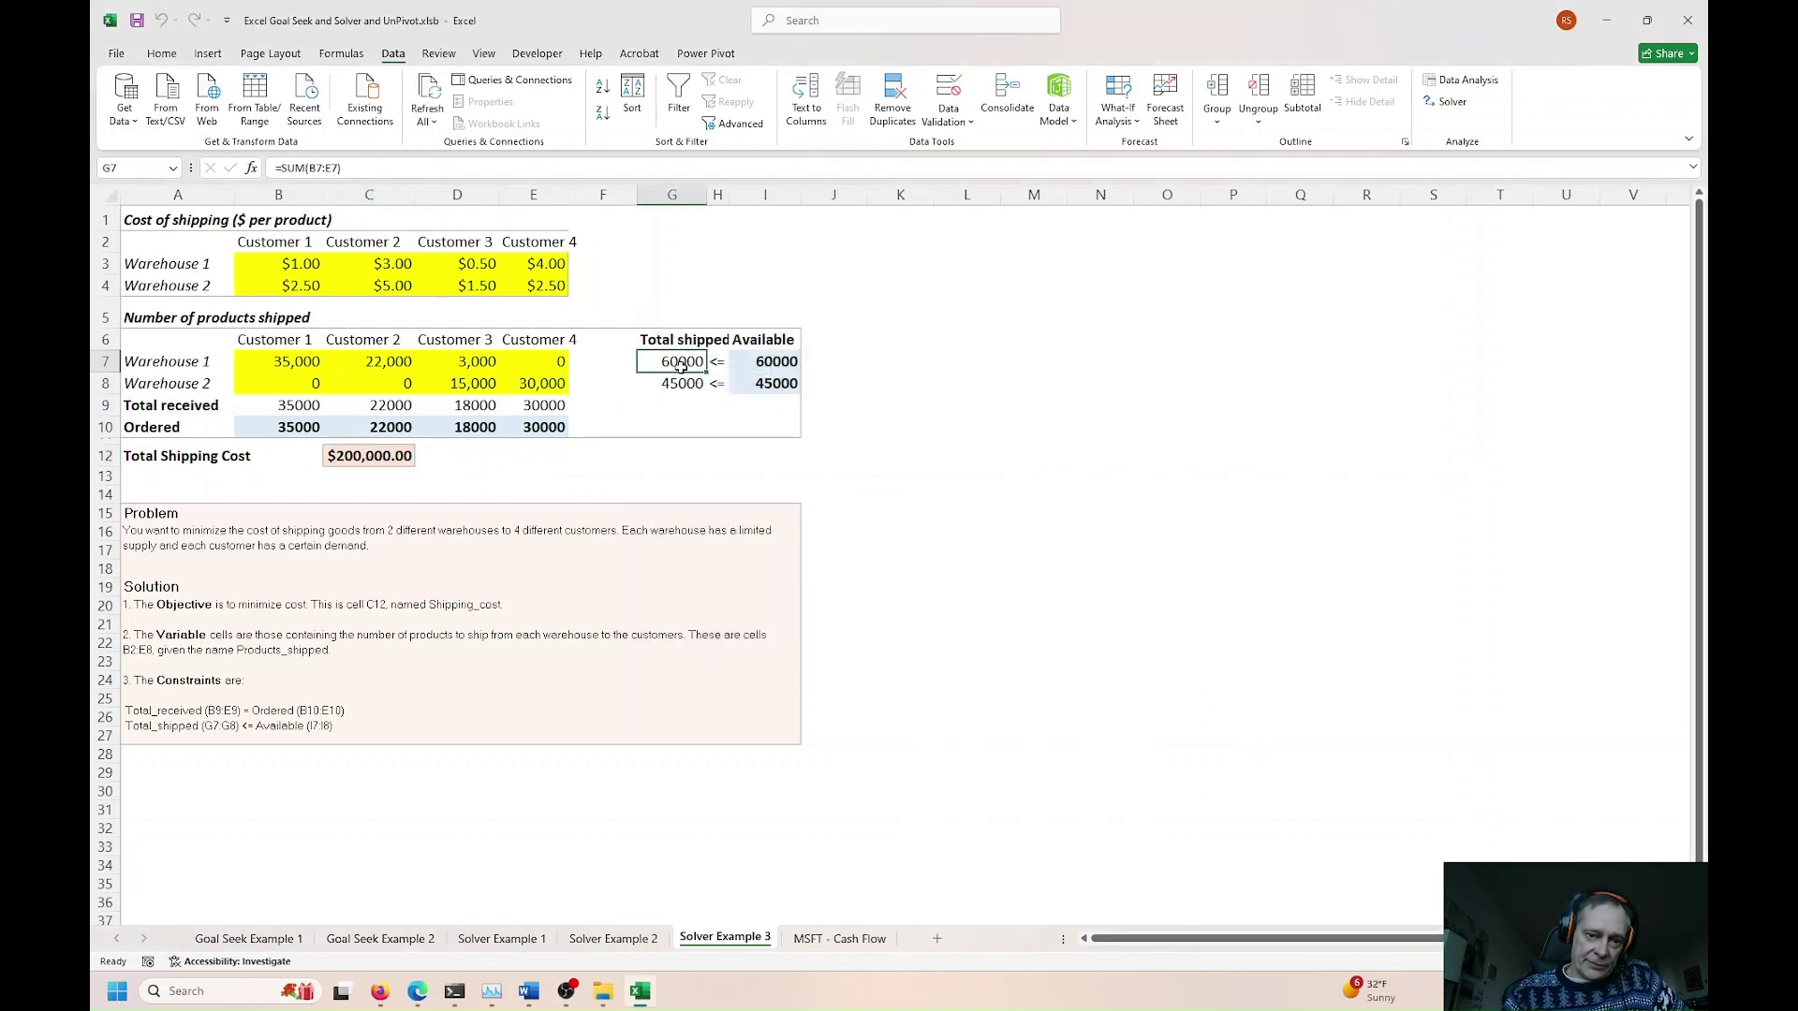
{"action": "left_click_drag", "start_coordinate": [681, 365], "coordinate": [682, 384]}
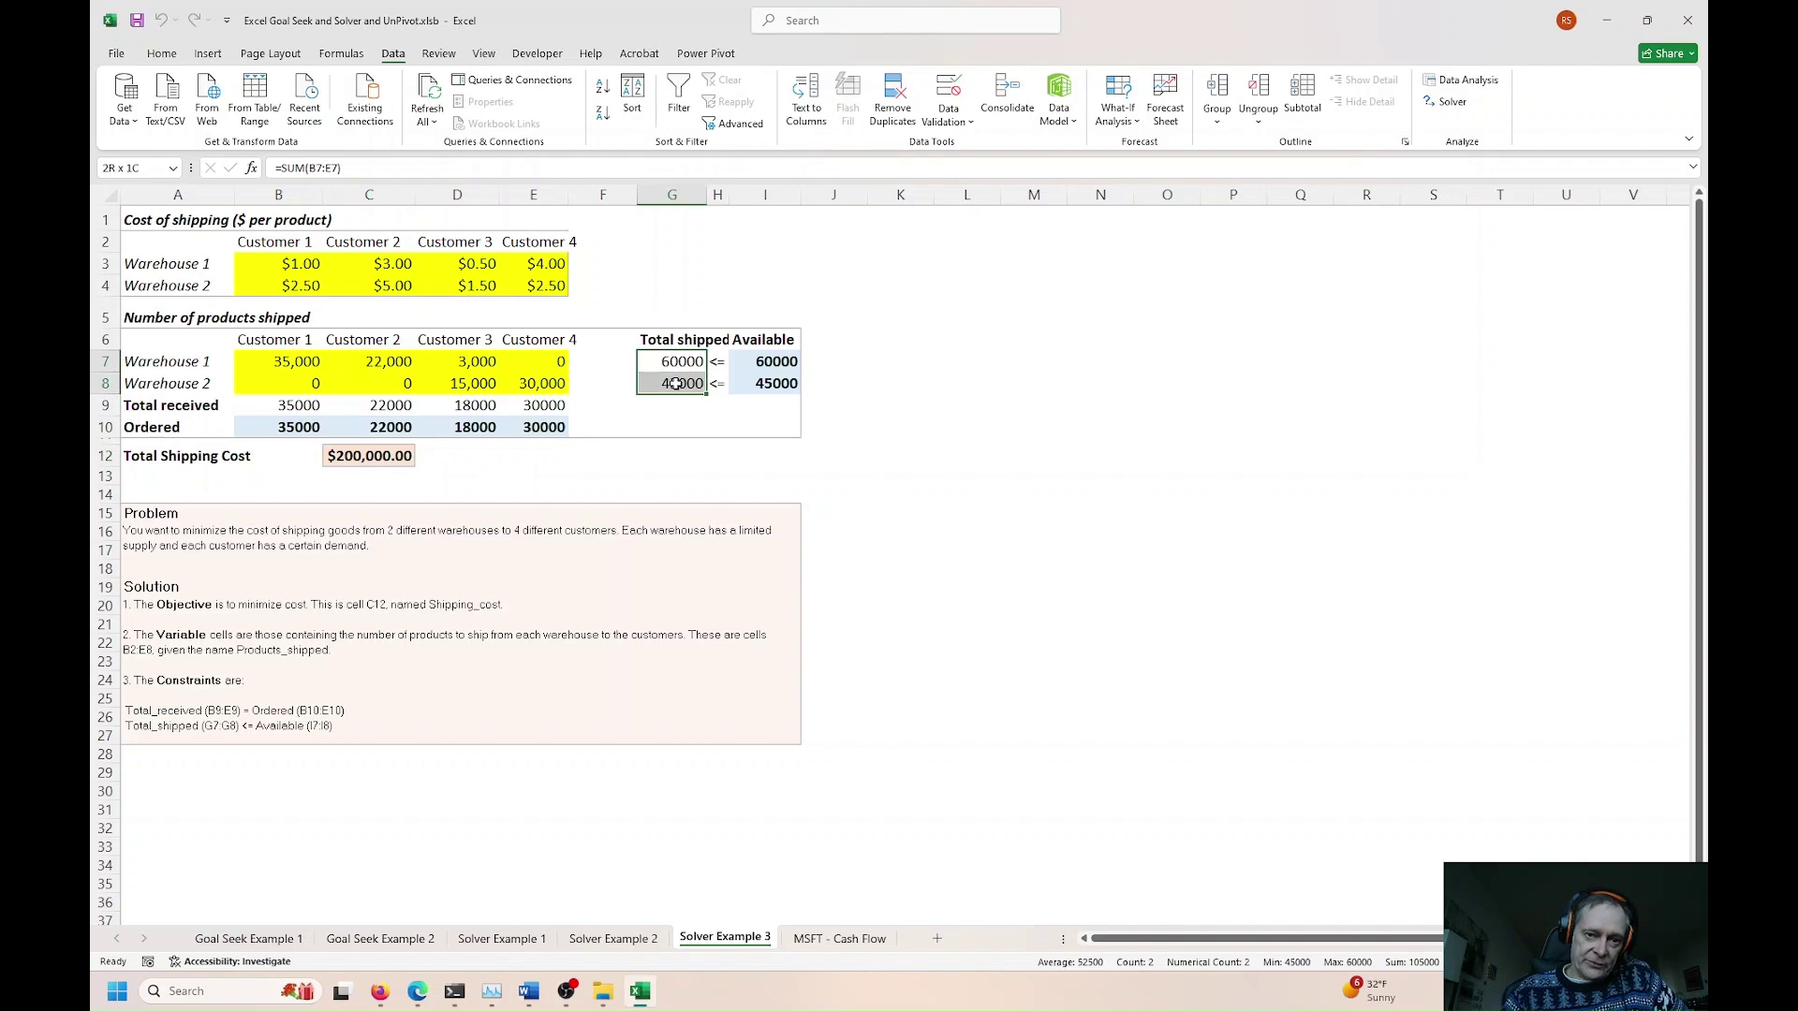
{"action": "left_click", "coordinate": [395, 456]}
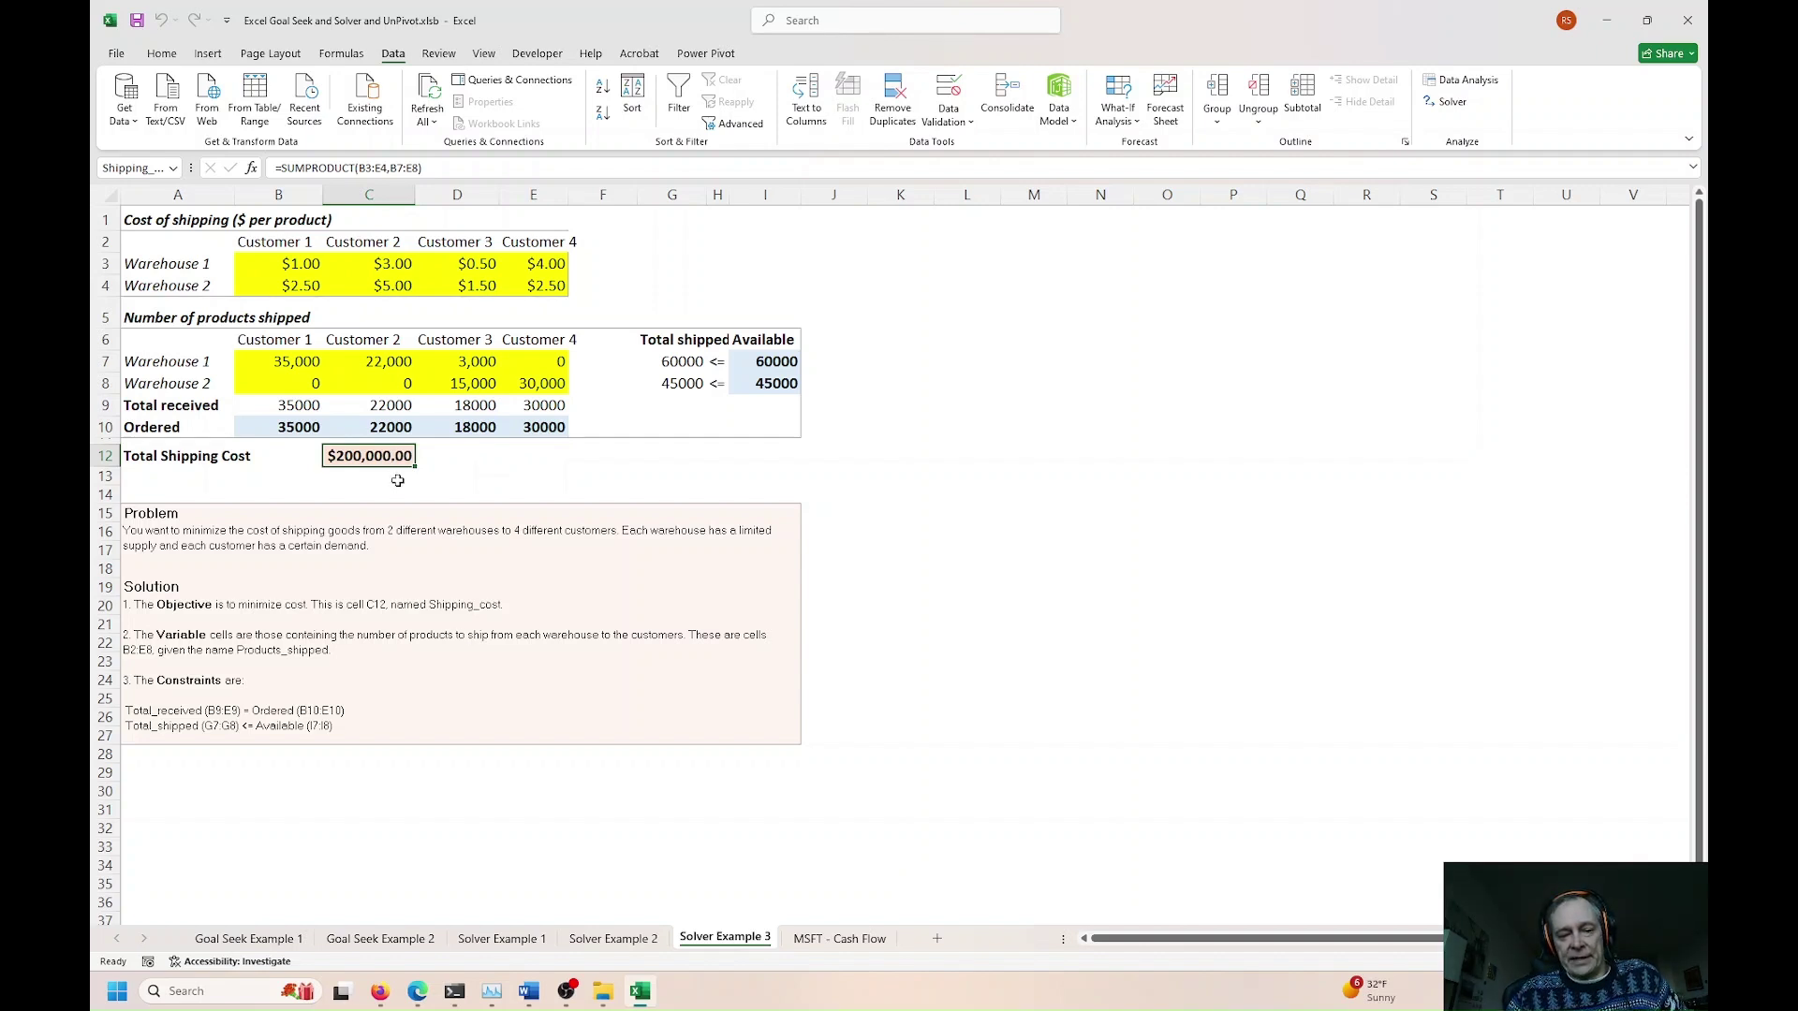
Step: Open the MSFT - Cash Flow sheet, then switch to the Excel Solver Examples page in Firefox and look through the example models offered
{"action": "left_click", "coordinate": [839, 939]}
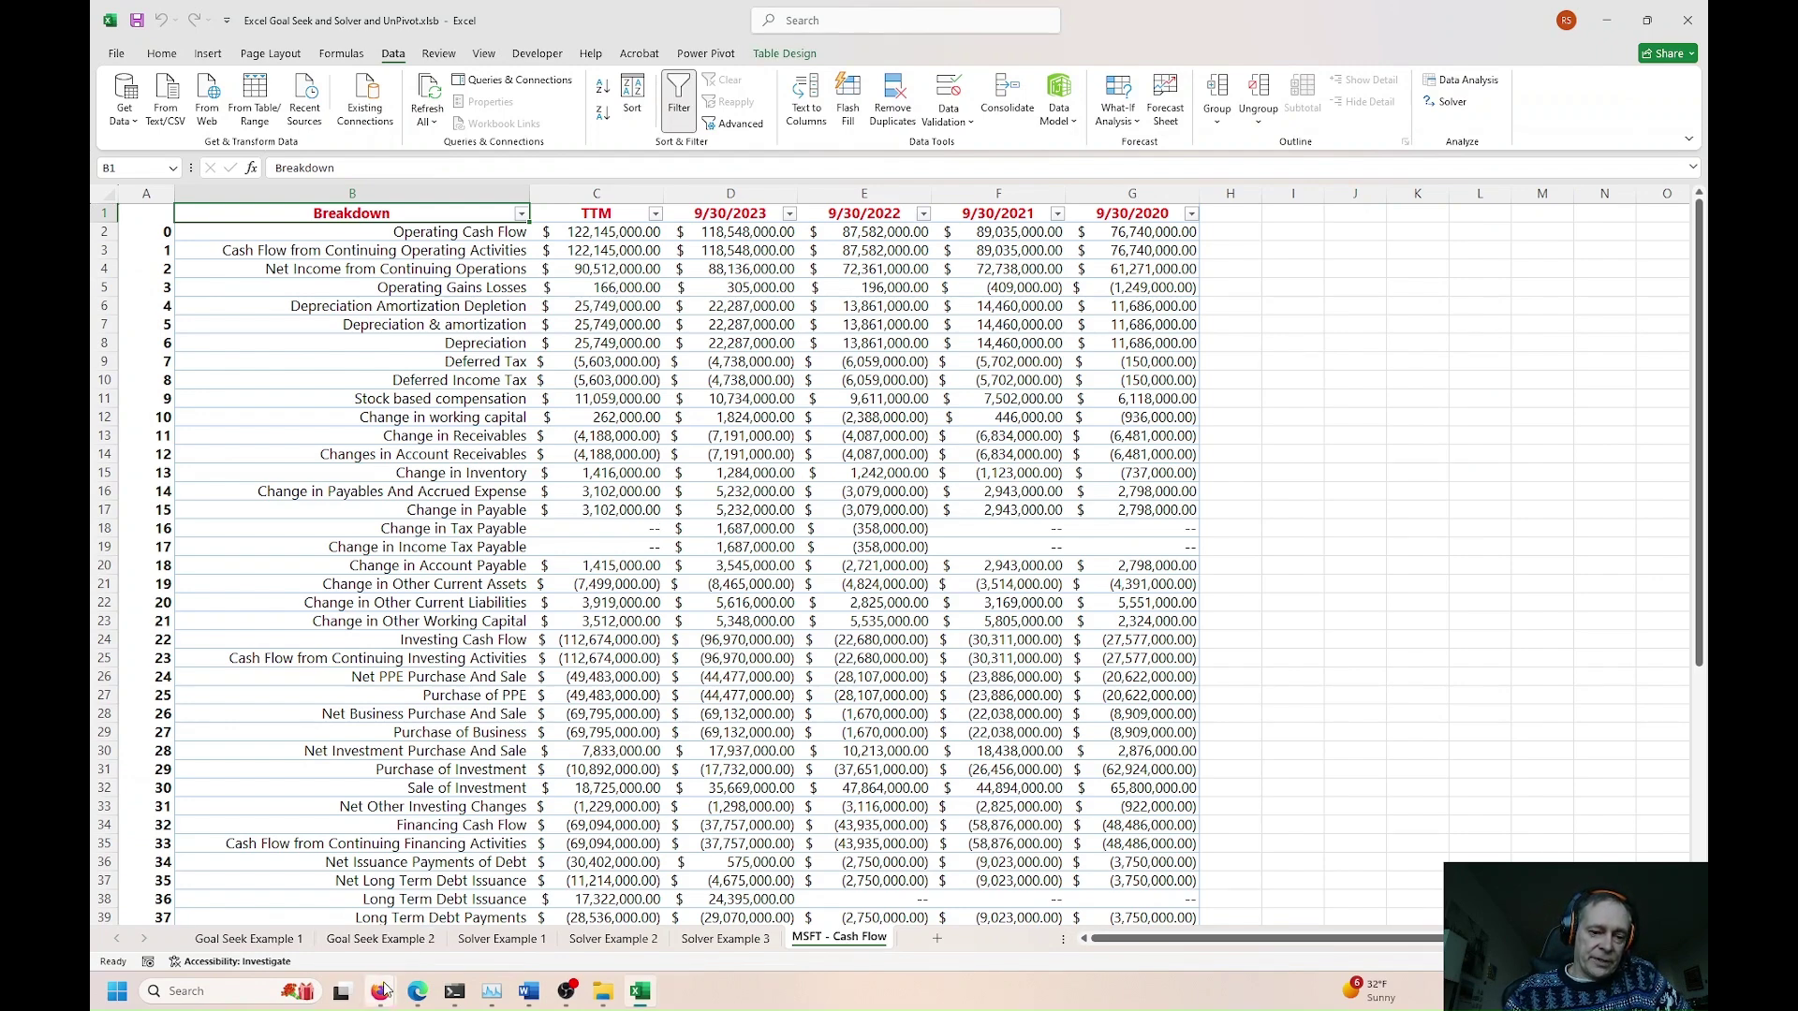
{"action": "mouse_move", "coordinate": [384, 995]}
{"action": "left_click", "coordinate": [562, 903]}
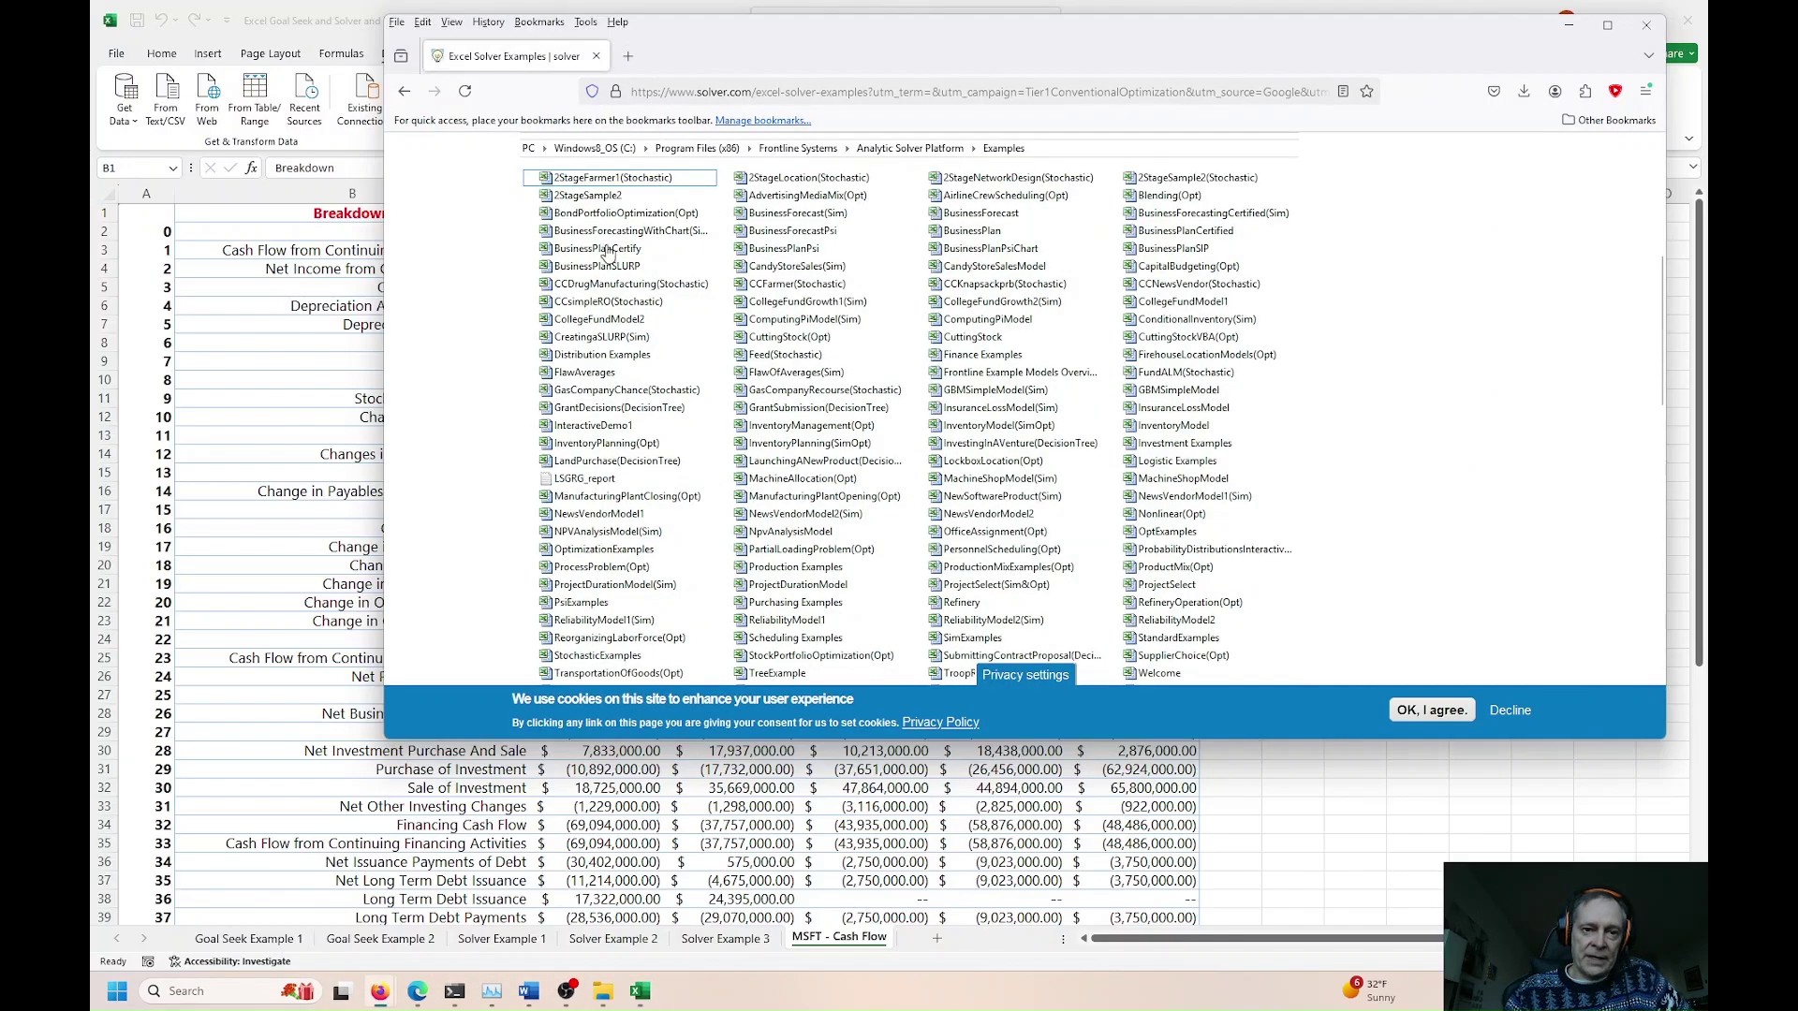
{"action": "scroll", "coordinate": [1067, 351], "scroll_direction": "up", "scroll_amount": 3}
{"action": "left_click", "coordinate": [898, 218]}
{"action": "left_click_drag", "start_coordinate": [889, 228], "coordinate": [924, 223]}
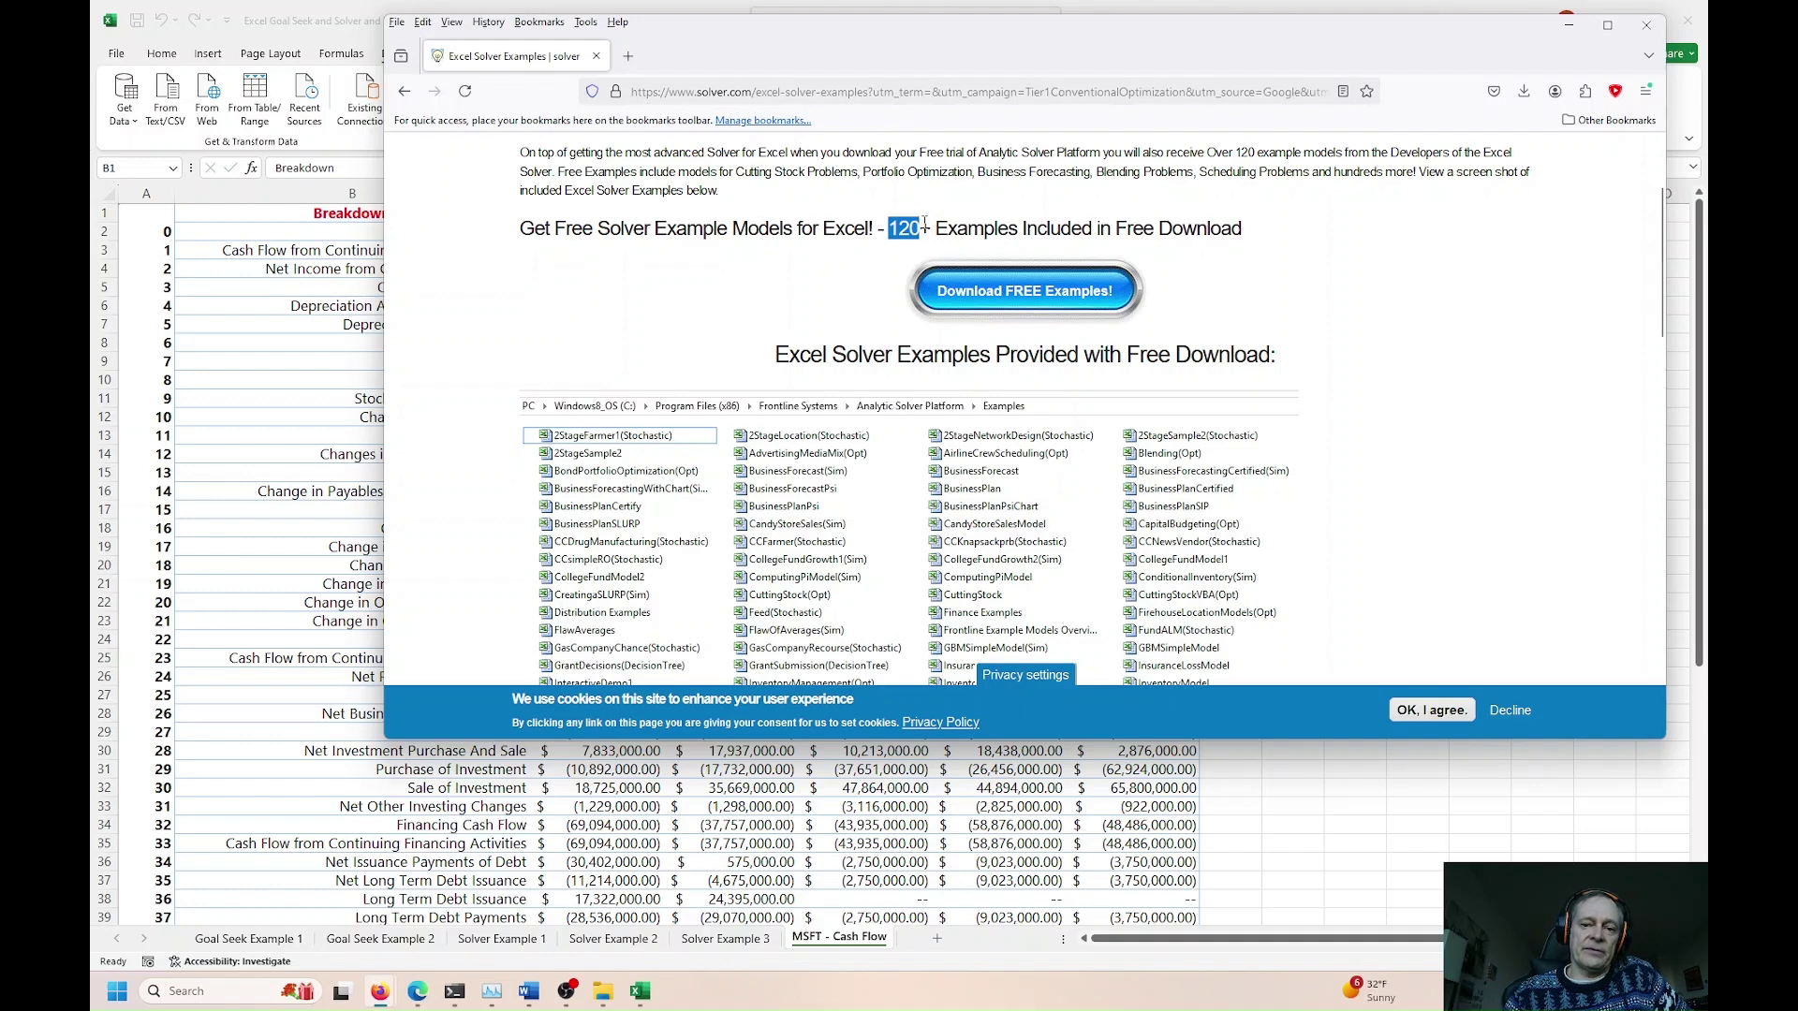
{"action": "scroll", "coordinate": [749, 328], "scroll_direction": "down", "scroll_amount": 3}
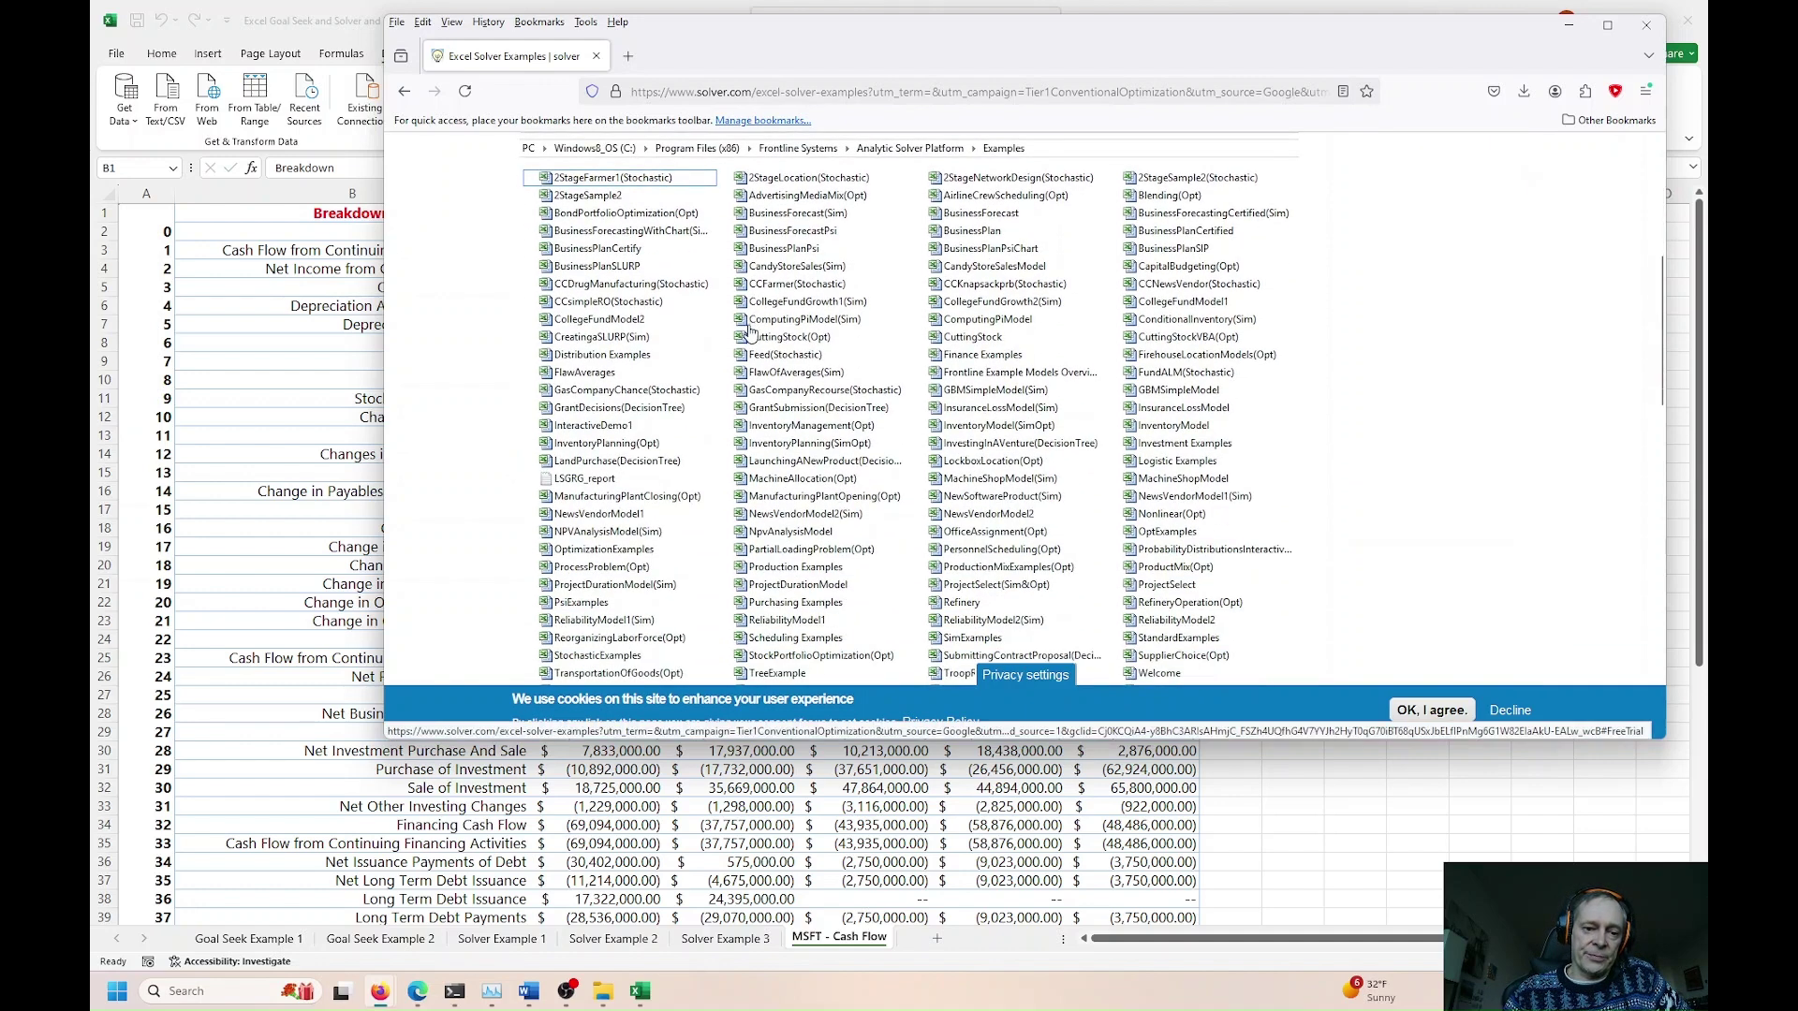
{"action": "scroll", "coordinate": [749, 327], "scroll_direction": "down", "scroll_amount": 3}
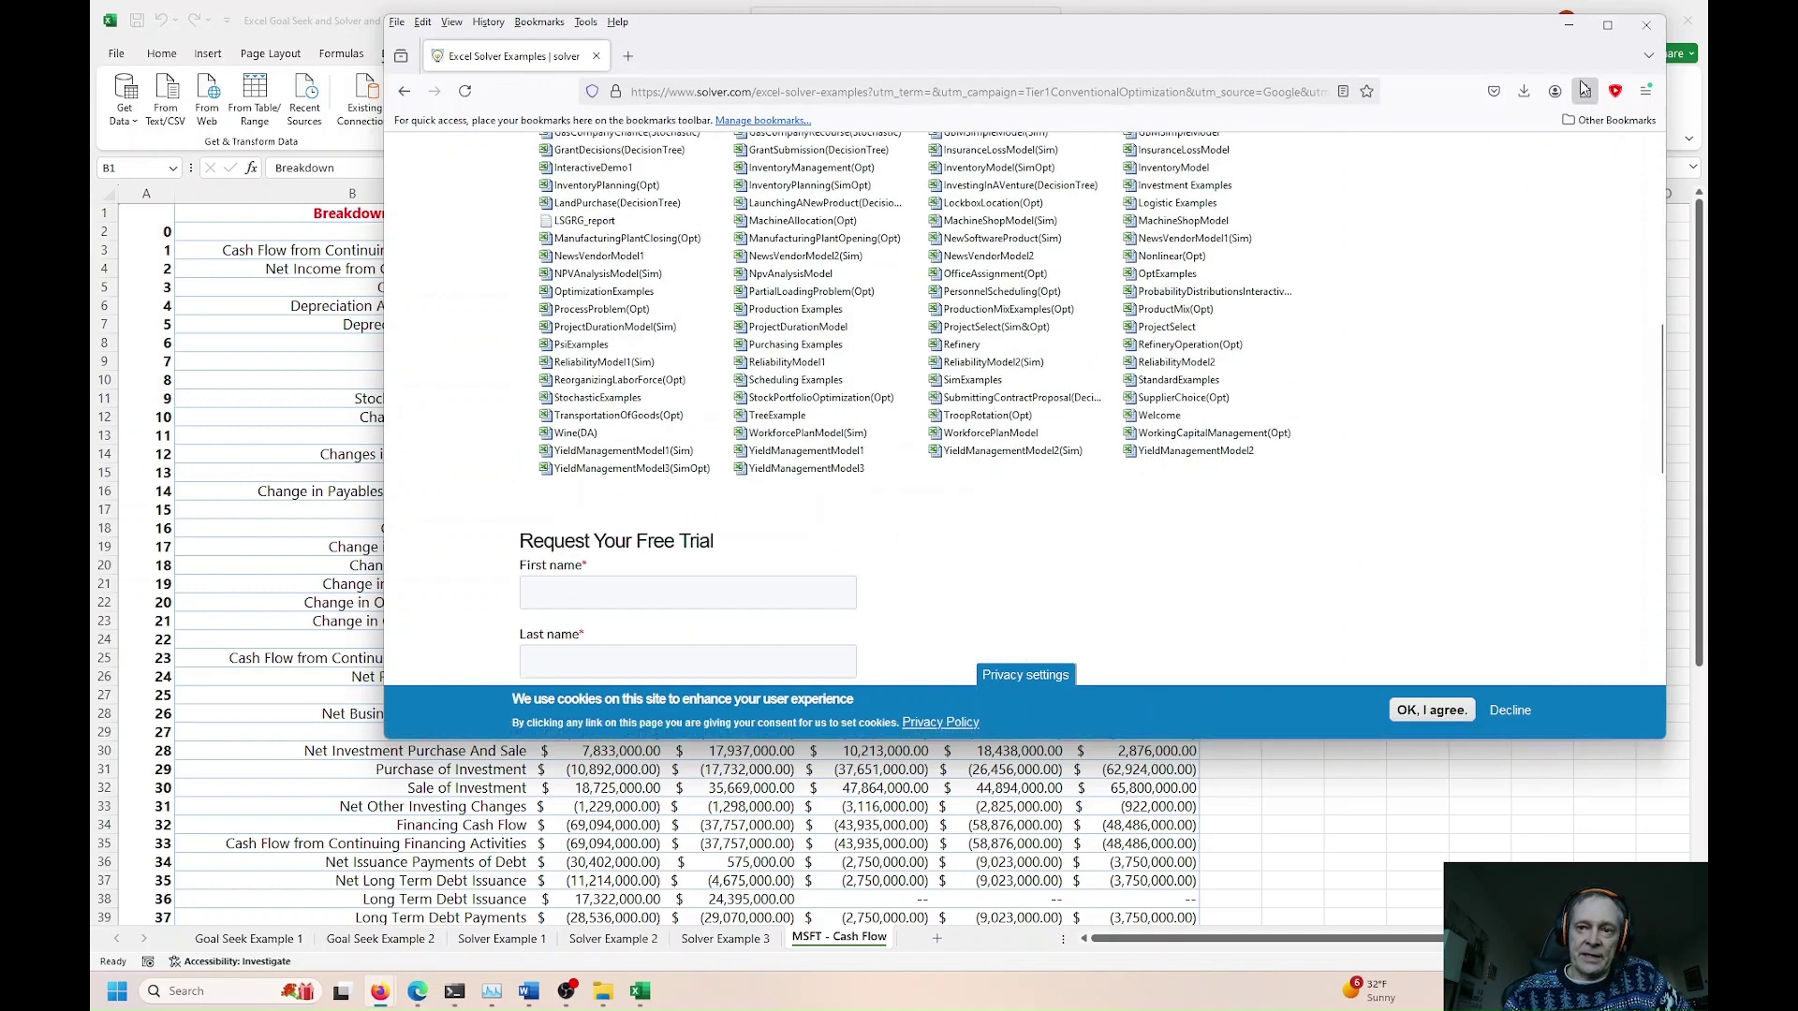